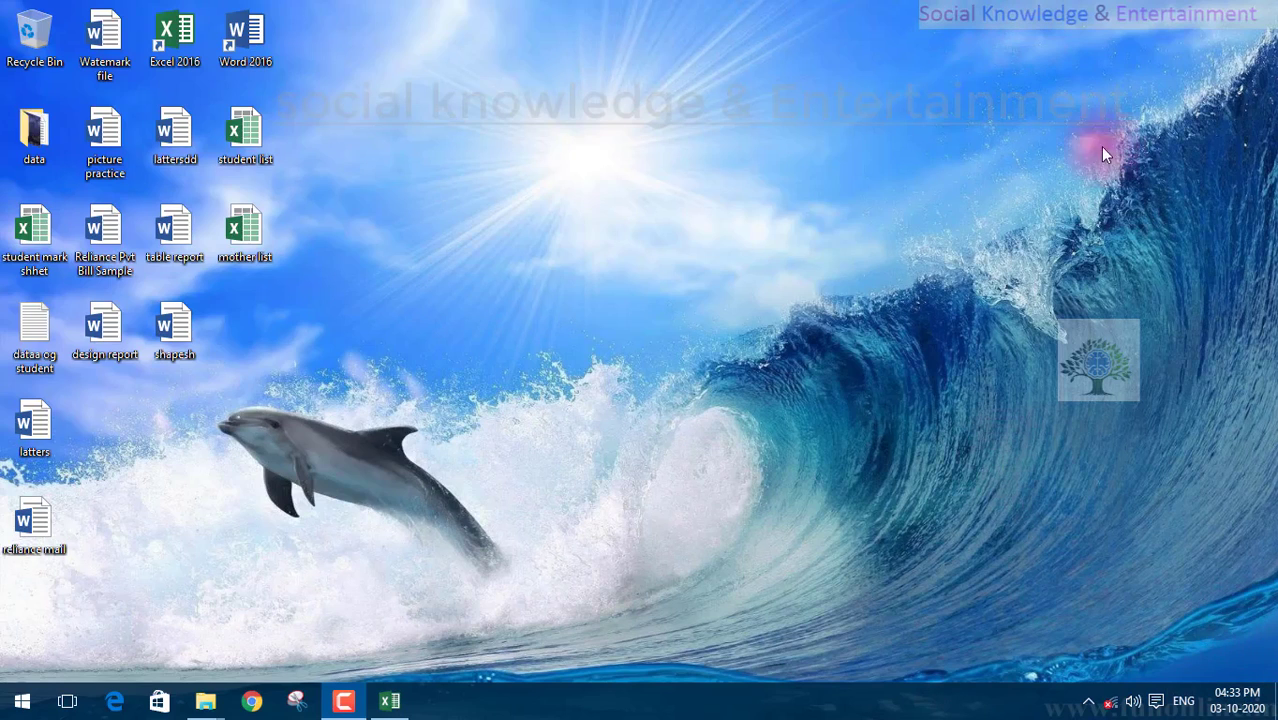
# Refresh the desktop and reopen the student mark shhet workbook
pyautogui.rightClick(668, 88)
pyautogui.click(684, 140)
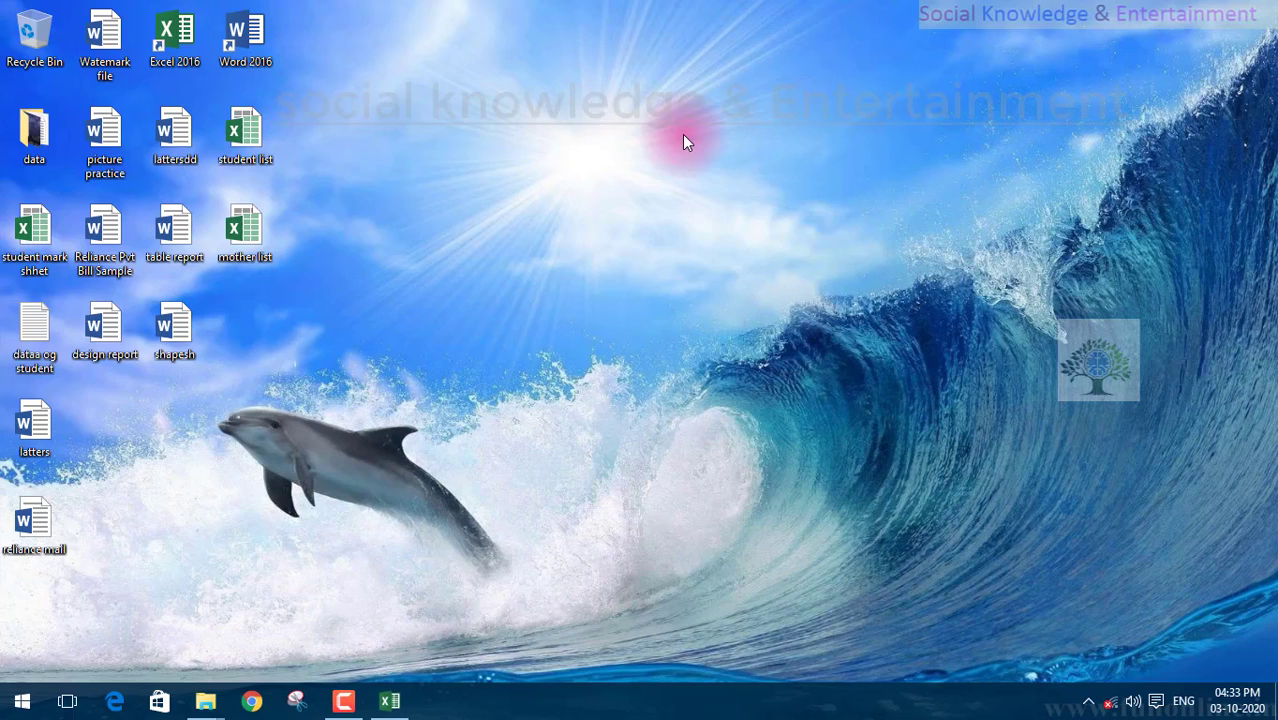
pyautogui.doubleClick(28, 228)
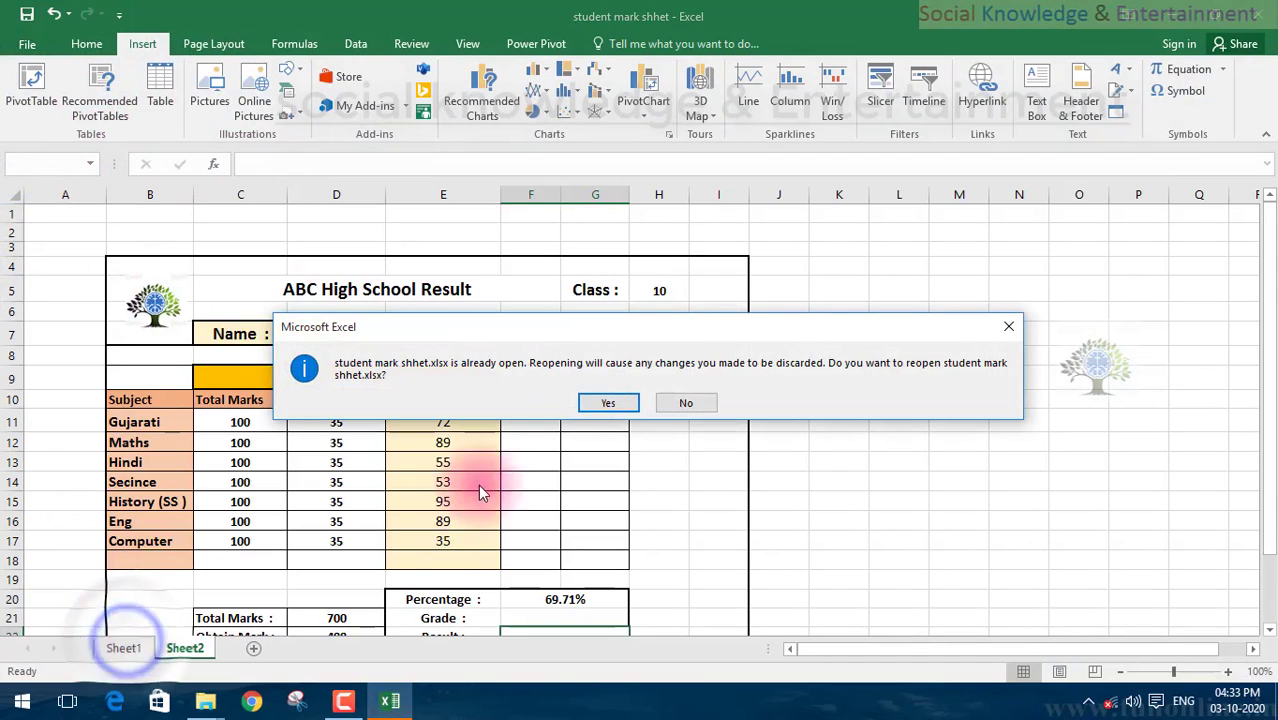
pyautogui.click(610, 397)
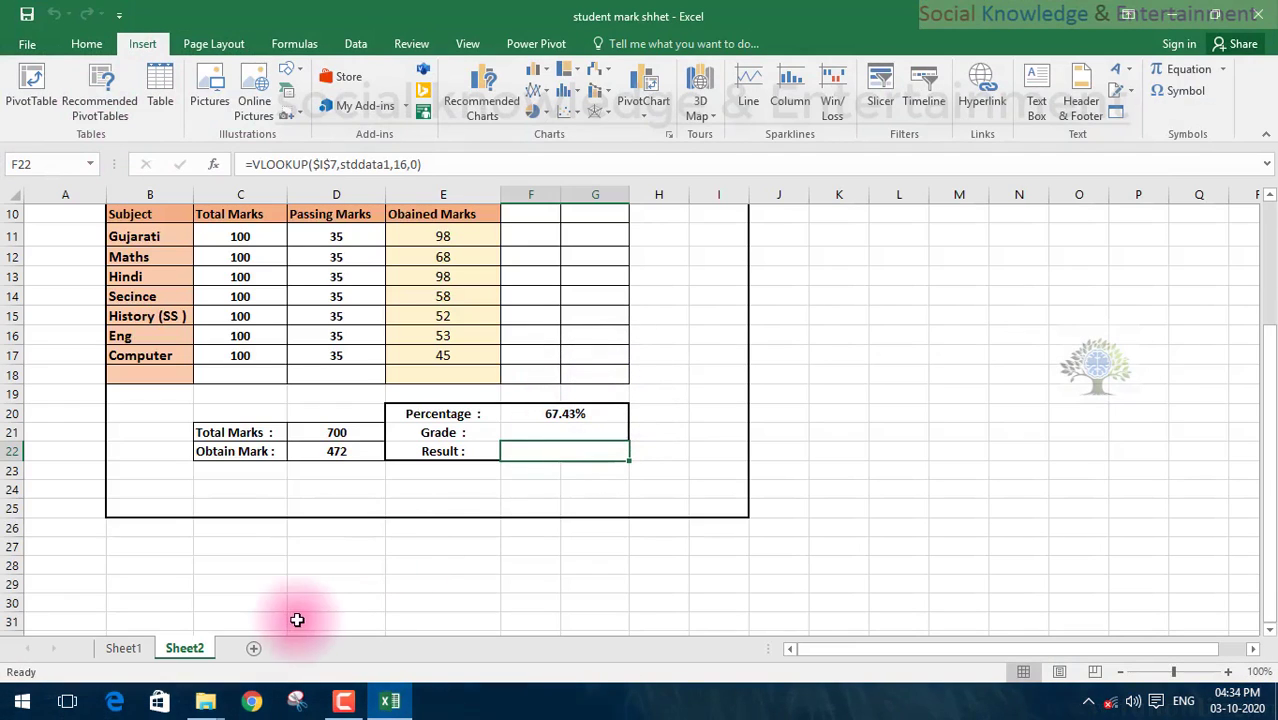
# Review the Sheet1 marks block I7:X17 and its MIN and MAX formulas in Y11 and Z8
pyautogui.click(137, 648)
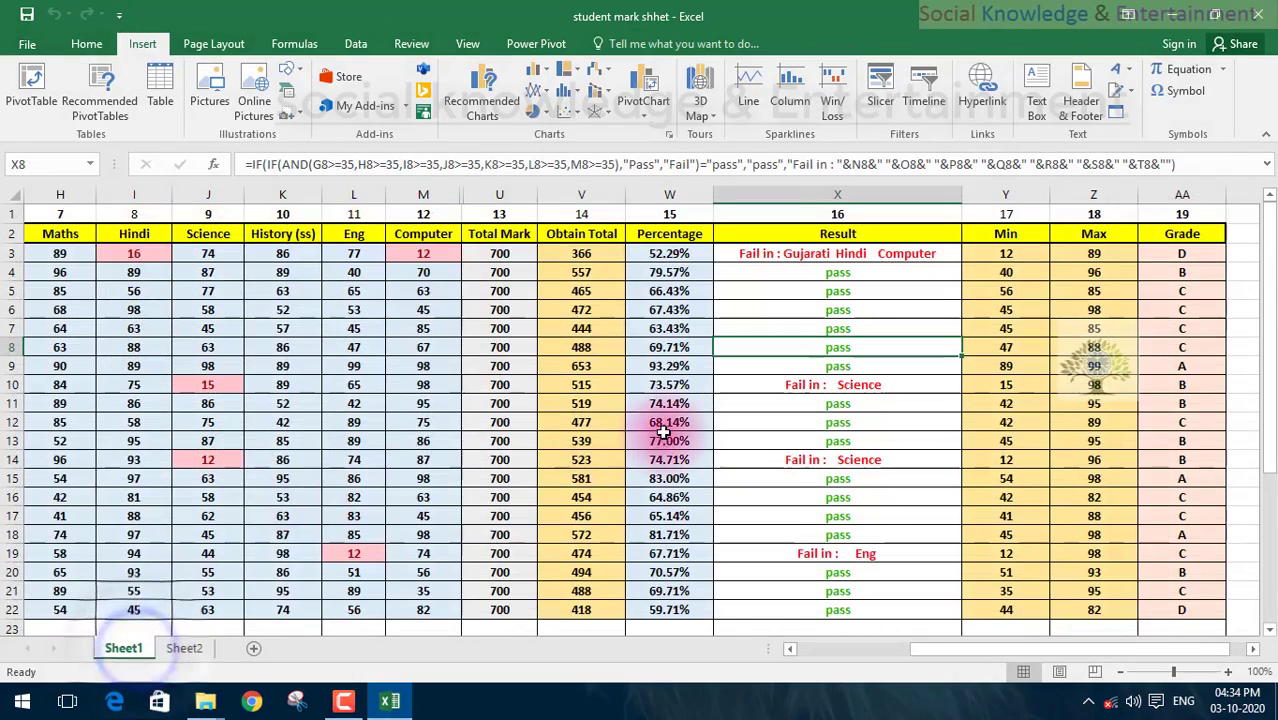
pyautogui.scroll(-2, 680, 439)
pyautogui.scroll(2, 680, 439)
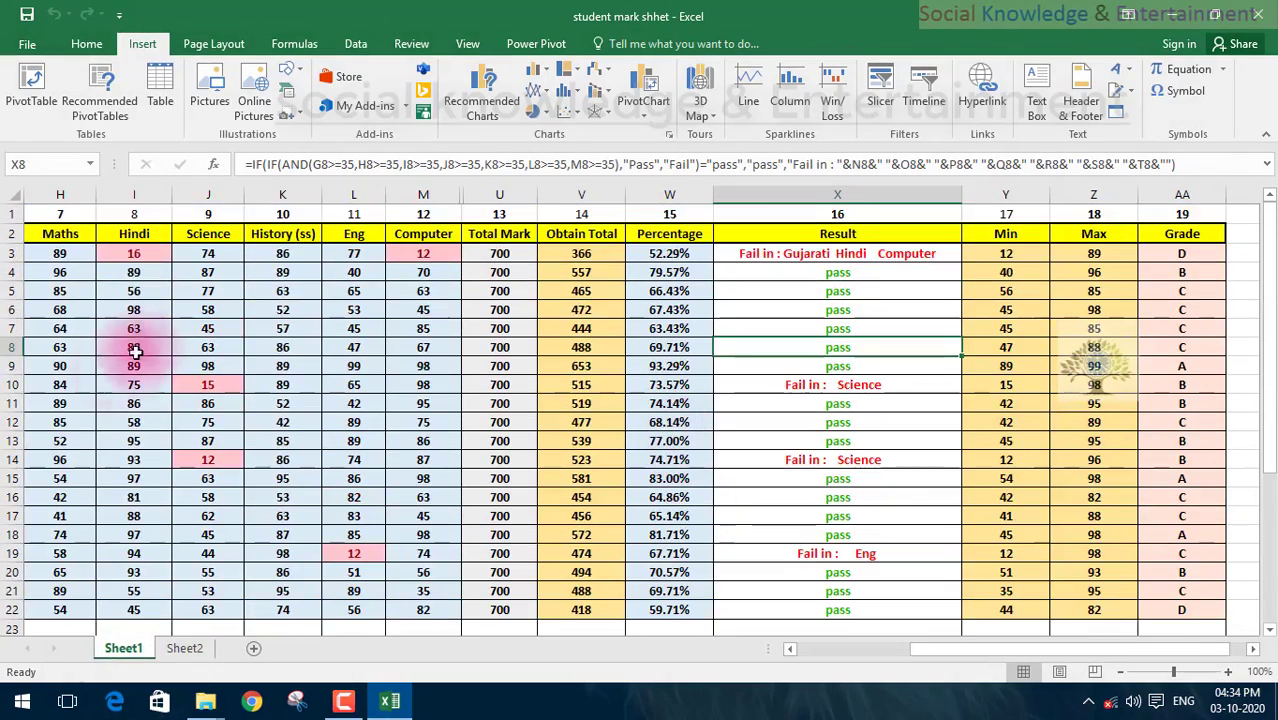
pyautogui.moveTo(133, 320); pyautogui.dragTo(765, 514)
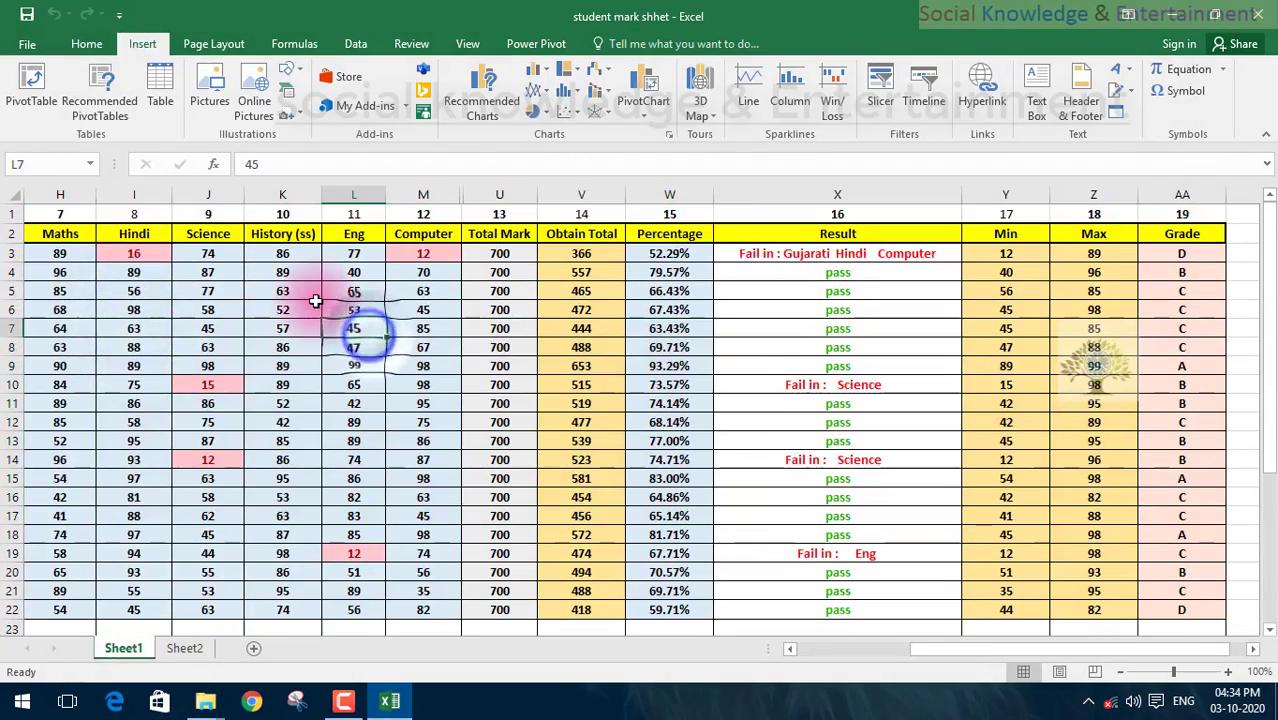
pyautogui.click(986, 400)
pyautogui.click(1090, 347)
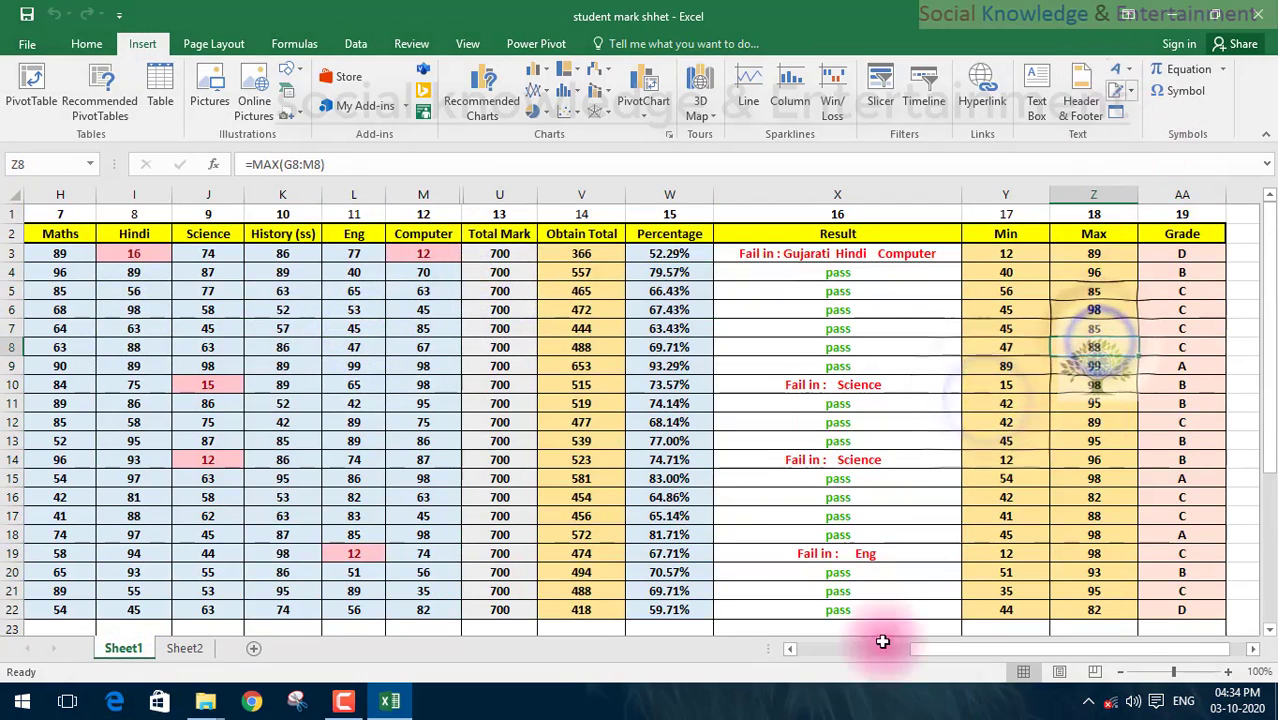
# Check the Sheet2 result card, close the marks workbook, and launch Word 2016
pyautogui.click(190, 650)
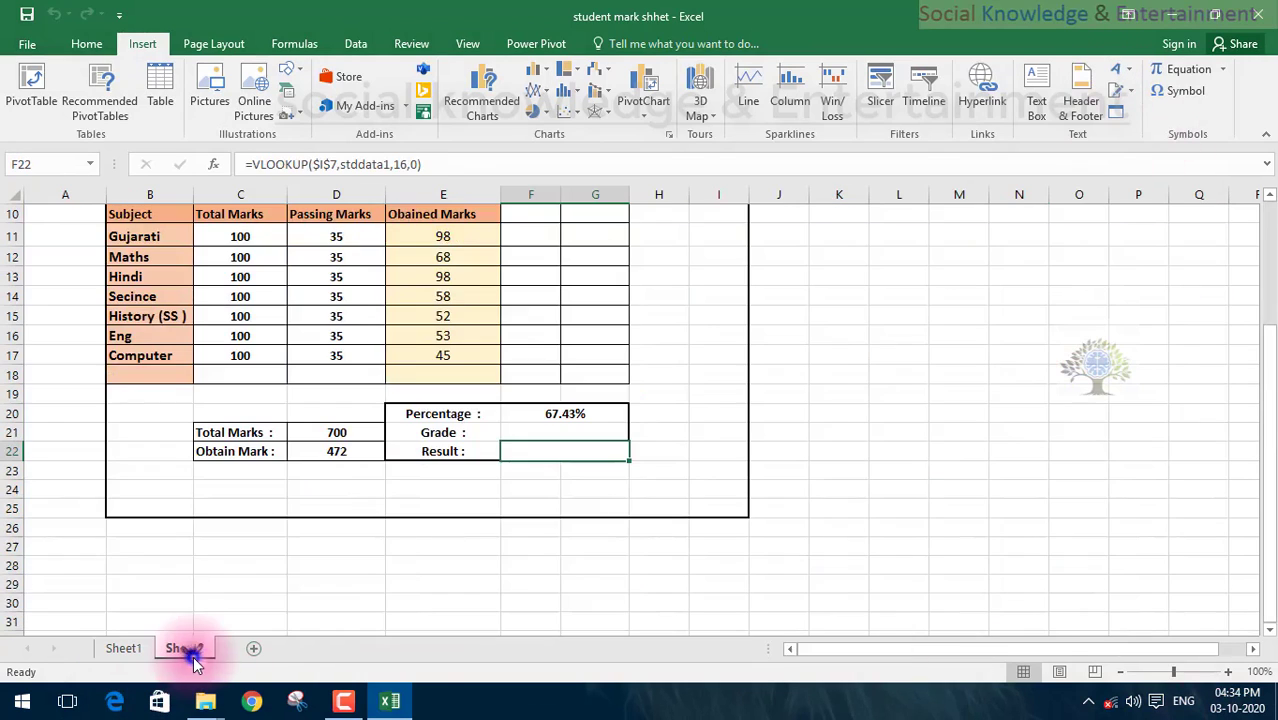
pyautogui.scroll(3, 208, 471)
pyautogui.click(1250, 9)
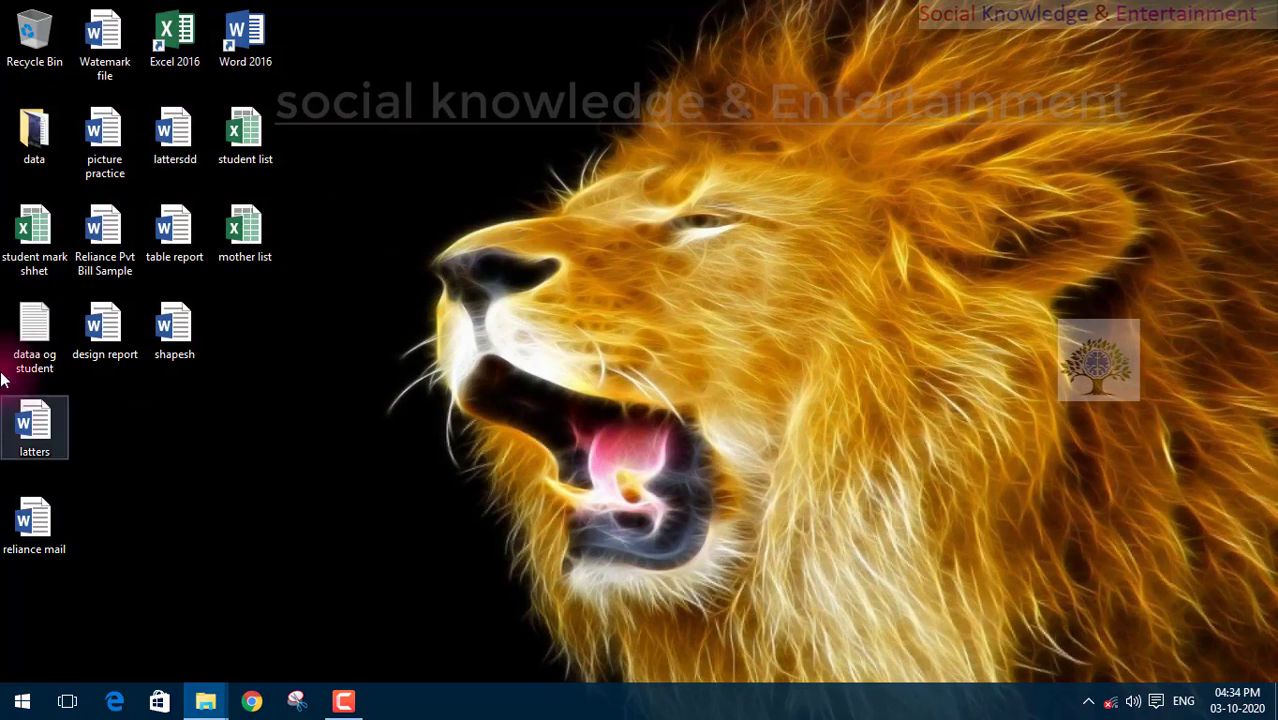
pyautogui.click(34, 250)
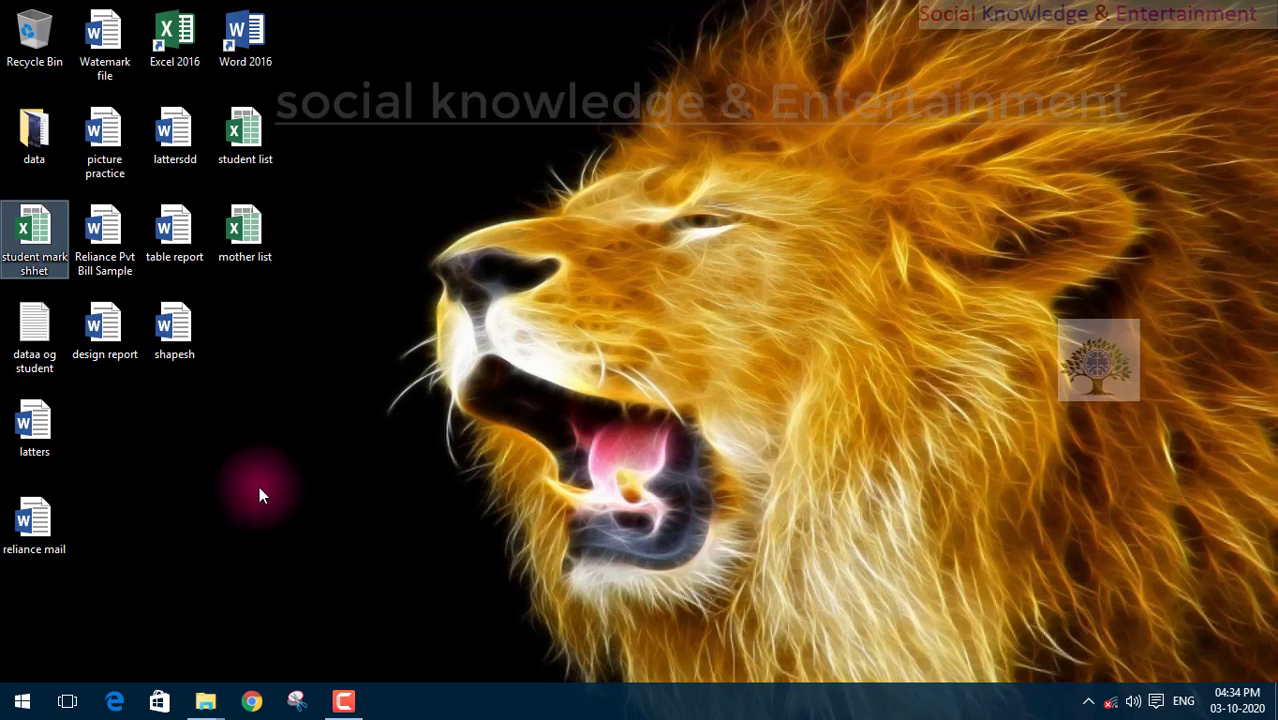
pyautogui.doubleClick(241, 54)
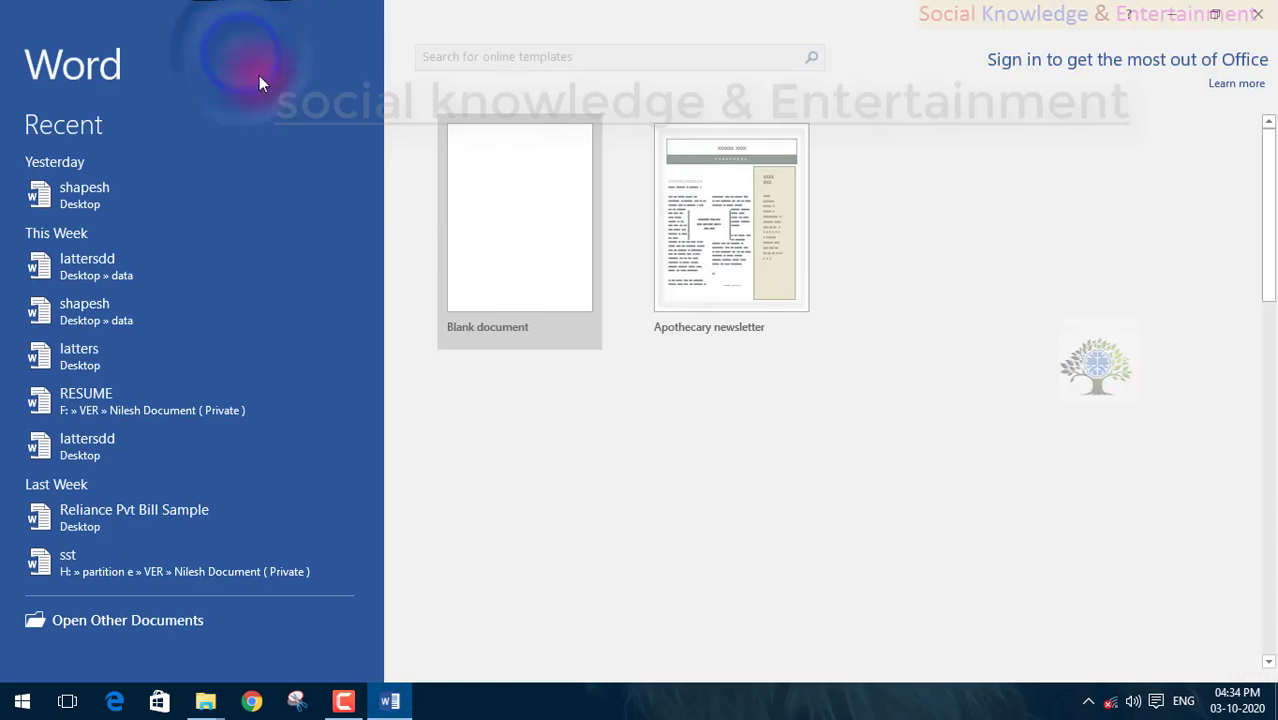
# Create a blank Word document and browse the Insert, Design, Layout, References, Mailings and Home ribbons
pyautogui.click(522, 275)
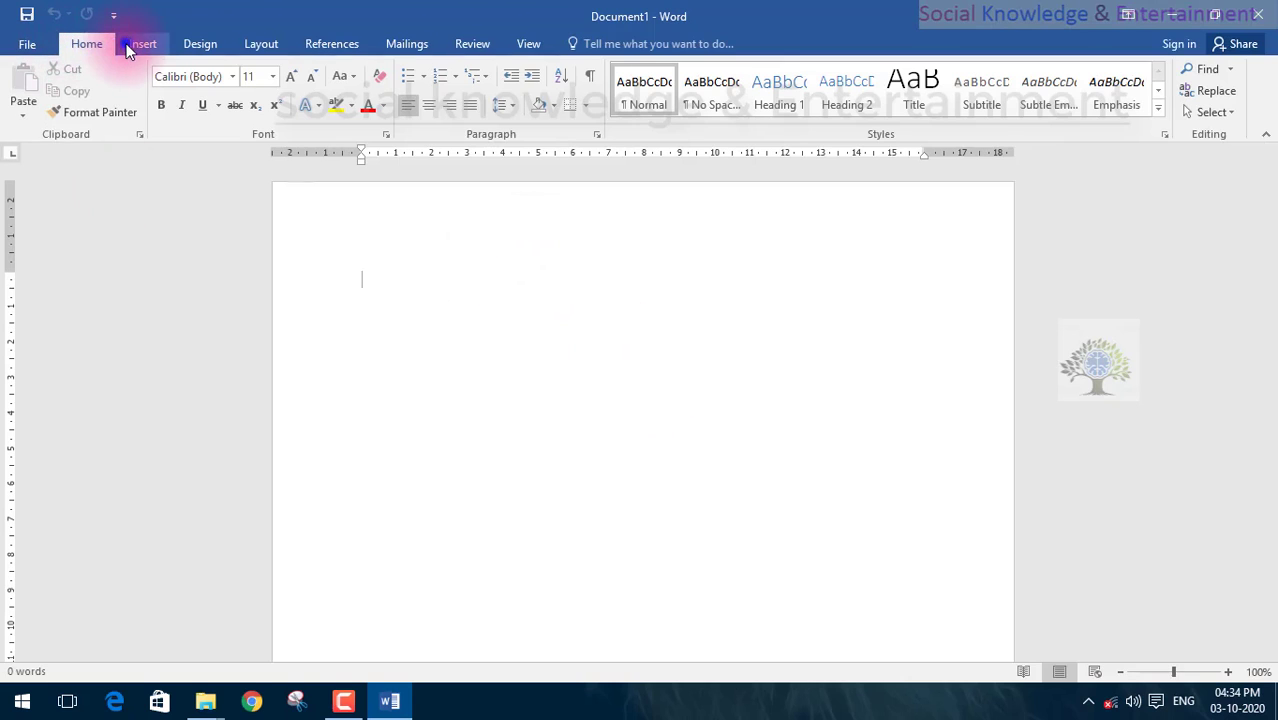
pyautogui.click(143, 44)
pyautogui.click(198, 46)
pyautogui.click(256, 47)
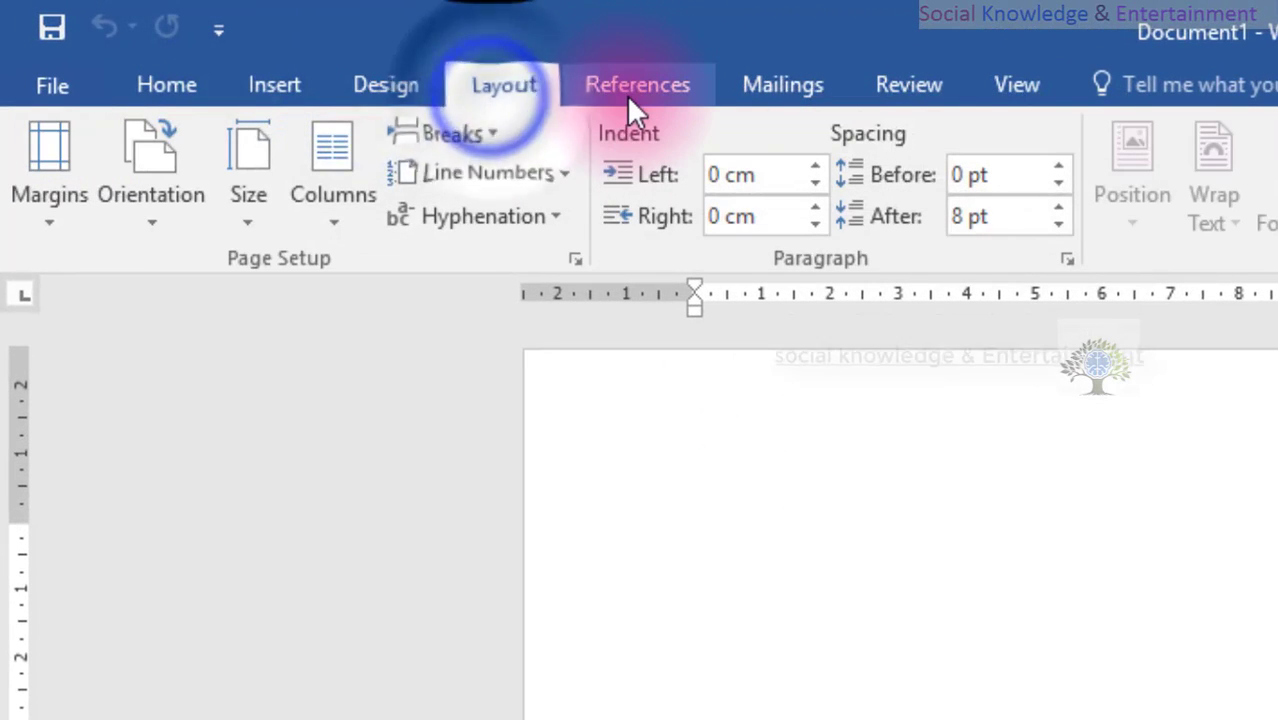
pyautogui.click(630, 95)
pyautogui.click(734, 89)
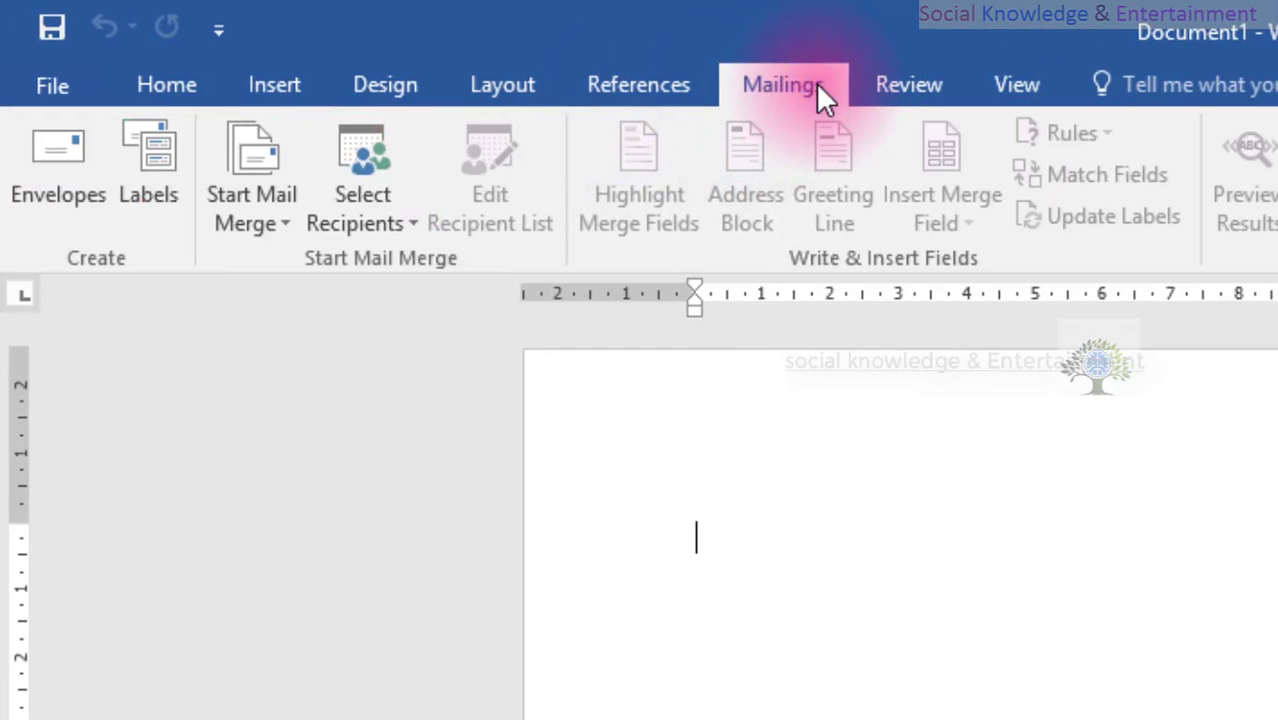
pyautogui.click(182, 80)
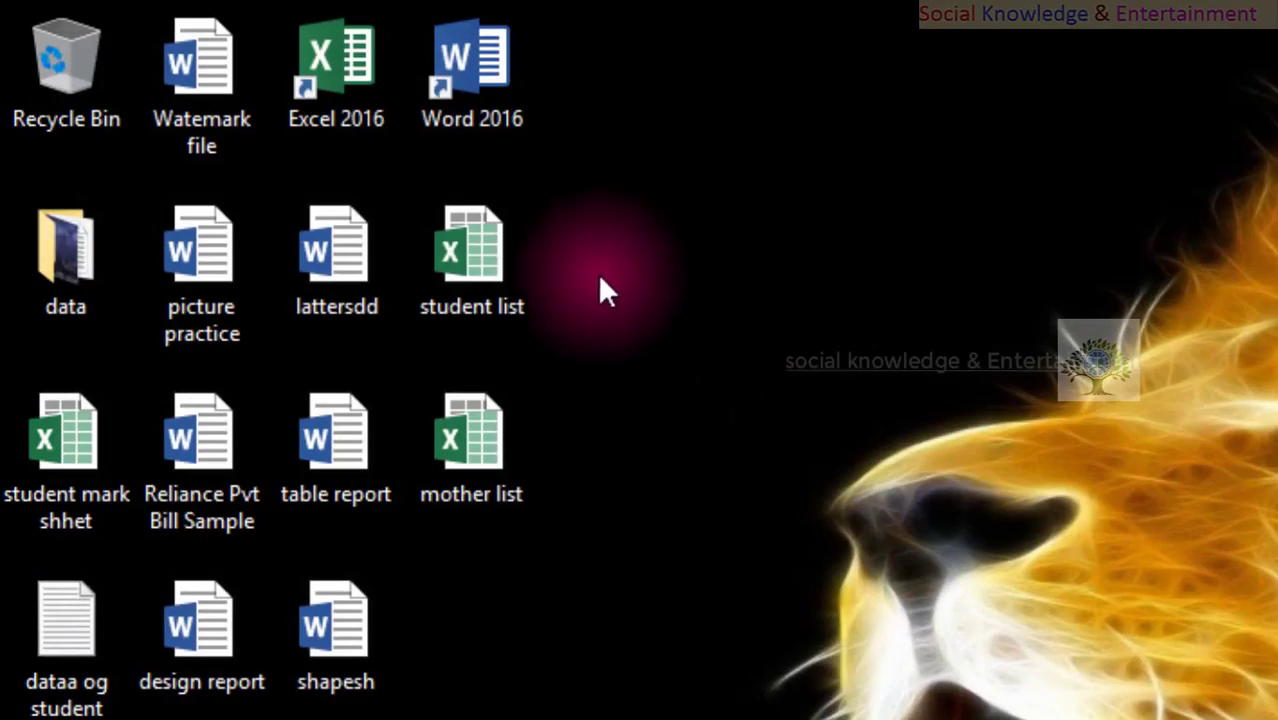
# Launch Excel 2016 with a maximized blank workbook, Book1, showing the Insert ribbon
pyautogui.doubleClick(365, 77)
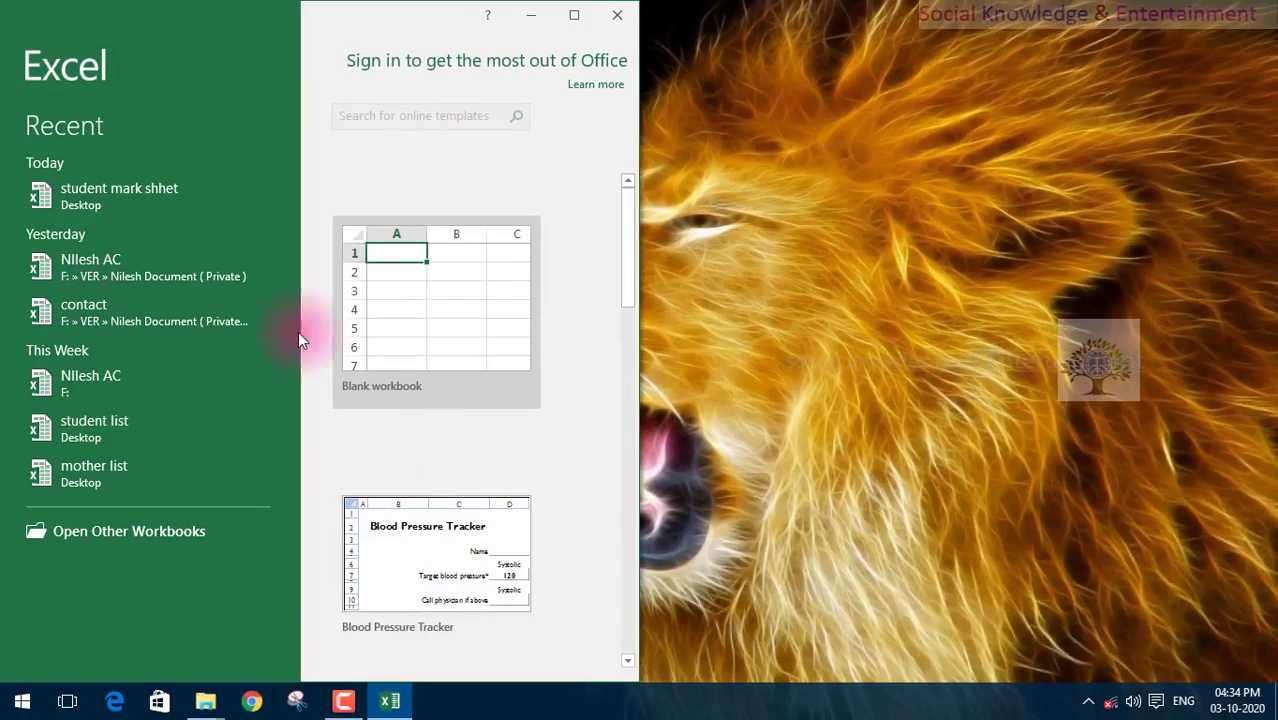
pyautogui.click(390, 276)
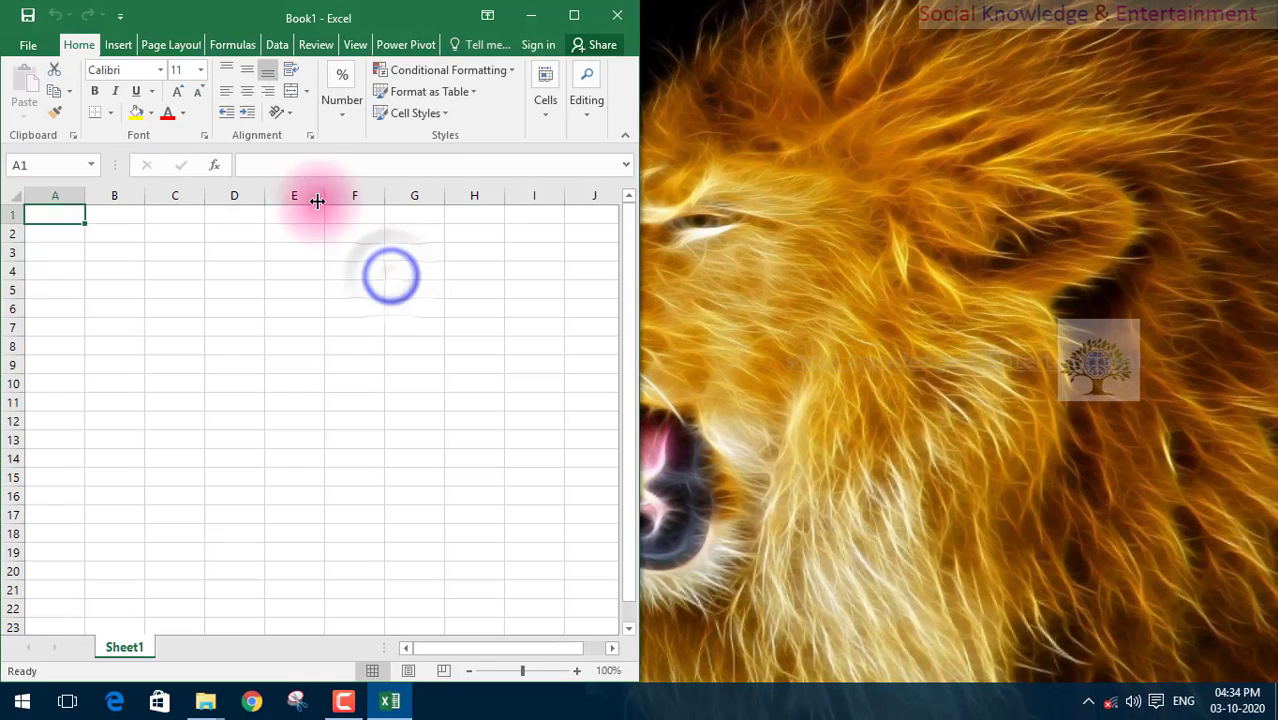
pyautogui.click(575, 15)
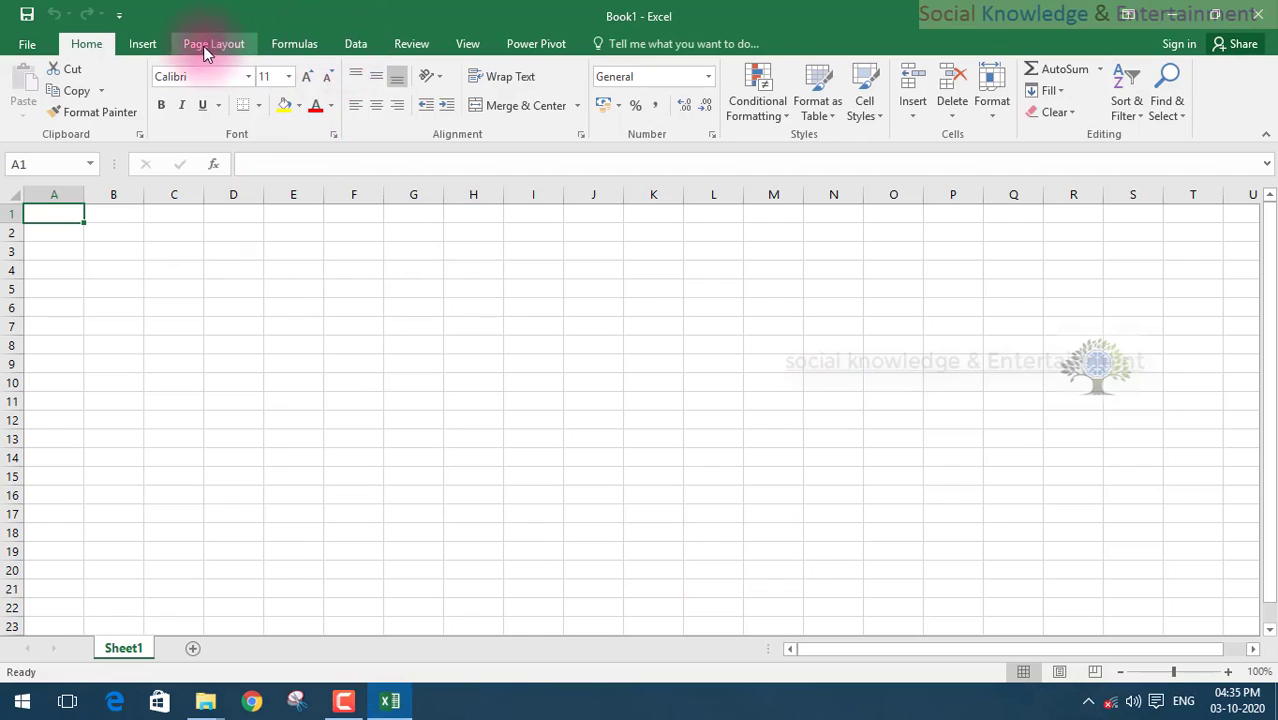
pyautogui.click(142, 48)
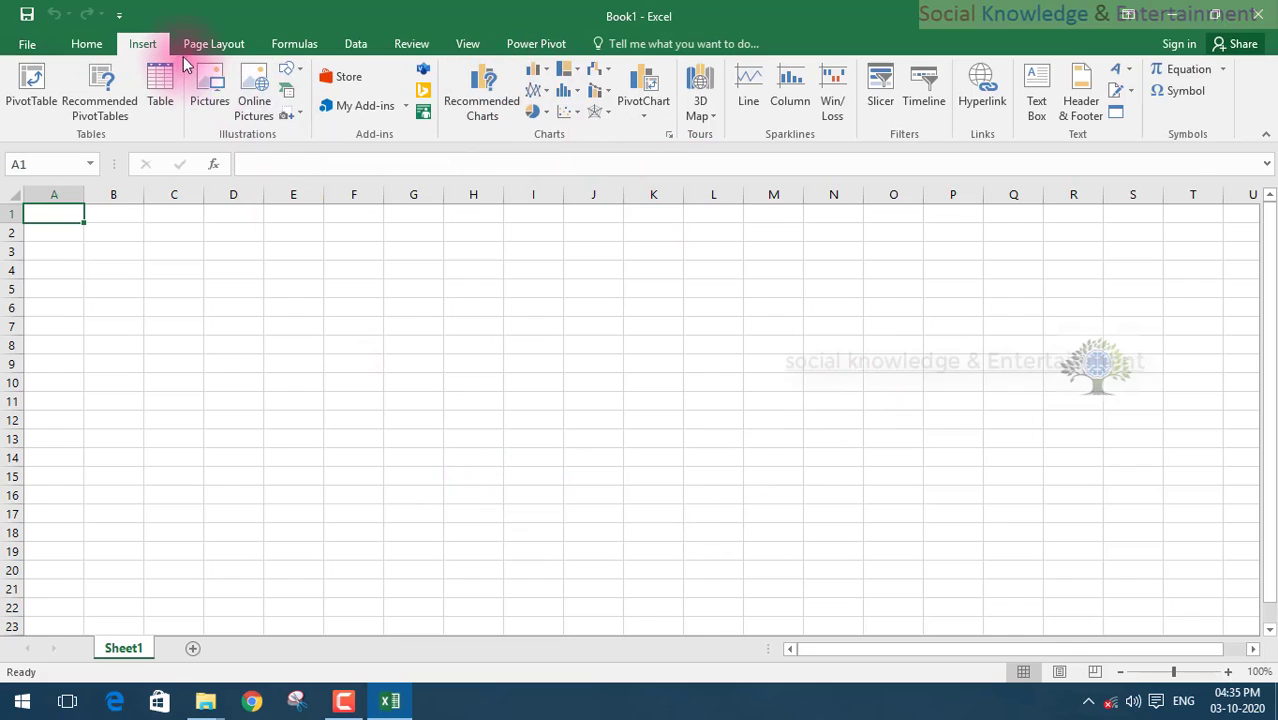
# Enter the Items heading in cell B2
pyautogui.click(152, 250)
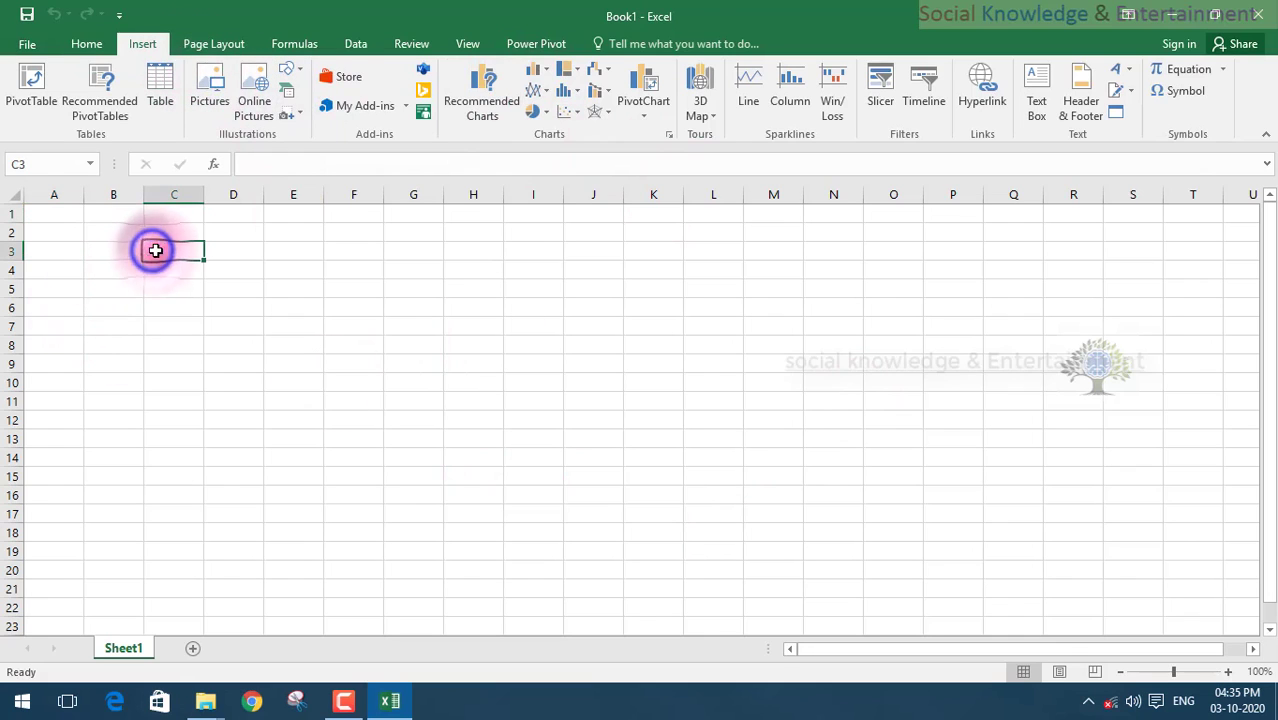
pyautogui.click(103, 236)
pyautogui.click(190, 238)
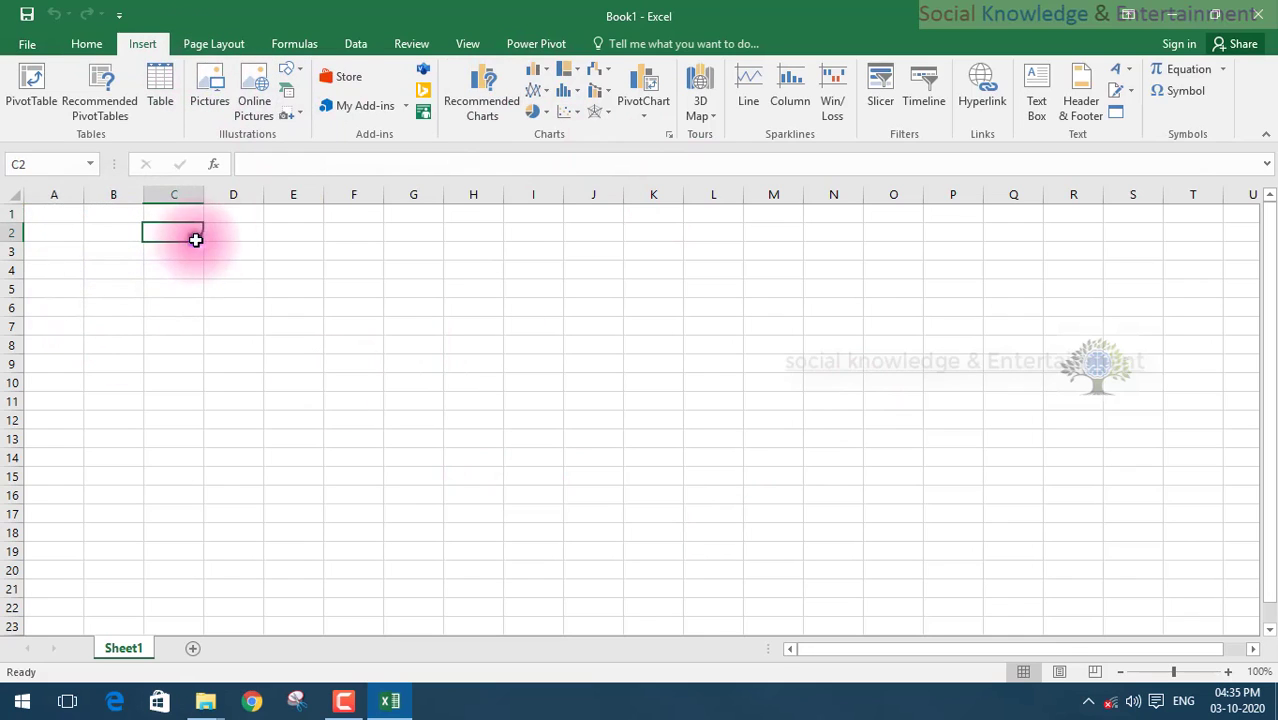
pyautogui.click(276, 248)
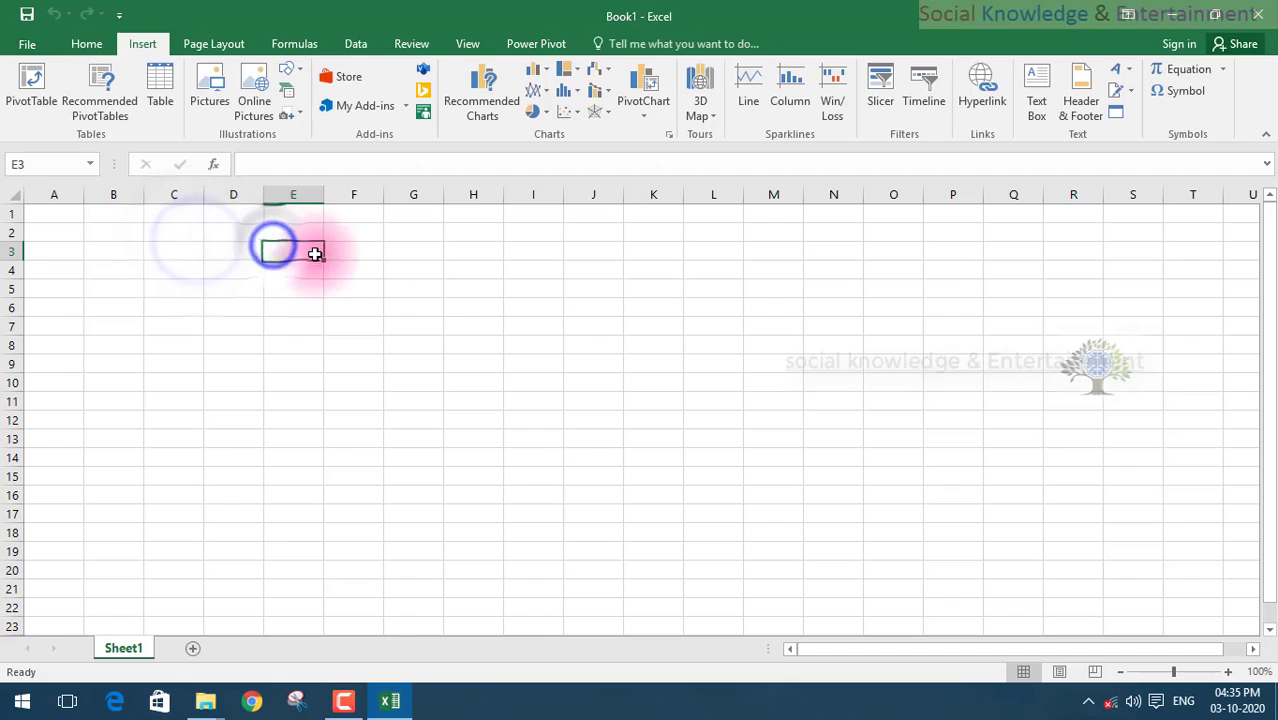
pyautogui.click(133, 231)
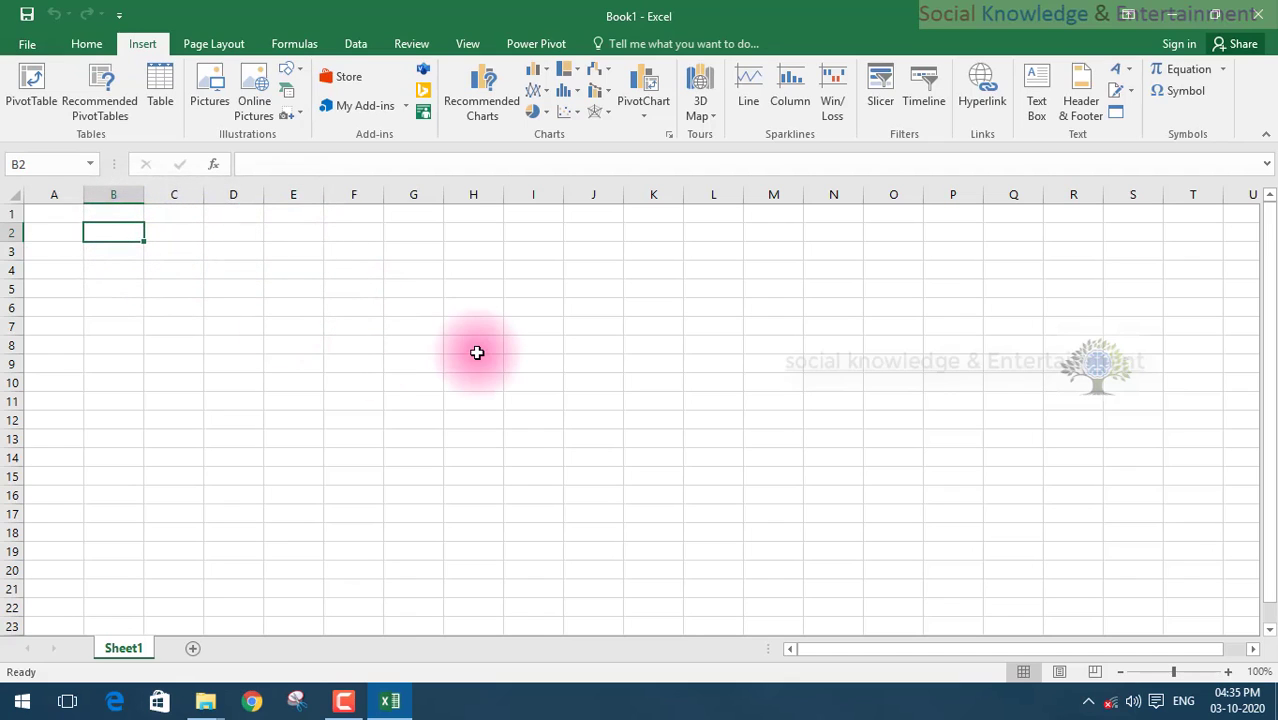
pyautogui.write('items')
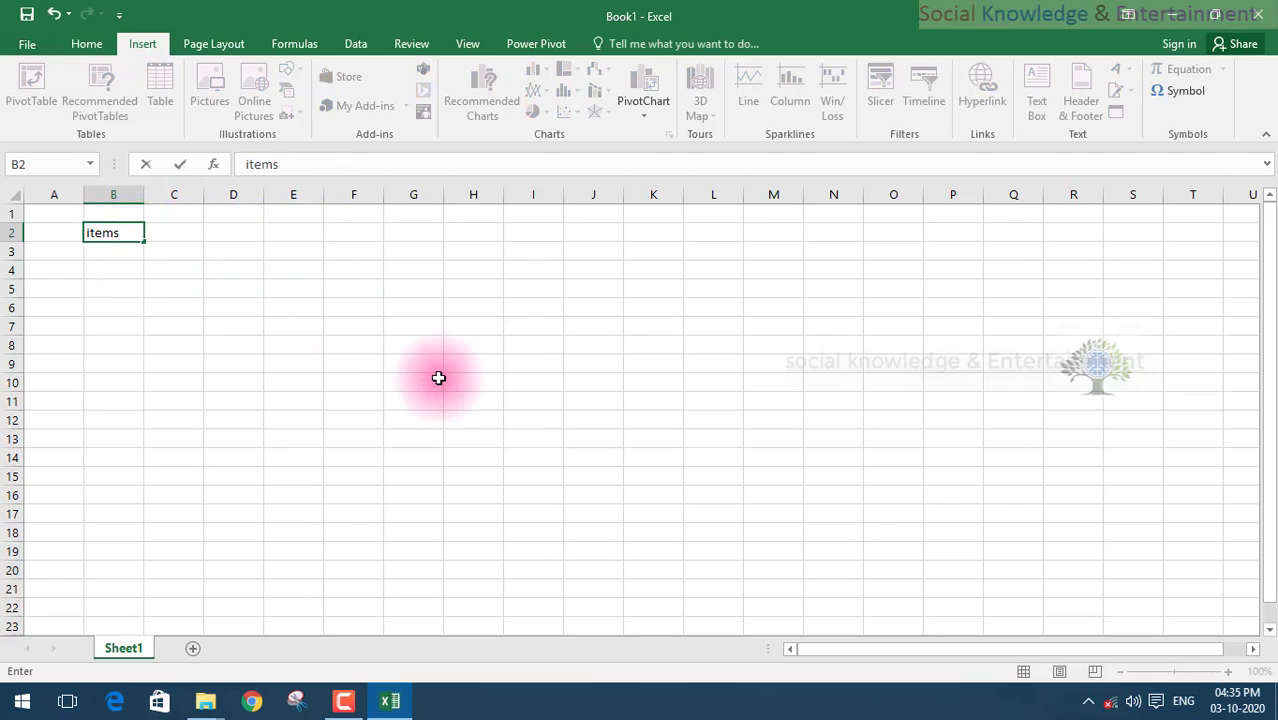
pyautogui.click(166, 232)
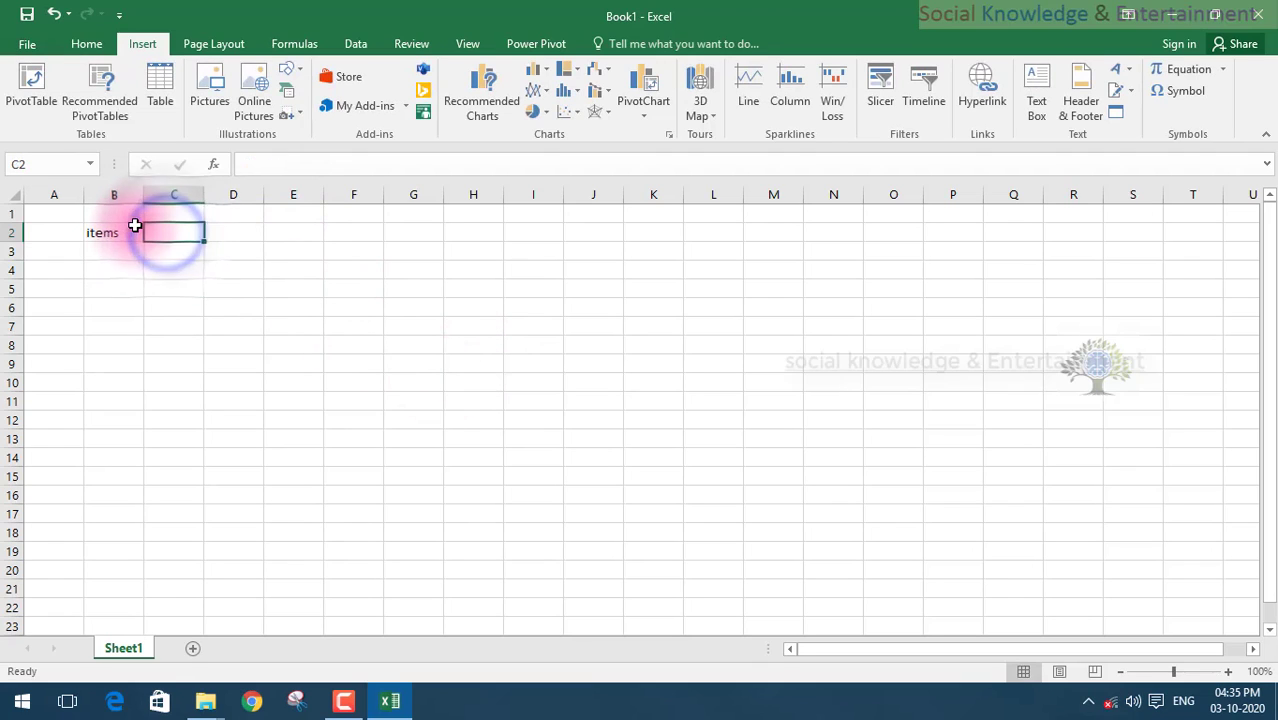
# Make the Items heading in B2 bold and centred
pyautogui.click(130, 228)
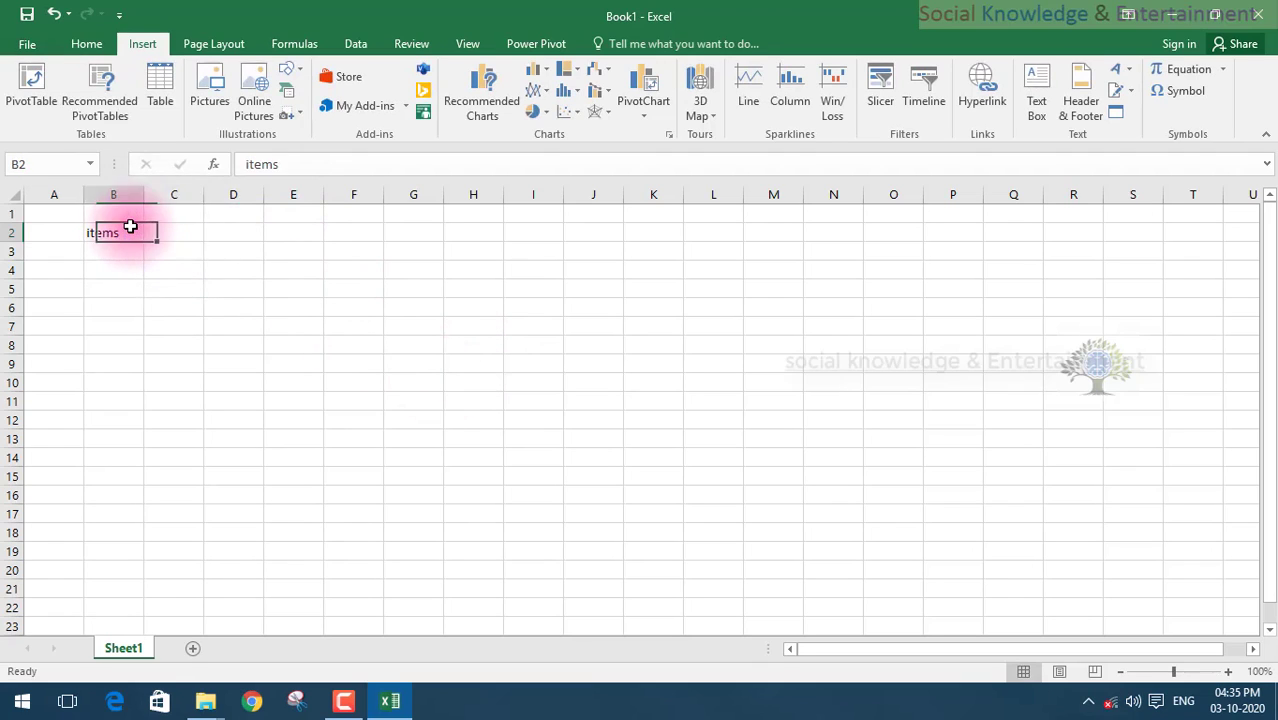
pyautogui.click(86, 43)
pyautogui.click(161, 105)
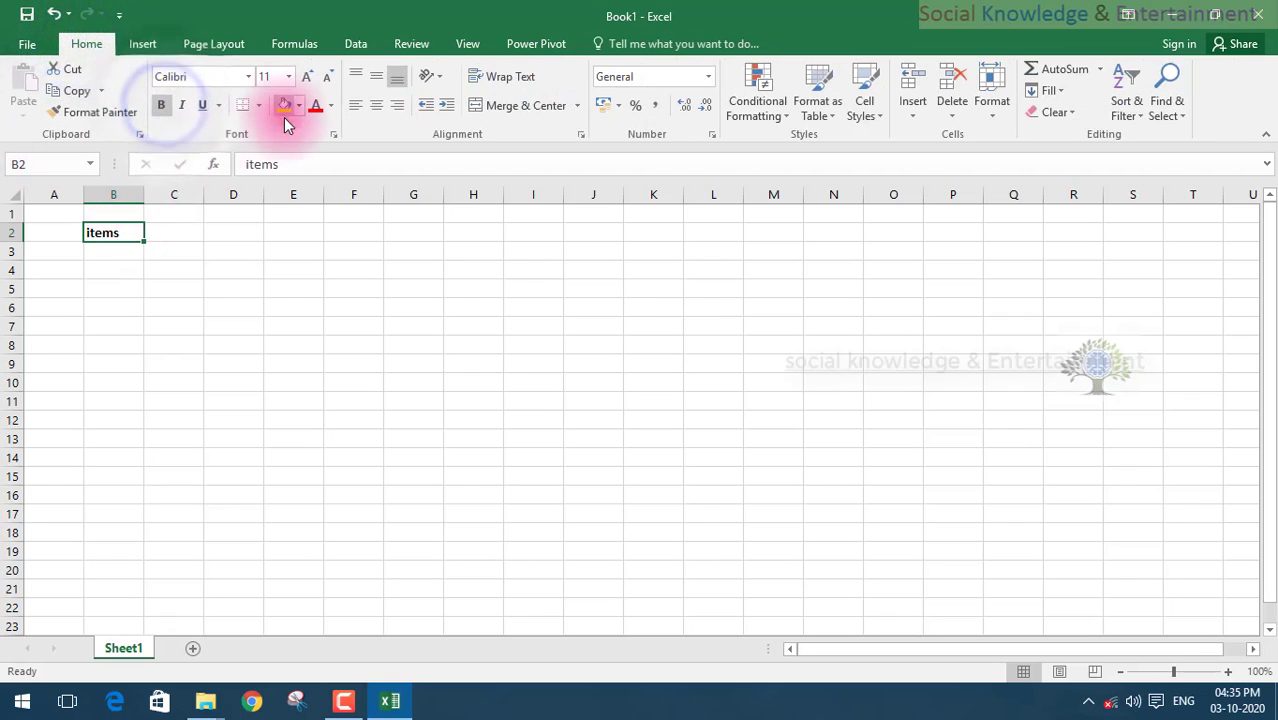
pyautogui.click(374, 107)
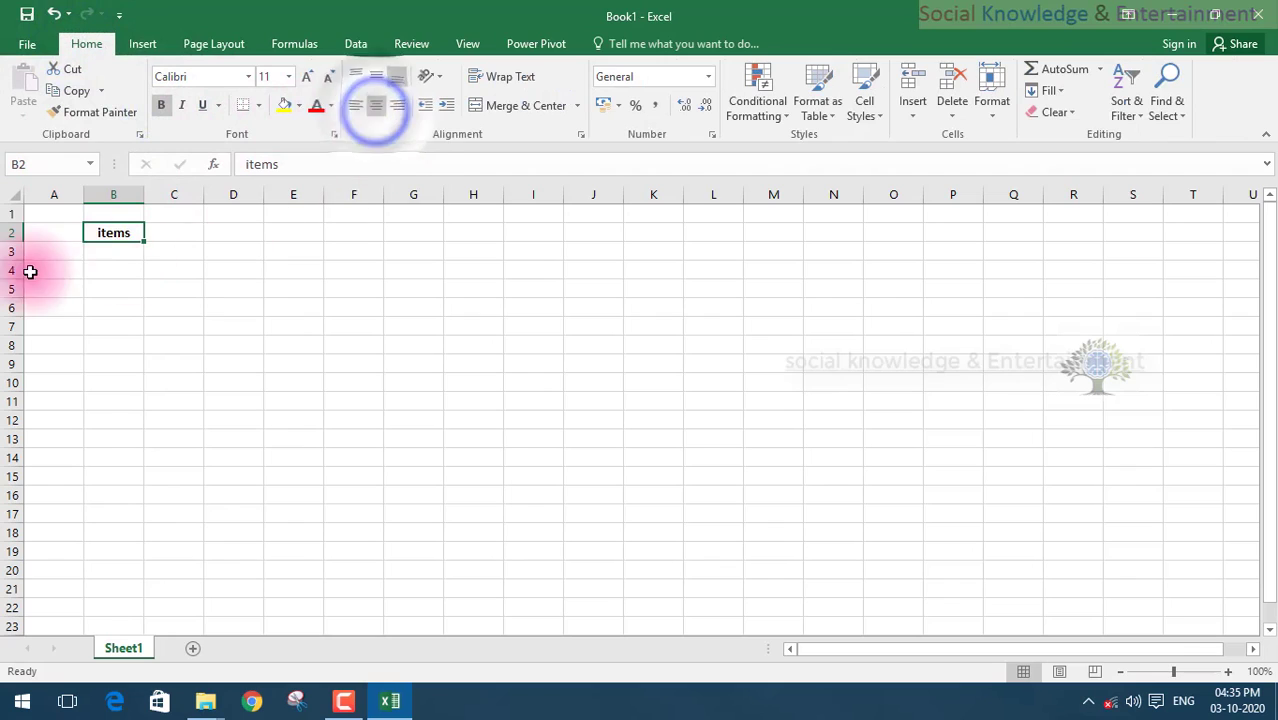
pyautogui.doubleClick(89, 230)
pyautogui.write('I')
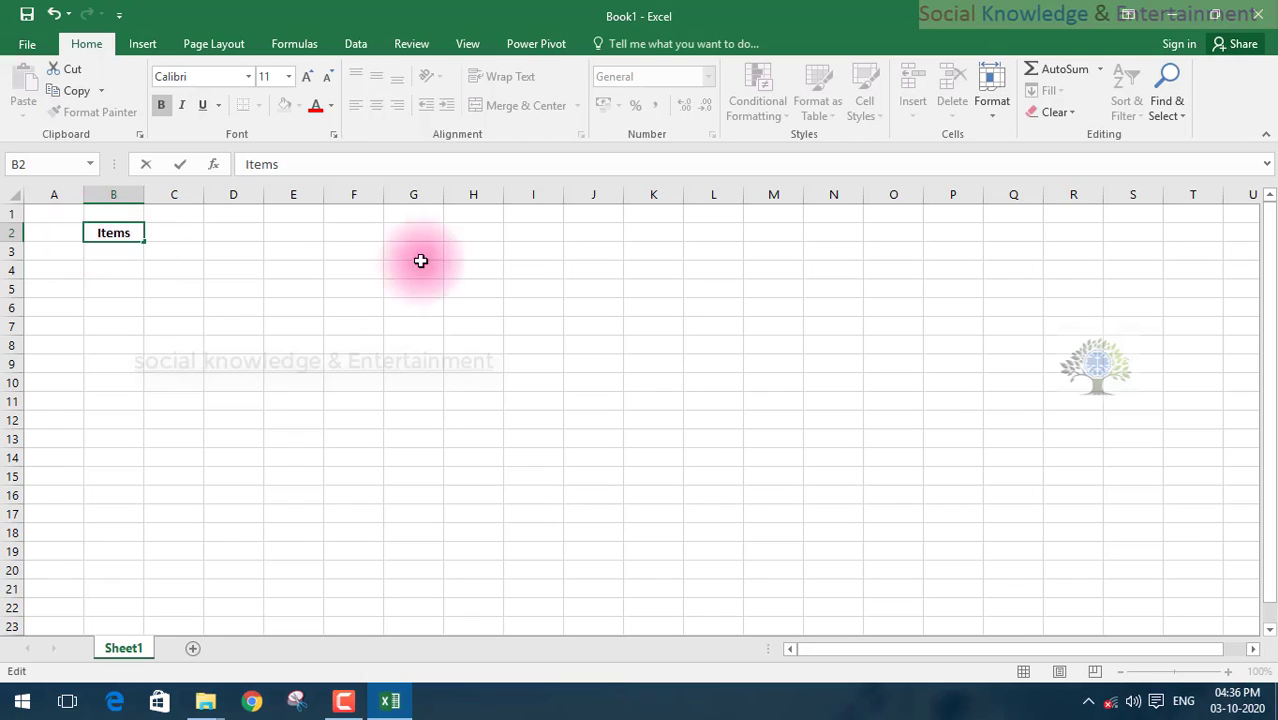
pyautogui.click(297, 326)
# Copy the Items heading from B2 and paste it into C2
pyautogui.click(176, 236)
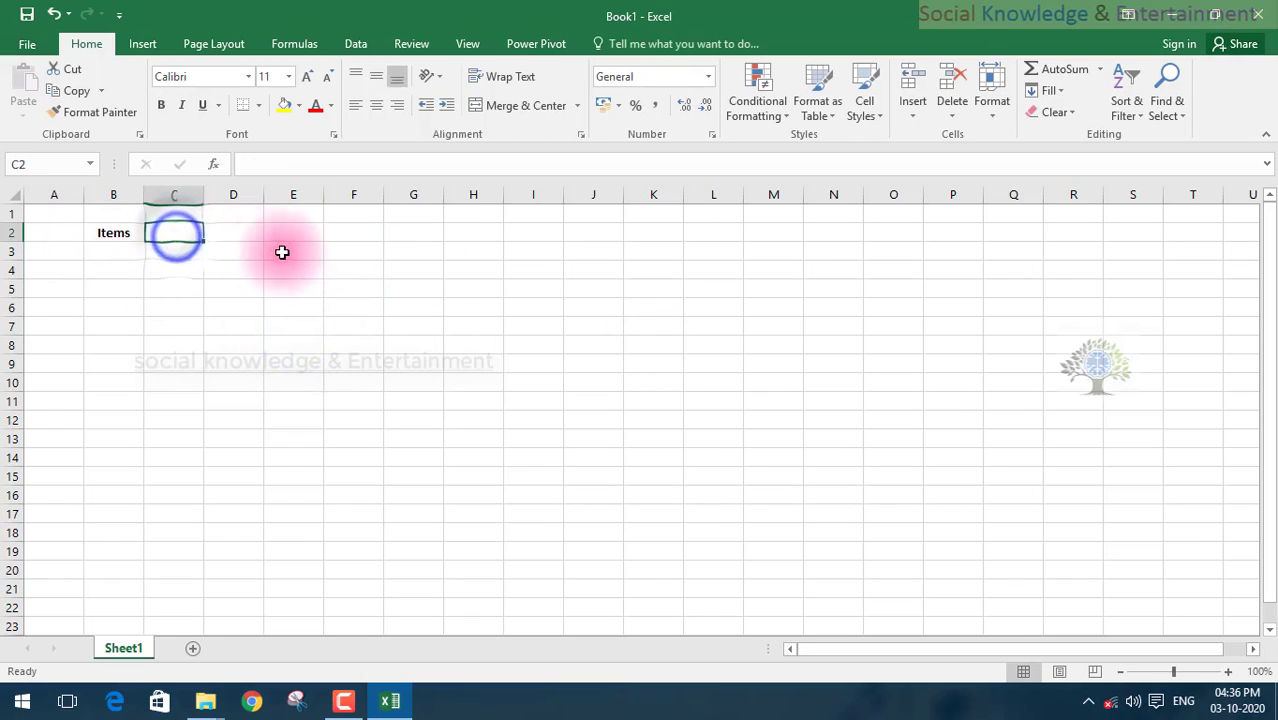
pyautogui.click(105, 234)
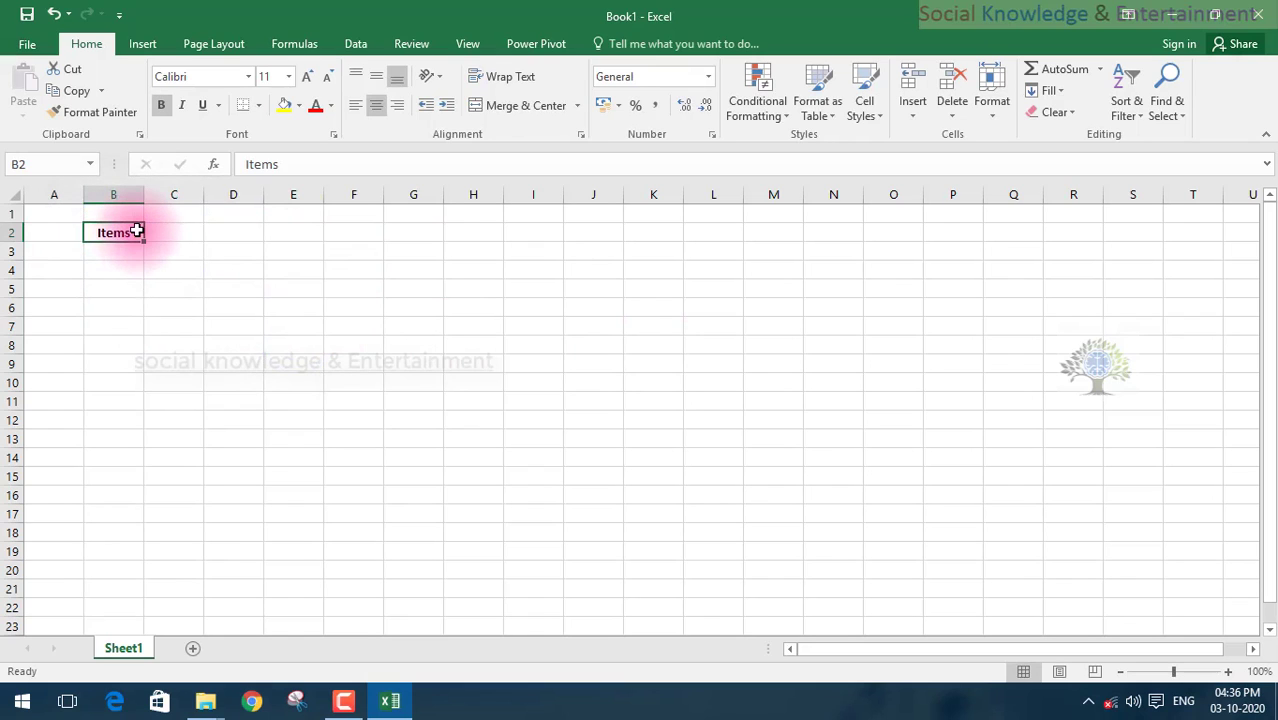
pyautogui.rightClick(145, 238)
pyautogui.click(163, 248)
pyautogui.click(171, 235)
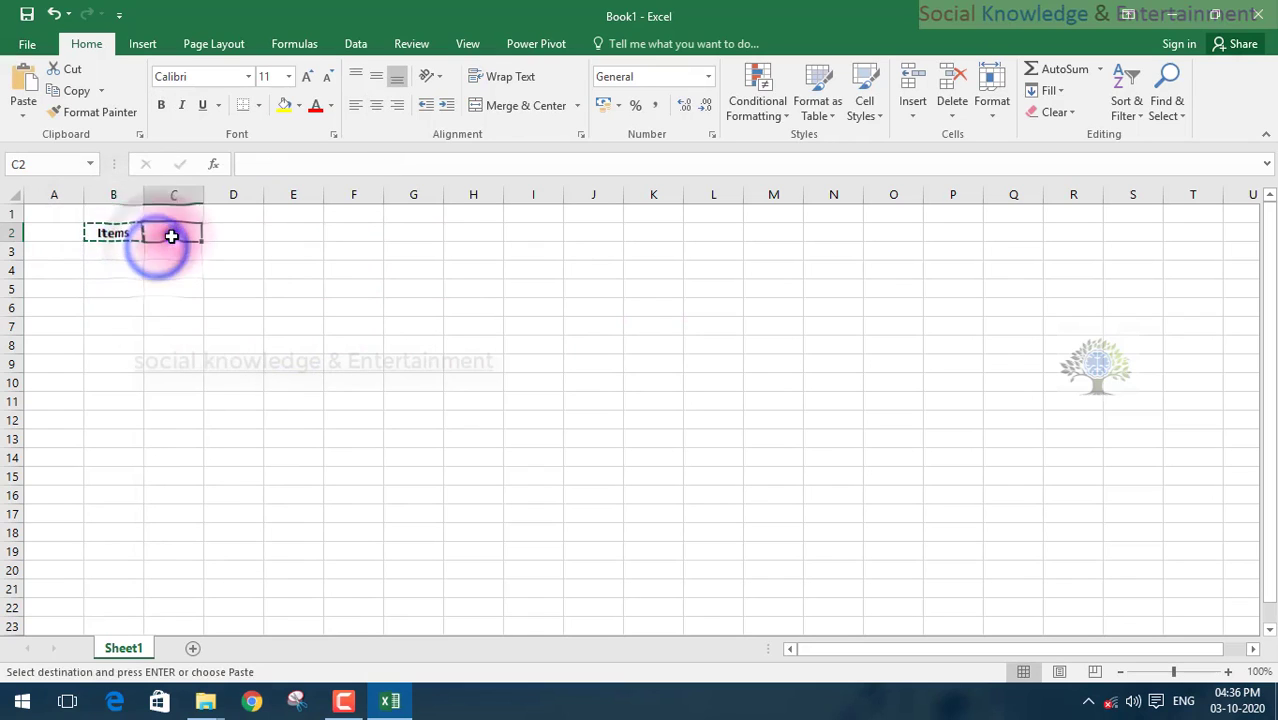
pyautogui.rightClick(171, 236)
pyautogui.click(201, 312)
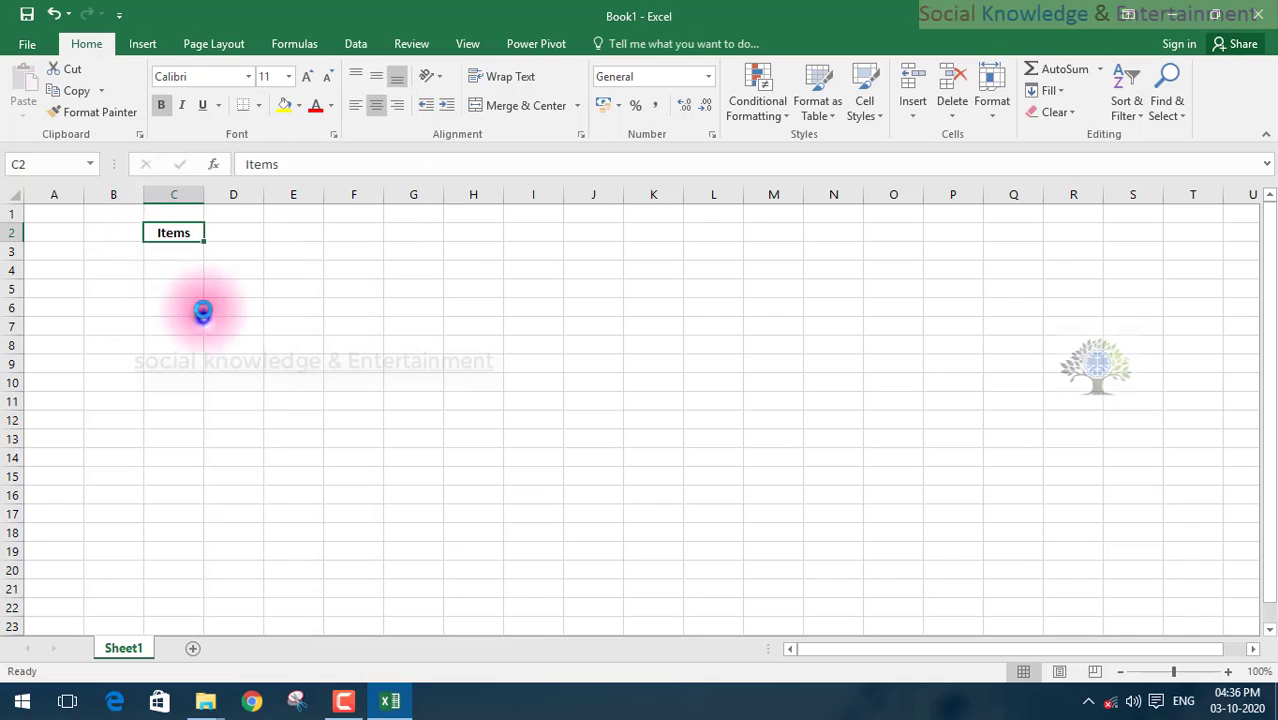
pyautogui.click(124, 236)
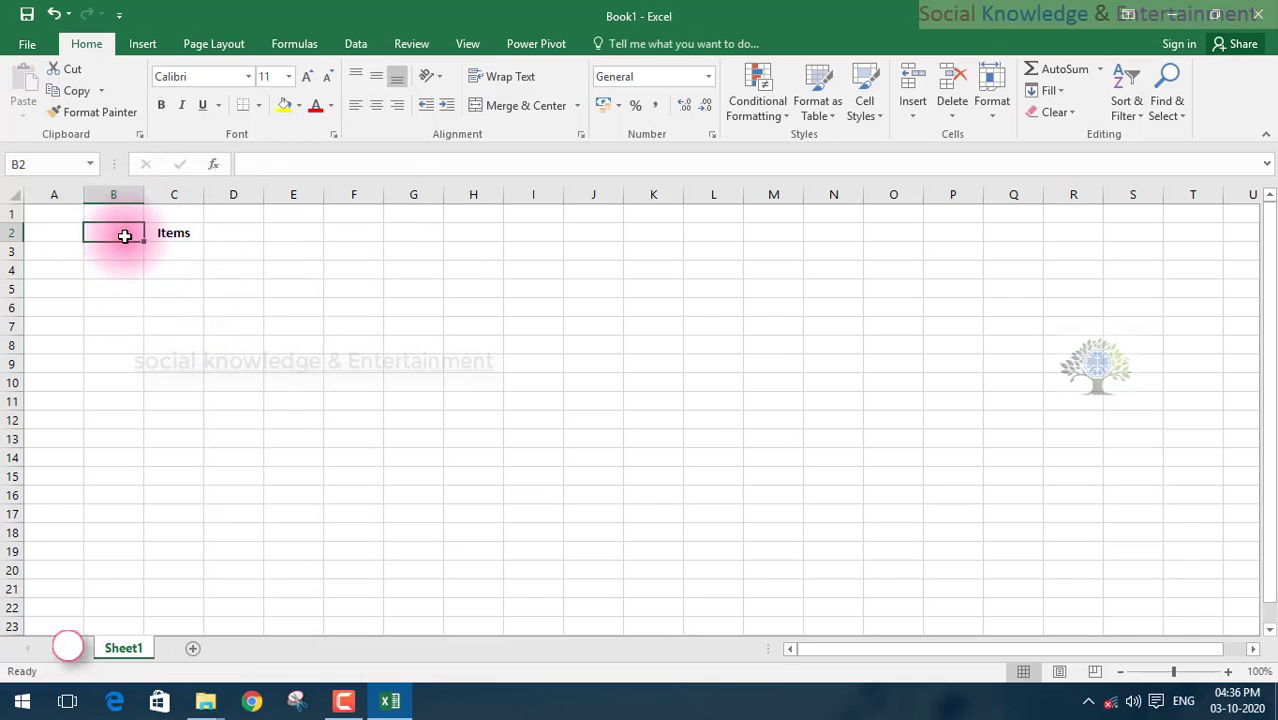
# Type the No heading in B2 and start numbering from 1 in B3
pyautogui.write('No')
pyautogui.click(138, 290)
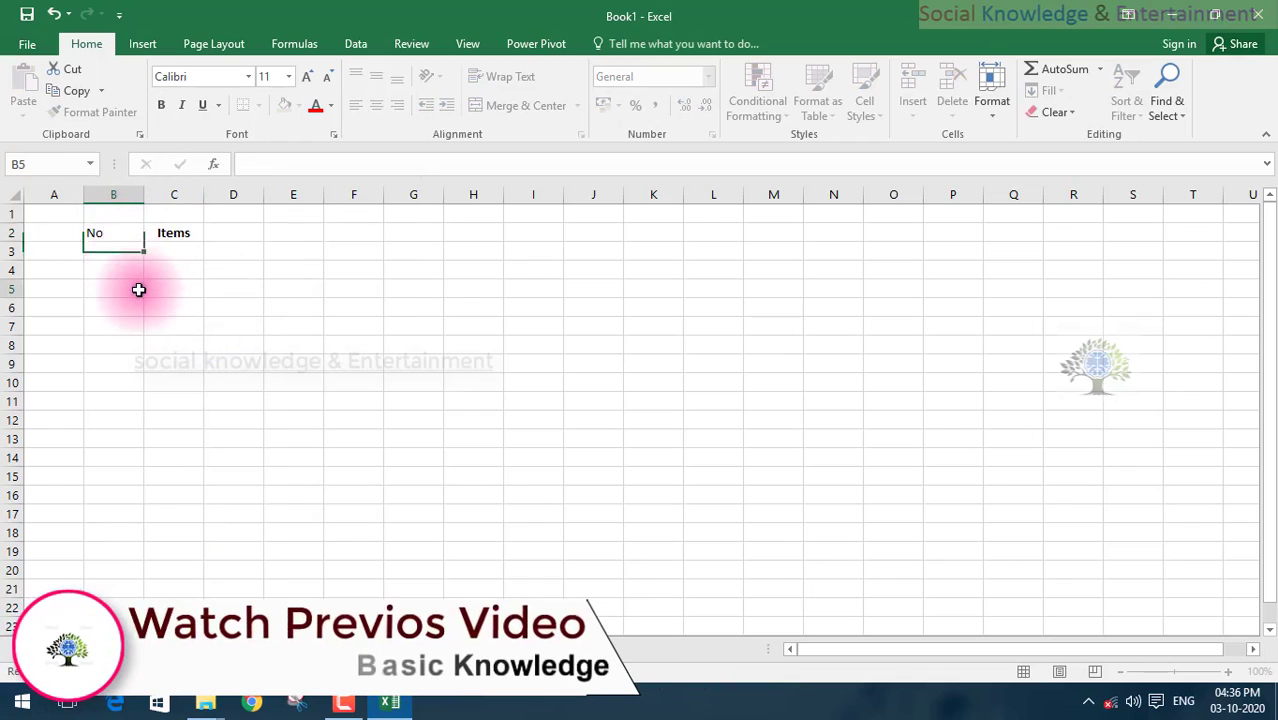
pyautogui.click(112, 253)
pyautogui.write('1')
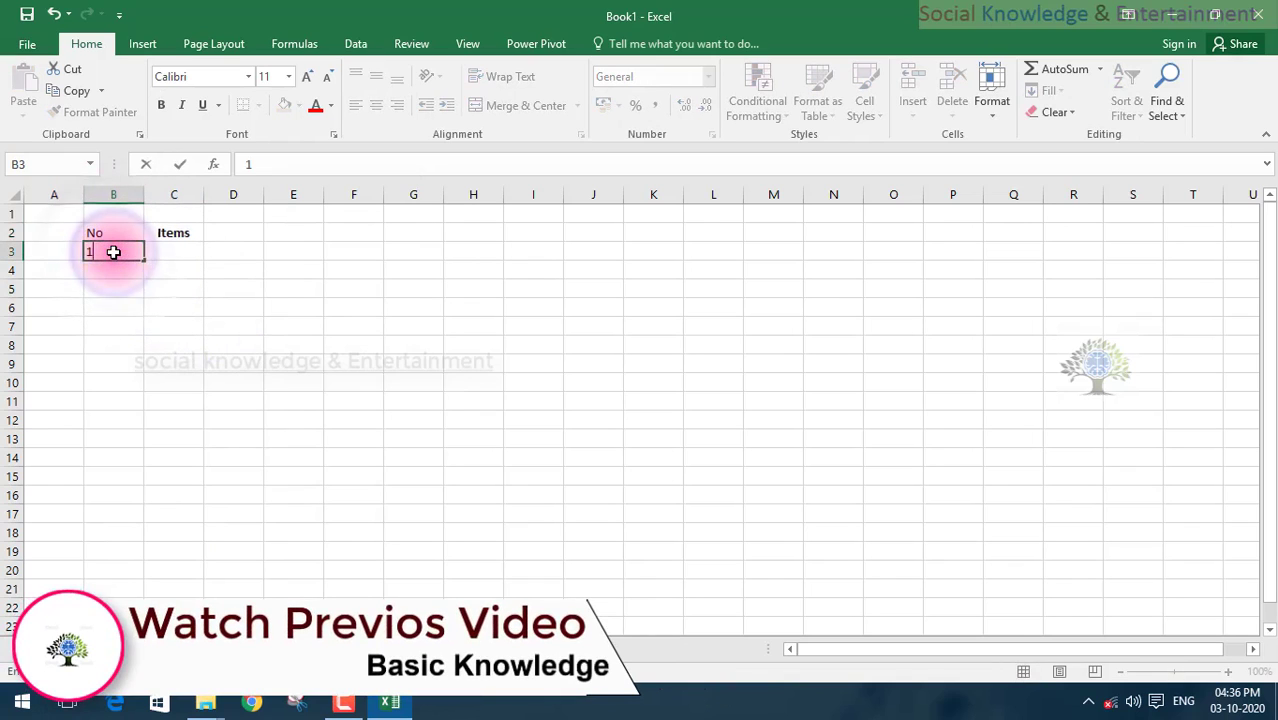
pyautogui.press('Return')
pyautogui.write('2')
pyautogui.press('Return')
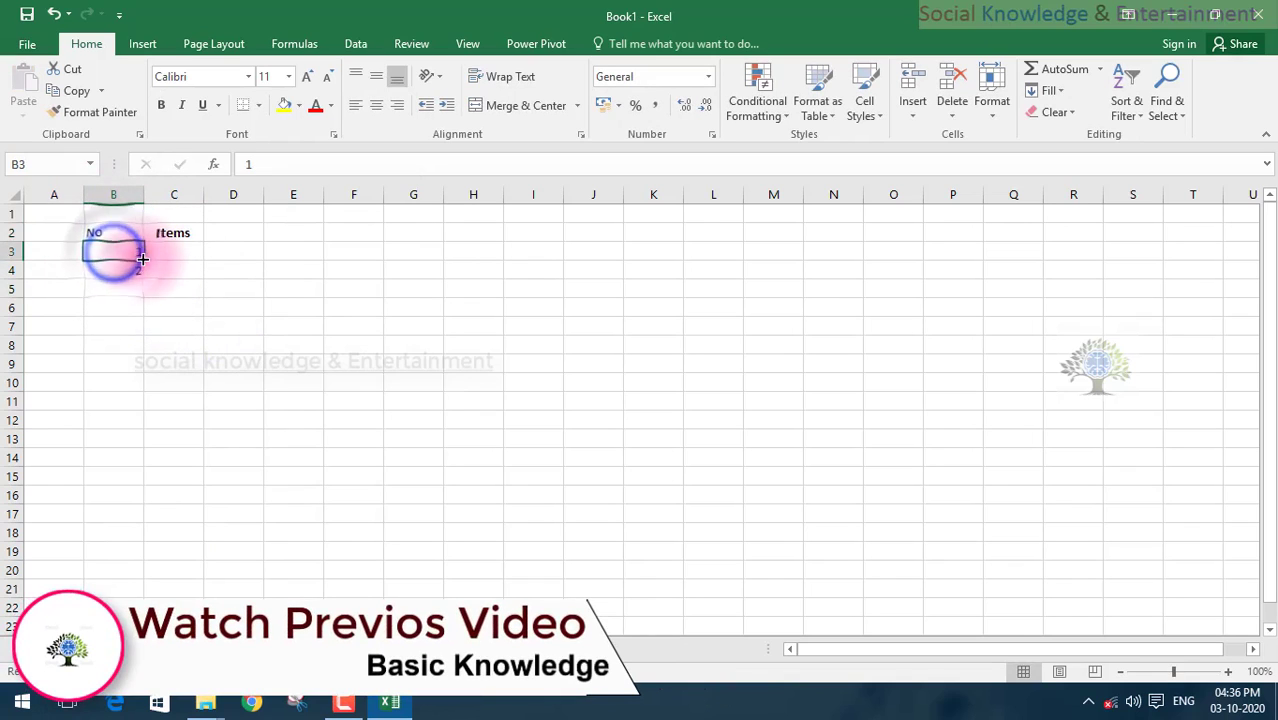
pyautogui.moveTo(144, 259); pyautogui.dragTo(132, 346)
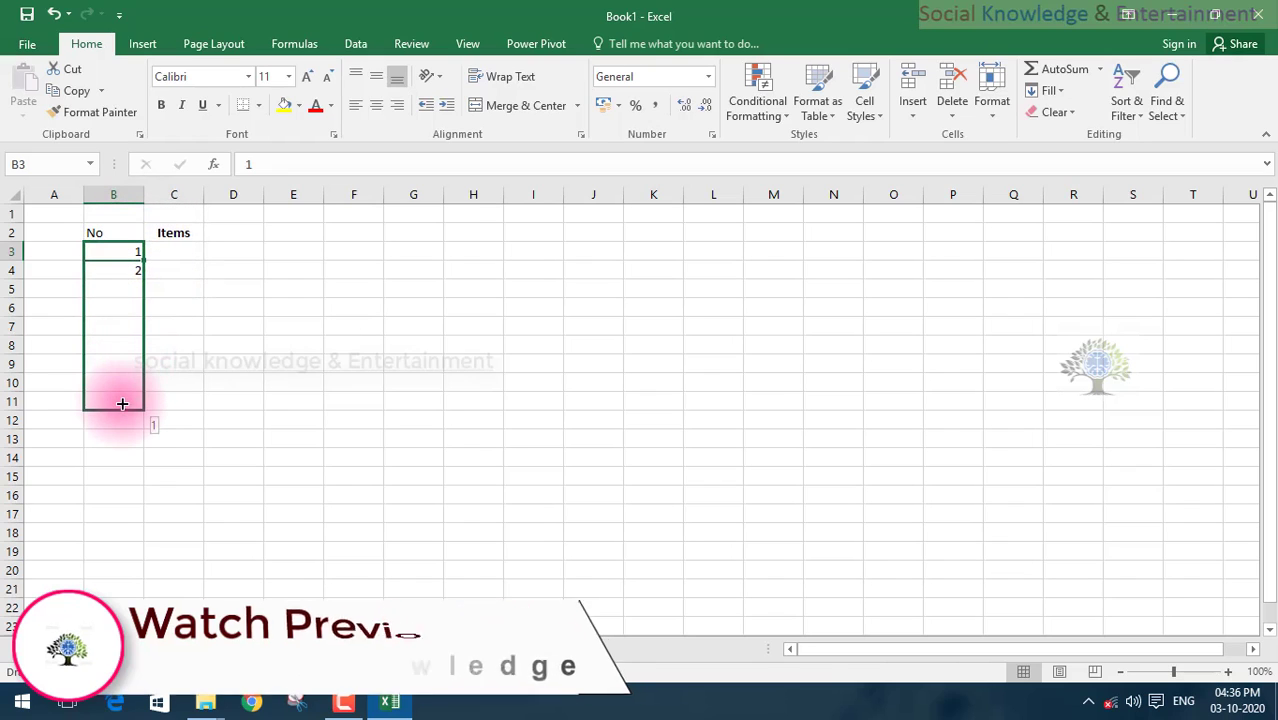
pyautogui.moveTo(132, 346); pyautogui.dragTo(122, 403)
pyautogui.click(123, 362)
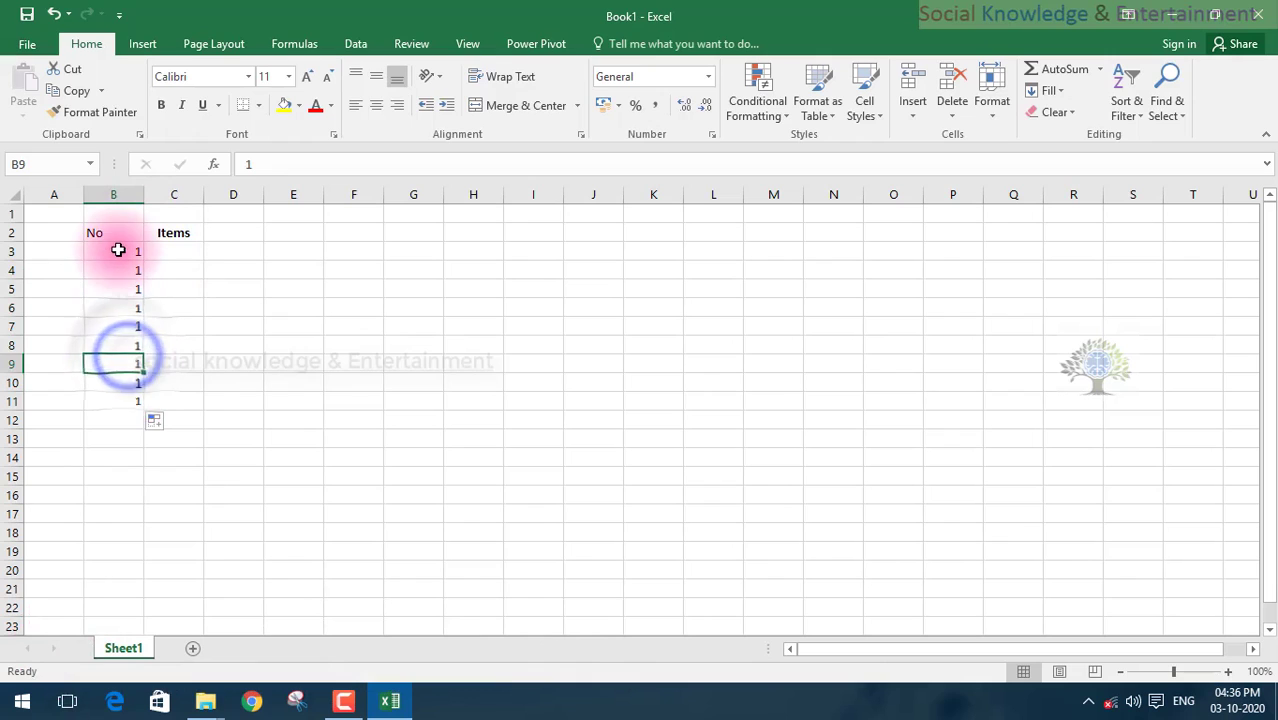
# Enter 1, 2, 3 in B3:B5 and clear the repeated 1s from B6:B11
pyautogui.click(120, 250)
pyautogui.doubleClick(118, 250)
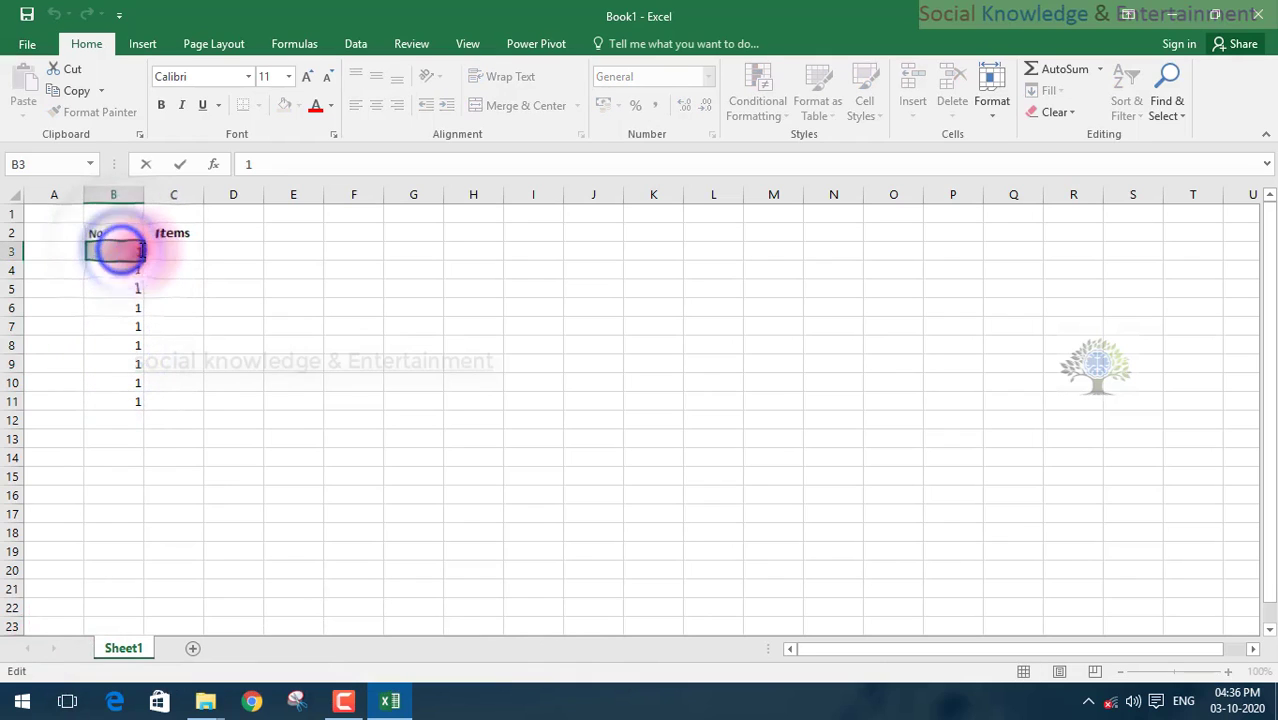
pyautogui.doubleClick(143, 250)
pyautogui.press('Return')
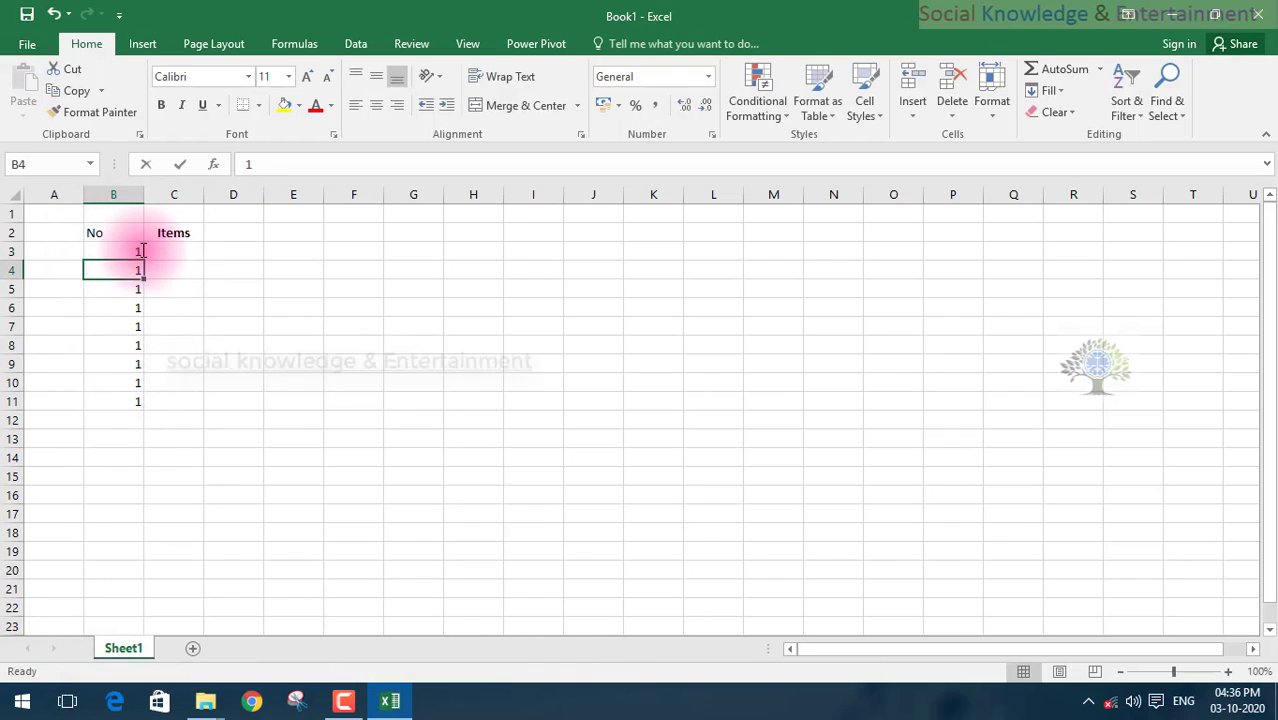
pyautogui.write('2')
pyautogui.press('Return')
pyautogui.write('3')
pyautogui.press('Return')
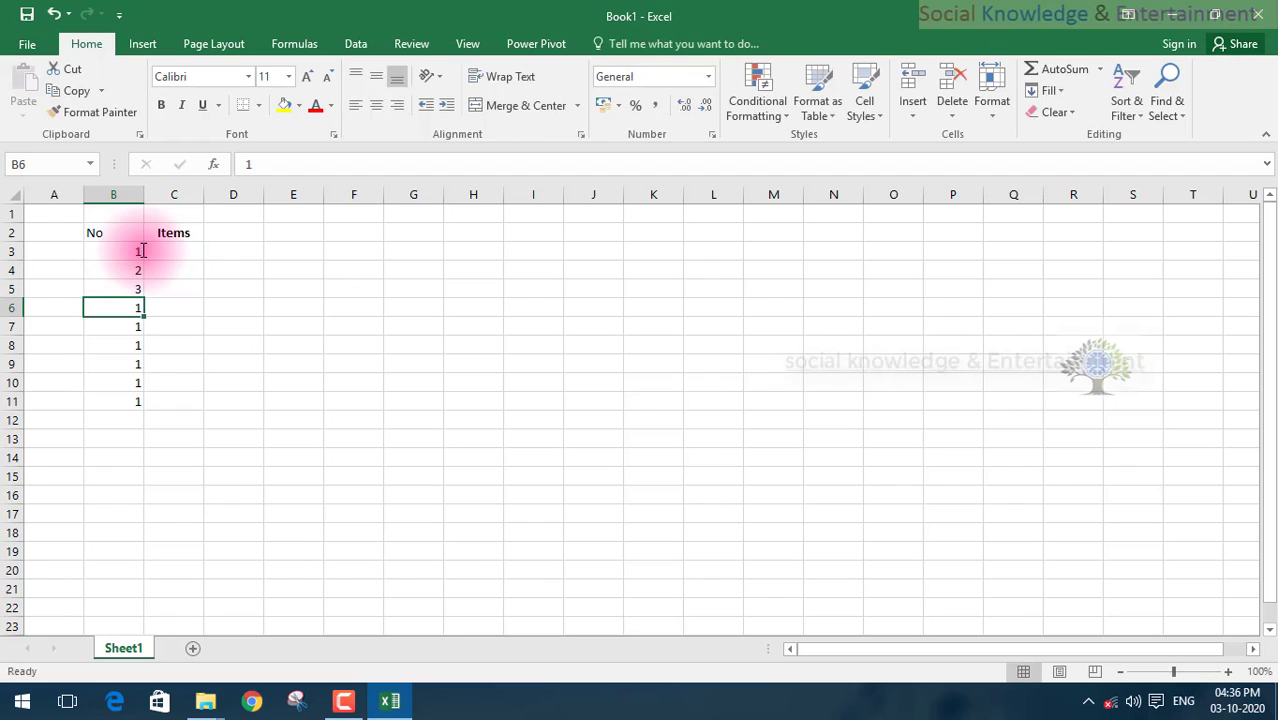
pyautogui.moveTo(119, 312); pyautogui.dragTo(115, 396)
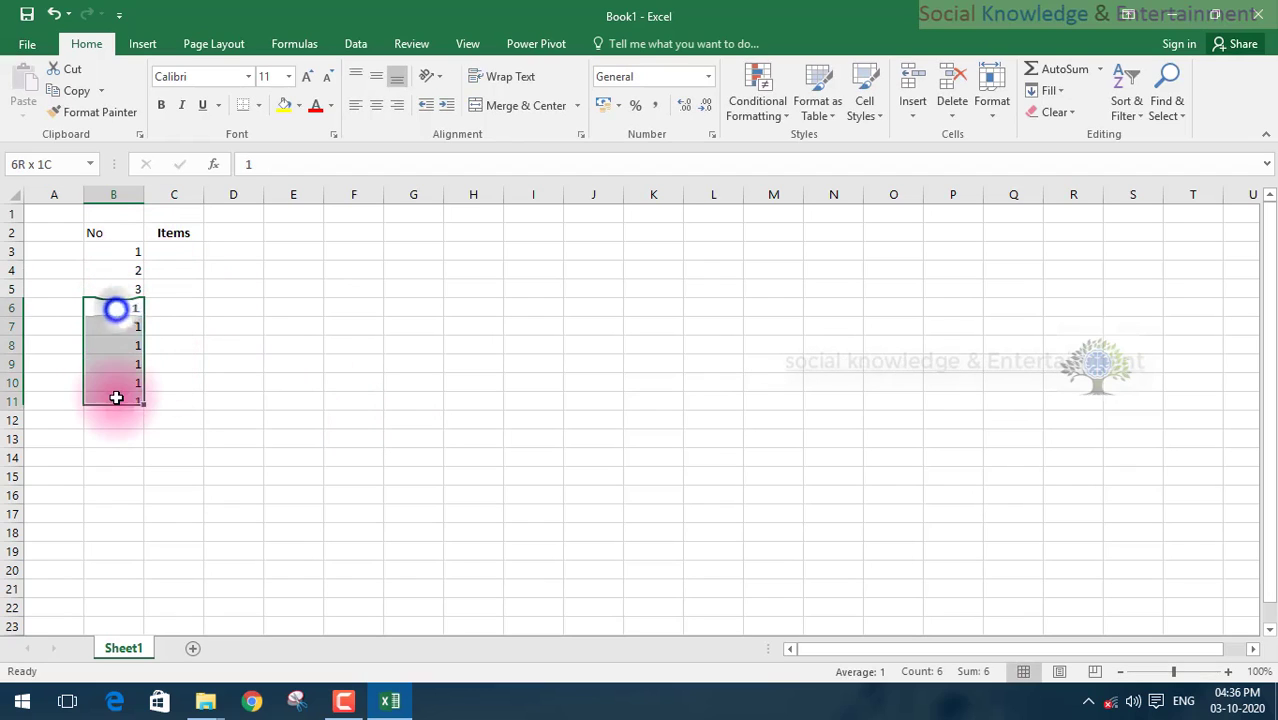
pyautogui.press('Delete')
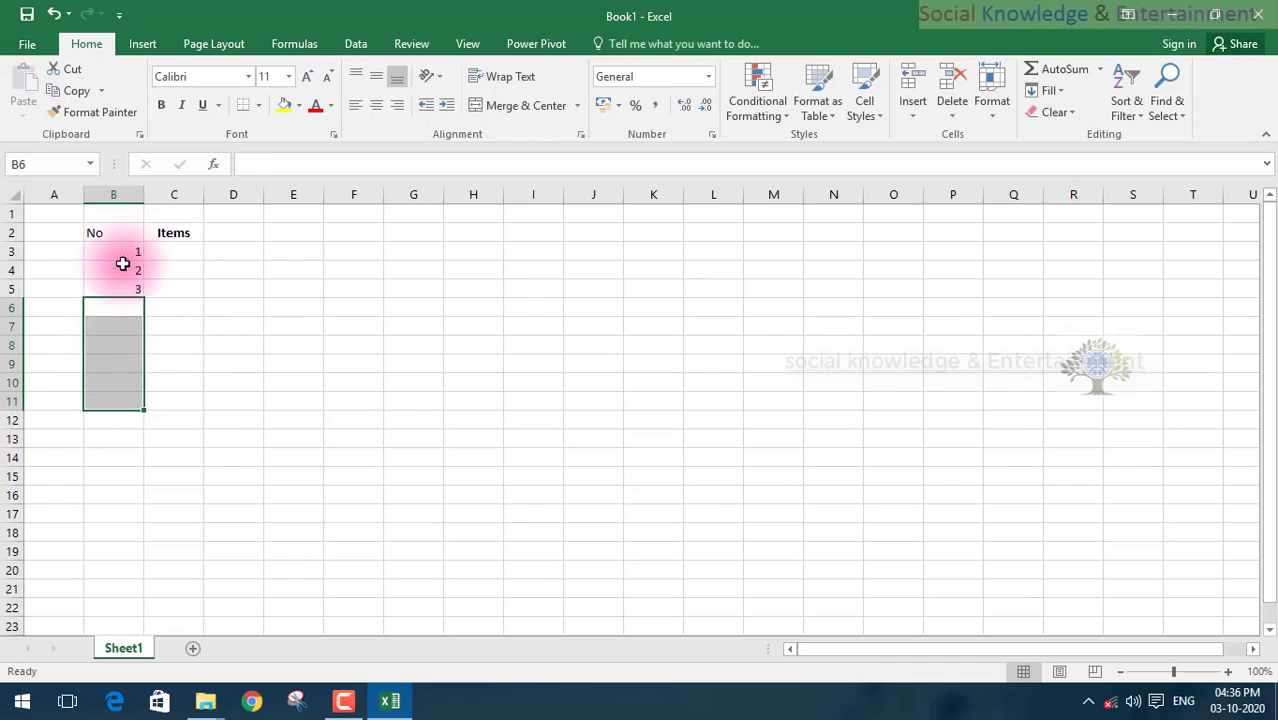
# Fill the 1, 2, 3 series down column B to 10 in B12
pyautogui.click(118, 253)
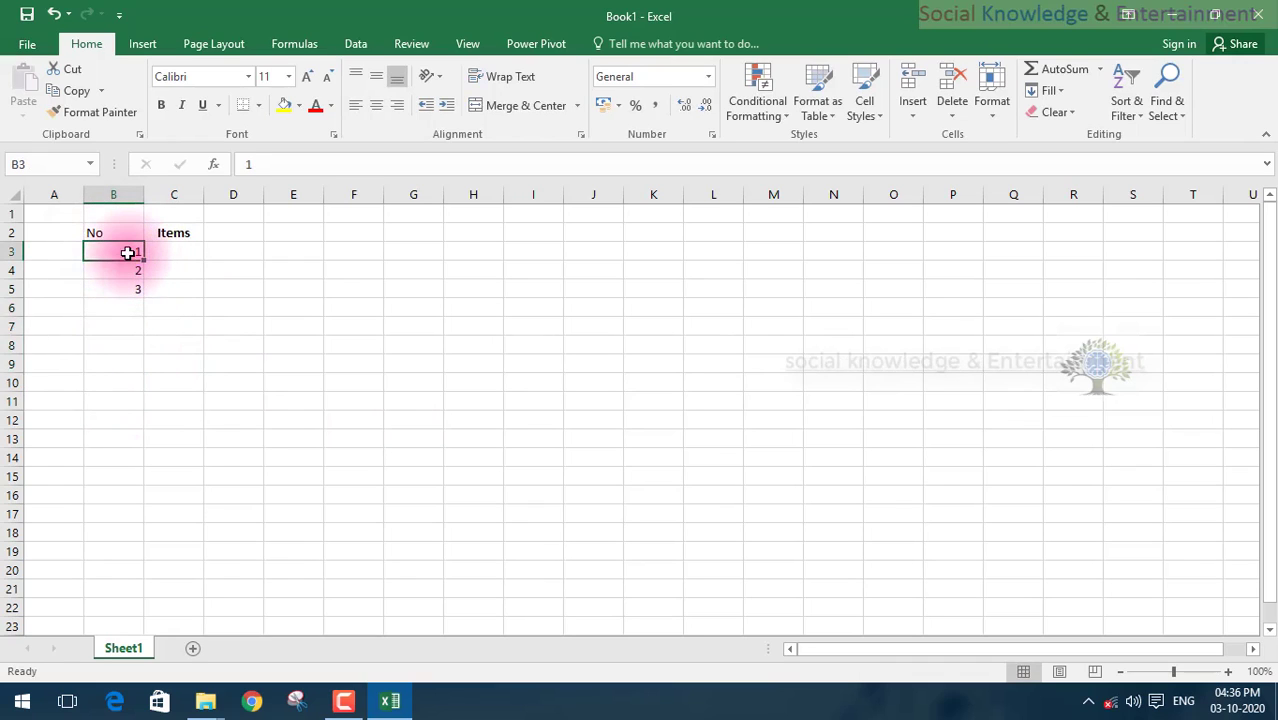
pyautogui.moveTo(128, 253); pyautogui.dragTo(118, 289)
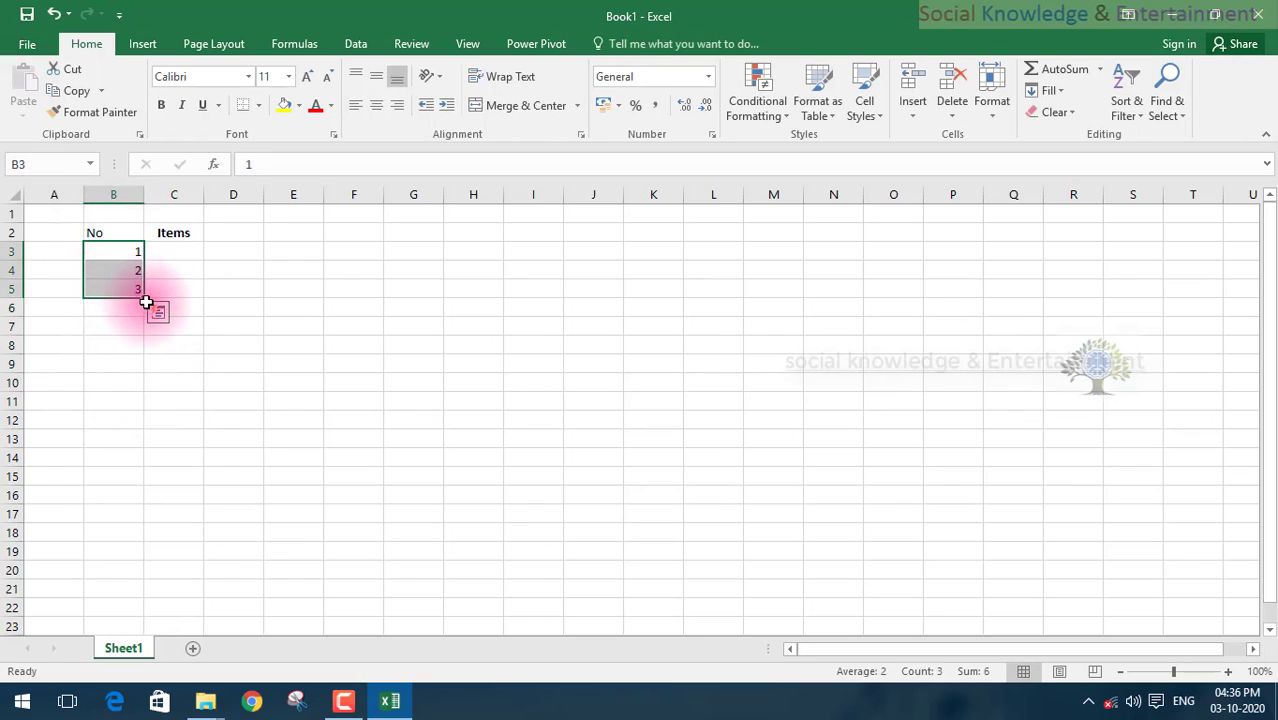
pyautogui.moveTo(146, 298); pyautogui.dragTo(148, 427)
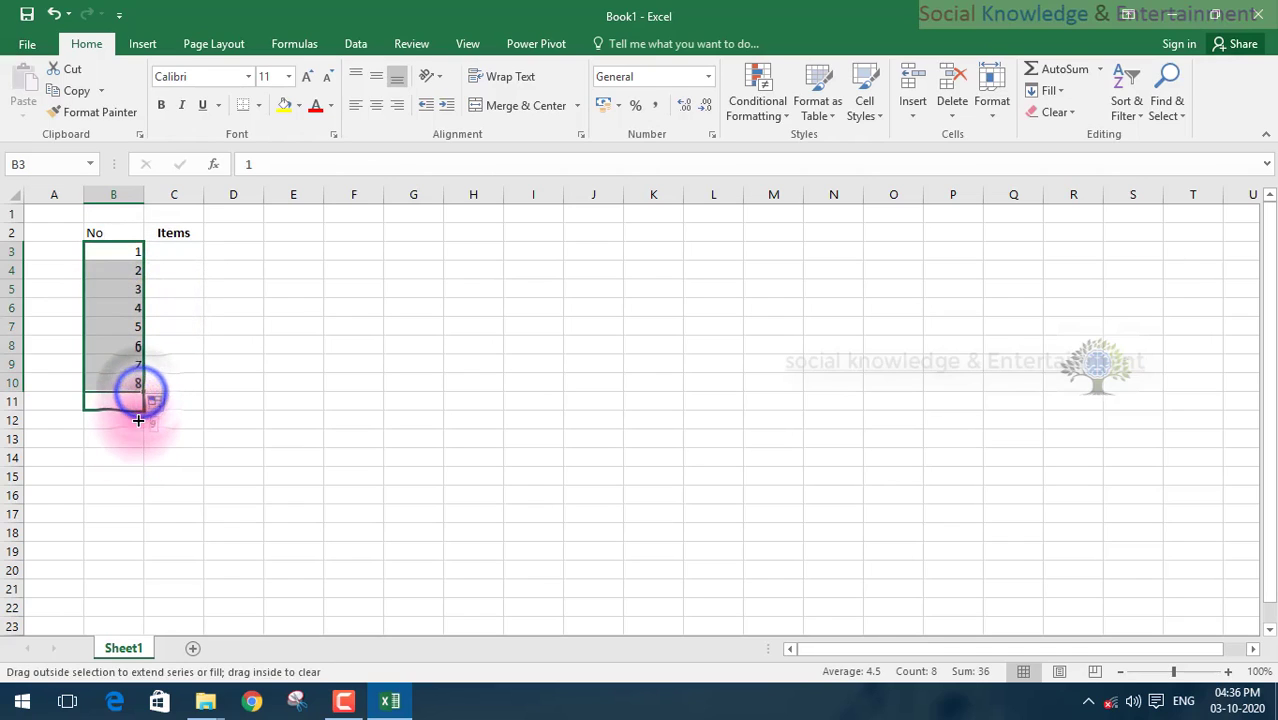
pyautogui.click(284, 345)
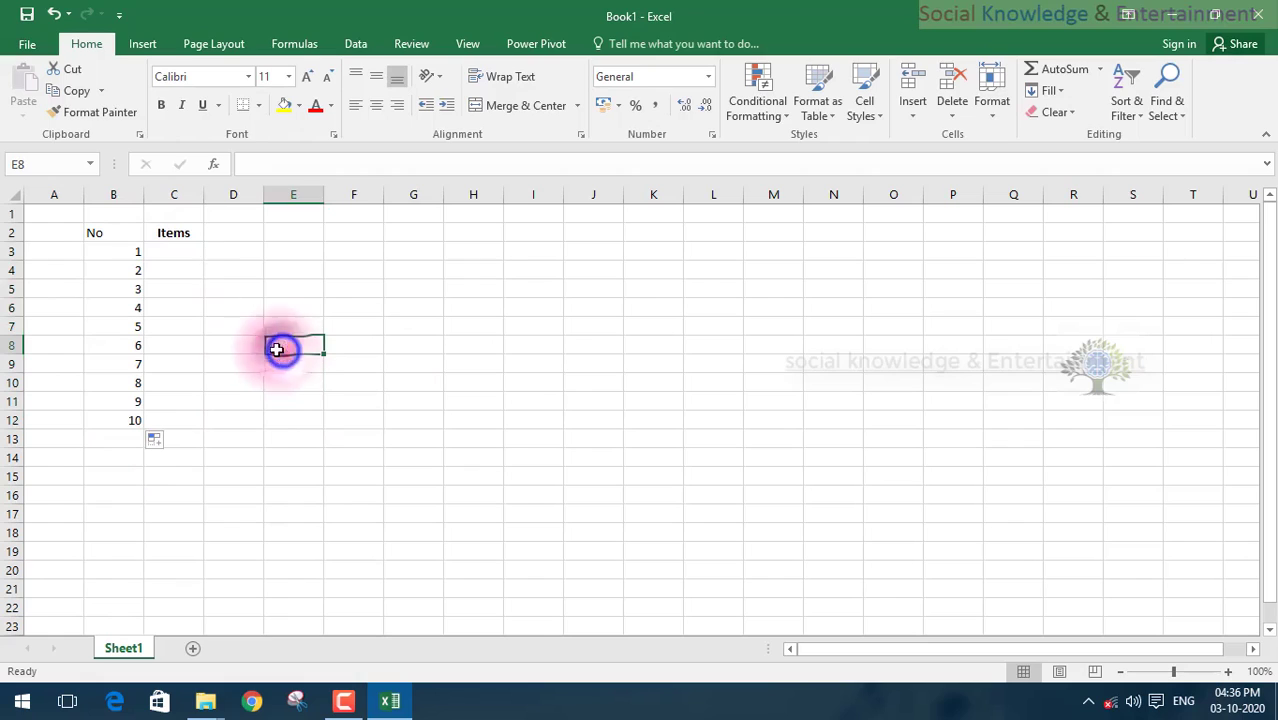
# Type Banana, Mango, Cherry and Graps into C3:C6
pyautogui.click(184, 250)
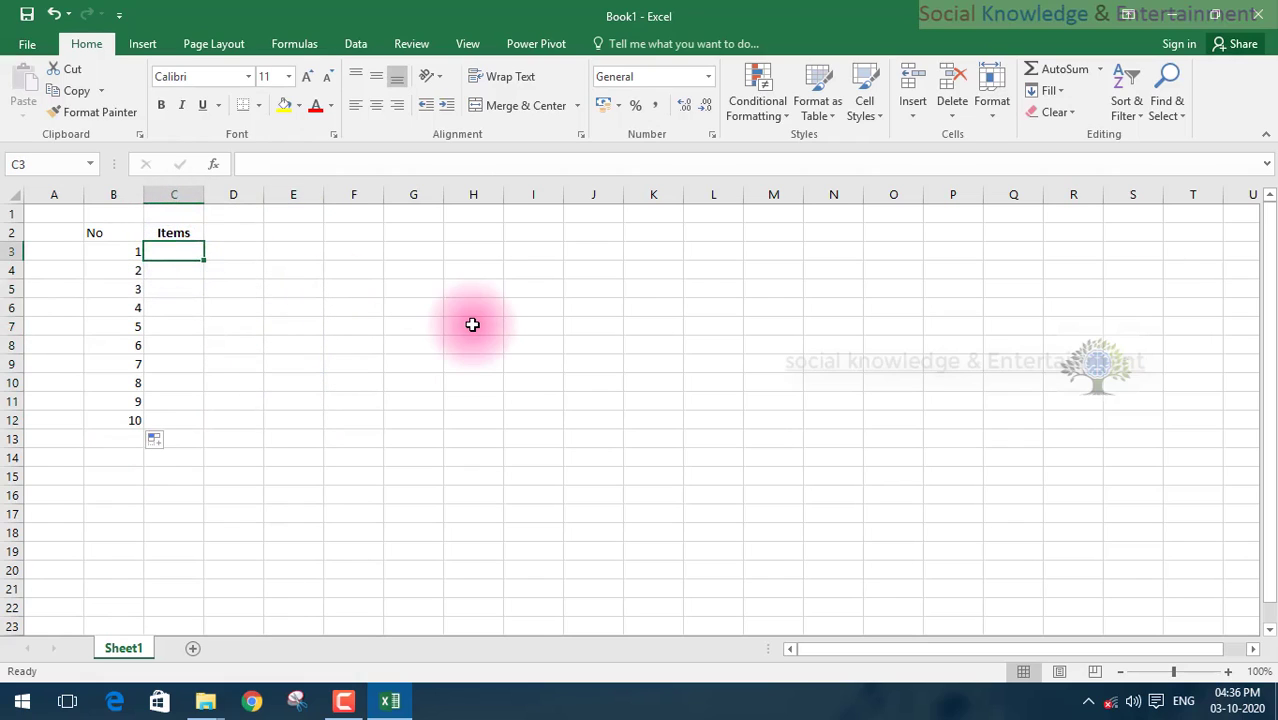
pyautogui.write('Banana')
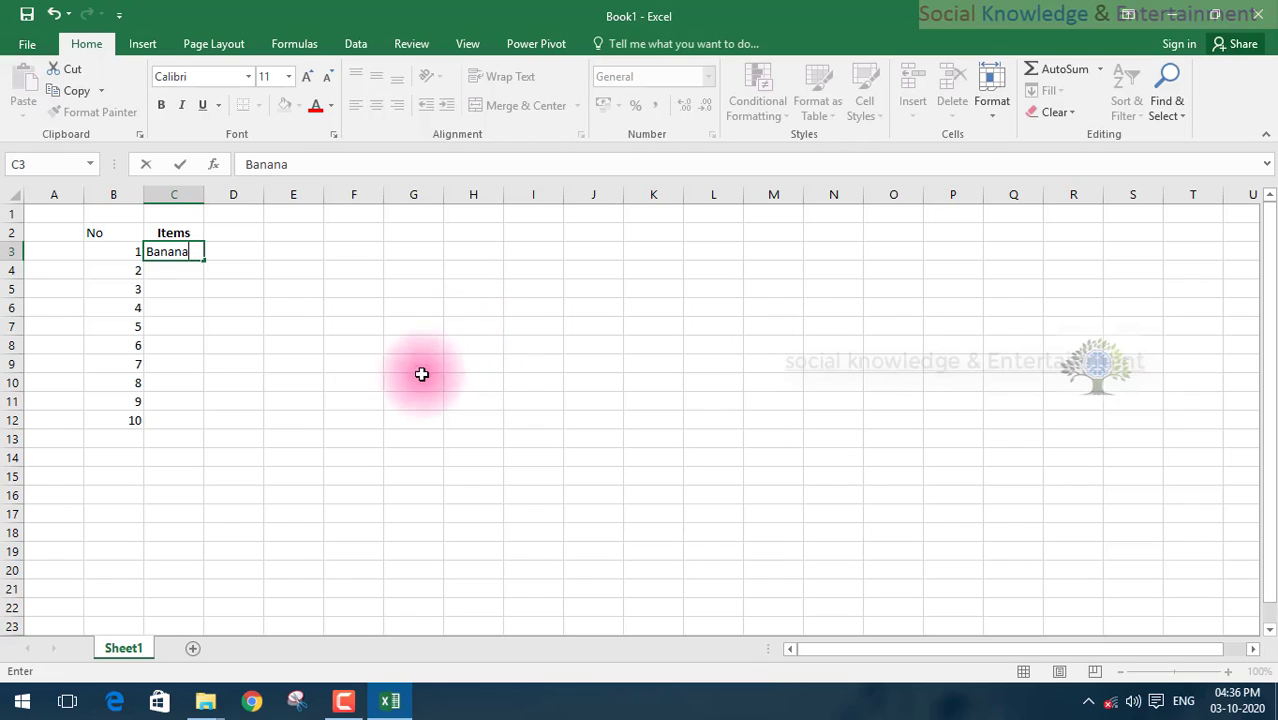
pyautogui.click(172, 275)
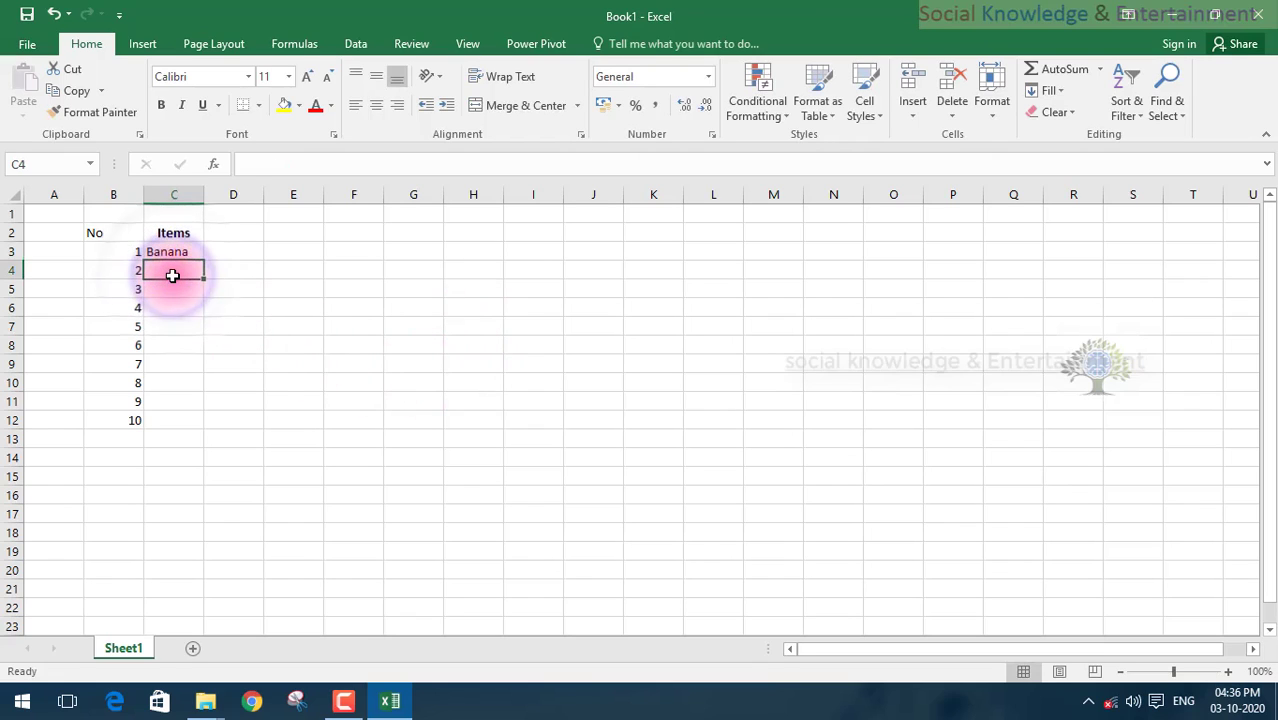
pyautogui.write('Mango')
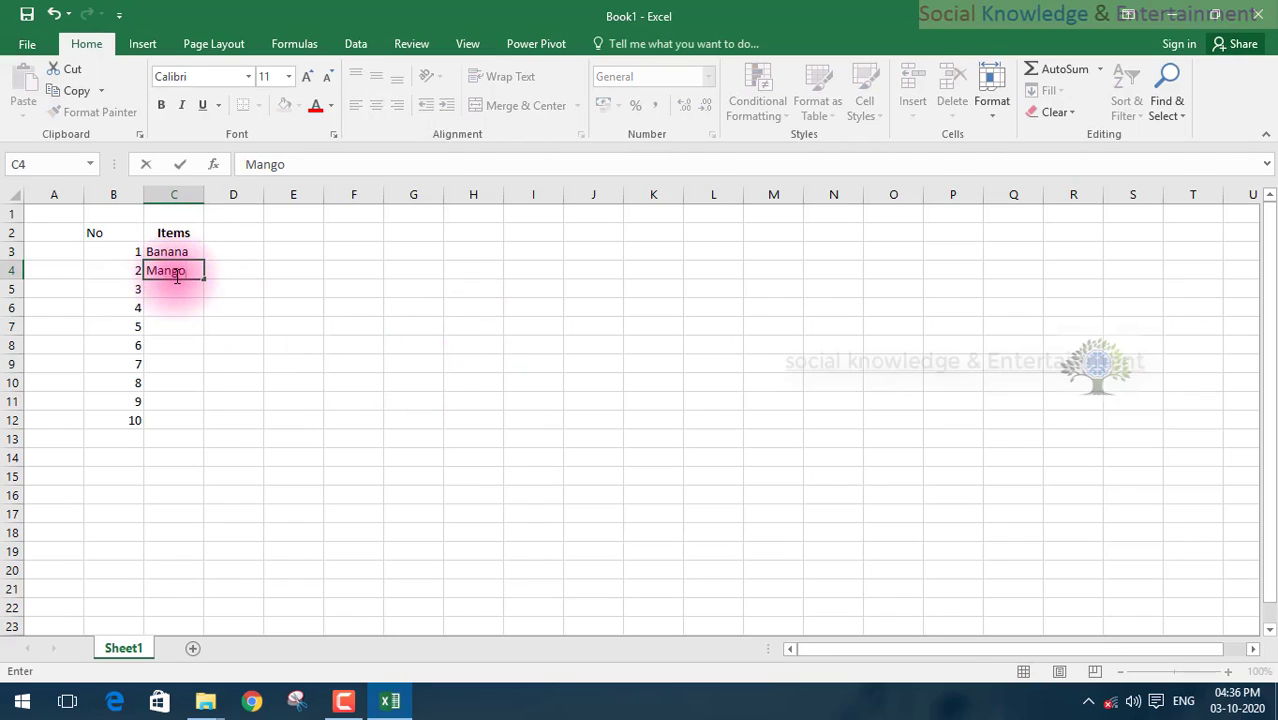
pyautogui.press('Return')
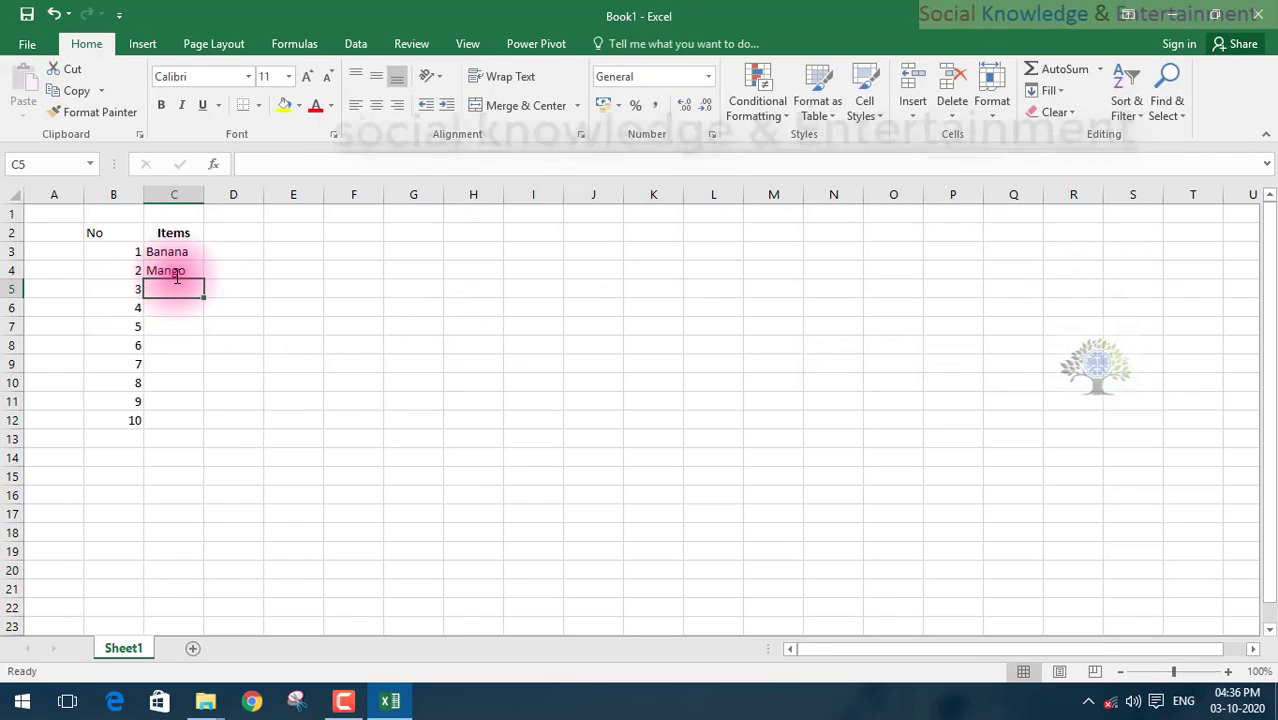
pyautogui.write('Cherry')
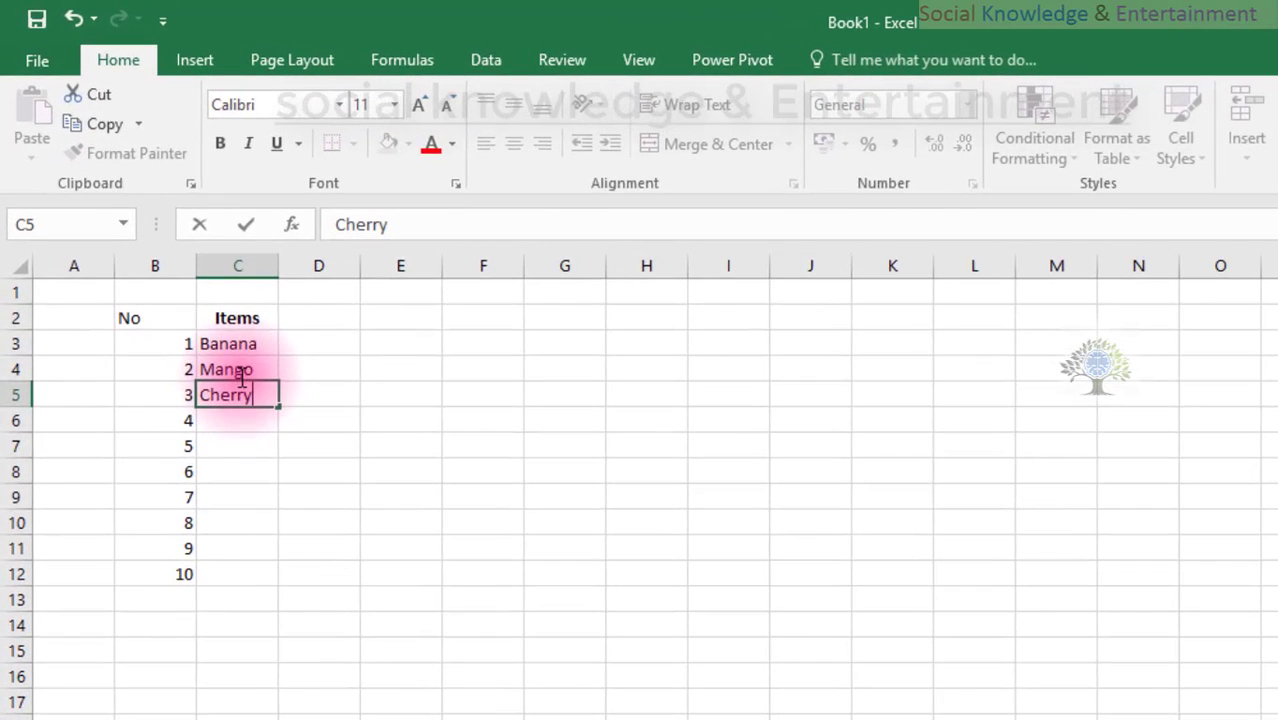
pyautogui.press('Return')
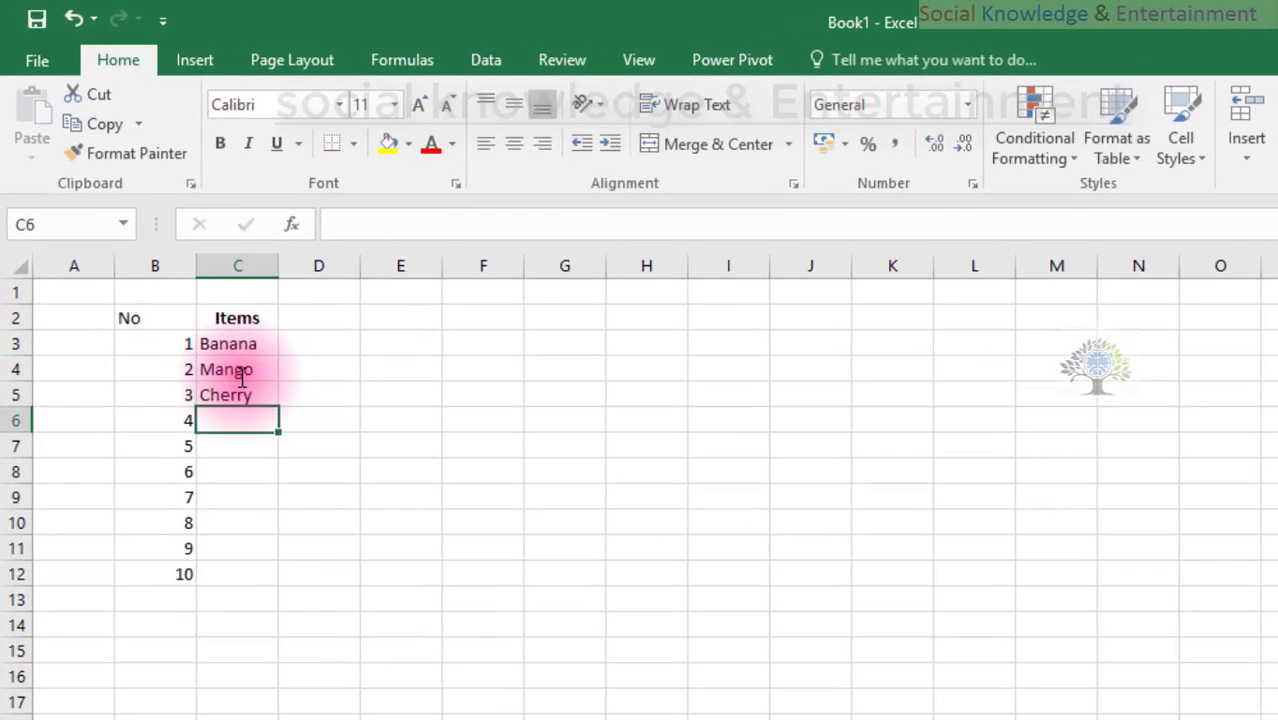
pyautogui.write('Graps')
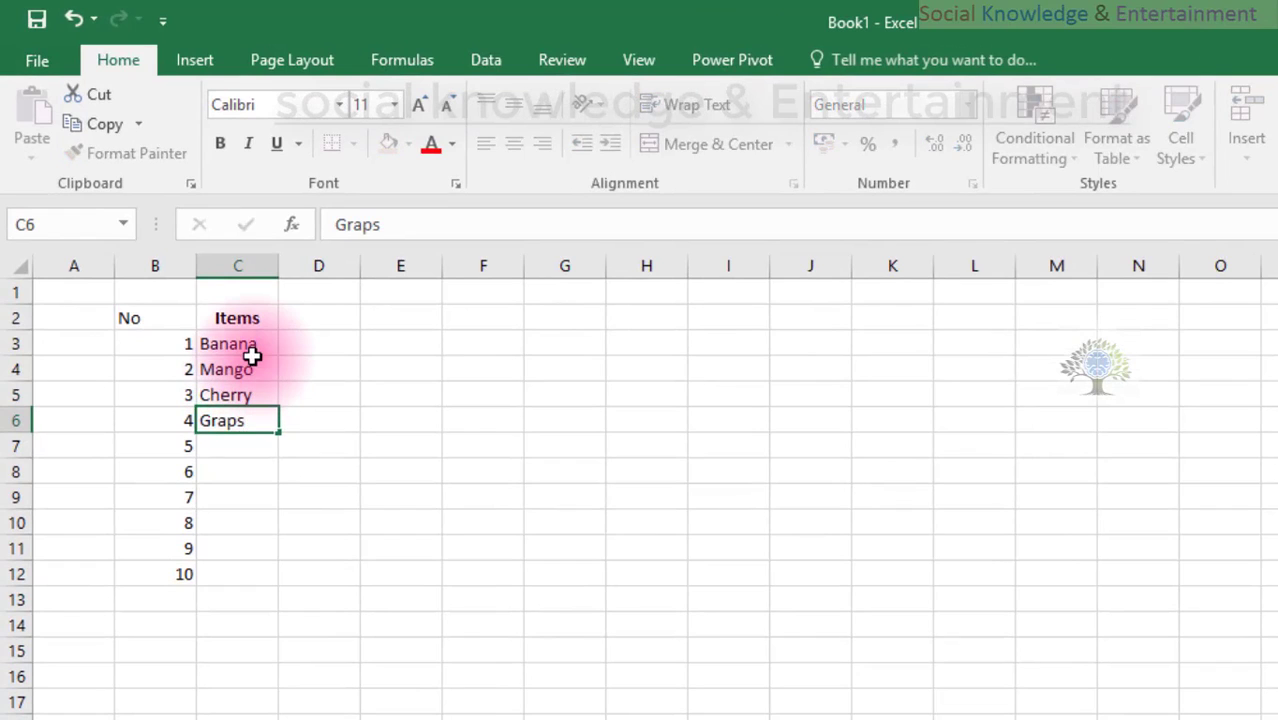
pyautogui.press('Return')
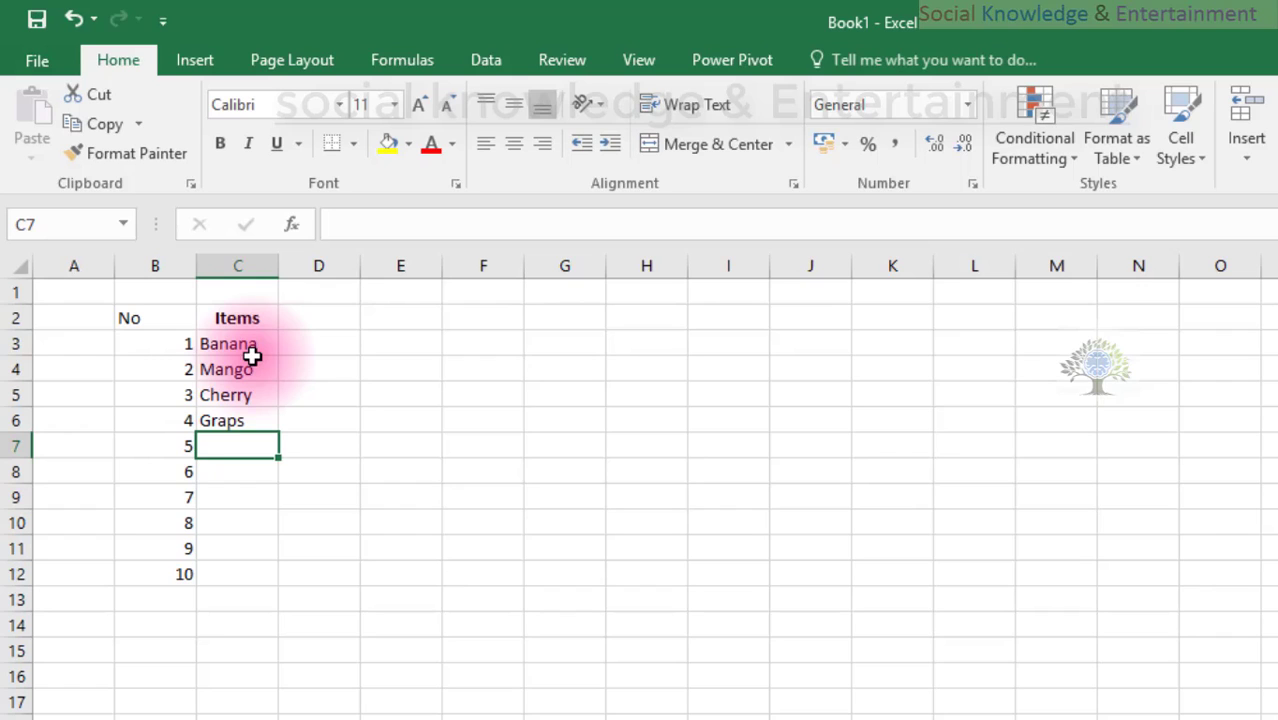
# Add Orange, Apple and PineApple in C7:C9
pyautogui.write('Orange')
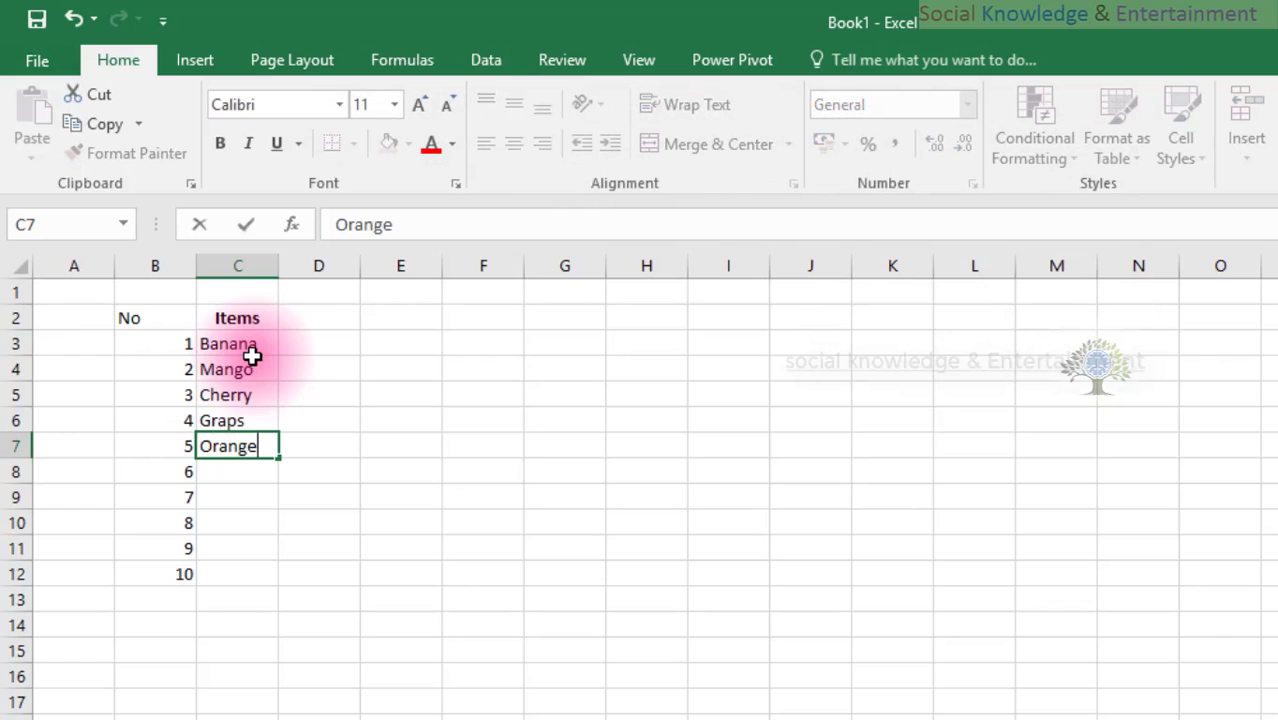
pyautogui.press('Return')
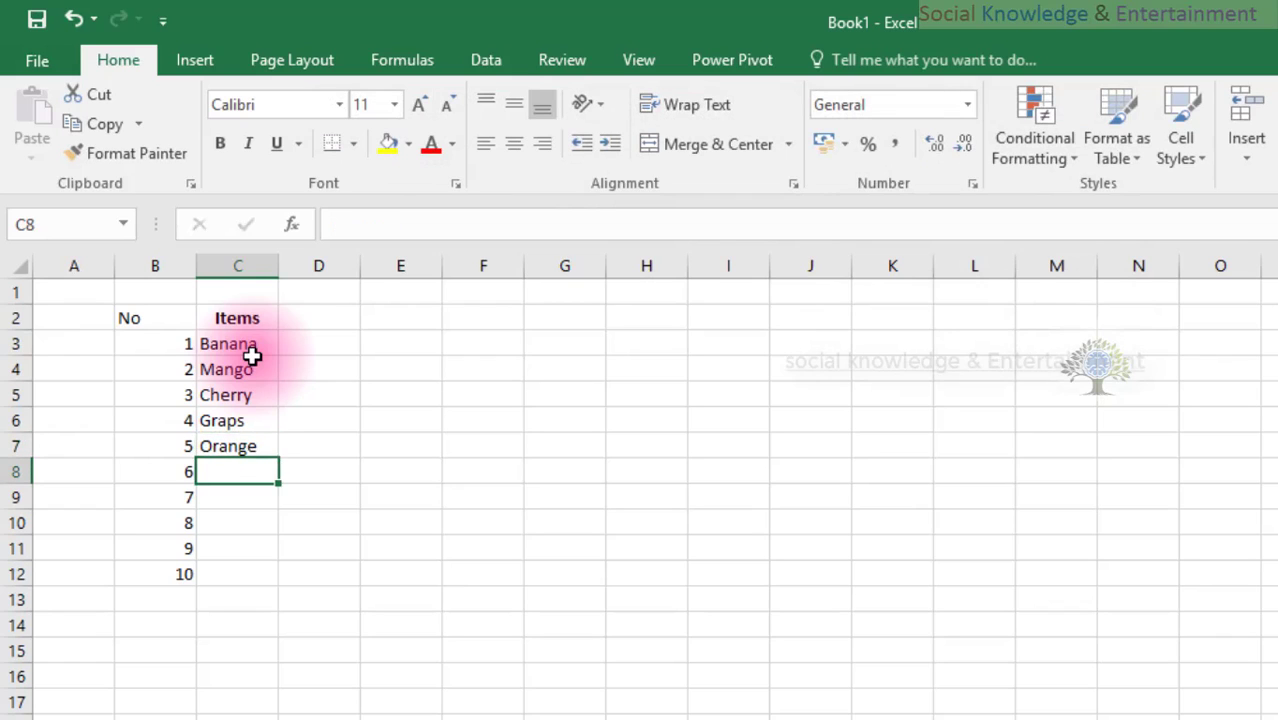
pyautogui.write('P')
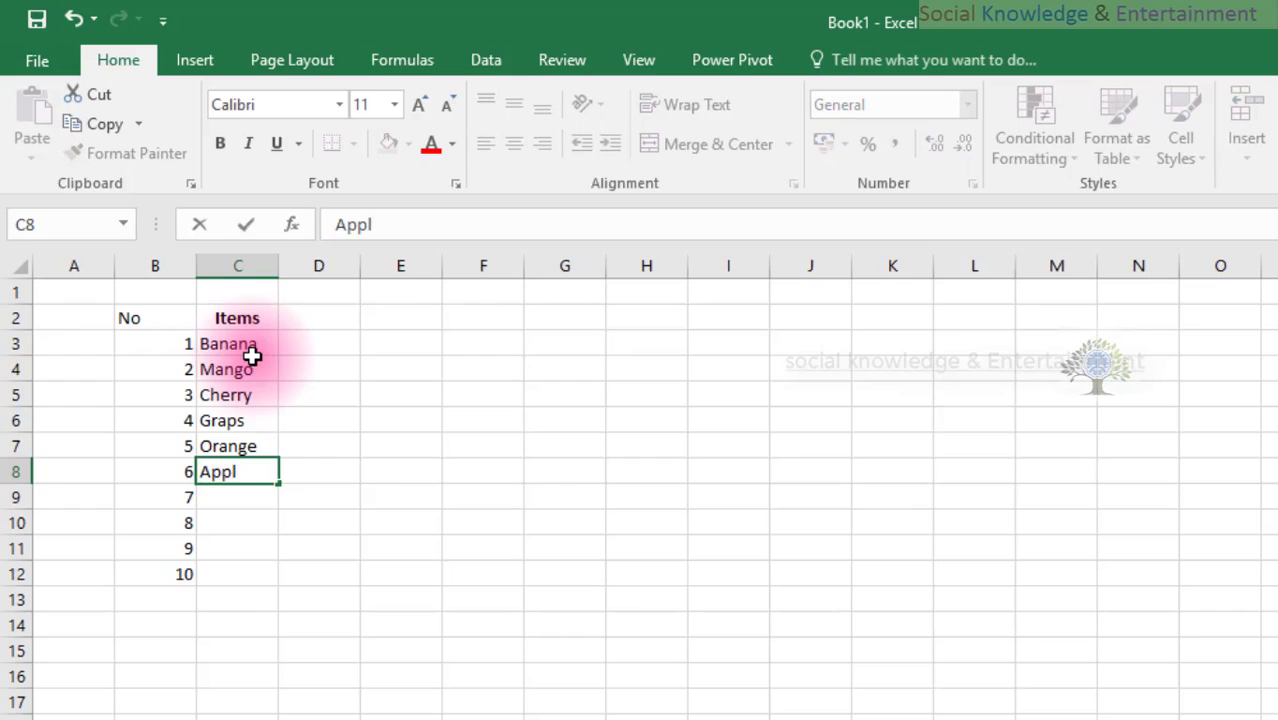
pyautogui.press('Return')
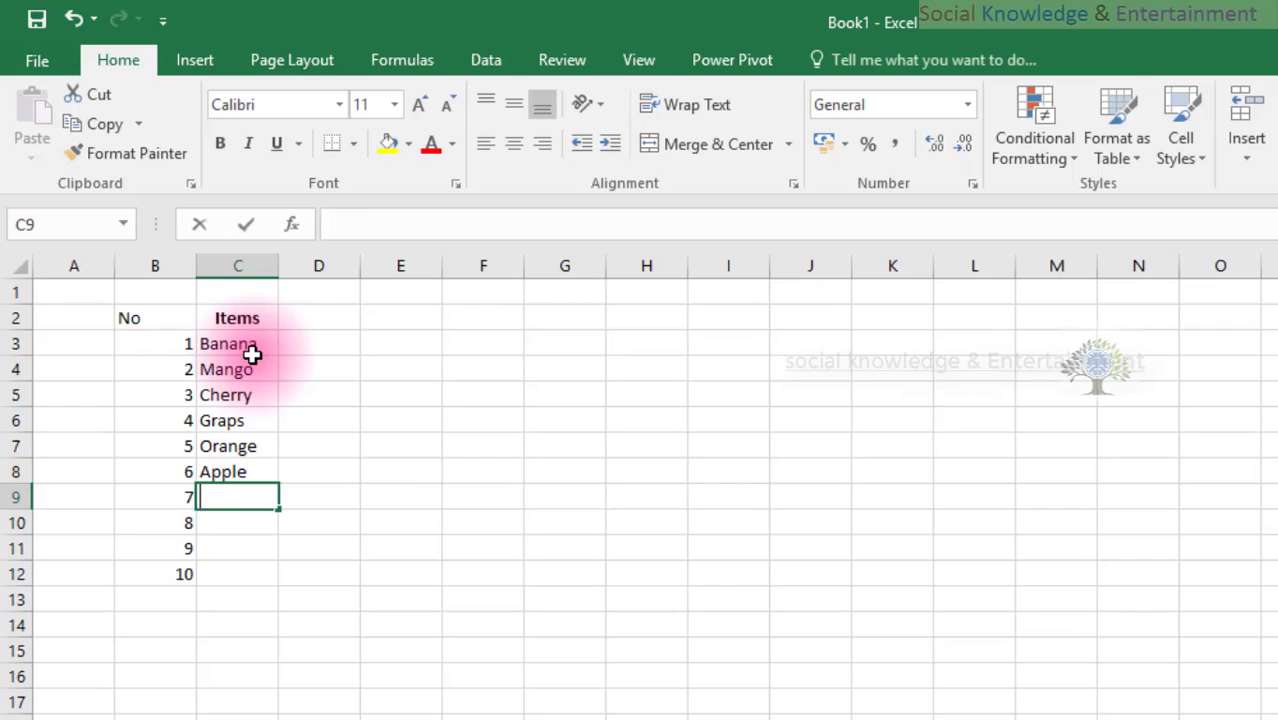
pyautogui.write('Pi')
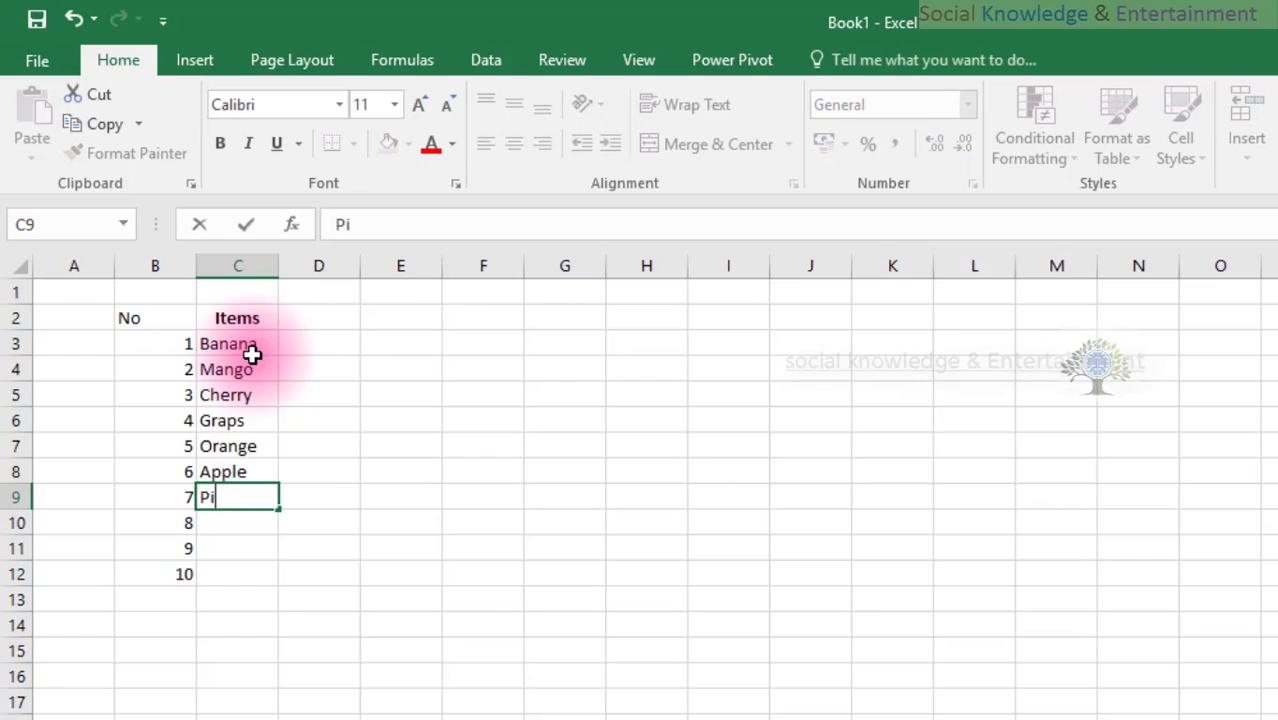
pyautogui.write('neApple')
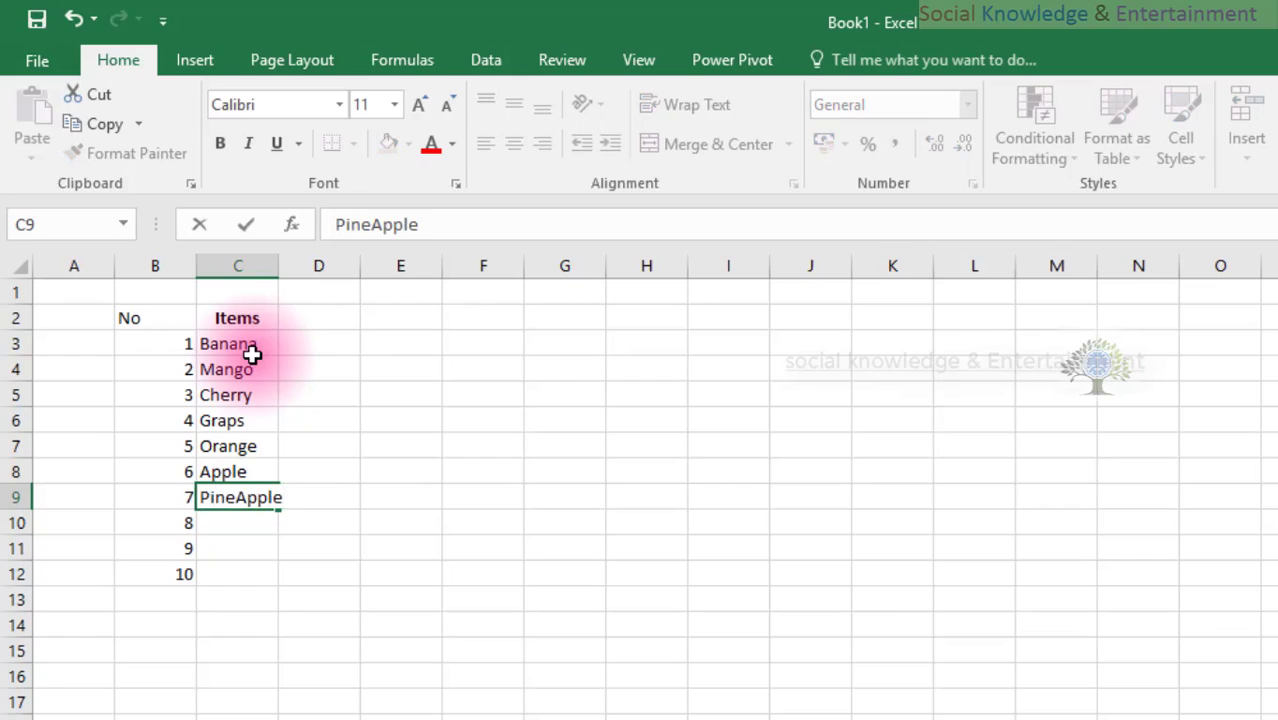
pyautogui.press('Return')
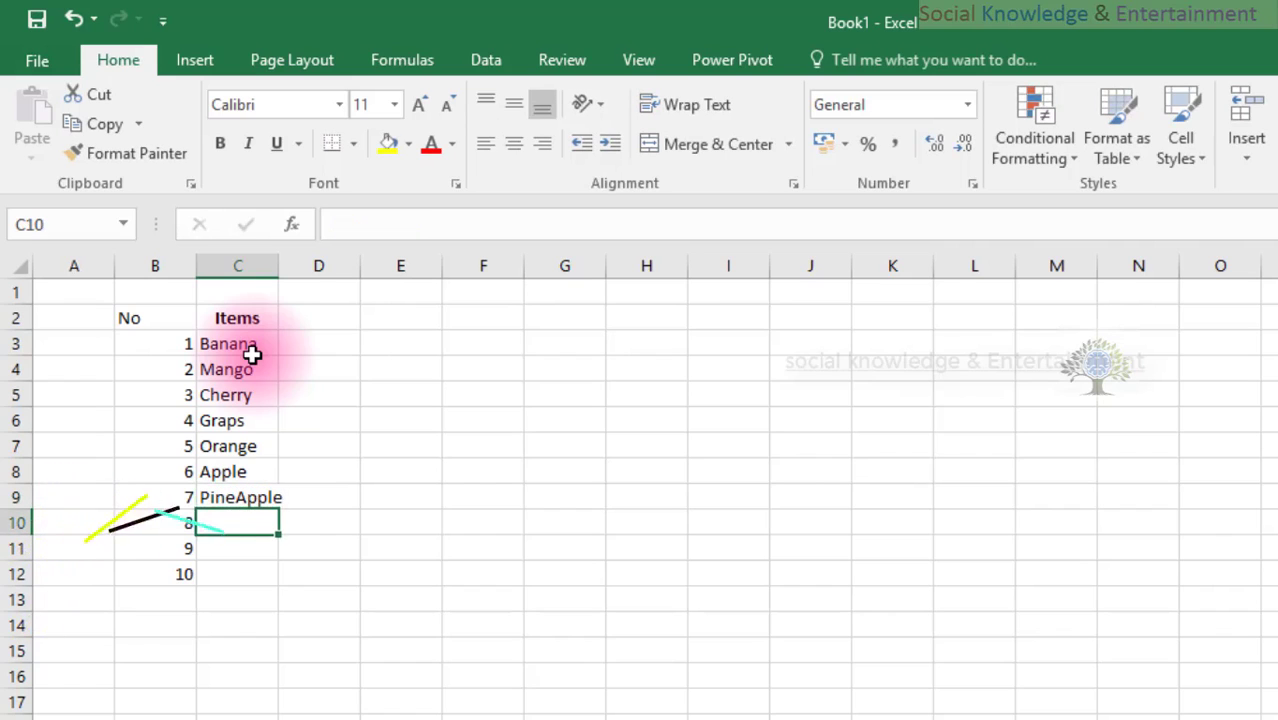
# Widen column C and correct the C9 entry to Pine Apple
pyautogui.moveTo(278, 261); pyautogui.dragTo(312, 261)
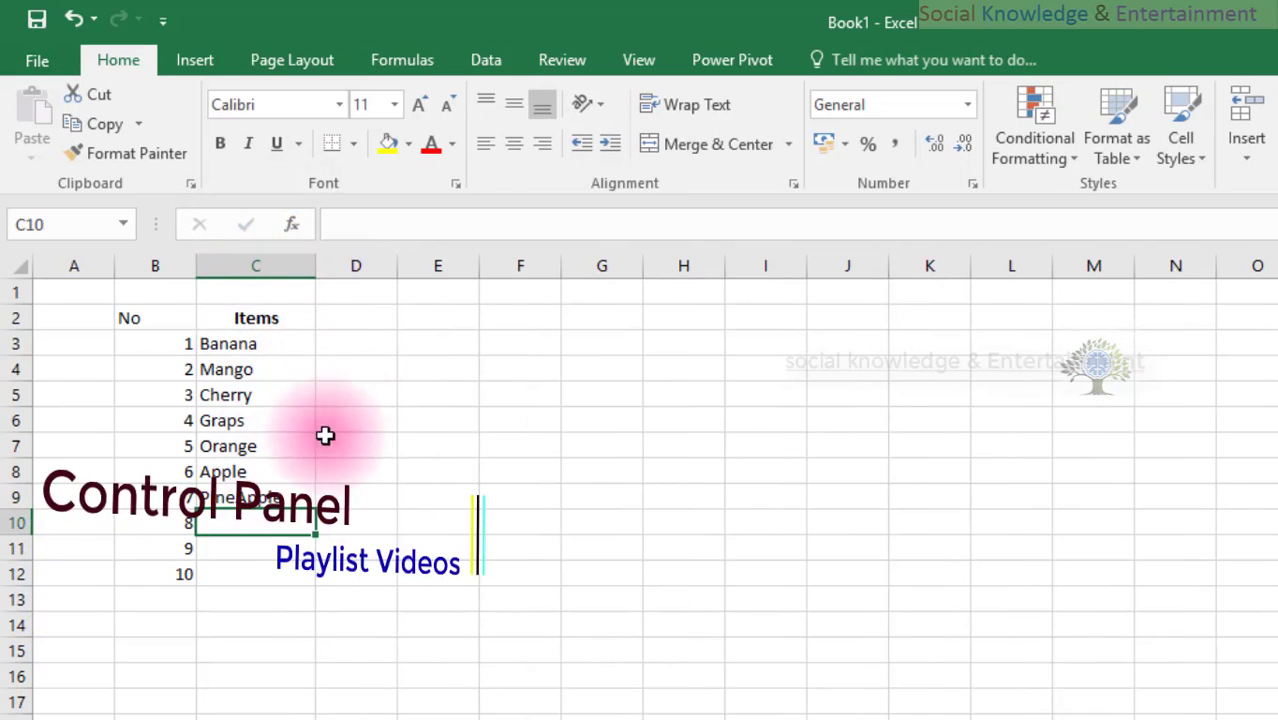
pyautogui.doubleClick(235, 497)
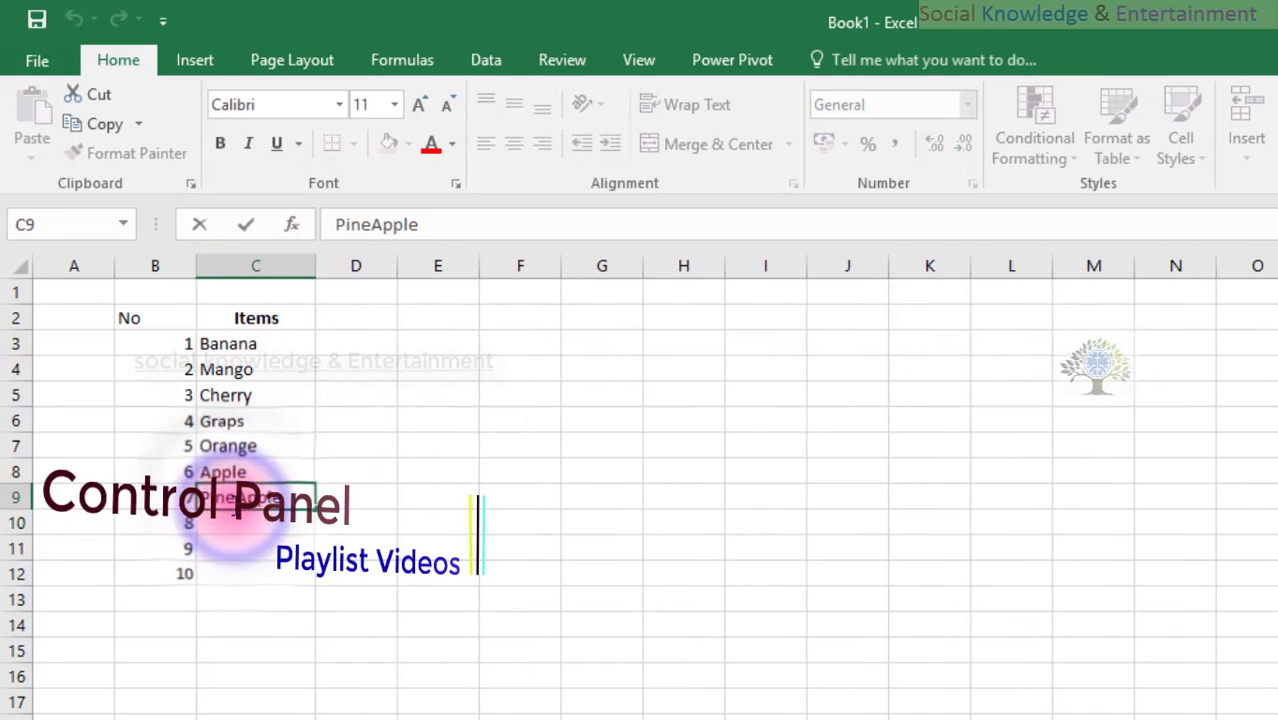
pyautogui.click(225, 545)
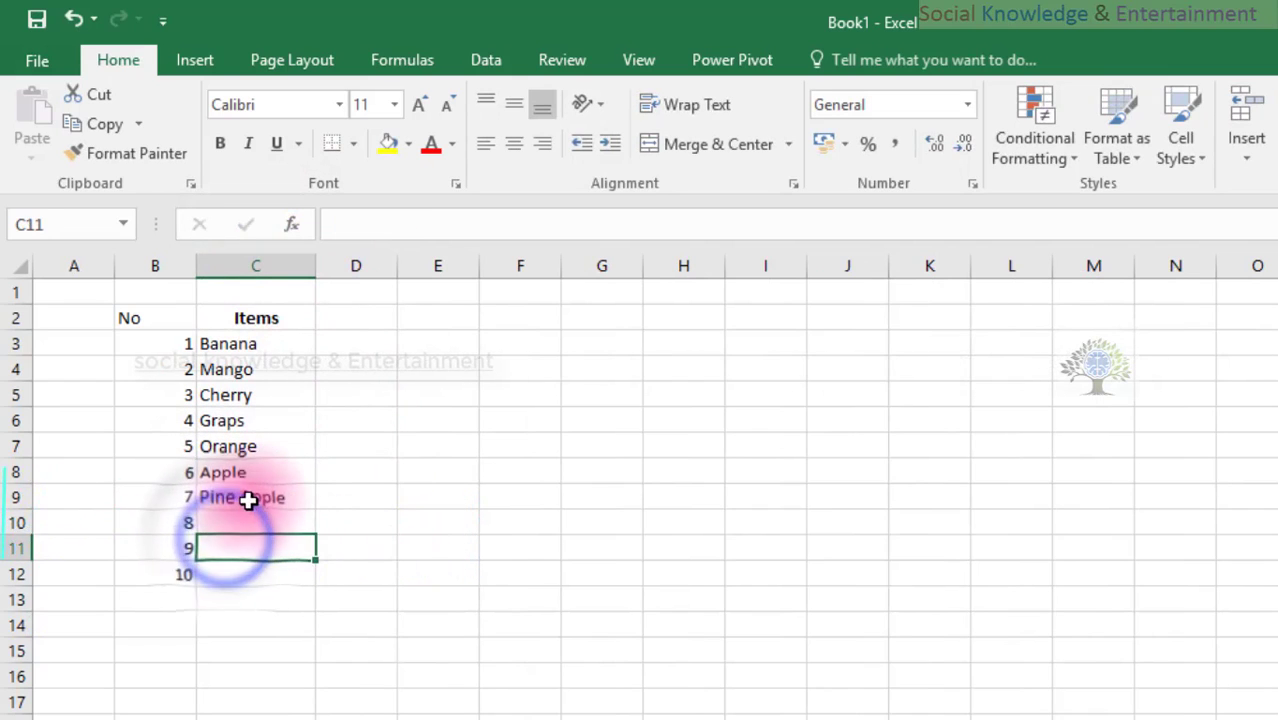
pyautogui.click(246, 495)
# Add Water Lemon, Strawberry and Sugar Cane in C10:C12
pyautogui.click(242, 514)
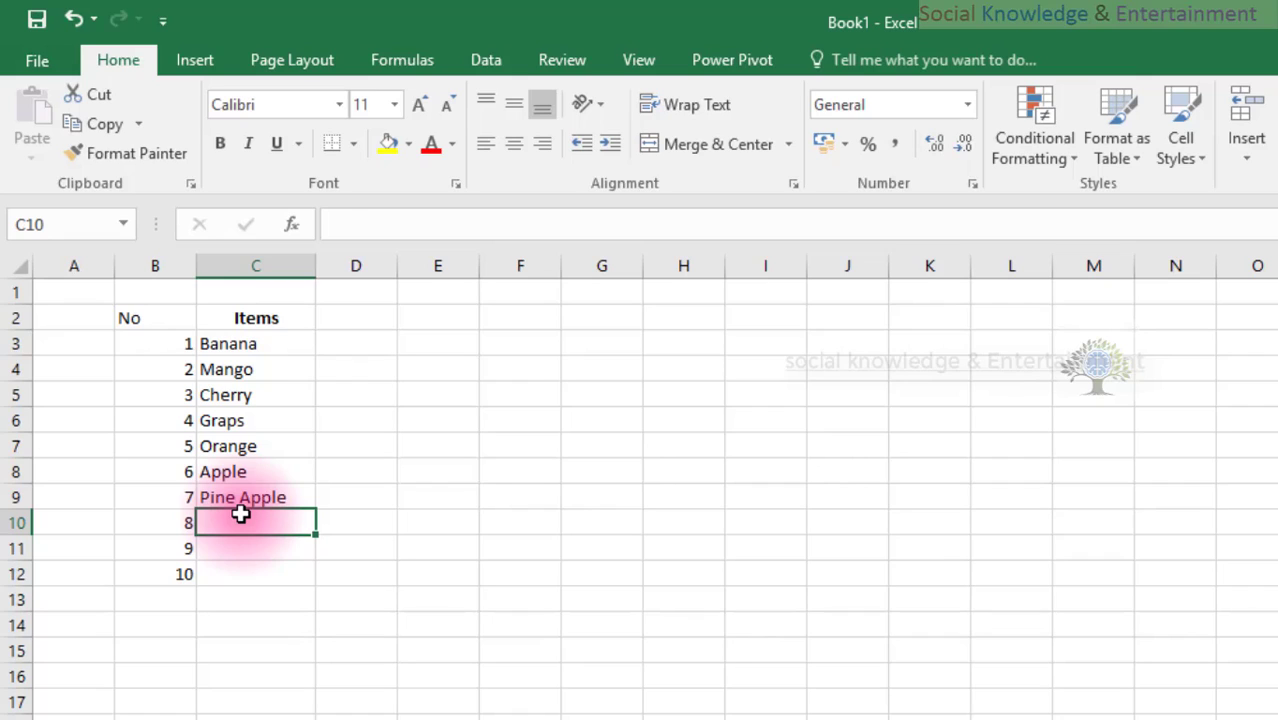
pyautogui.write('Water')
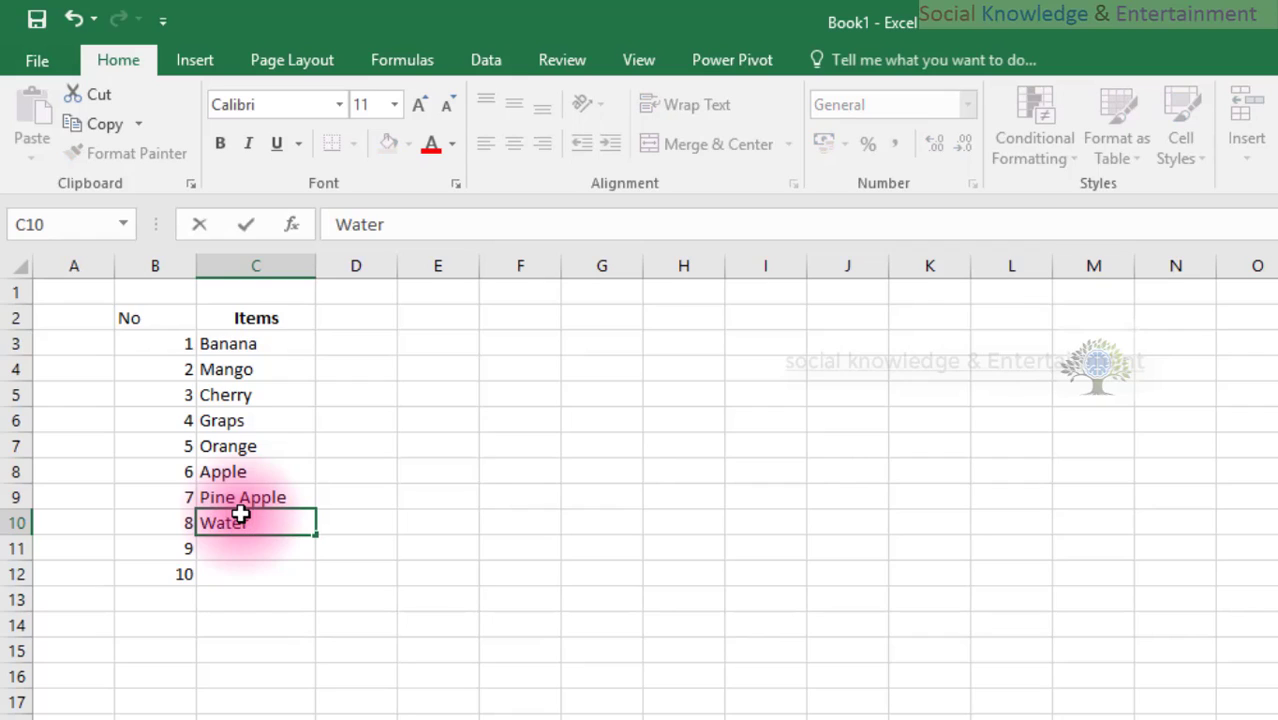
pyautogui.write(' Lem')
pyautogui.write('on')
pyautogui.press('Return')
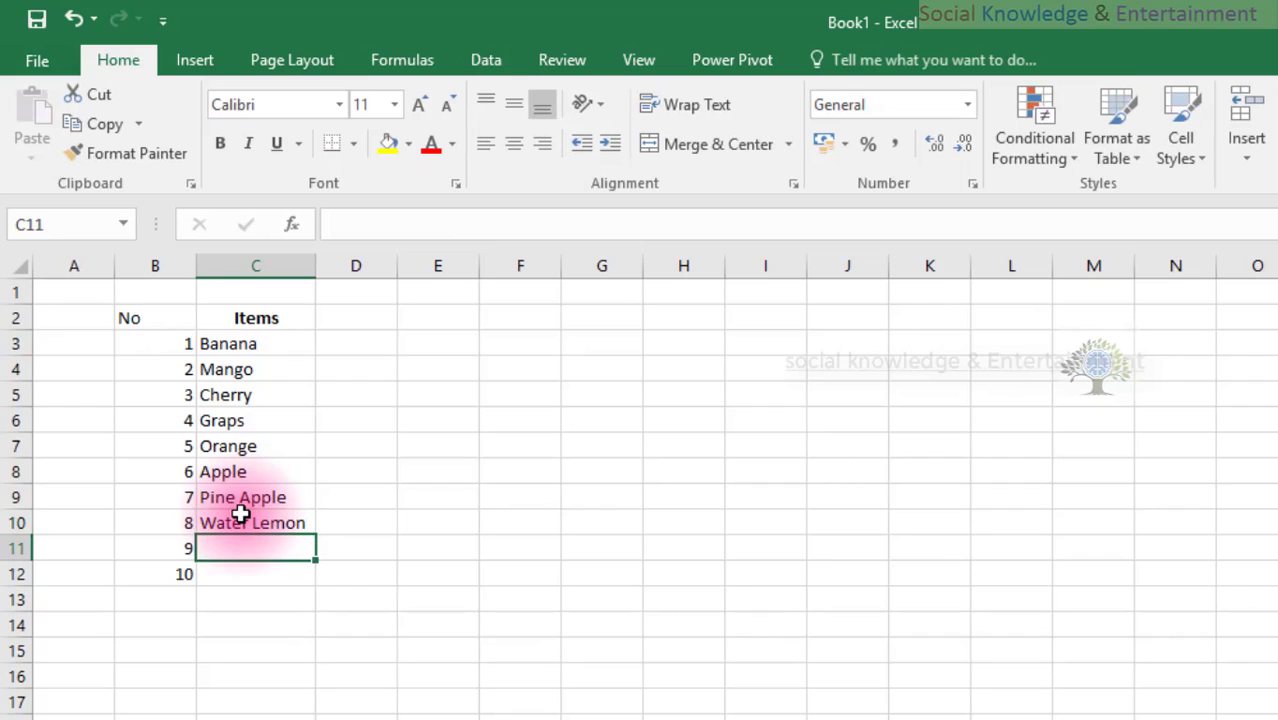
pyautogui.write('D')
pyautogui.write('ra')
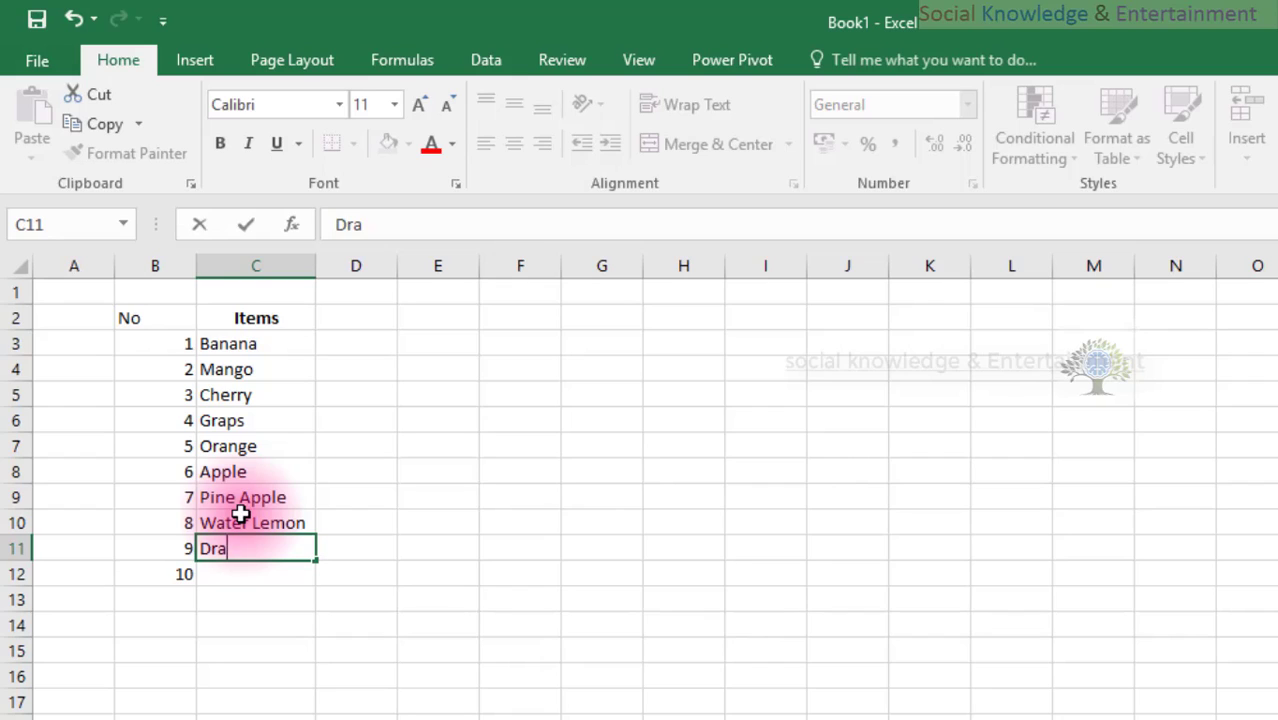
pyautogui.press('BackSpace')
pyautogui.press('BackSpace')
pyautogui.press('BackSpace')
pyautogui.write('S')
pyautogui.write('Stra')
pyautogui.write('wb')
pyautogui.write('erry')
pyautogui.press('Return')
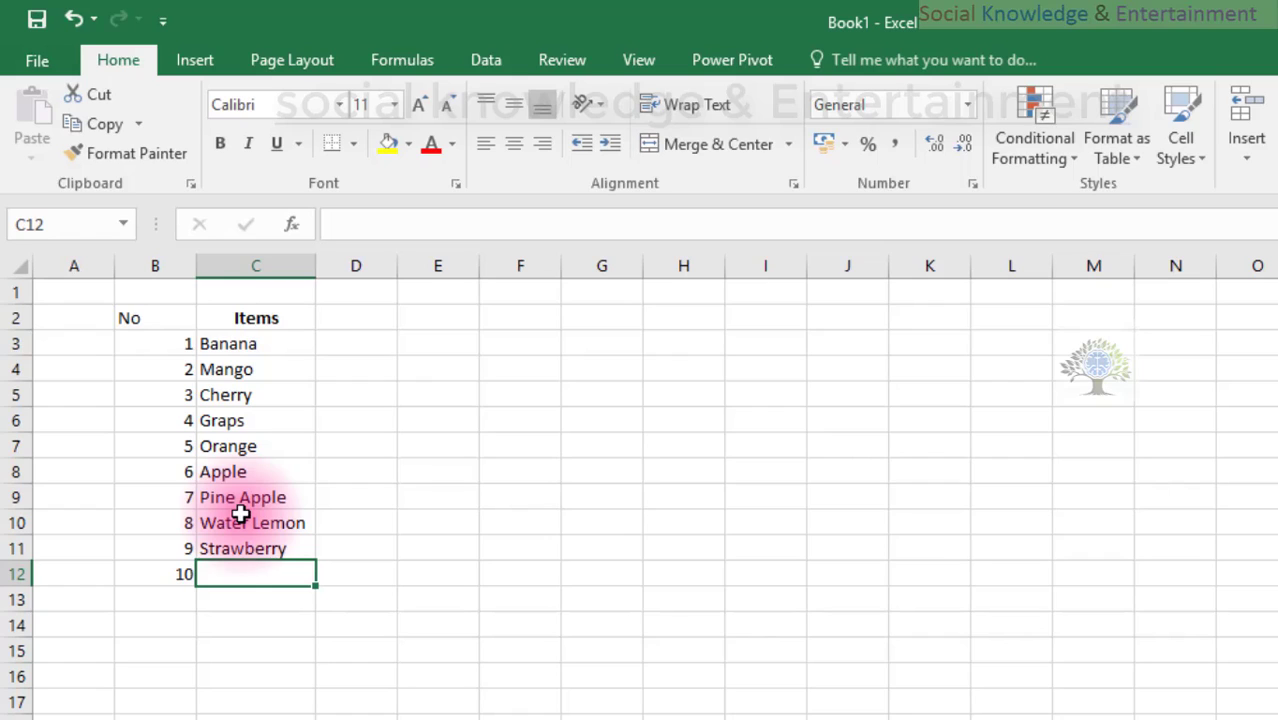
pyautogui.write('Suga')
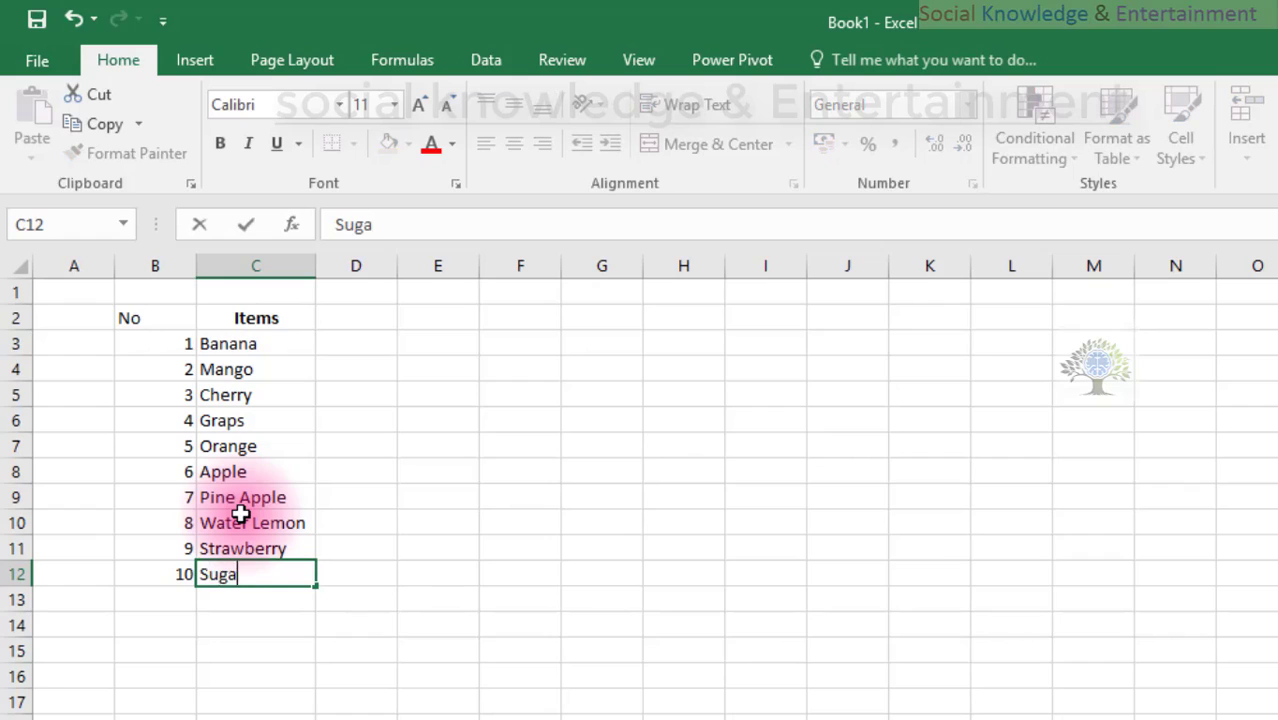
pyautogui.write('r C')
pyautogui.write('ane')
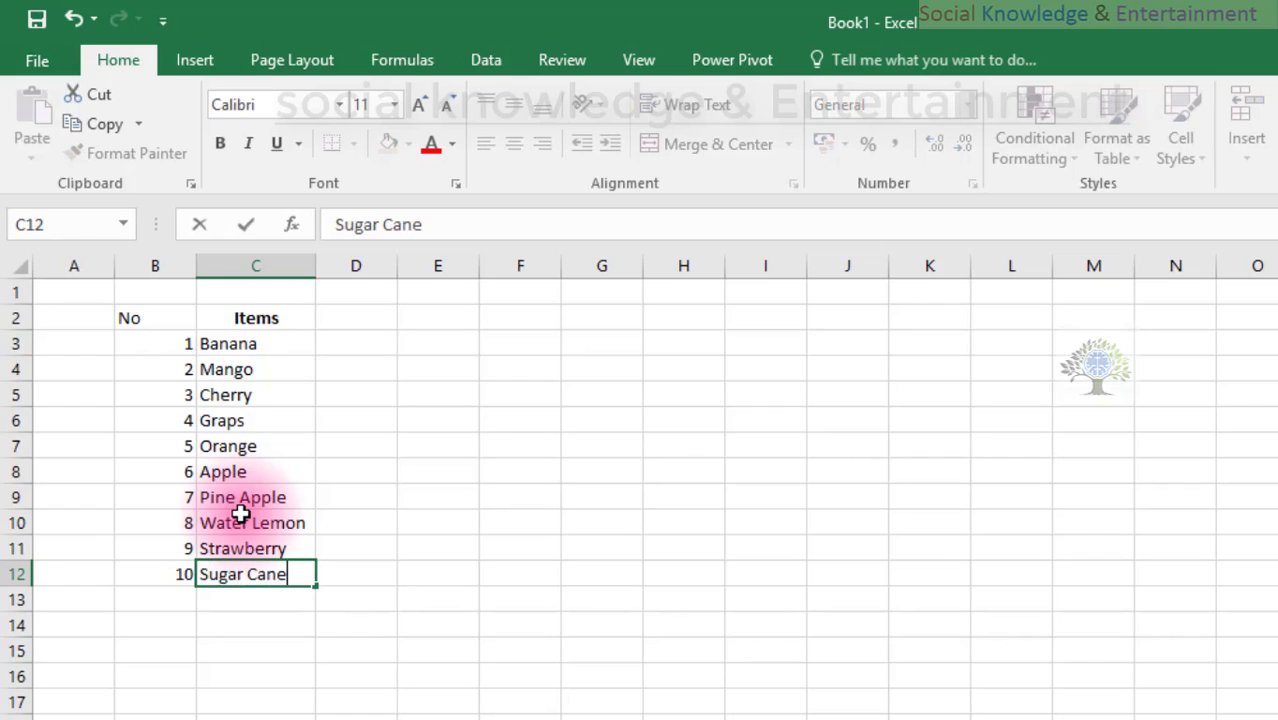
pyautogui.press('Return')
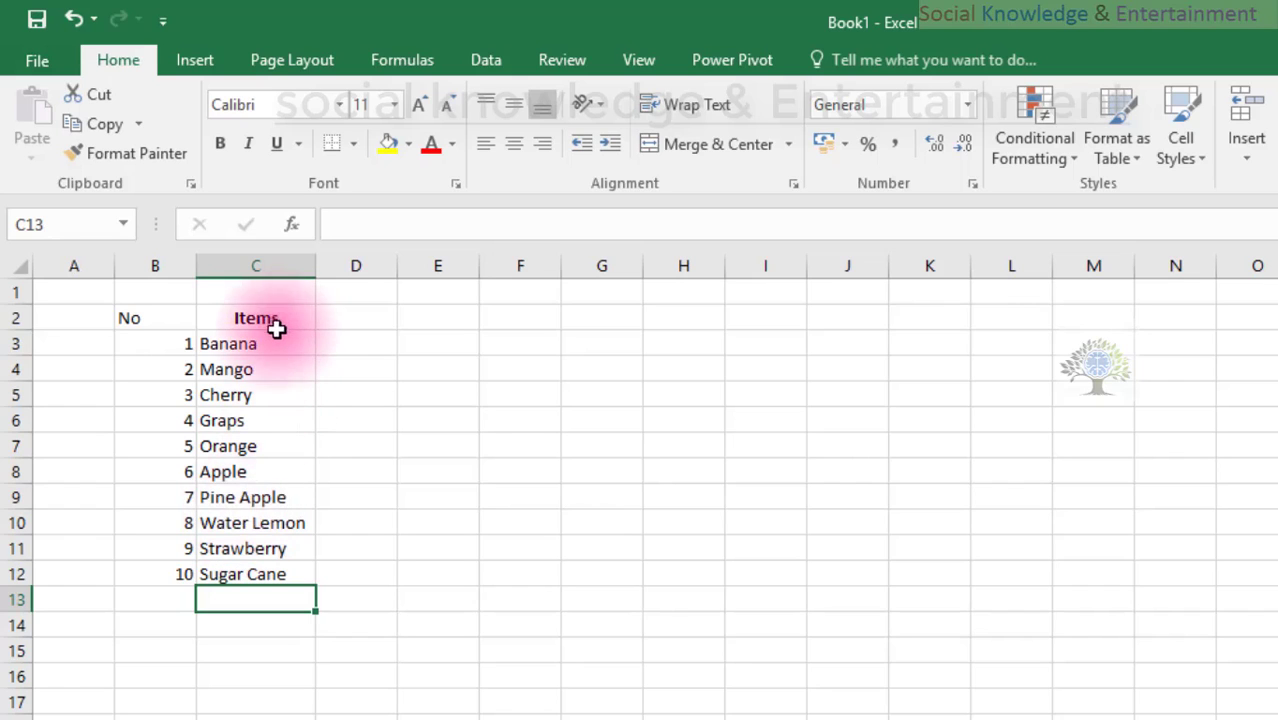
# Centre the item names from Banana to Sugar Cane in C3:C12
pyautogui.moveTo(273, 345); pyautogui.dragTo(282, 578)
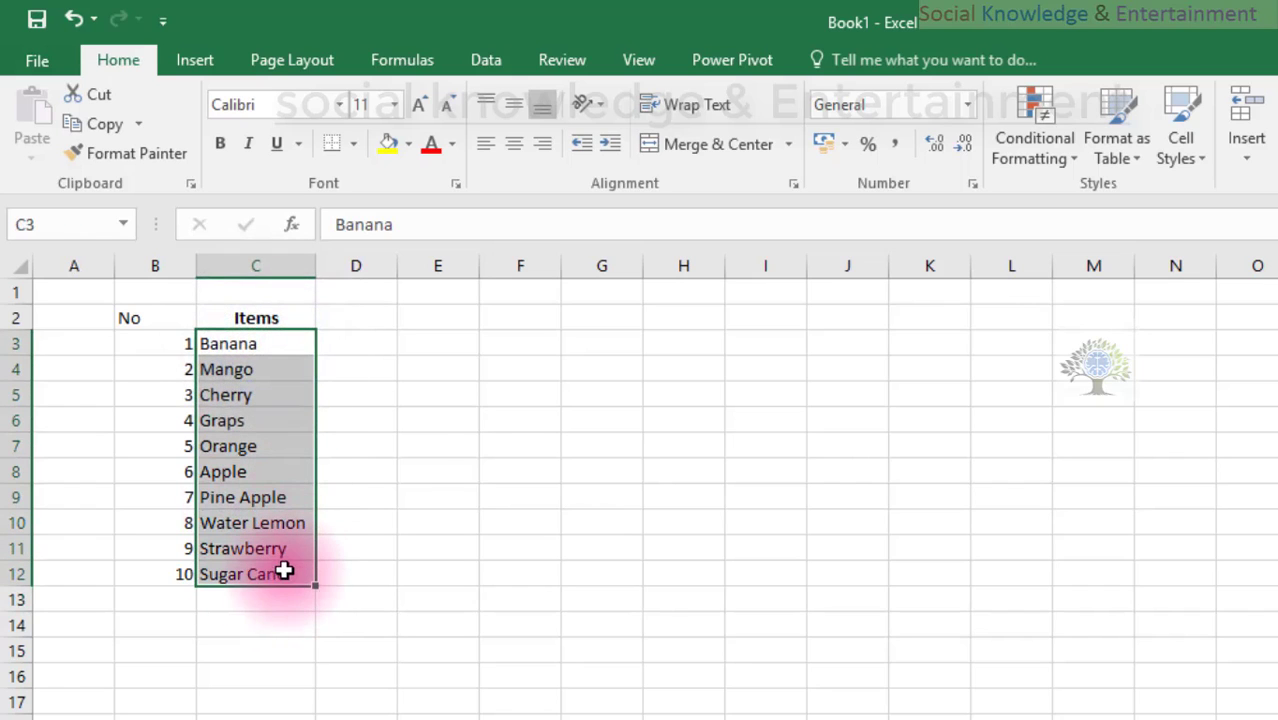
pyautogui.click(511, 144)
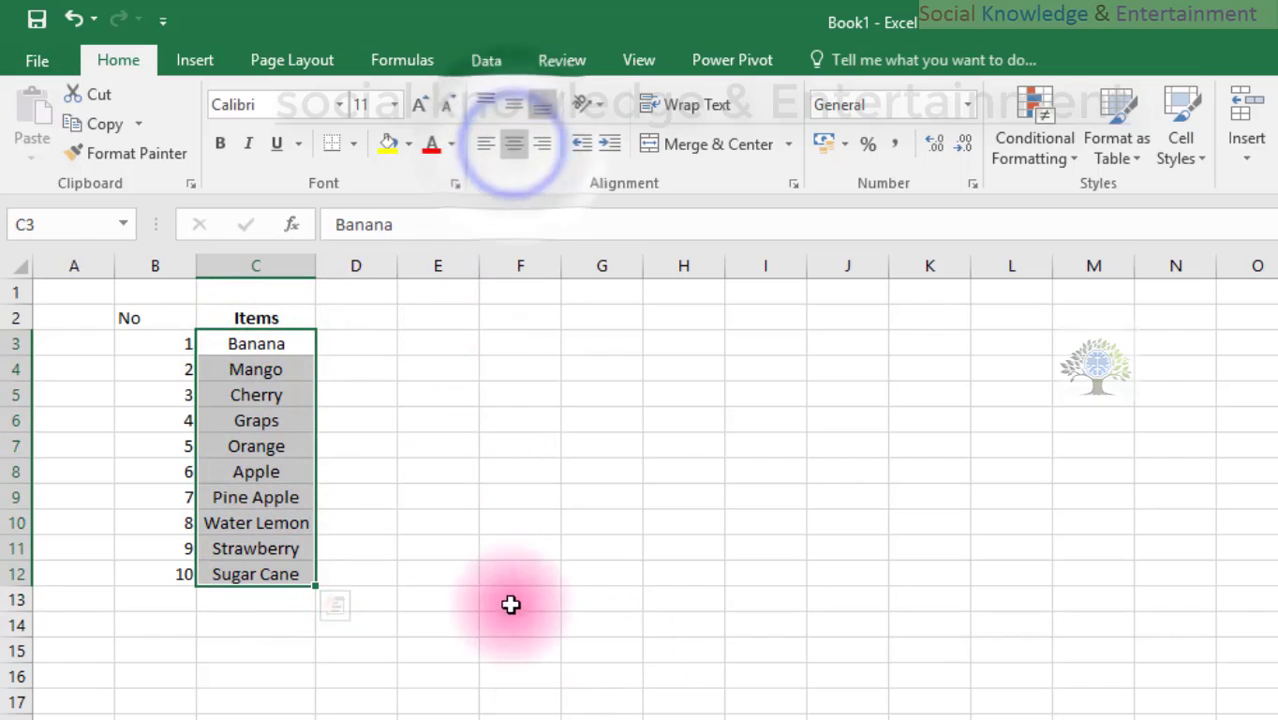
pyautogui.click(497, 556)
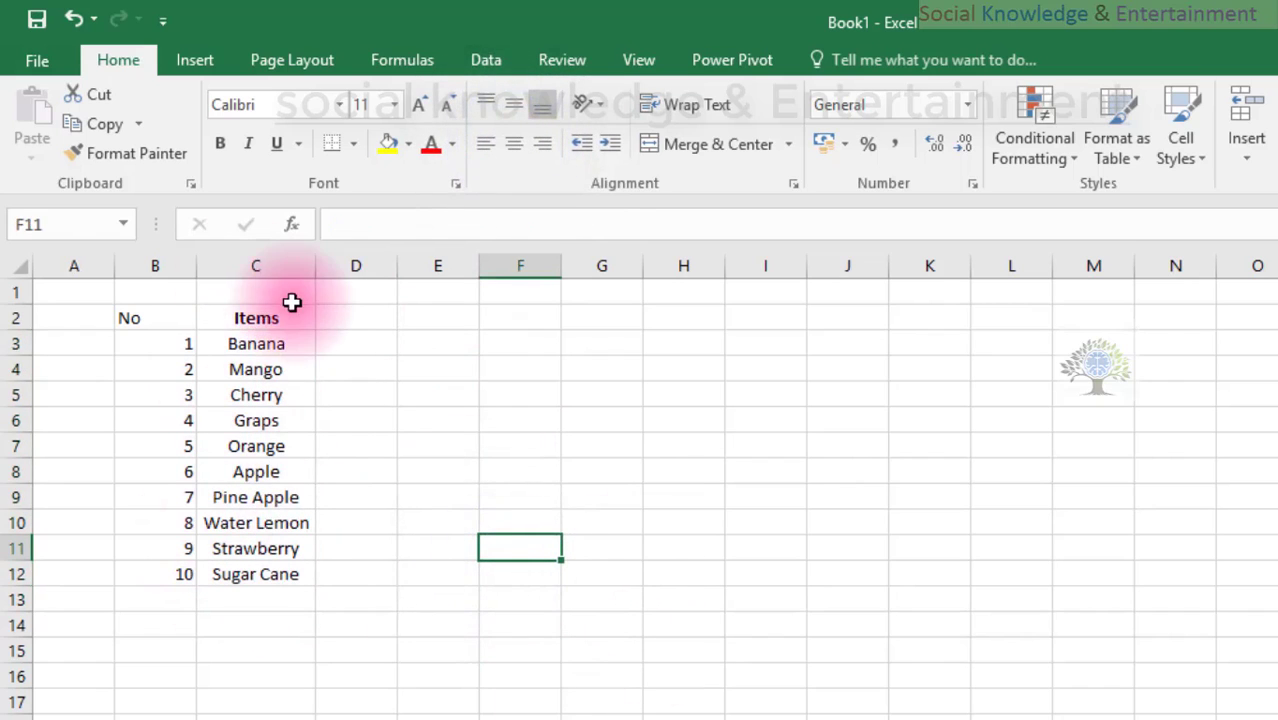
pyautogui.click(37, 20)
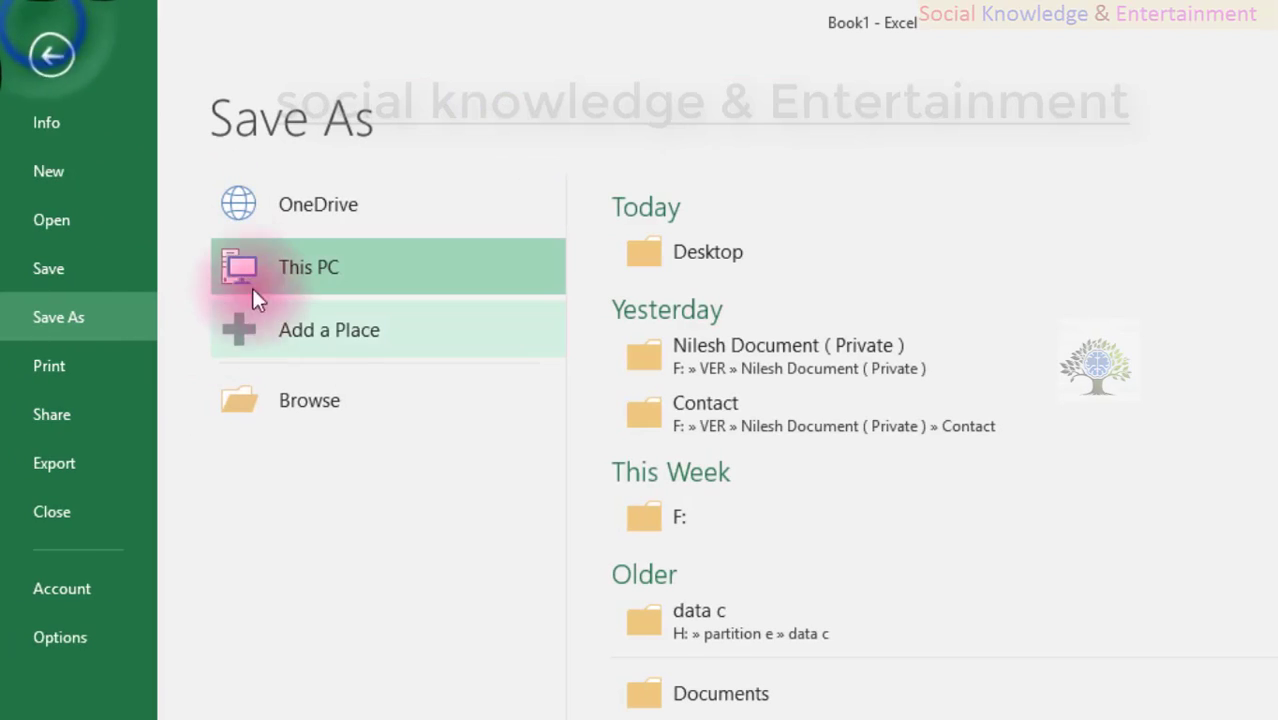
# Save the workbook to the Desktop under the file name 'chart'
pyautogui.click(57, 54)
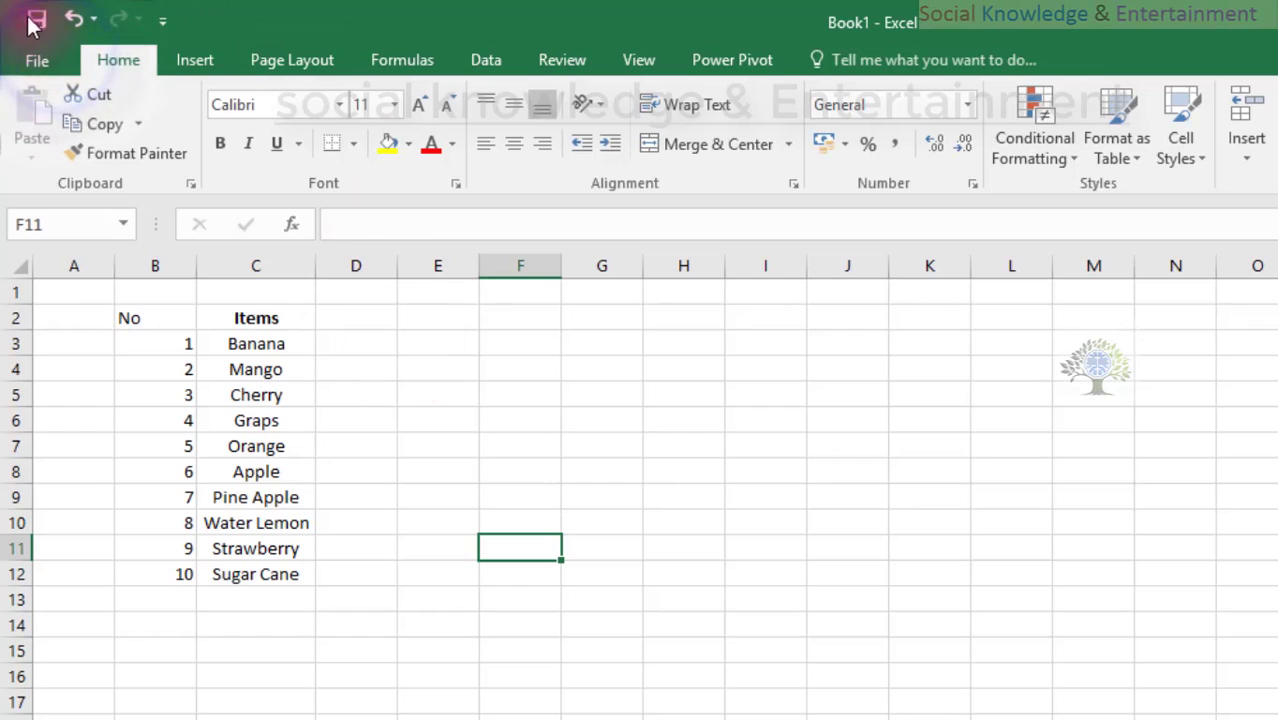
pyautogui.click(40, 58)
pyautogui.click(71, 314)
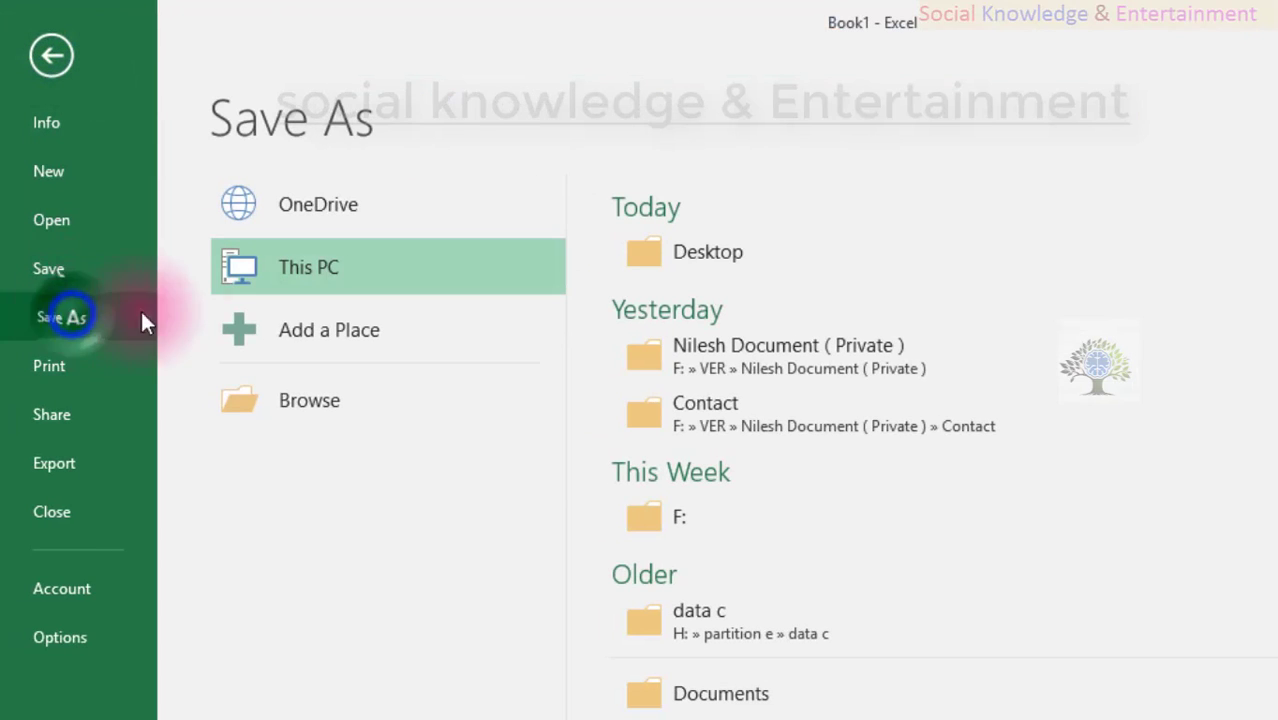
pyautogui.click(305, 400)
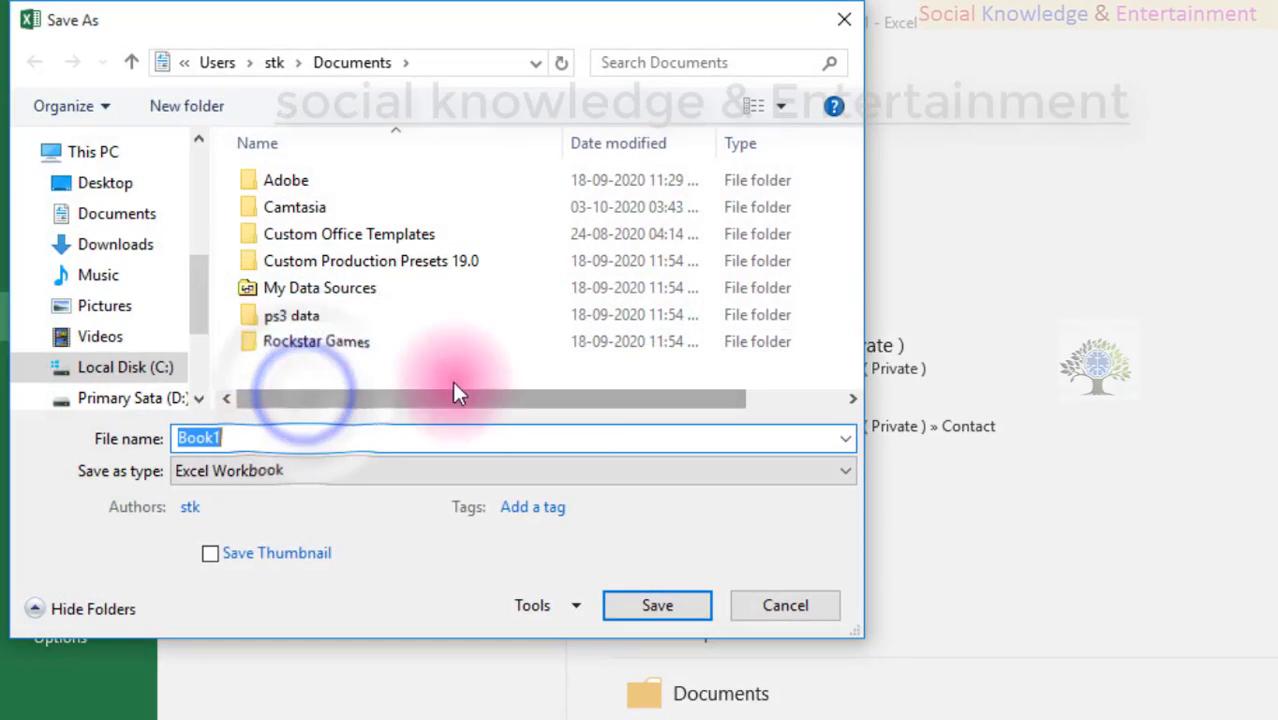
pyautogui.click(84, 186)
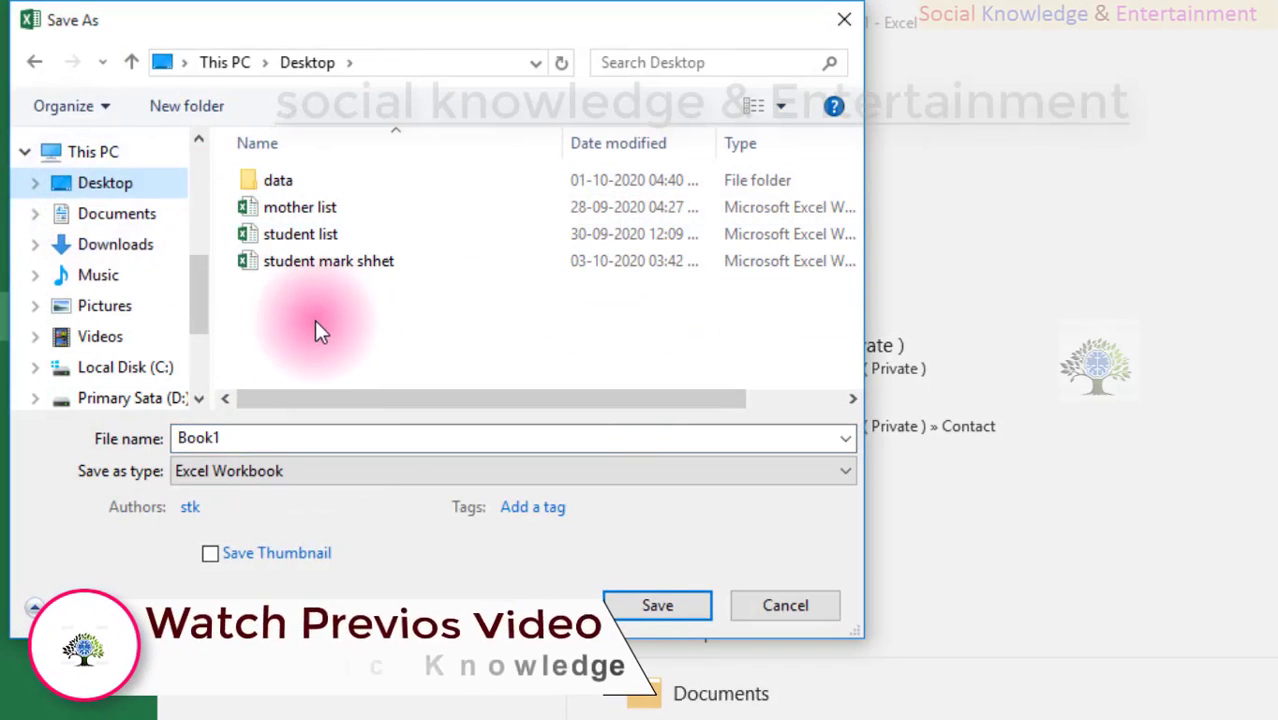
pyautogui.doubleClick(251, 437)
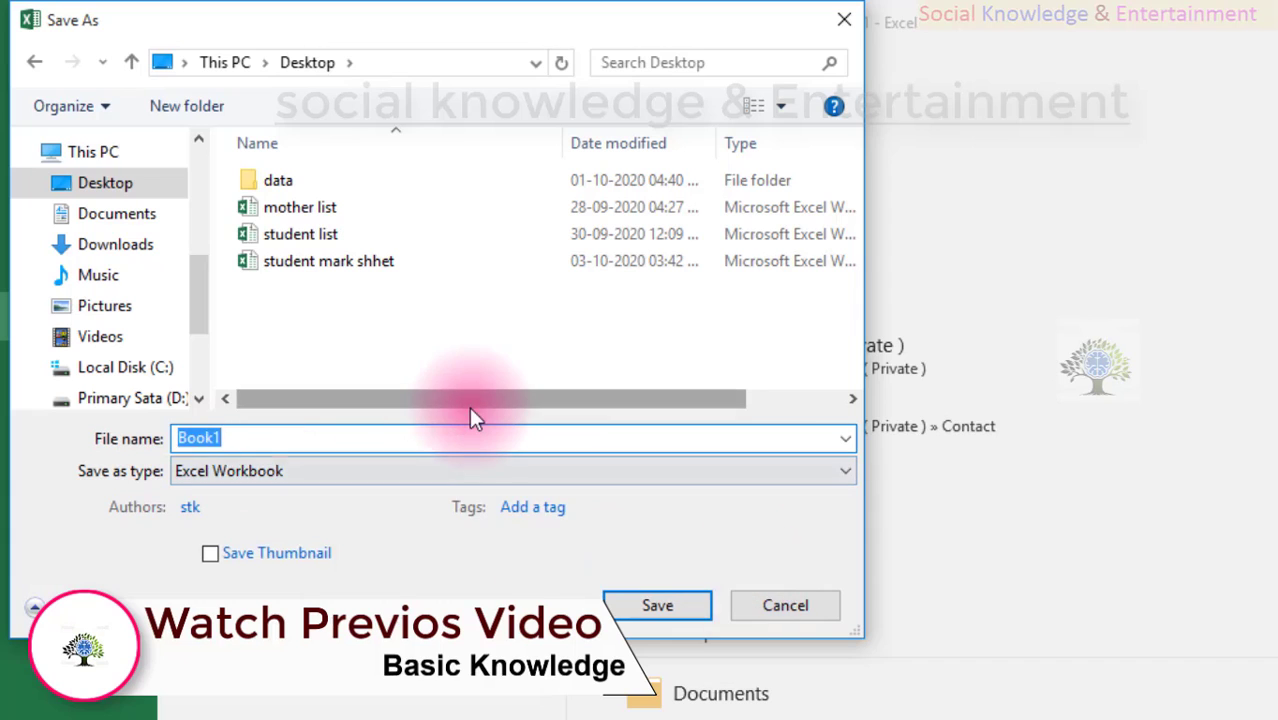
pyautogui.write('c')
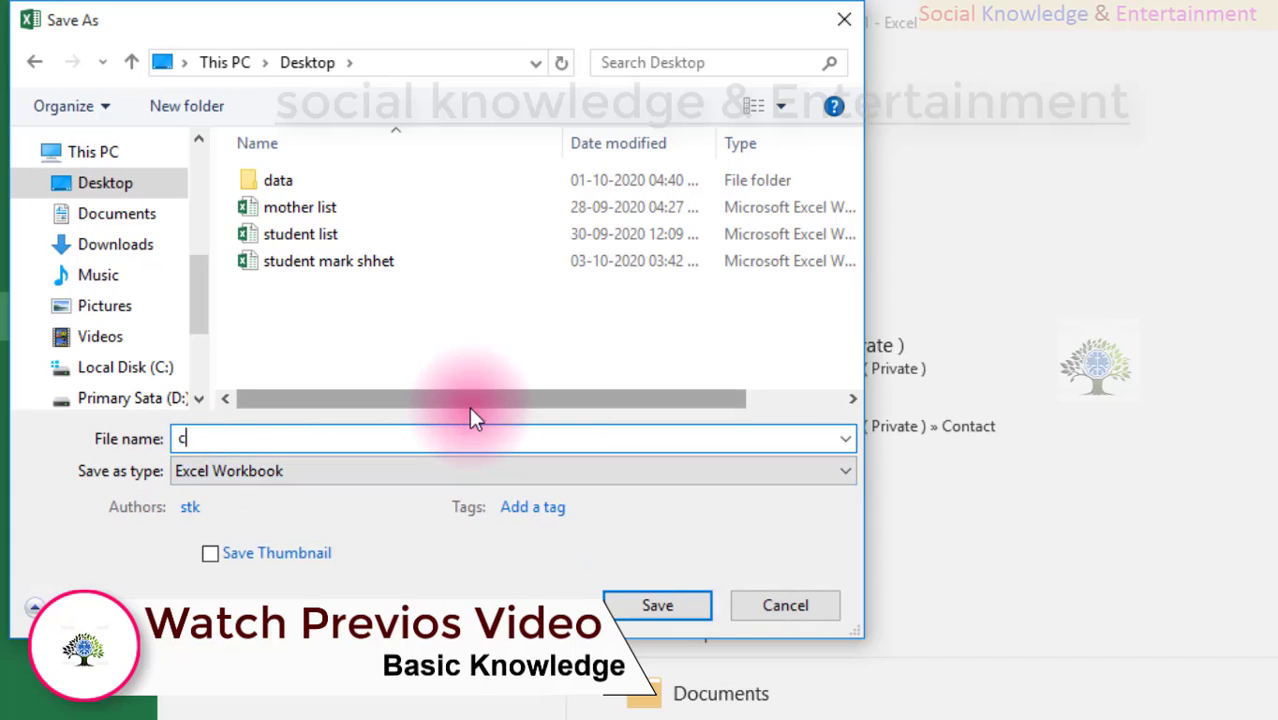
pyautogui.write('hart')
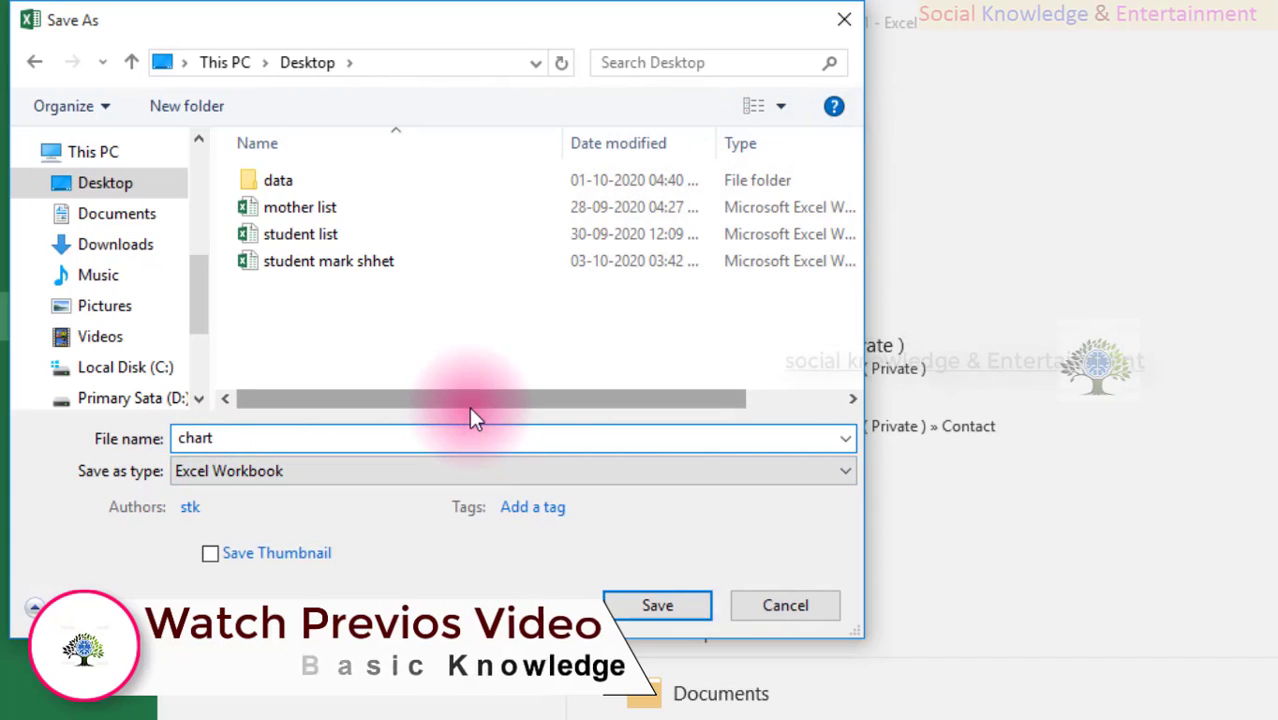
pyautogui.press('Return')
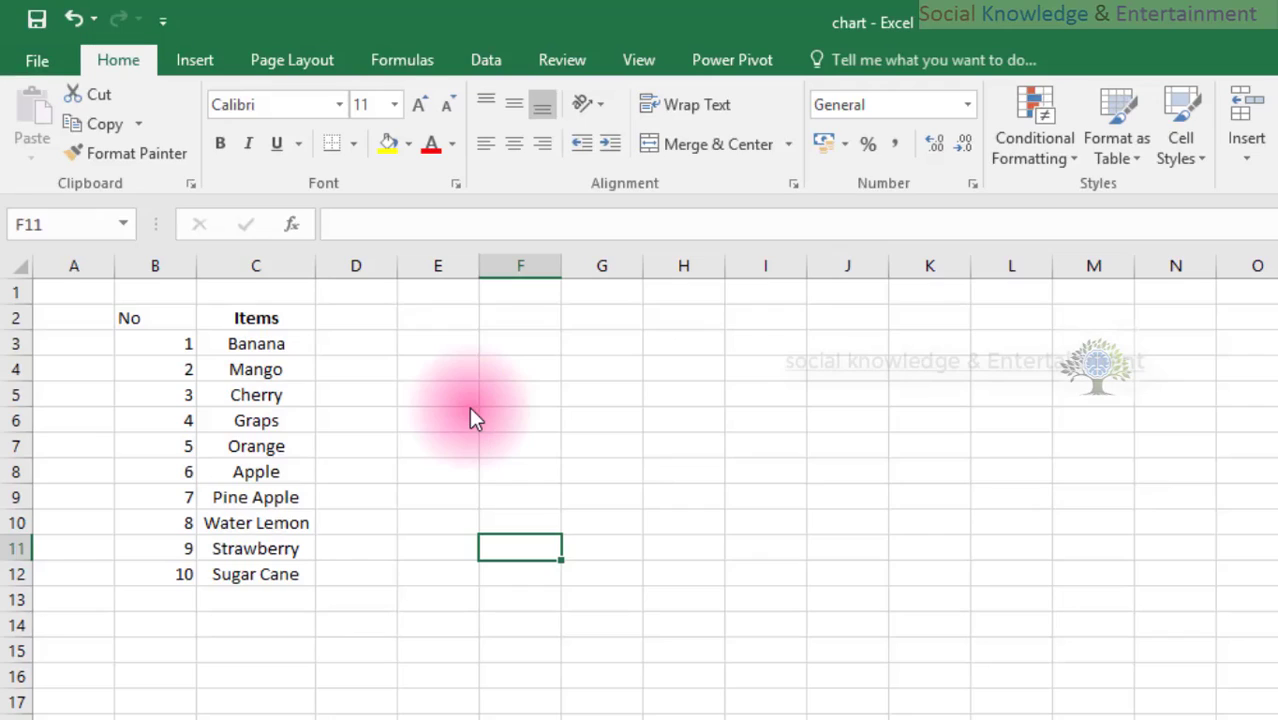
pyautogui.click(345, 321)
# Add the Kg heading in D2 and enter 5, 8, 9 and 10 for Banana through Graps
pyautogui.write('Kg')
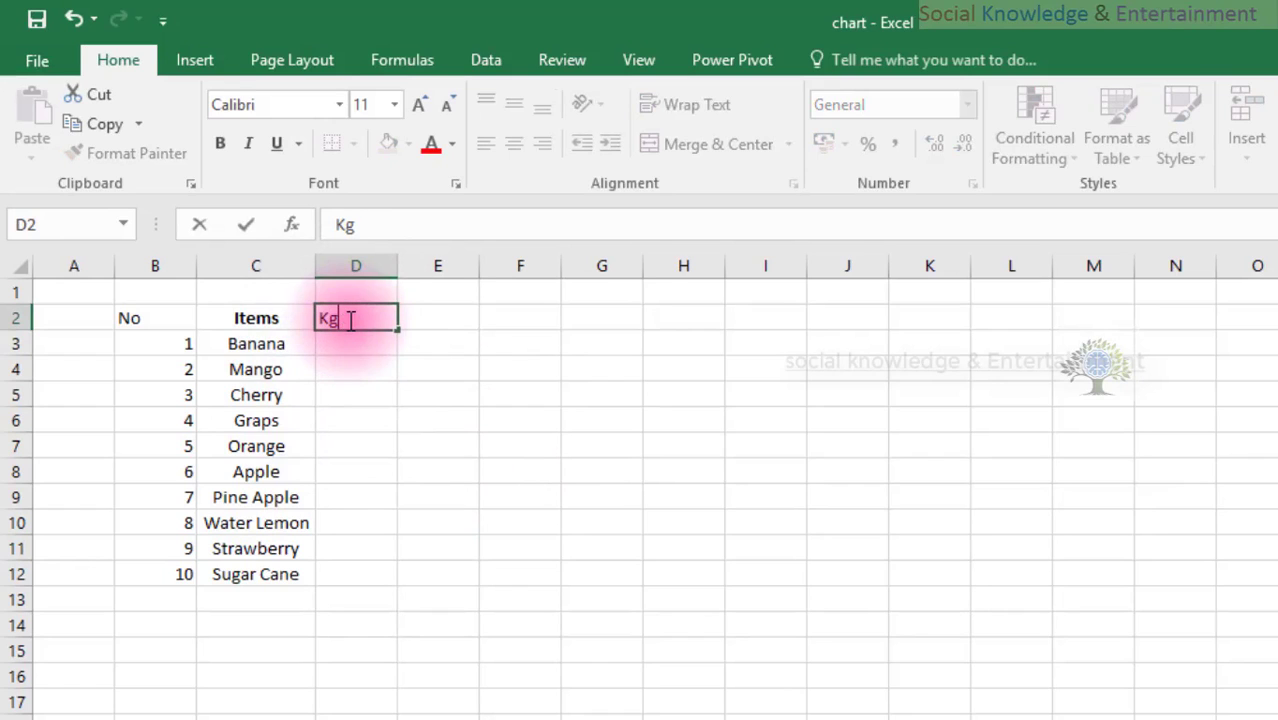
pyautogui.click(341, 348)
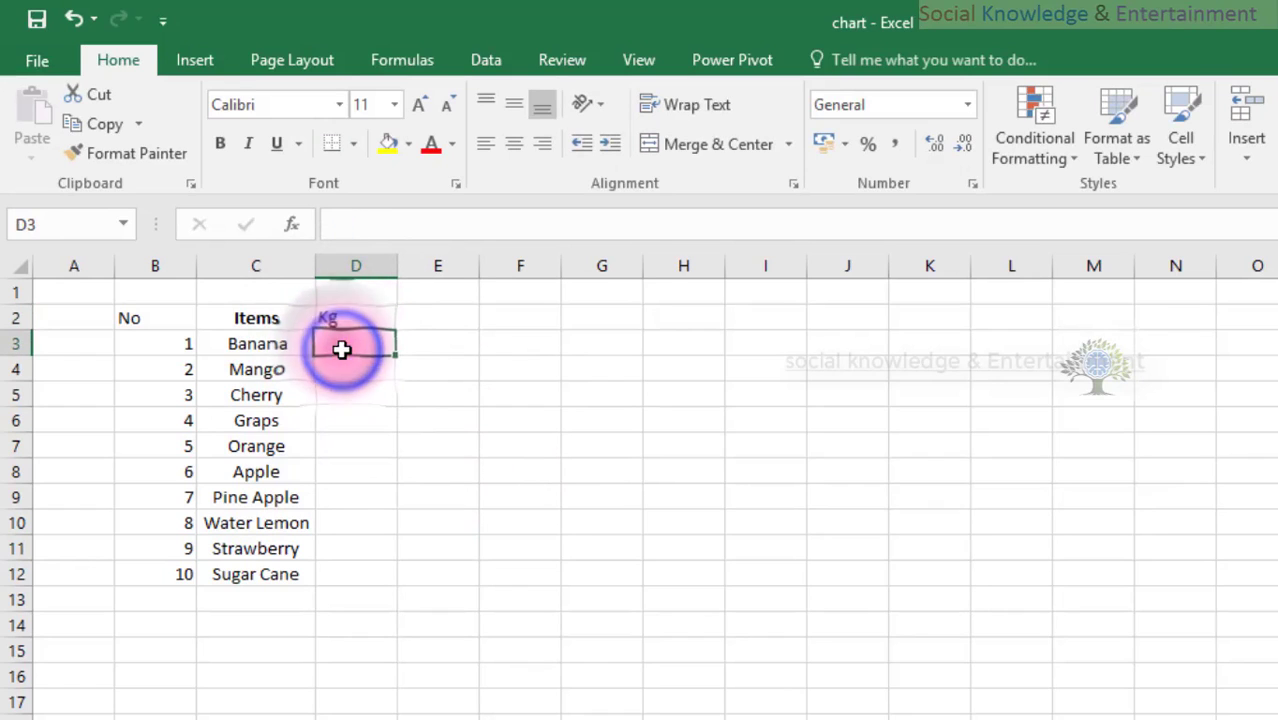
pyautogui.write('5')
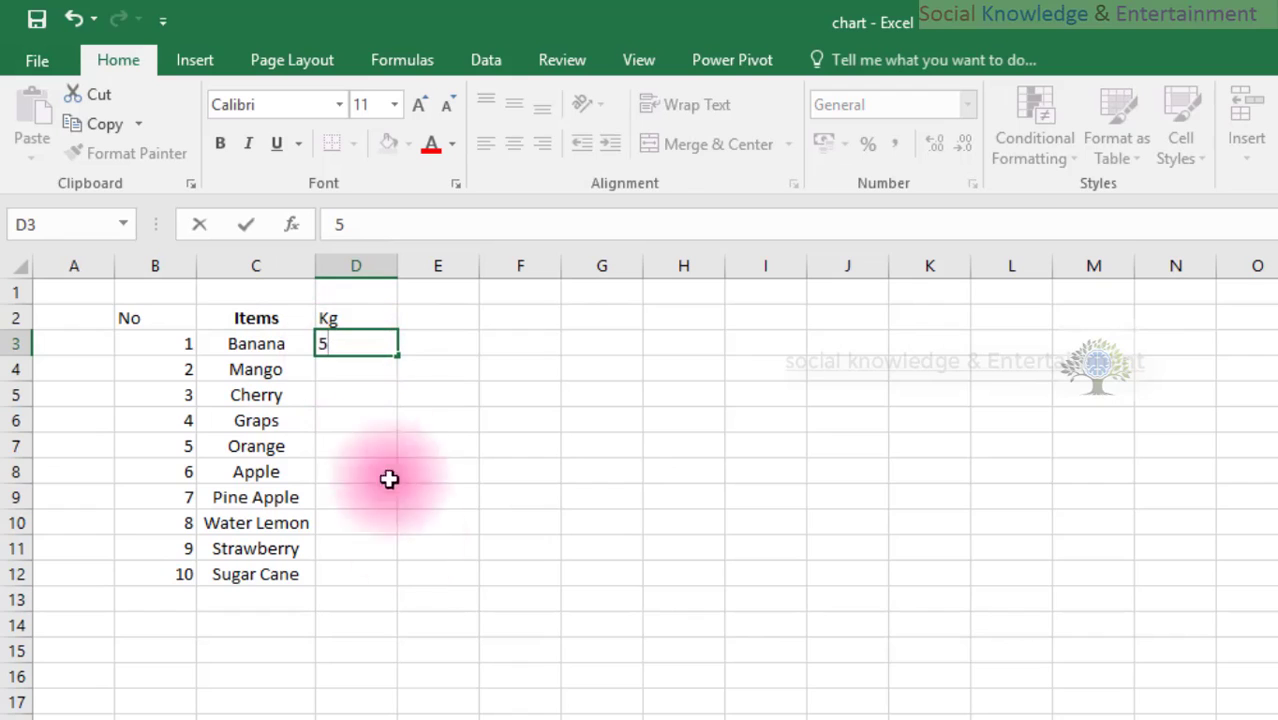
pyautogui.click(351, 375)
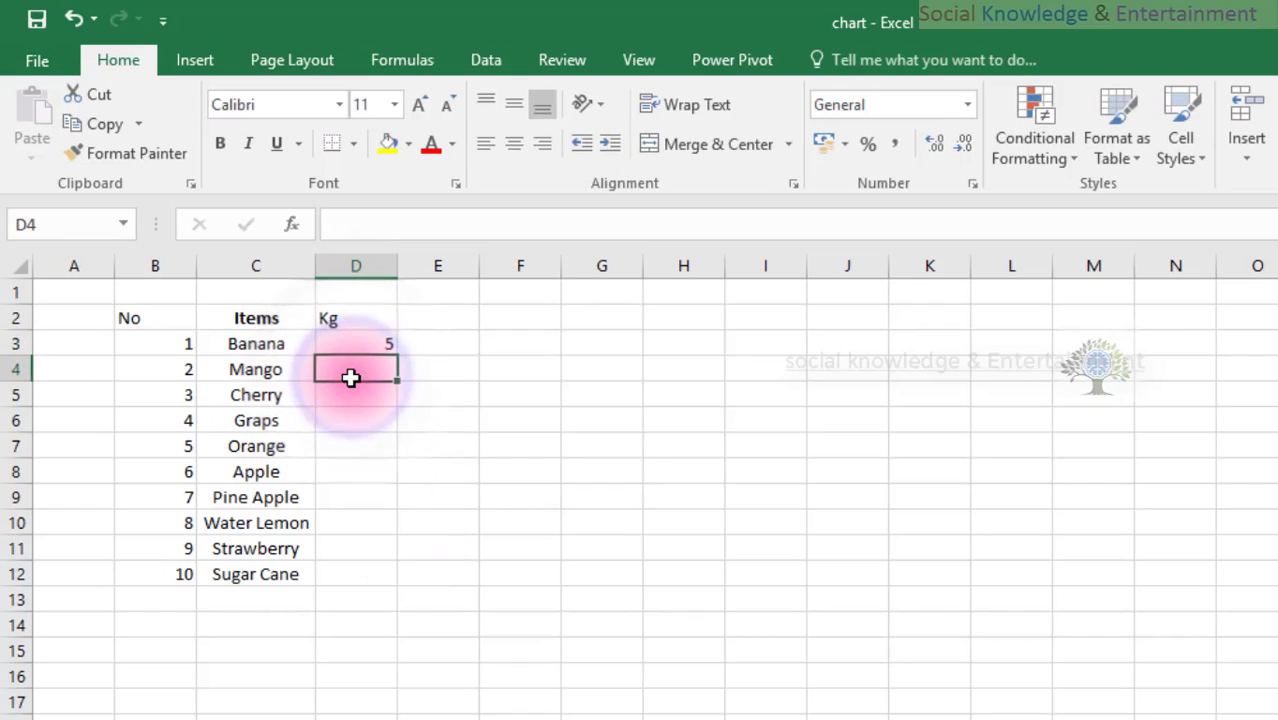
pyautogui.write('8')
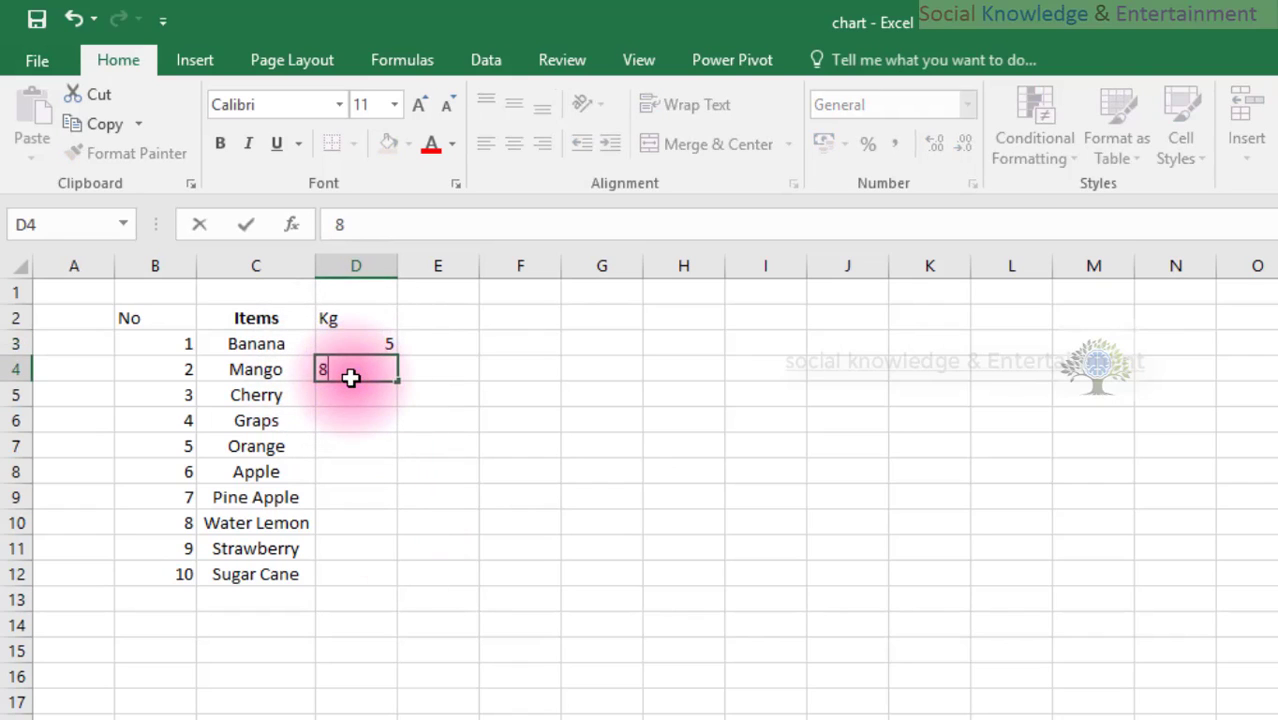
pyautogui.click(351, 394)
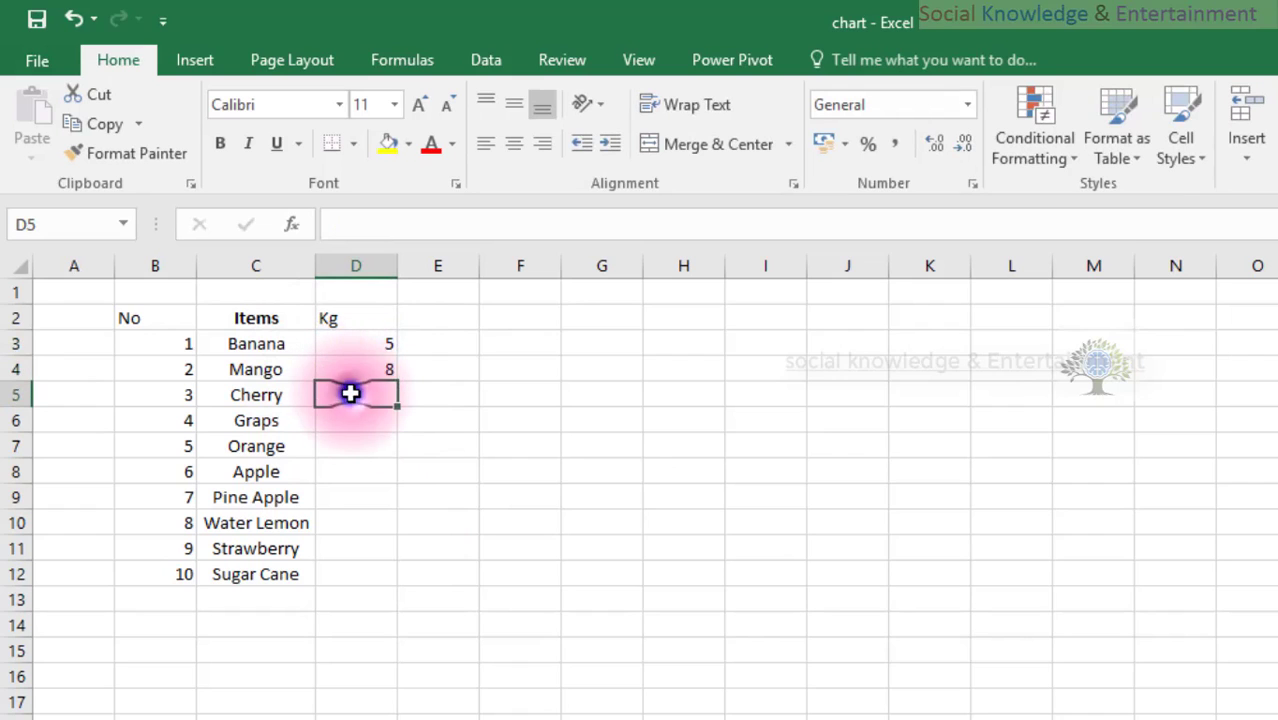
pyautogui.write('9')
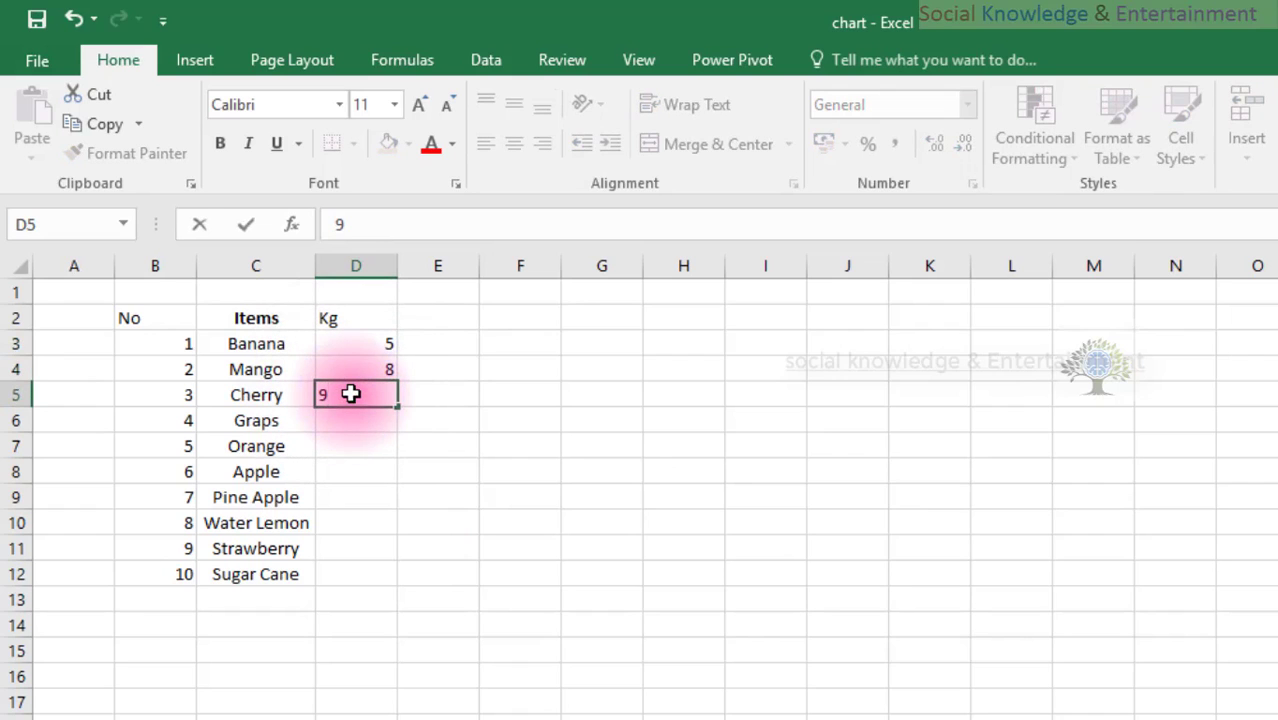
pyautogui.click(351, 416)
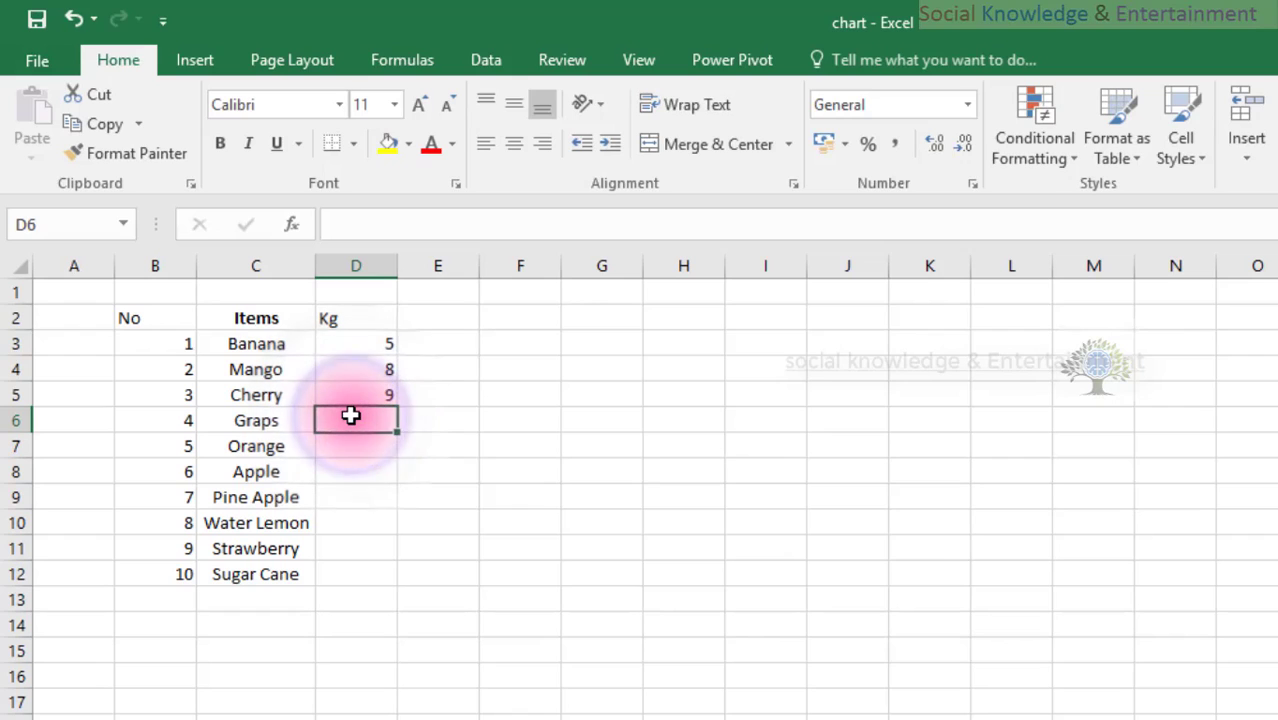
pyautogui.write('10')
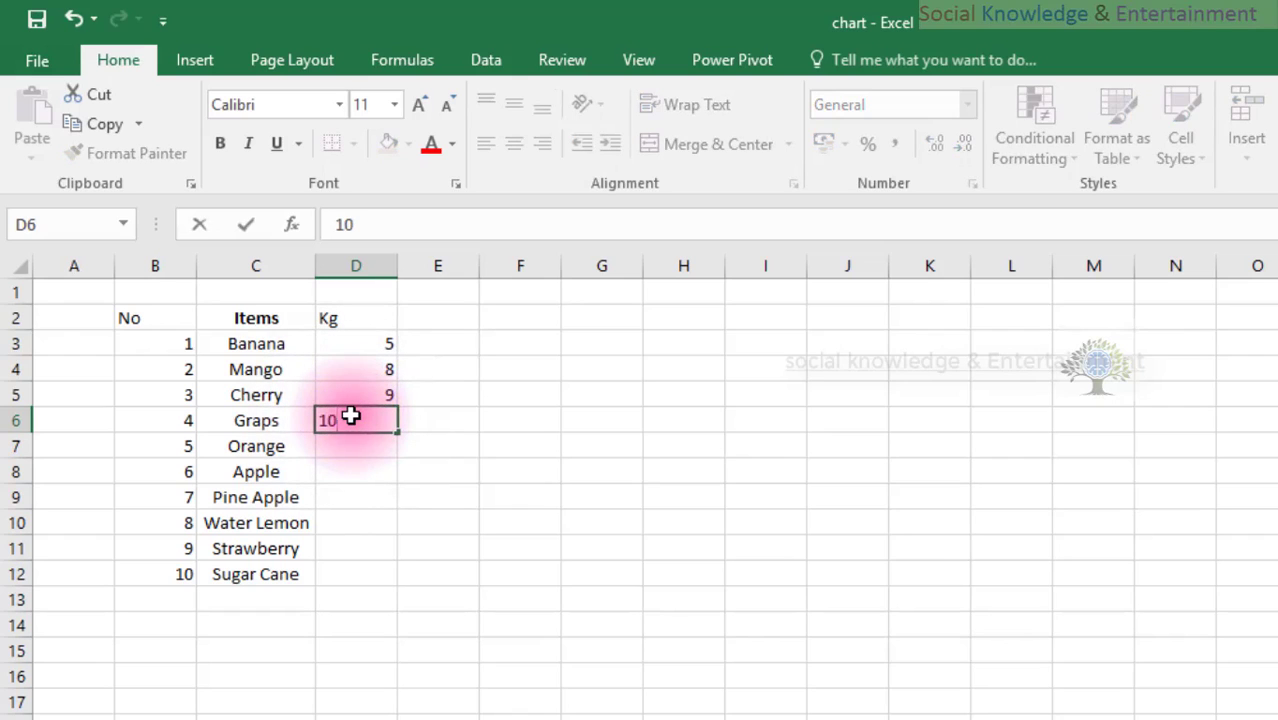
pyautogui.click(322, 449)
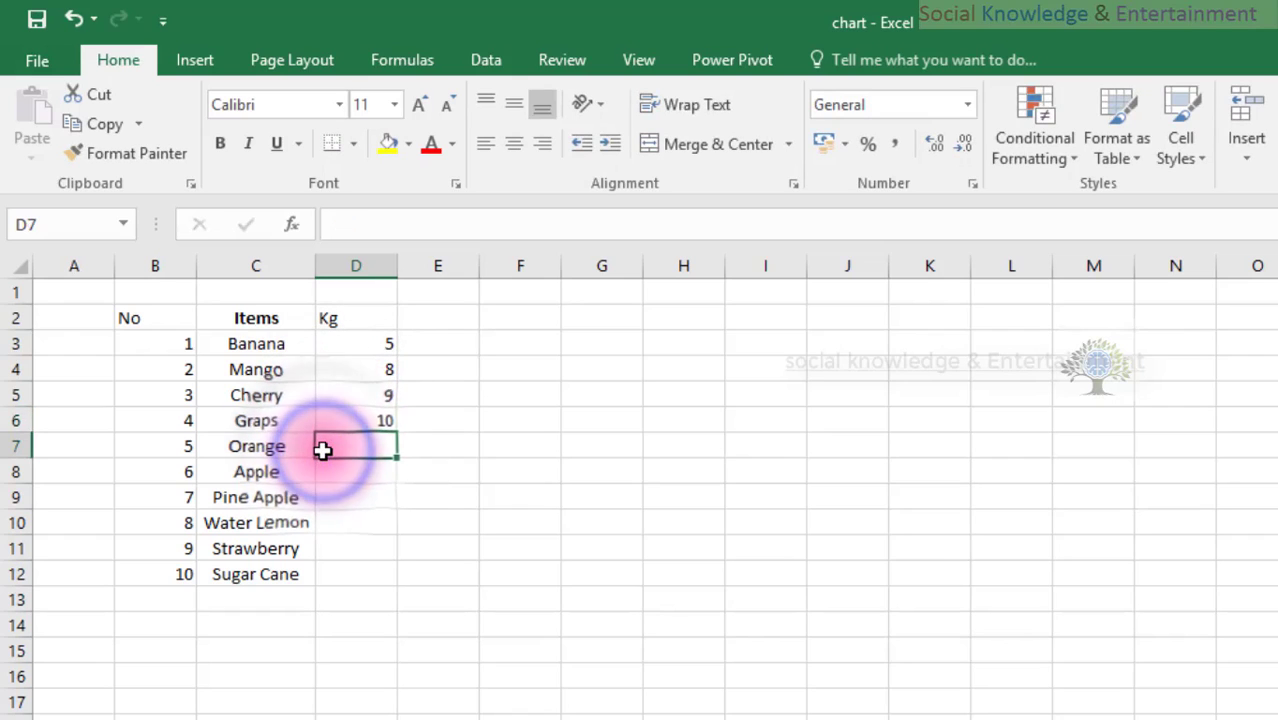
# Enter 15, 42, 12, 25, 23 and 7 kg for Orange through Sugar Cane
pyautogui.write('15')
pyautogui.press('Return')
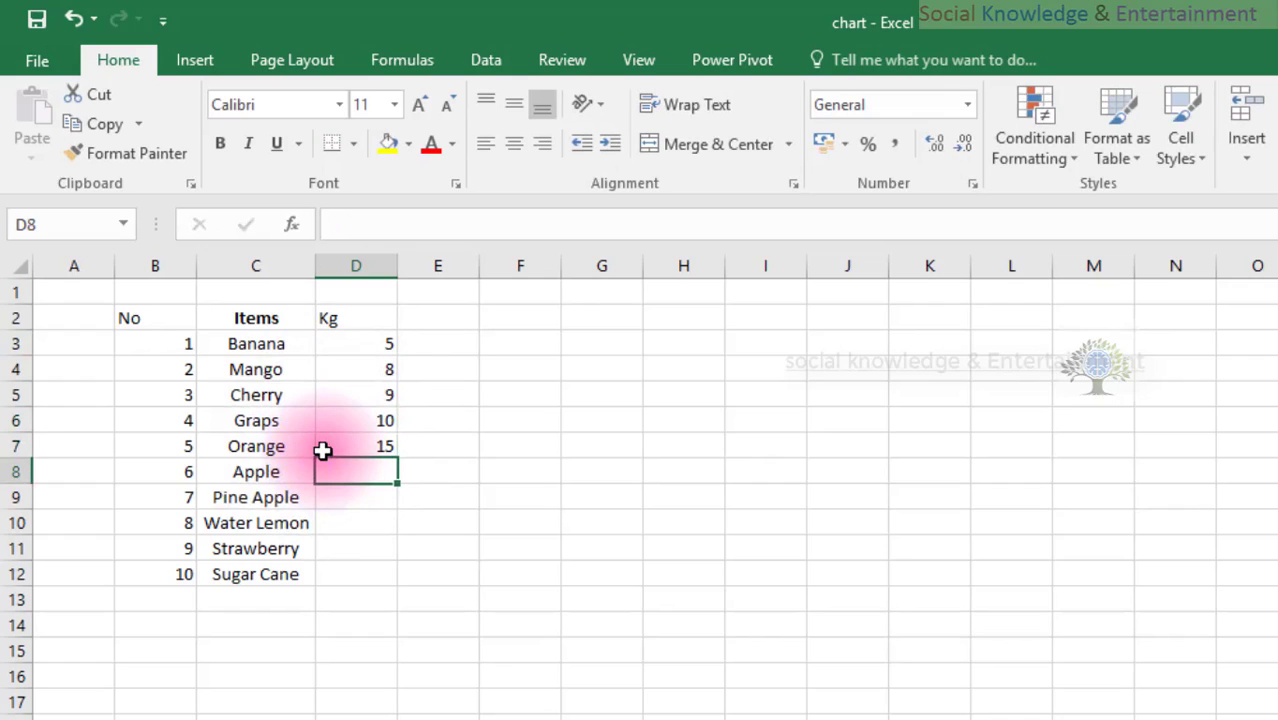
pyautogui.write('42')
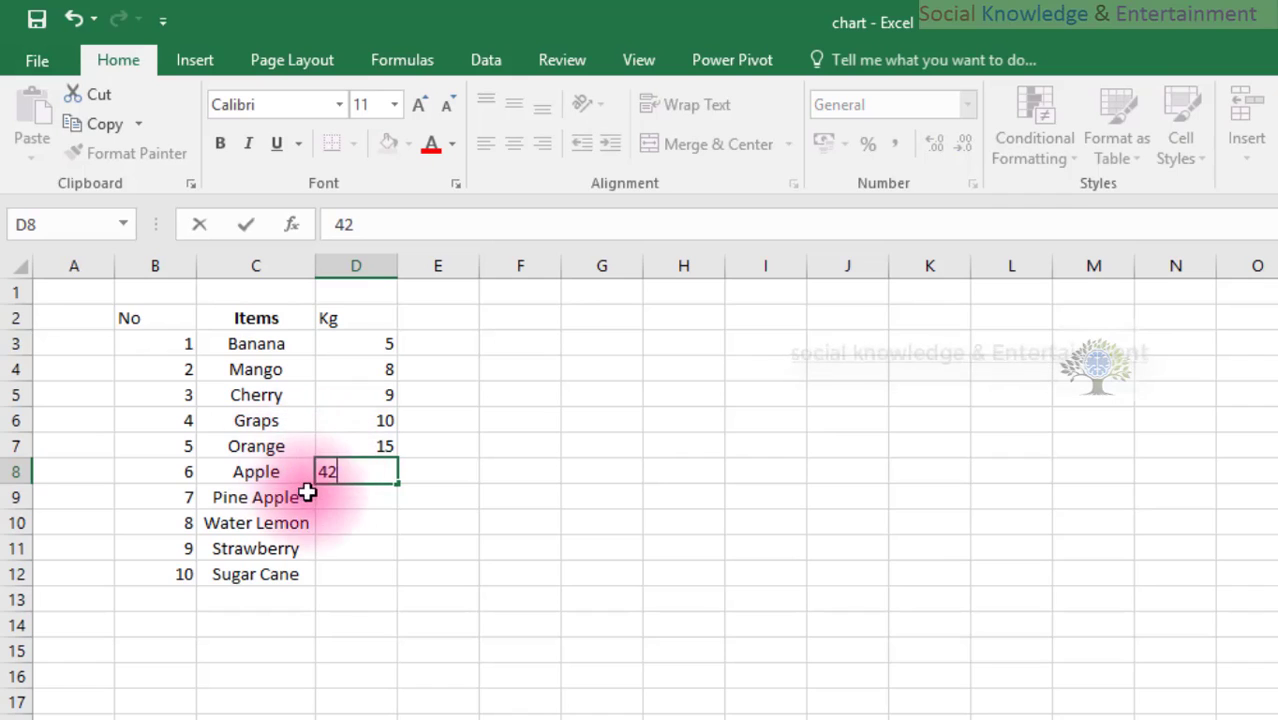
pyautogui.click(328, 494)
pyautogui.write('12')
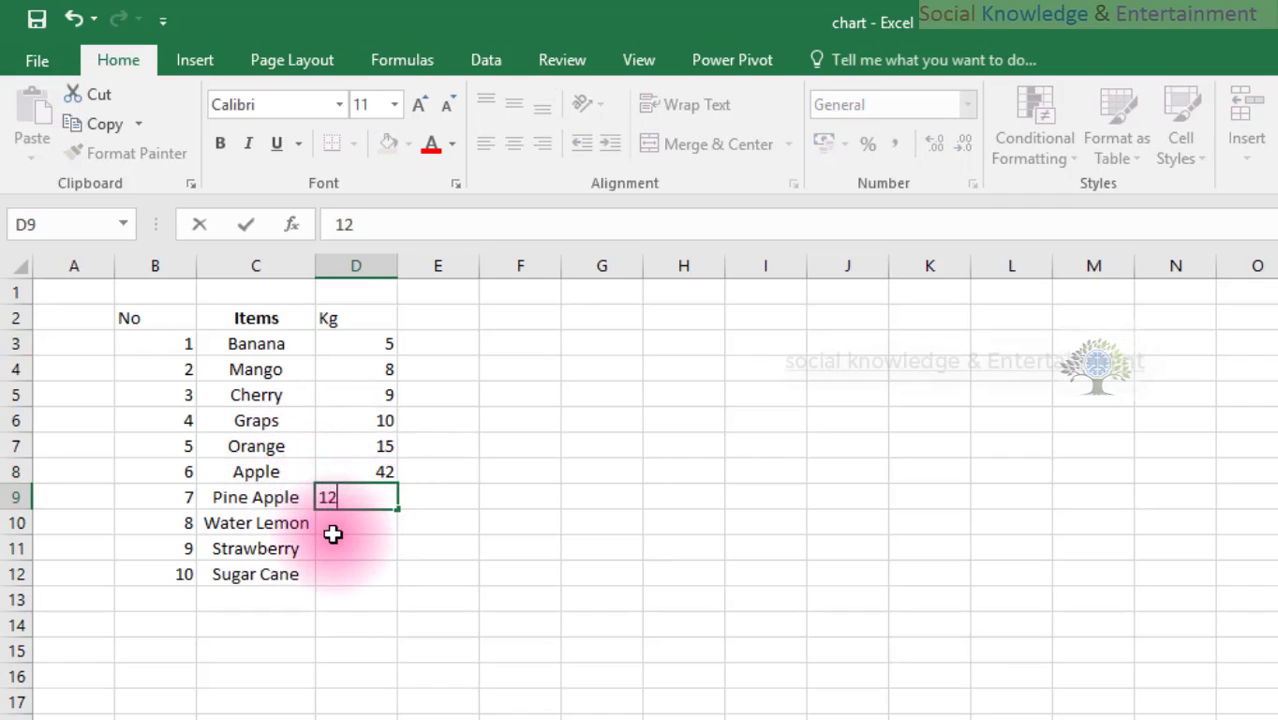
pyautogui.click(335, 525)
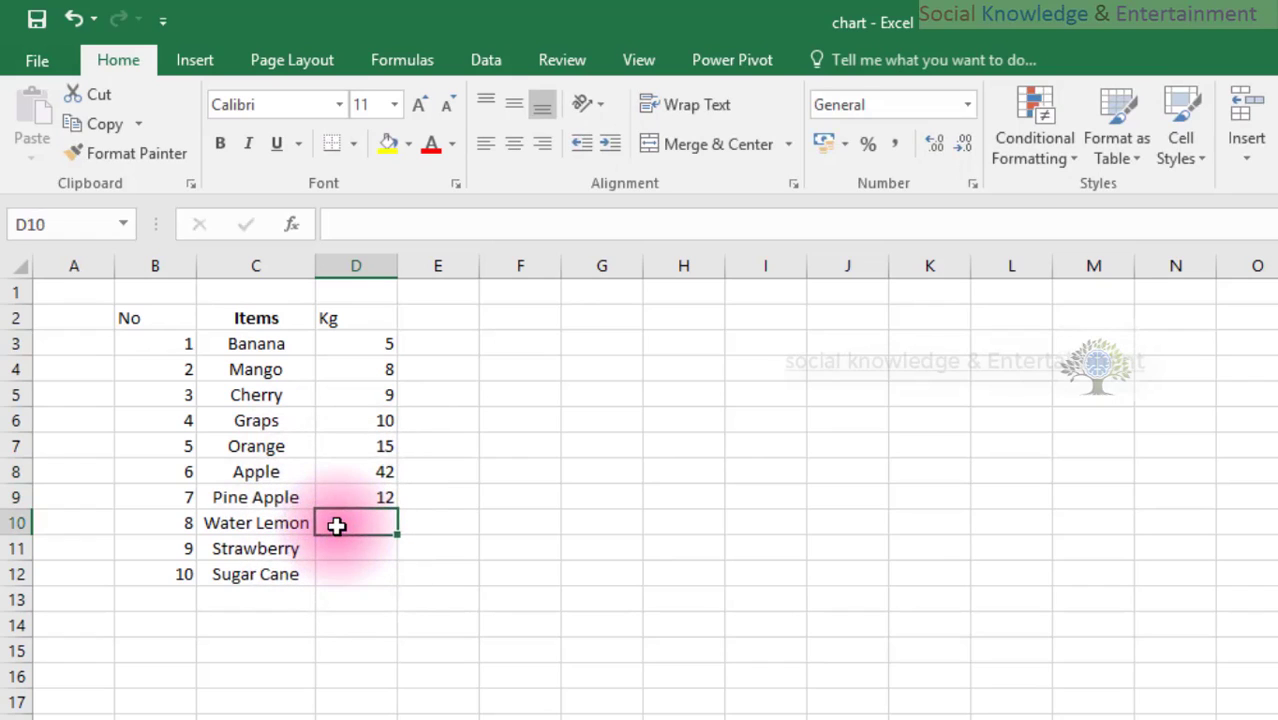
pyautogui.write('2')
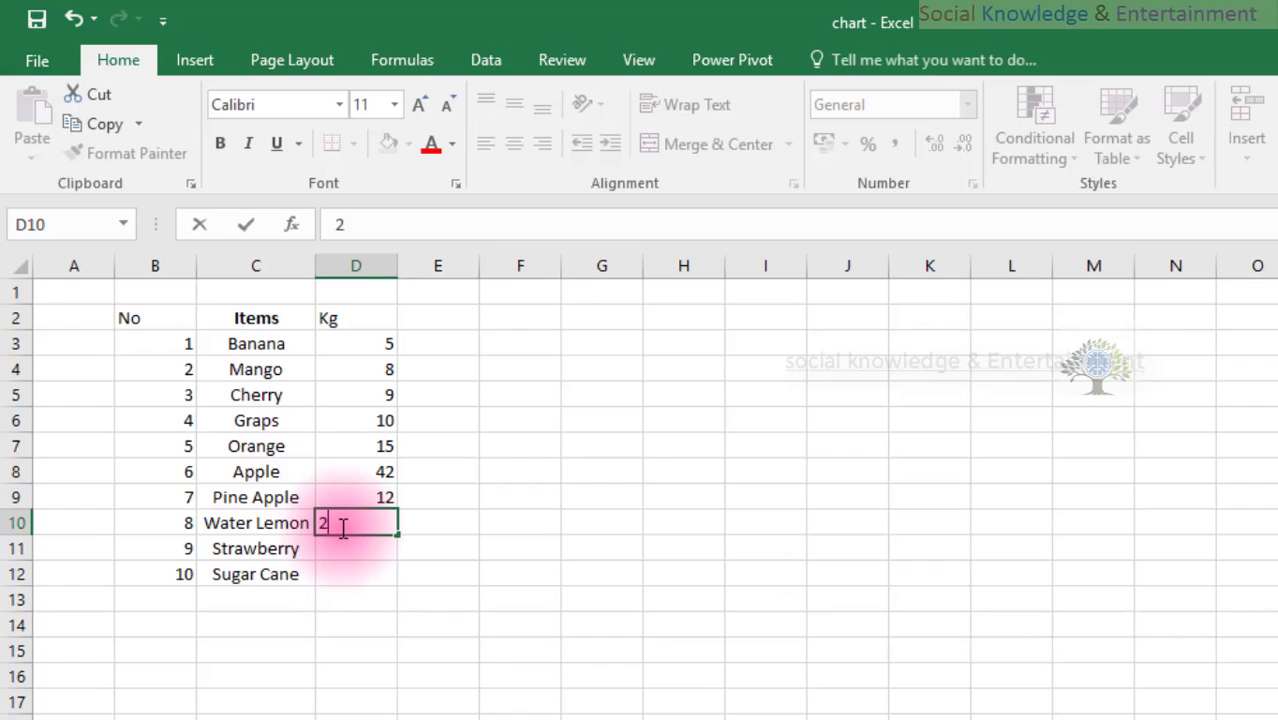
pyautogui.write('5')
pyautogui.click(350, 541)
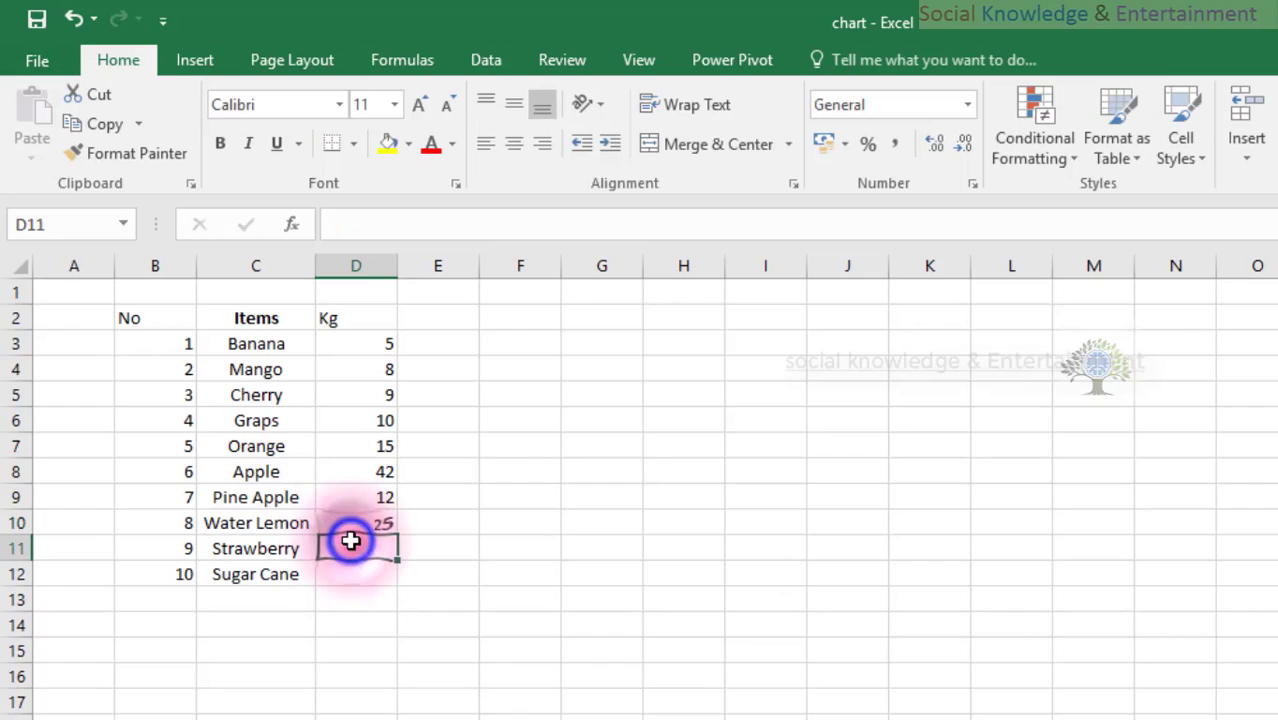
pyautogui.write('23')
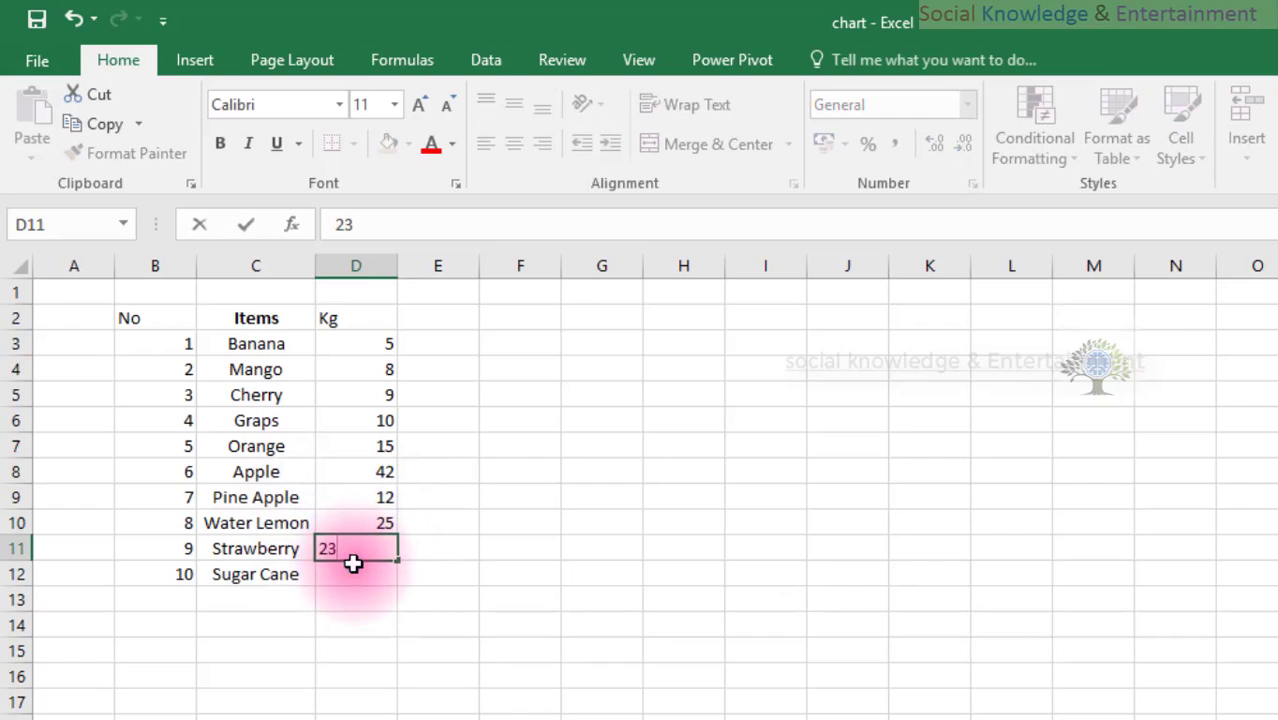
pyautogui.click(353, 564)
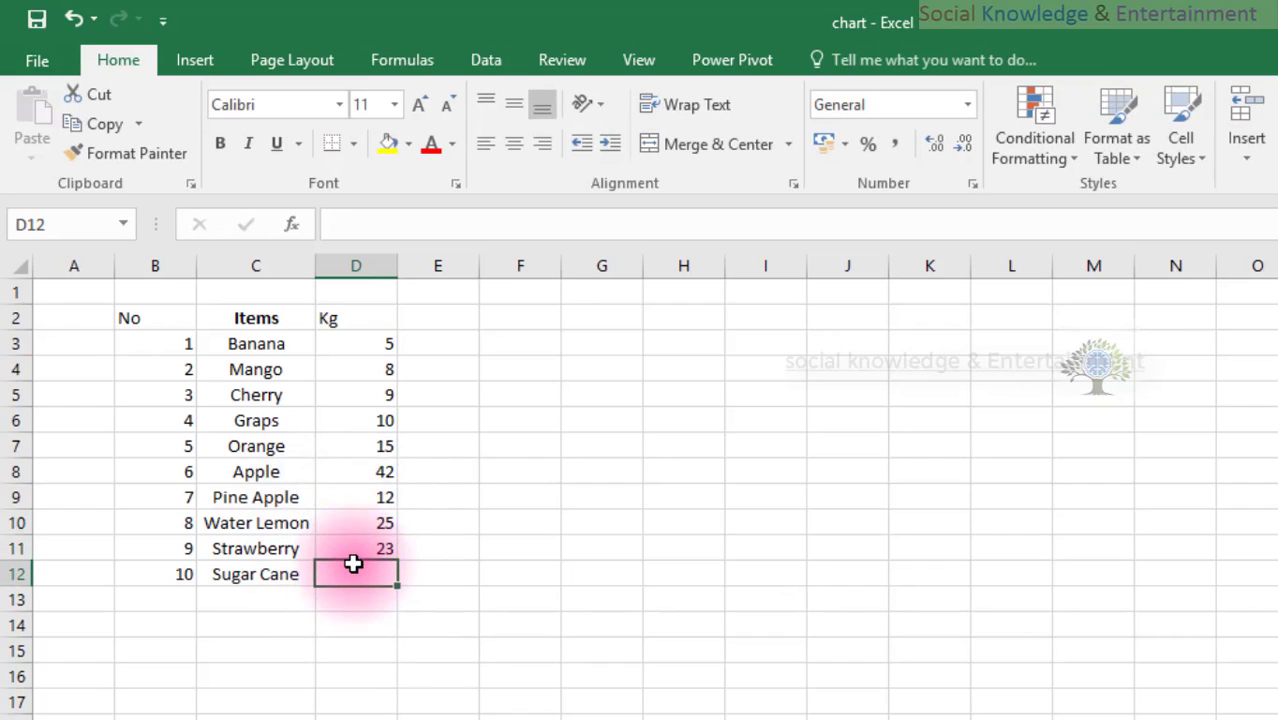
pyautogui.write('7')
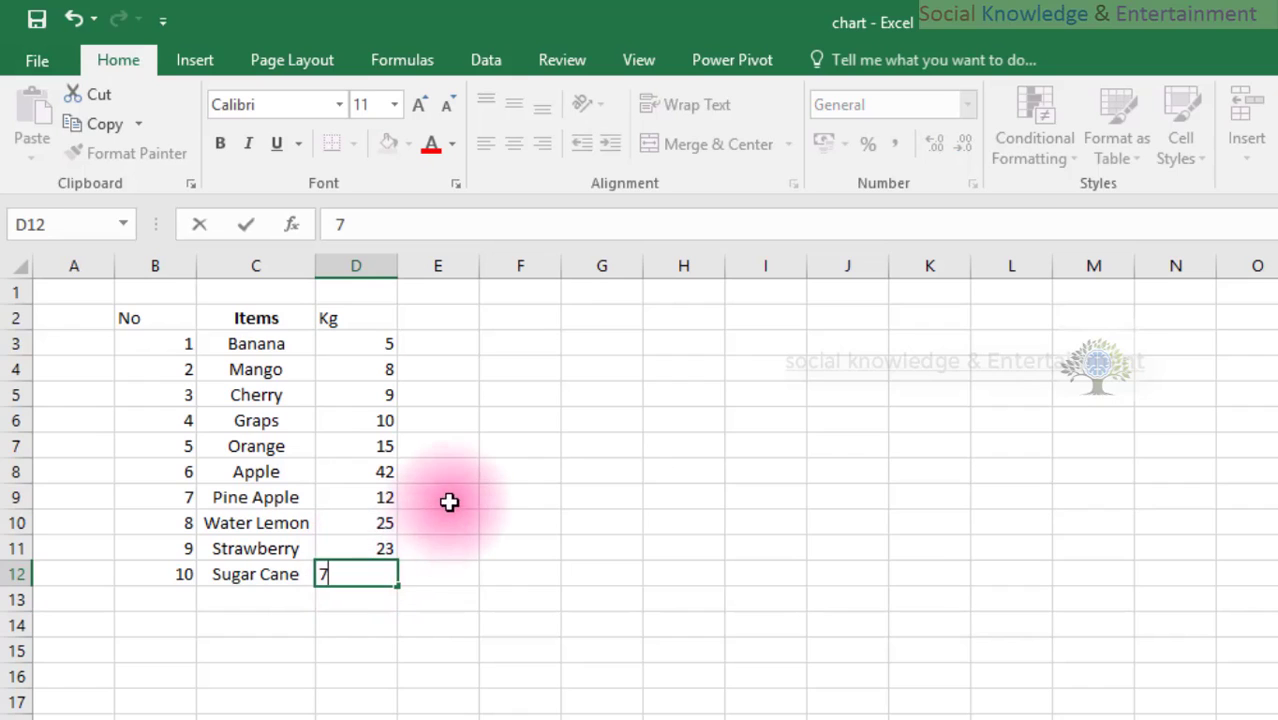
pyautogui.click(448, 498)
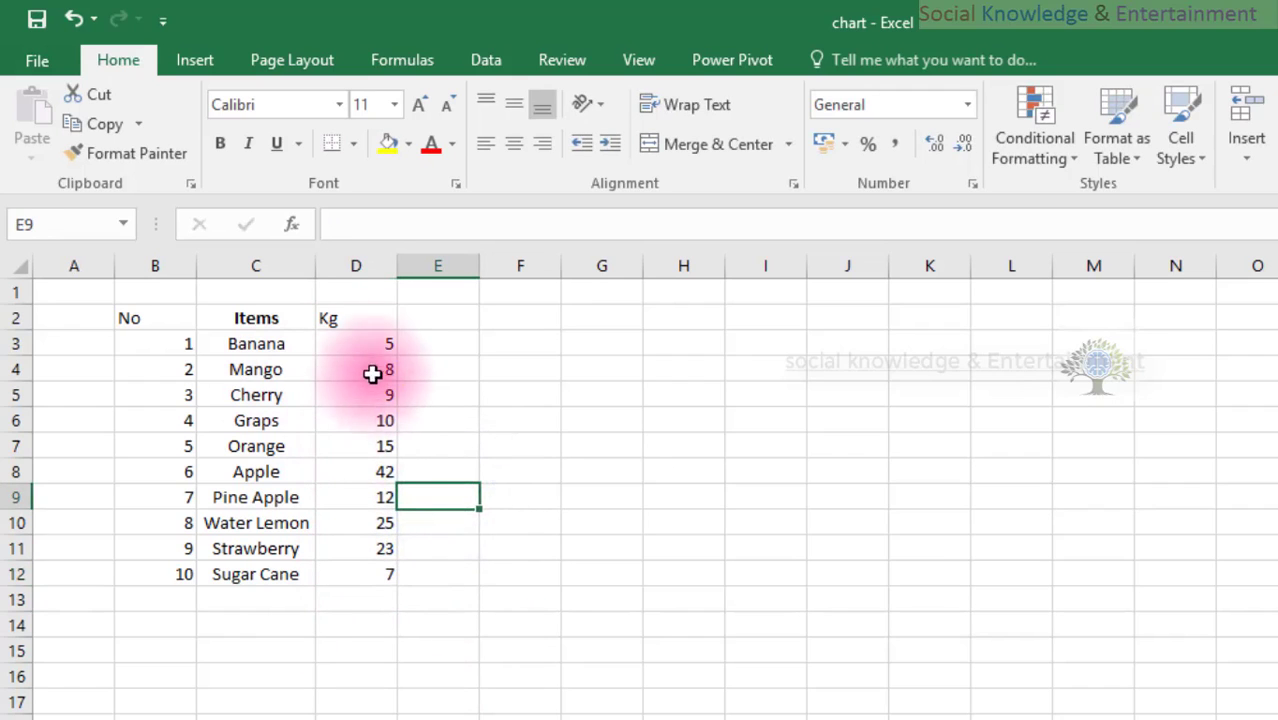
# Make the Kg header in D2 and the No header in B2 bold and centred
pyautogui.click(349, 317)
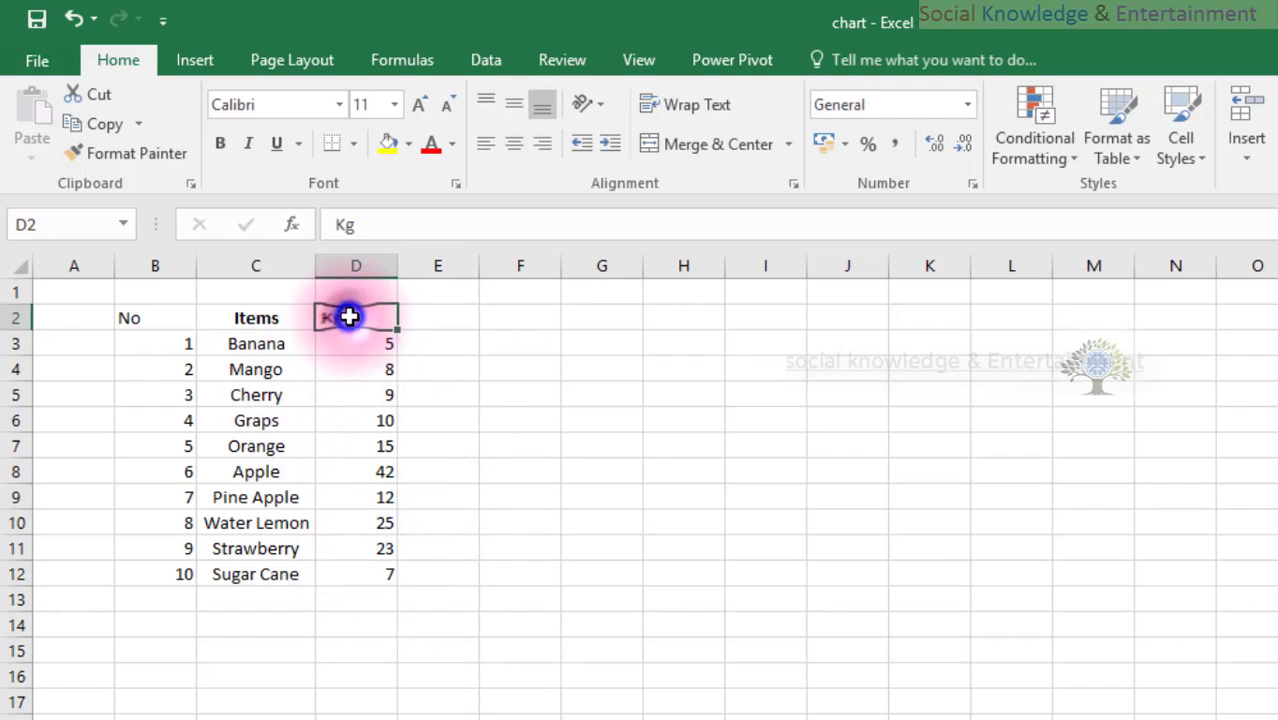
pyautogui.click(221, 142)
pyautogui.click(501, 152)
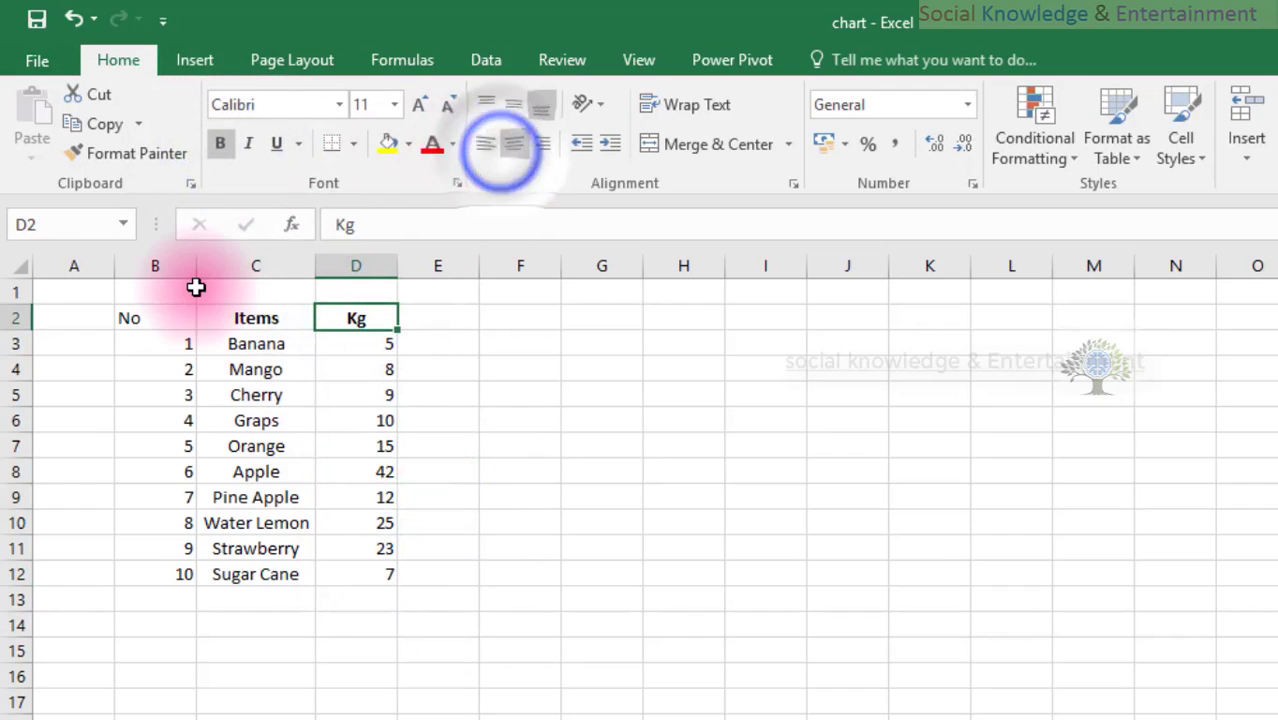
pyautogui.click(167, 318)
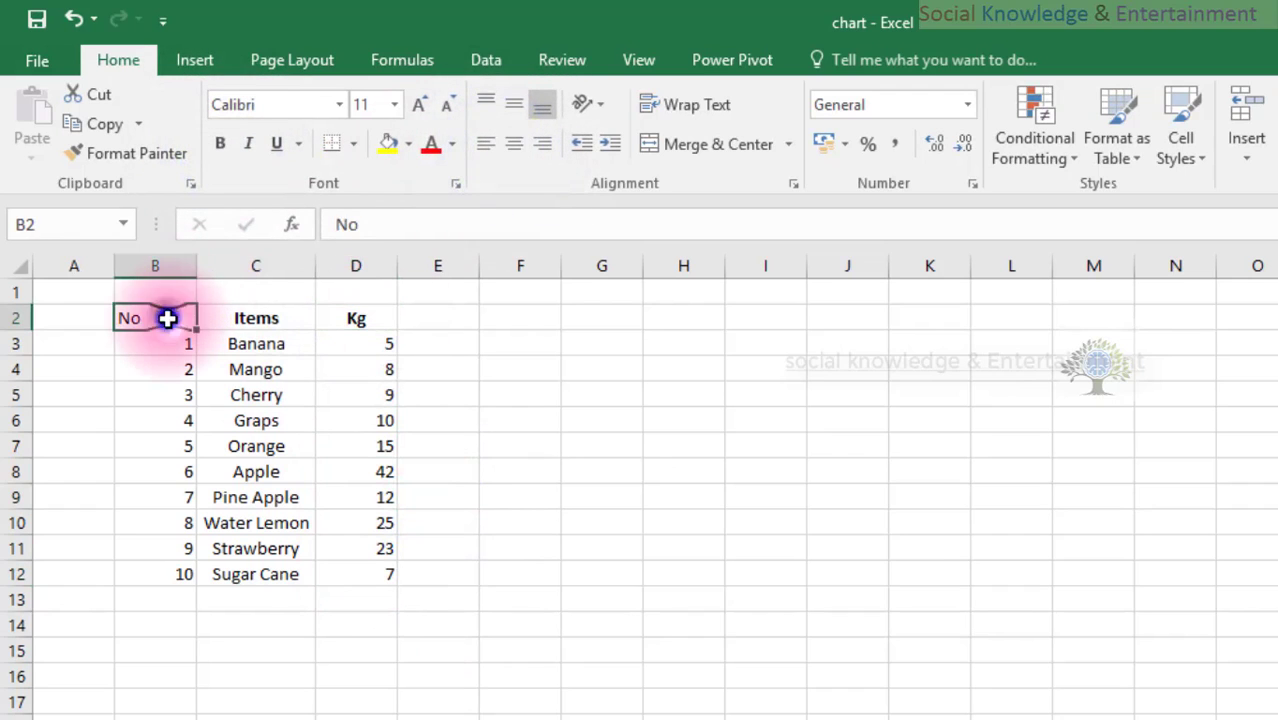
pyautogui.click(505, 148)
pyautogui.click(221, 143)
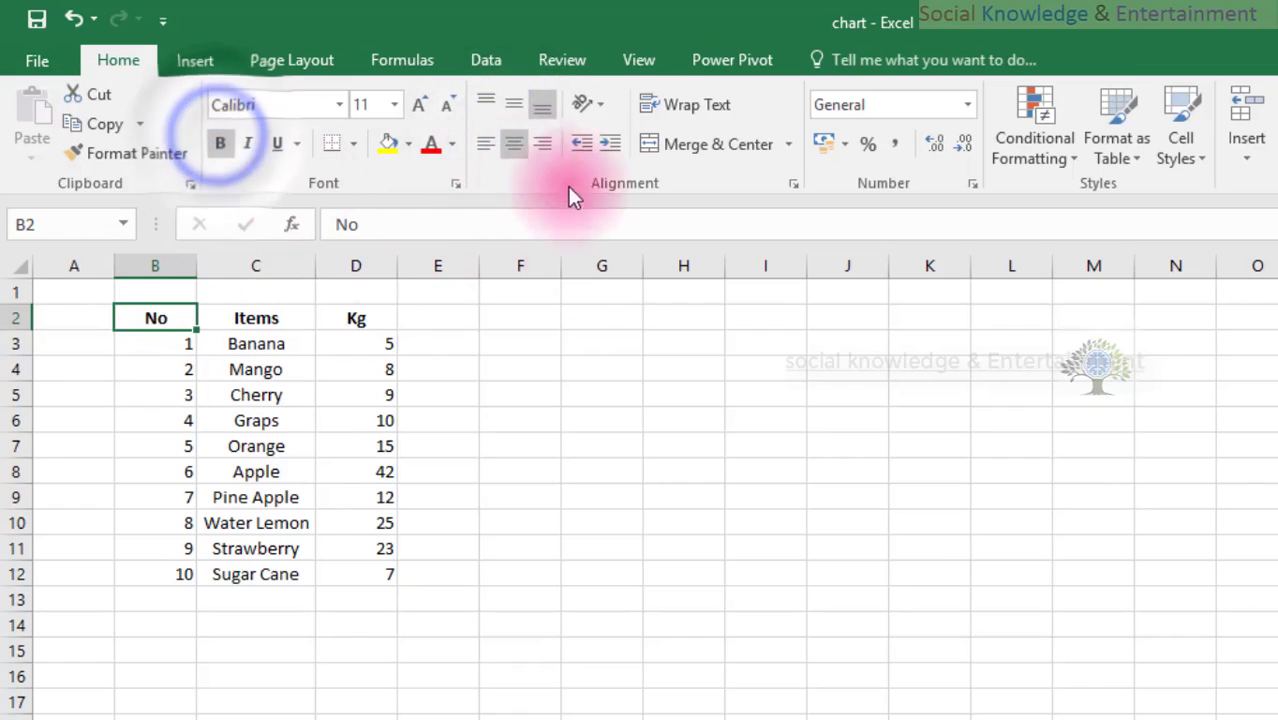
# Make the serial numbers 1–10 in B3:B12 bold and centred
pyautogui.moveTo(155, 345); pyautogui.dragTo(155, 560)
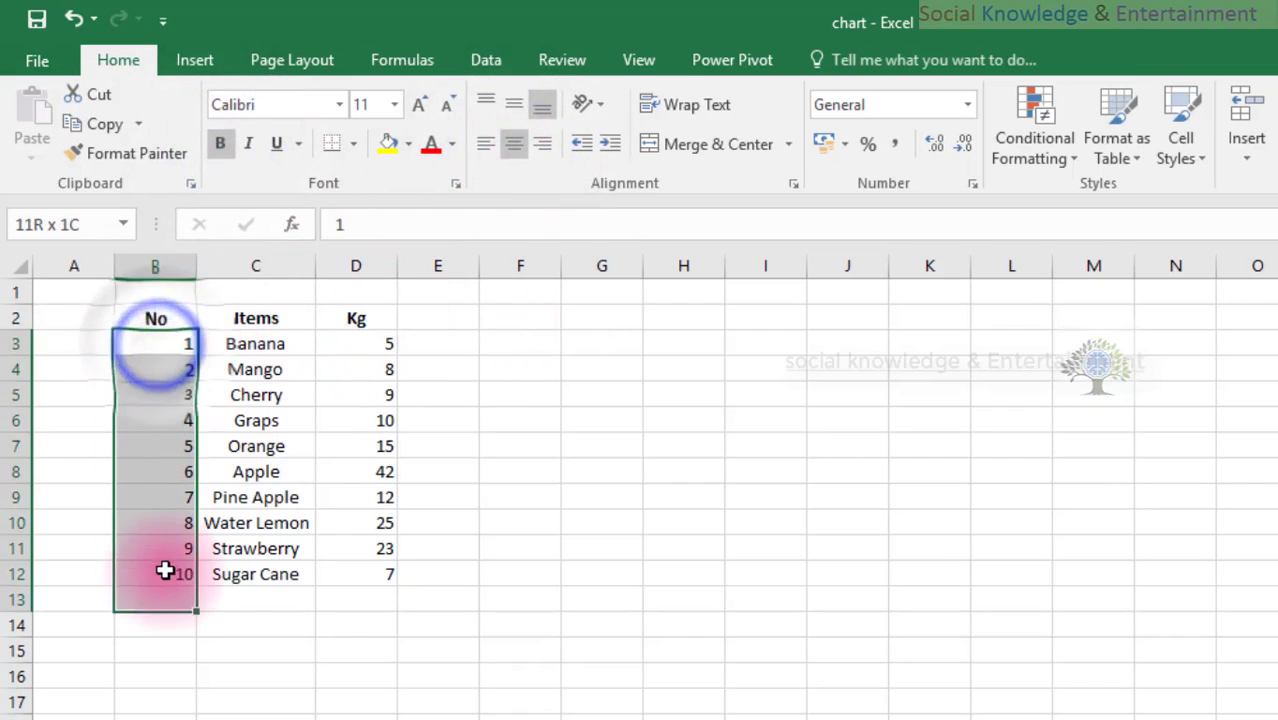
pyautogui.click(221, 143)
pyautogui.click(506, 146)
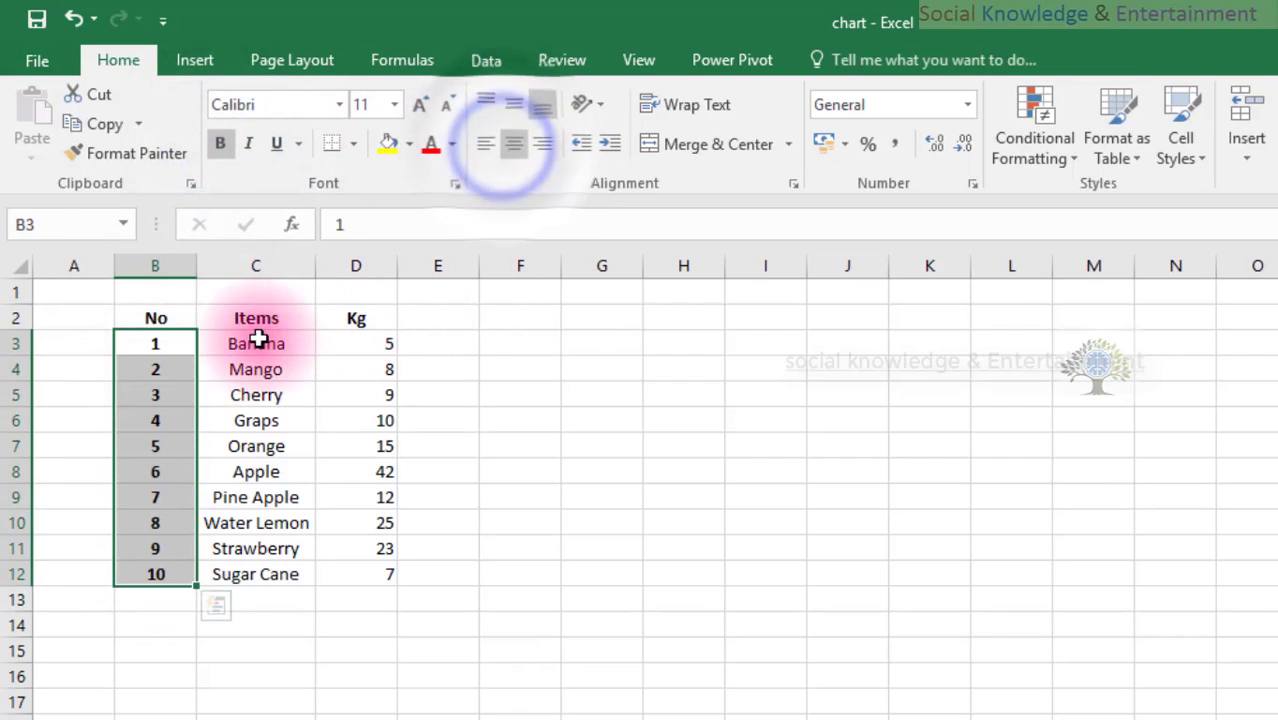
pyautogui.moveTo(256, 343)
pyautogui.mouseDown()
pyautogui.moveTo(256, 552)
pyautogui.moveTo(307, 580)
pyautogui.moveTo(294, 579)
pyautogui.mouseUp()
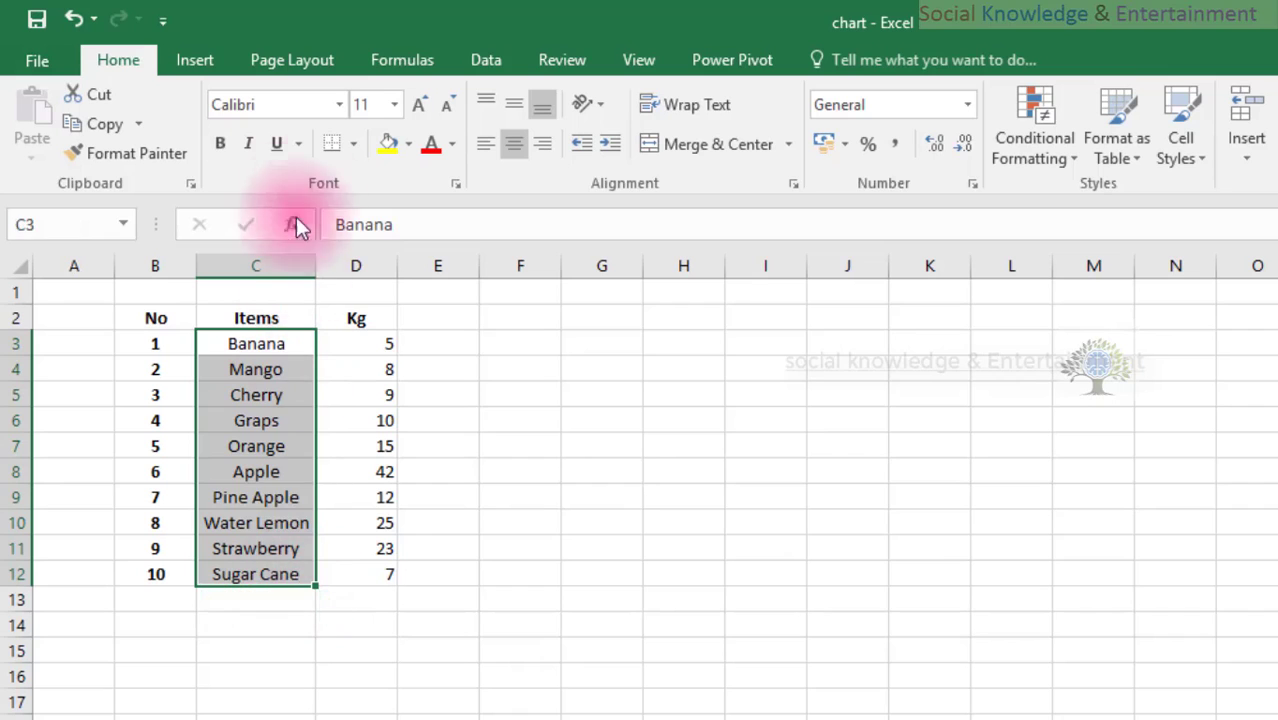
# Bold the fruit names in C3:C12, trying Bell MT and then switching back to Calibri
pyautogui.click(339, 104)
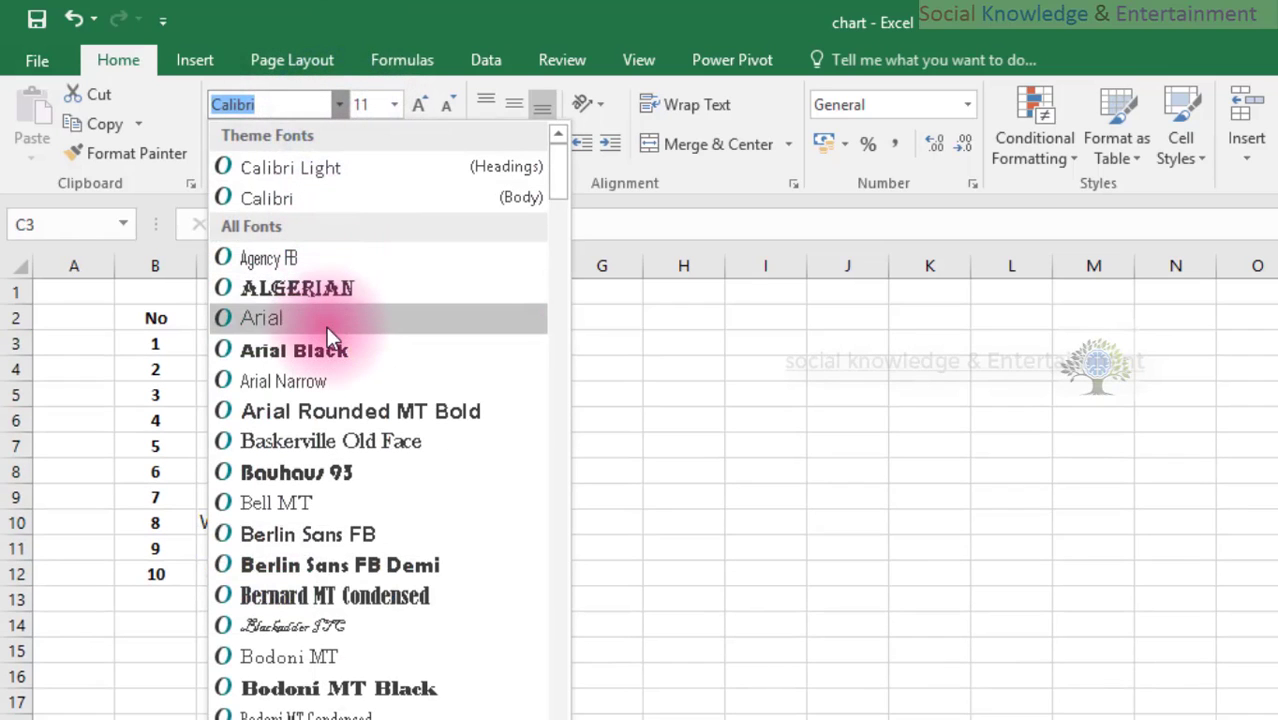
pyautogui.click(332, 495)
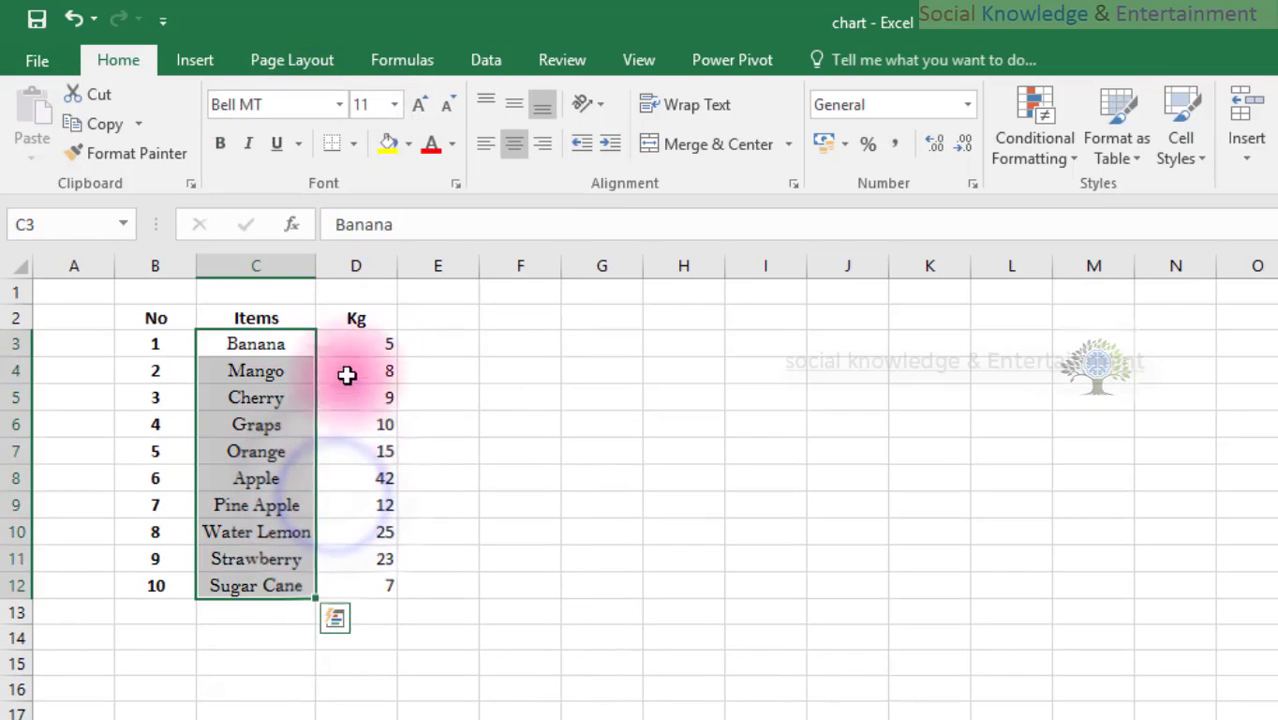
pyautogui.click(219, 150)
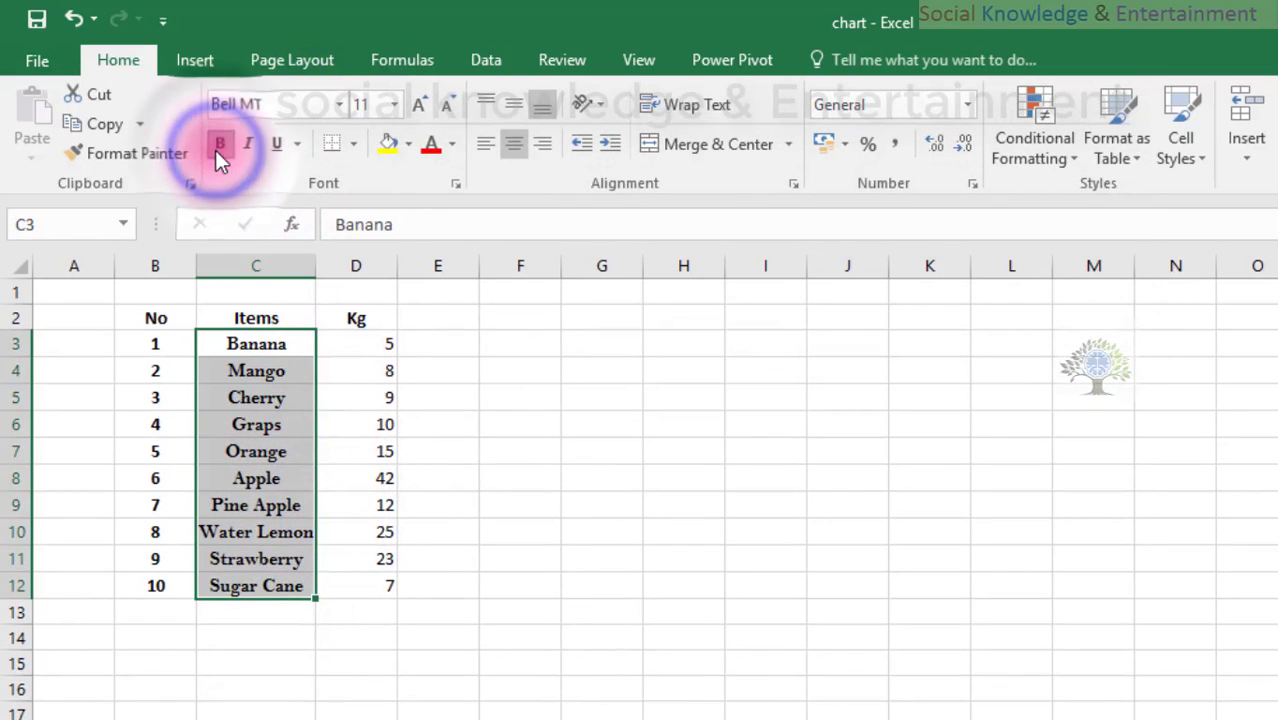
pyautogui.click(340, 105)
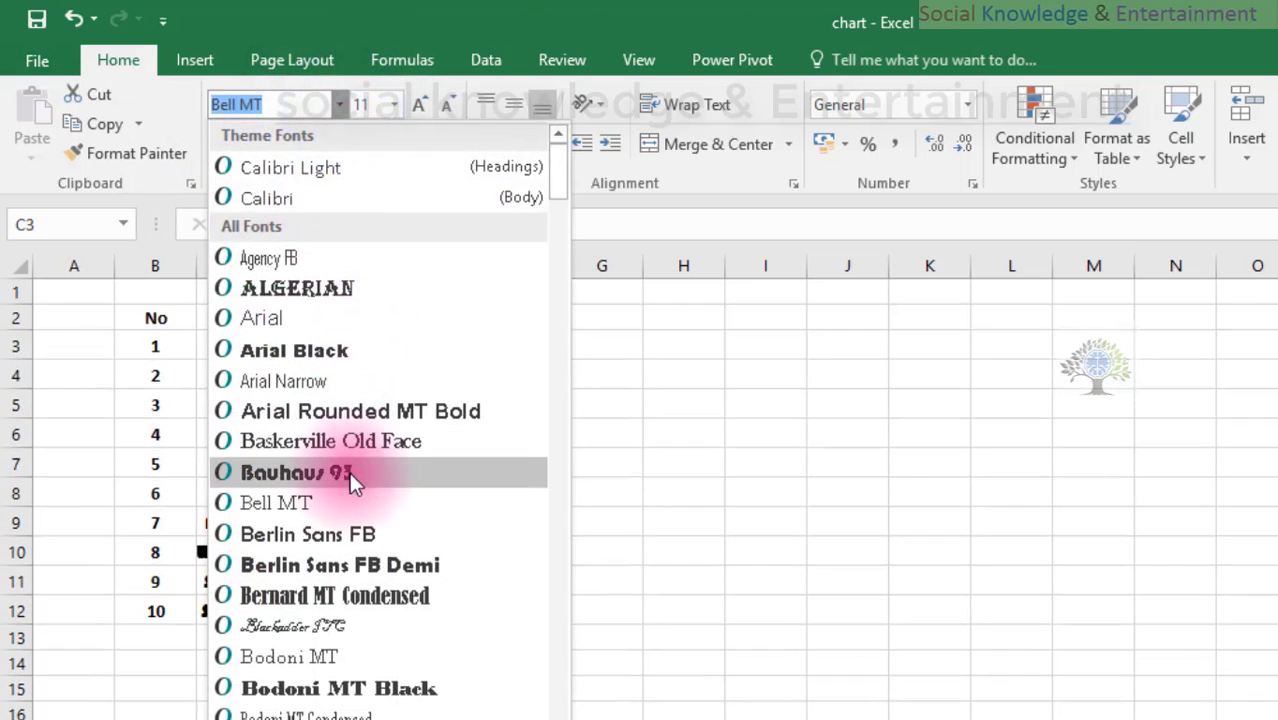
pyautogui.scroll(-1, 328, 402)
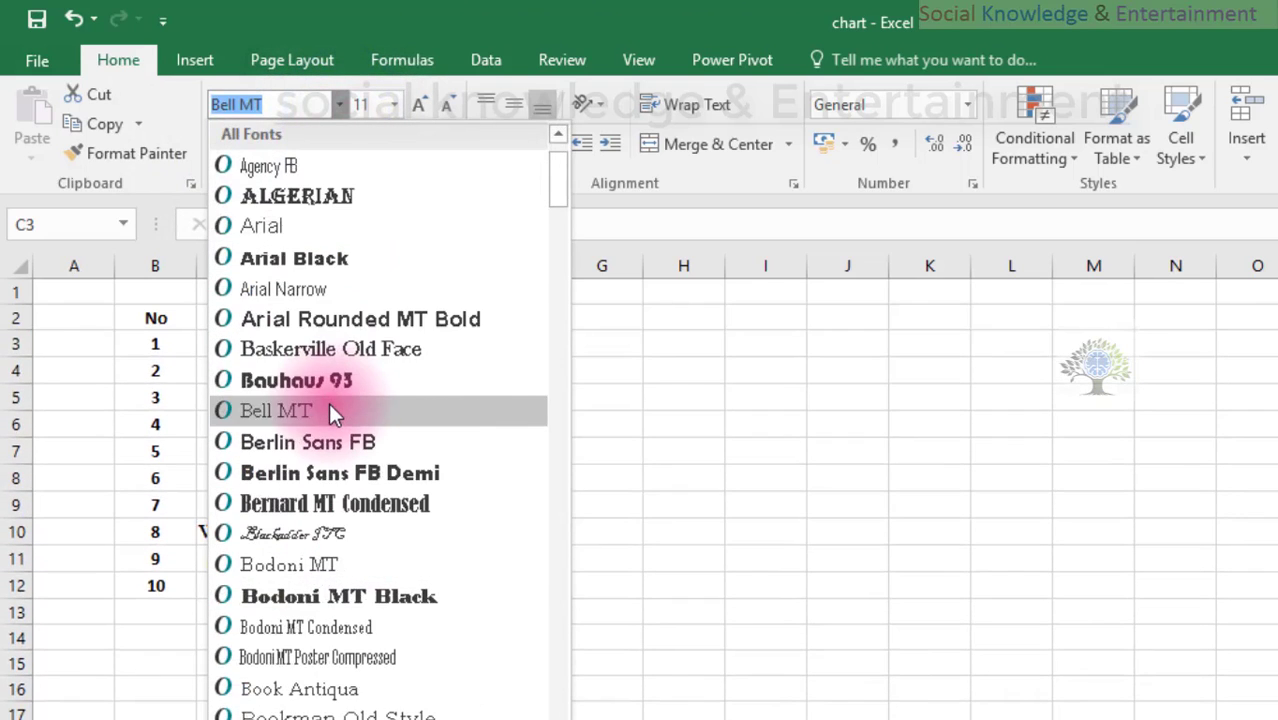
pyautogui.scroll(1, 300, 205)
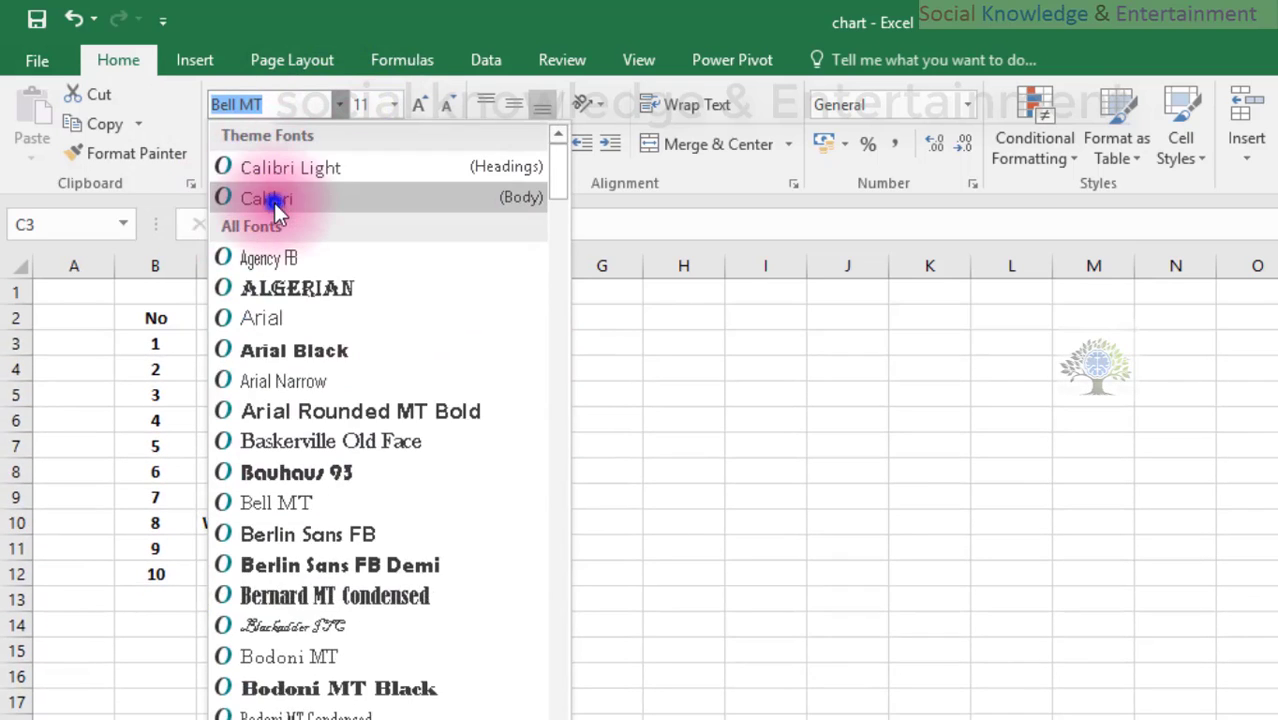
pyautogui.click(268, 200)
pyautogui.moveTo(155, 318); pyautogui.dragTo(481, 325)
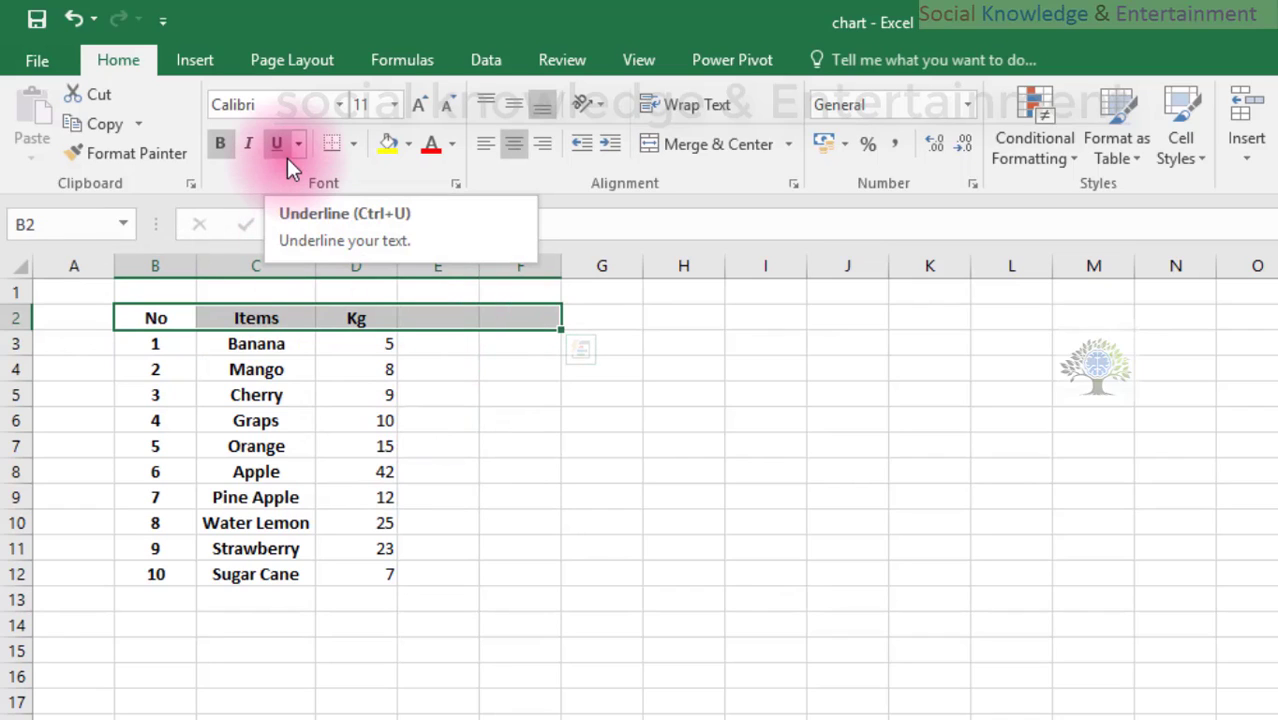
# Give the header row B2:F2 a yellow fill and All Borders
pyautogui.click(378, 144)
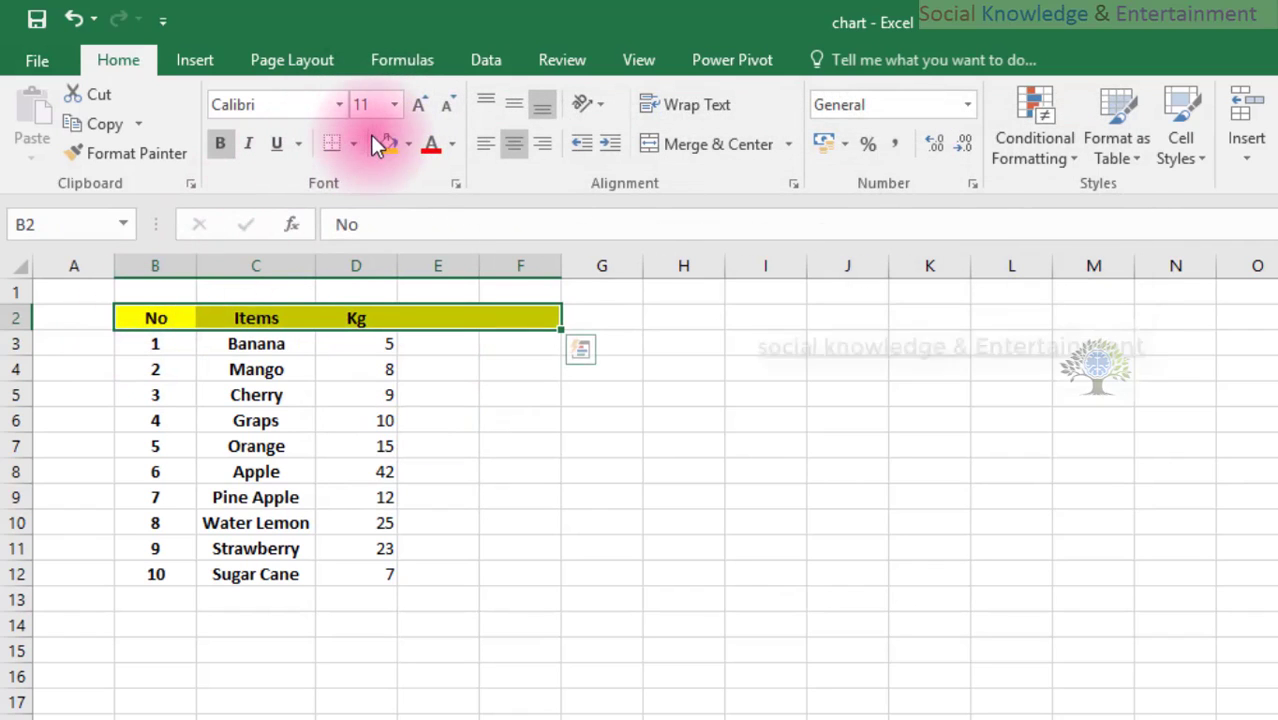
pyautogui.click(354, 144)
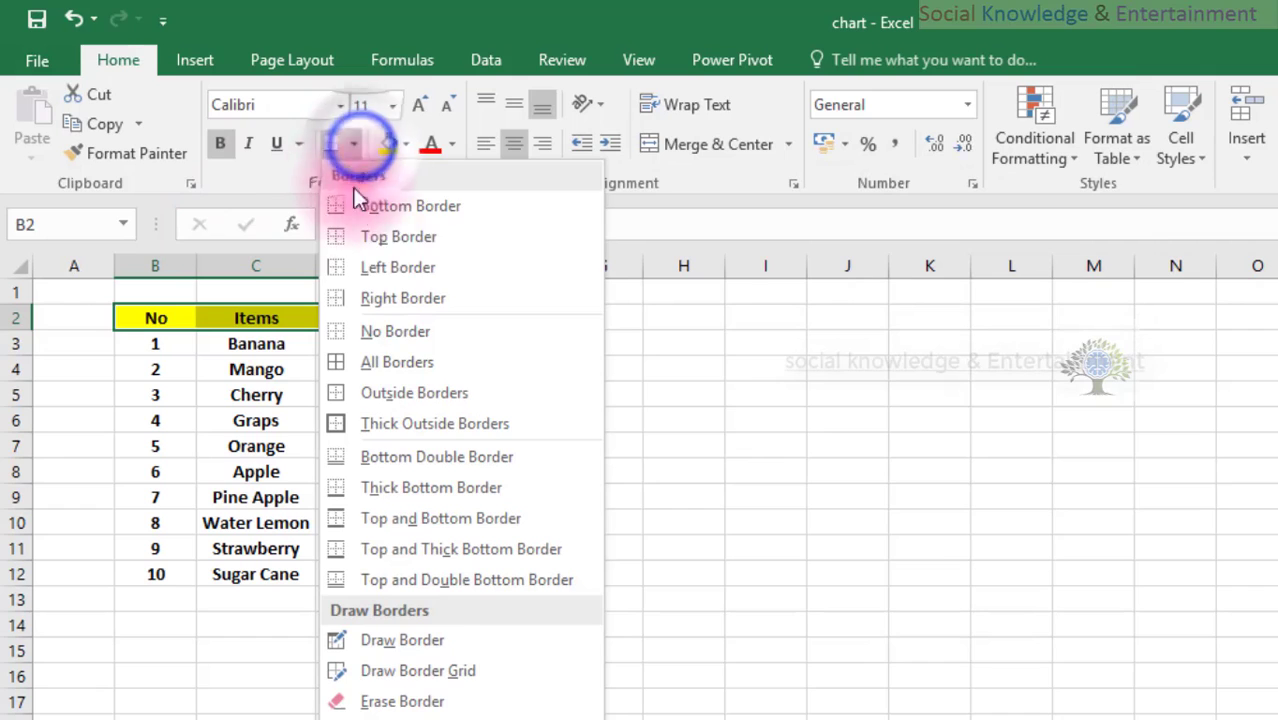
pyautogui.click(390, 360)
# Give the No column B2:B12 the same yellow fill and cell borders
pyautogui.moveTo(160, 318); pyautogui.dragTo(145, 566)
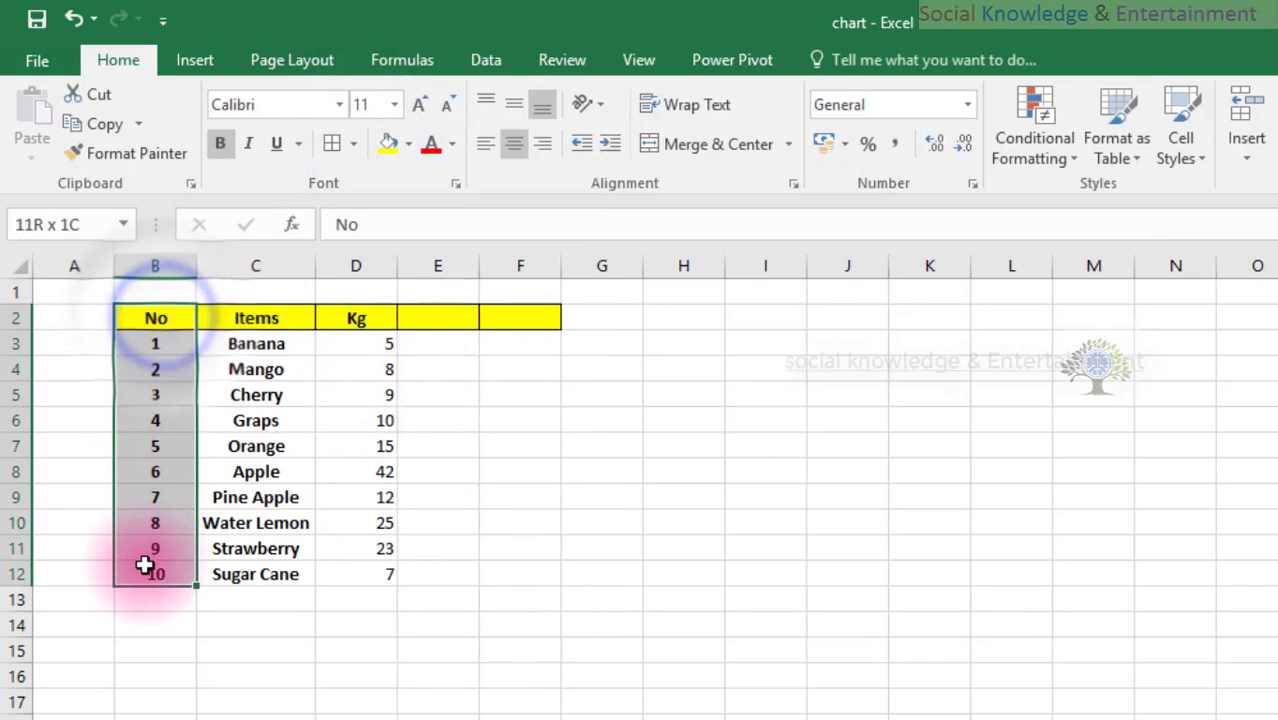
pyautogui.click(388, 148)
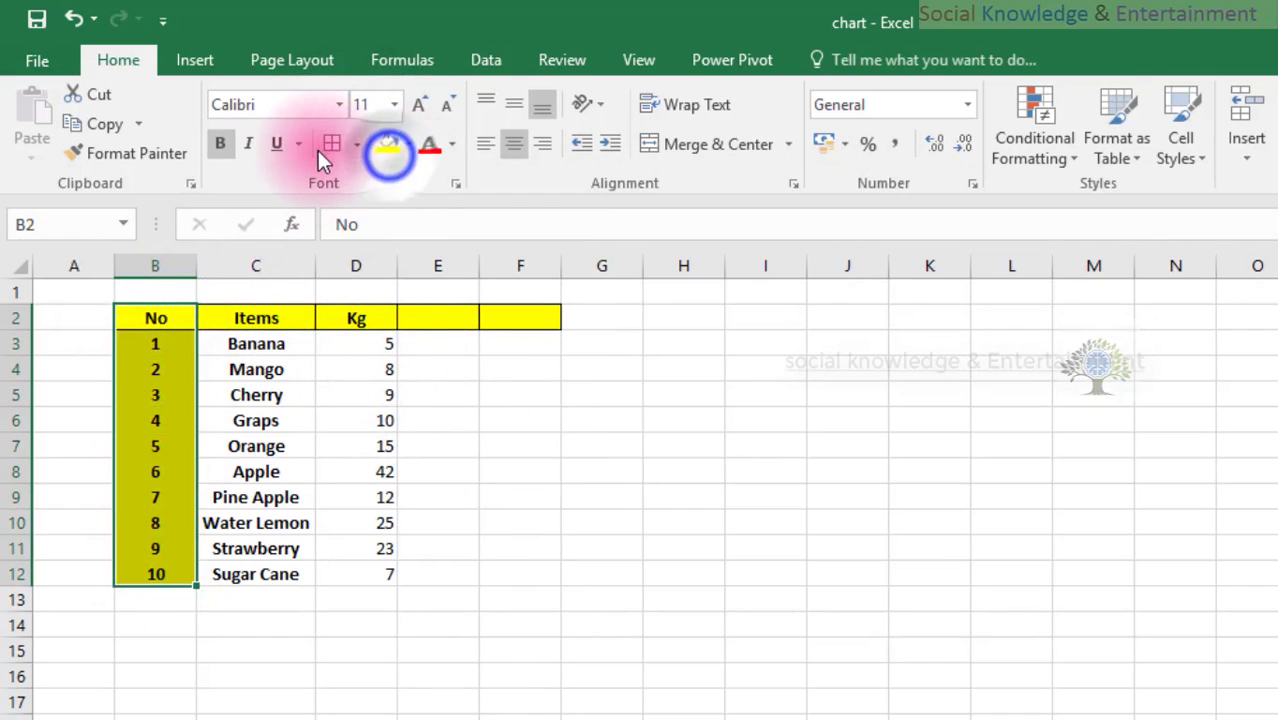
pyautogui.click(324, 144)
pyautogui.click(380, 368)
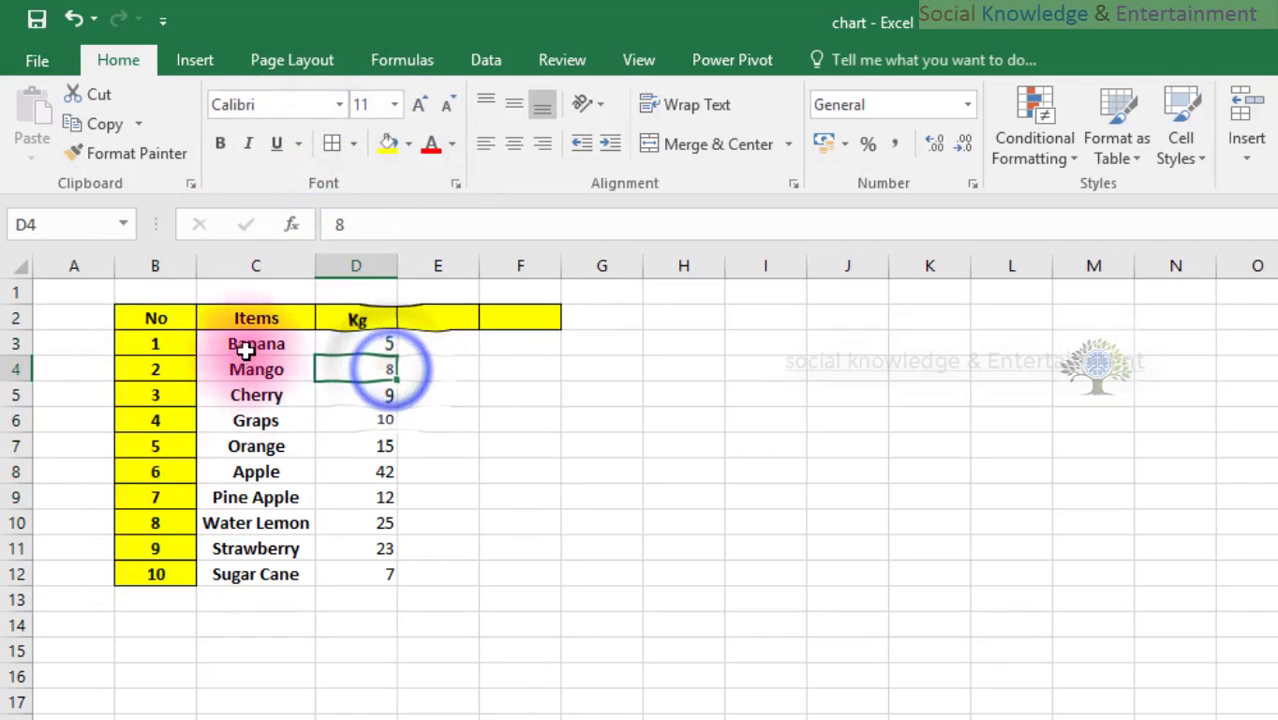
pyautogui.moveTo(246, 350); pyautogui.dragTo(496, 514)
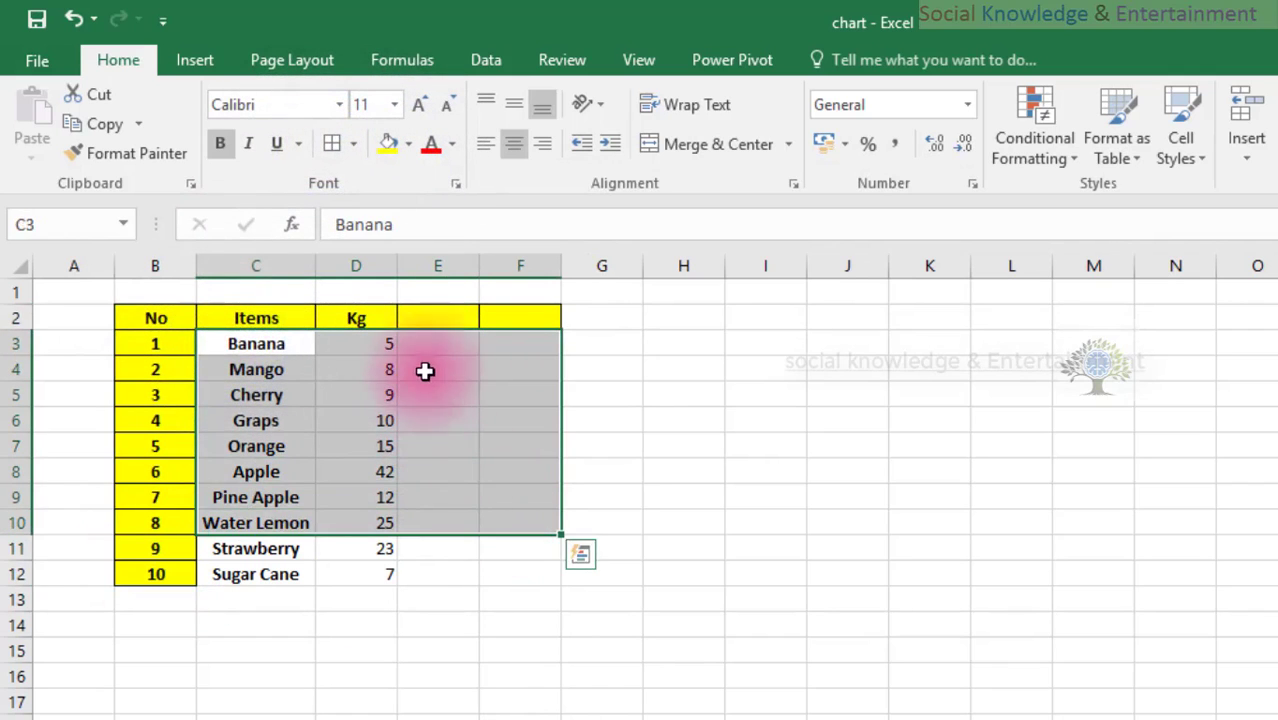
# Enter the 'Rs (Per Kg)' header in E2 and Banana's price 12 below it
pyautogui.click(433, 315)
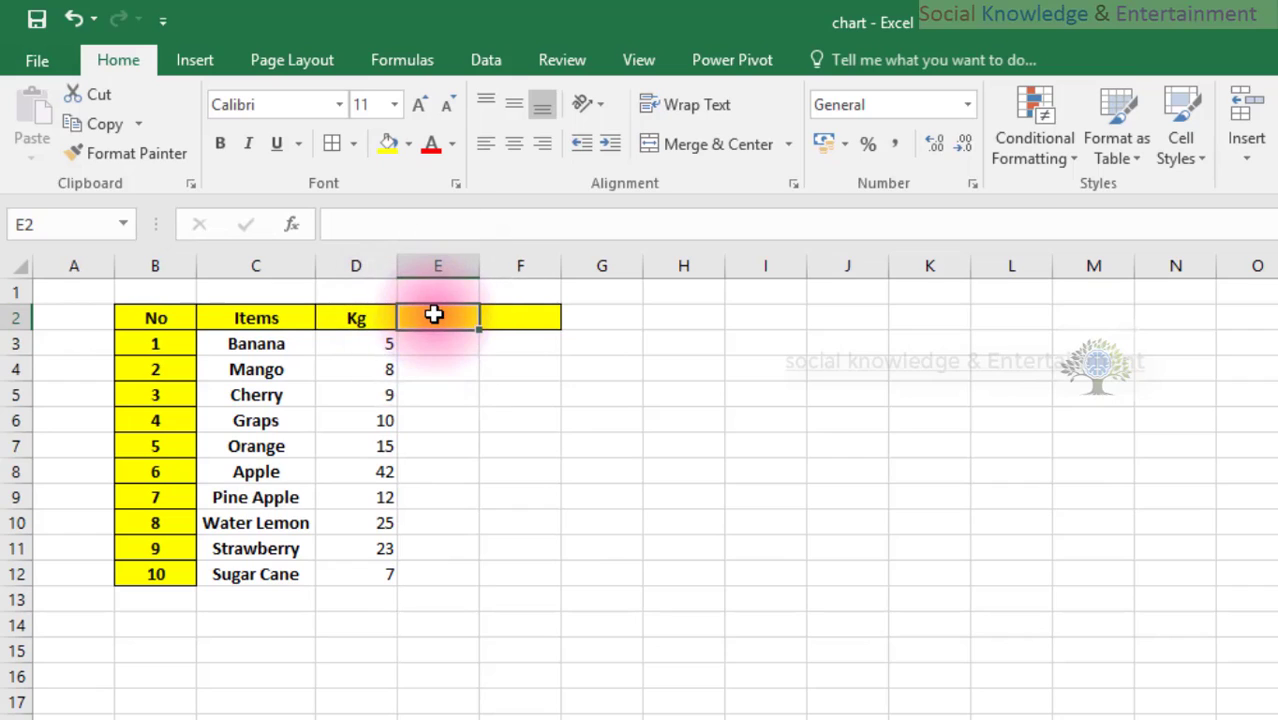
pyautogui.write('Rs')
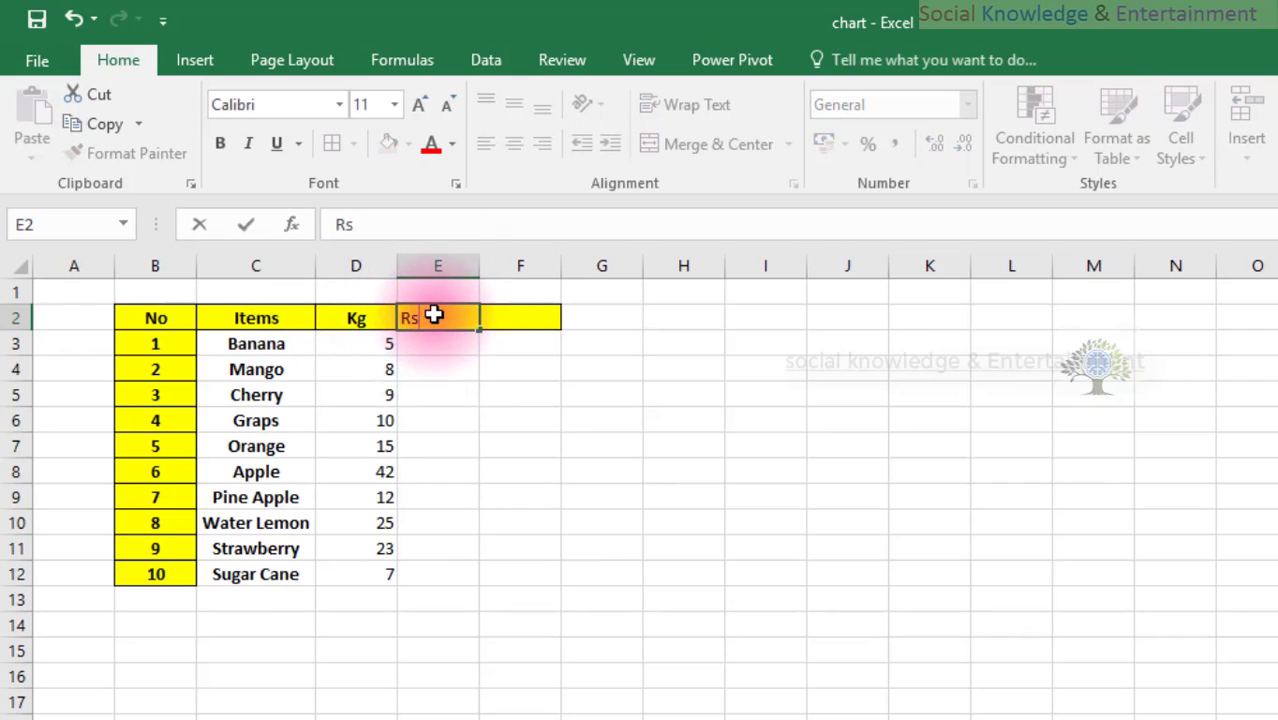
pyautogui.press('Return')
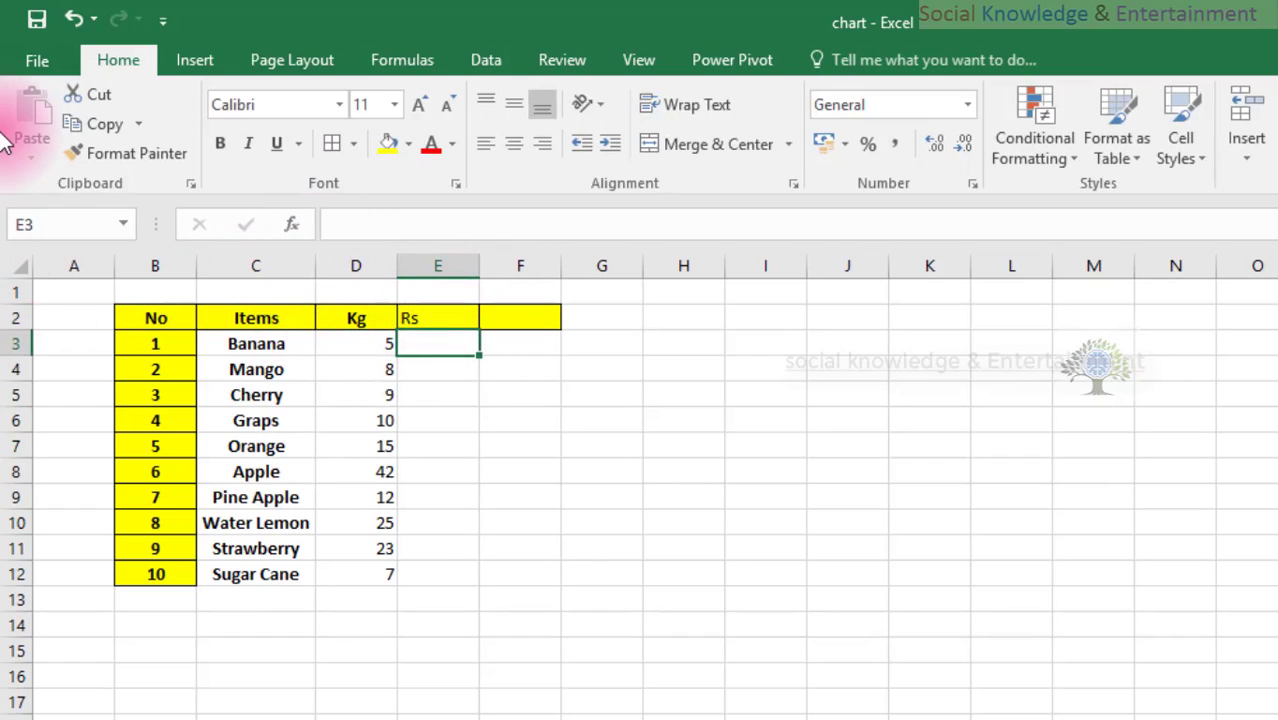
pyautogui.write('12')
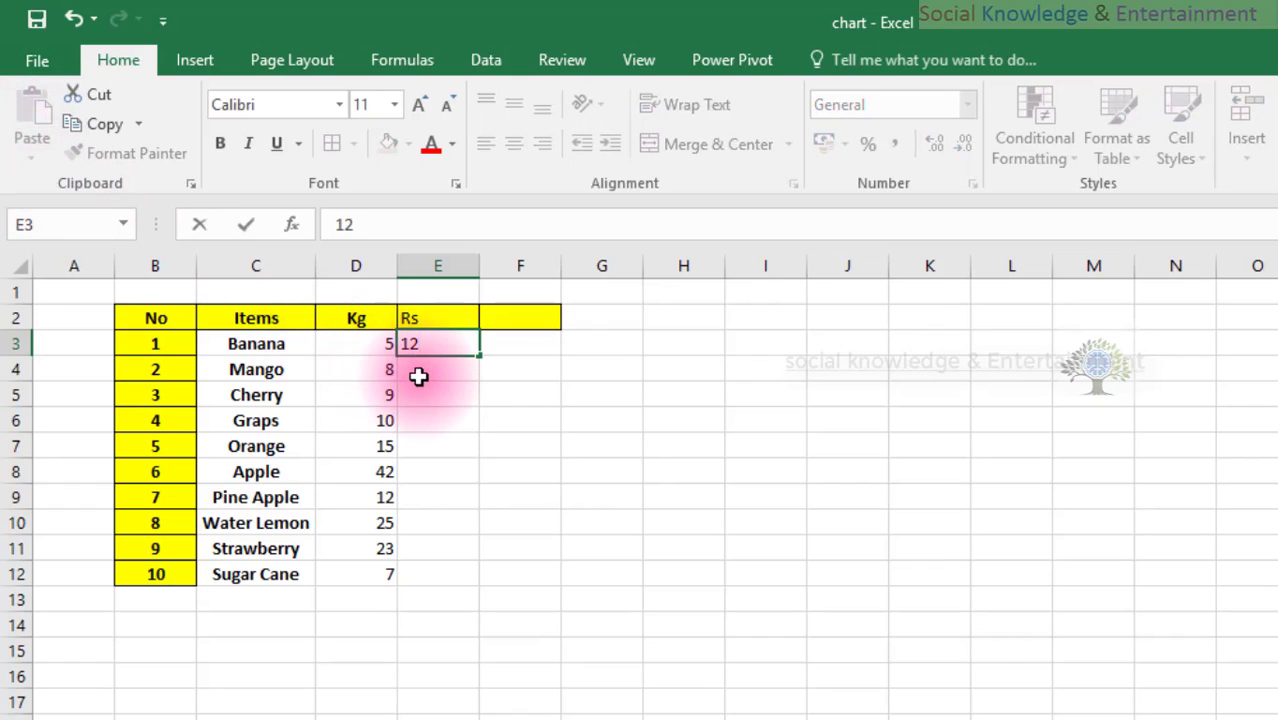
pyautogui.click(440, 316)
pyautogui.doubleClick(440, 316)
pyautogui.write('()')
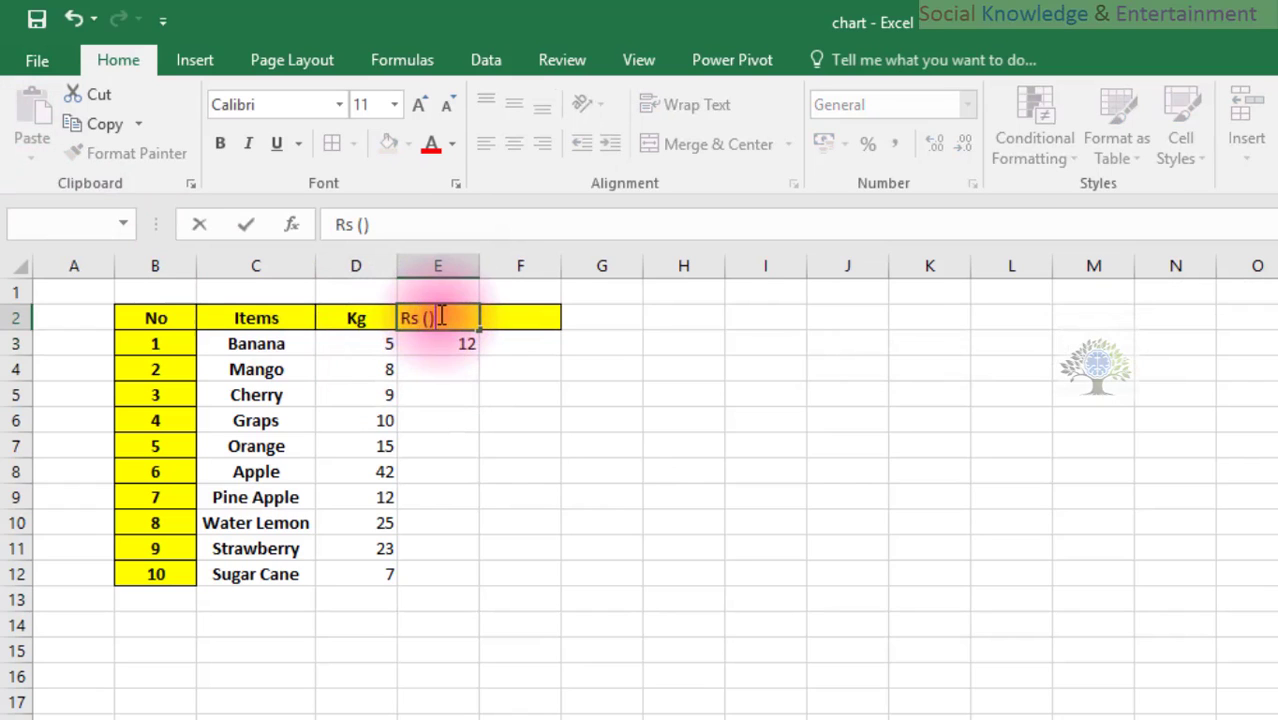
pyautogui.press('Left')
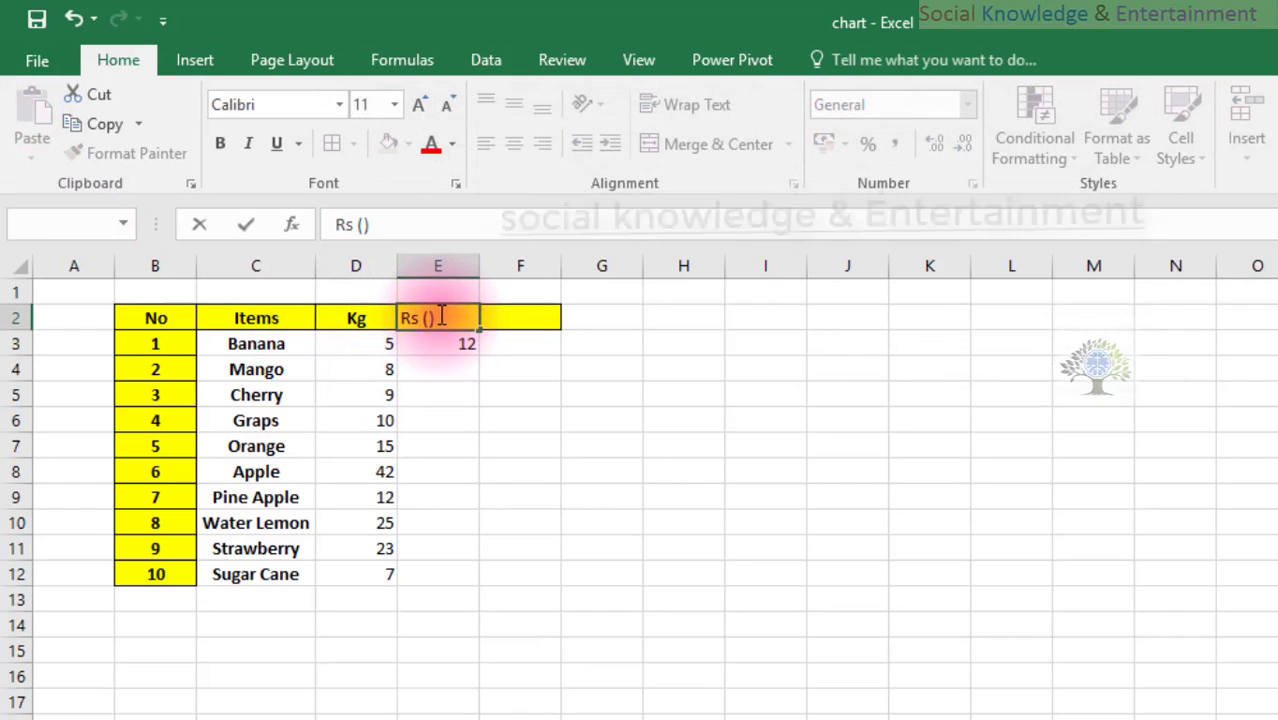
pyautogui.write('Per Kg')
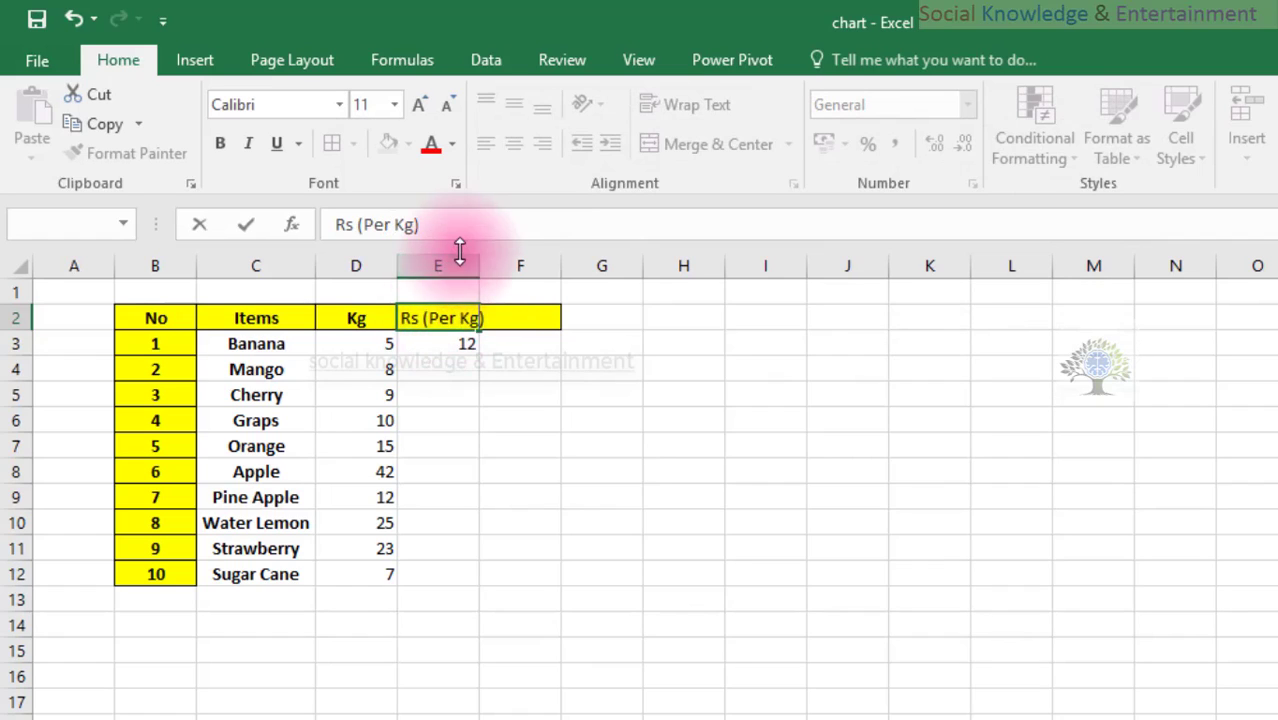
pyautogui.click(499, 421)
# Widen column E and make the Rs (Per Kg) header bold and centred
pyautogui.moveTo(476, 275); pyautogui.dragTo(503, 270)
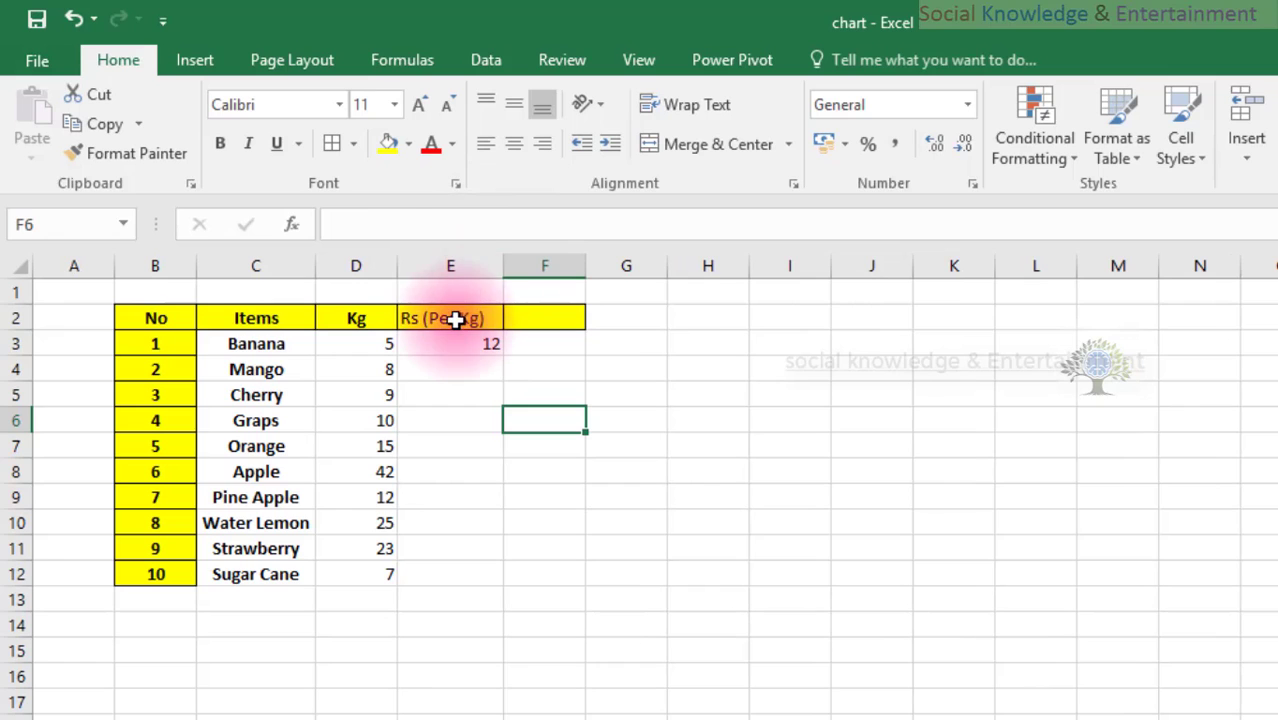
pyautogui.click(472, 316)
pyautogui.click(221, 143)
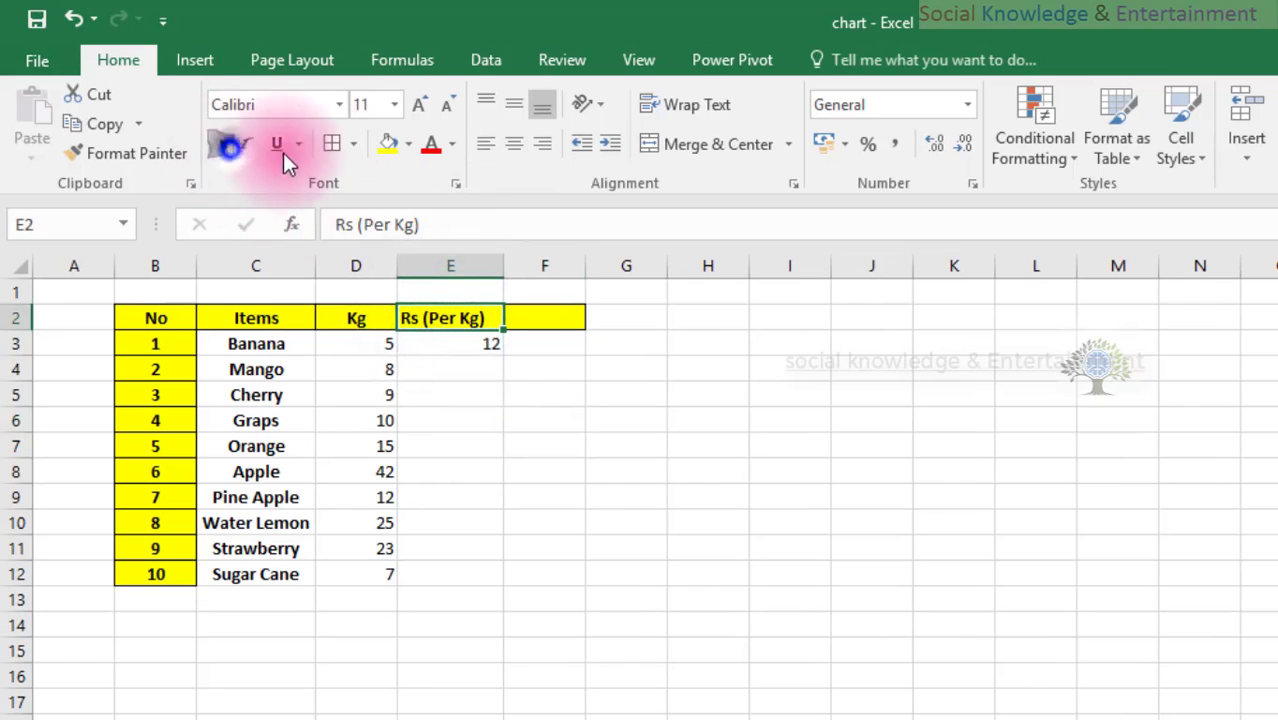
pyautogui.click(512, 143)
pyautogui.click(505, 471)
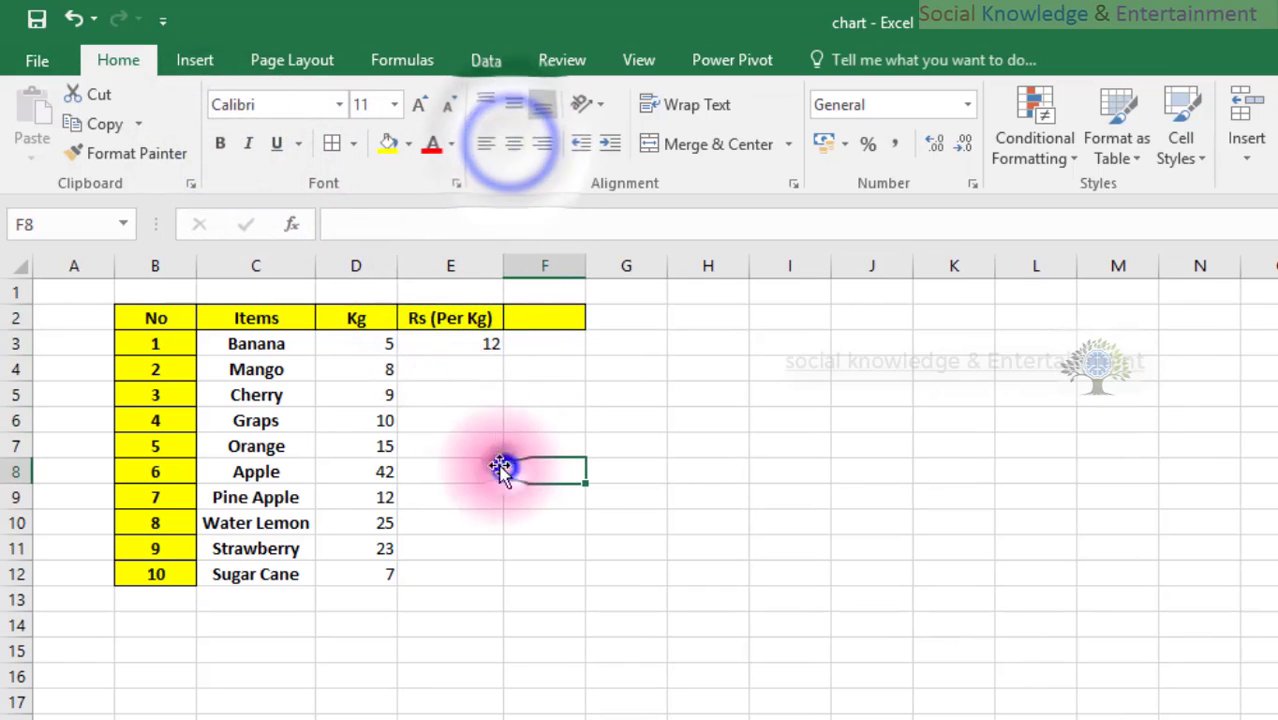
# Enter the remaining prices 42, 23, 52, 12, 25, 14, 22, 10, 7 in E4:E12
pyautogui.click(441, 372)
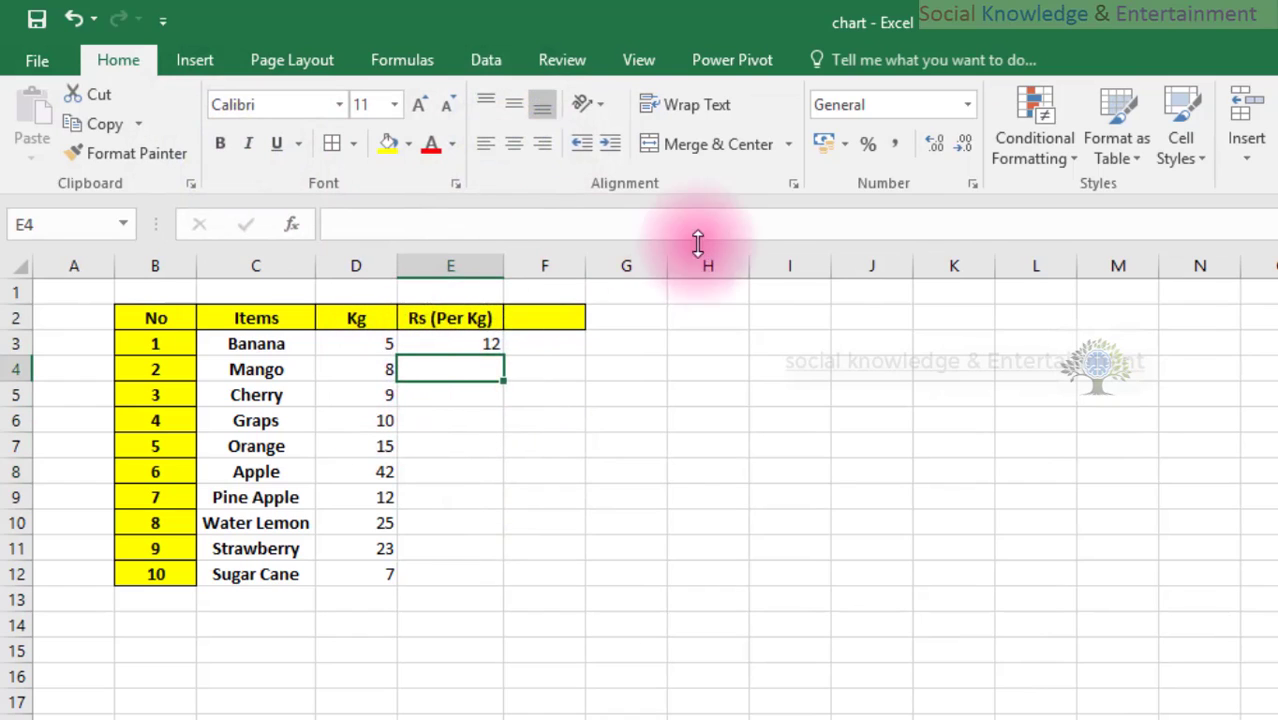
pyautogui.click(968, 105)
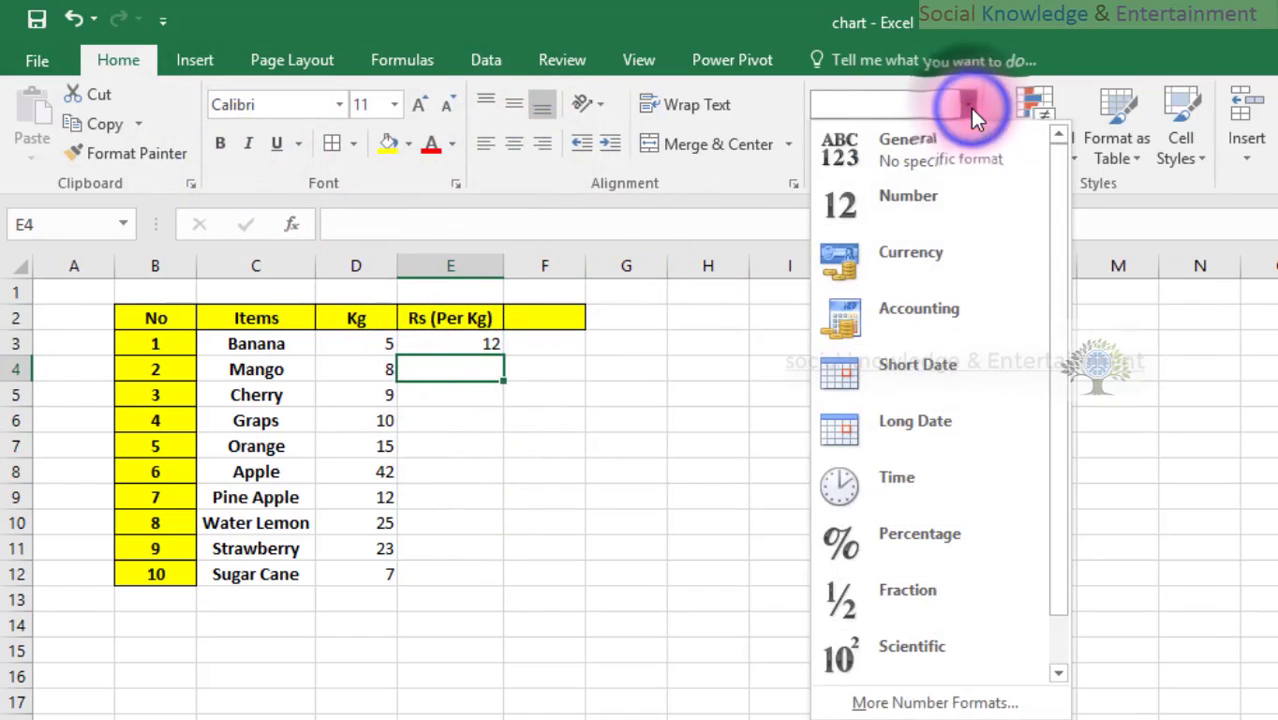
pyautogui.click(455, 346)
pyautogui.click(455, 344)
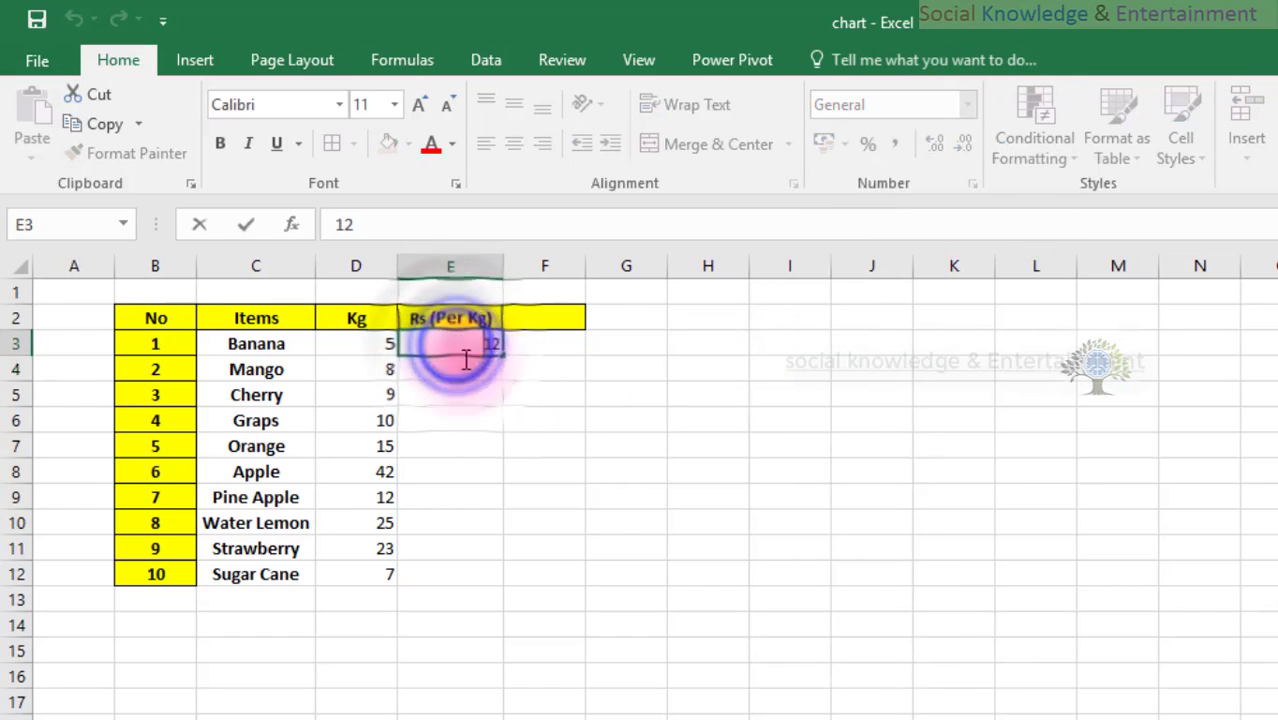
pyautogui.click(470, 419)
pyautogui.click(473, 369)
pyautogui.write('4')
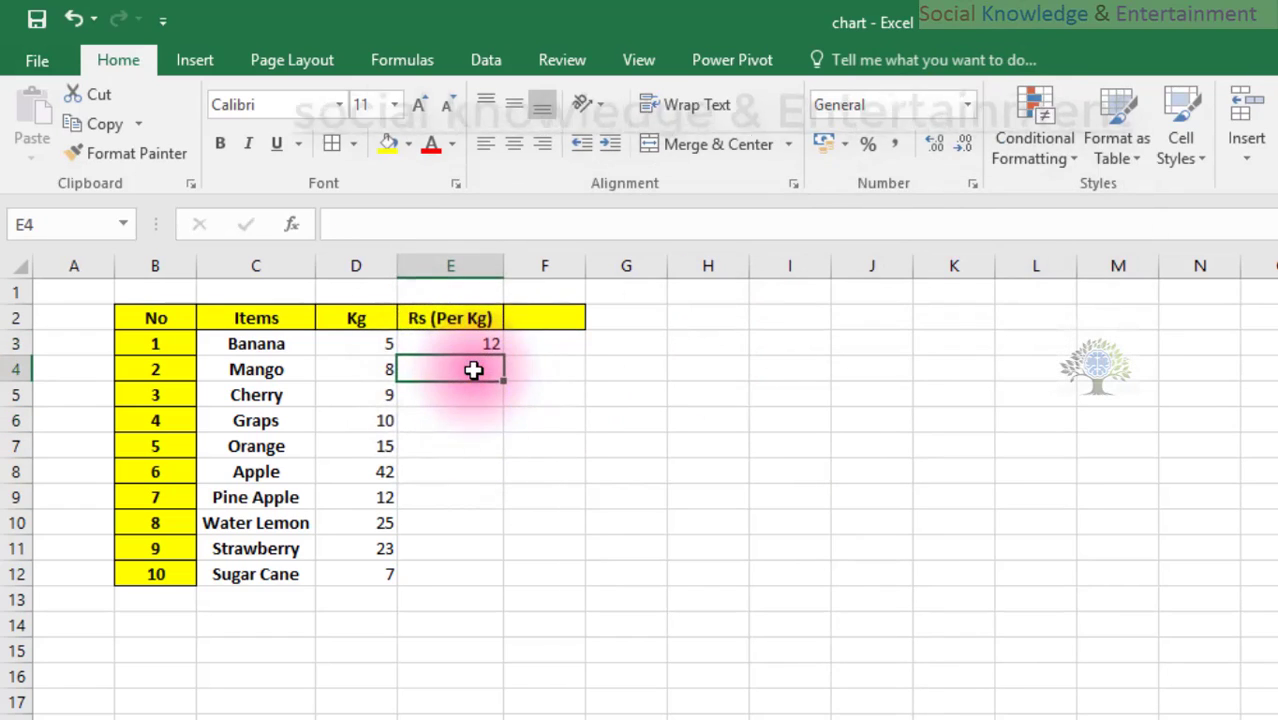
pyautogui.write('2')
pyautogui.press('Return')
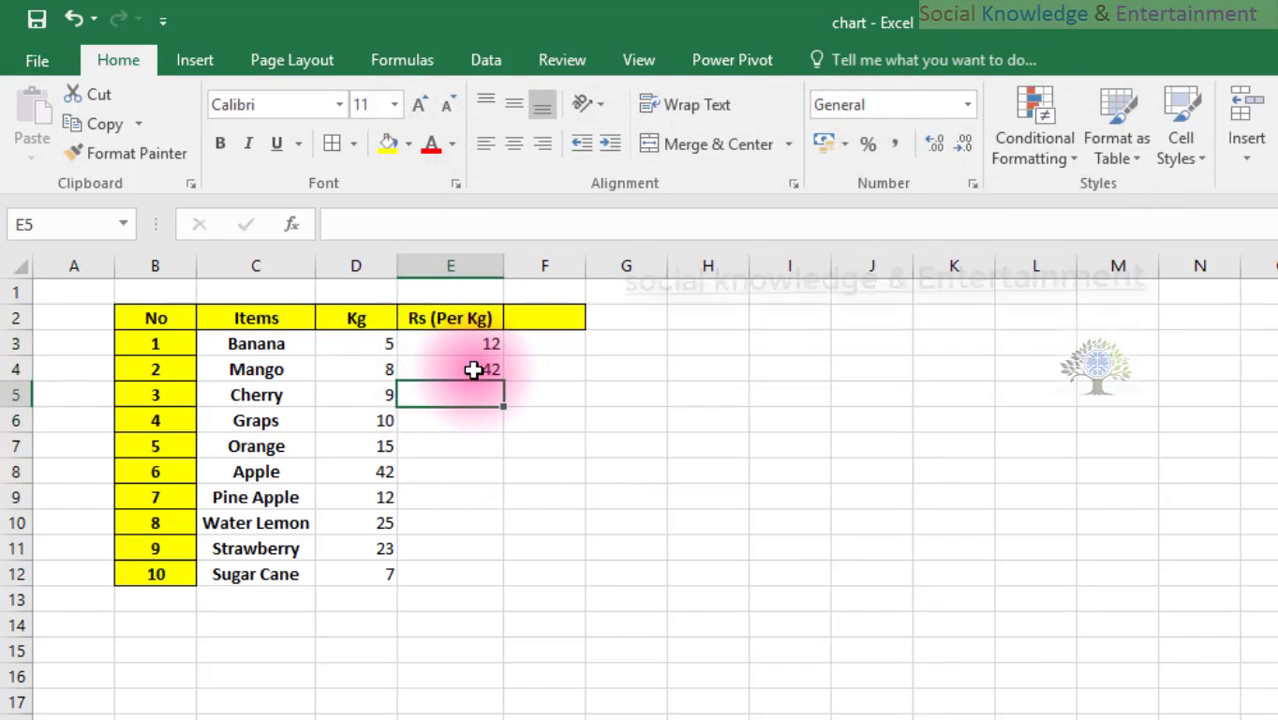
pyautogui.write('23')
pyautogui.press('Return')
pyautogui.write('52')
pyautogui.press('Return')
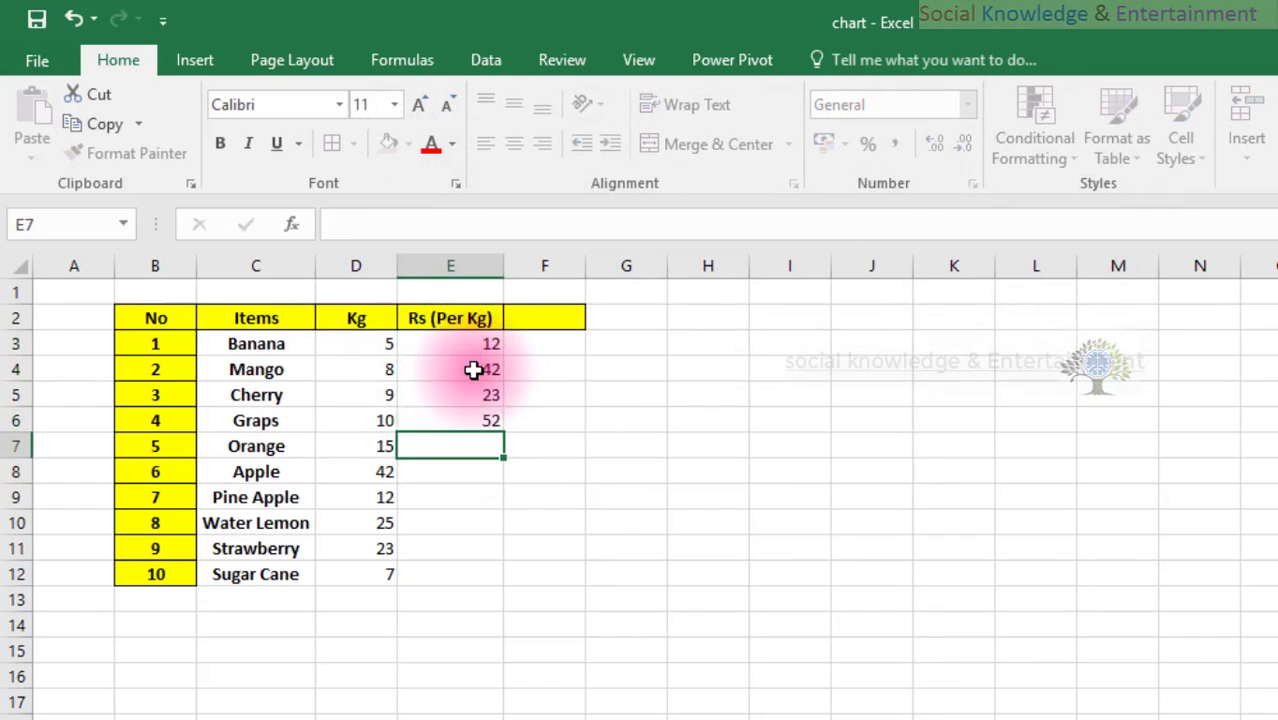
pyautogui.write('12')
pyautogui.press('Return')
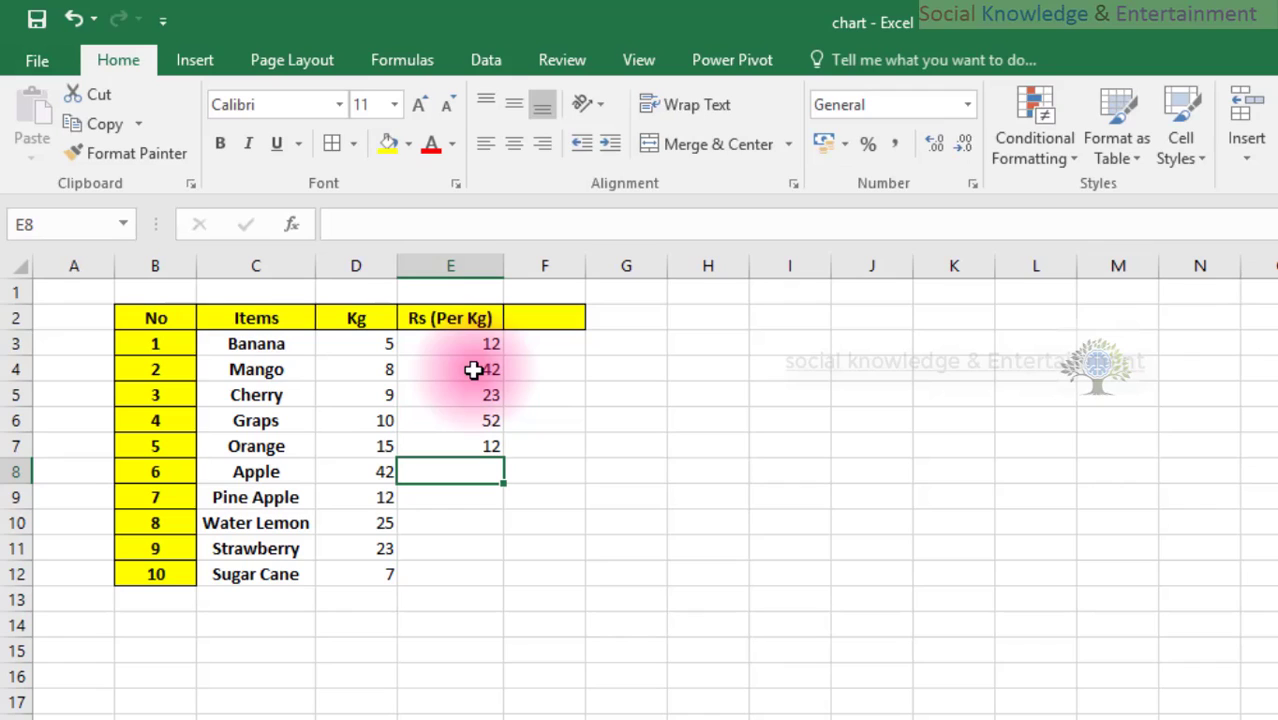
pyautogui.write('25')
pyautogui.press('Return')
pyautogui.write('14')
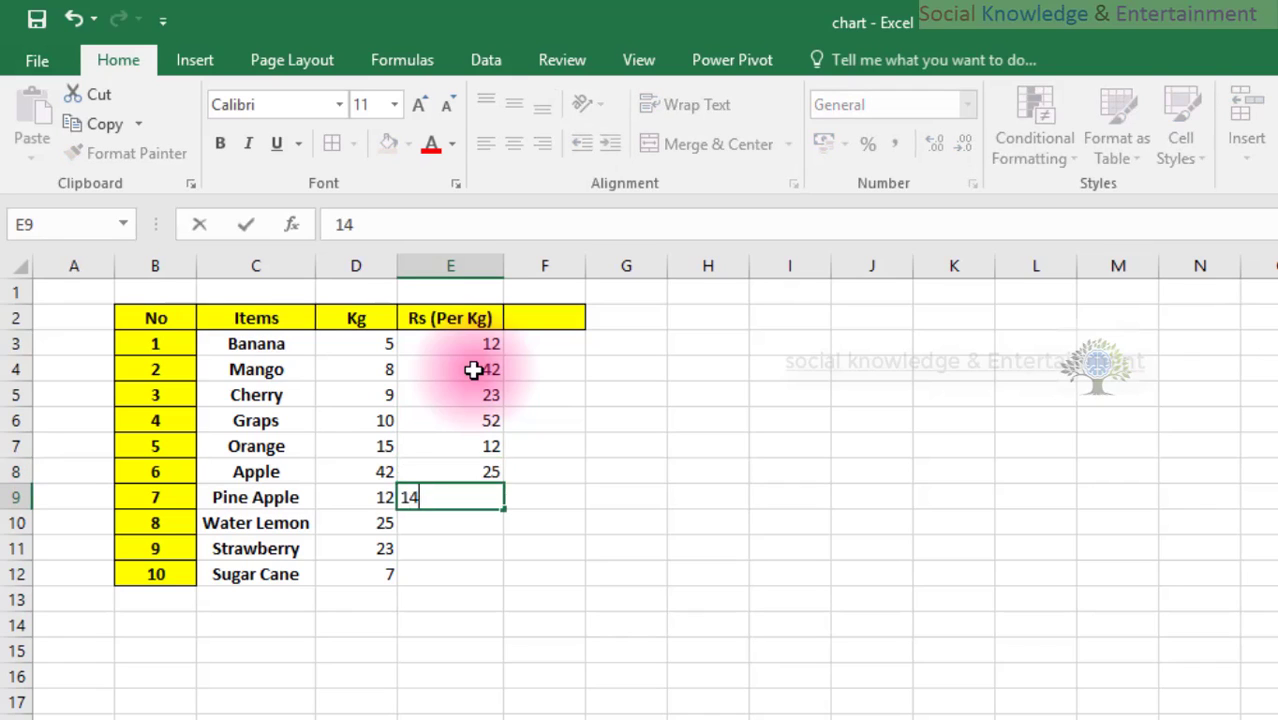
pyautogui.press('Return')
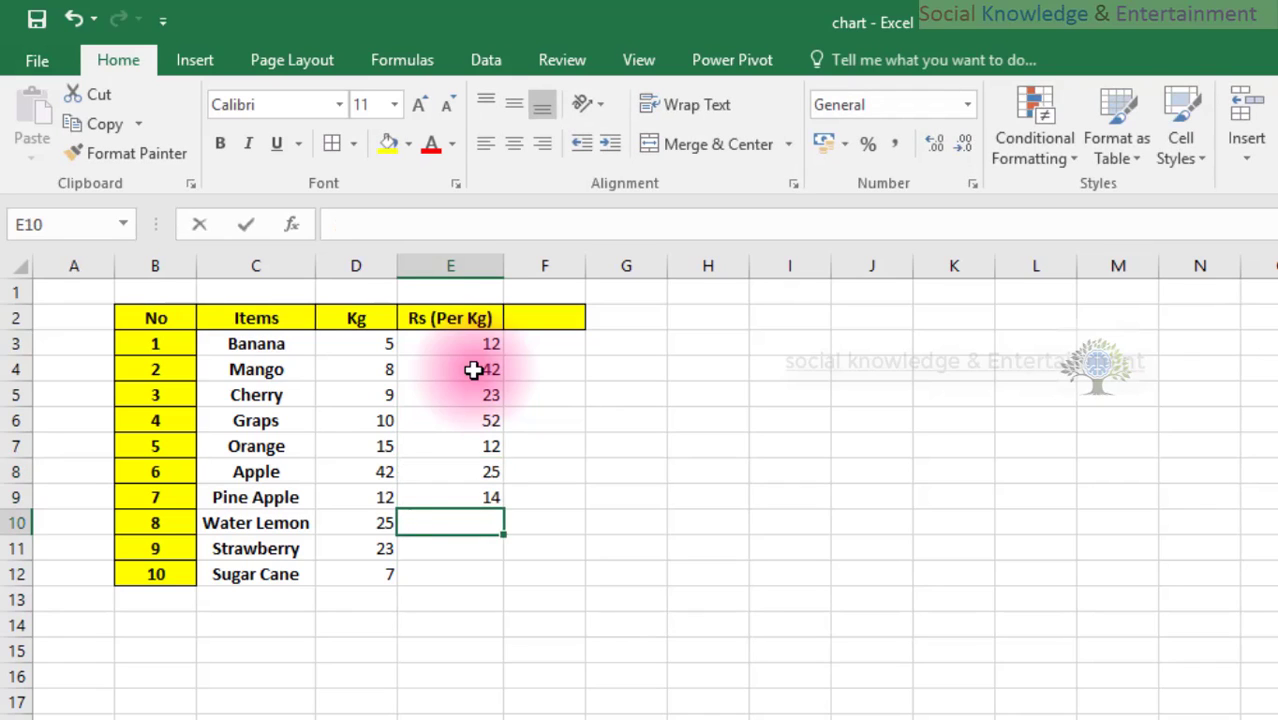
pyautogui.write('22')
pyautogui.press('Return')
pyautogui.write('10')
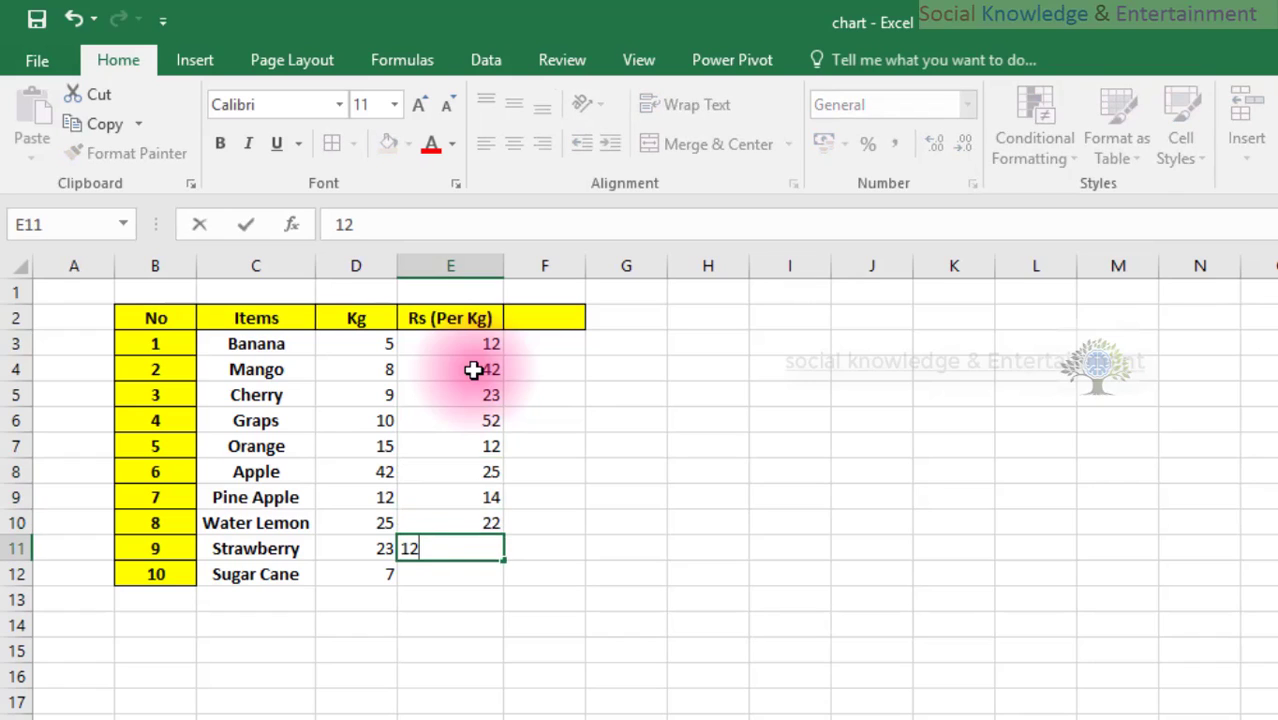
pyautogui.press('Return')
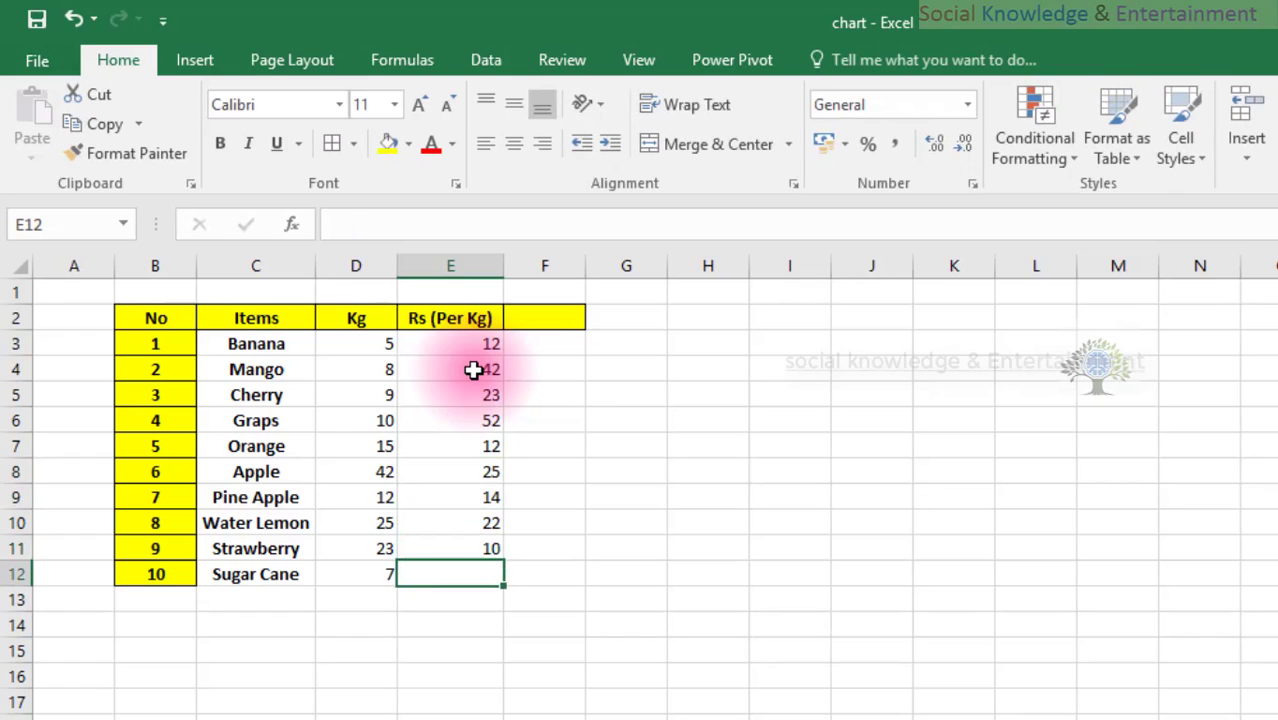
pyautogui.write('7')
pyautogui.press('Return')
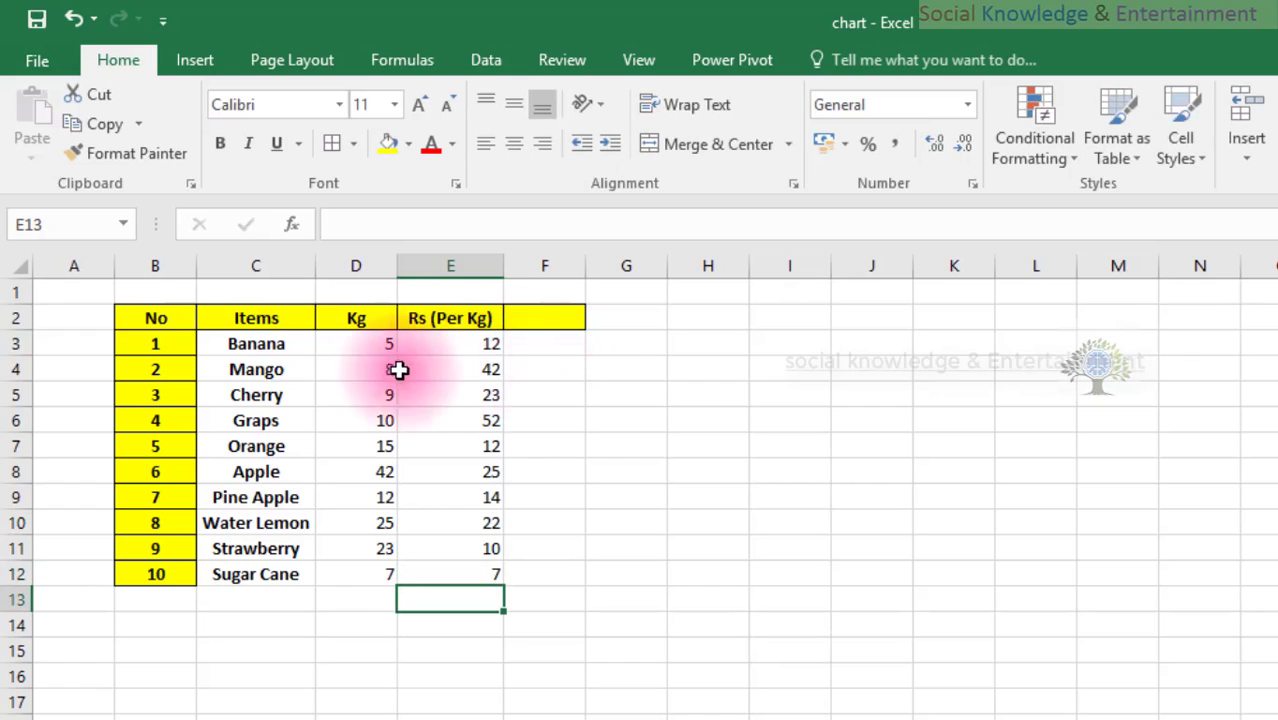
# Type 'Total' in F2 and make it bold and centred
pyautogui.click(524, 328)
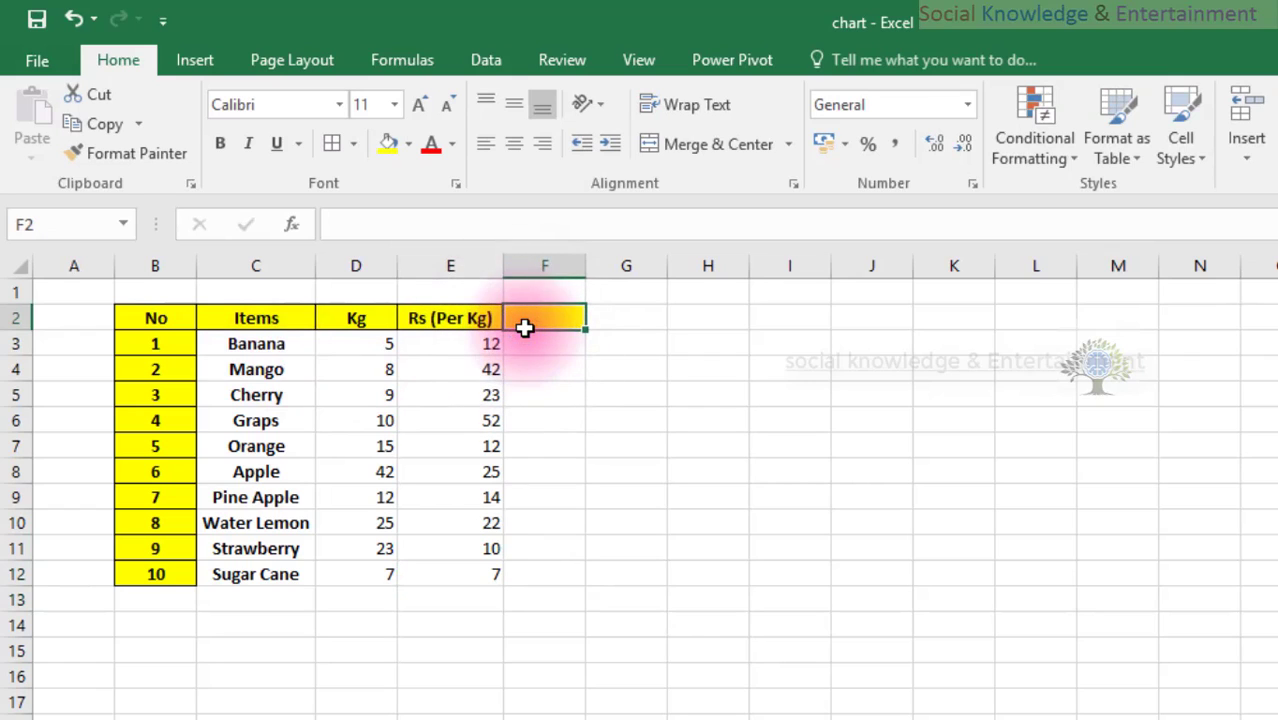
pyautogui.write('Total')
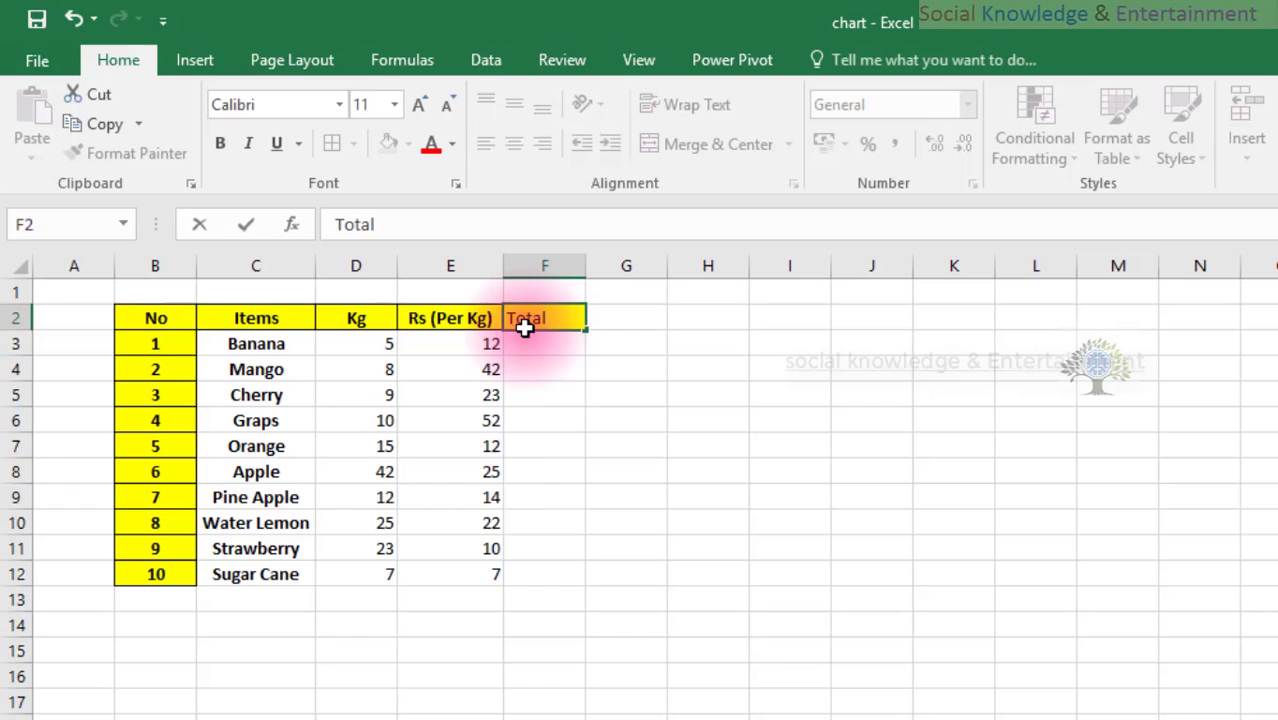
pyautogui.click(490, 468)
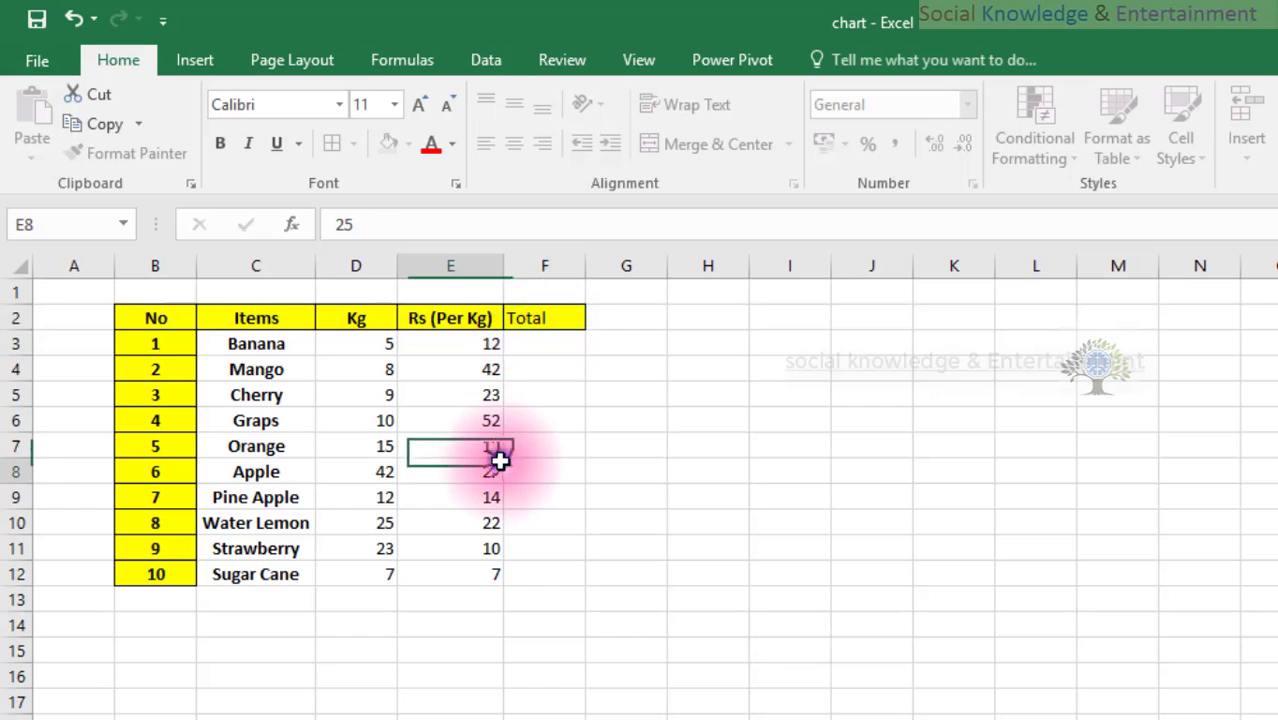
pyautogui.click(565, 318)
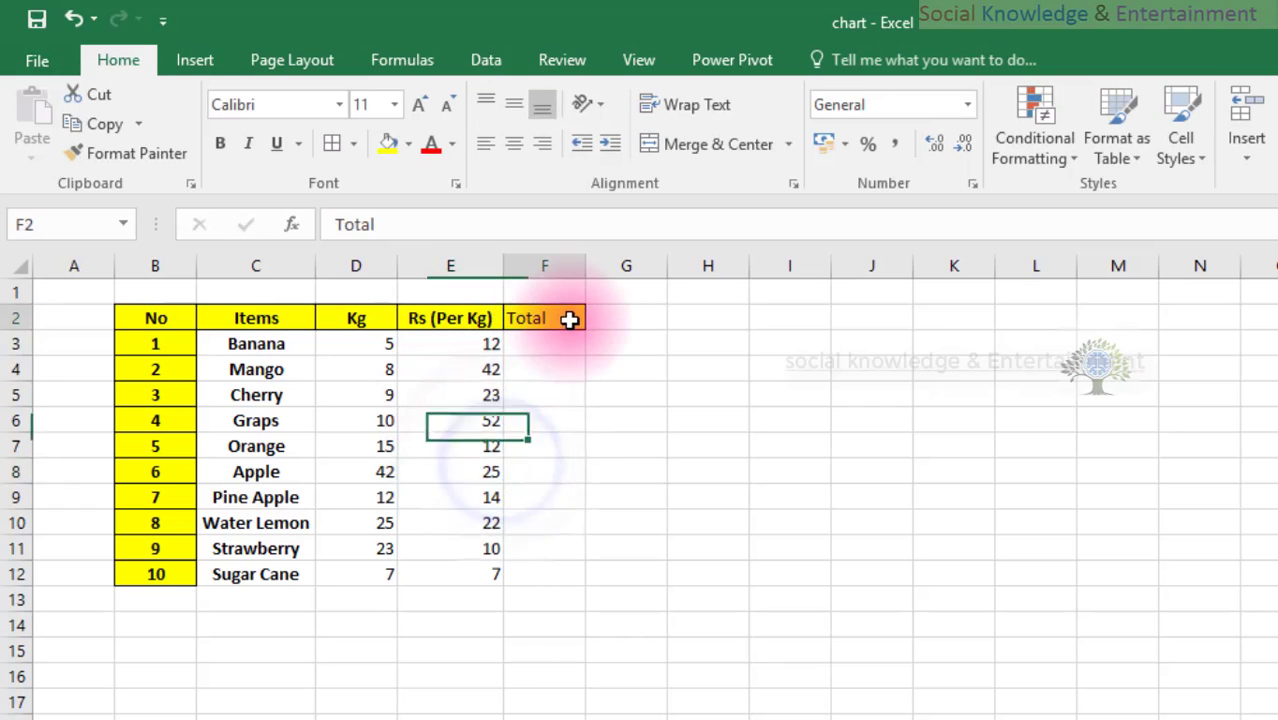
pyautogui.click(230, 142)
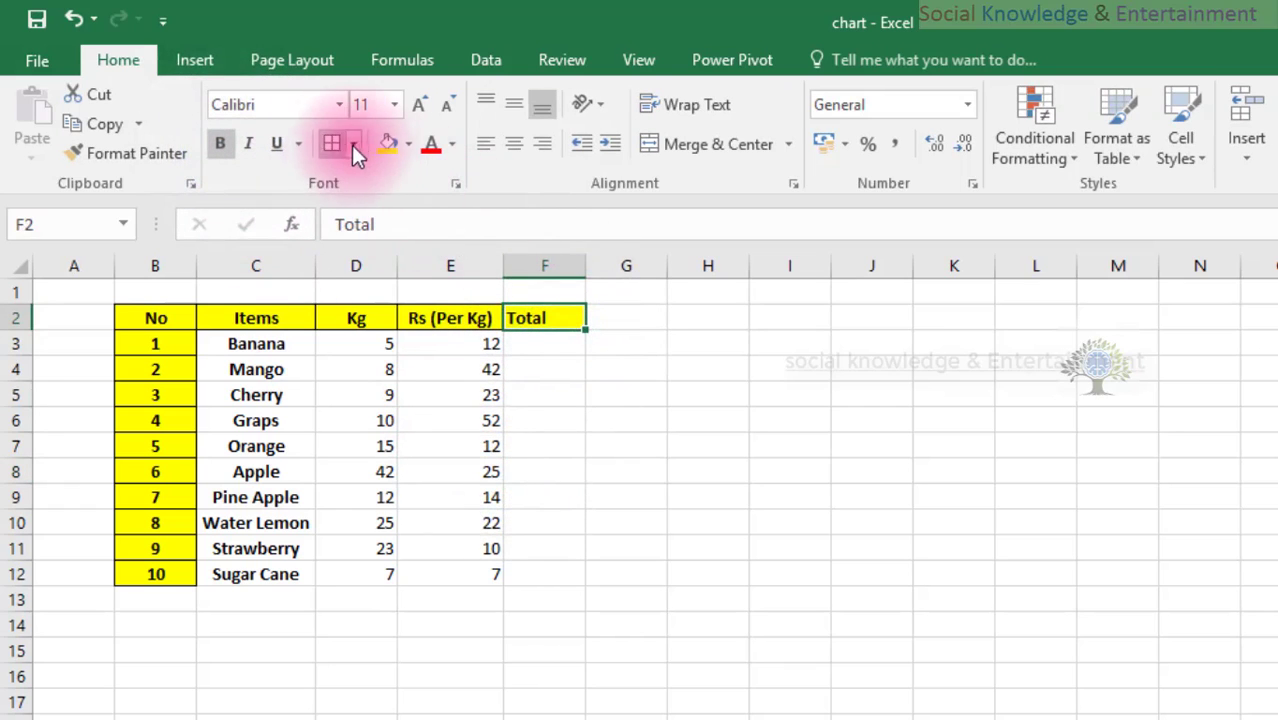
pyautogui.click(503, 143)
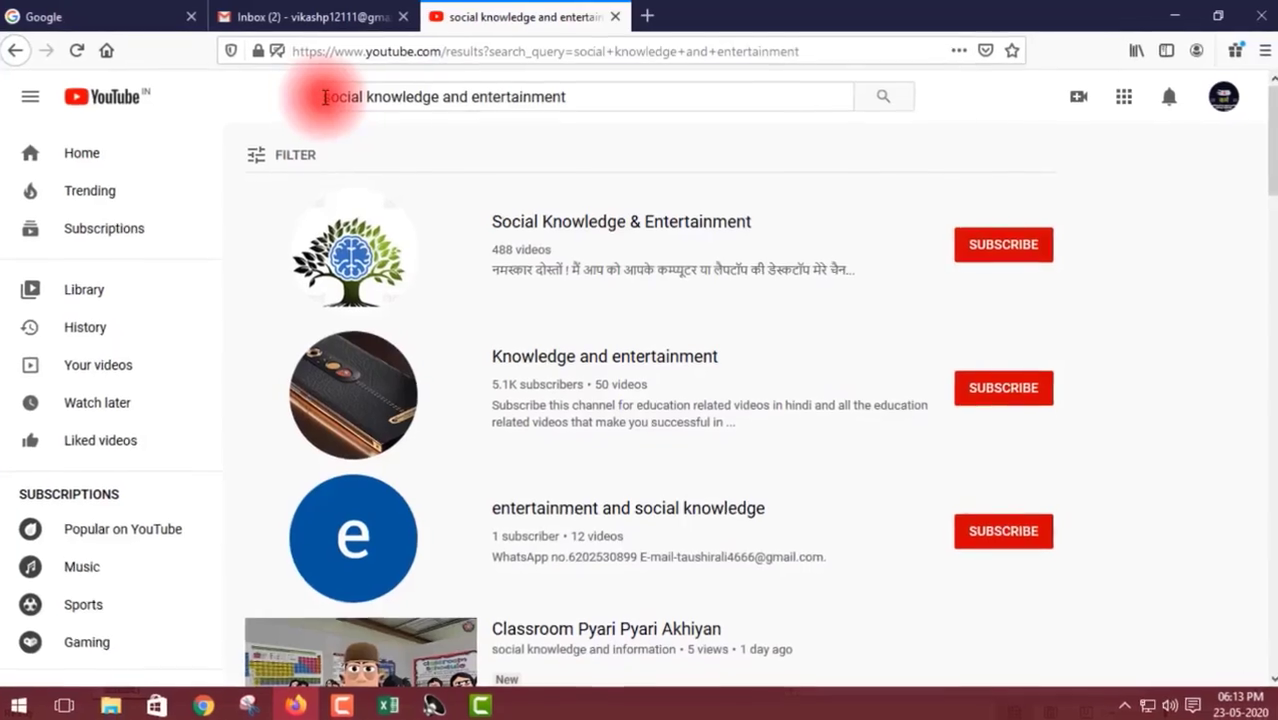
# Open the Social Knowledge & Entertainment channel from the YouTube search results
pyautogui.moveTo(314, 100); pyautogui.dragTo(575, 99)
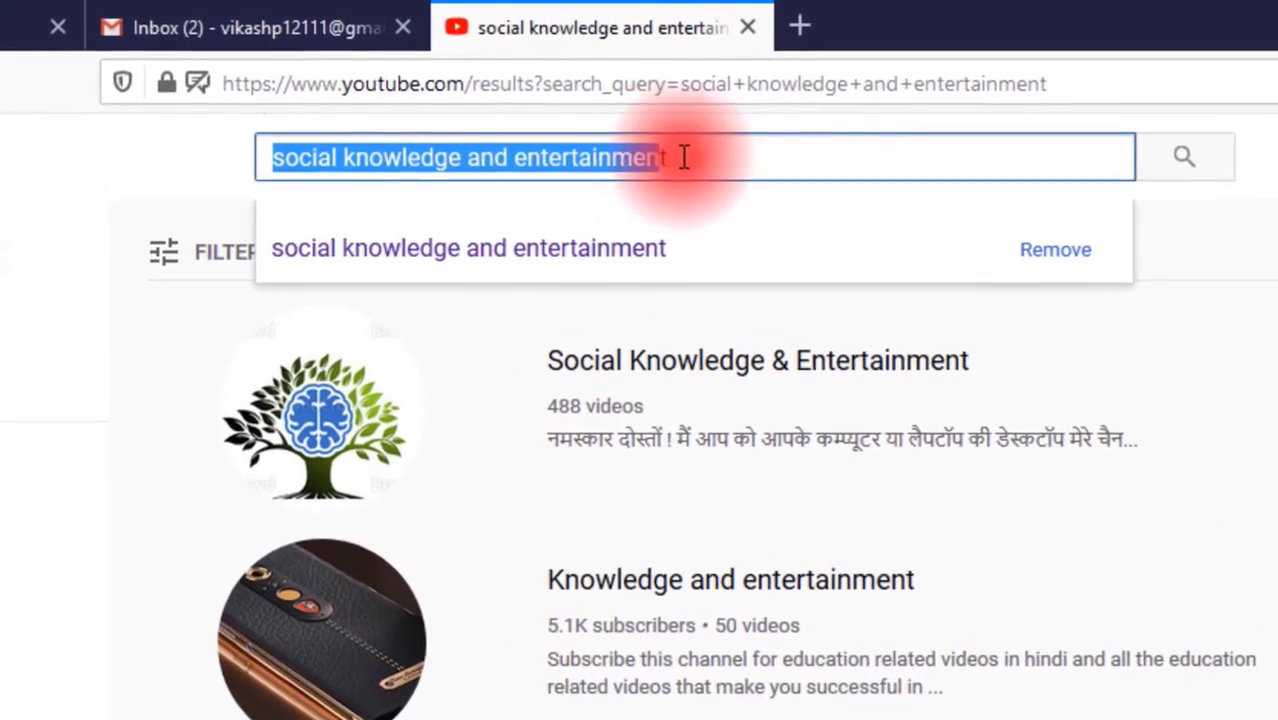
pyautogui.click(581, 99)
pyautogui.moveTo(696, 157); pyautogui.dragTo(245, 160)
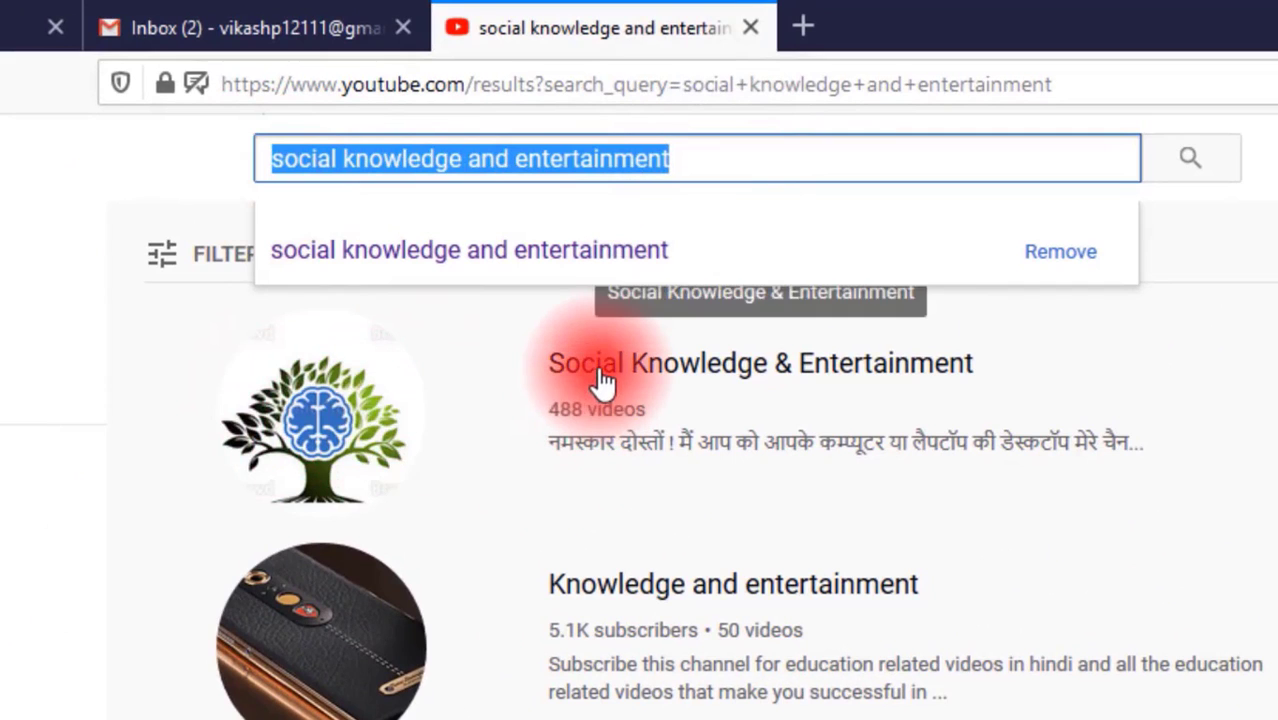
pyautogui.click(411, 376)
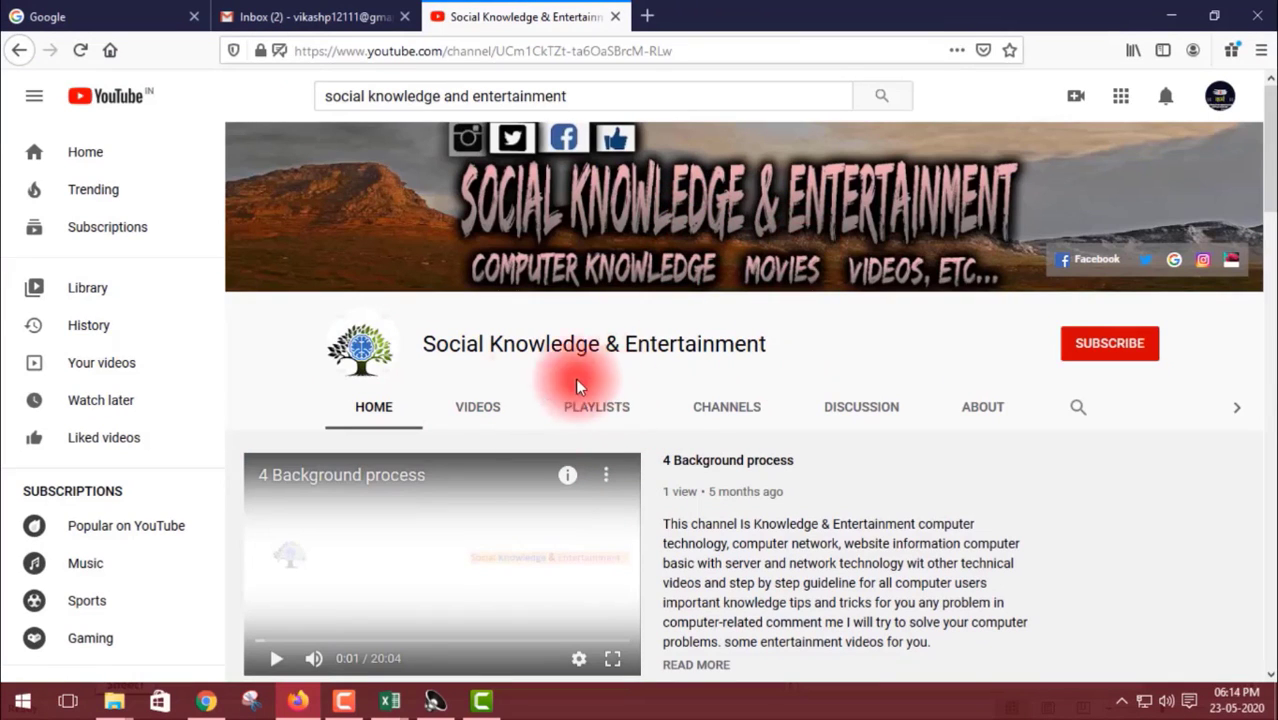
# Subscribe to the channel and set its bell notifications to All
pyautogui.scroll(-2, 530, 327)
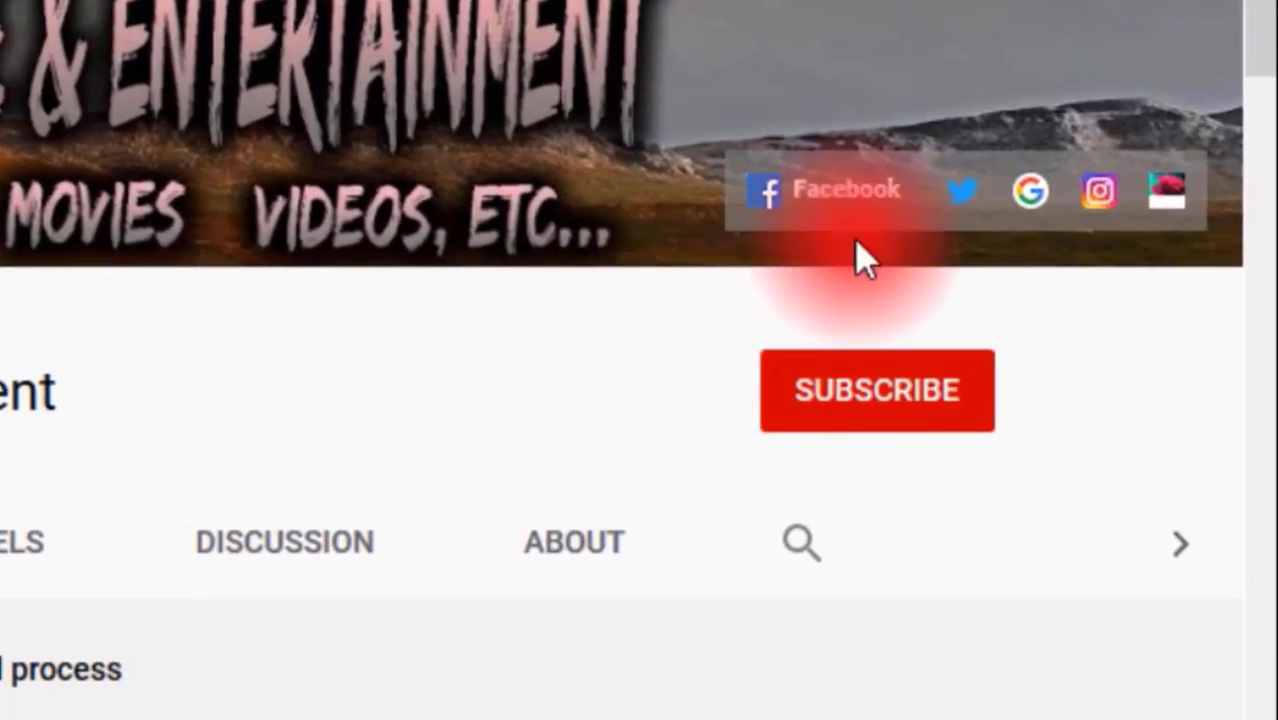
pyautogui.click(914, 412)
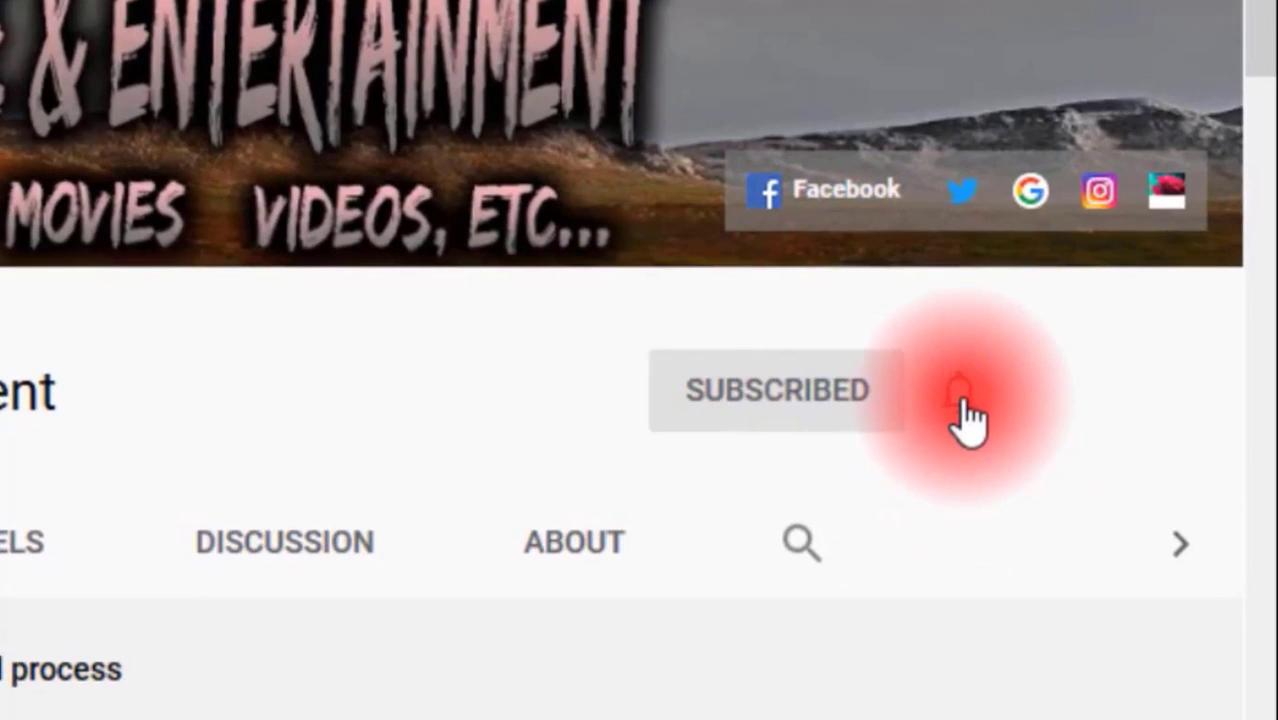
pyautogui.click(960, 400)
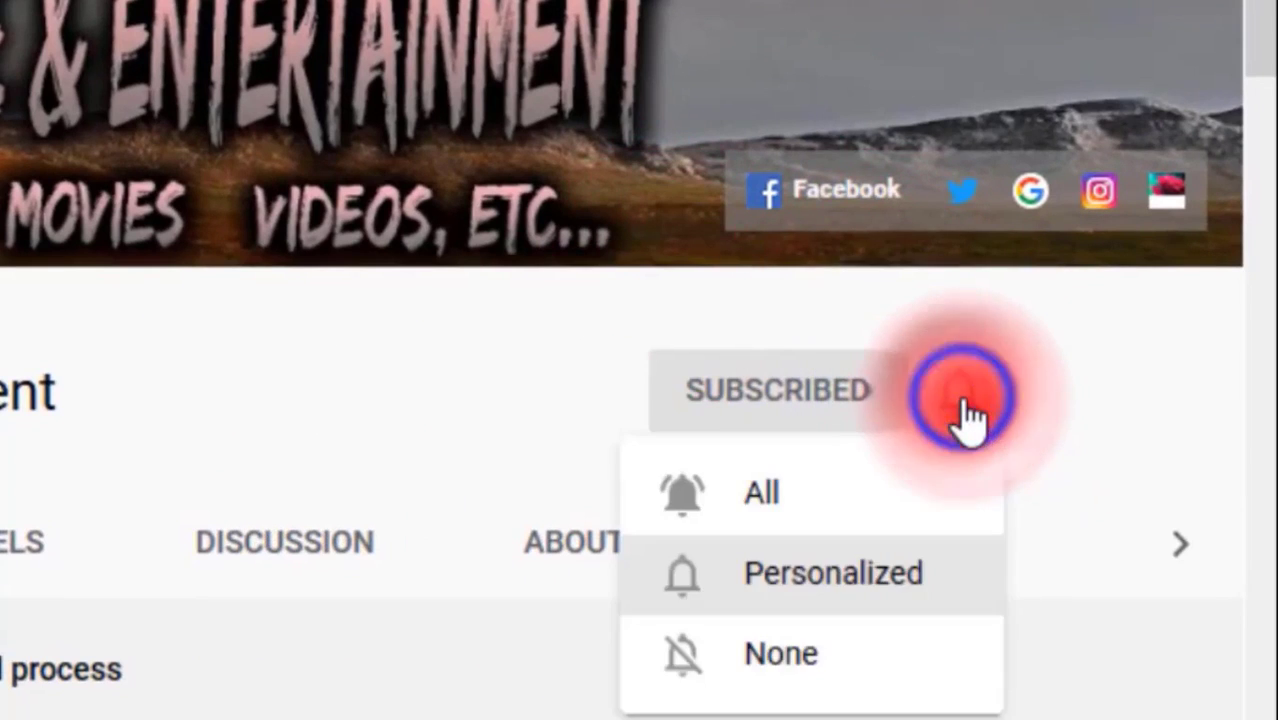
pyautogui.click(877, 510)
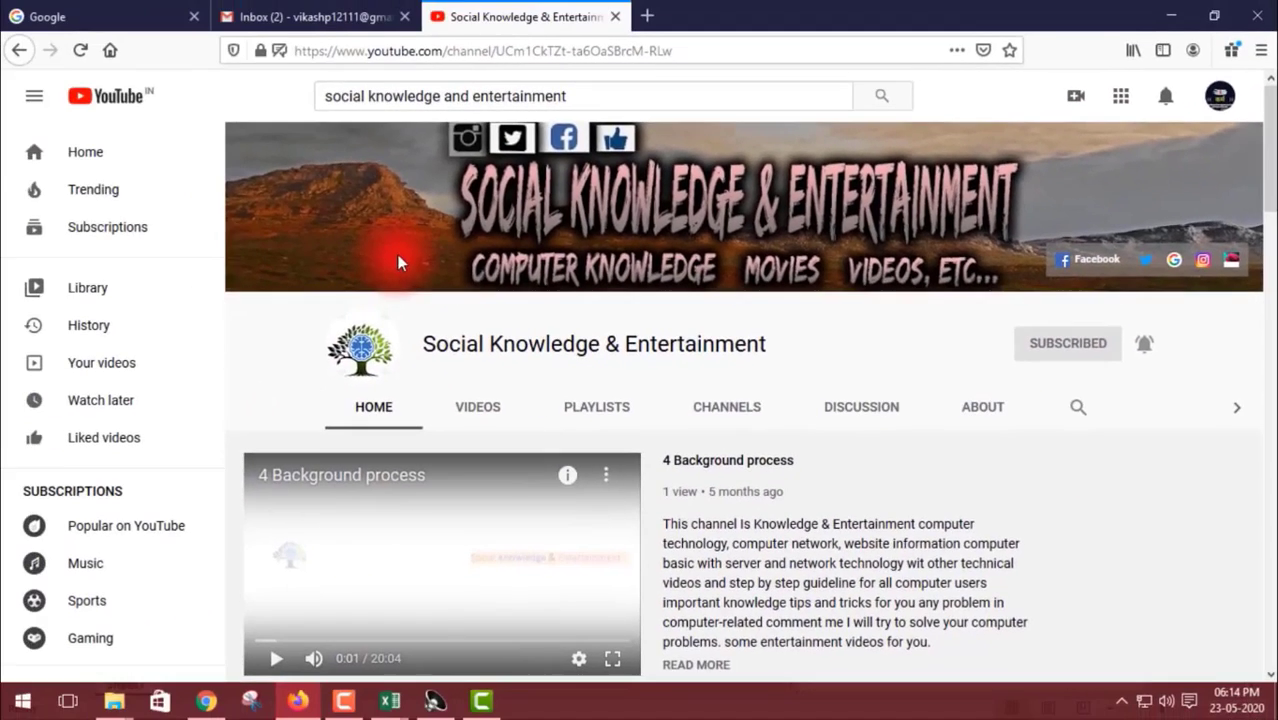
pyautogui.click(707, 435)
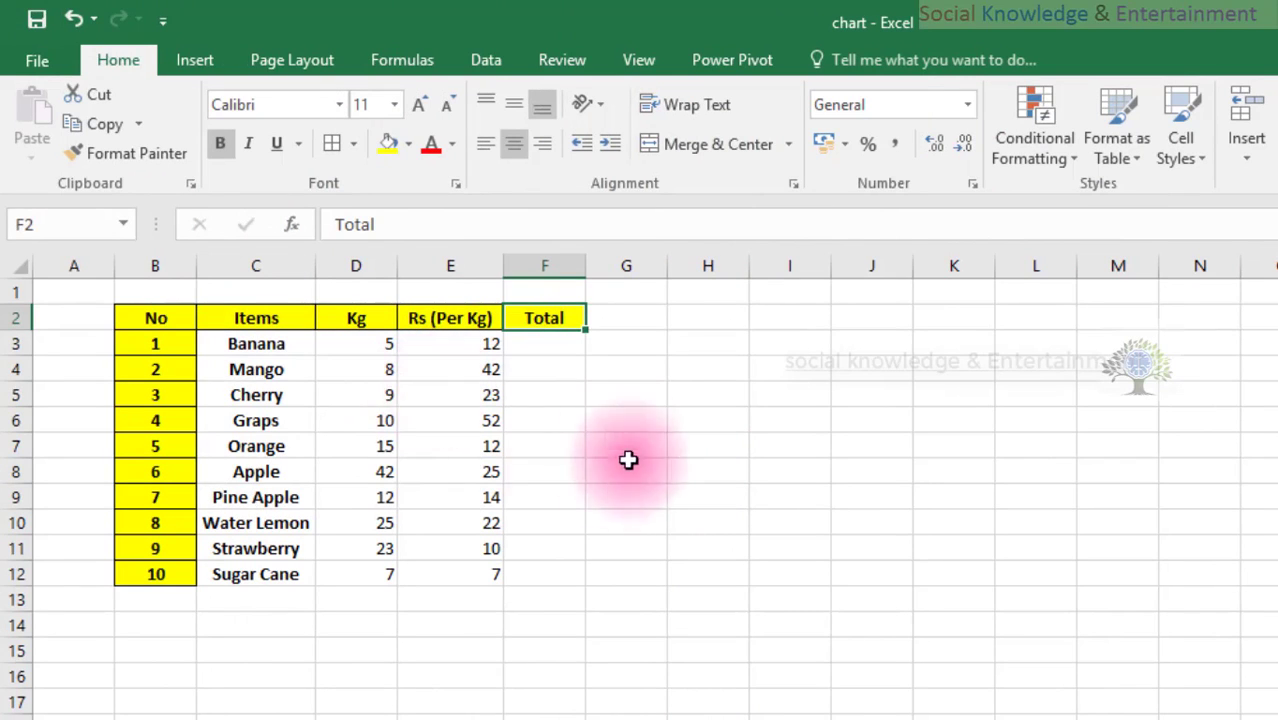
# Fill the data cells C3:E12 light blue and give every cell a border
pyautogui.click(224, 346)
pyautogui.moveTo(224, 346); pyautogui.dragTo(456, 580)
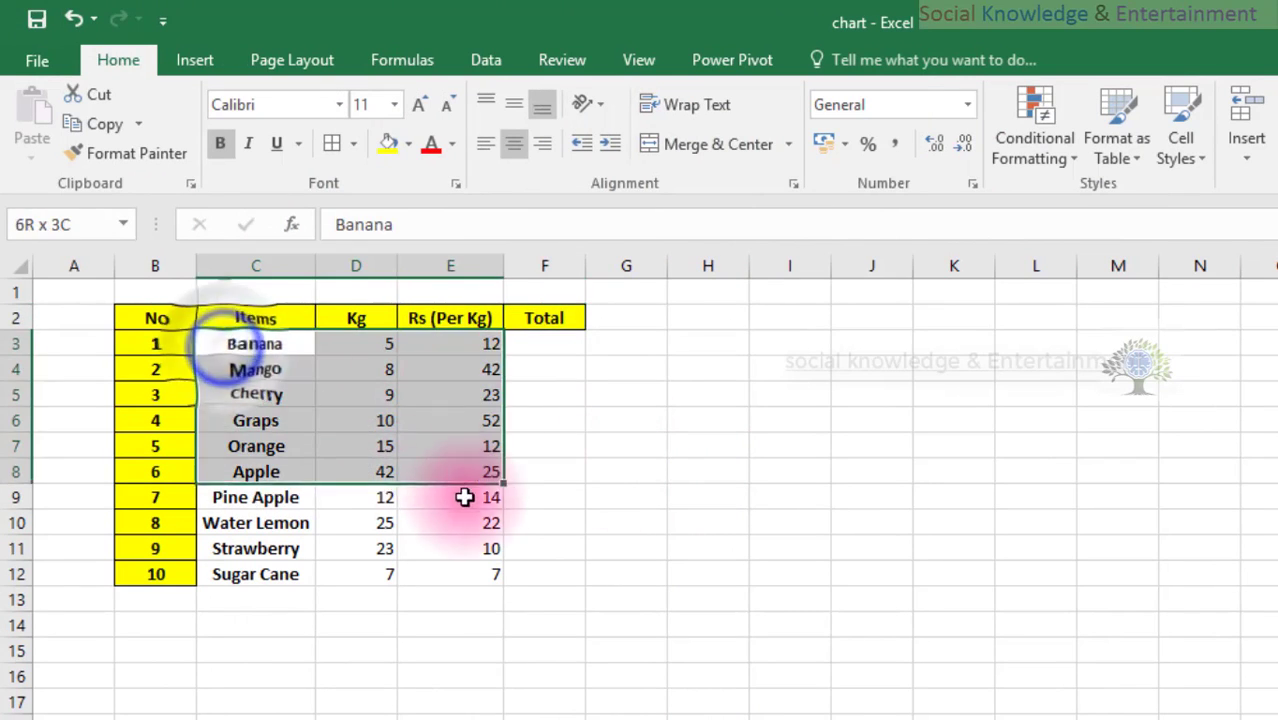
pyautogui.click(397, 150)
pyautogui.click(403, 147)
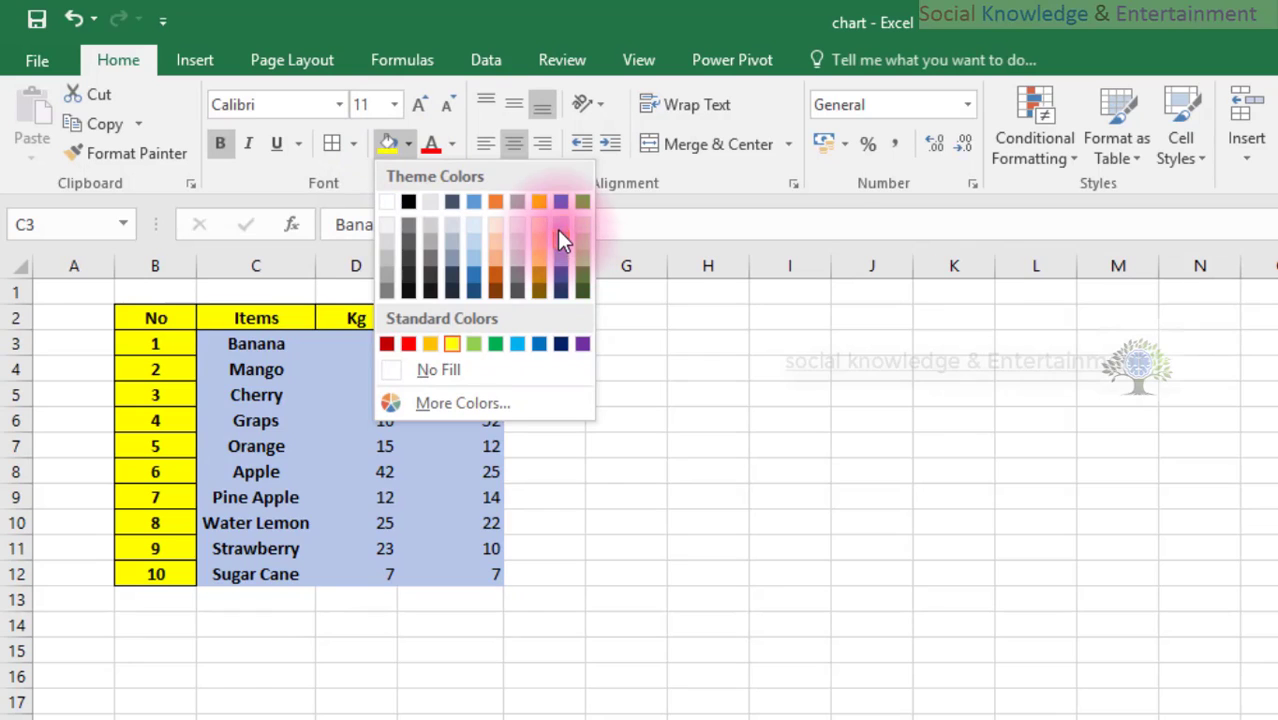
pyautogui.click(470, 228)
pyautogui.click(330, 145)
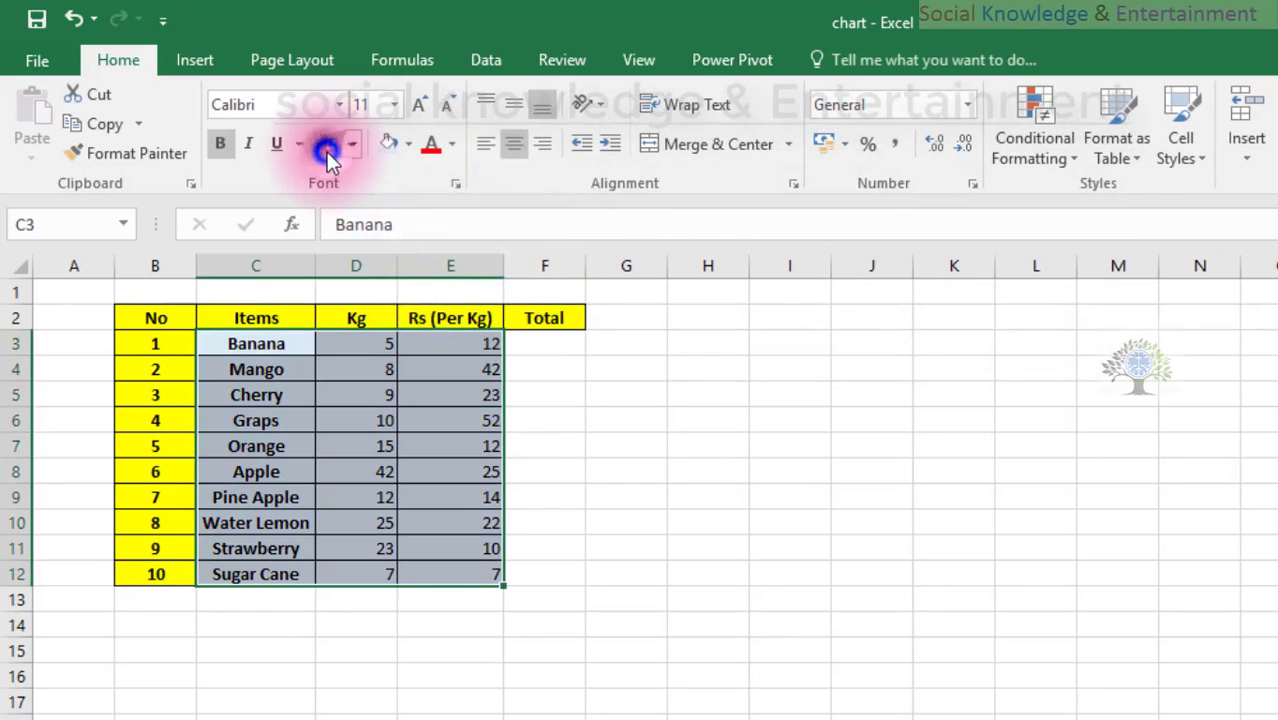
pyautogui.click(540, 342)
pyautogui.moveTo(540, 364); pyautogui.dragTo(548, 570)
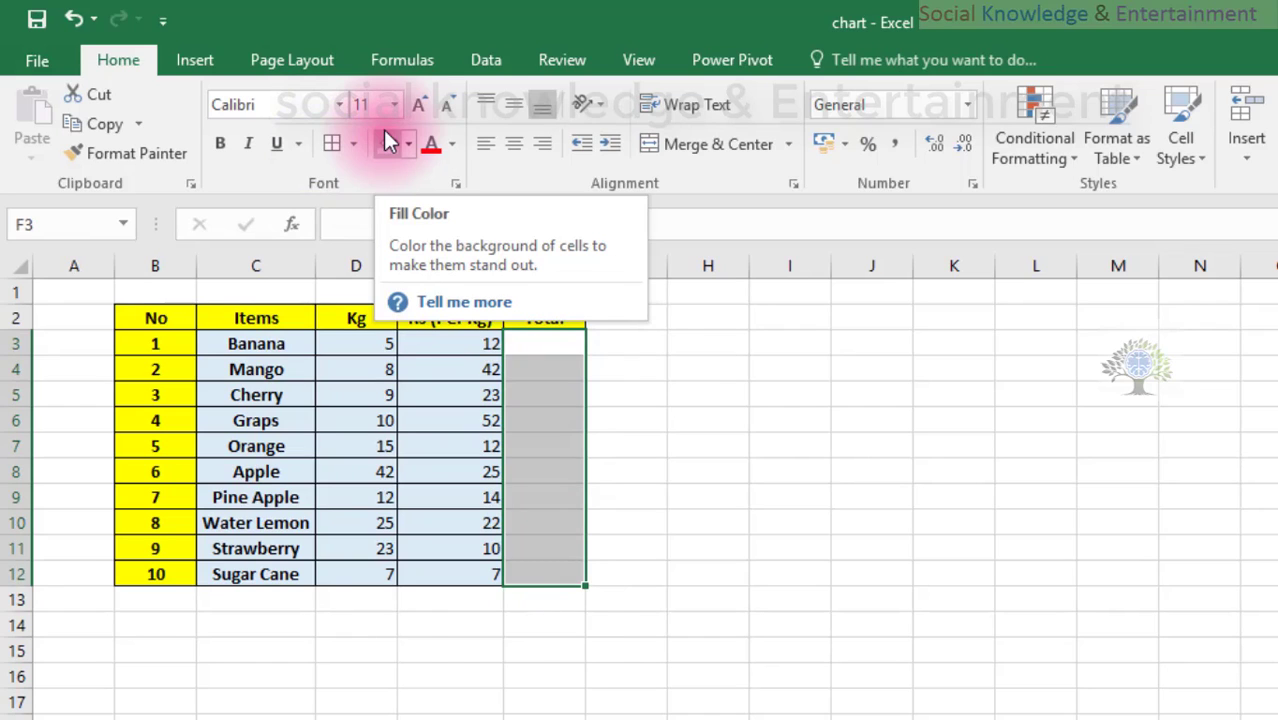
# Fill the Total cells F3:F12 and the empty row B13:F13 light peach
pyautogui.click(409, 144)
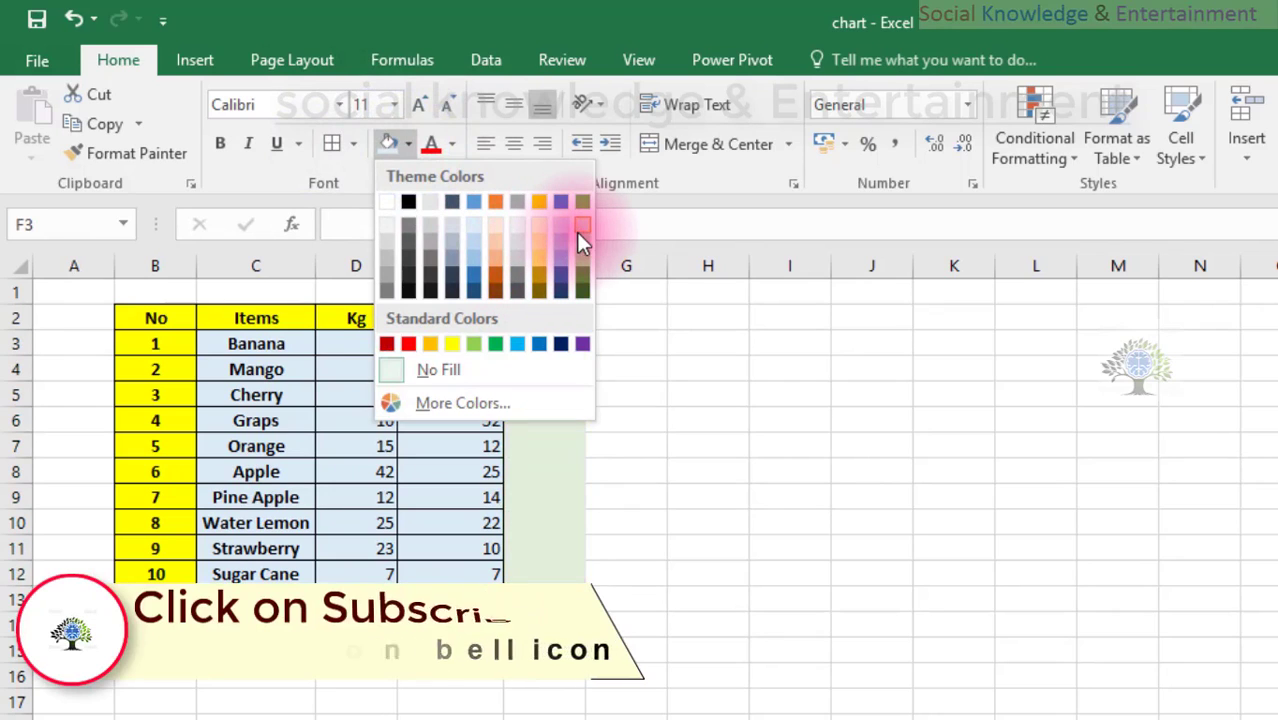
pyautogui.click(491, 232)
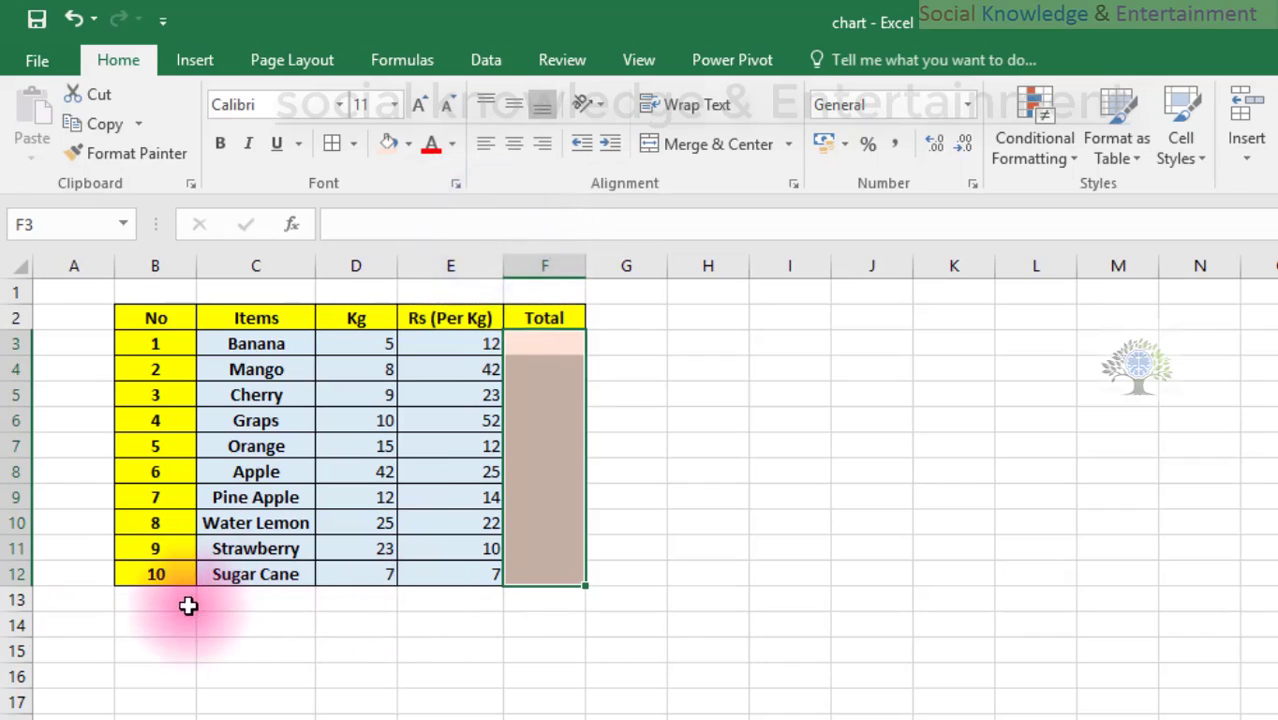
pyautogui.moveTo(161, 600); pyautogui.dragTo(540, 600)
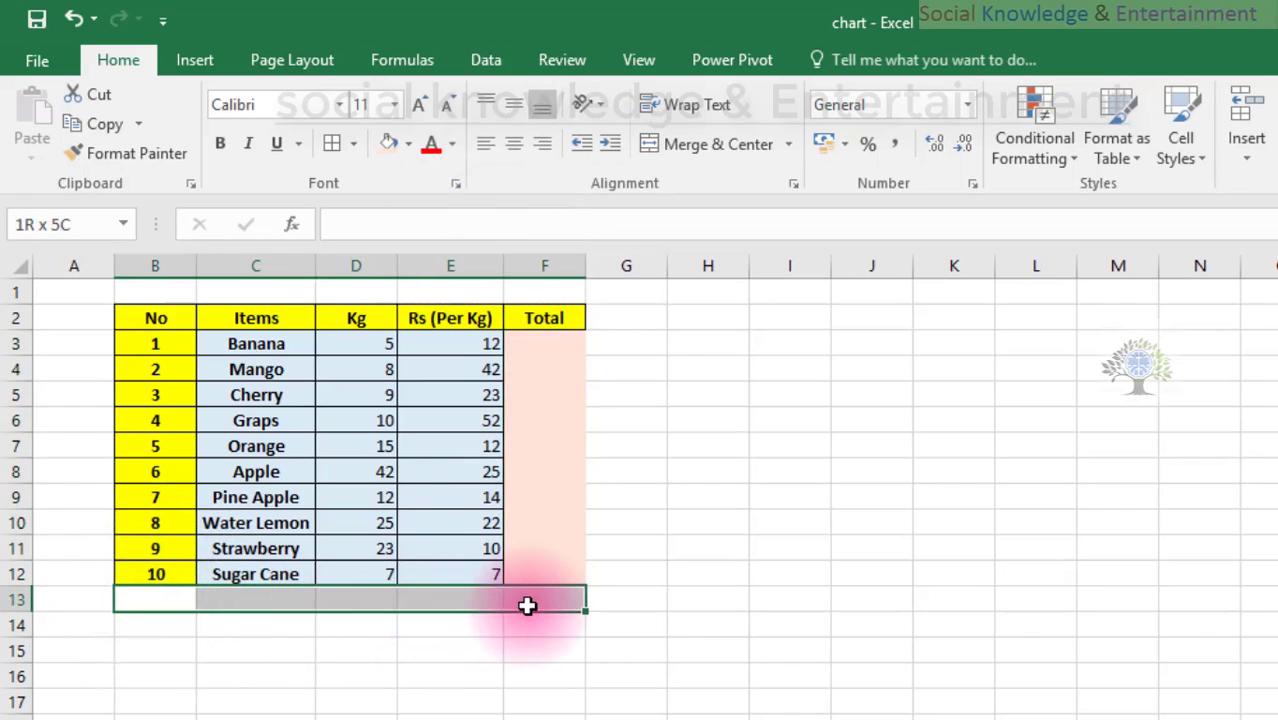
pyautogui.click(386, 146)
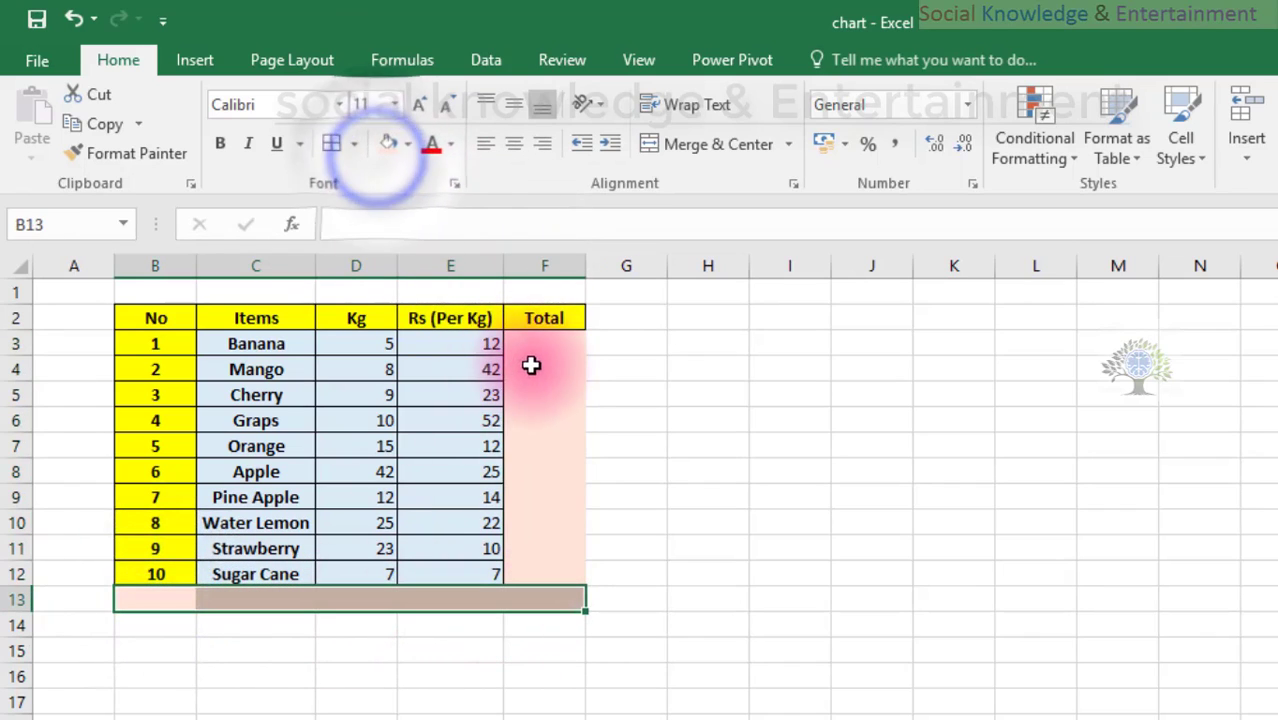
# Add cell borders to the Total column F3:F13 and row B13:F13
pyautogui.moveTo(539, 340); pyautogui.dragTo(556, 602)
pyautogui.click(347, 143)
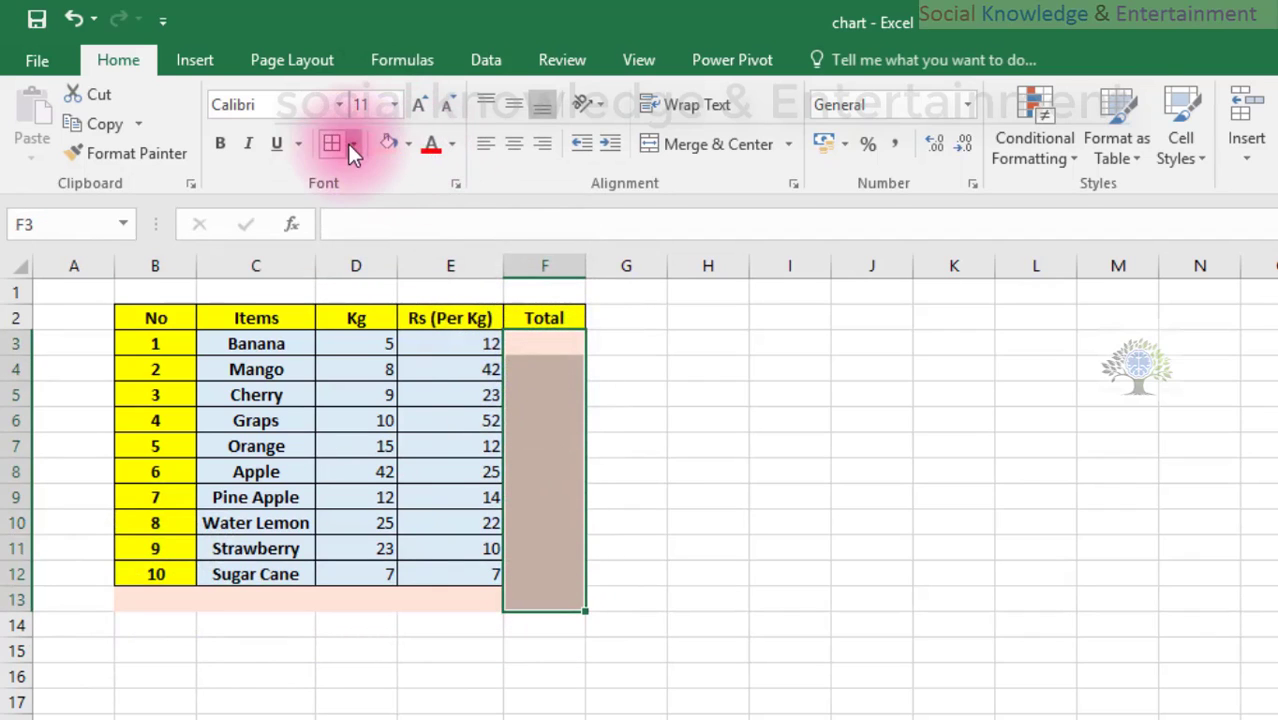
pyautogui.moveTo(161, 598); pyautogui.dragTo(518, 608)
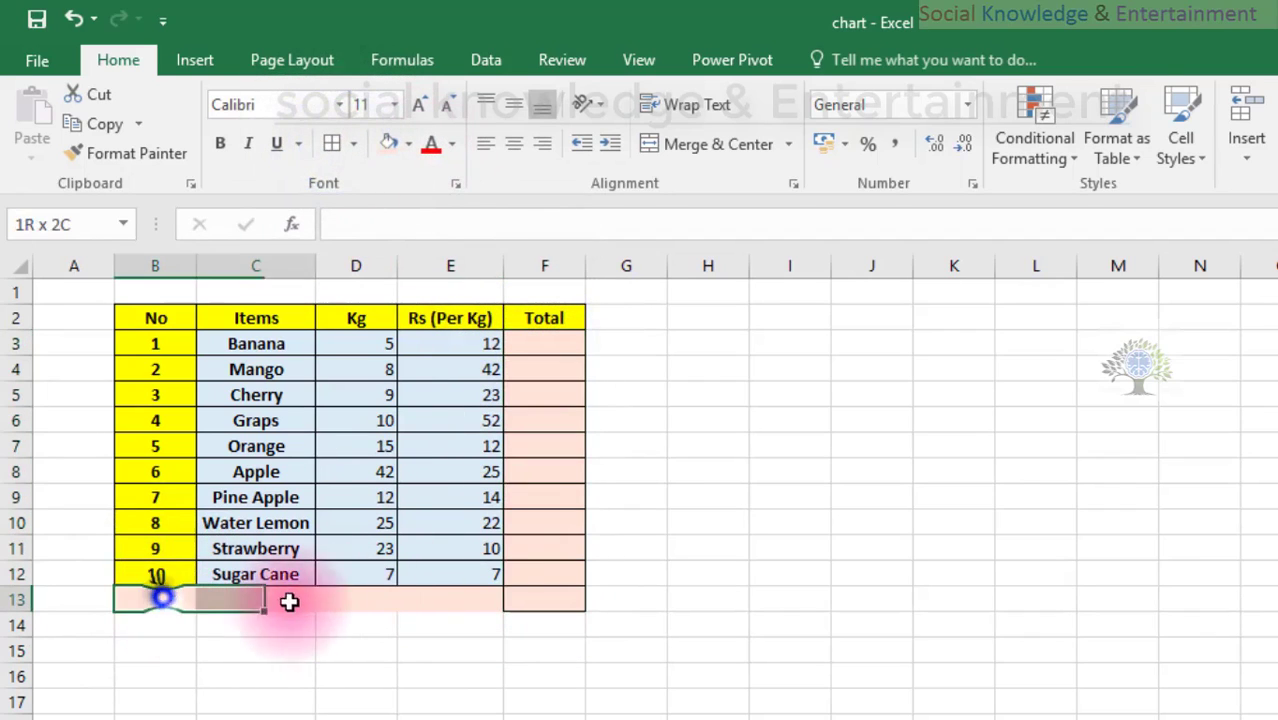
pyautogui.click(334, 145)
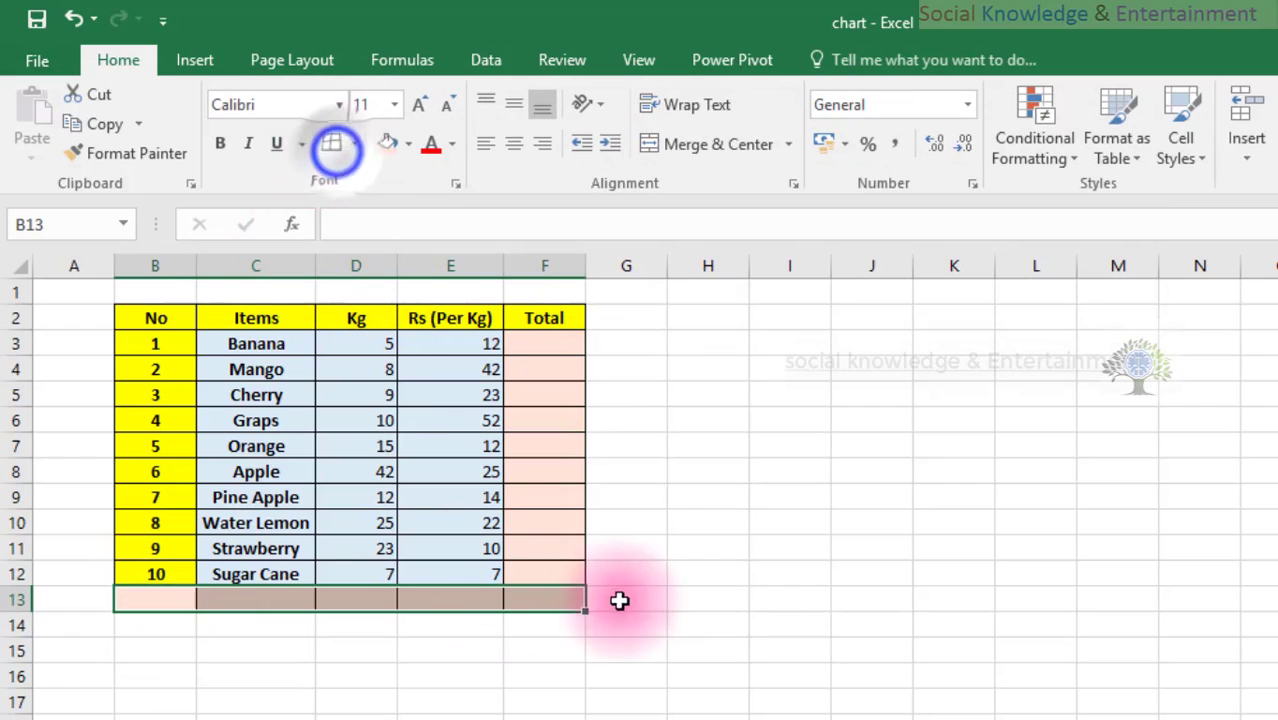
pyautogui.click(653, 556)
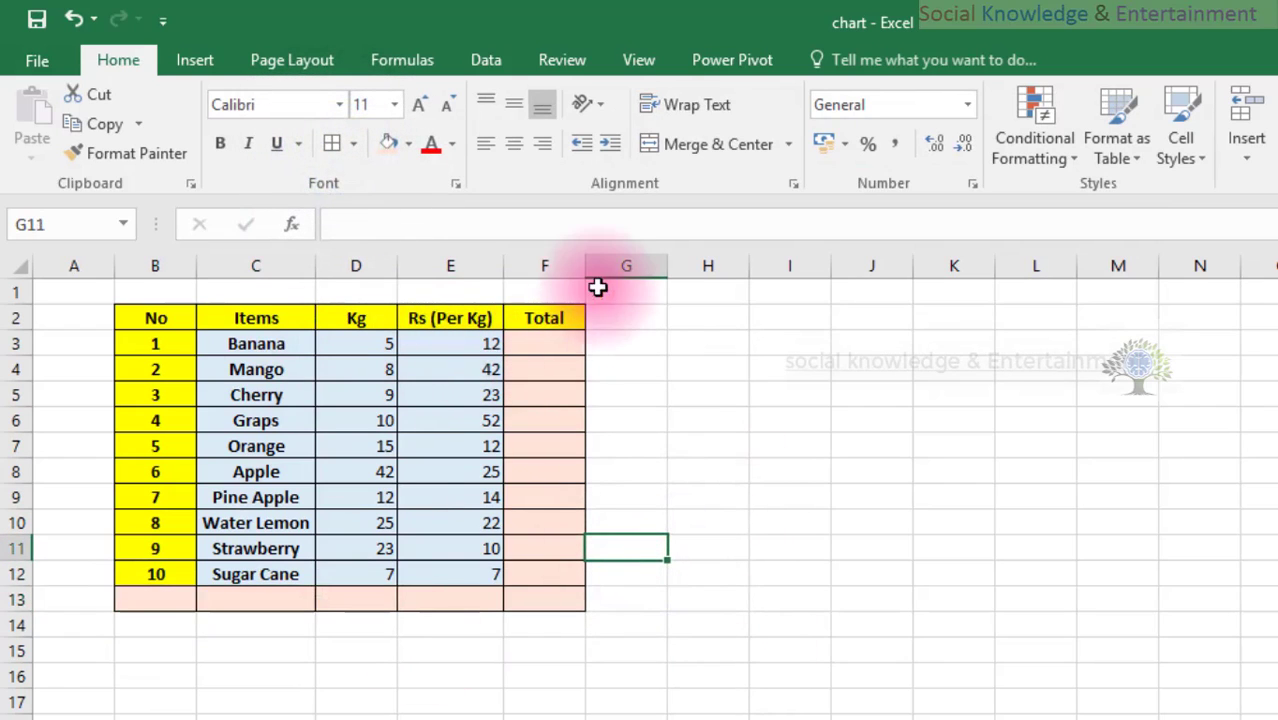
# Centre the Kg and Rs (Per Kg) values in D3:E12
pyautogui.moveTo(371, 345); pyautogui.dragTo(487, 571)
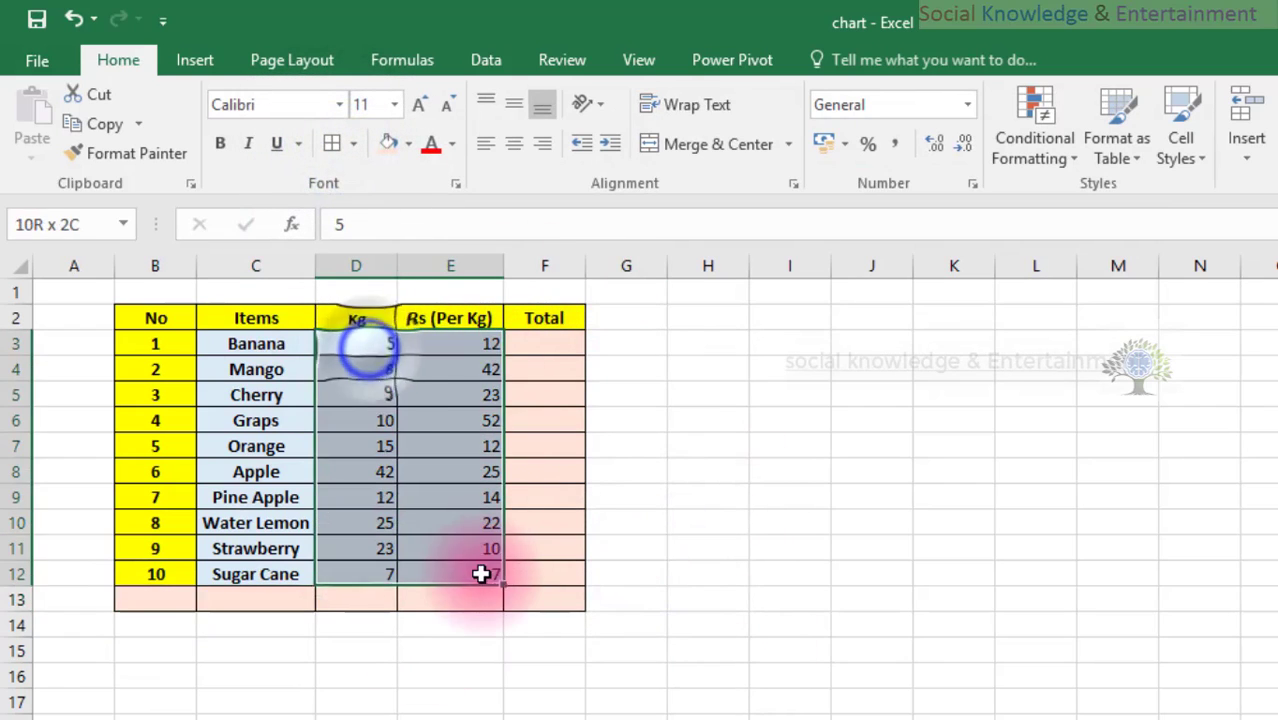
pyautogui.click(513, 143)
pyautogui.click(373, 430)
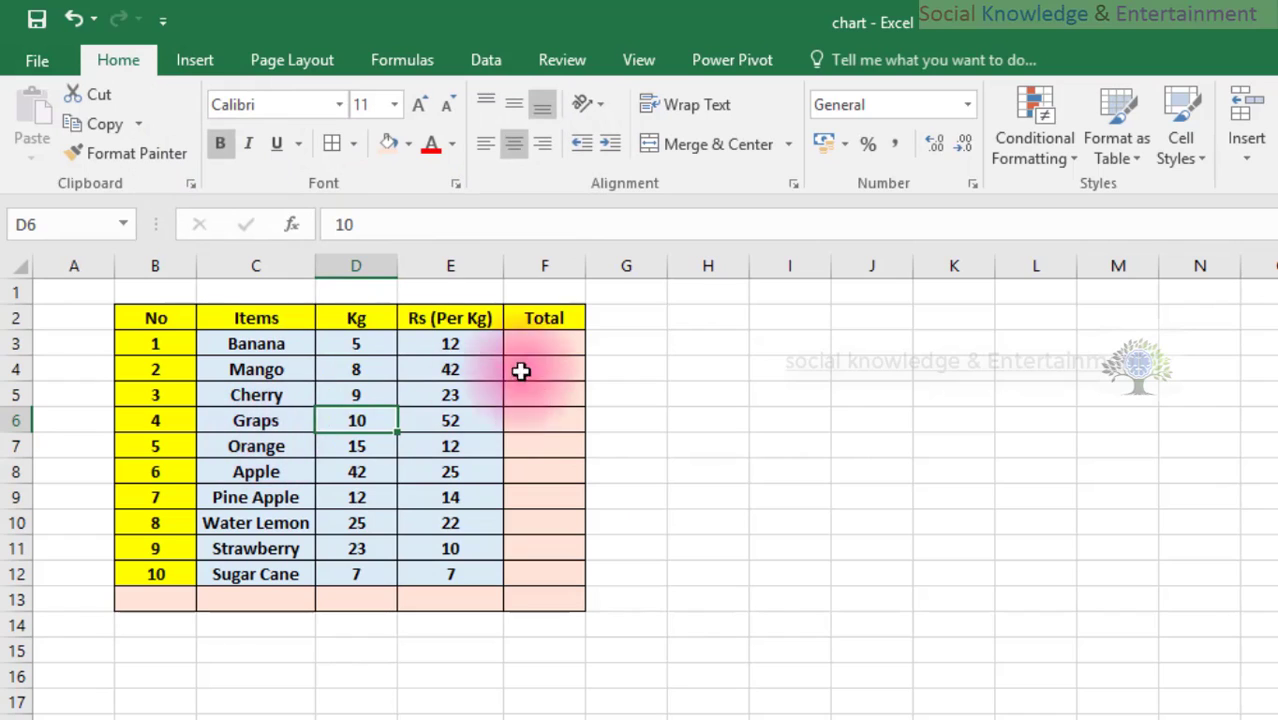
# Enter the first practice row 1, 2, 2 in I5:K5
pyautogui.click(526, 341)
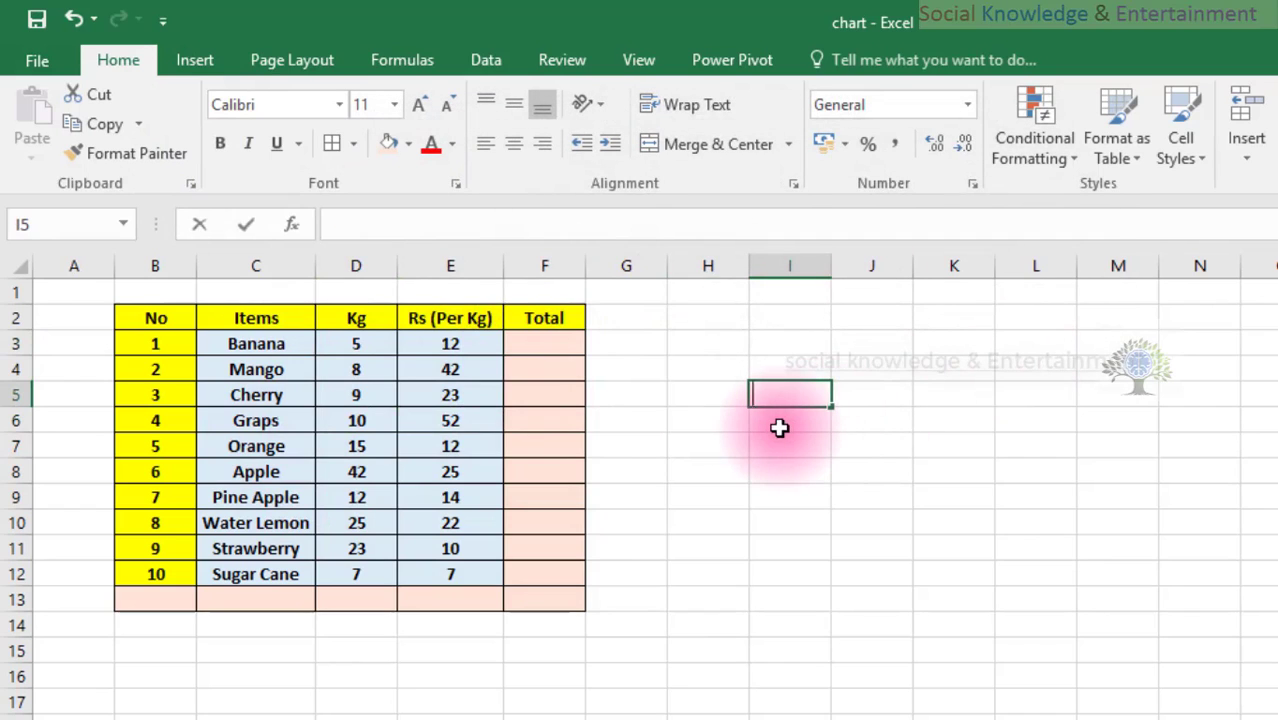
pyautogui.write('1')
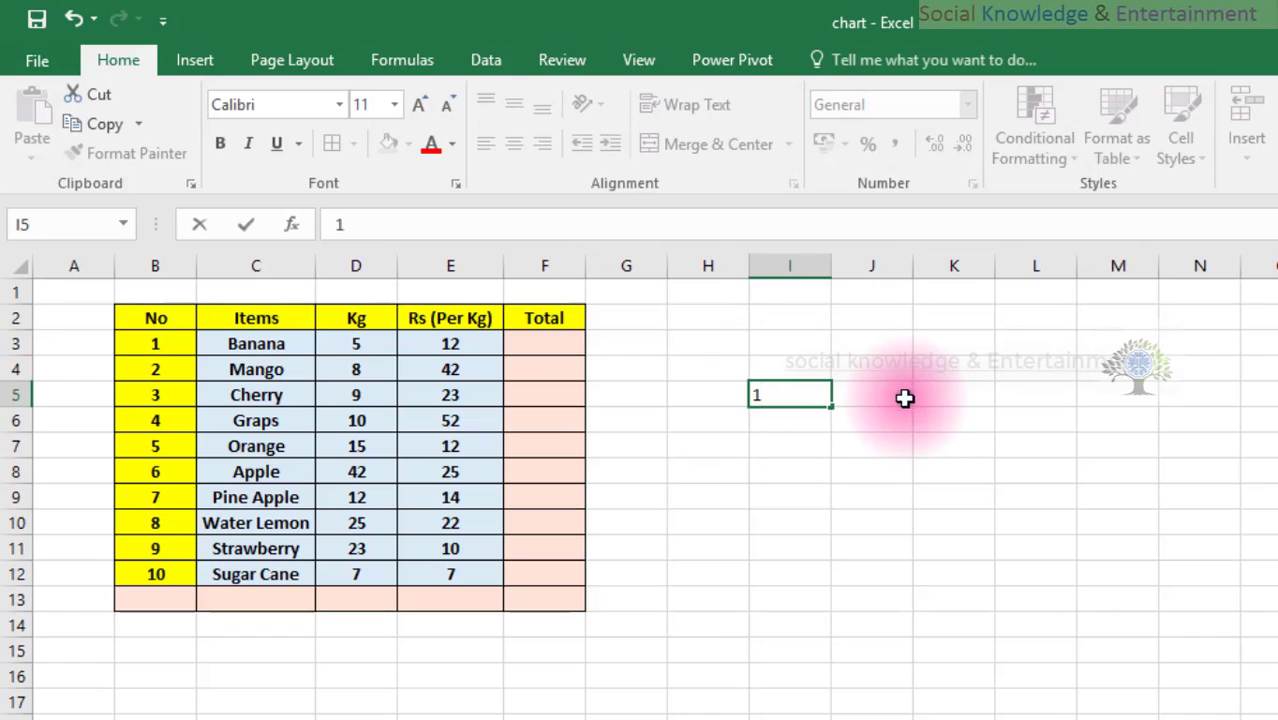
pyautogui.click(904, 398)
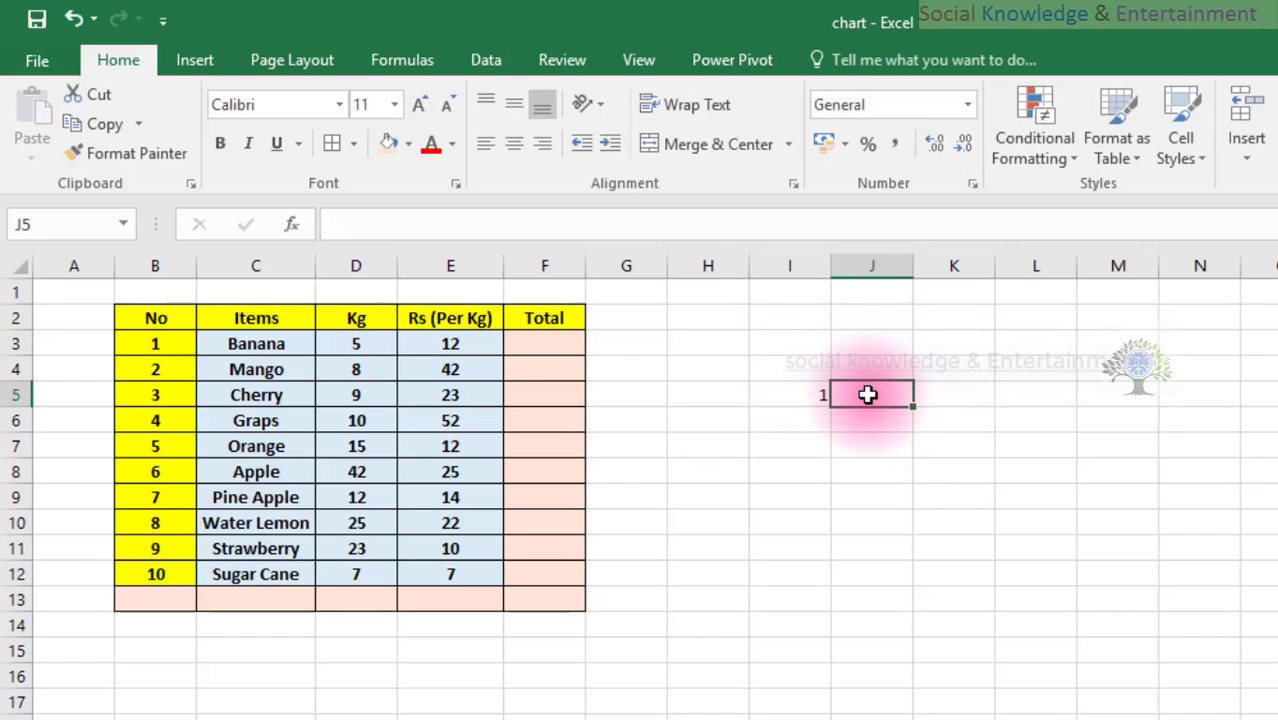
pyautogui.write('2')
pyautogui.click(921, 394)
pyautogui.write('2')
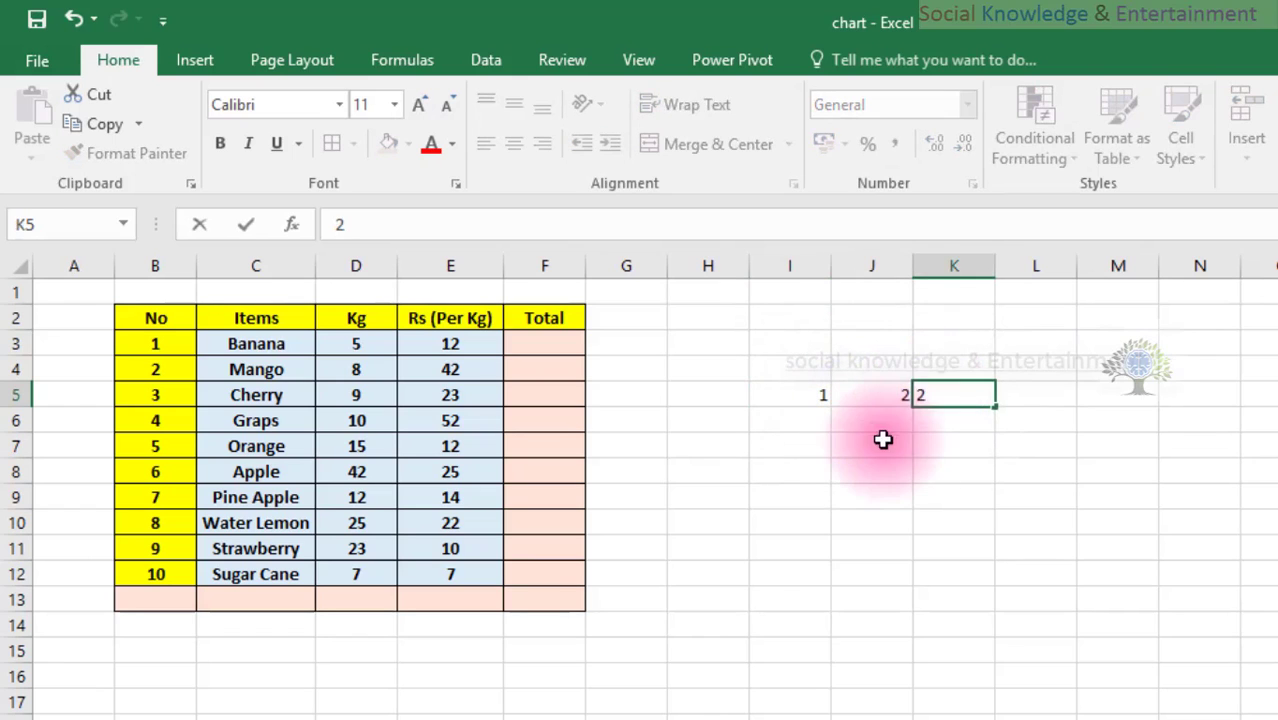
pyautogui.click(884, 442)
pyautogui.click(805, 443)
# Put 2 in I7 and add the kg and rs labels in I4:J4
pyautogui.write('2')
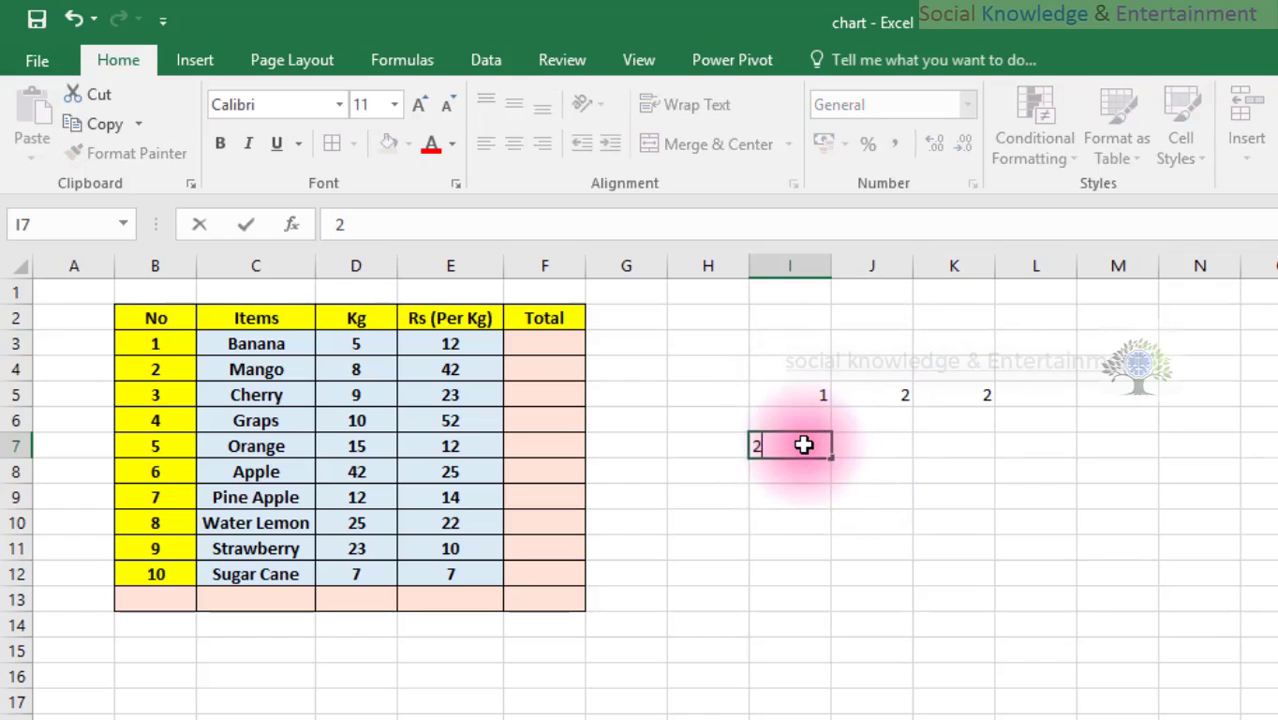
pyautogui.click(810, 371)
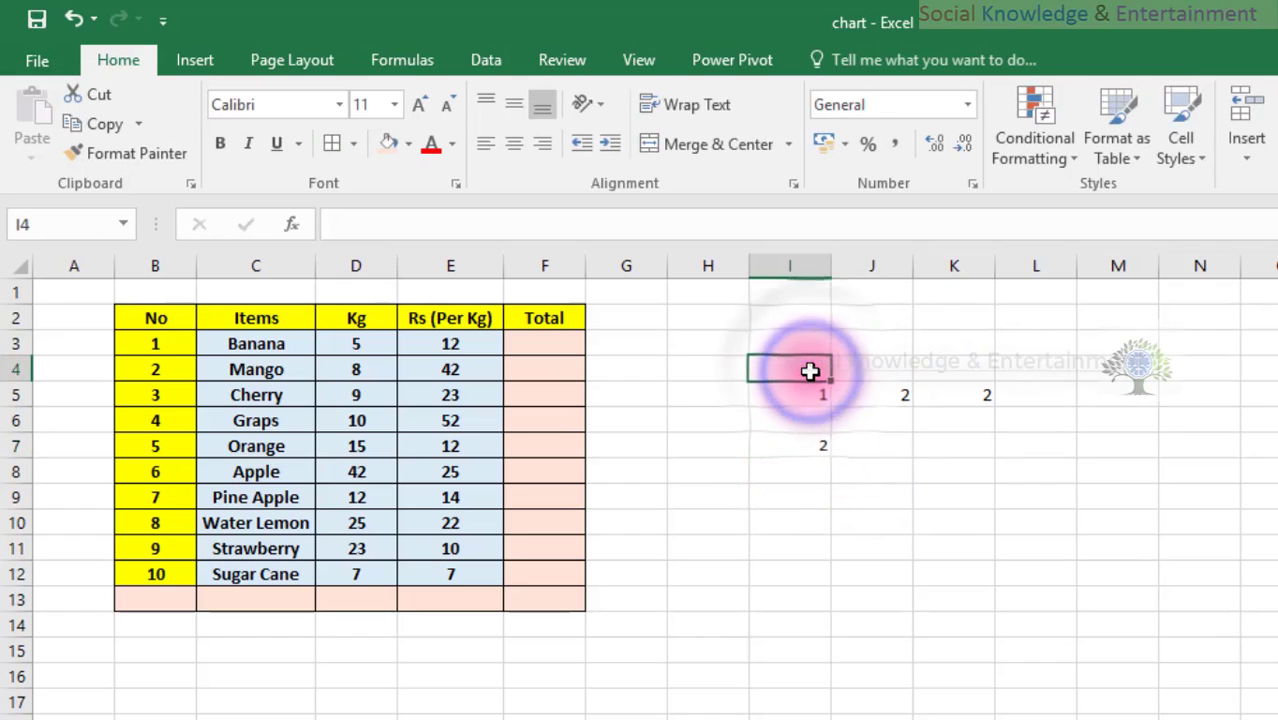
pyautogui.write('kg')
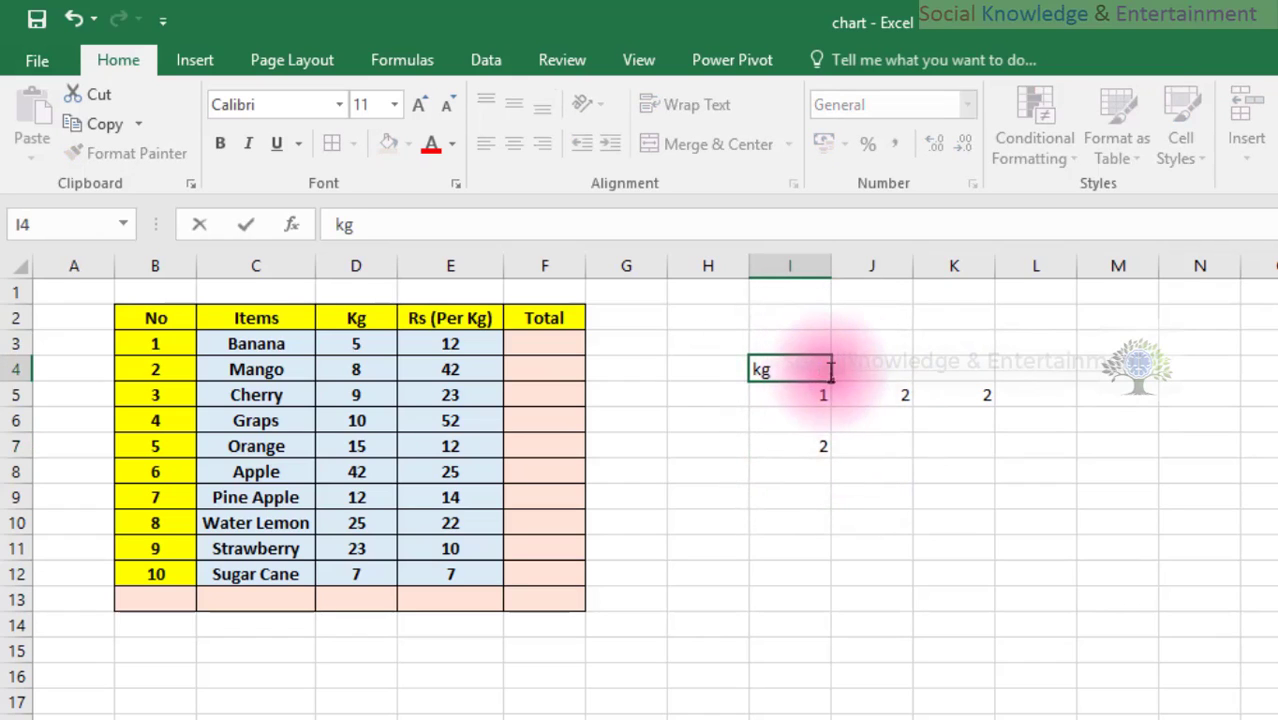
pyautogui.click(856, 368)
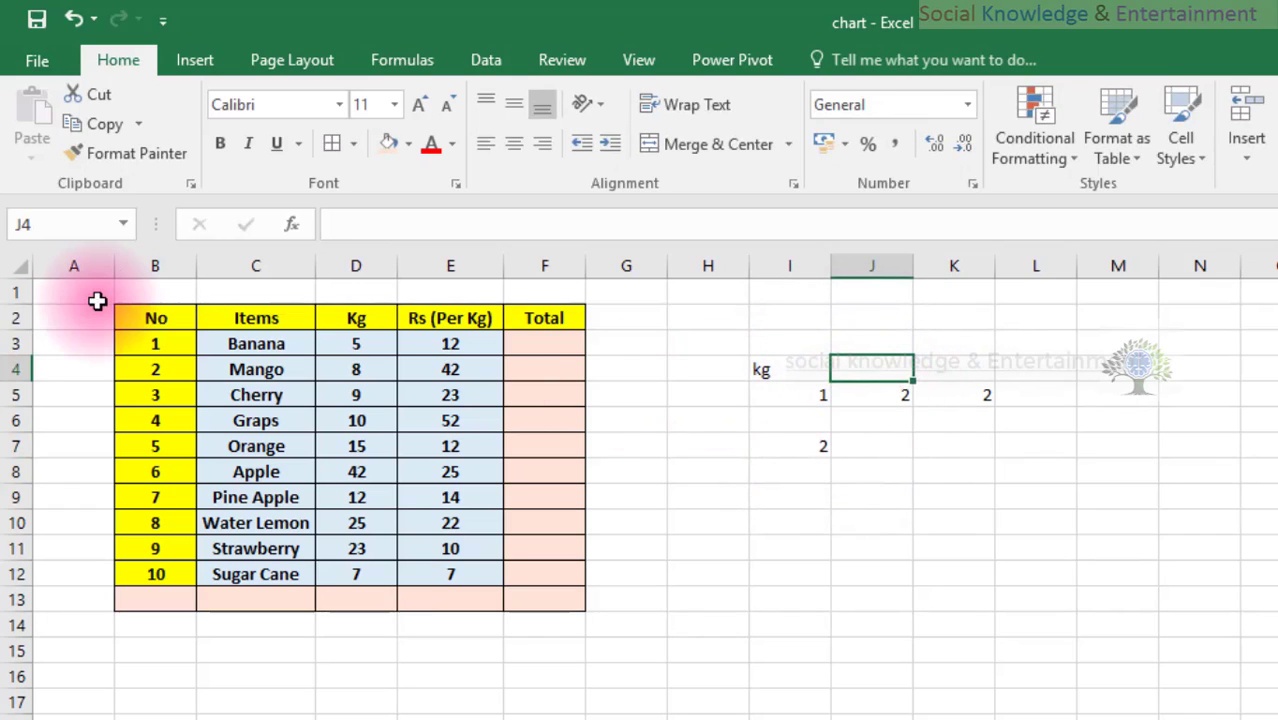
pyautogui.write('rs')
pyautogui.click(158, 397)
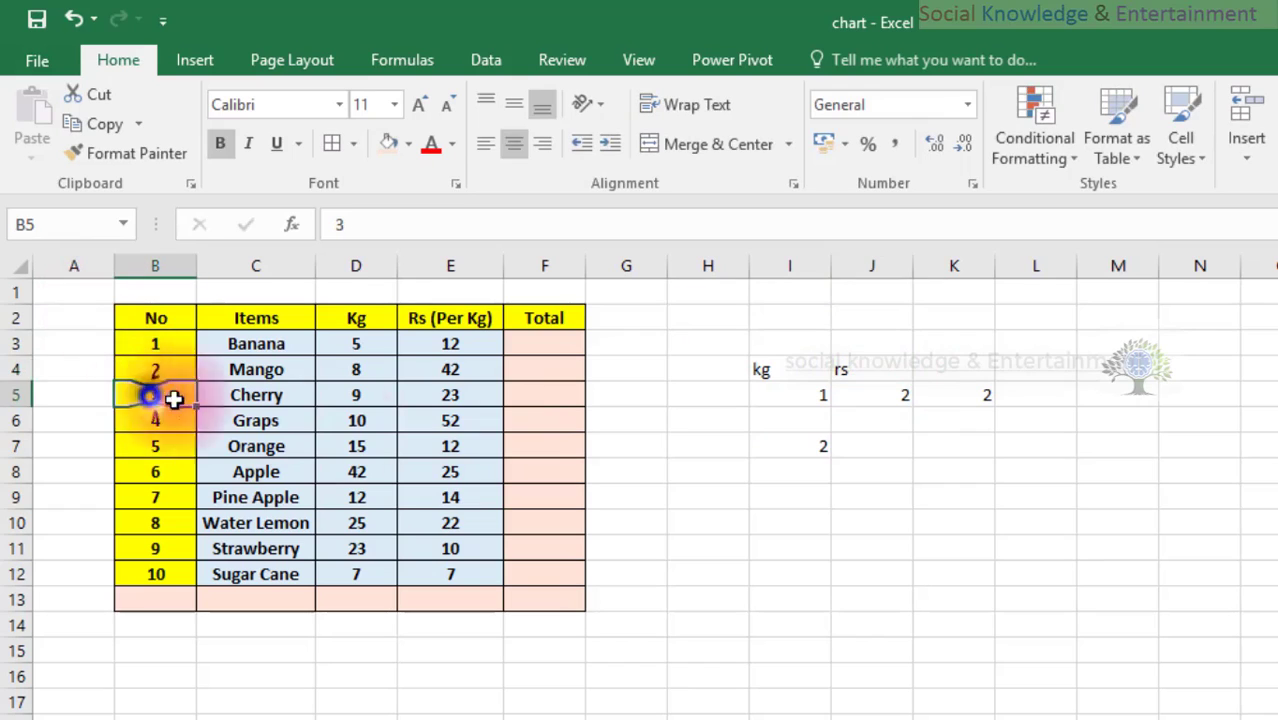
# Complete the second practice row with 5 and 10 in J7:K7
pyautogui.click(772, 448)
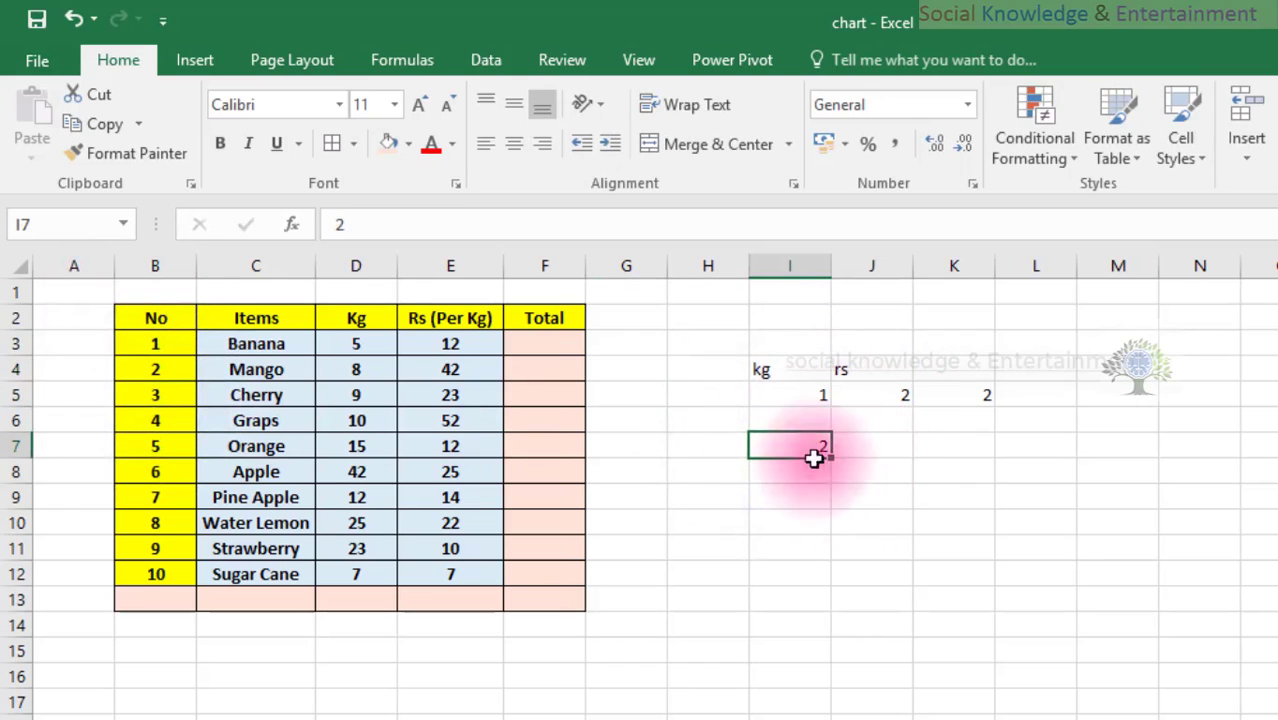
pyautogui.click(875, 452)
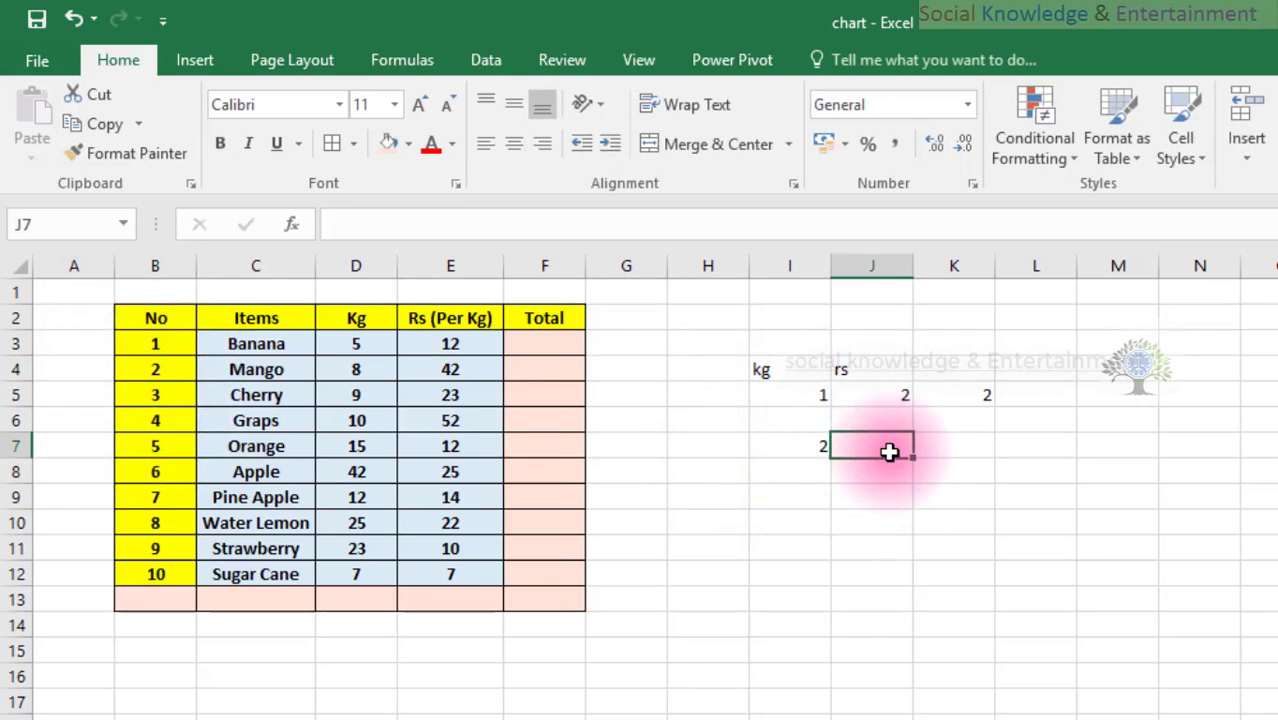
pyautogui.write('5')
pyautogui.click(813, 490)
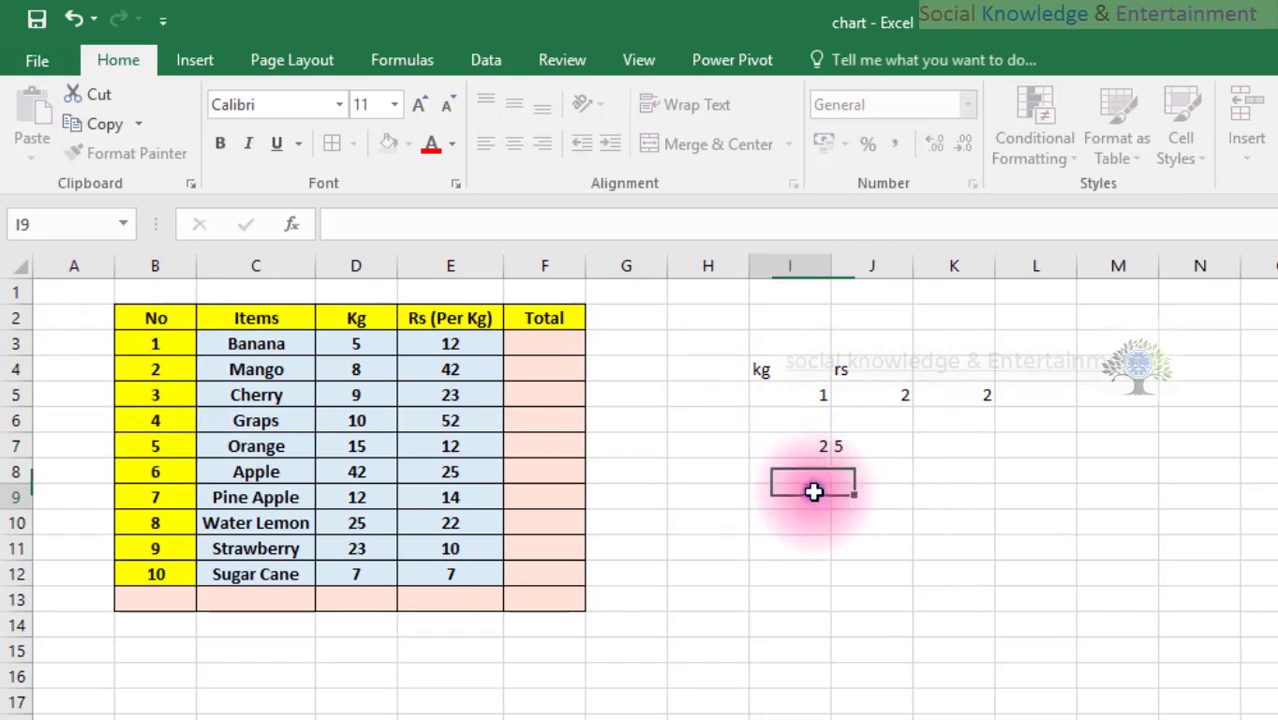
pyautogui.click(940, 446)
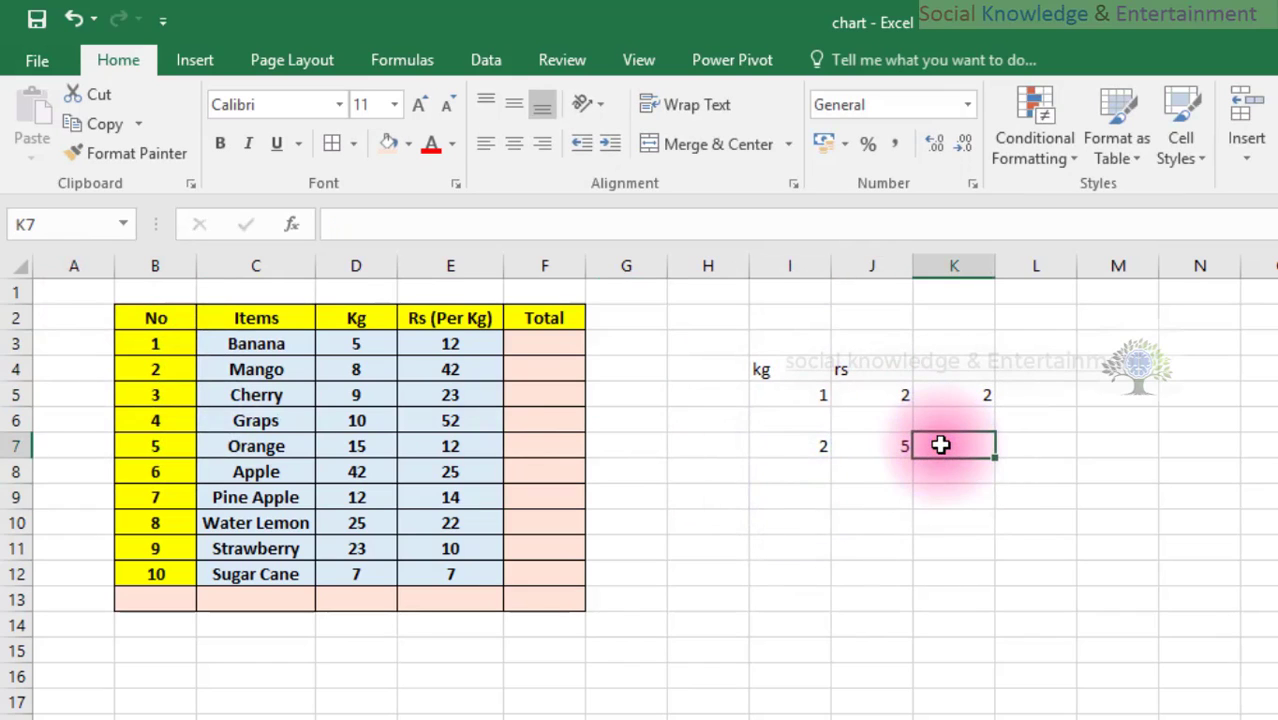
pyautogui.write('10')
pyautogui.click(927, 466)
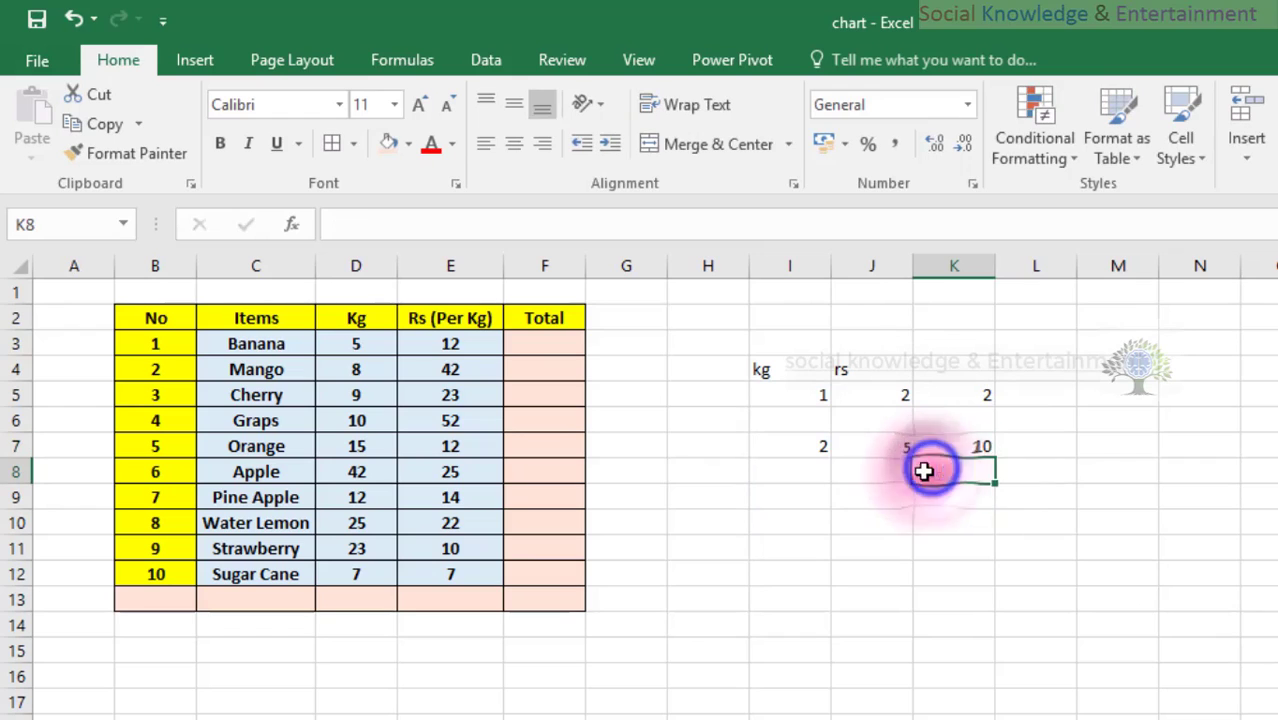
pyautogui.click(883, 461)
pyautogui.click(850, 446)
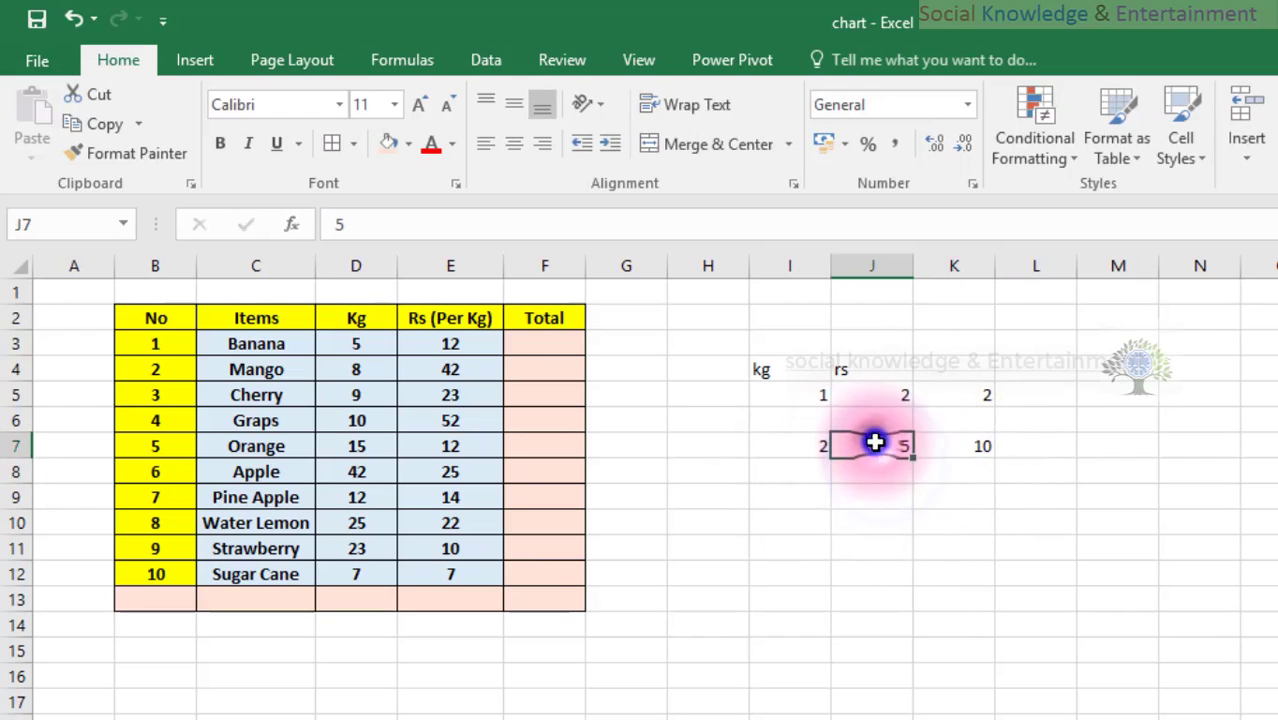
pyautogui.click(976, 447)
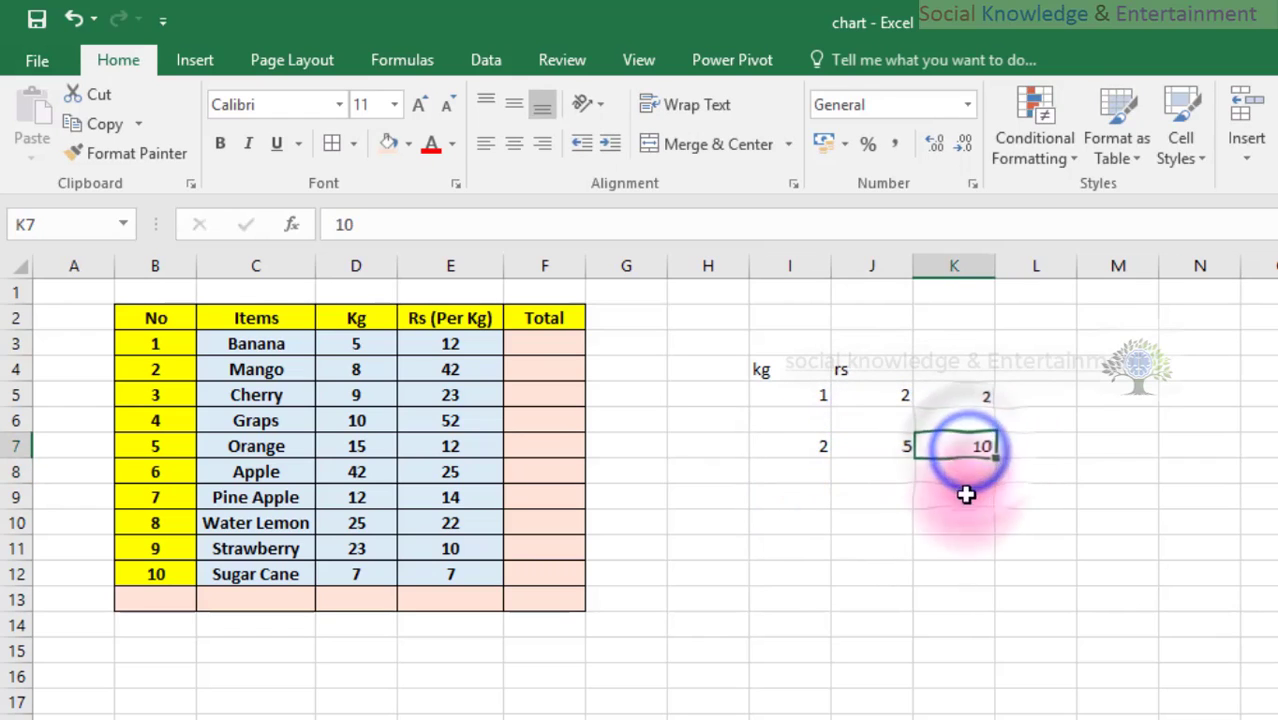
pyautogui.click(946, 518)
# Enter the third practice row 5, 4, 20 in I9:K9
pyautogui.click(787, 494)
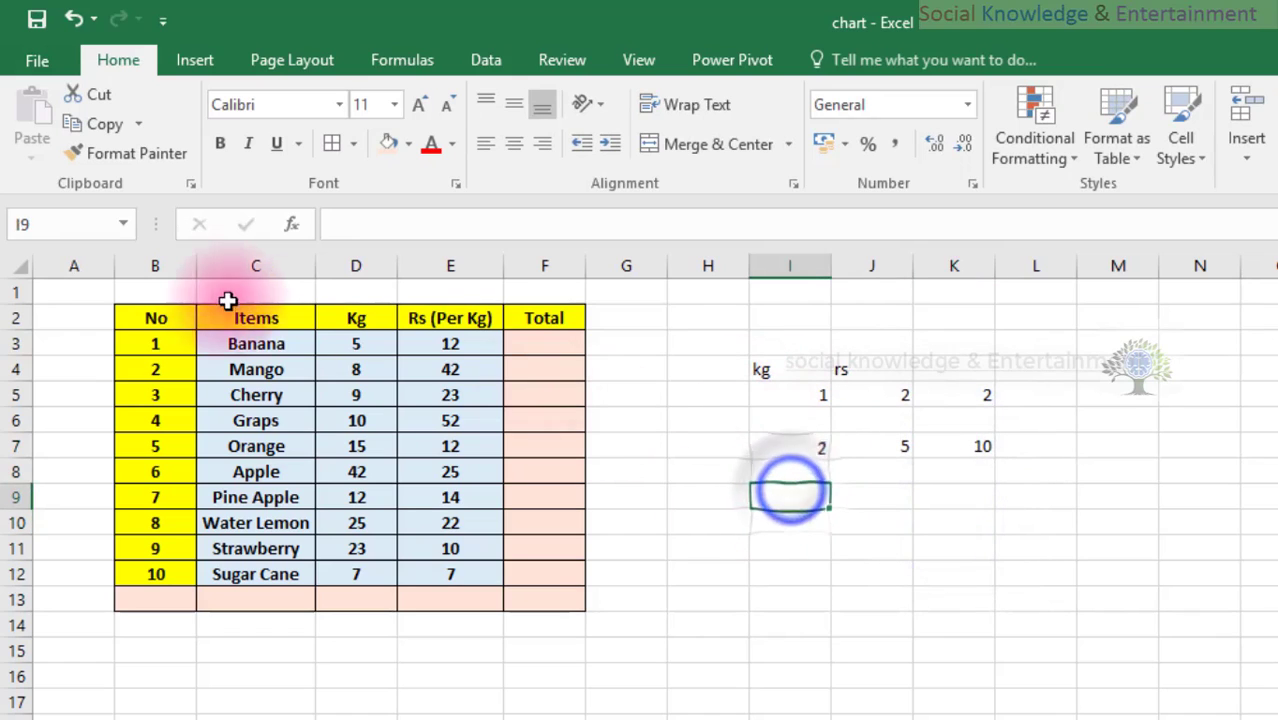
pyautogui.write('5')
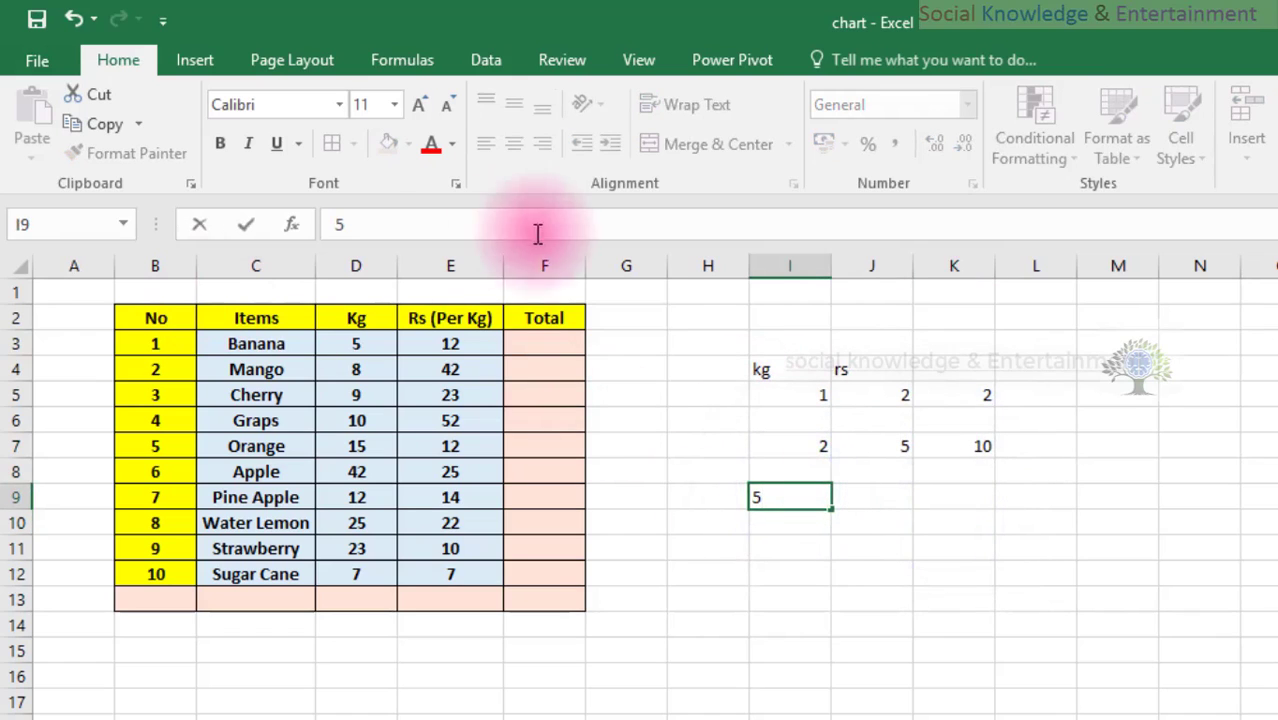
pyautogui.click(859, 491)
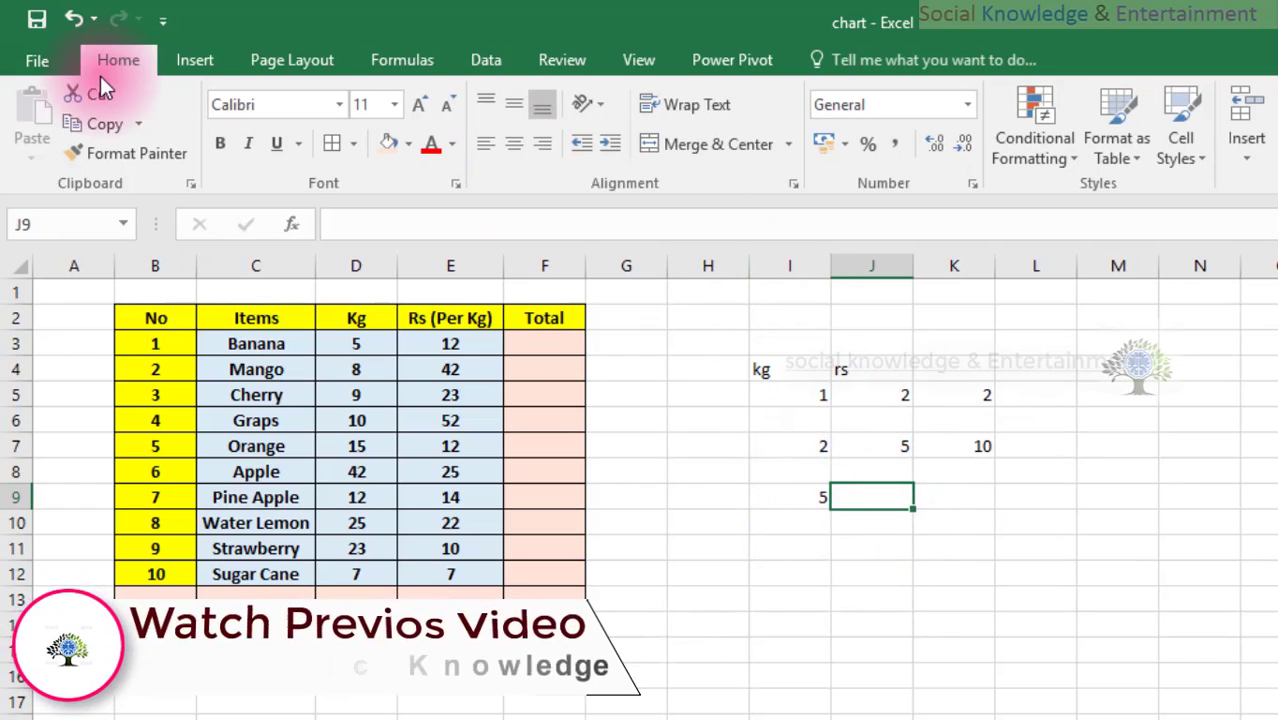
pyautogui.write('4')
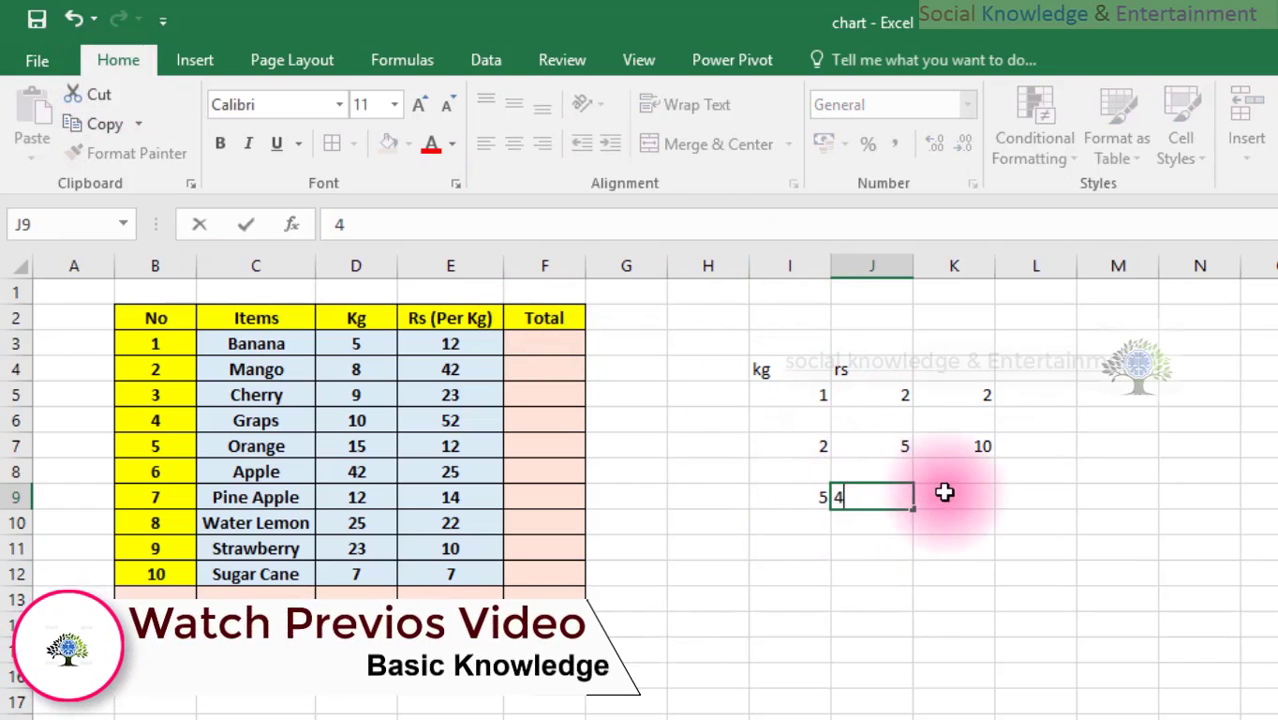
pyautogui.click(944, 491)
pyautogui.write('20')
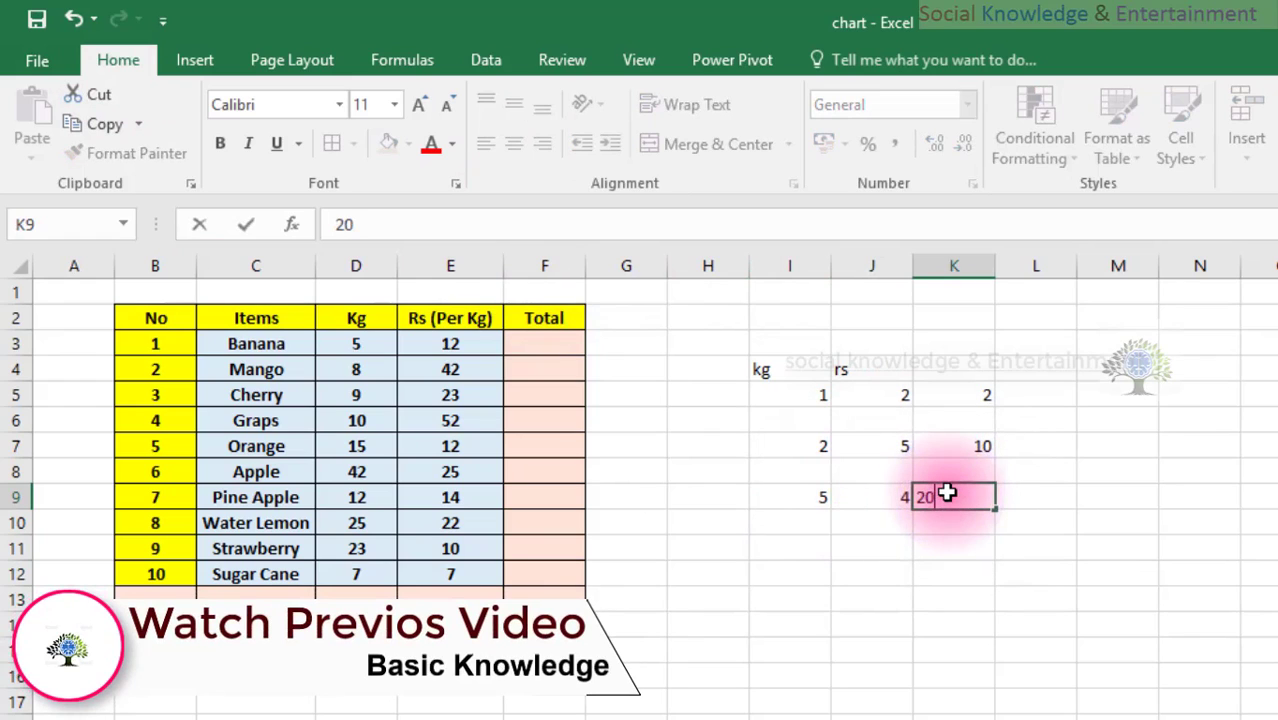
pyautogui.press('Return')
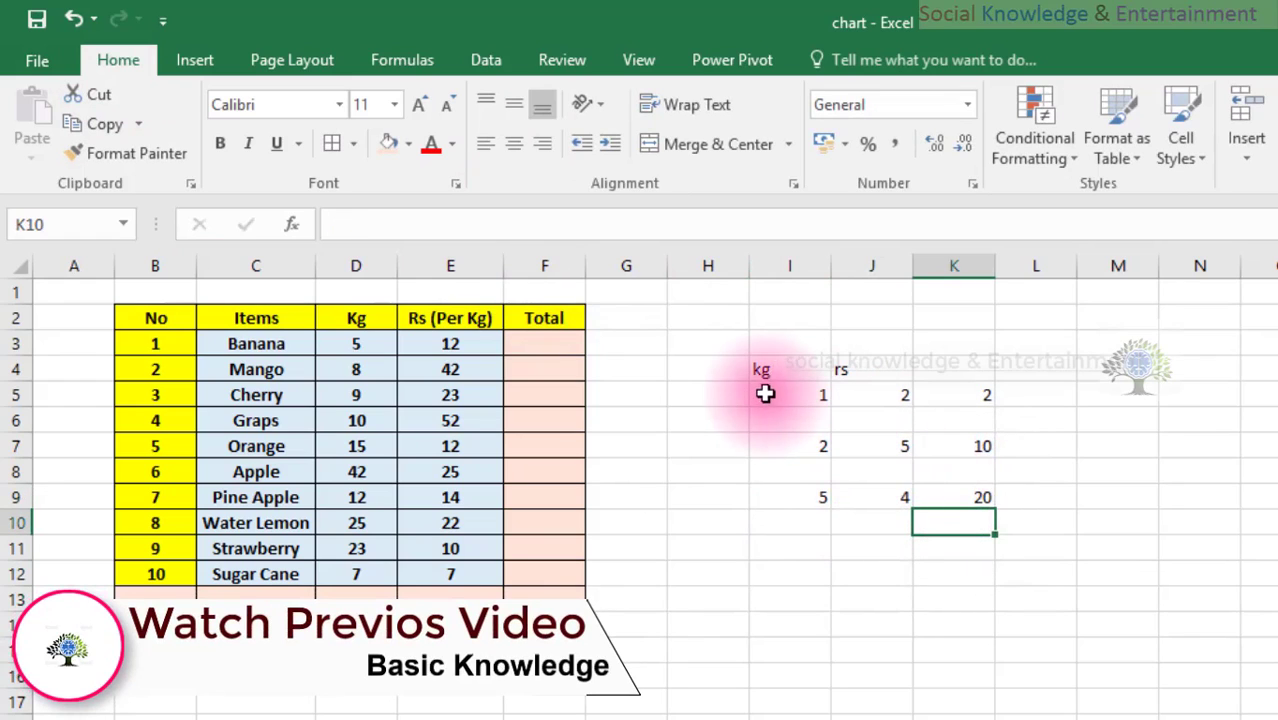
# Clear the kg and rs example numbers from I4:K10
pyautogui.moveTo(764, 371); pyautogui.dragTo(958, 516)
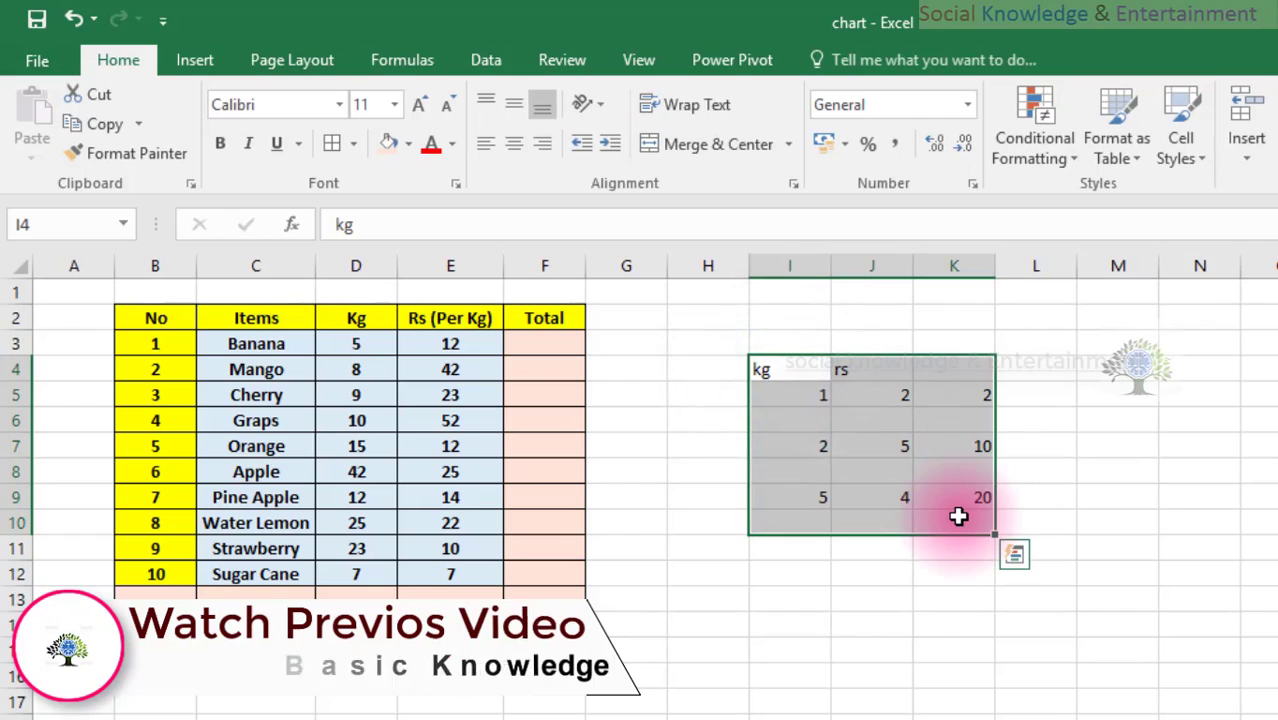
pyautogui.press('Delete')
pyautogui.click(1118, 520)
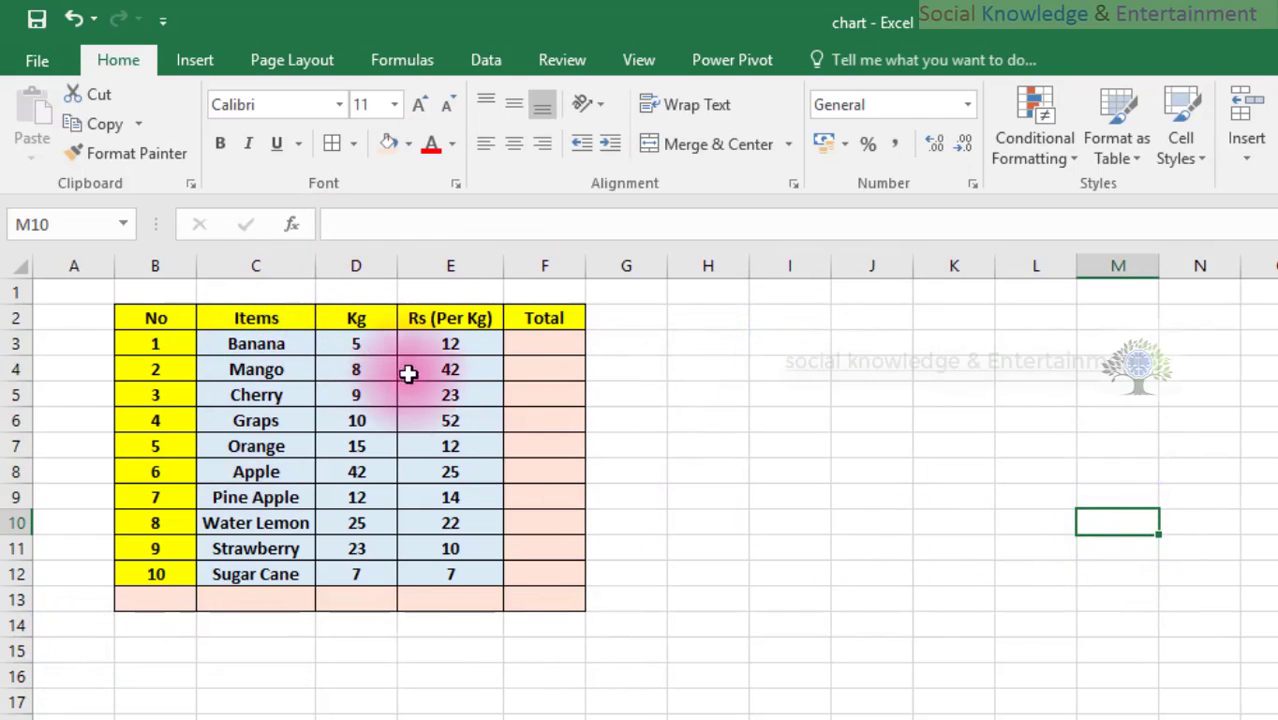
# Format the Rs (Per Kg) prices in E3:E12 as rupee Currency
pyautogui.moveTo(422, 343); pyautogui.dragTo(418, 574)
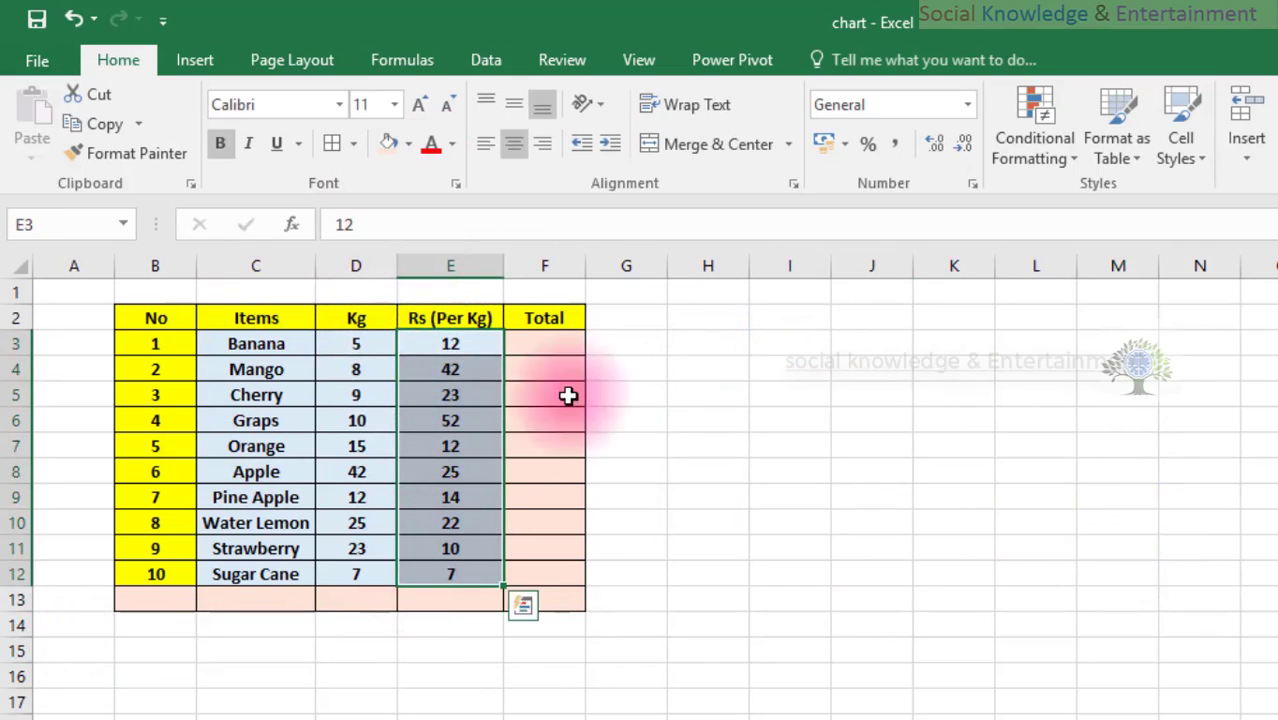
pyautogui.click(967, 105)
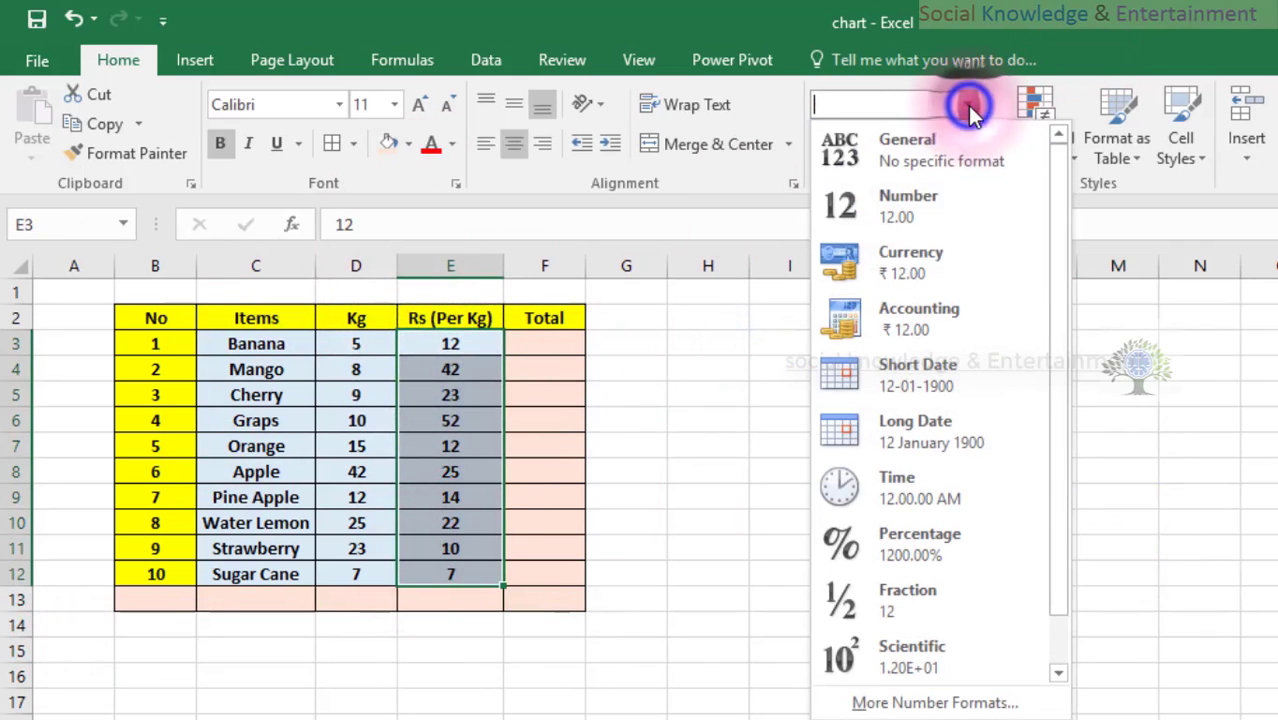
pyautogui.click(962, 258)
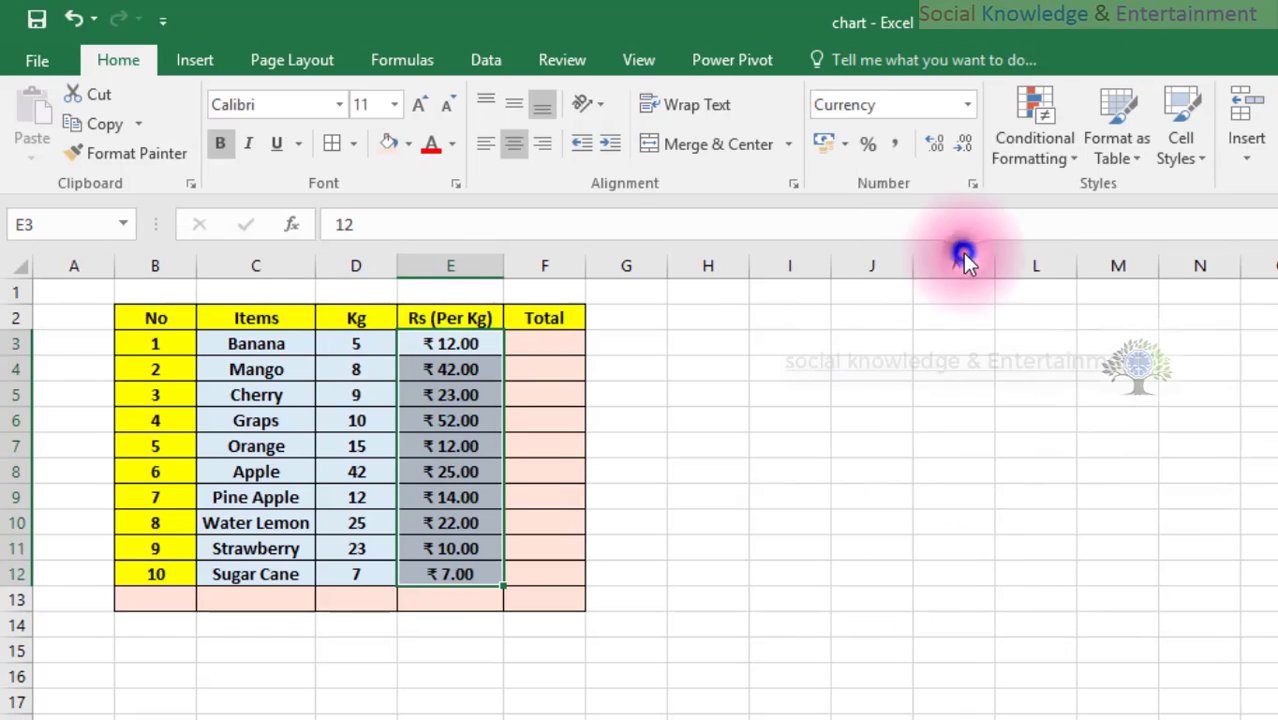
pyautogui.click(454, 443)
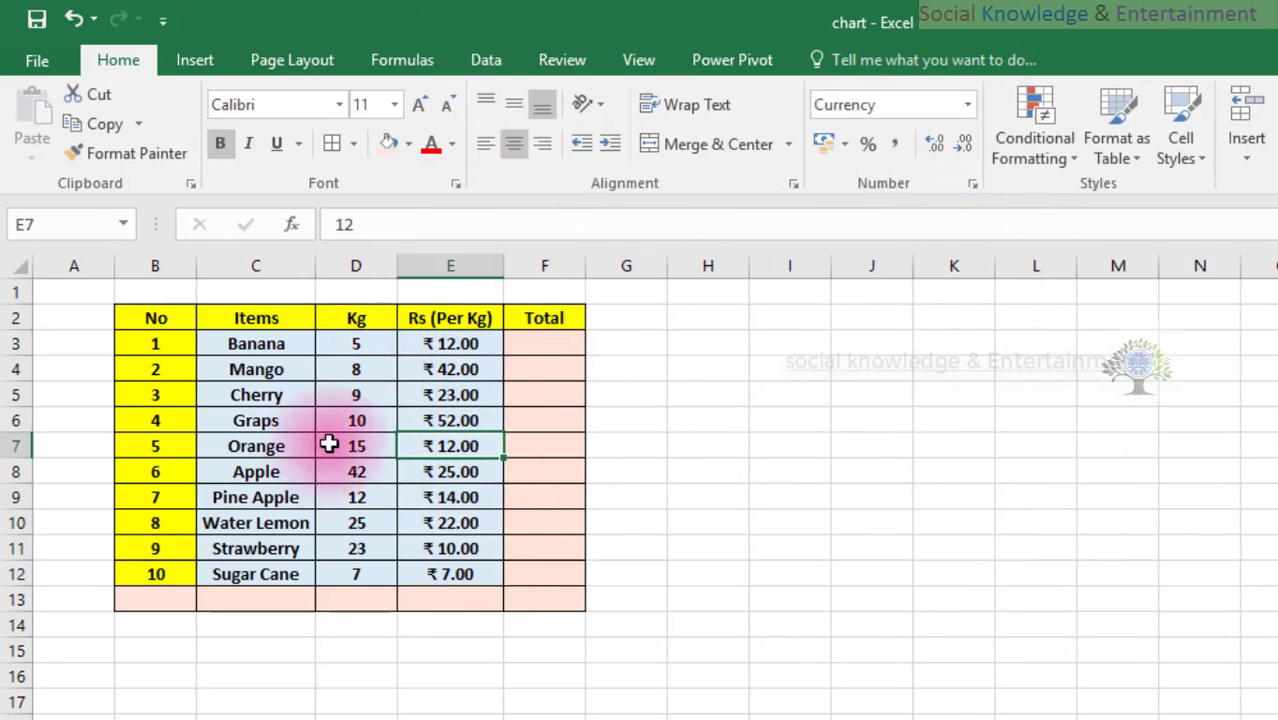
pyautogui.moveTo(348, 347); pyautogui.dragTo(340, 571)
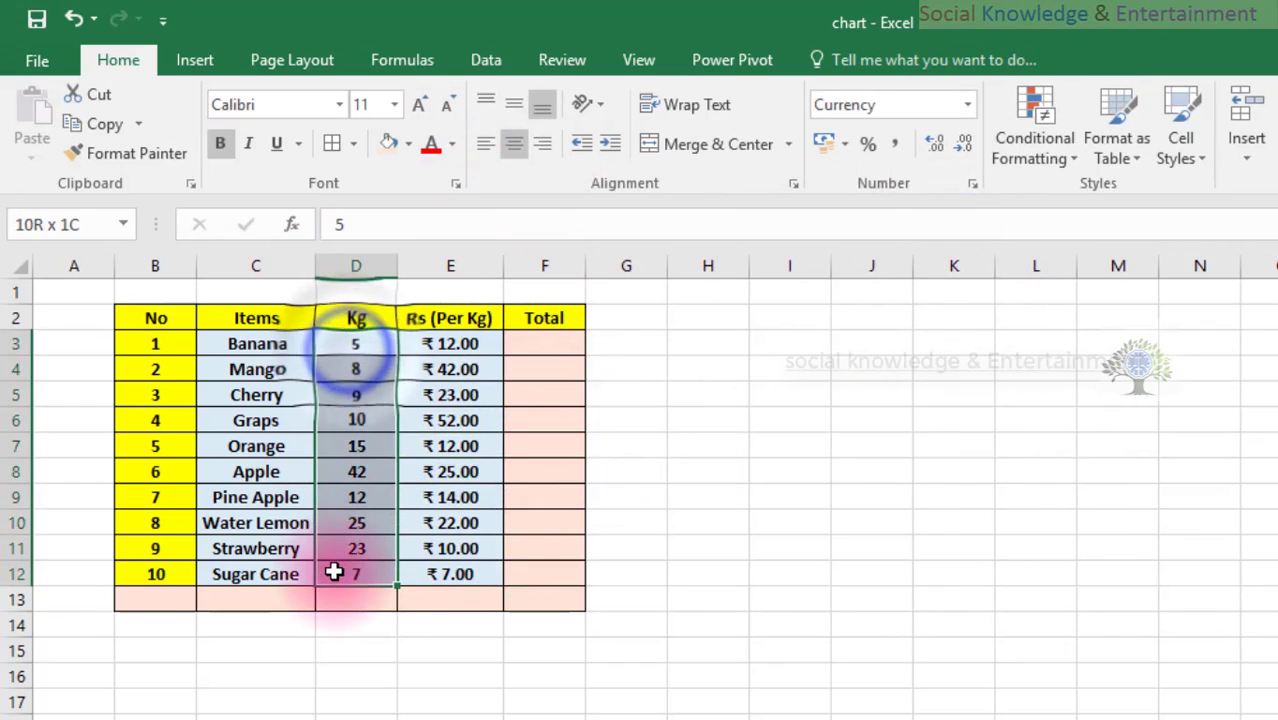
pyautogui.click(970, 106)
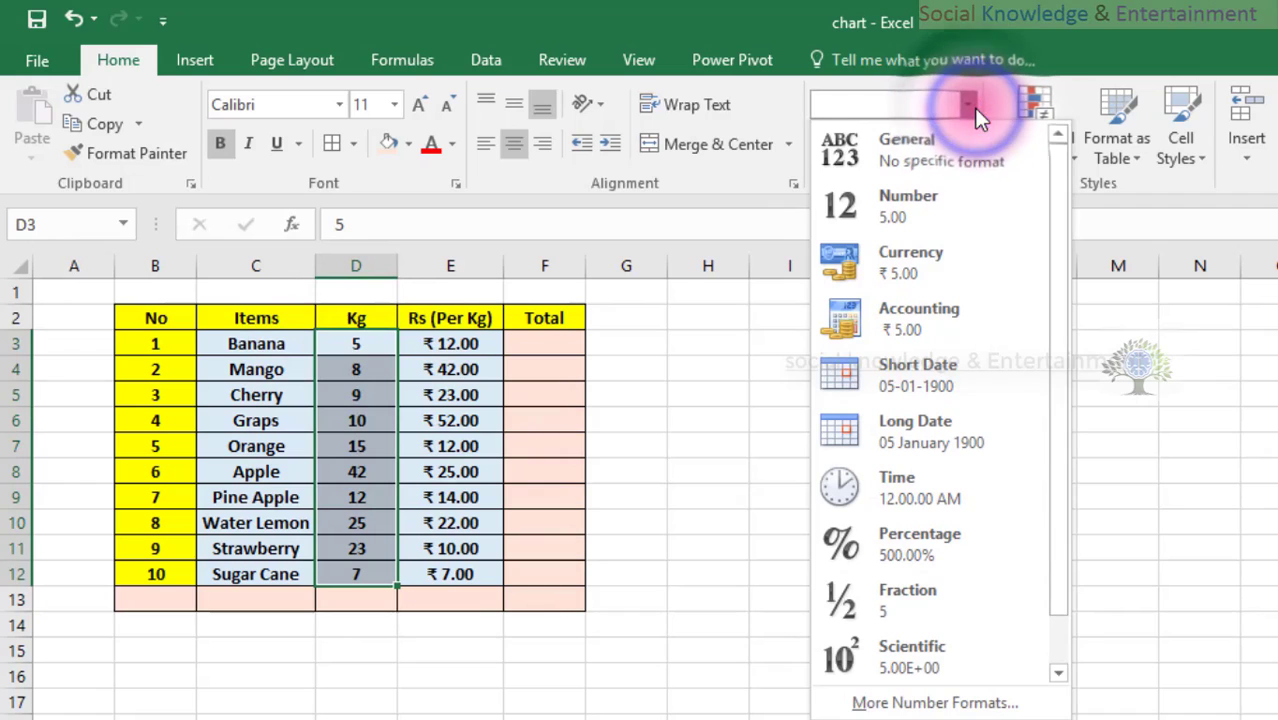
pyautogui.scroll(-1, 937, 280)
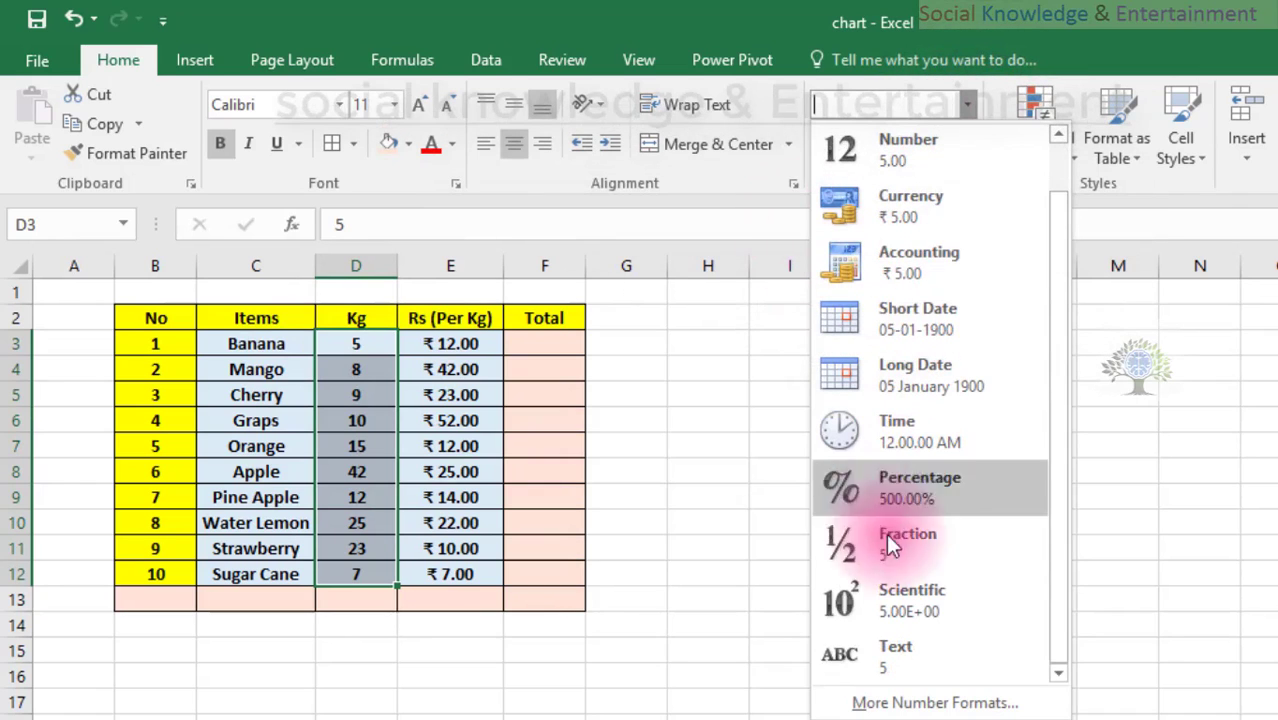
pyautogui.scroll(1, 856, 300)
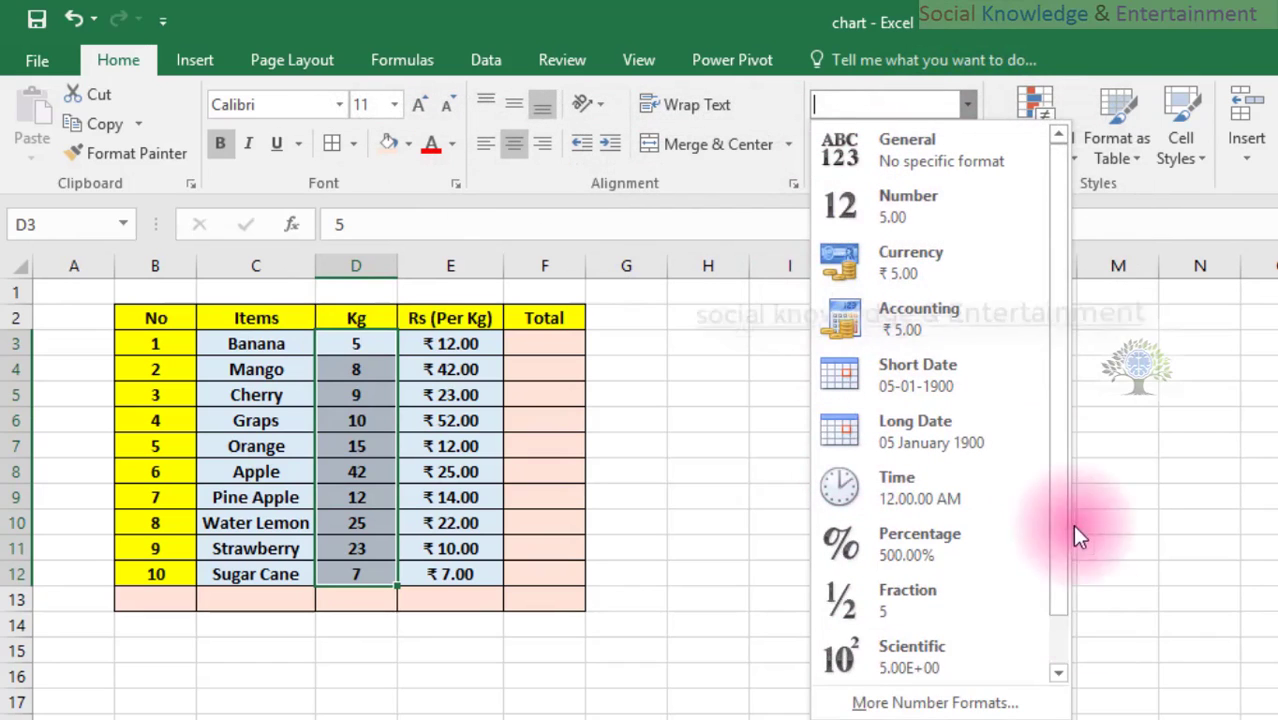
pyautogui.click(1010, 706)
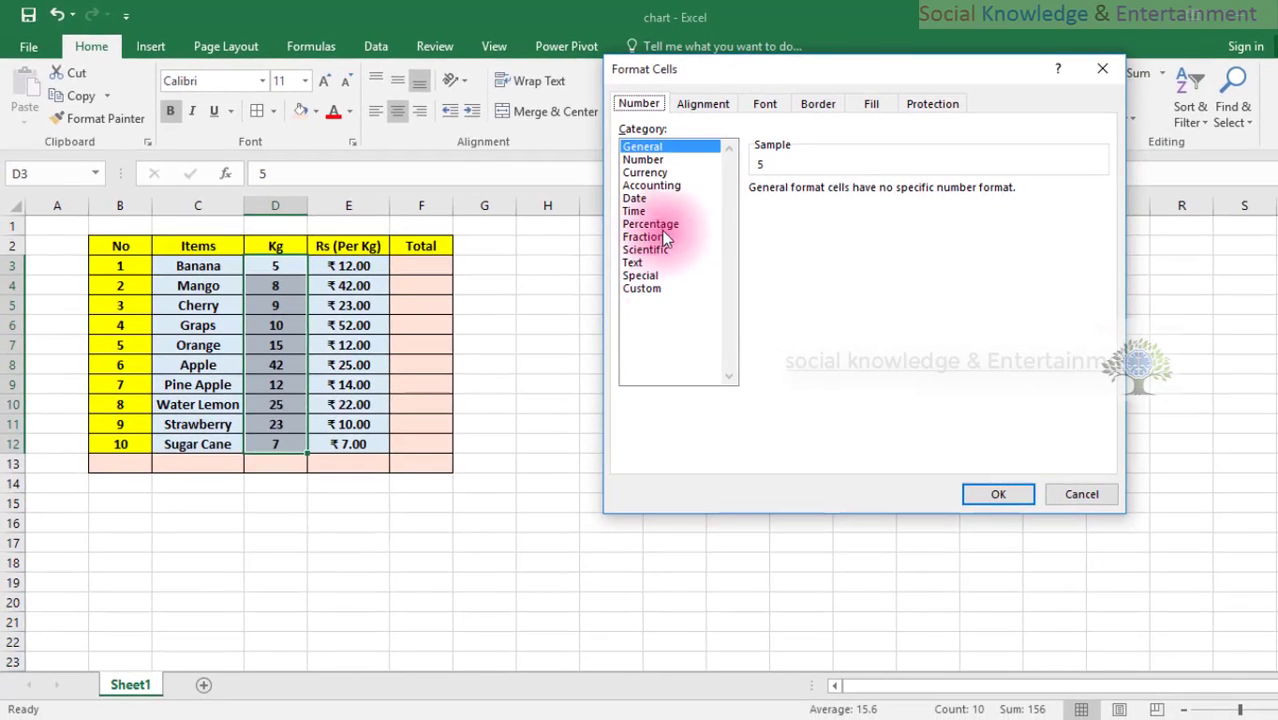
pyautogui.click(652, 288)
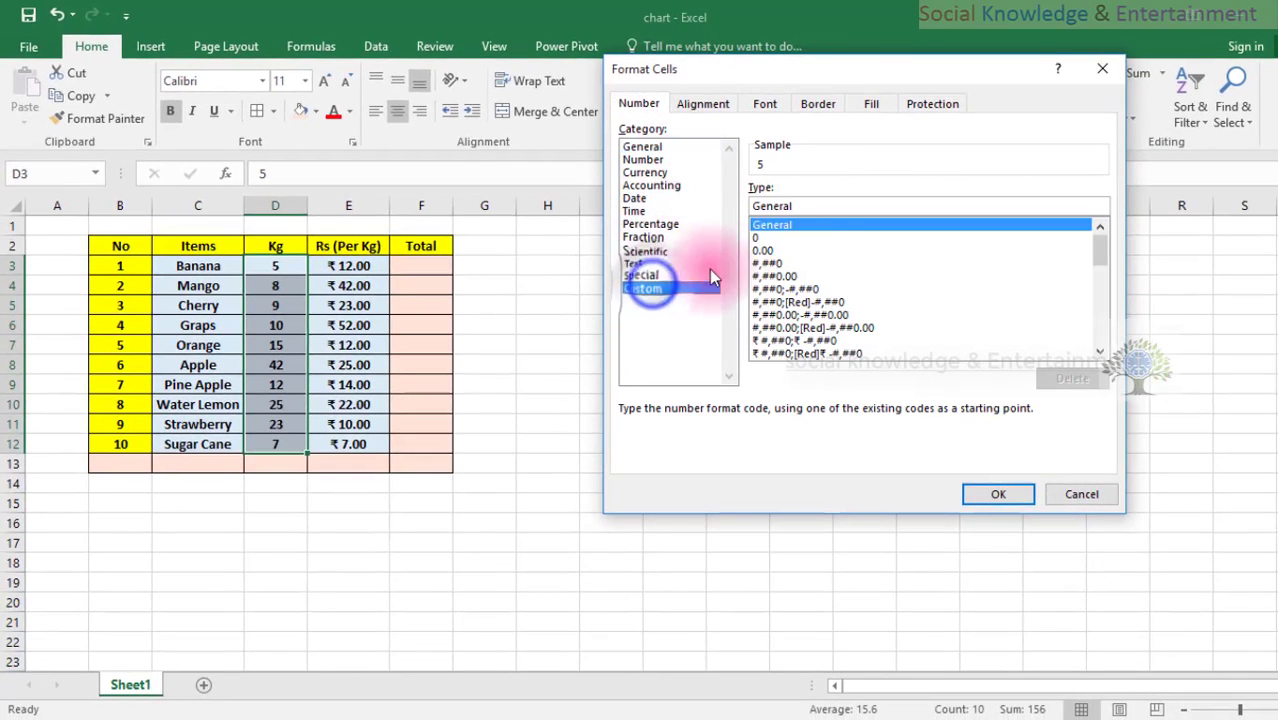
pyautogui.click(891, 289)
pyautogui.scroll(-4, 868, 289)
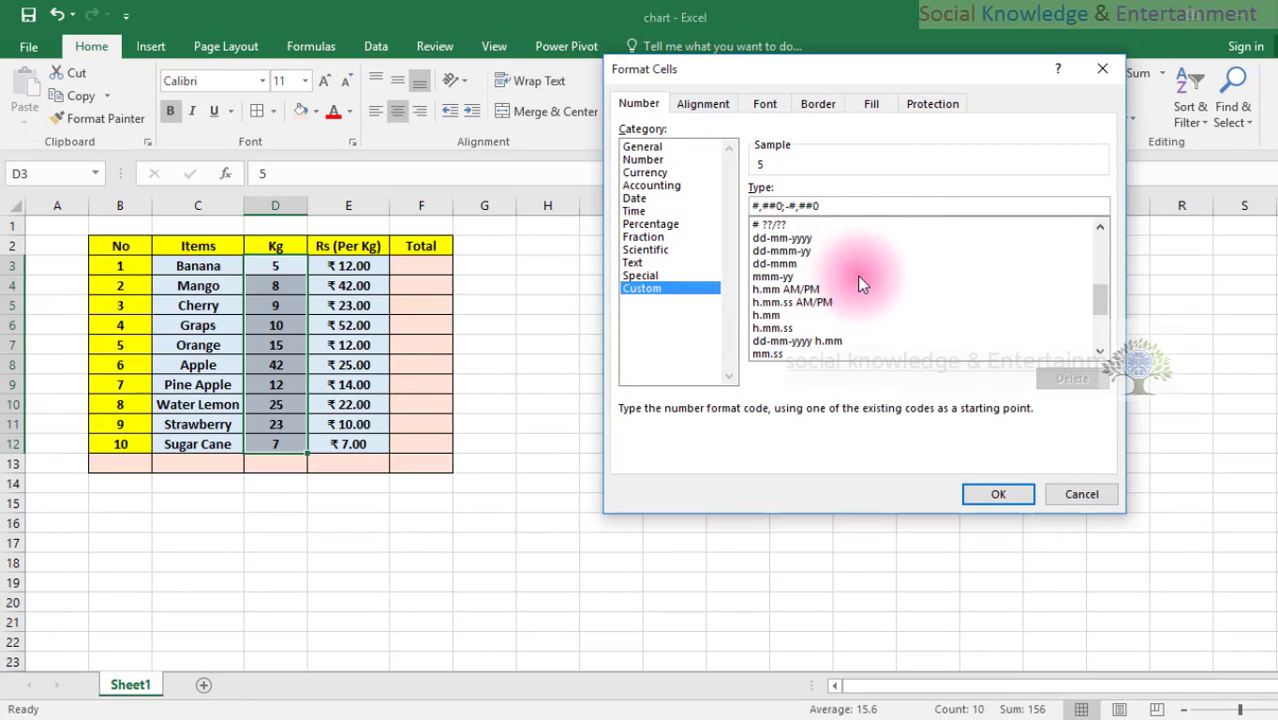
pyautogui.scroll(-3, 858, 279)
pyautogui.scroll(-1, 858, 282)
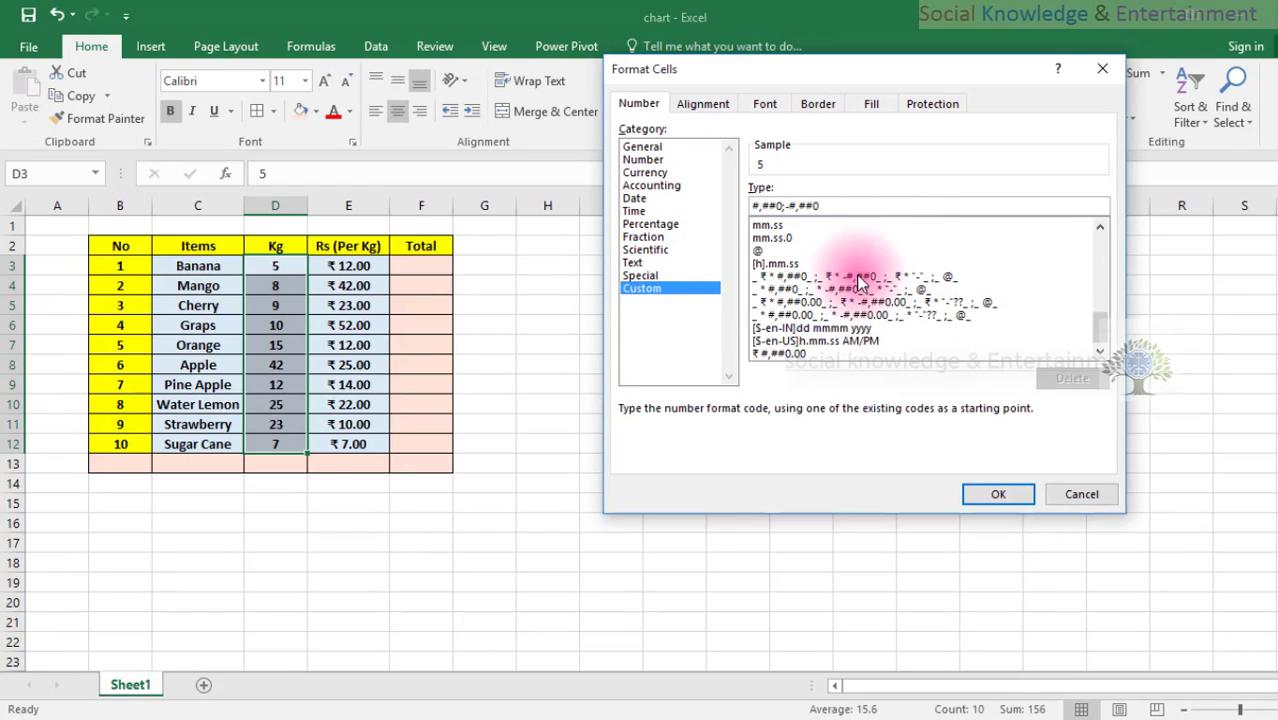
pyautogui.scroll(8, 858, 282)
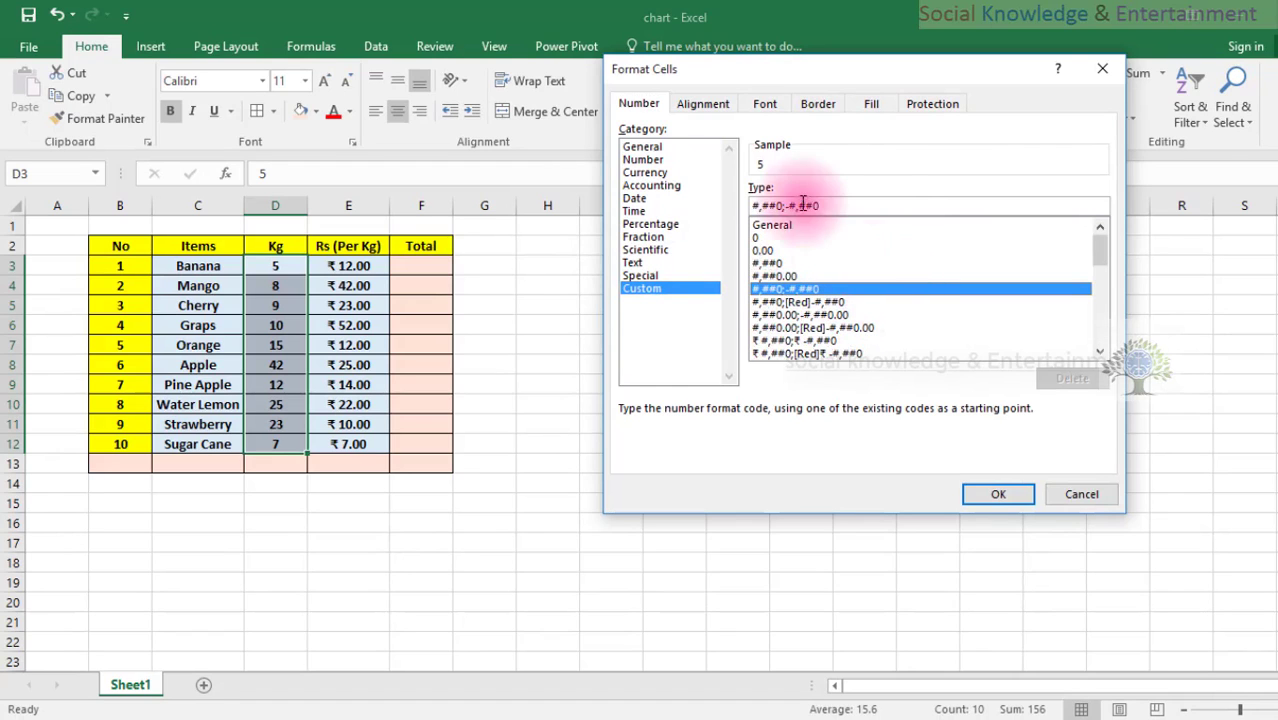
pyautogui.click(704, 105)
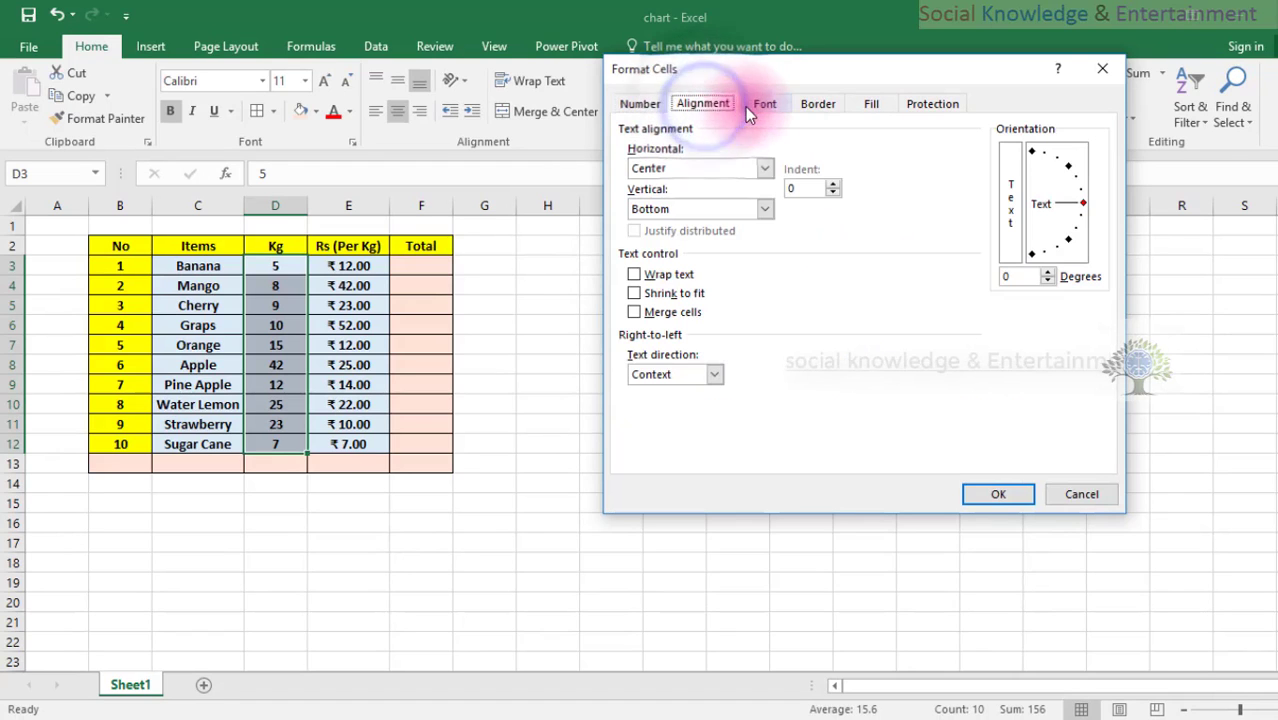
pyautogui.click(1081, 494)
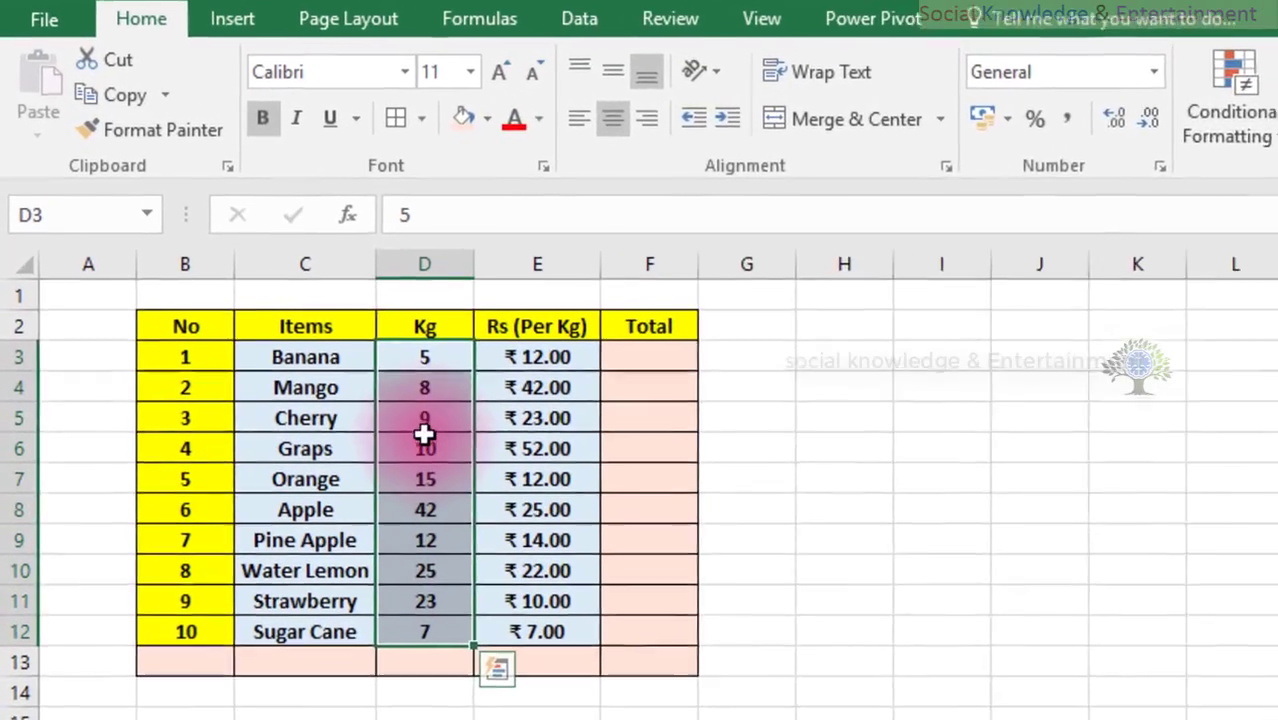
# Begin a formula in Banana's Total cell F3, leaving just '=' entered
pyautogui.click(275, 325)
pyautogui.doubleClick(462, 369)
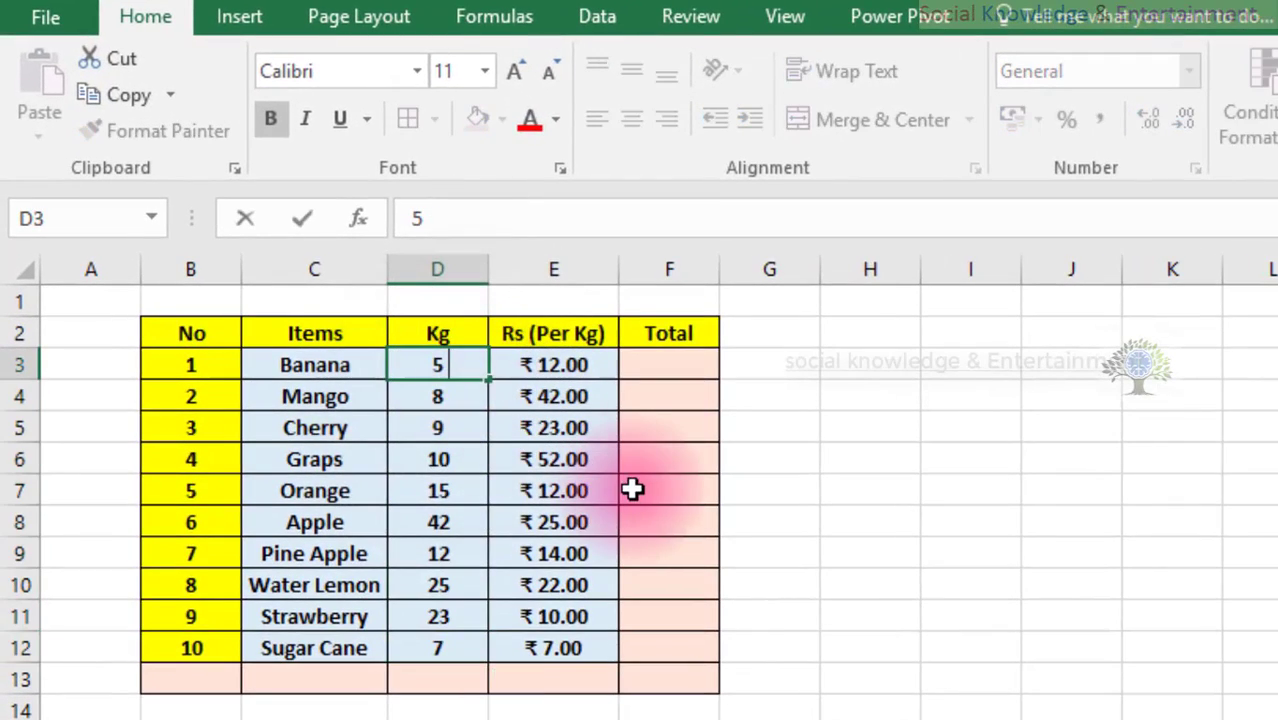
pyautogui.click(790, 515)
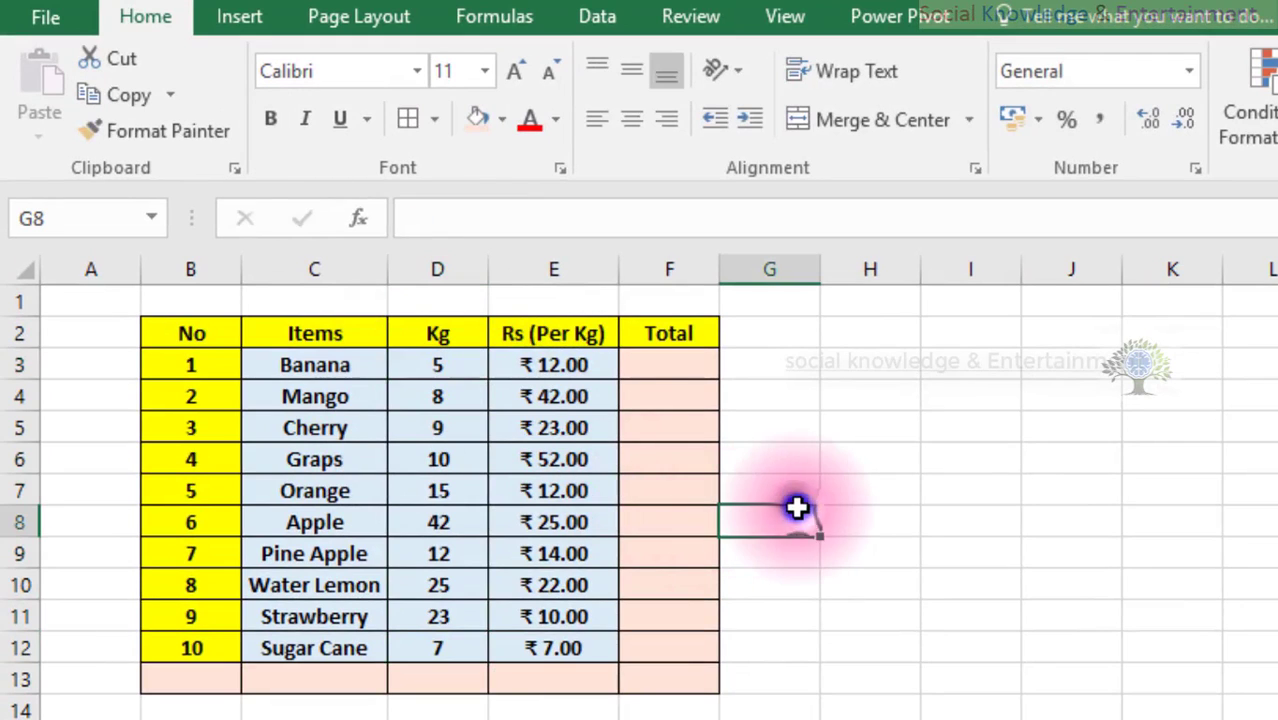
pyautogui.click(639, 365)
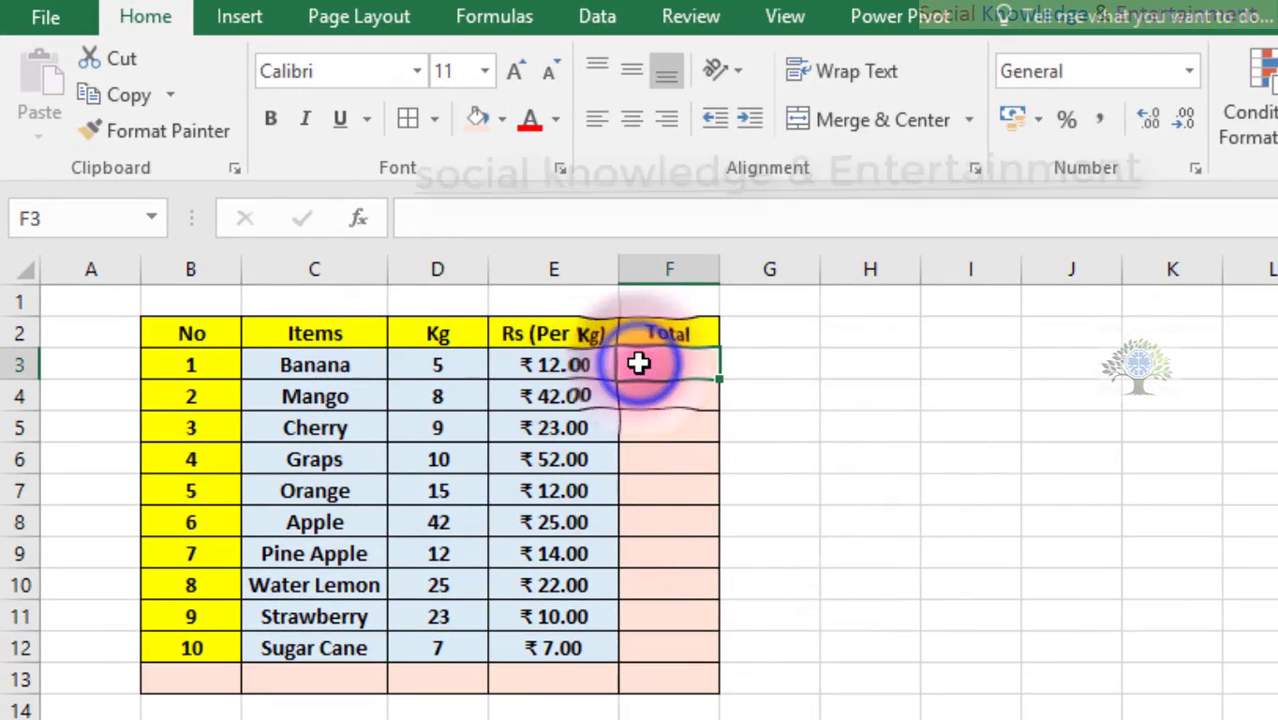
pyautogui.write('=')
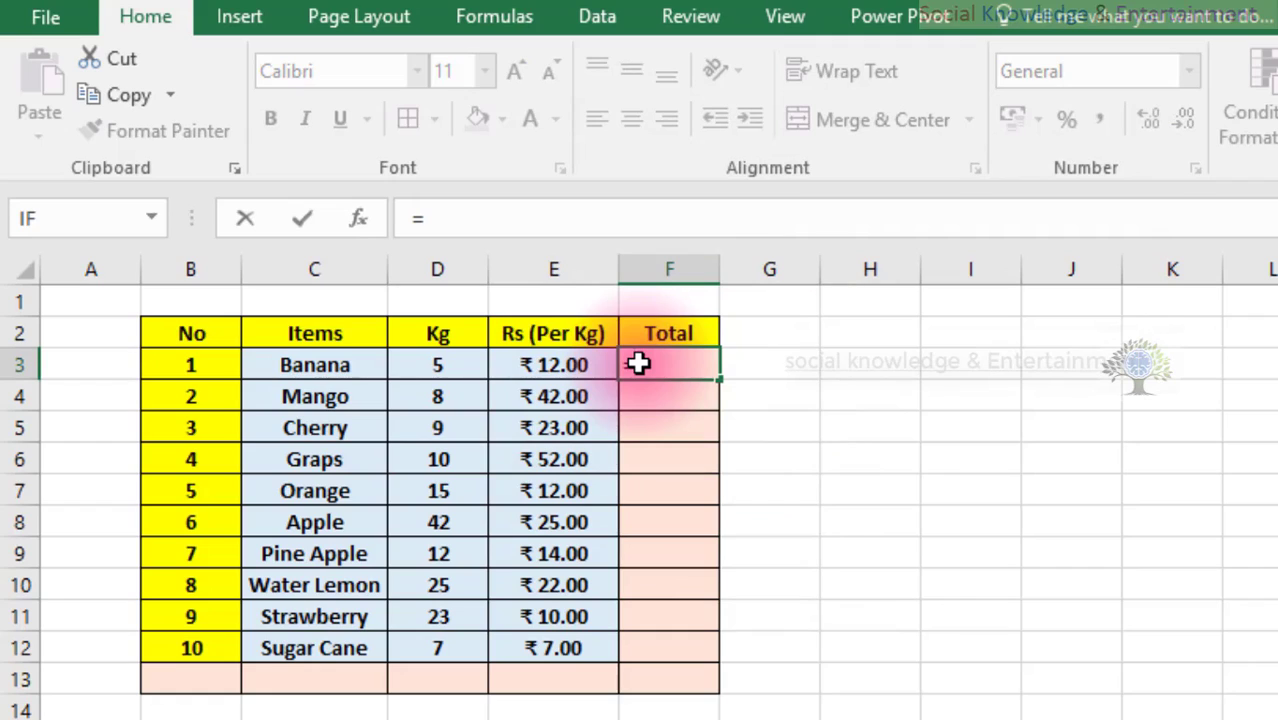
pyautogui.write('m')
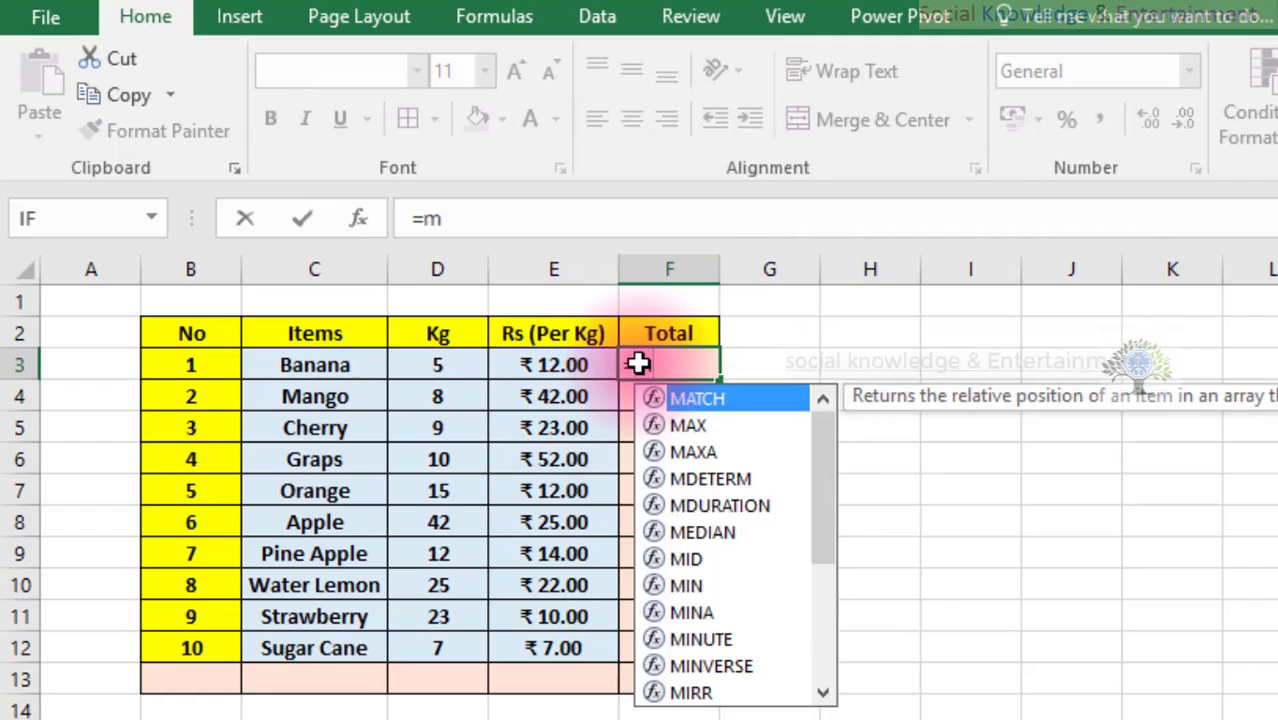
pyautogui.press('BackSpace')
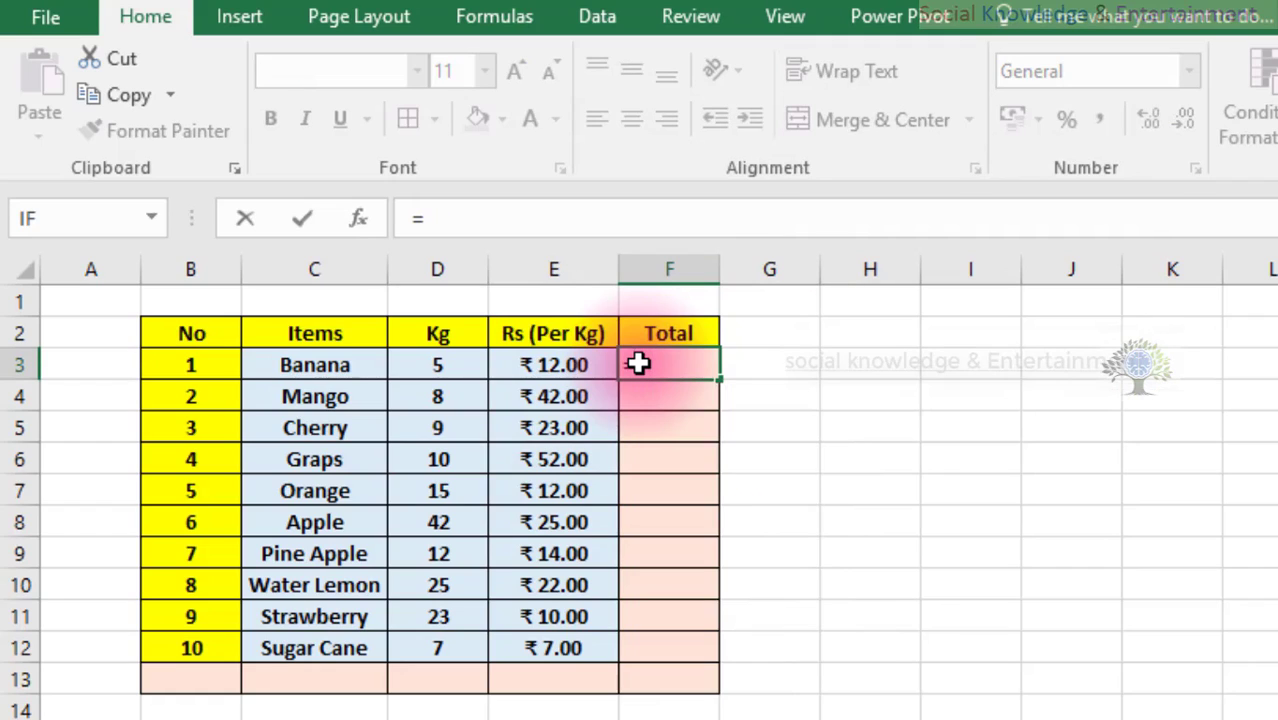
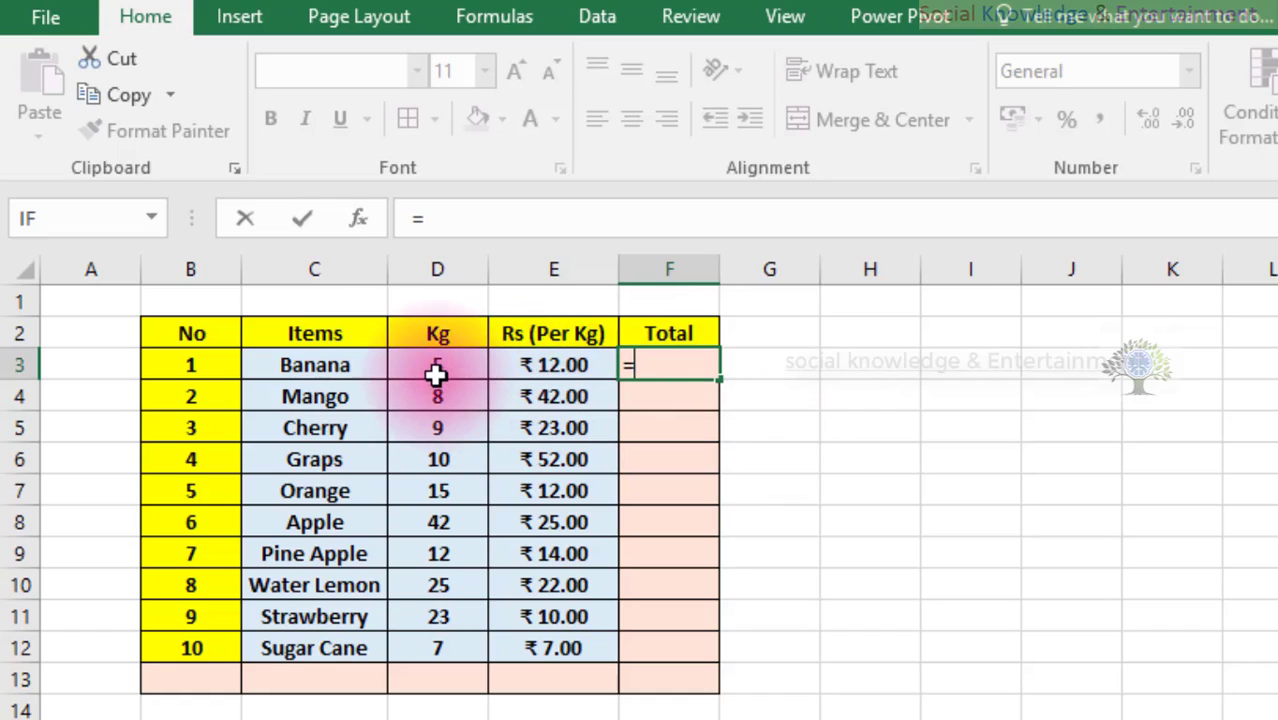
# Enter =D3*E3 in F3 and fill it down to F12 for all ten fruits
pyautogui.click(436, 374)
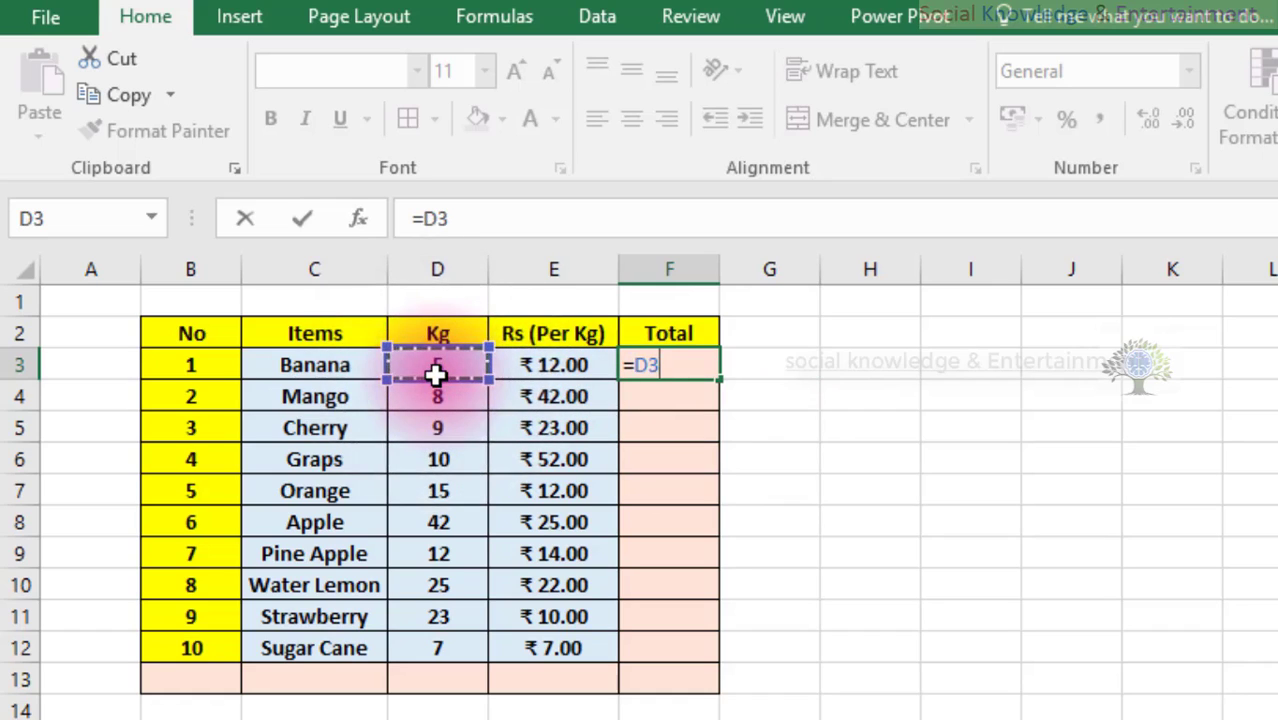
pyautogui.click(557, 366)
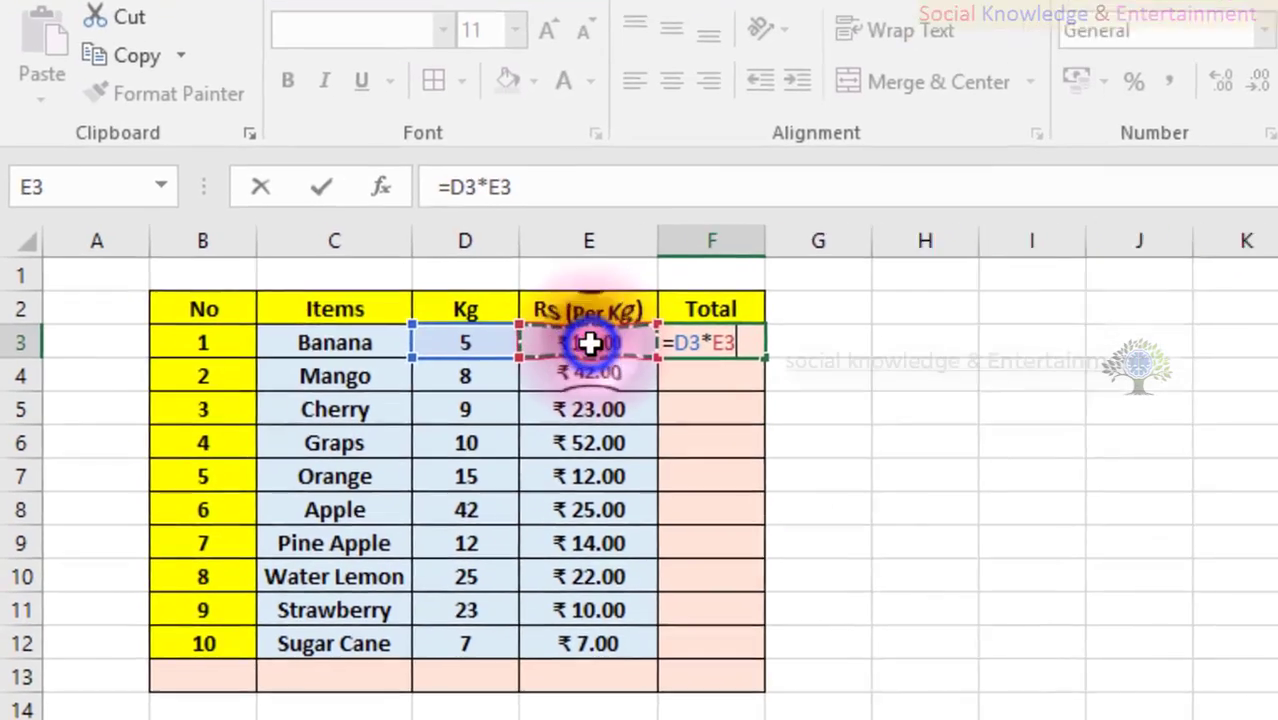
pyautogui.press('Return')
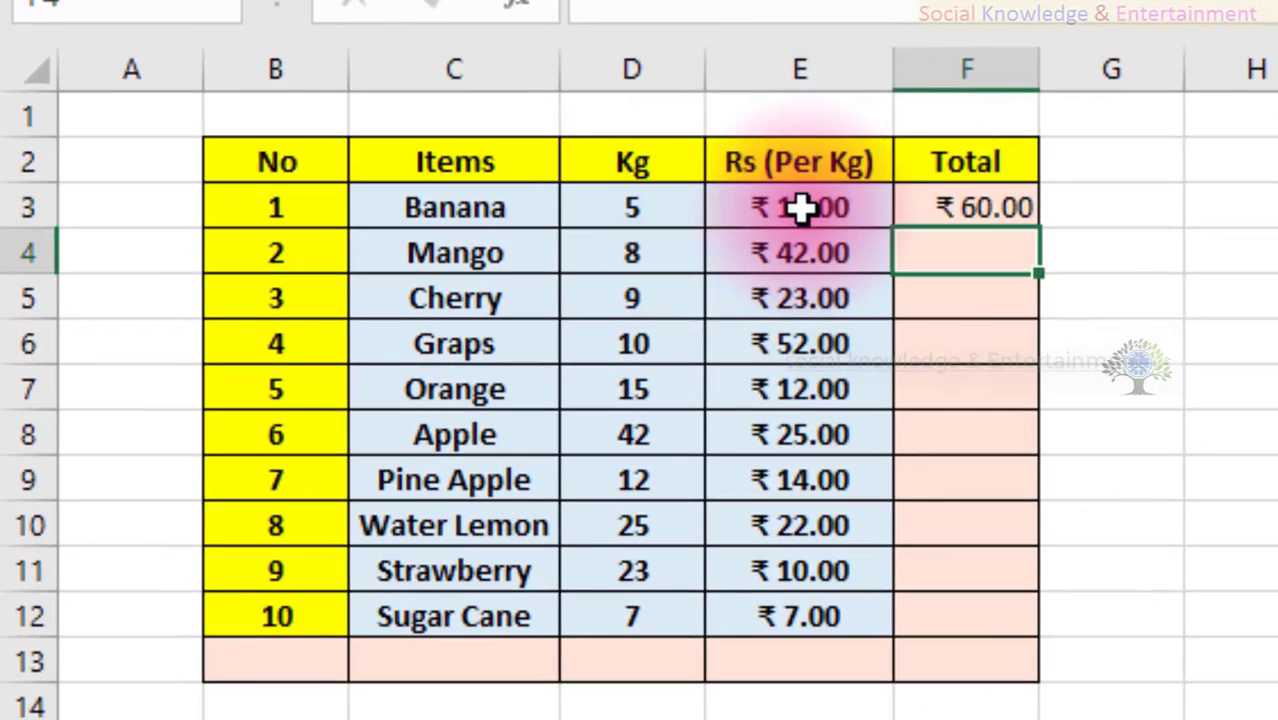
pyautogui.click(937, 212)
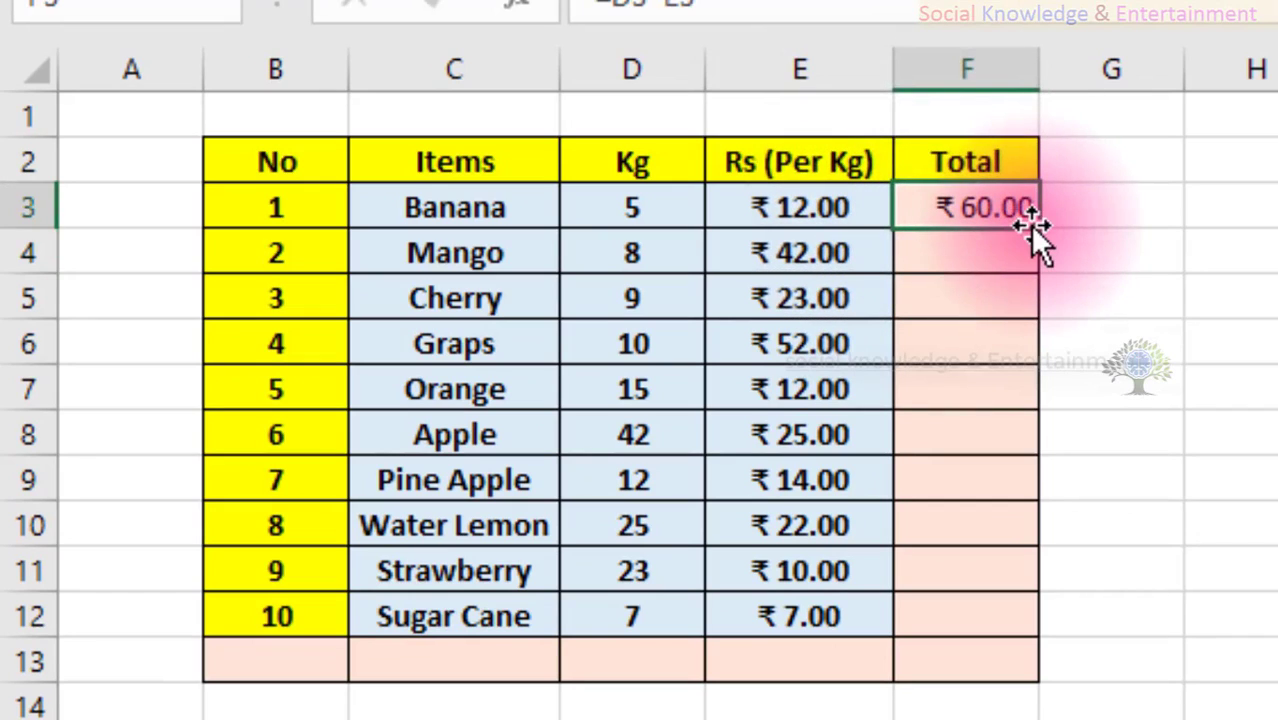
pyautogui.moveTo(1037, 228); pyautogui.dragTo(998, 642)
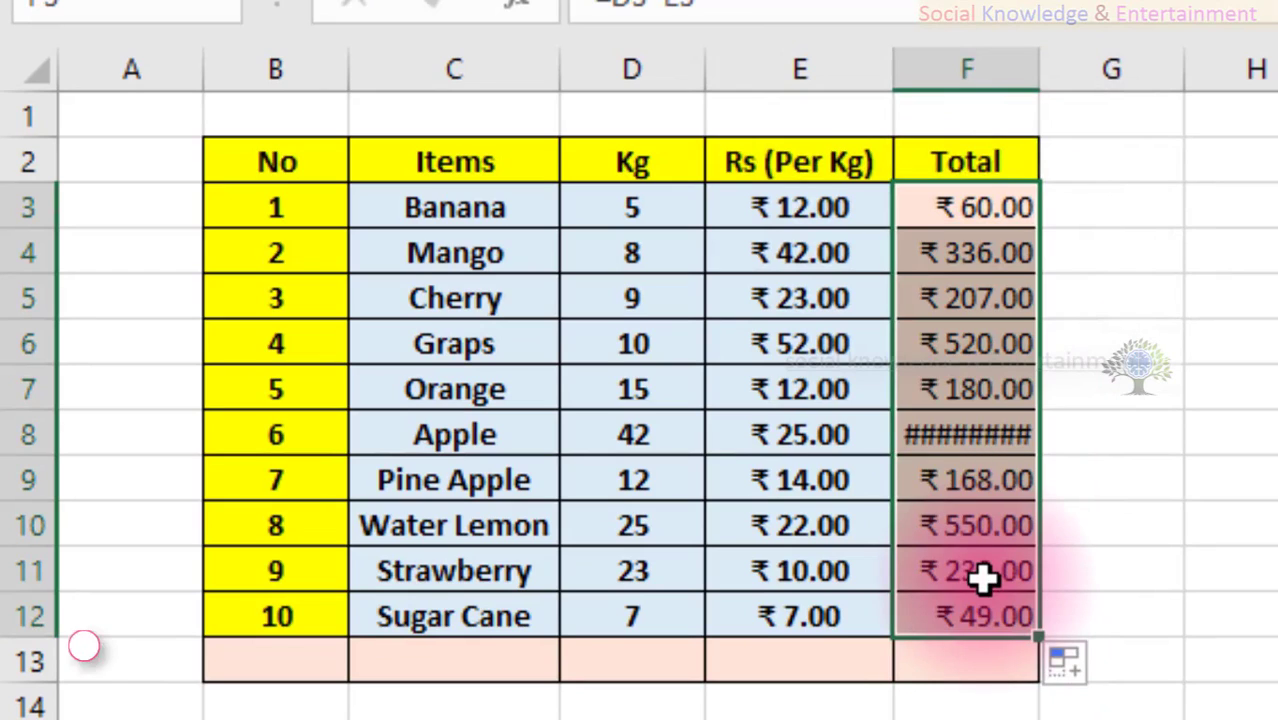
pyautogui.click(1120, 525)
# Open Apple's total formula in F8 for editing and cancel the accidental change
pyautogui.click(976, 445)
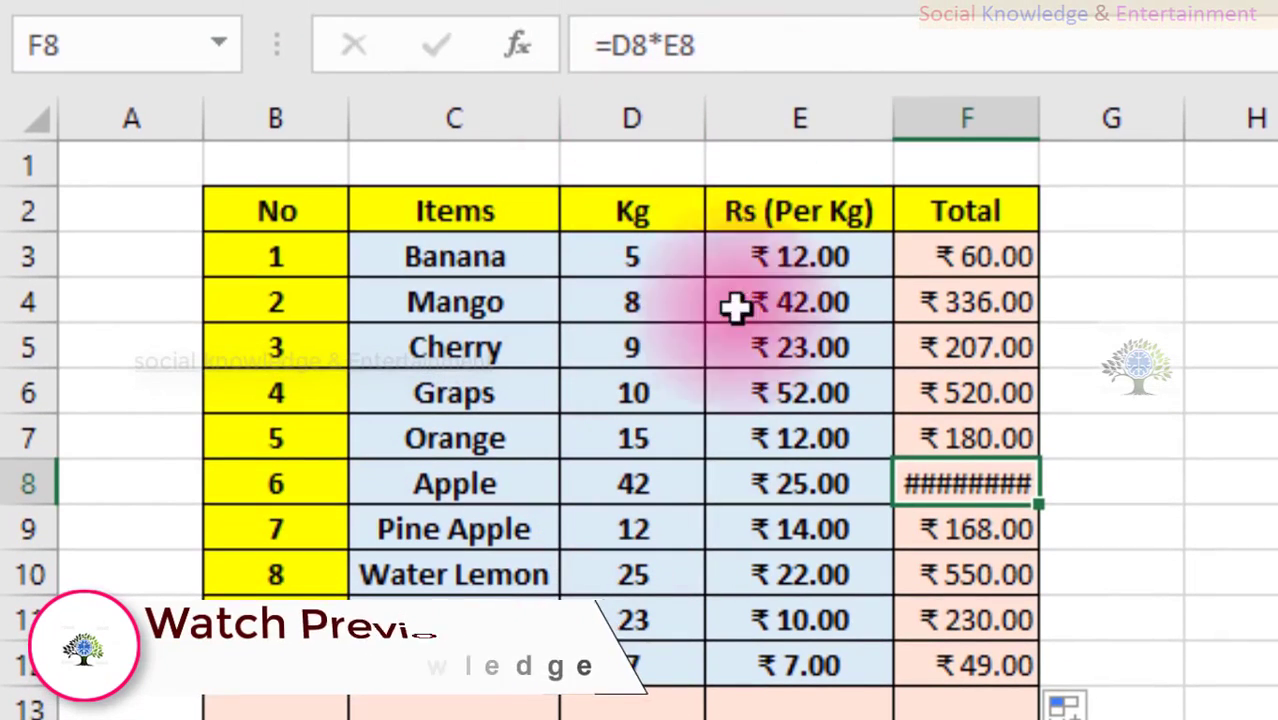
pyautogui.doubleClick(918, 483)
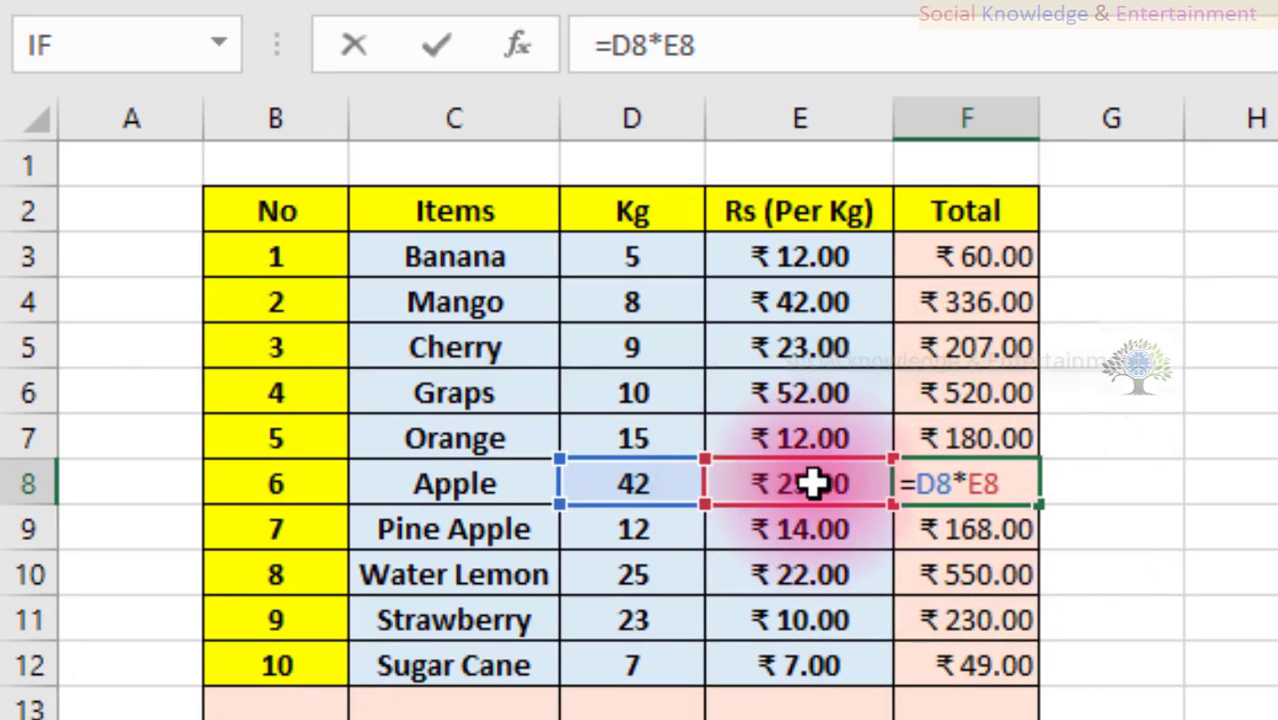
pyautogui.click(752, 487)
pyautogui.click(1148, 508)
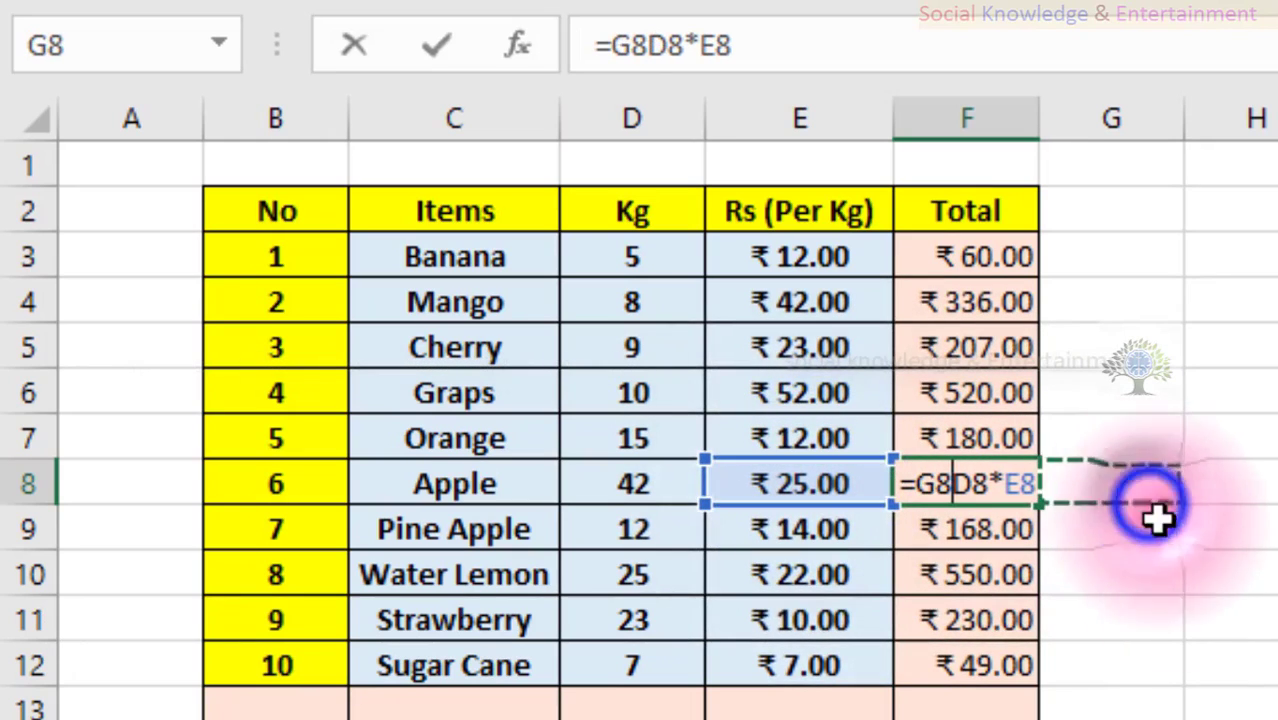
pyautogui.press('Escape')
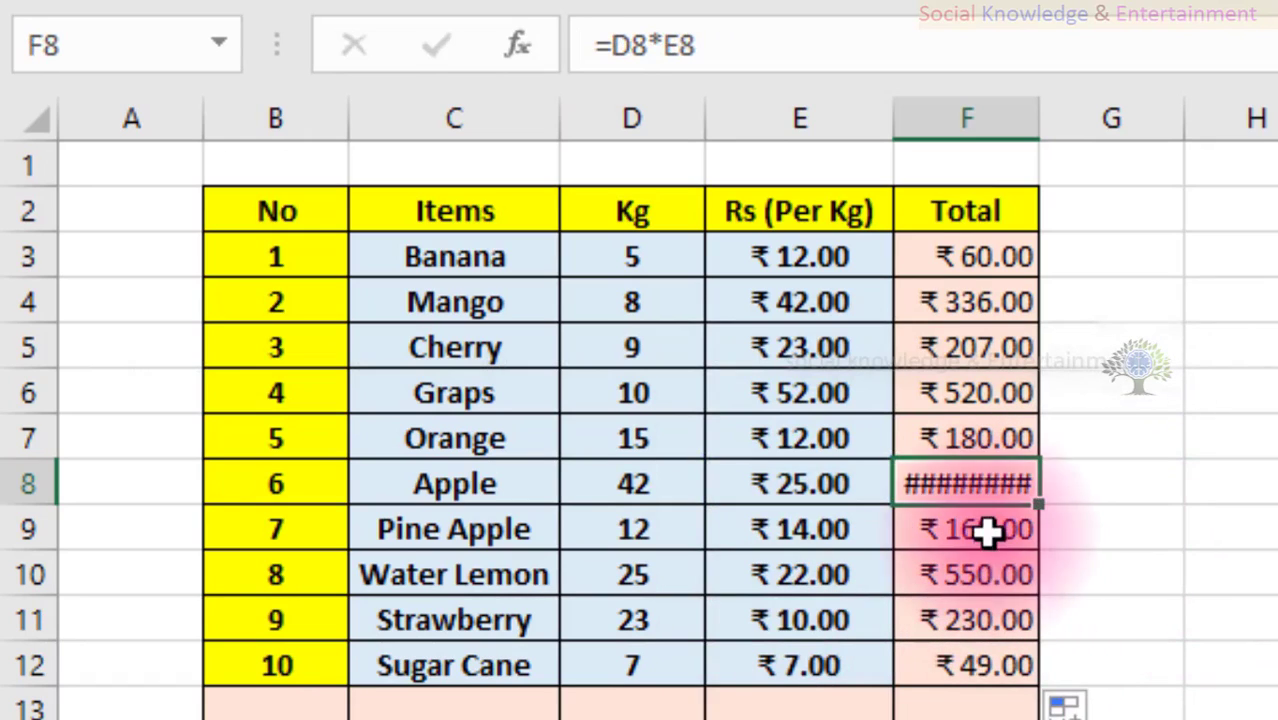
# Change Apple's Kg in D8 to 10, after briefly trying 44 and 4
pyautogui.doubleClick(648, 490)
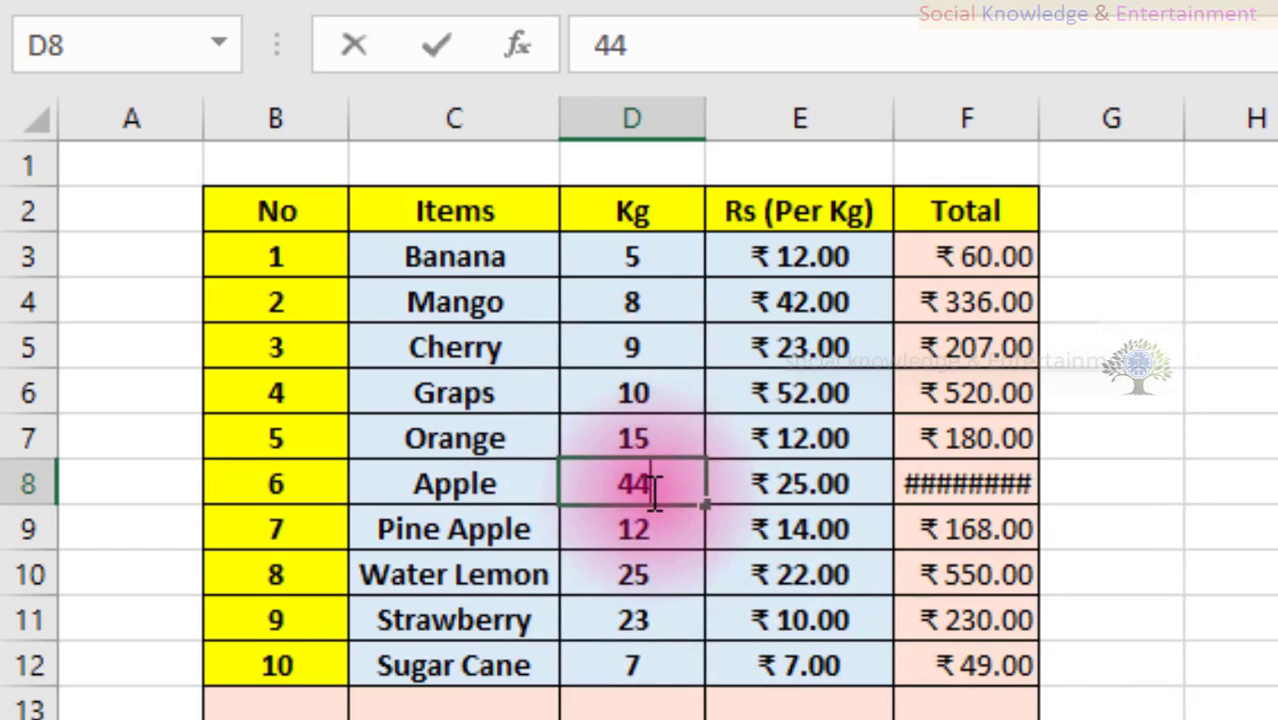
pyautogui.press('Return')
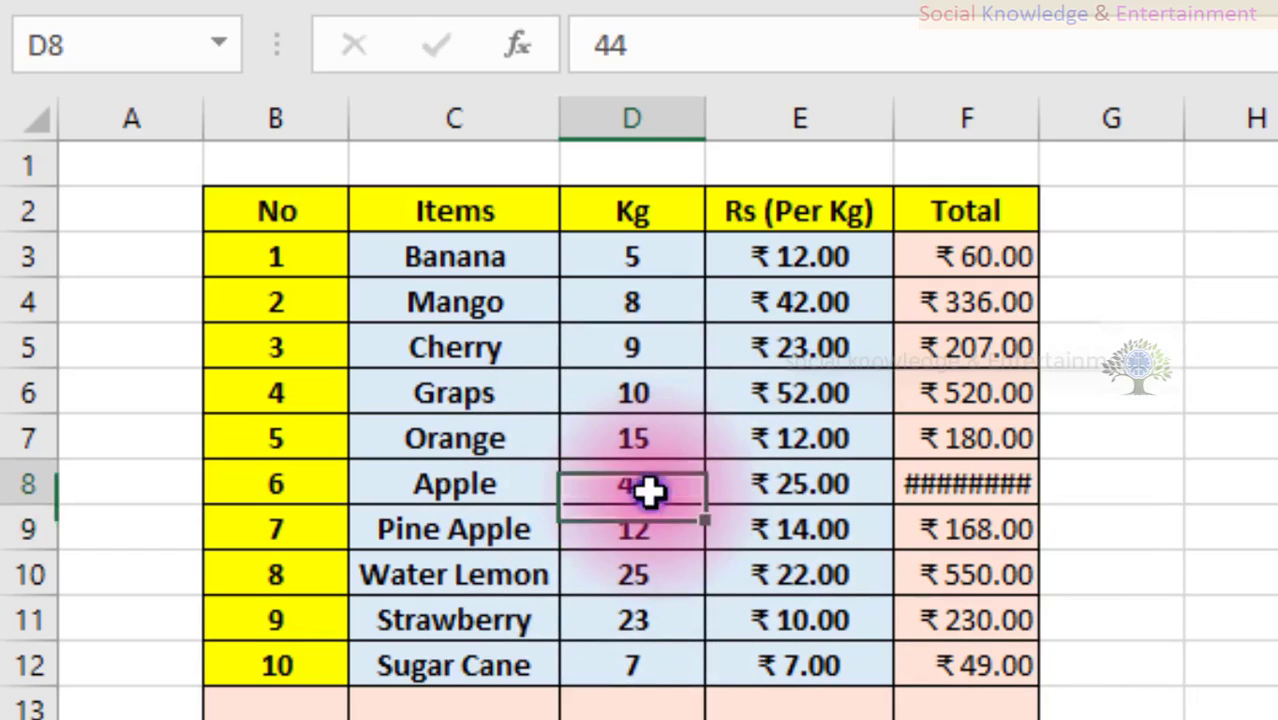
pyautogui.doubleClick(648, 490)
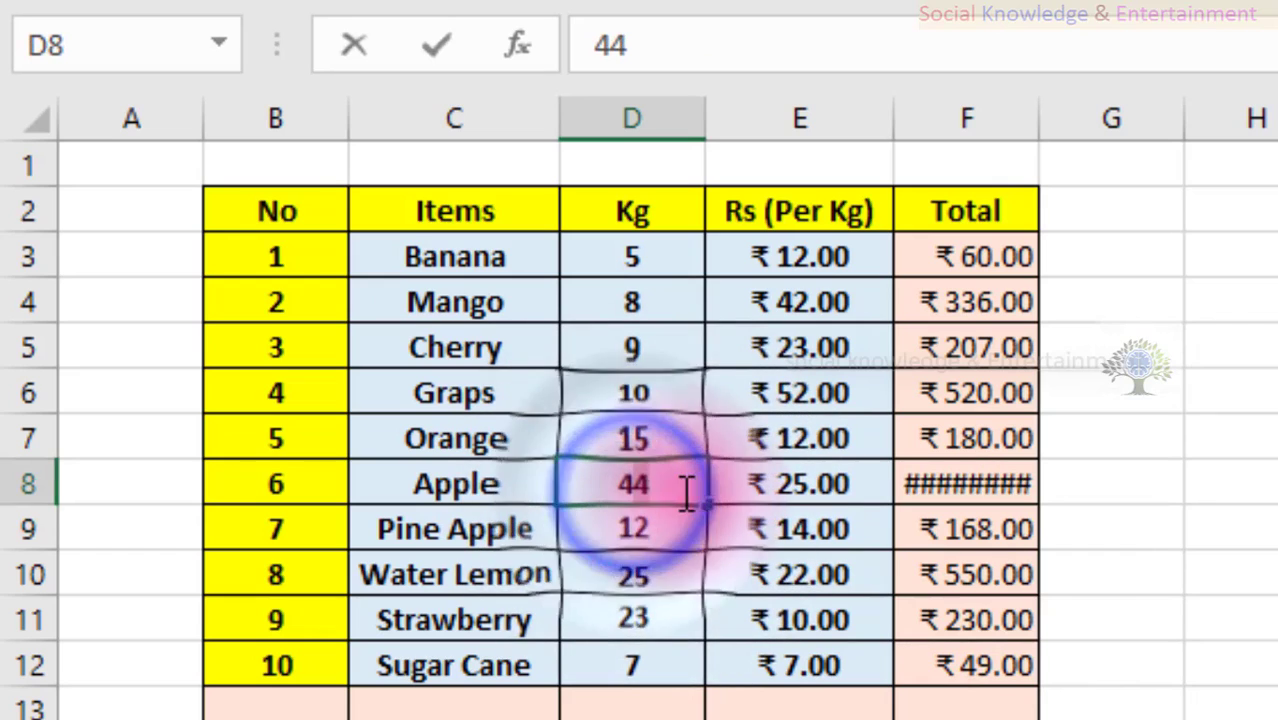
pyautogui.doubleClick(686, 492)
pyautogui.write('4')
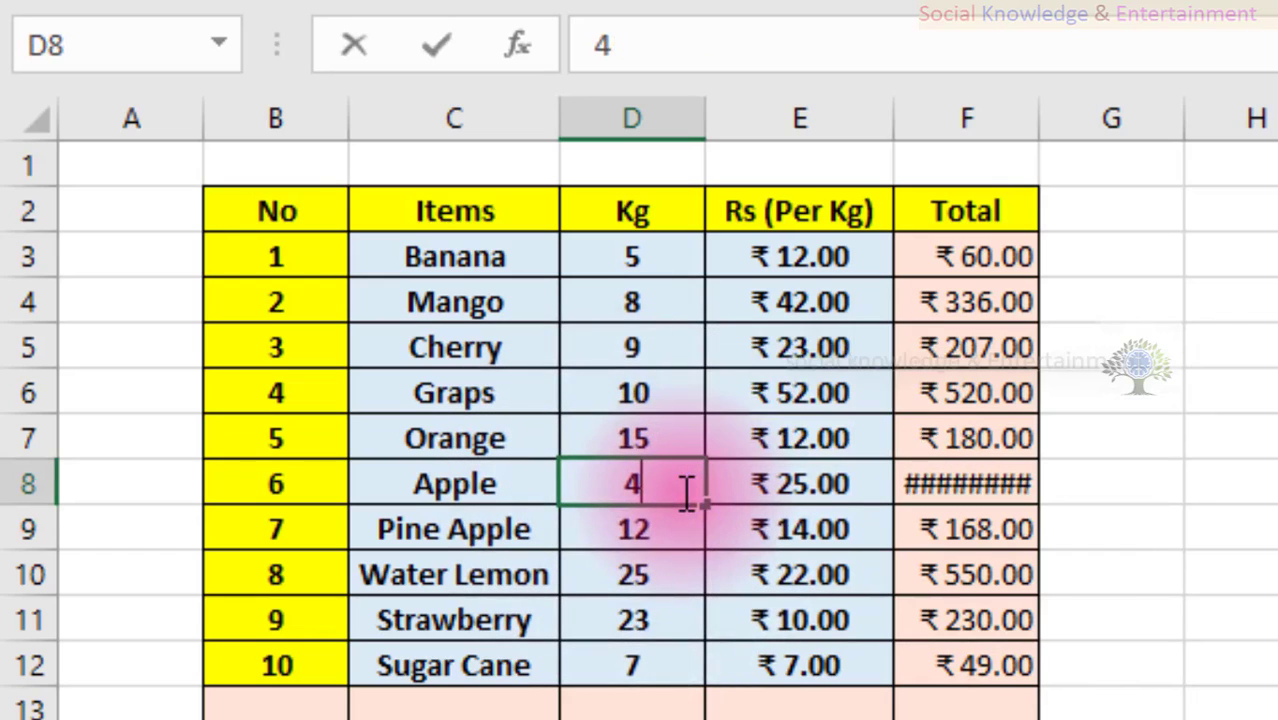
pyautogui.press('Return')
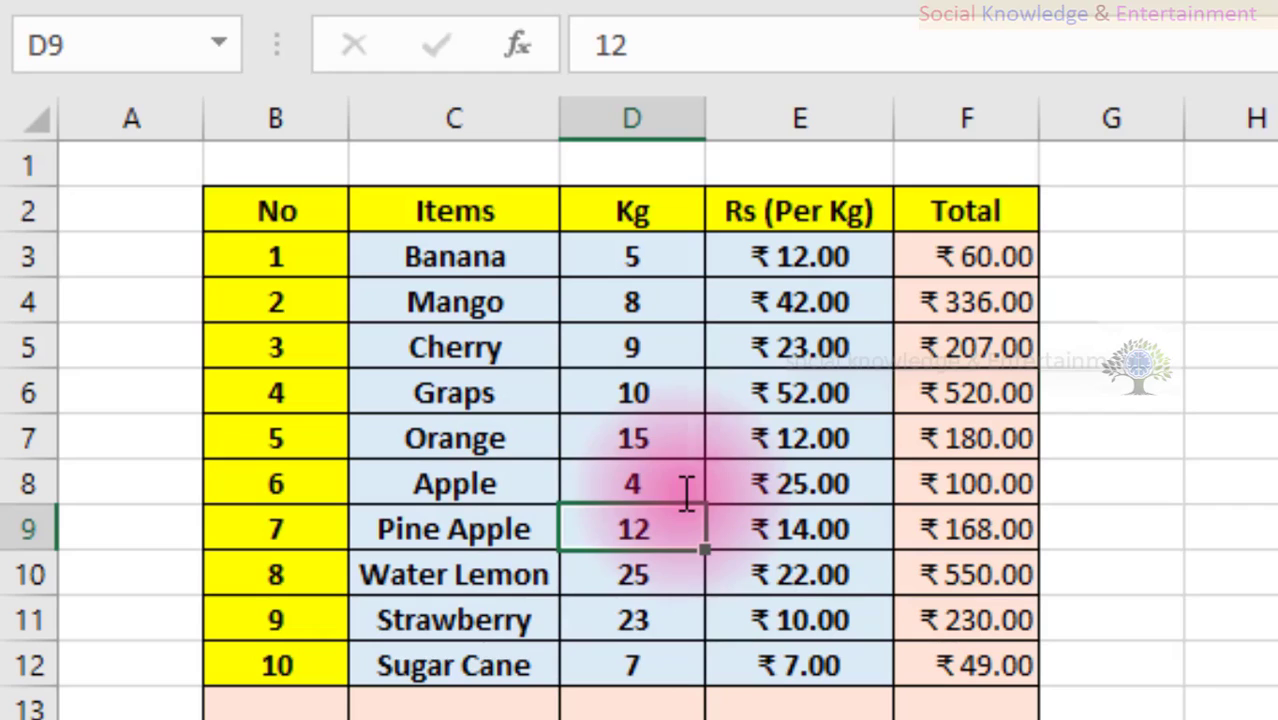
pyautogui.click(614, 483)
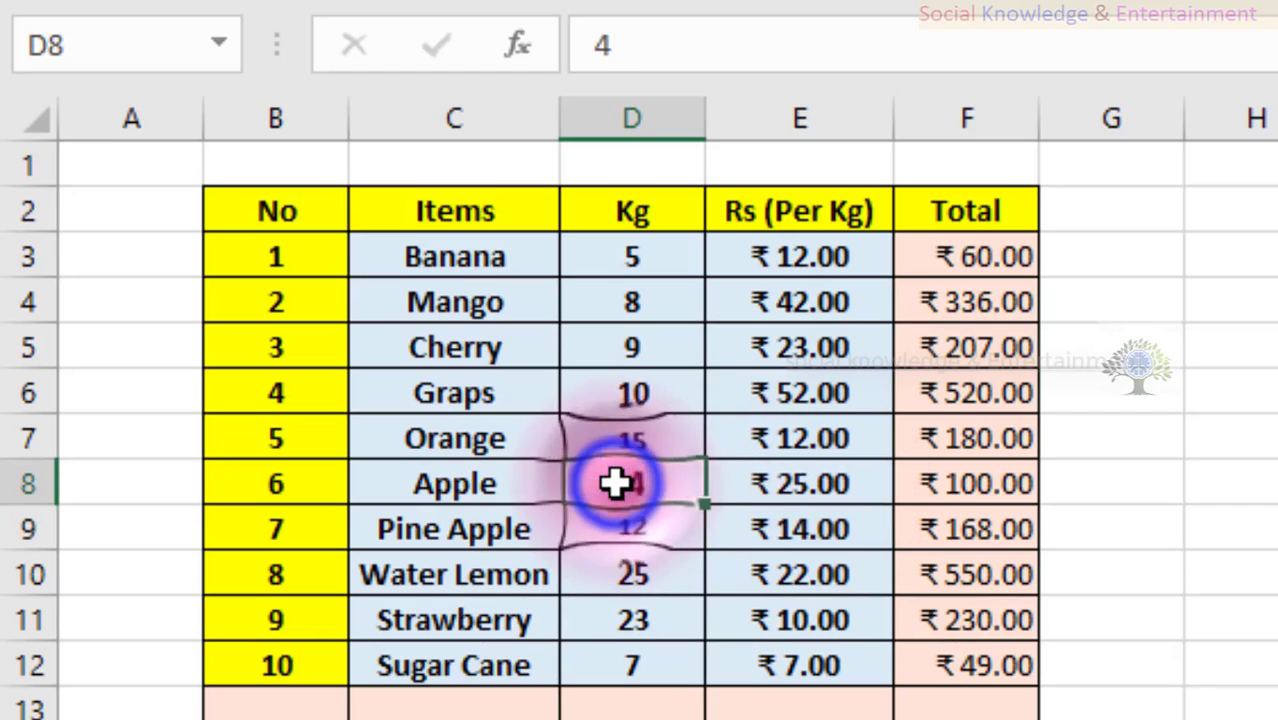
pyautogui.doubleClick(614, 483)
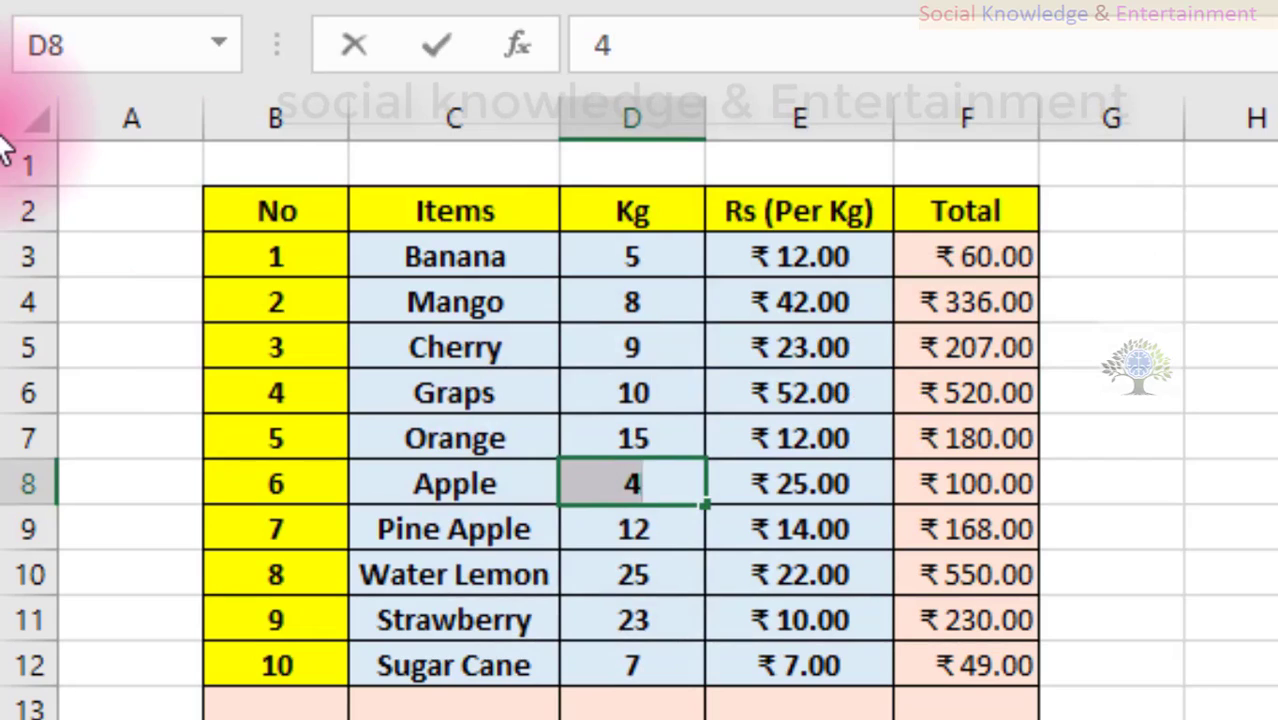
pyautogui.write('10')
pyautogui.press('Return')
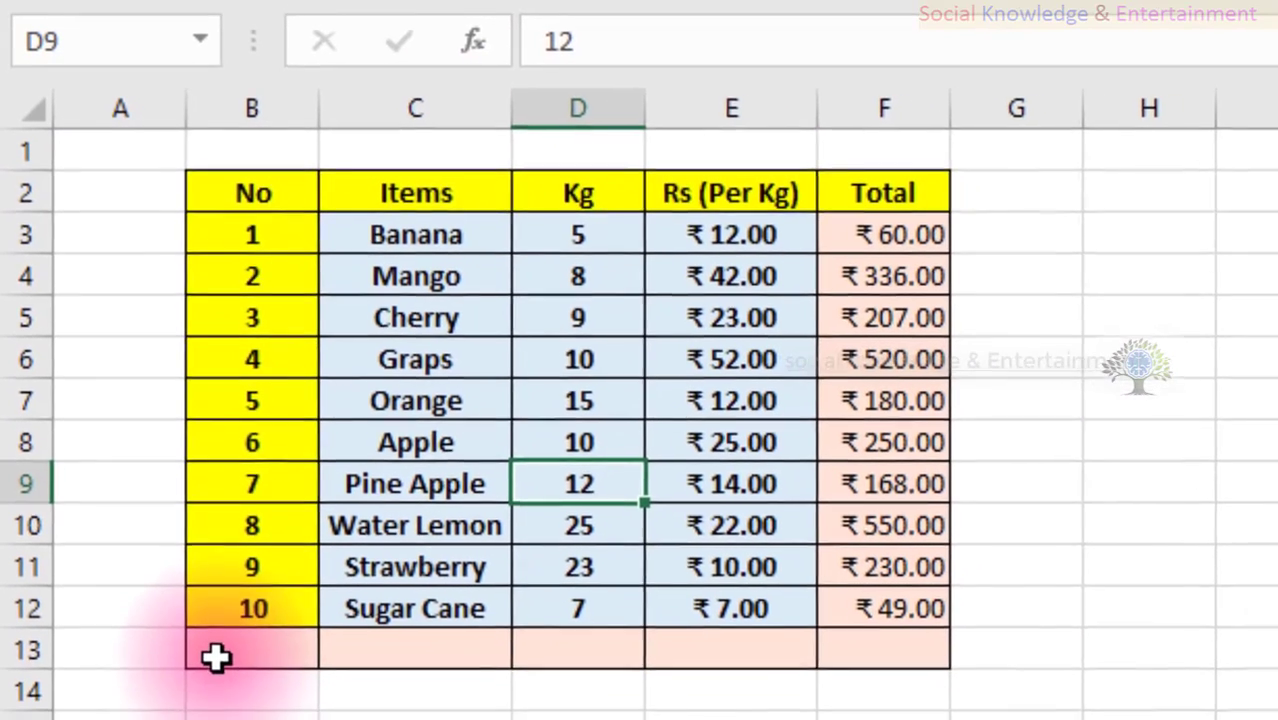
# Add a bold 'Total' label in B13 below the fruit table
pyautogui.click(213, 645)
pyautogui.write('Total')
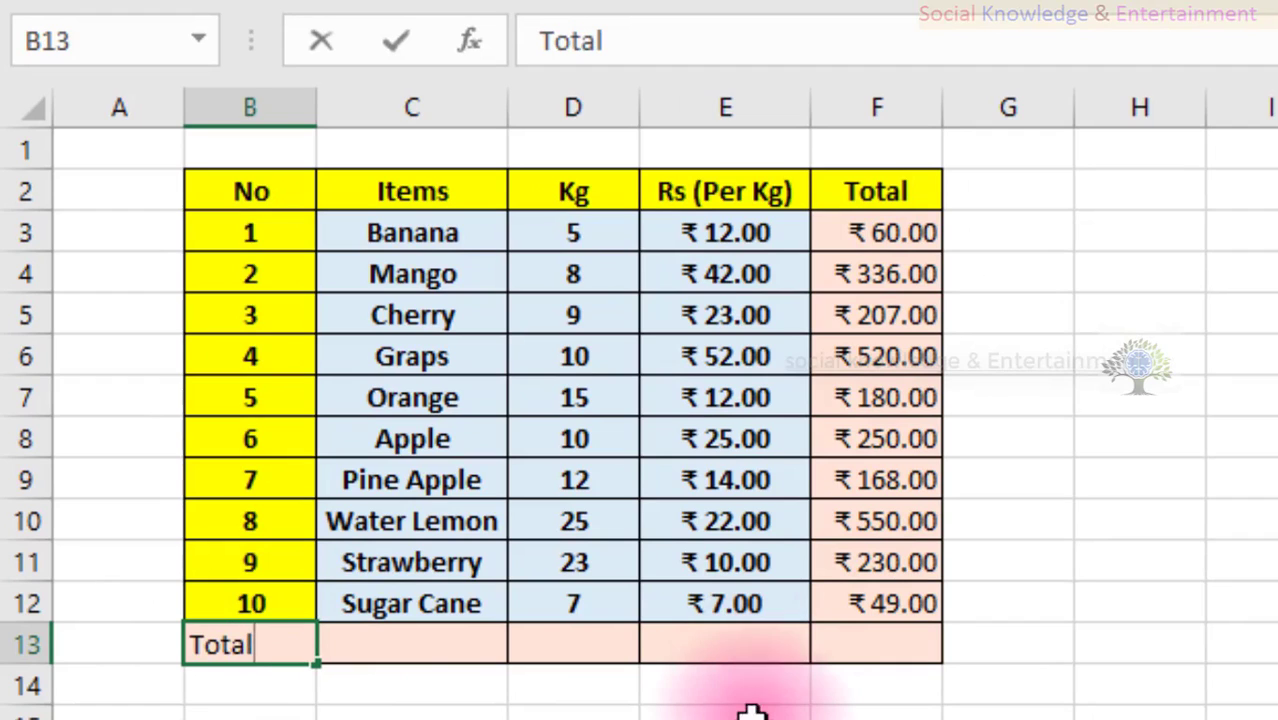
pyautogui.click(747, 712)
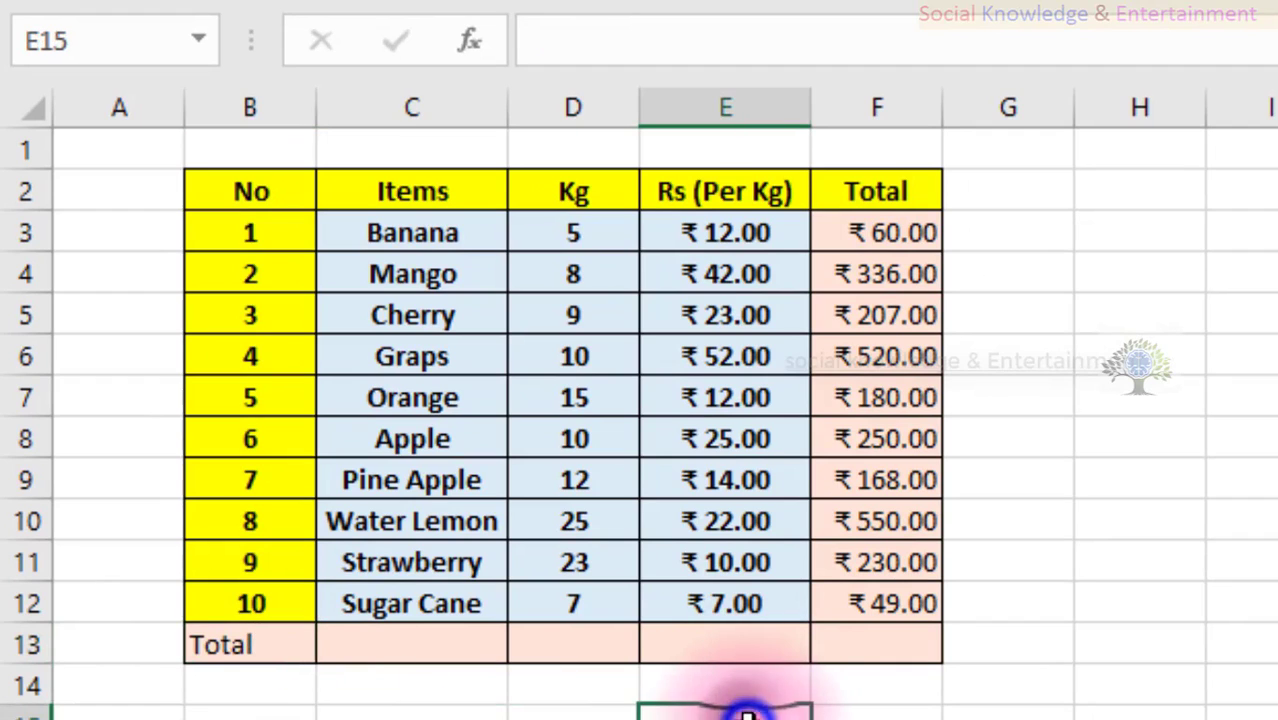
pyautogui.click(212, 660)
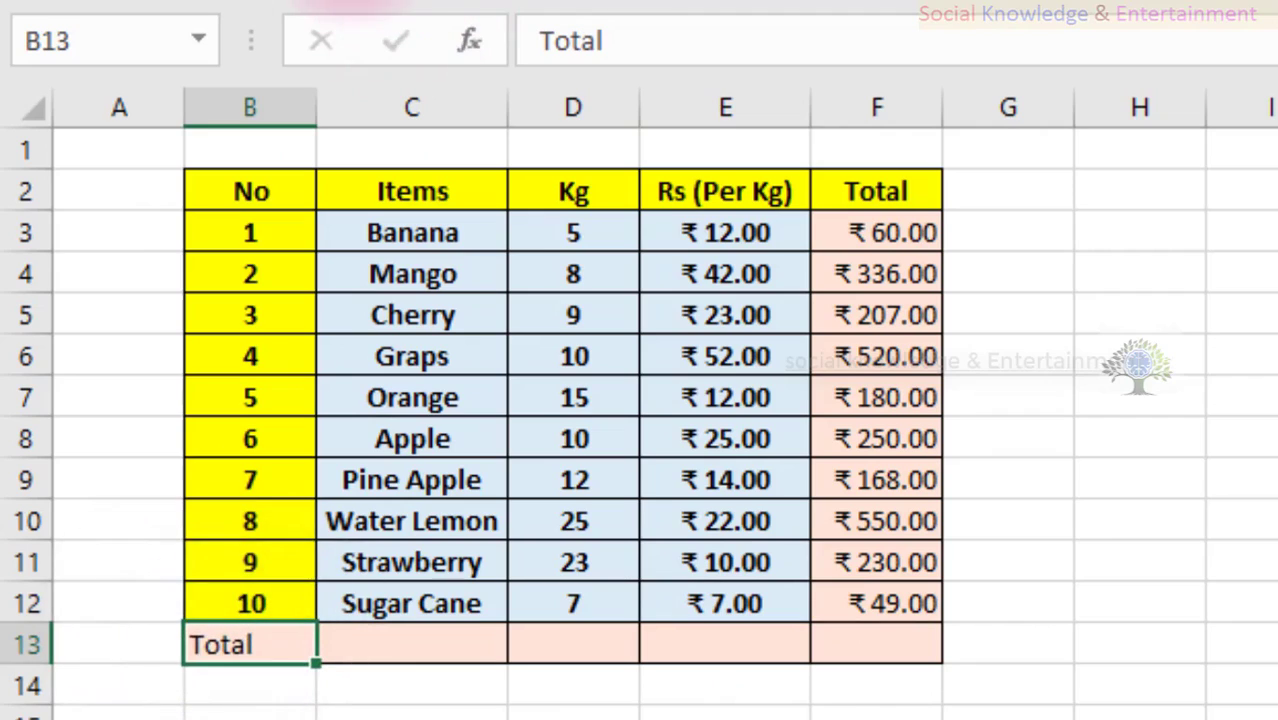
pyautogui.click(360, 2)
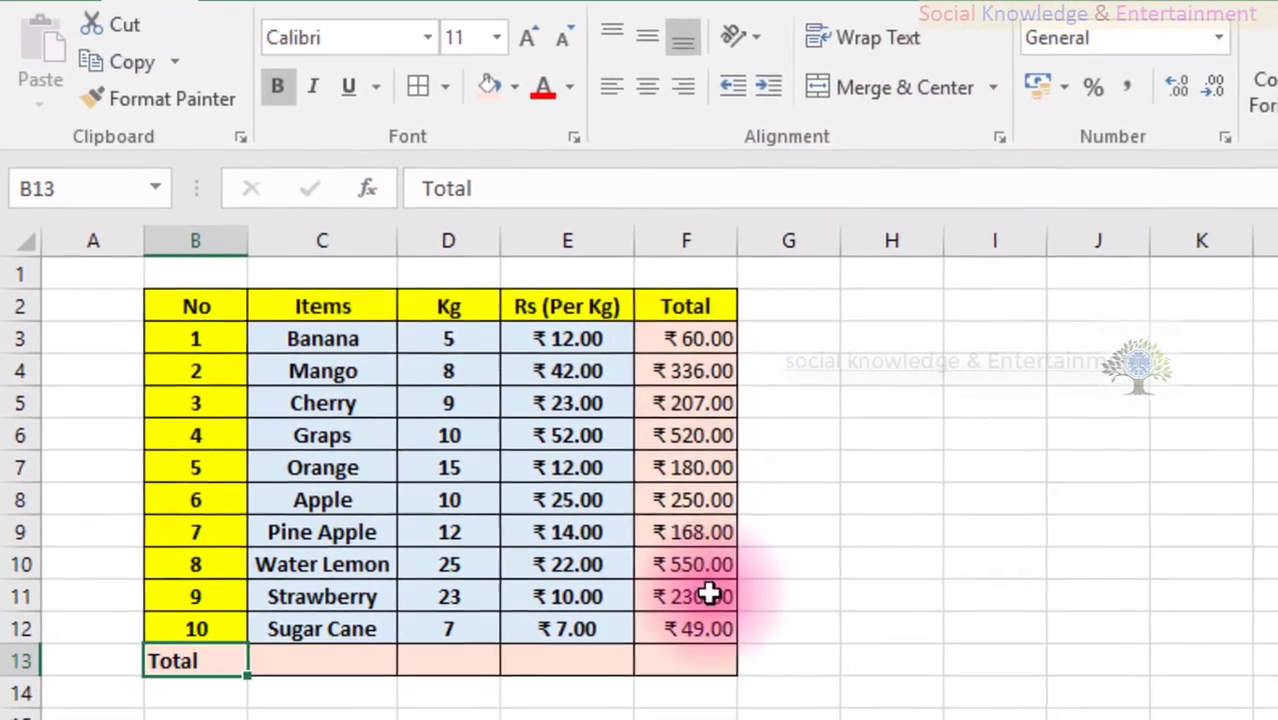
pyautogui.click(567, 715)
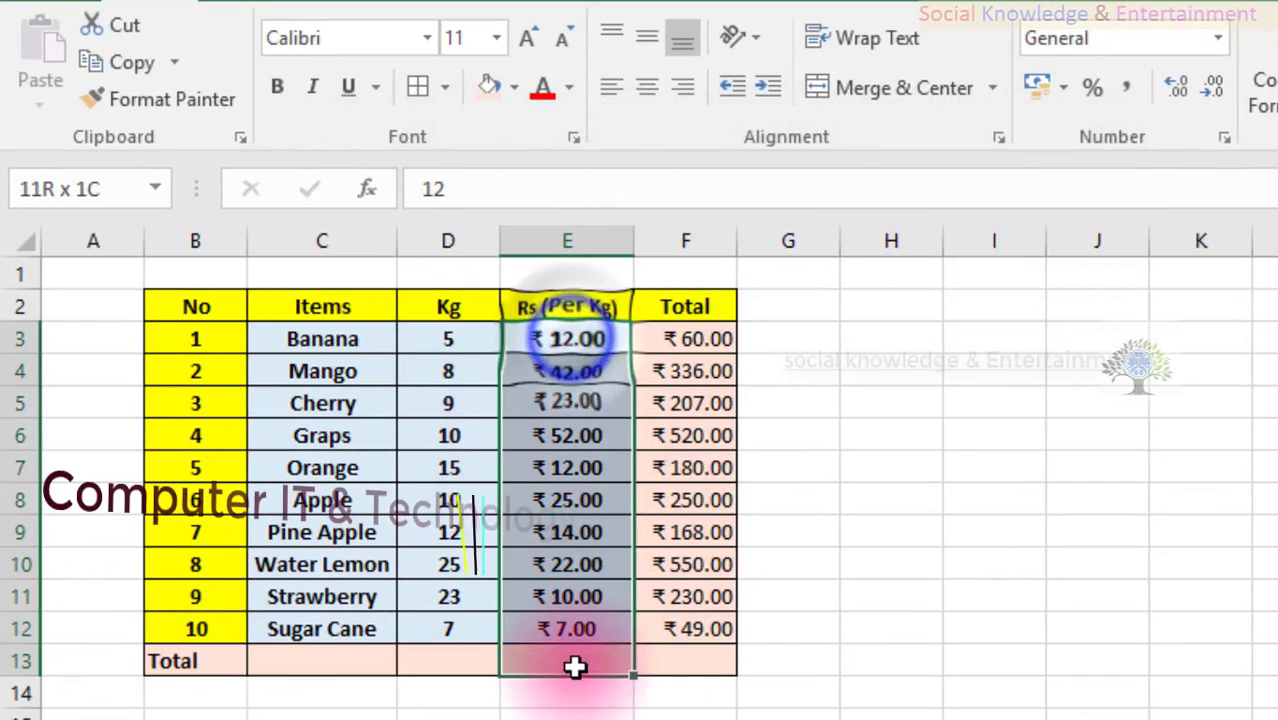
# Enter =SUM(D3:D12) in D13 so the Kg column totals 124
pyautogui.moveTo(567, 339); pyautogui.dragTo(567, 597)
pyautogui.hotkey('ctrl', 'c')
pyautogui.click(449, 343)
pyautogui.moveTo(449, 343); pyautogui.dragTo(476, 628)
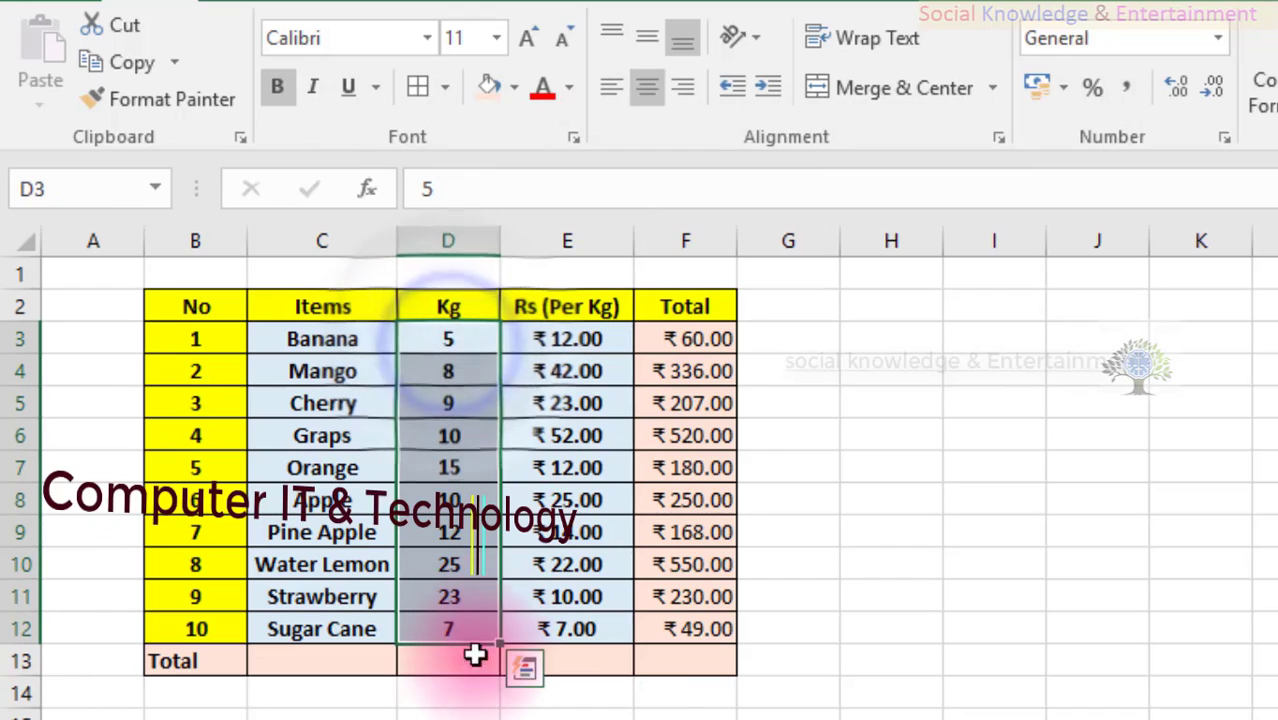
pyautogui.click(452, 662)
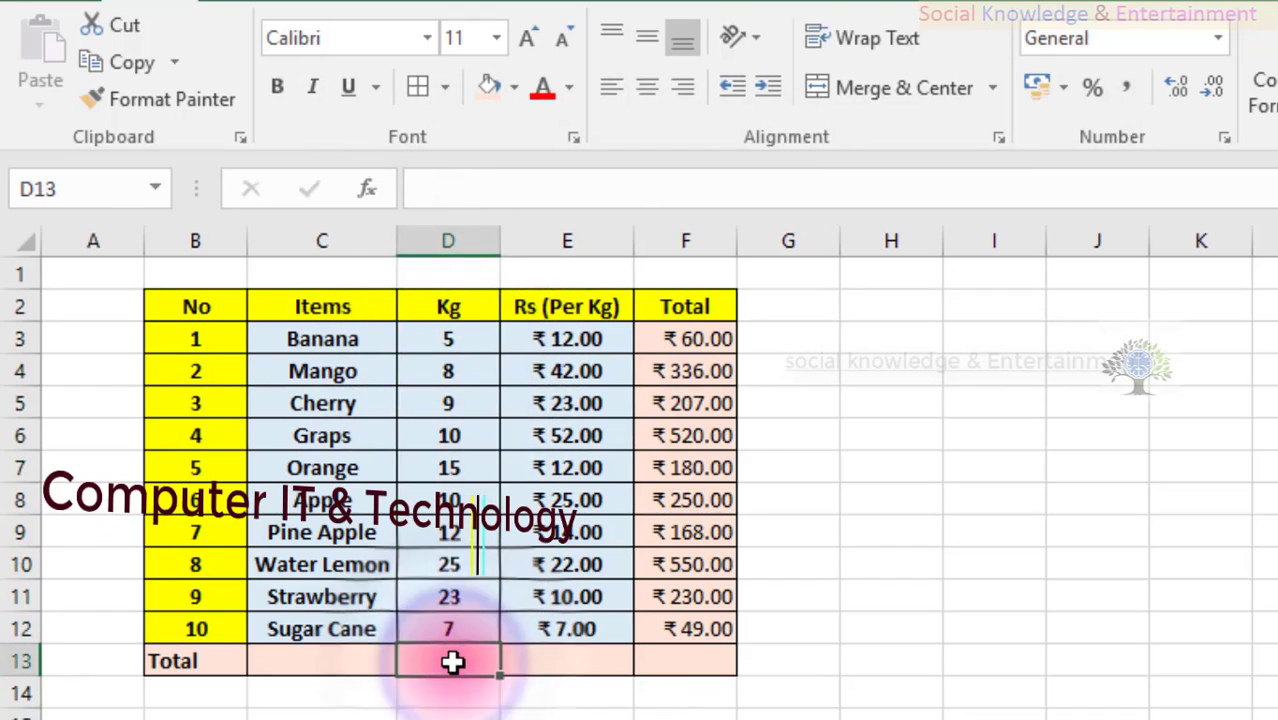
pyautogui.write('=')
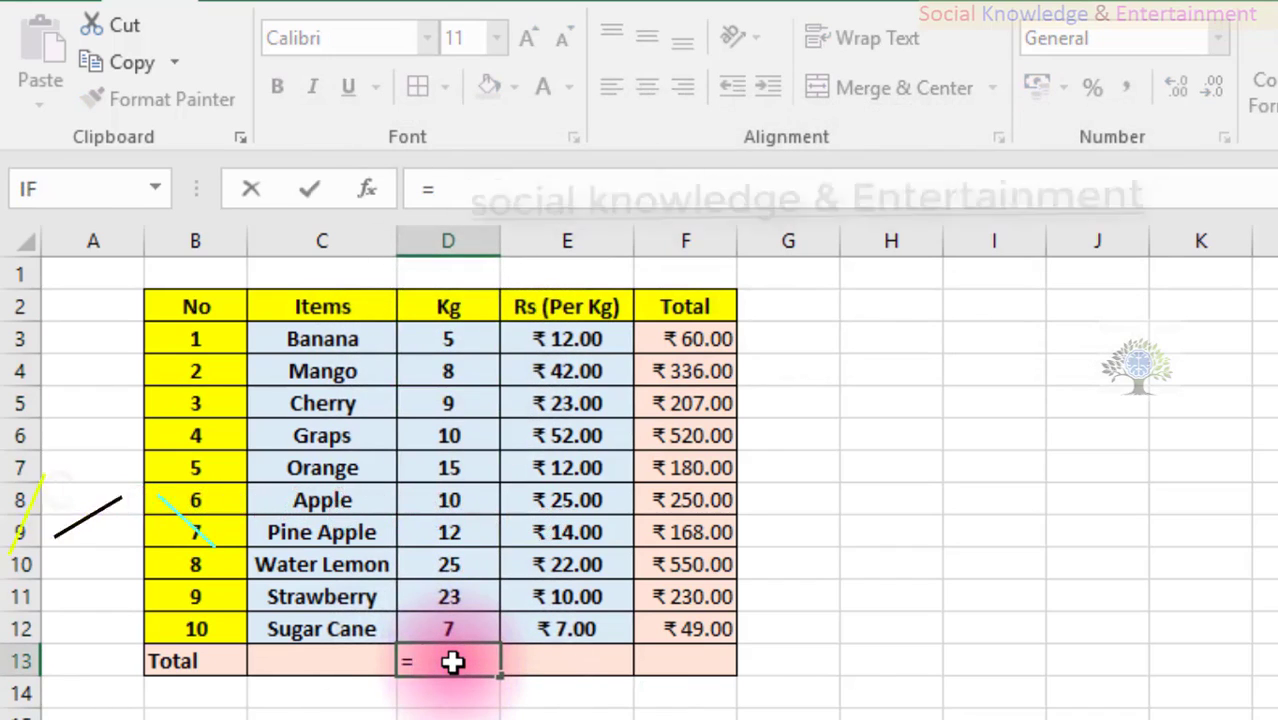
pyautogui.write('sum')
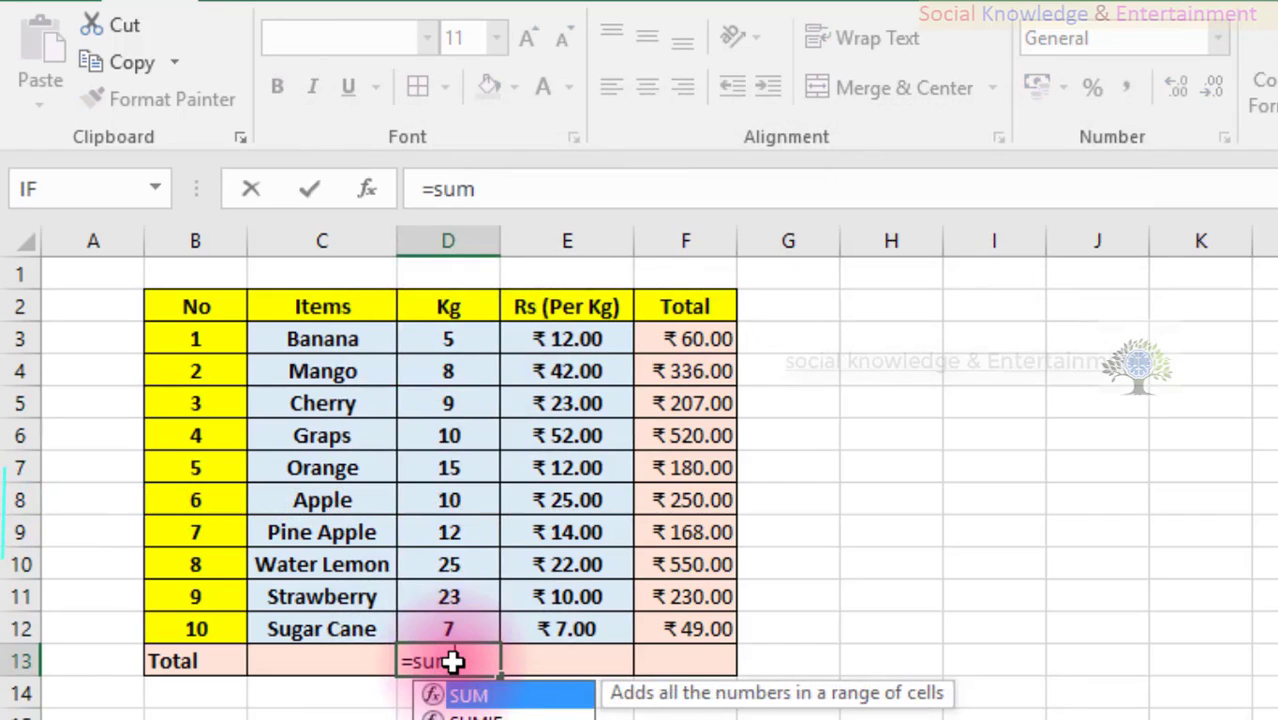
pyautogui.write('(')
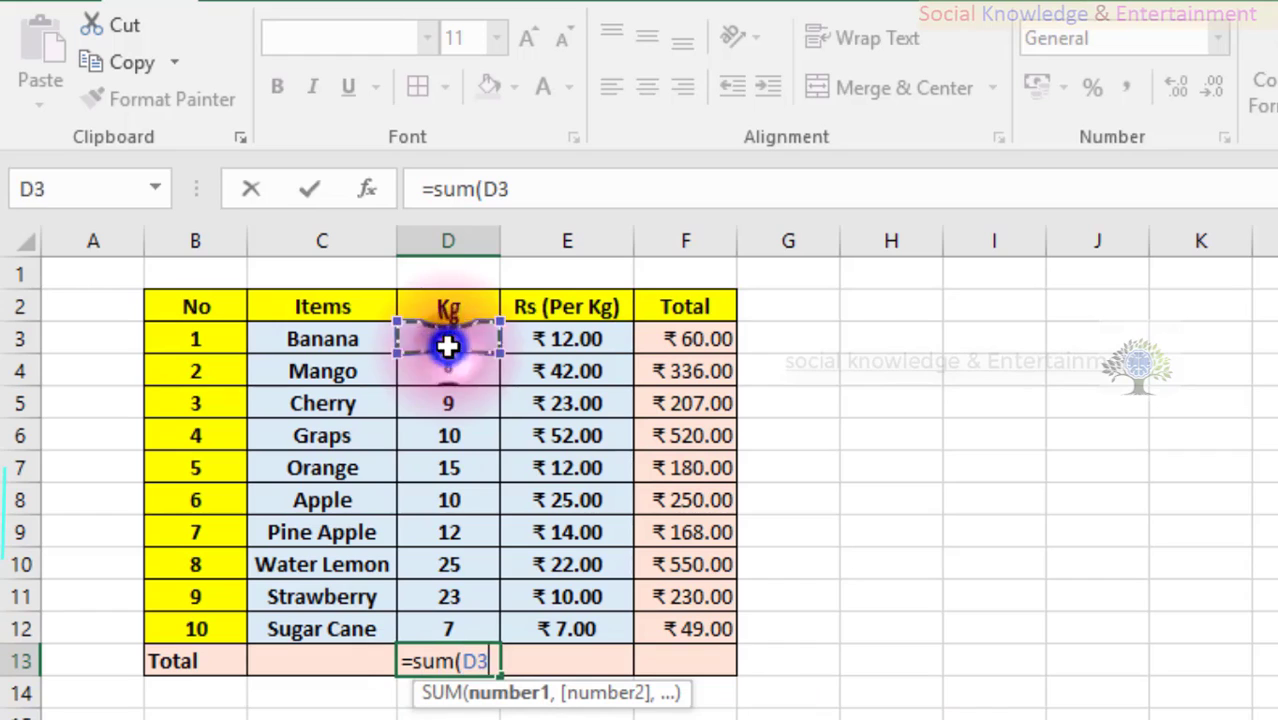
pyautogui.moveTo(447, 346); pyautogui.dragTo(446, 628)
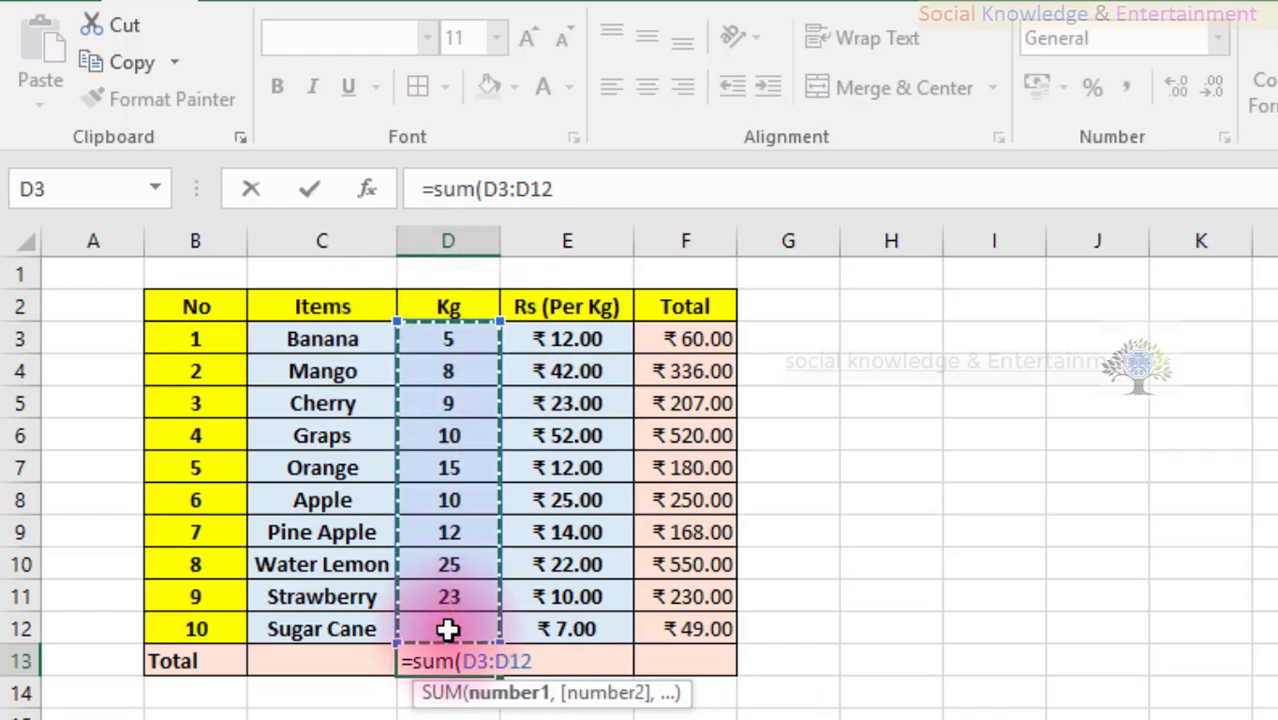
pyautogui.press('Return')
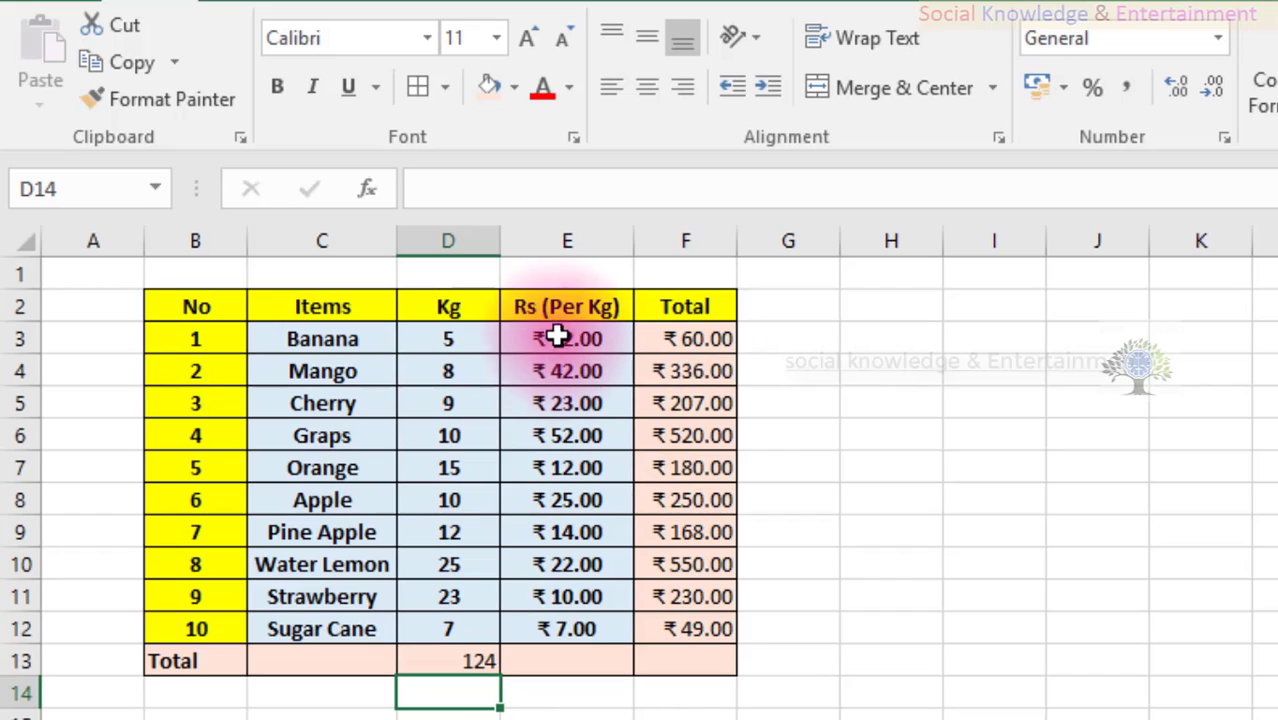
# Fill the sum across to E13:F13, then make D13:F13 bold, centred and orange
pyautogui.click(488, 654)
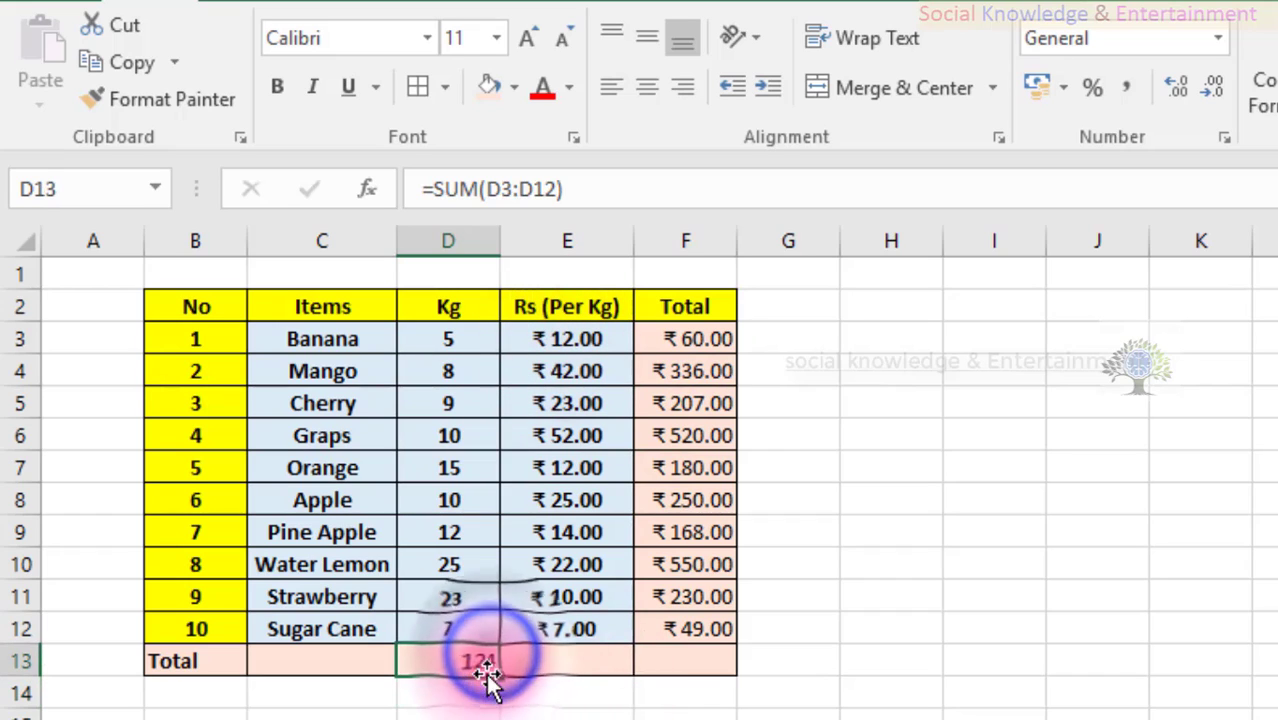
pyautogui.moveTo(500, 676); pyautogui.dragTo(732, 672)
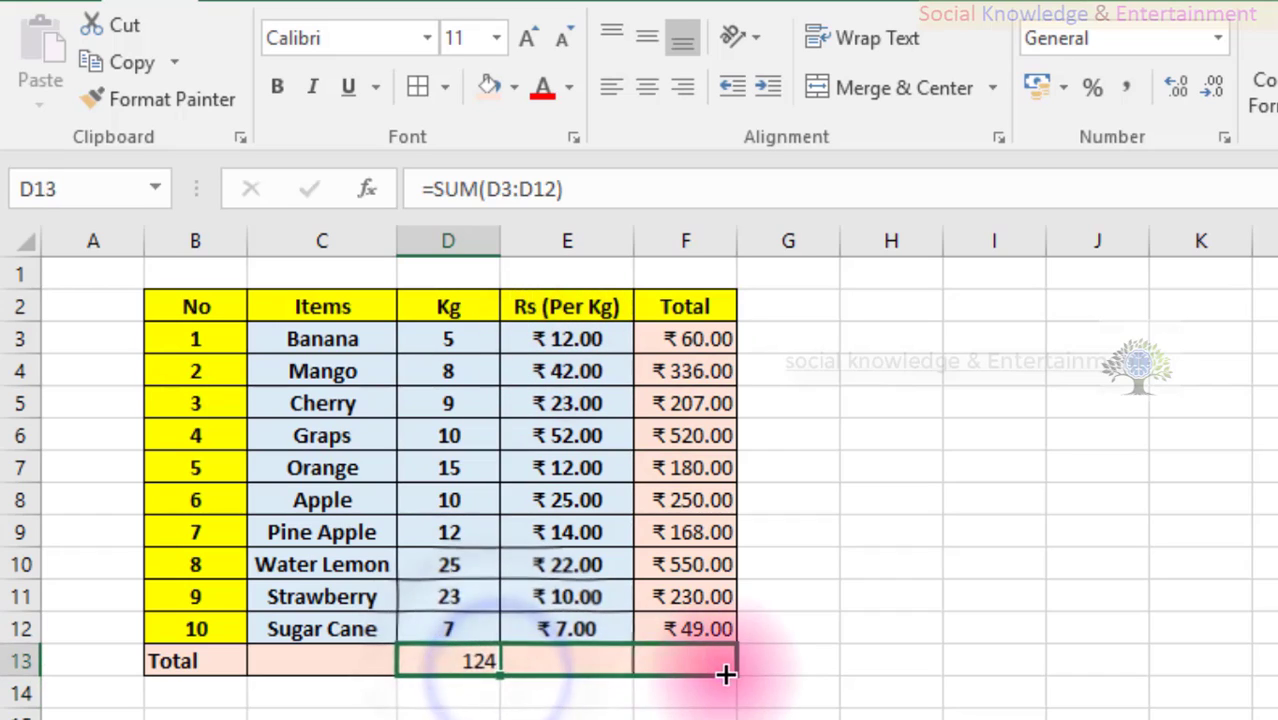
pyautogui.click(685, 719)
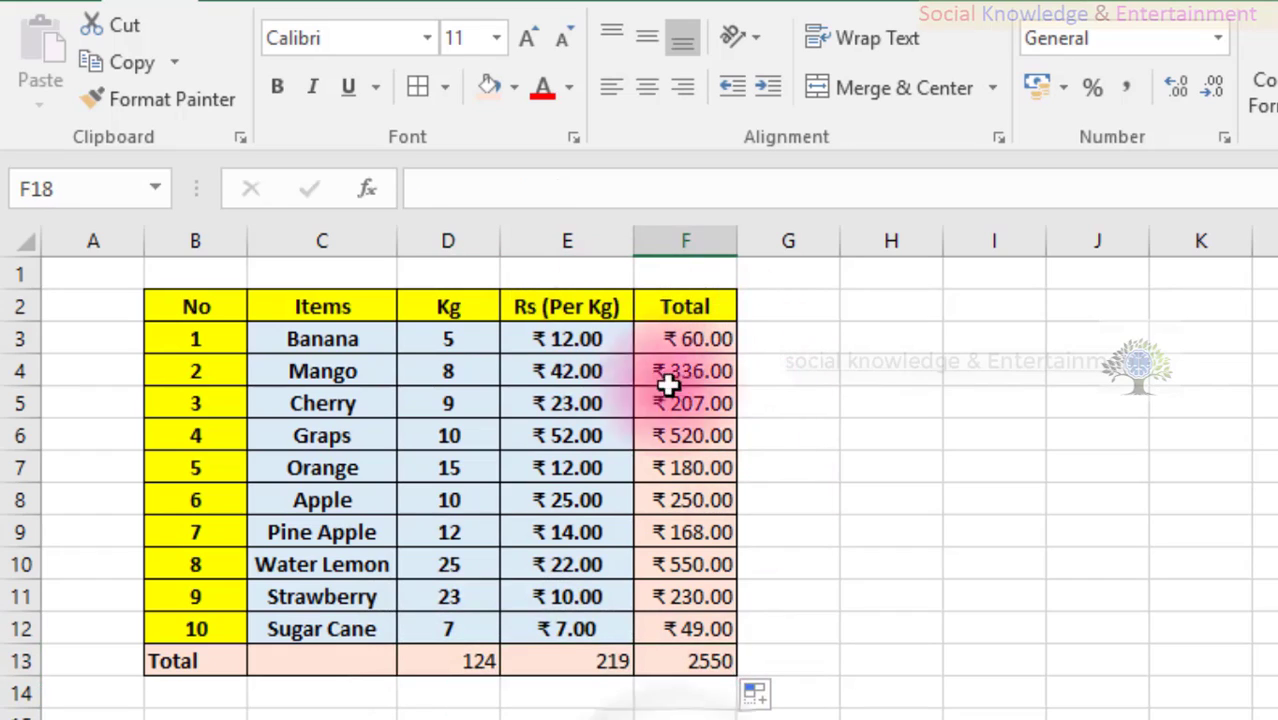
pyautogui.moveTo(443, 660); pyautogui.dragTo(665, 670)
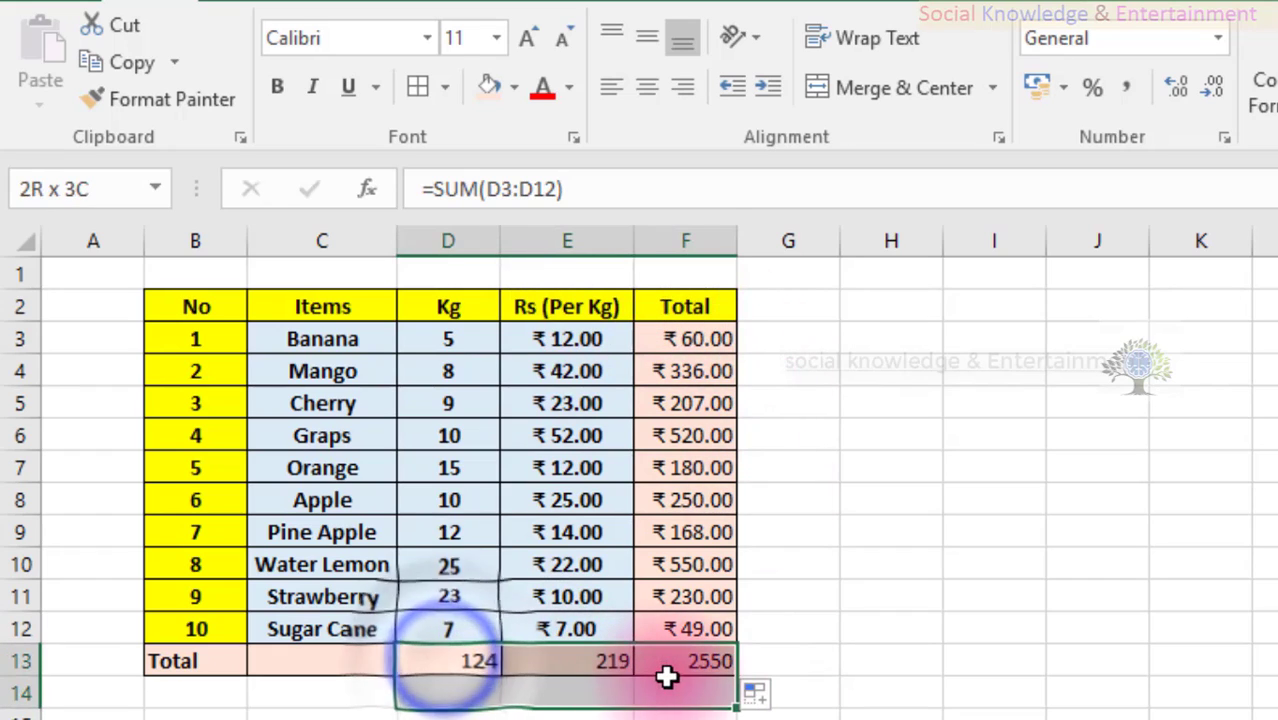
pyautogui.click(276, 86)
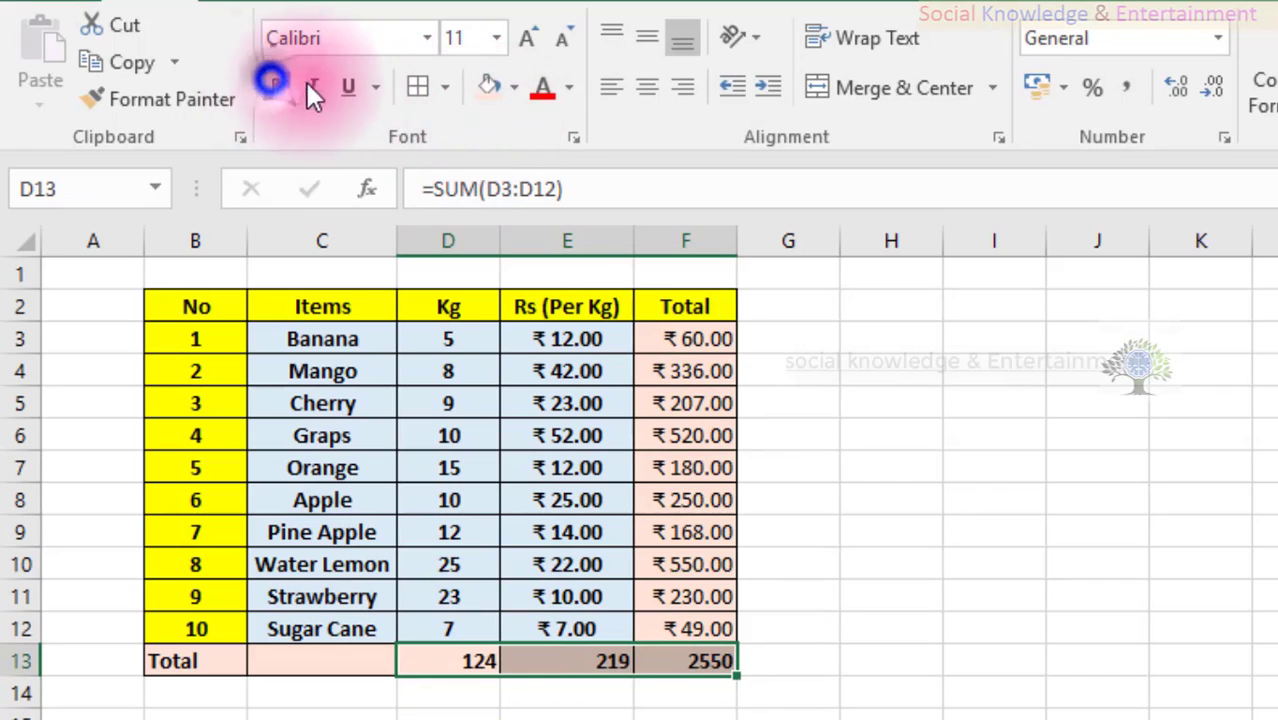
pyautogui.click(658, 99)
pyautogui.click(514, 99)
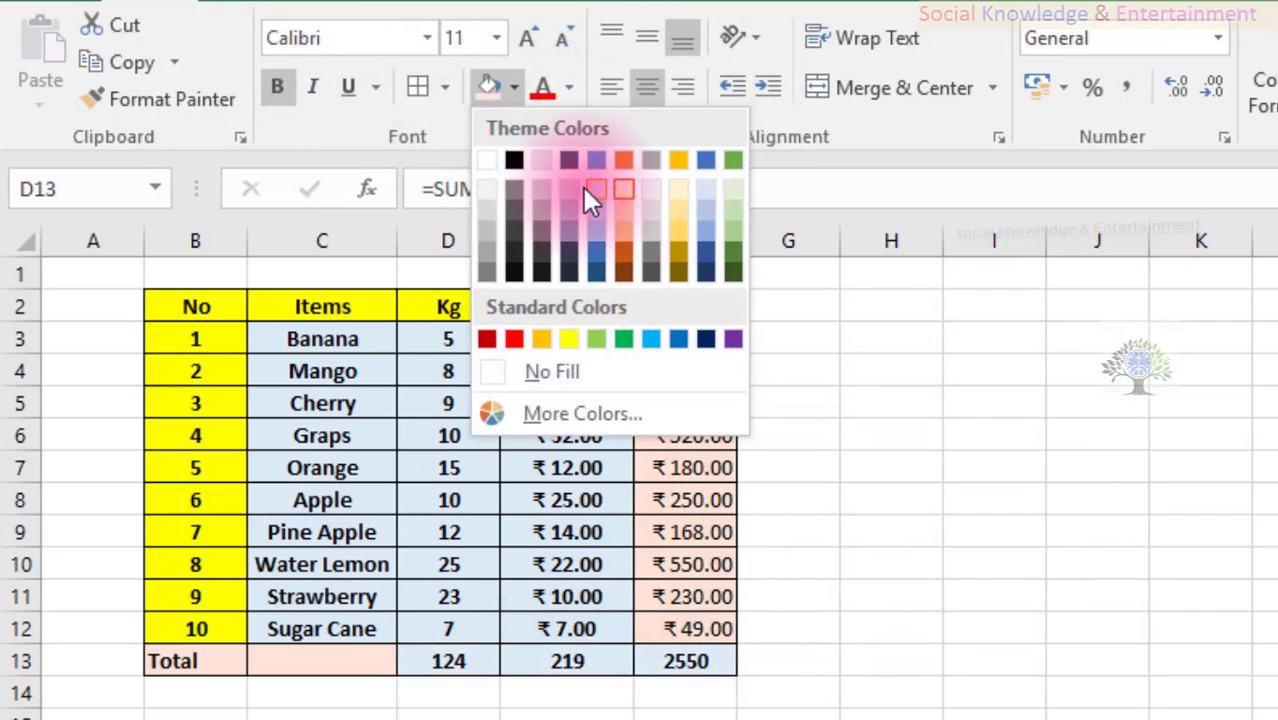
pyautogui.click(678, 229)
# Make the Total amounts F3:F12 bold and centred, widening column F to fit
pyautogui.moveTo(676, 339); pyautogui.dragTo(713, 637)
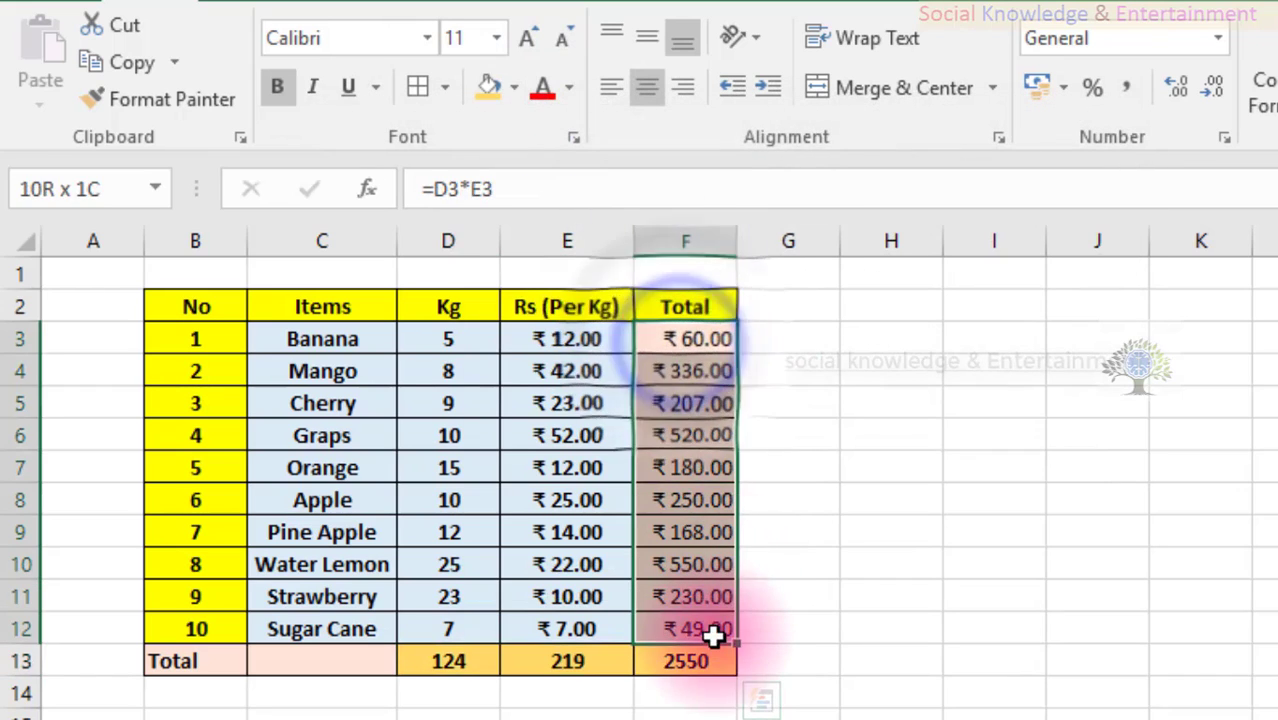
pyautogui.click(279, 84)
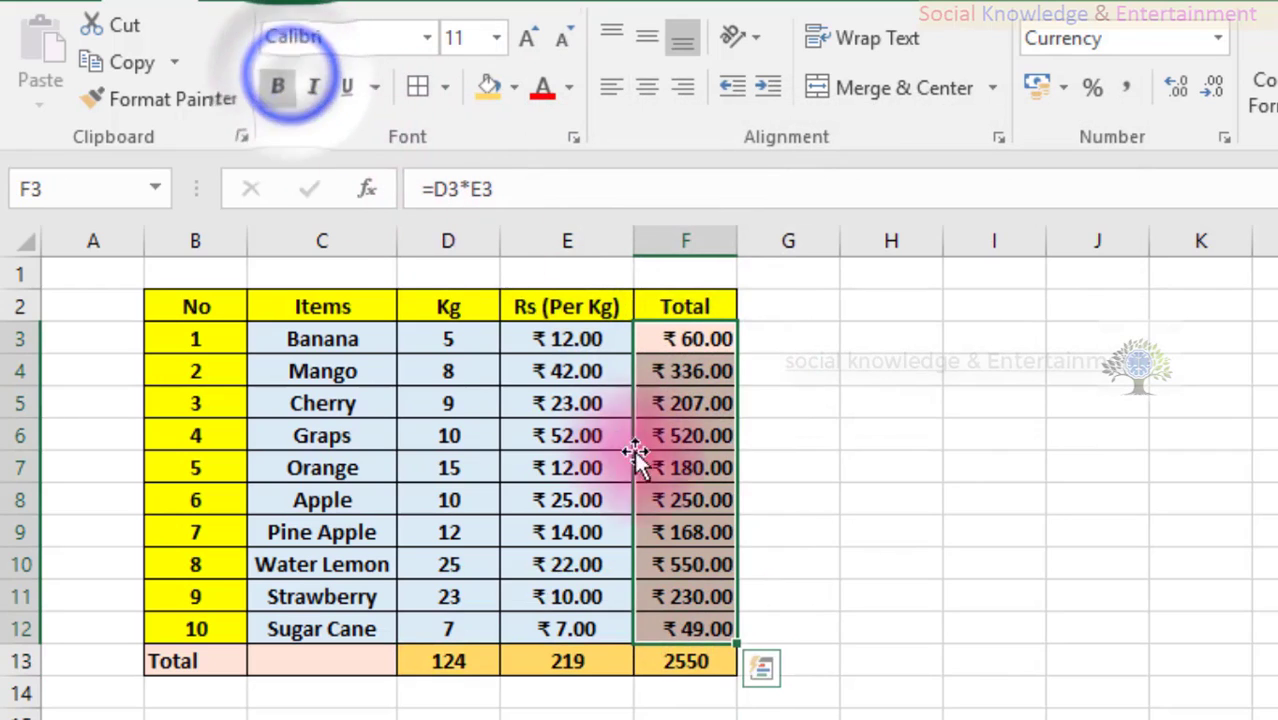
pyautogui.moveTo(733, 240); pyautogui.dragTo(784, 240)
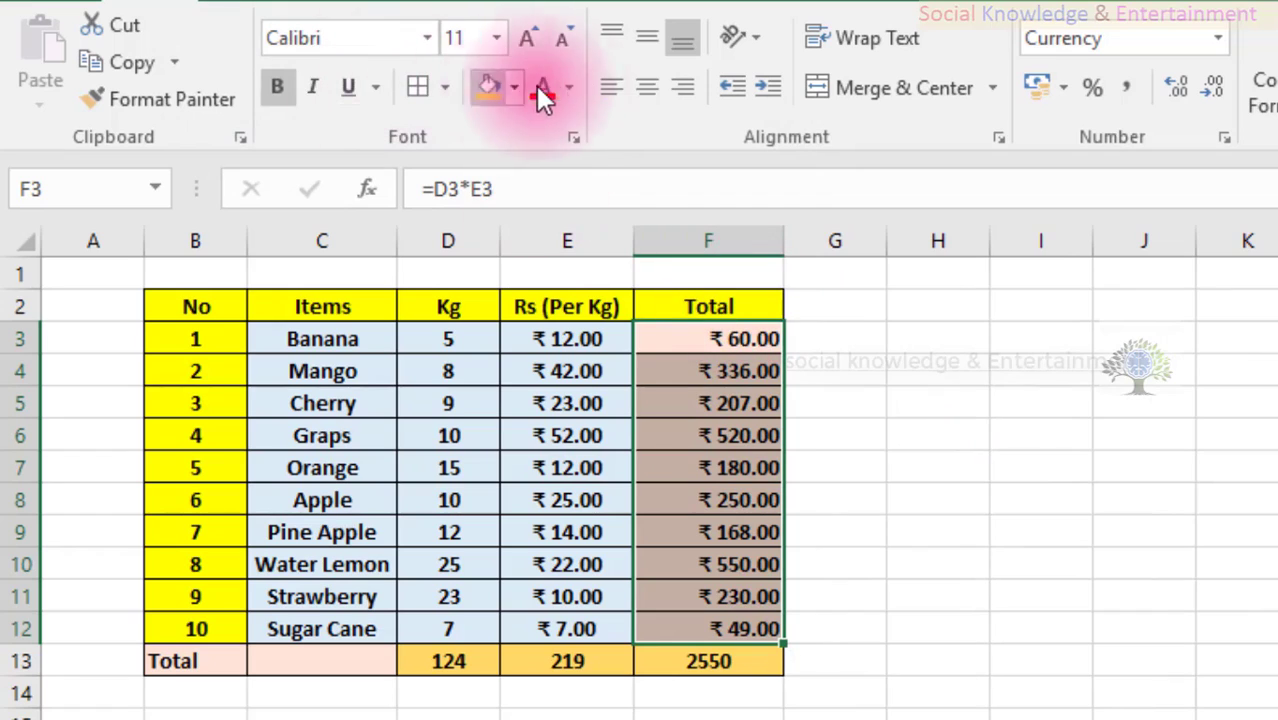
pyautogui.click(636, 90)
pyautogui.click(536, 400)
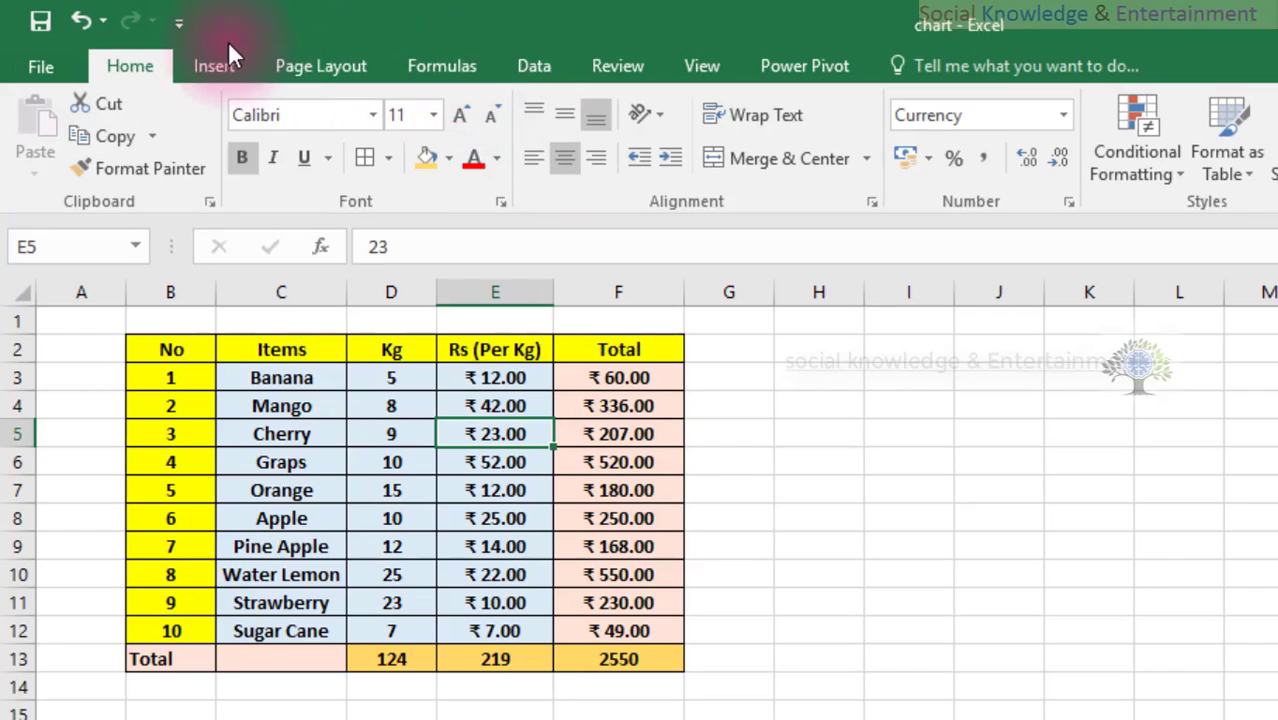
# On the Insert tab, try selecting different ranges of the fruit table, then clear the selection
pyautogui.click(210, 66)
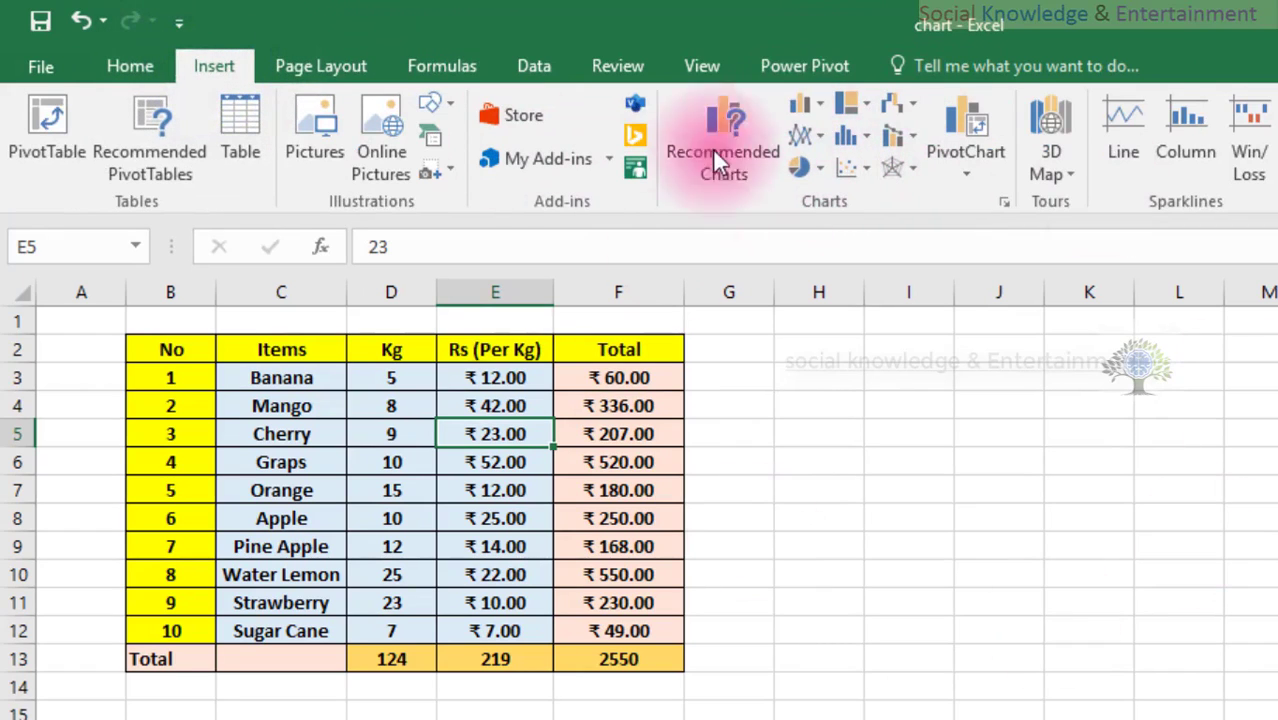
pyautogui.click(740, 575)
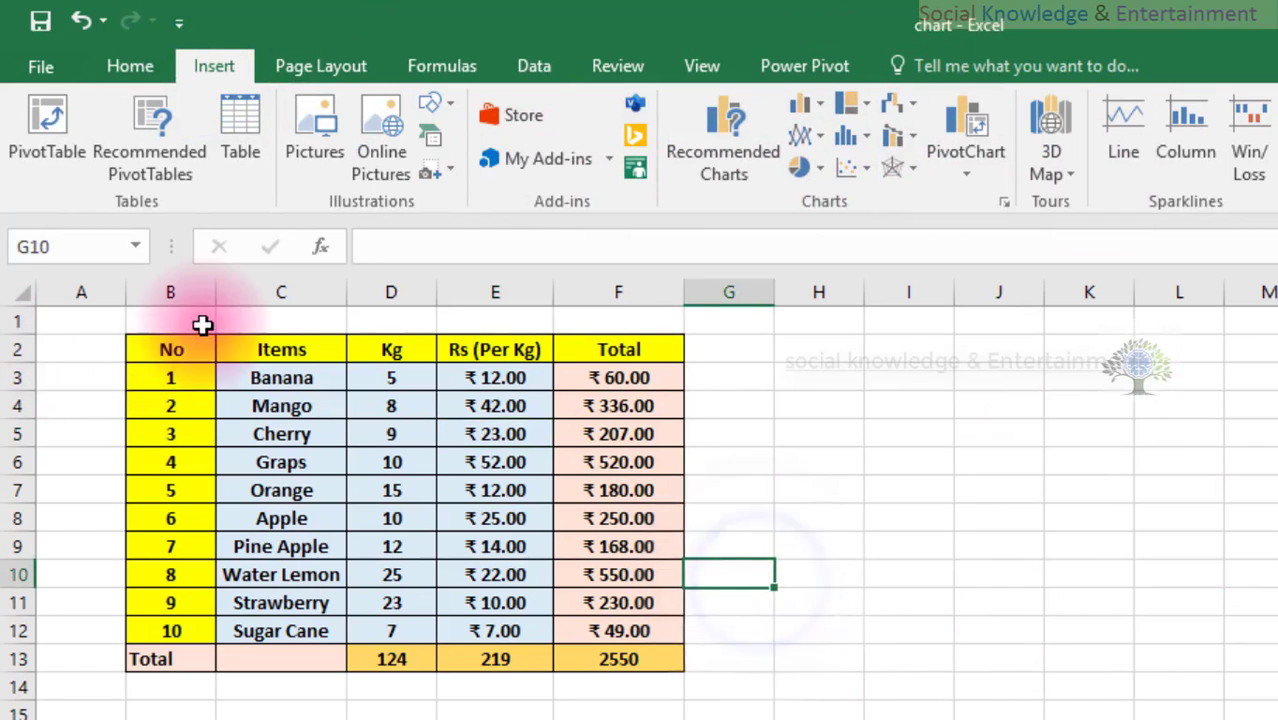
pyautogui.moveTo(160, 345); pyautogui.dragTo(679, 655)
pyautogui.click(850, 598)
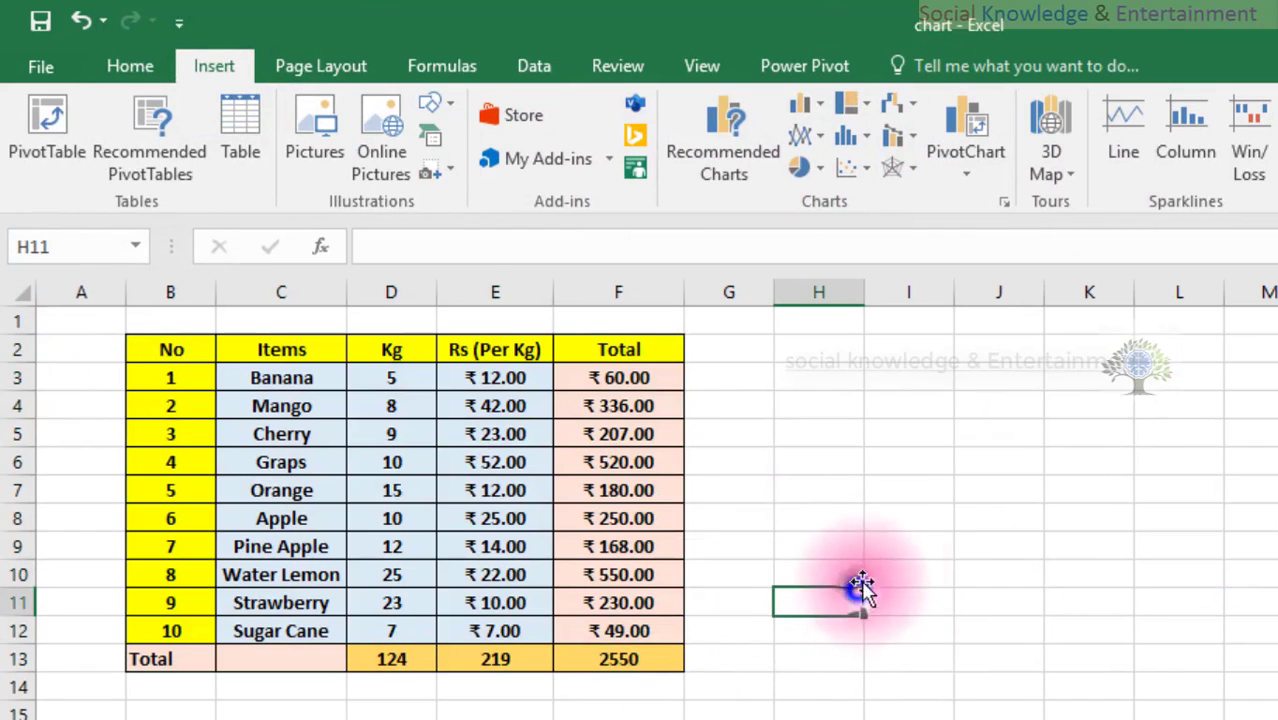
pyautogui.click(465, 378)
pyautogui.moveTo(480, 390); pyautogui.dragTo(588, 655)
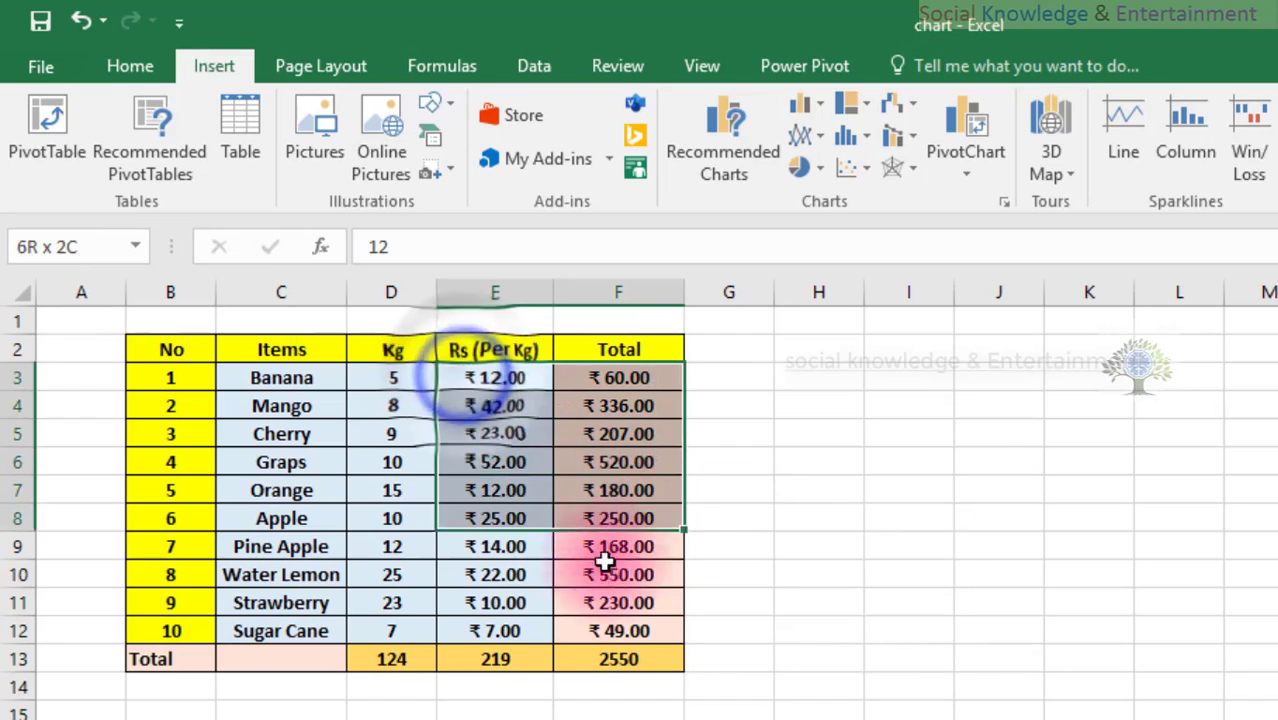
pyautogui.click(905, 626)
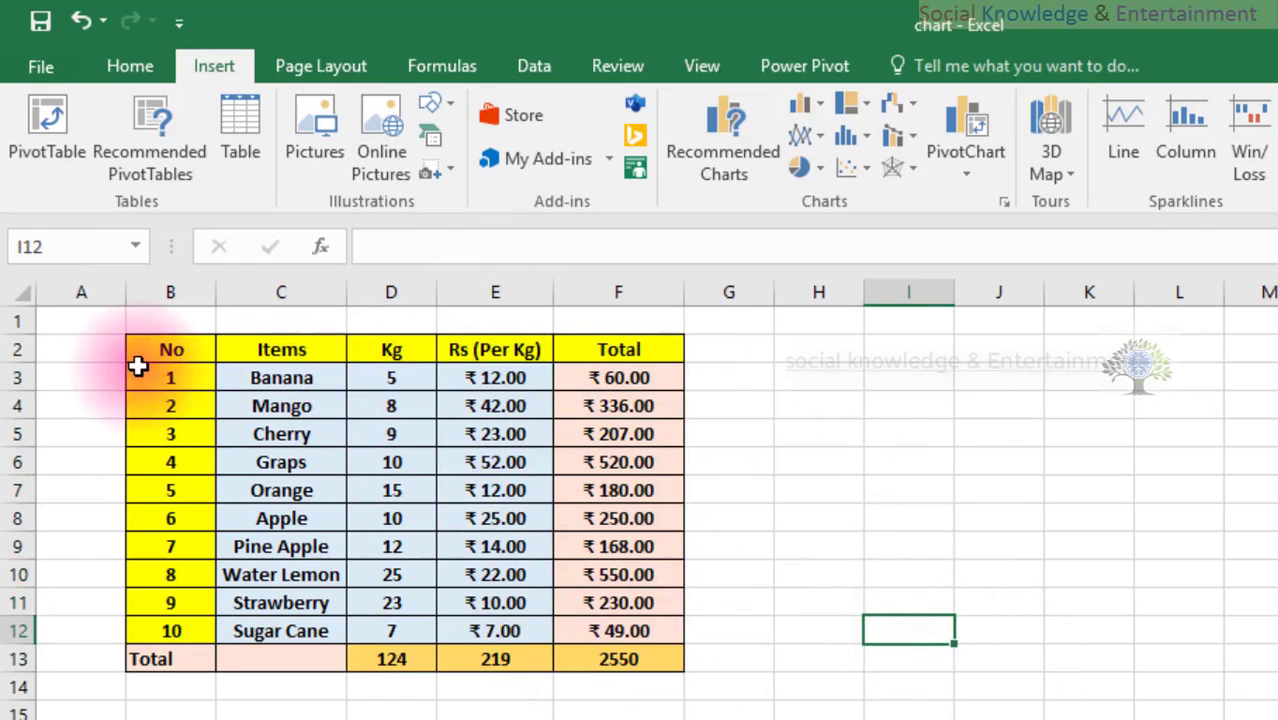
pyautogui.moveTo(137, 366); pyautogui.dragTo(700, 682)
pyautogui.click(845, 602)
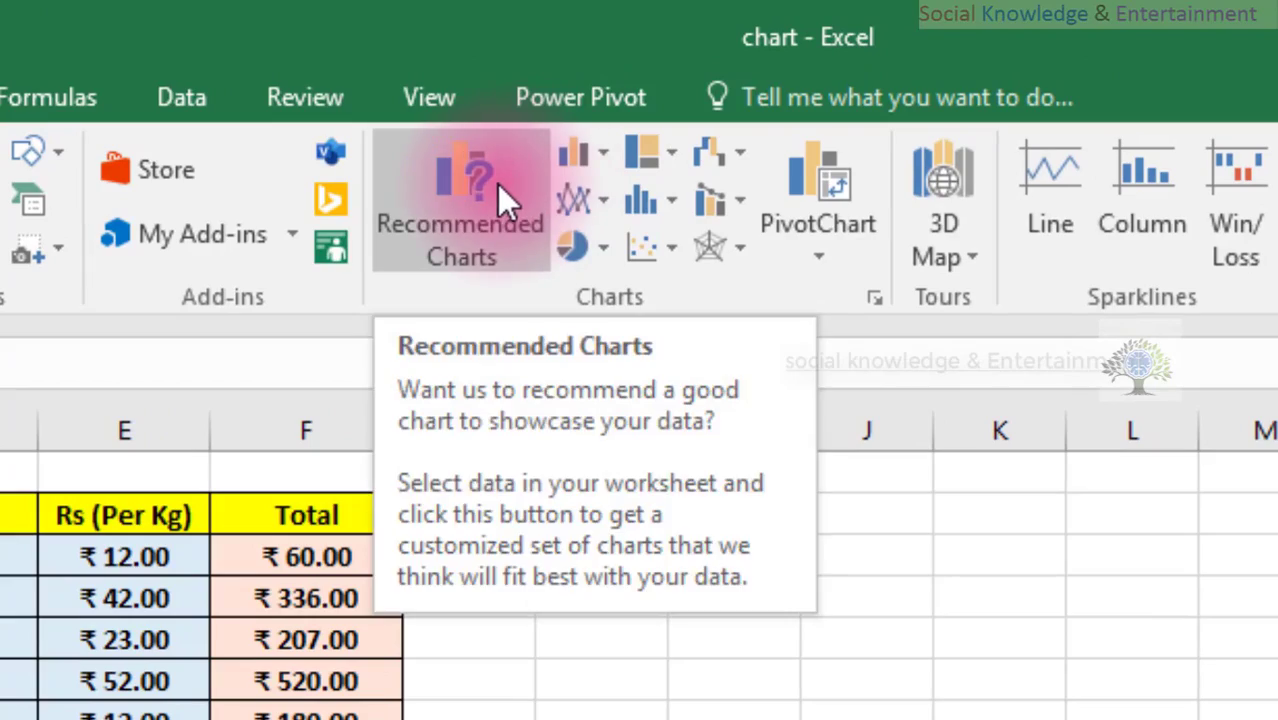
# Try Recommended Charts, dismiss its select-data-first warning, and open the Column chart list
pyautogui.click(497, 184)
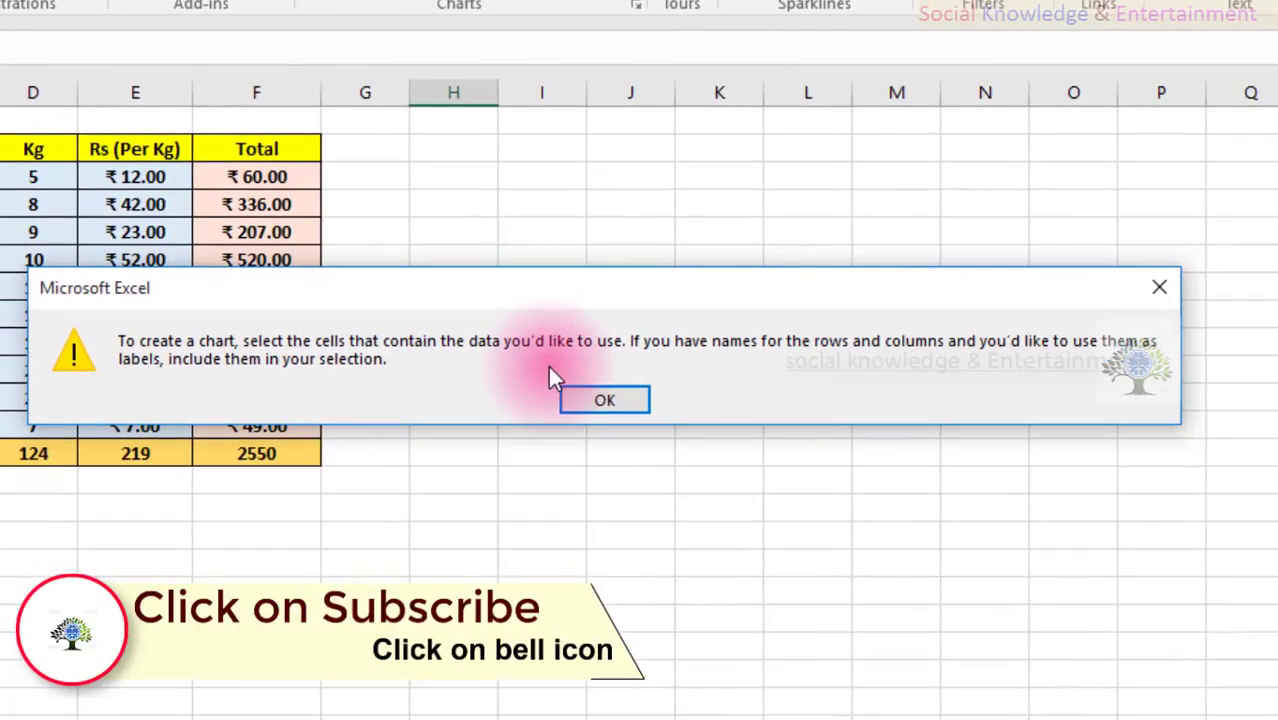
pyautogui.click(568, 398)
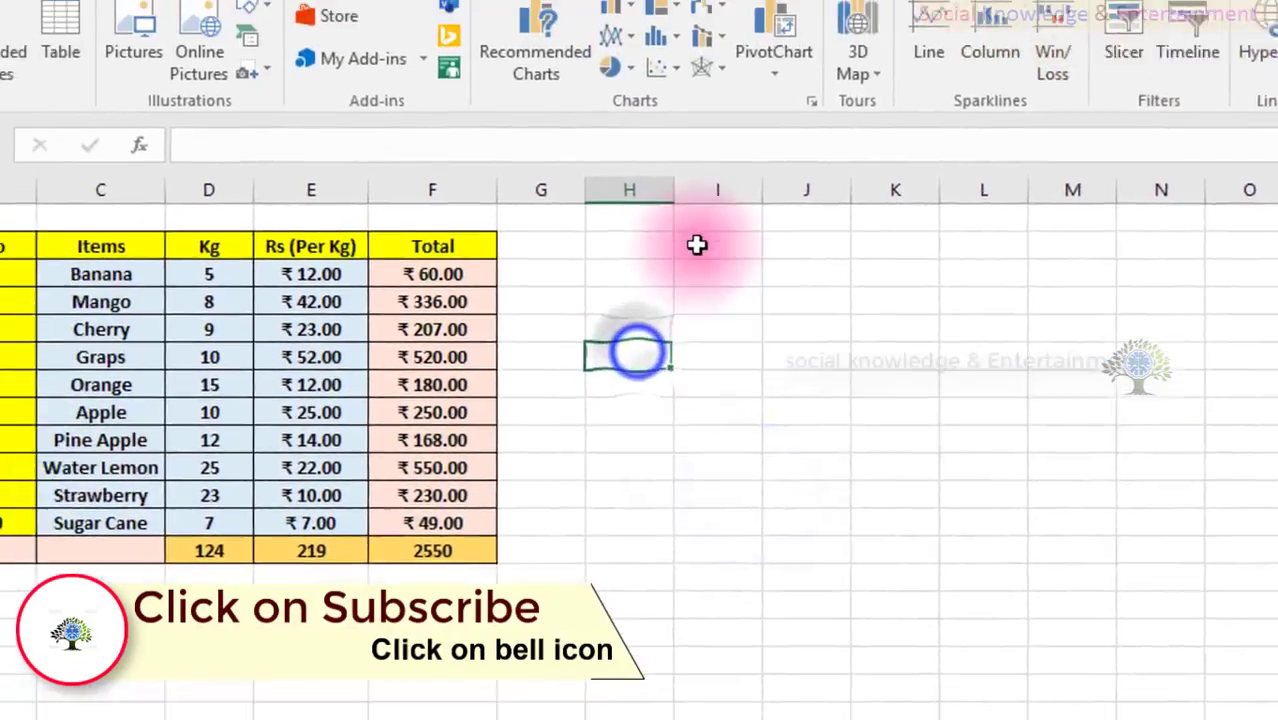
pyautogui.click(806, 106)
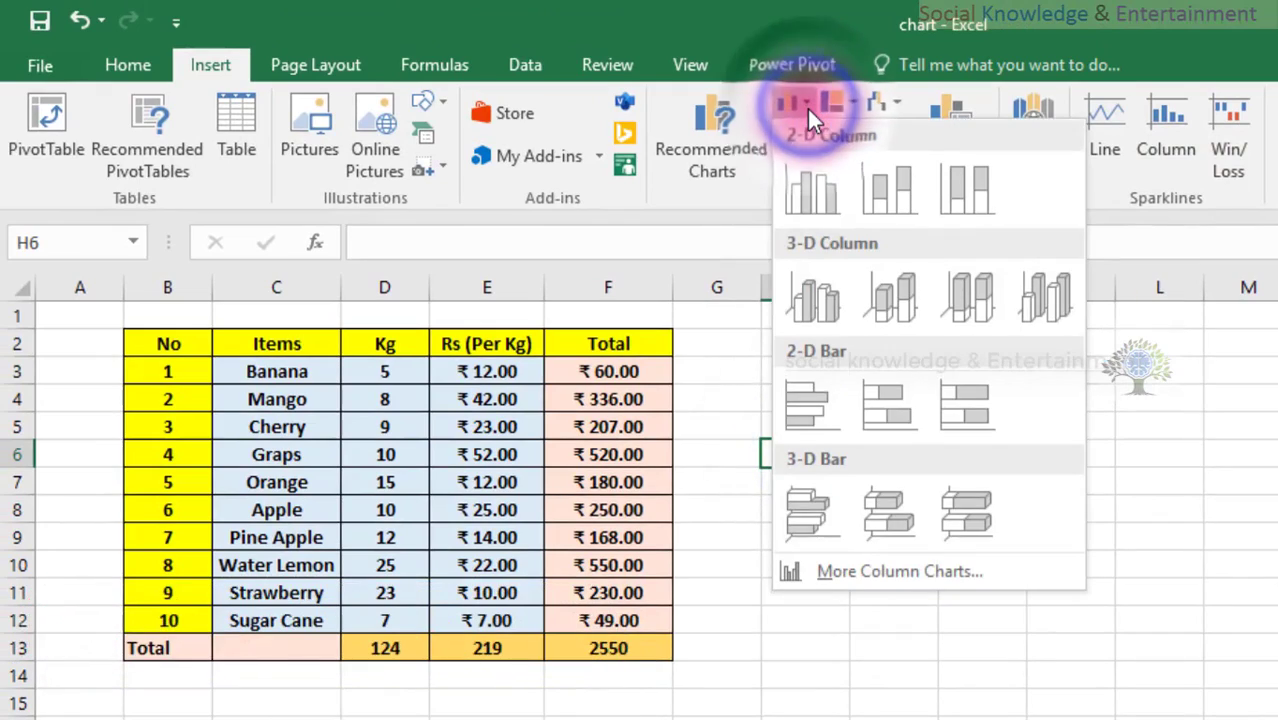
# Insert an empty 3-D Clustered Column chart at G2 and browse its styles and colours
pyautogui.click(806, 185)
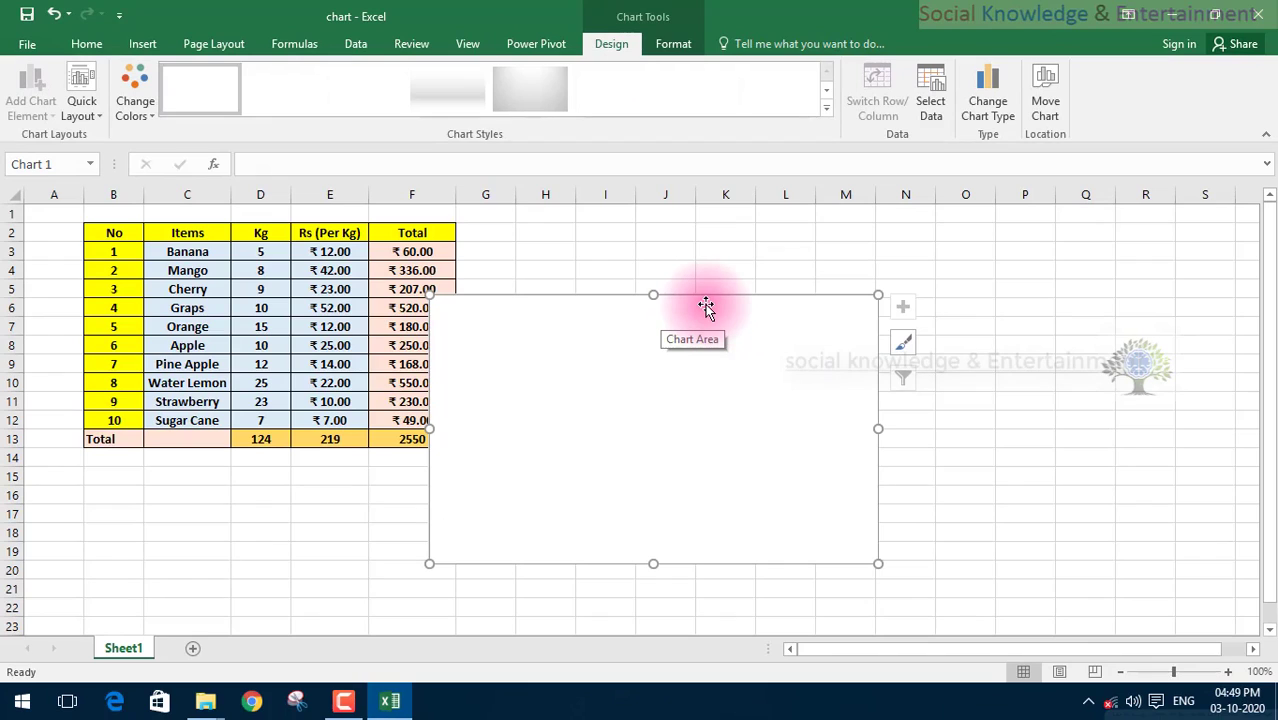
pyautogui.moveTo(706, 305); pyautogui.dragTo(729, 237)
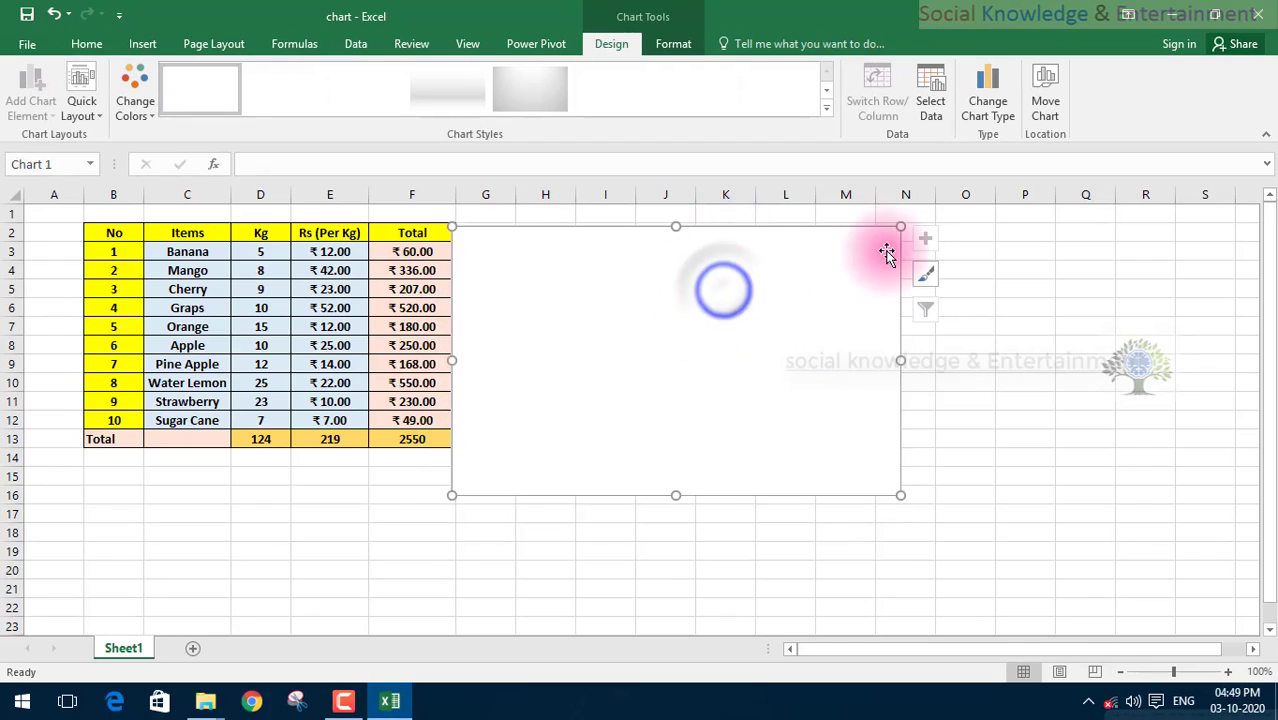
pyautogui.click(925, 243)
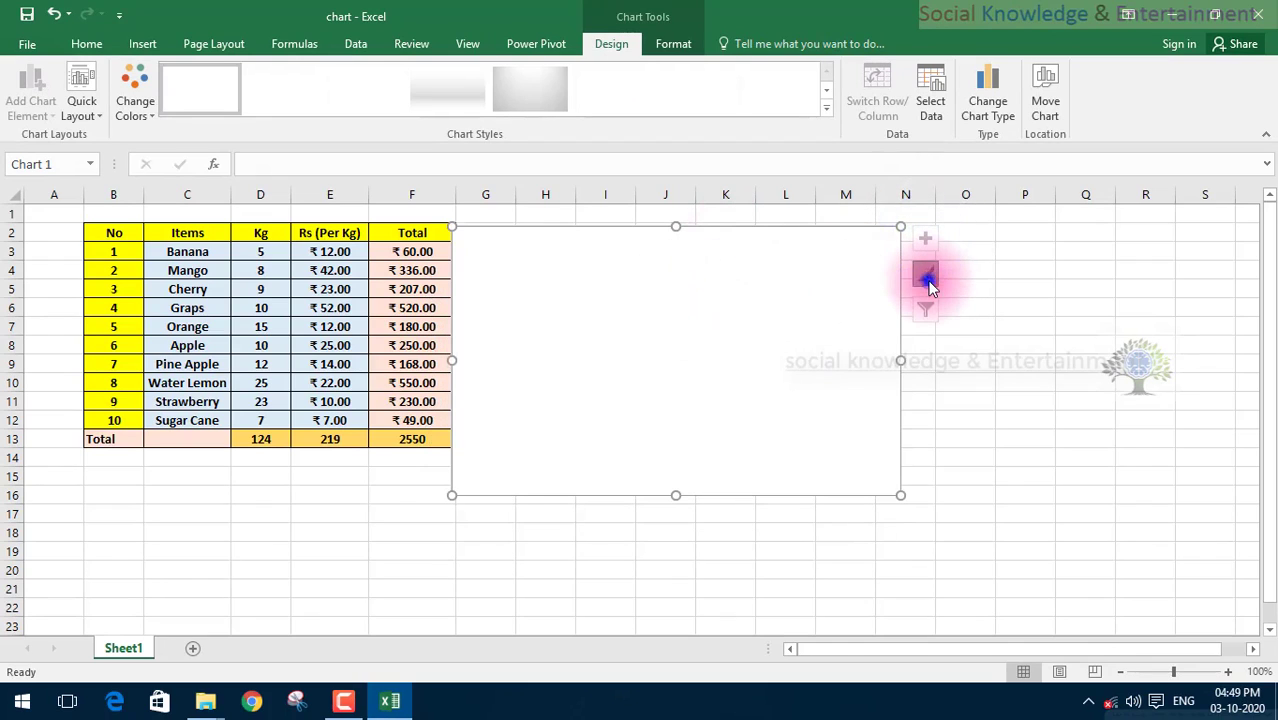
pyautogui.click(926, 279)
pyautogui.click(1024, 284)
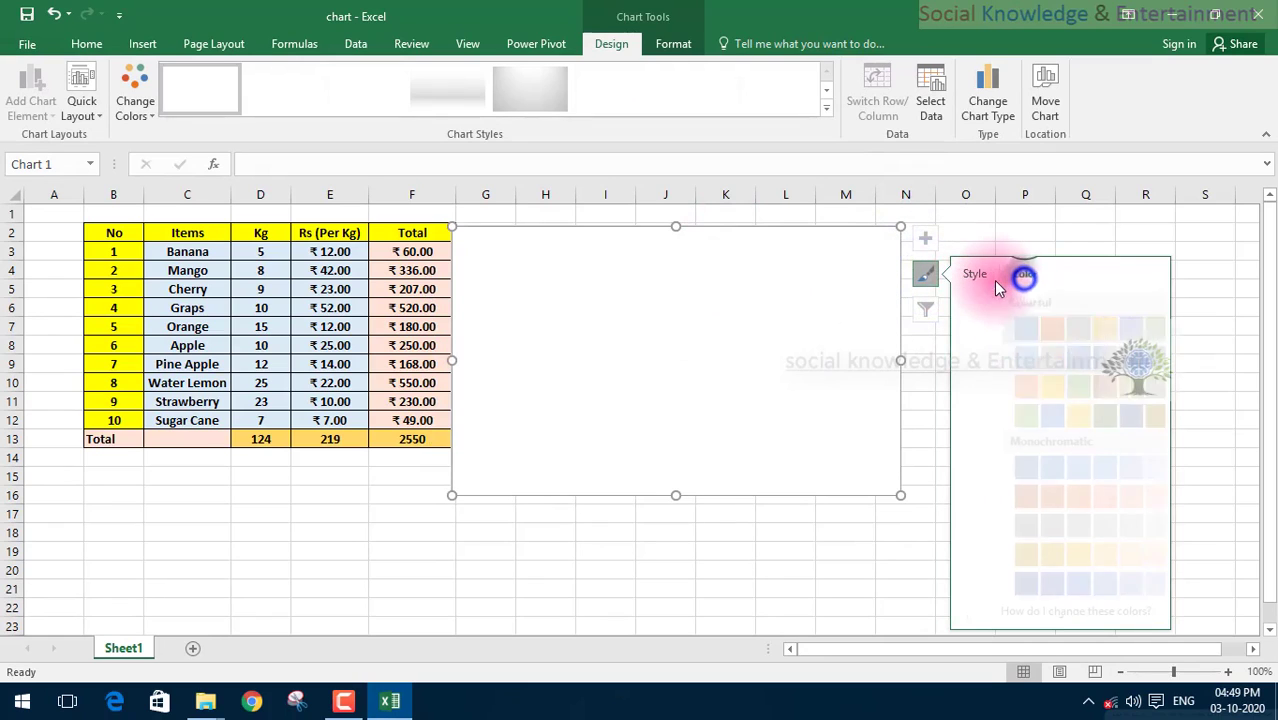
pyautogui.click(977, 276)
pyautogui.click(1105, 250)
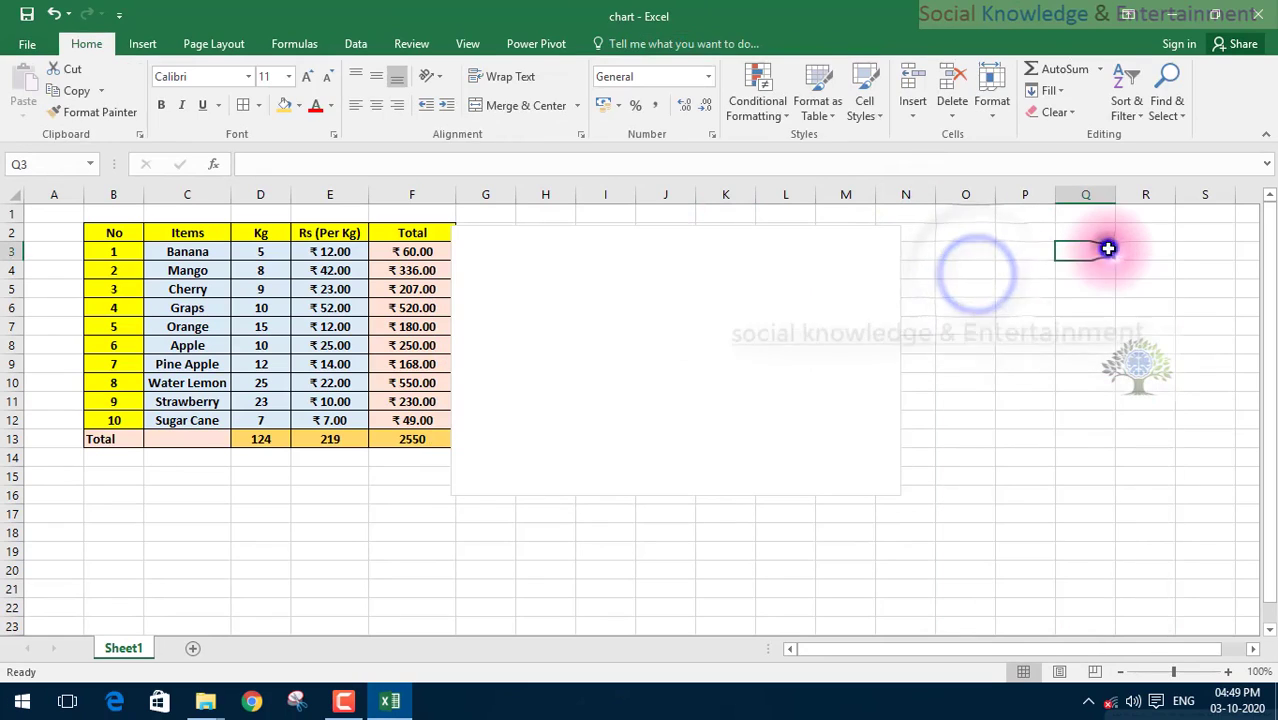
# Move the empty chart down to about H5, then delete it
pyautogui.click(747, 313)
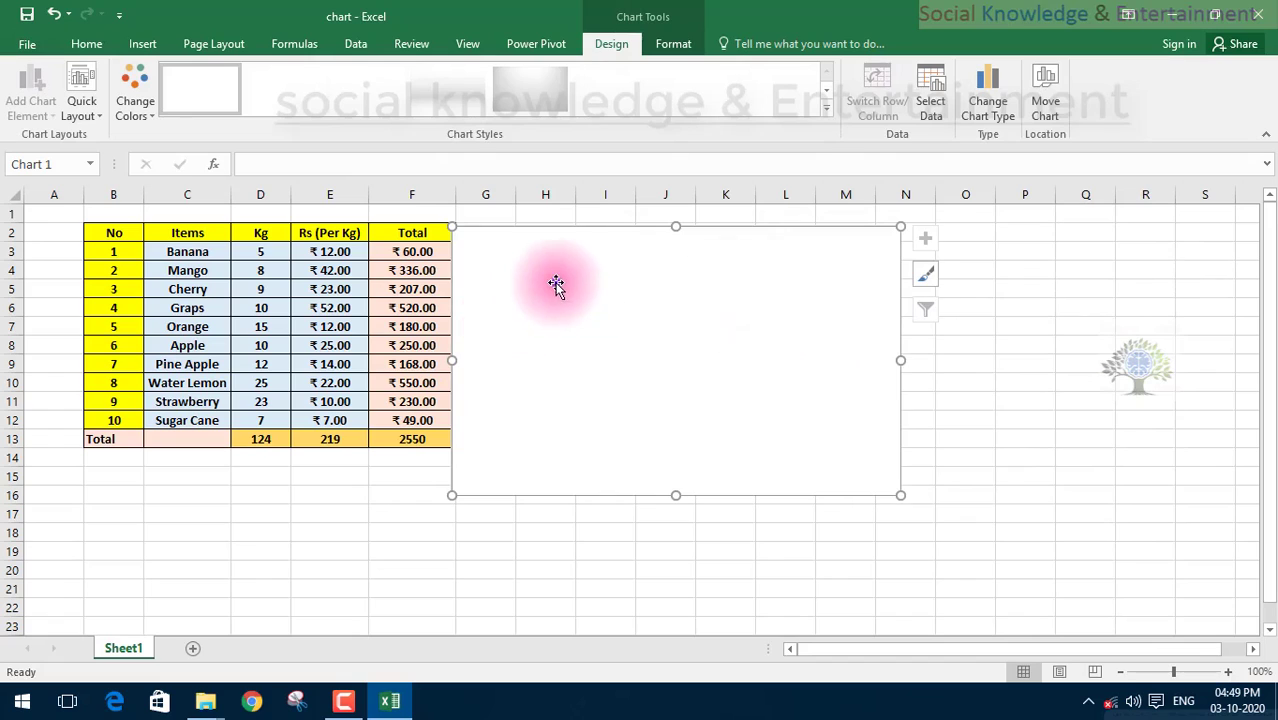
pyautogui.moveTo(556, 285); pyautogui.dragTo(603, 342)
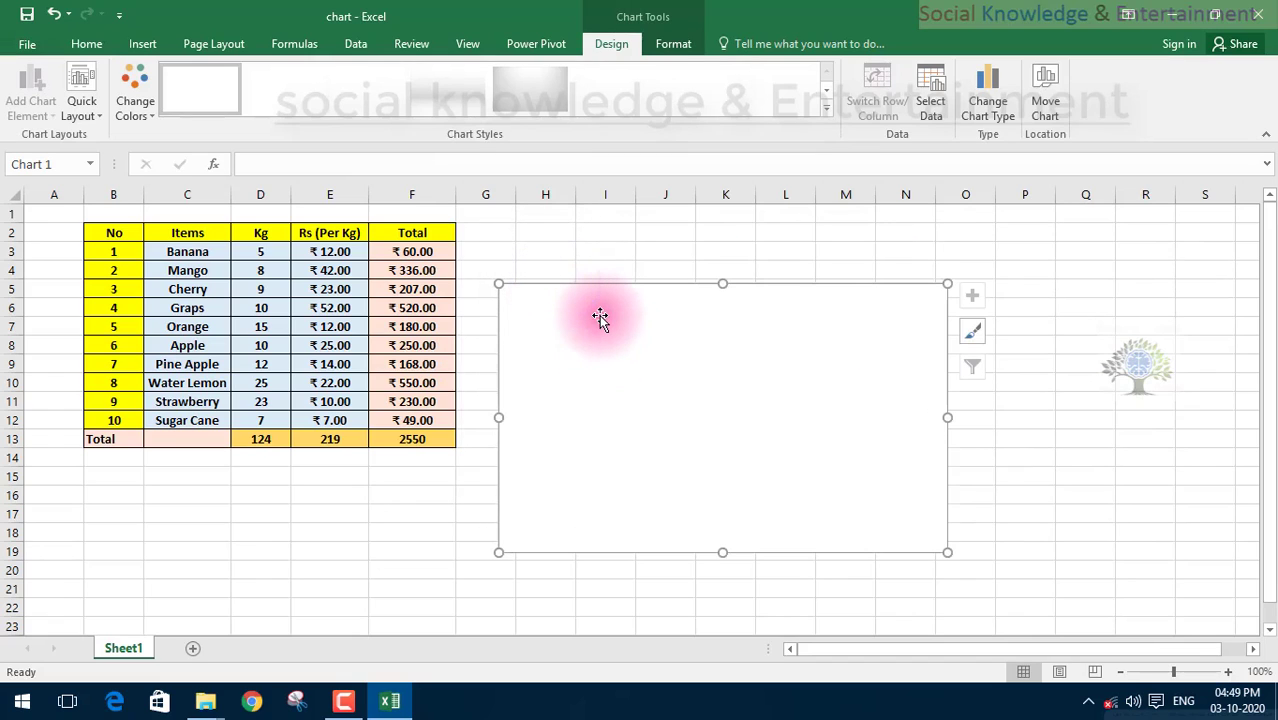
pyautogui.press('Delete')
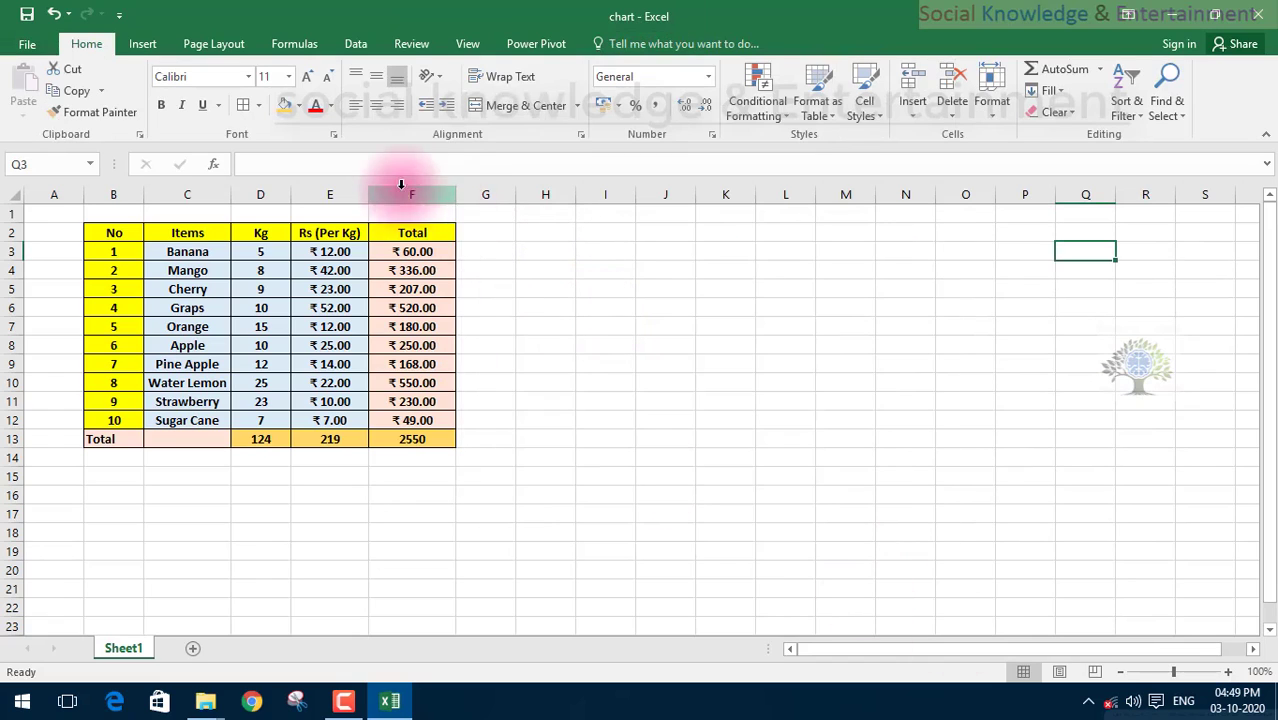
pyautogui.moveTo(511, 245); pyautogui.dragTo(1013, 568)
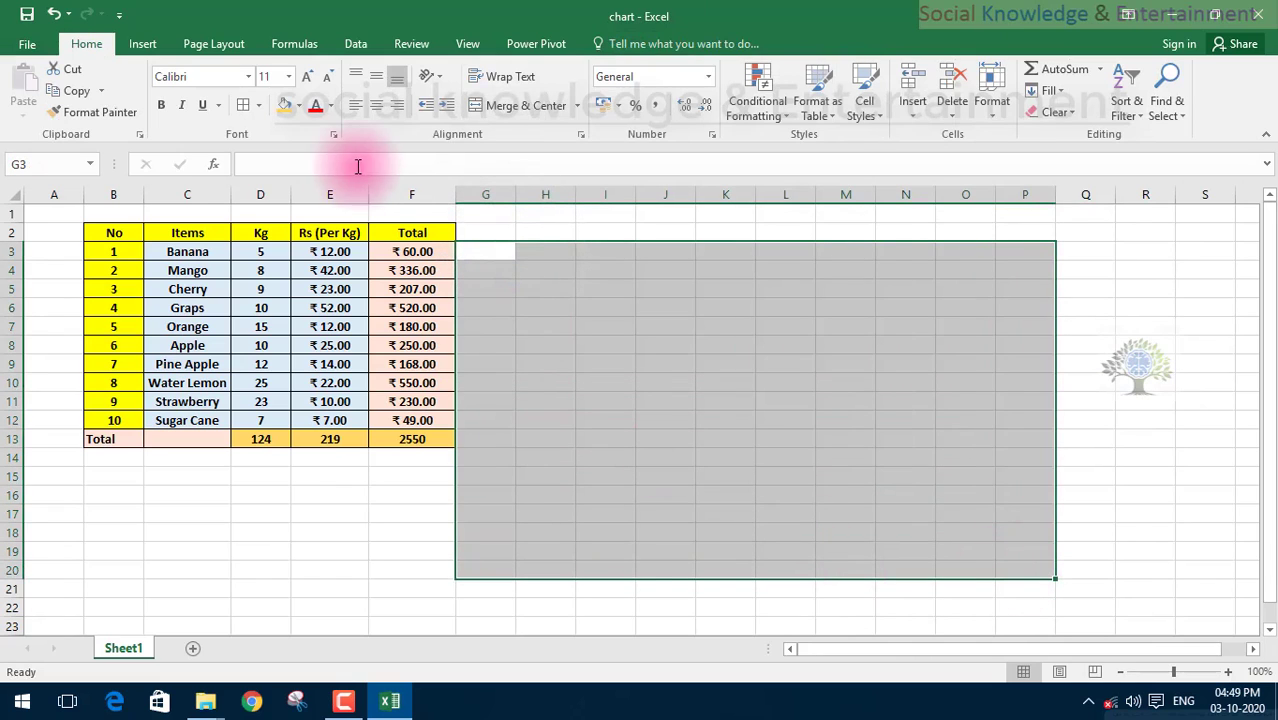
pyautogui.click(140, 44)
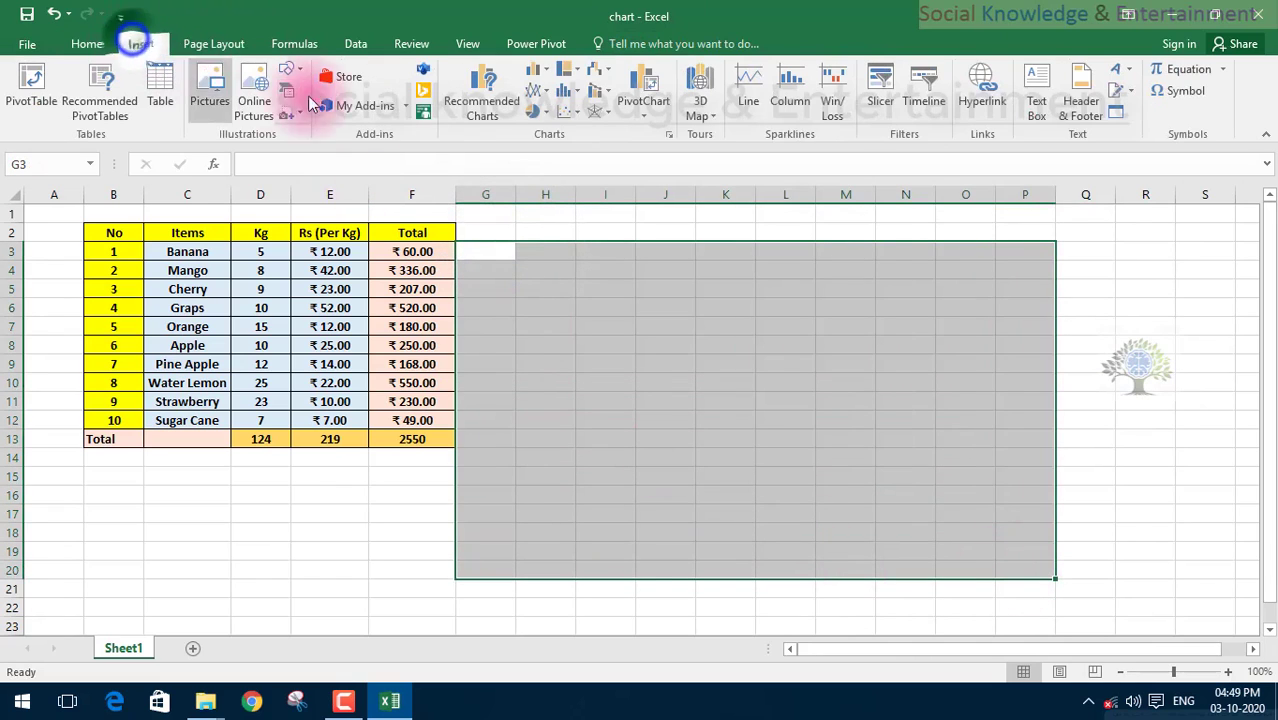
pyautogui.click(543, 70)
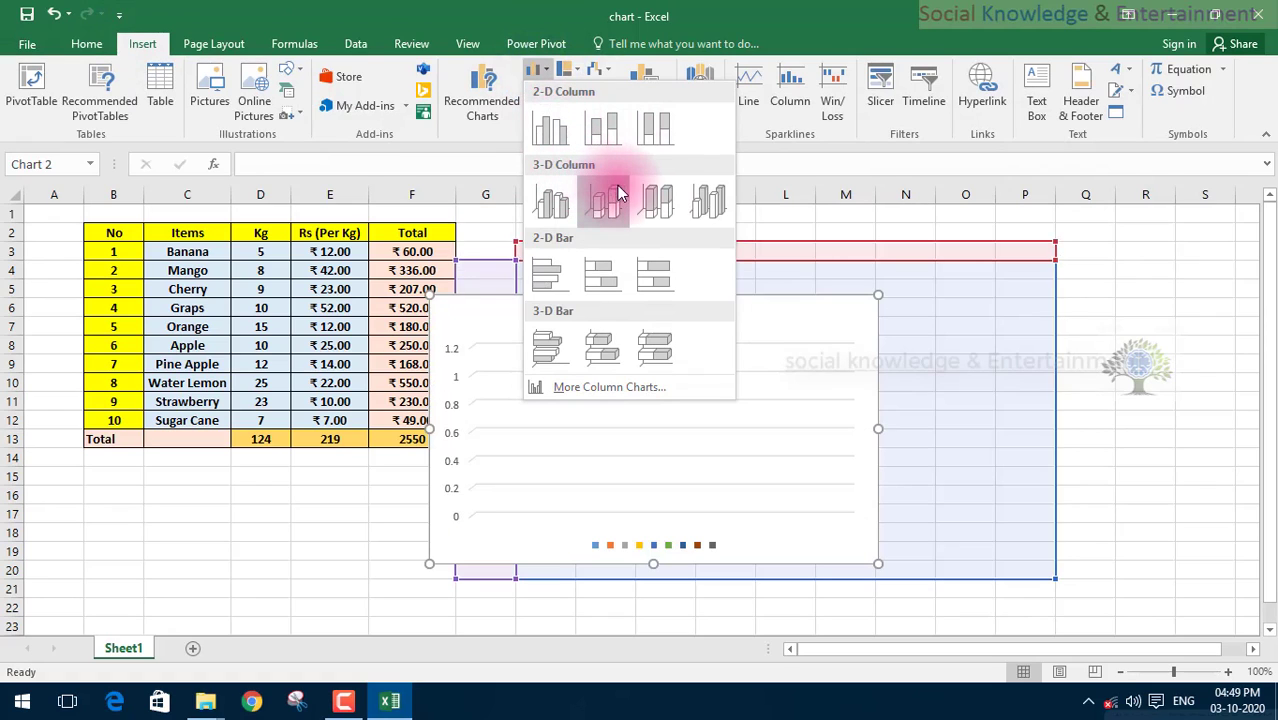
pyautogui.click(555, 143)
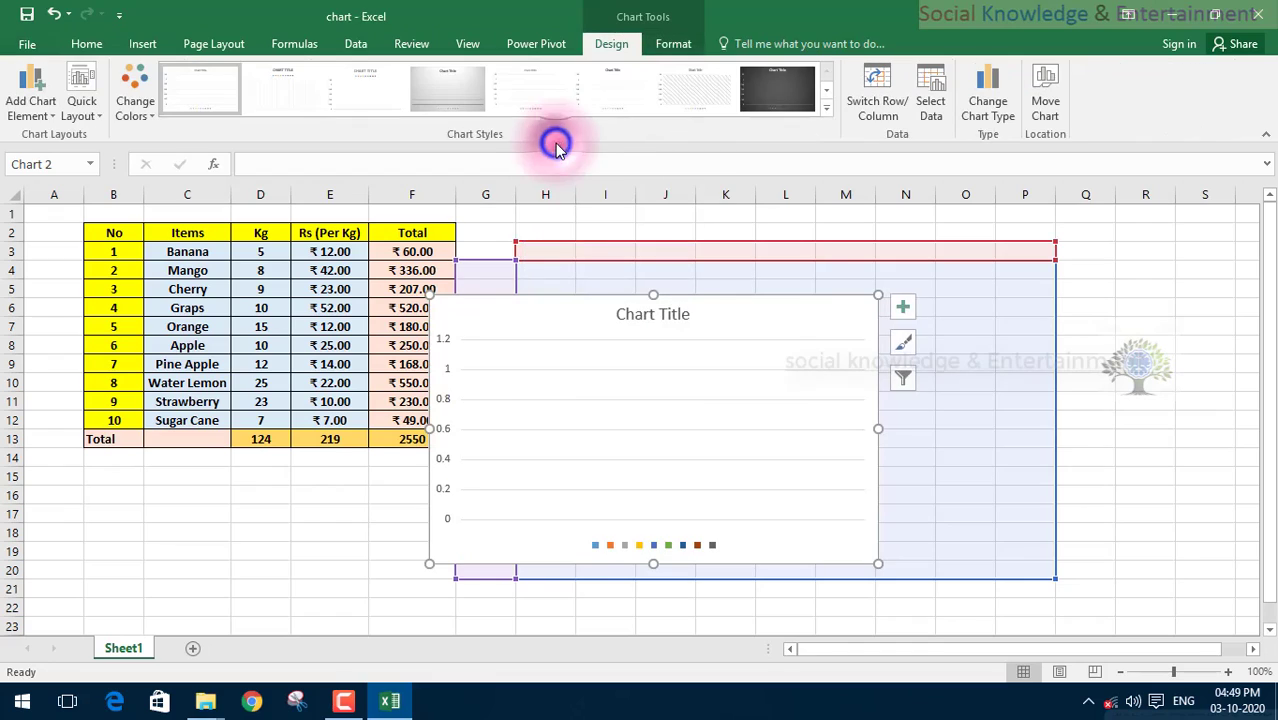
pyautogui.click(903, 312)
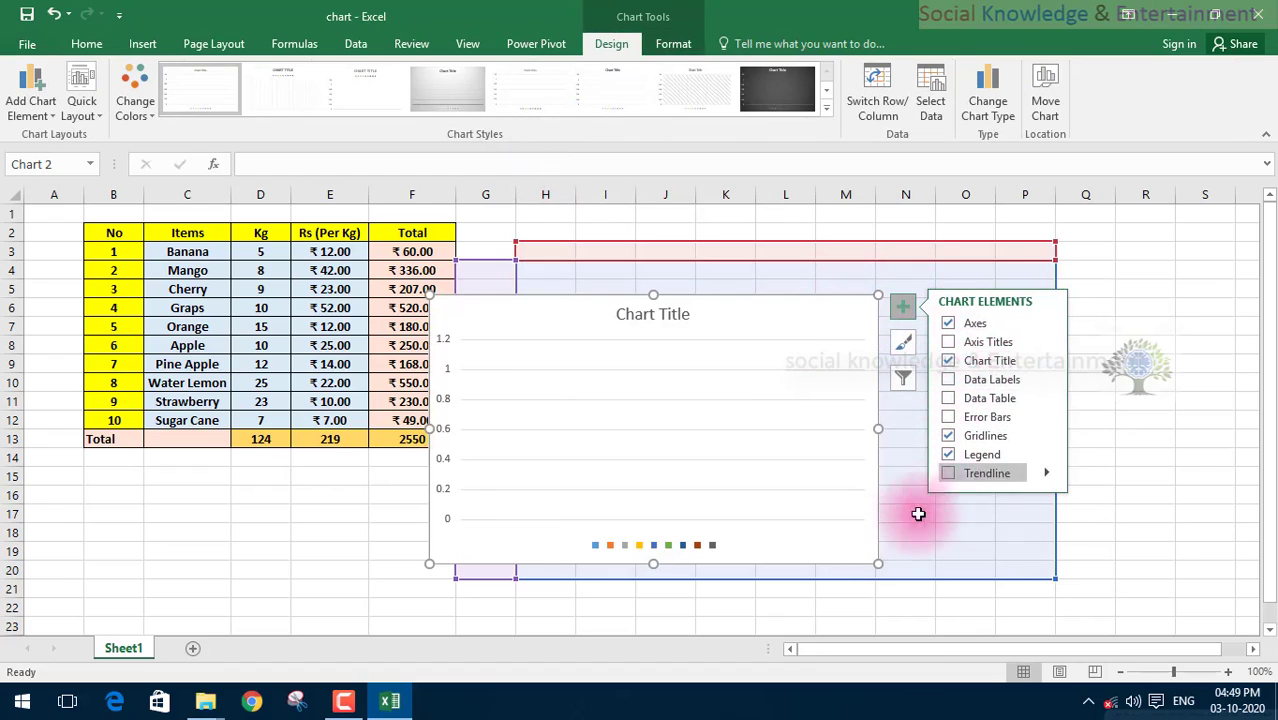
pyautogui.click(628, 313)
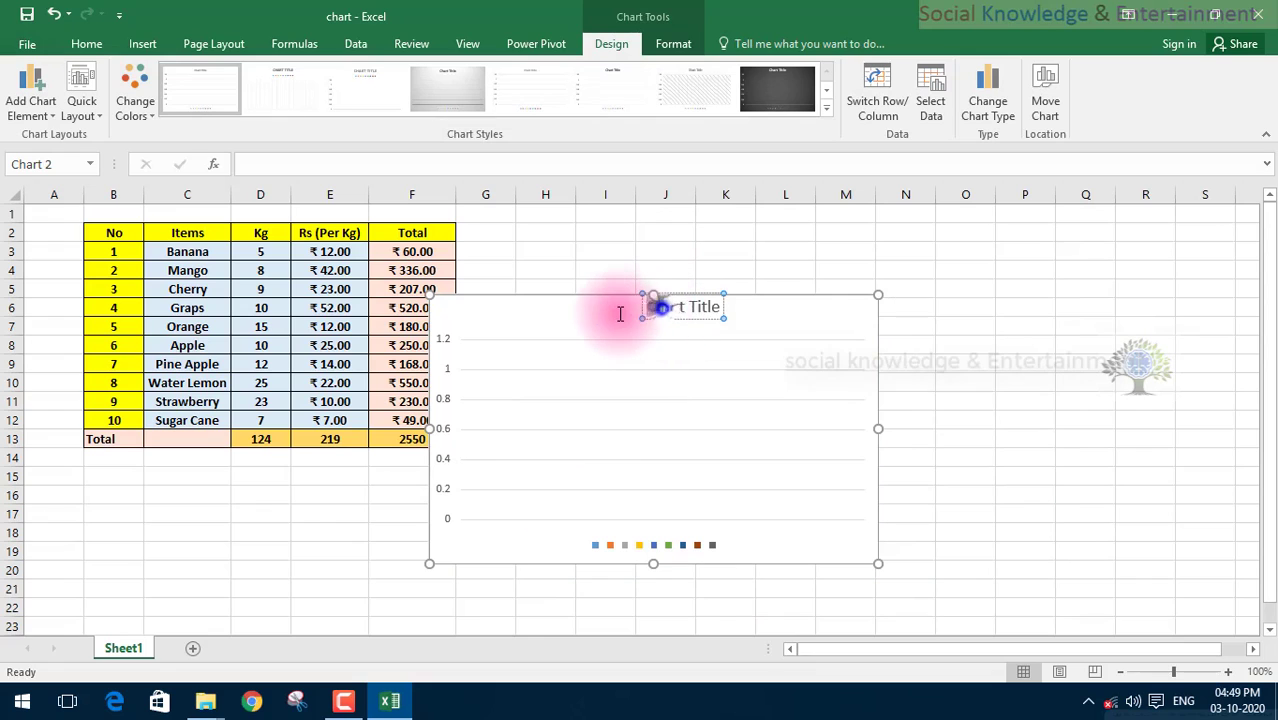
pyautogui.click(677, 333)
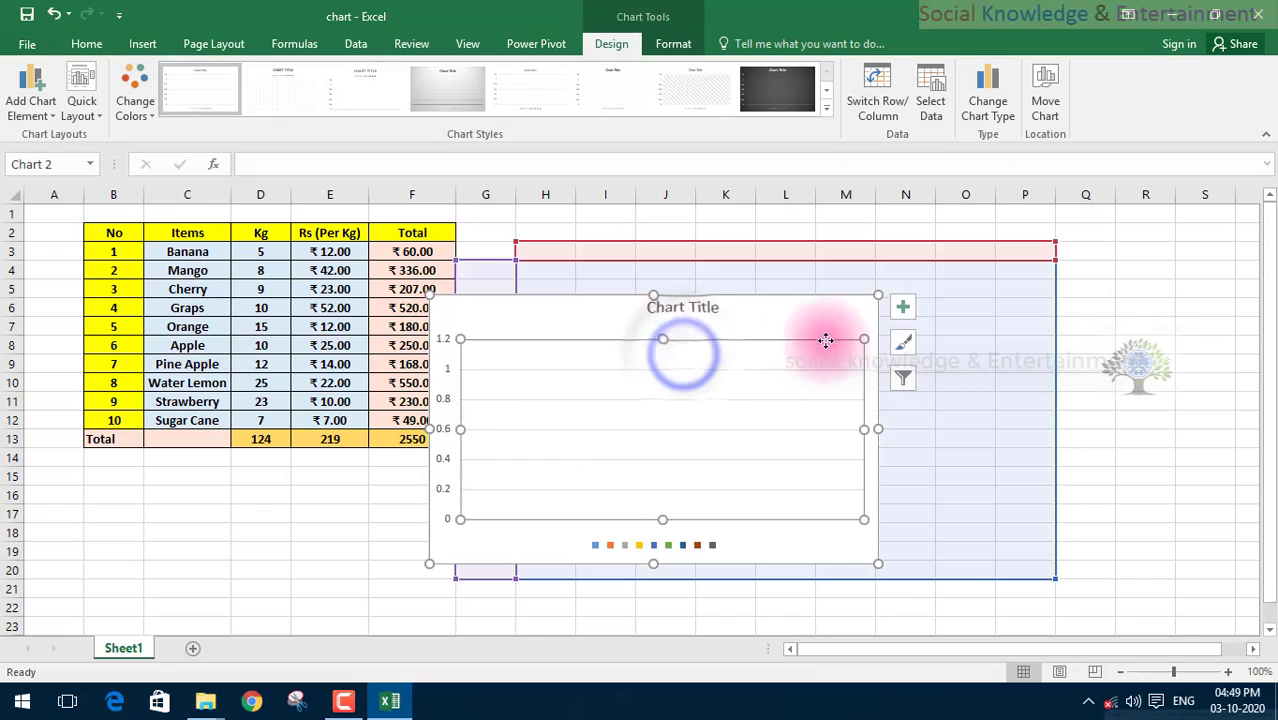
pyautogui.click(955, 252)
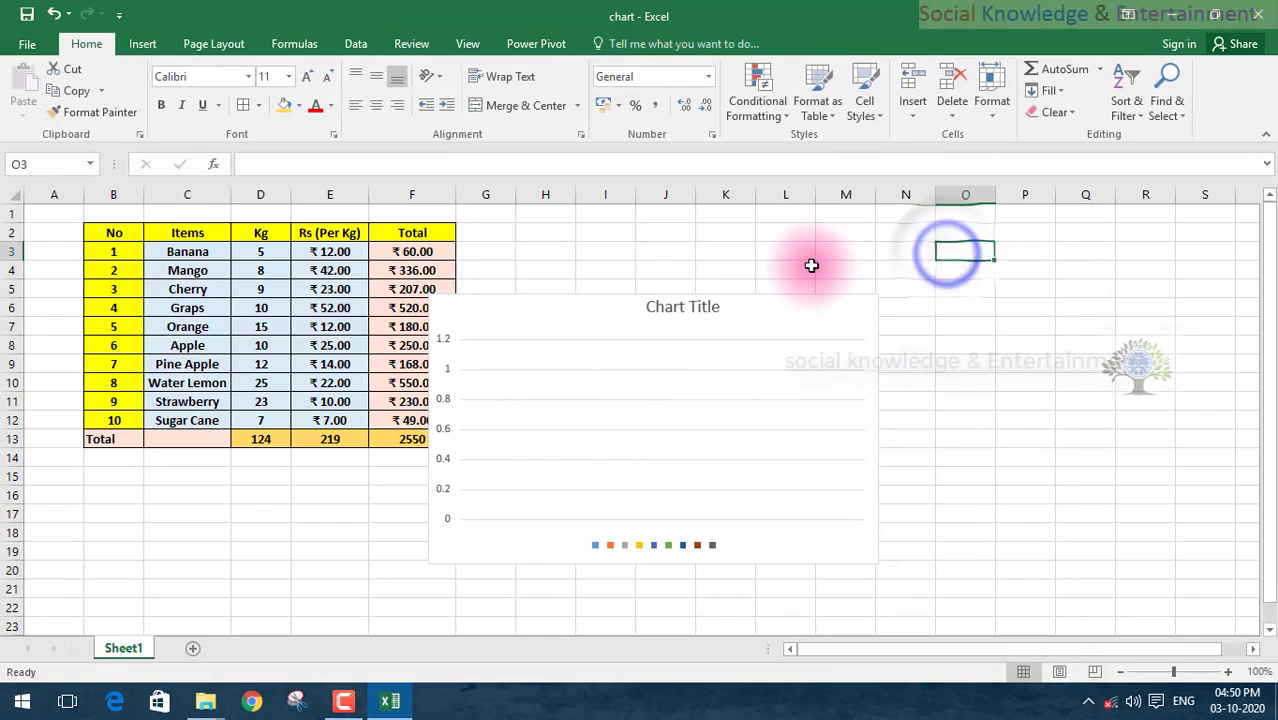
pyautogui.moveTo(752, 306)
pyautogui.mouseDown()
pyautogui.moveTo(874, 300)
pyautogui.moveTo(784, 220)
pyautogui.mouseUp()
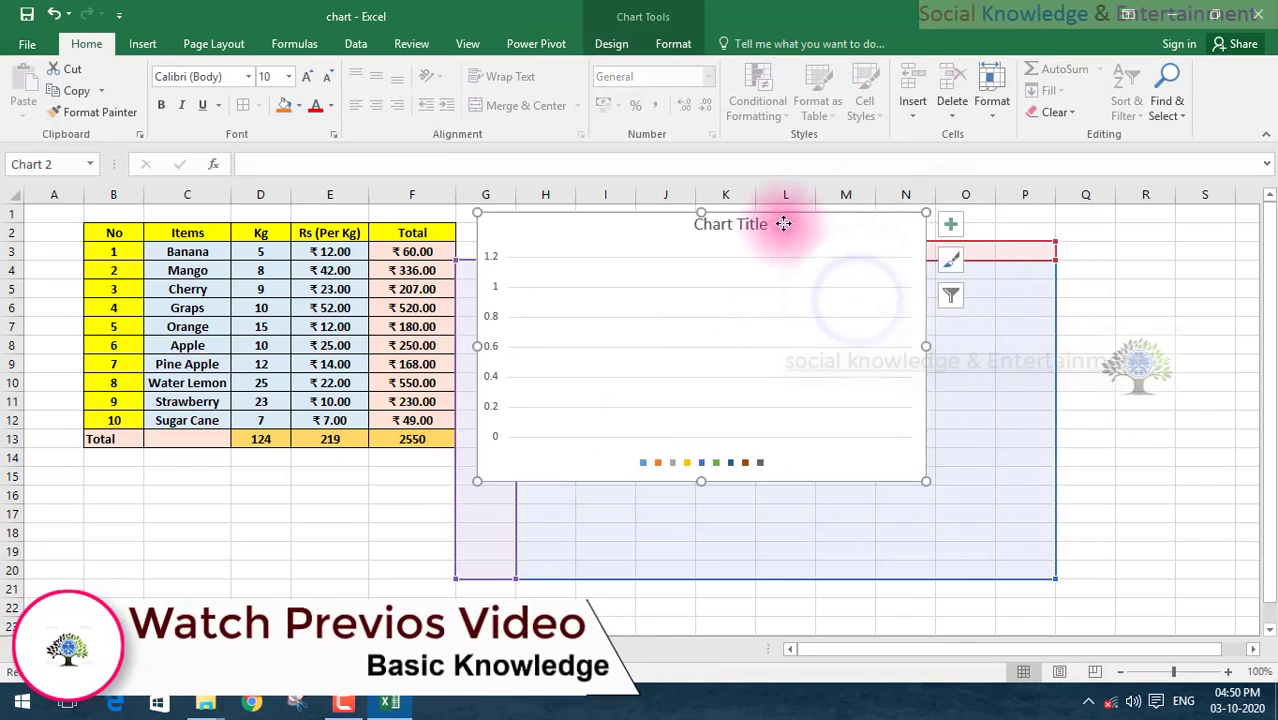
pyautogui.moveTo(781, 281); pyautogui.dragTo(798, 314)
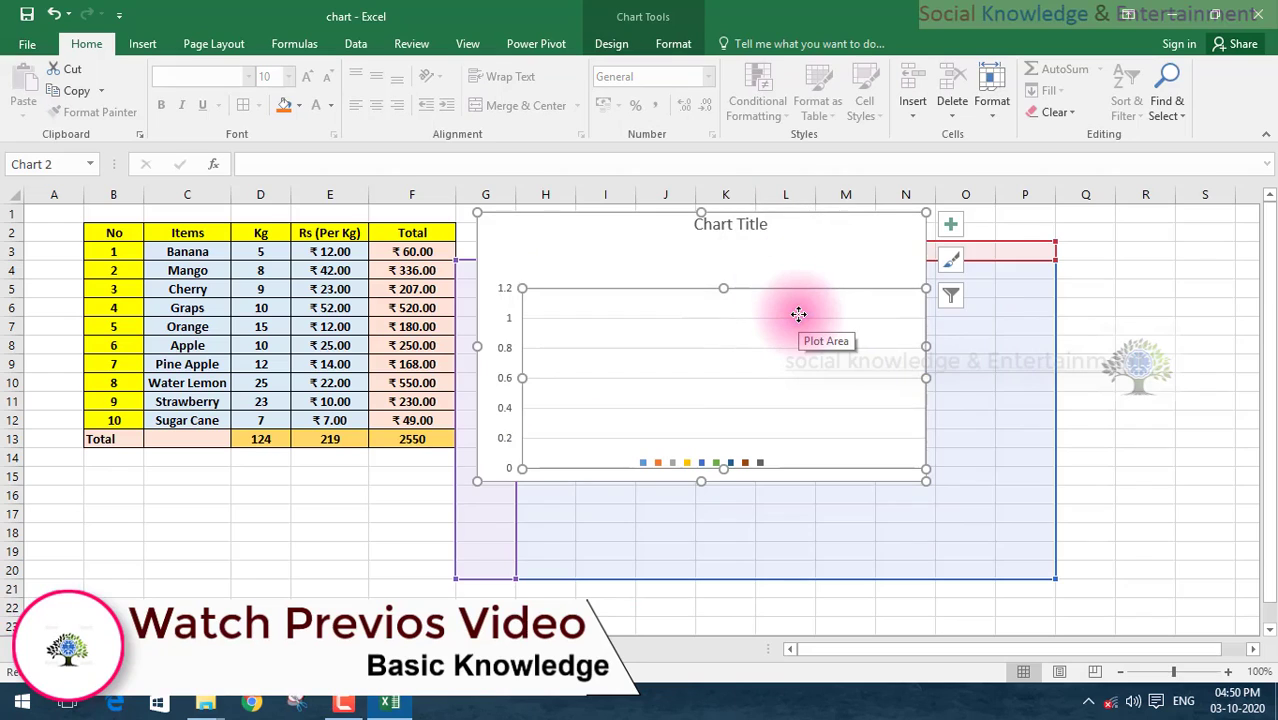
pyautogui.hotkey('ctrl', 'z')
pyautogui.click(315, 620)
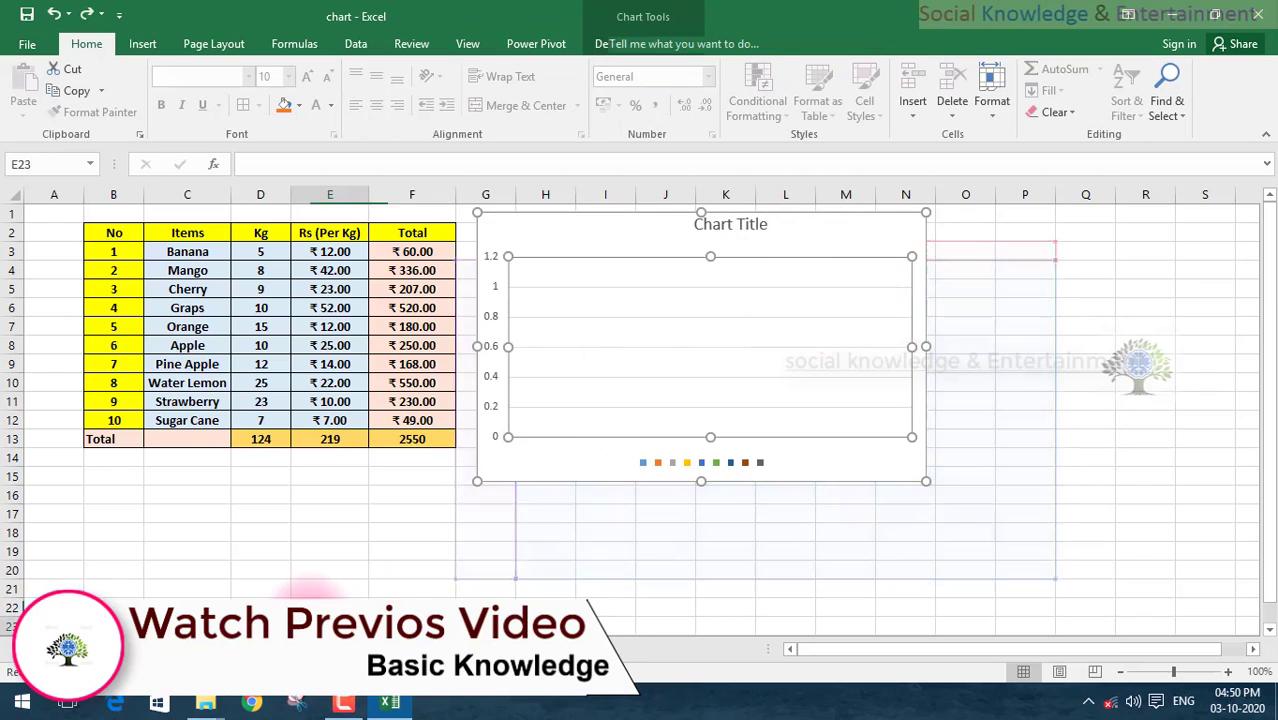
pyautogui.click(330, 420)
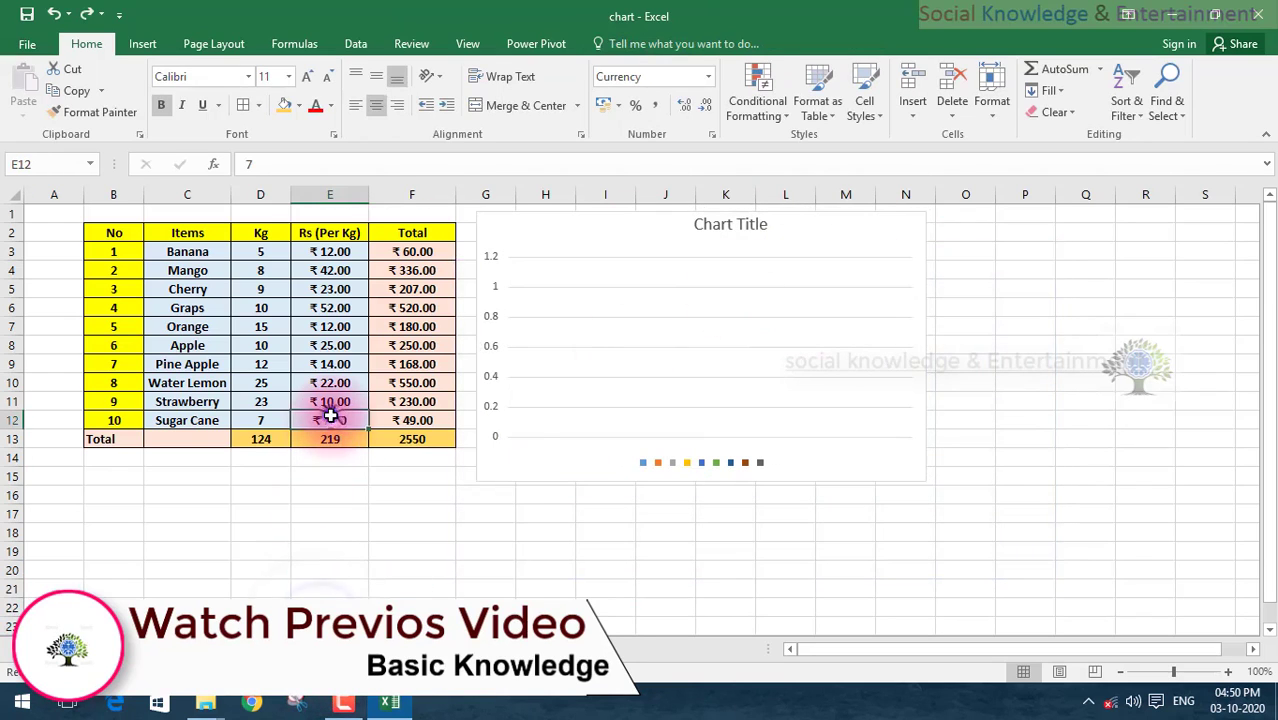
pyautogui.click(507, 413)
pyautogui.hotkey('ctrl', 'z')
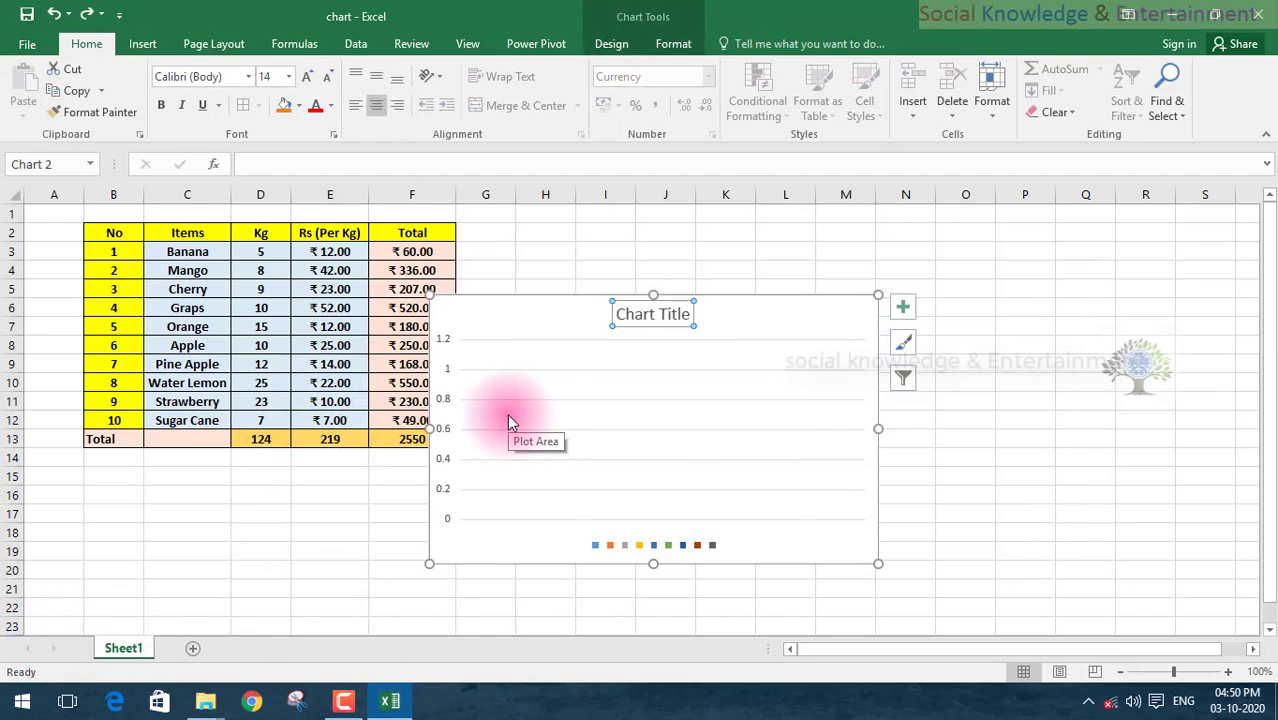
pyautogui.press('Delete')
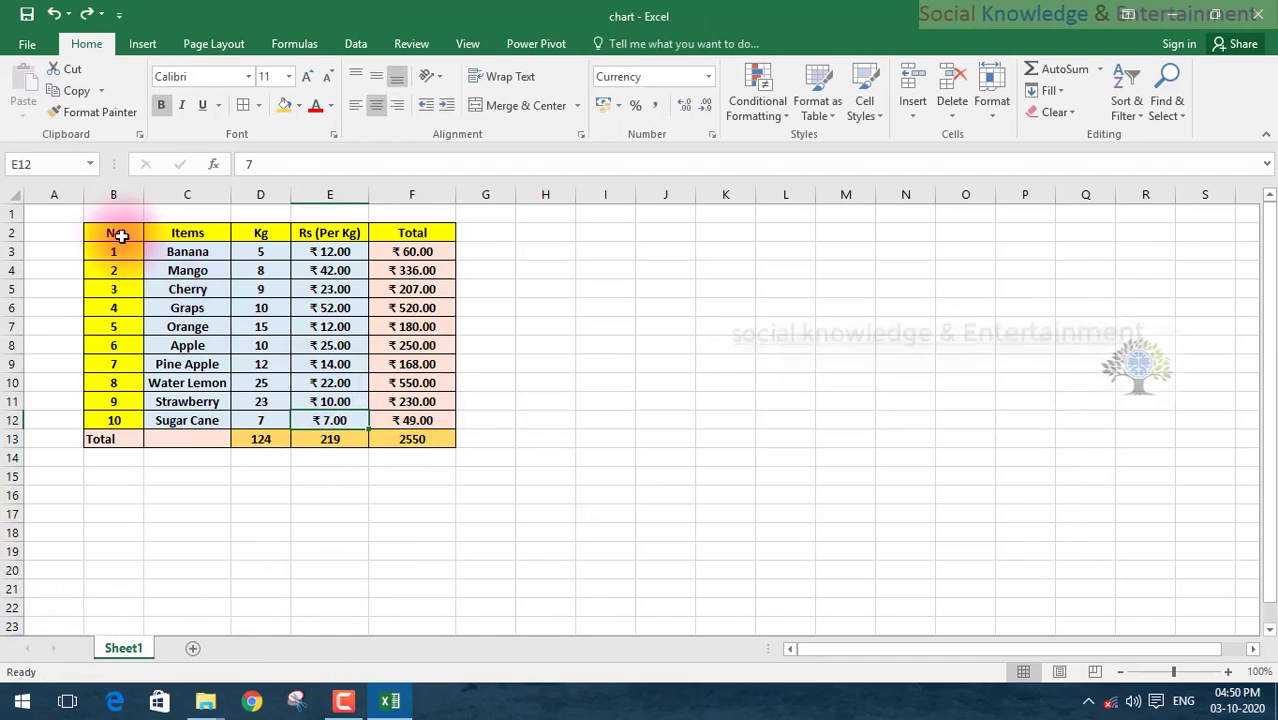
pyautogui.moveTo(120, 235); pyautogui.dragTo(410, 440)
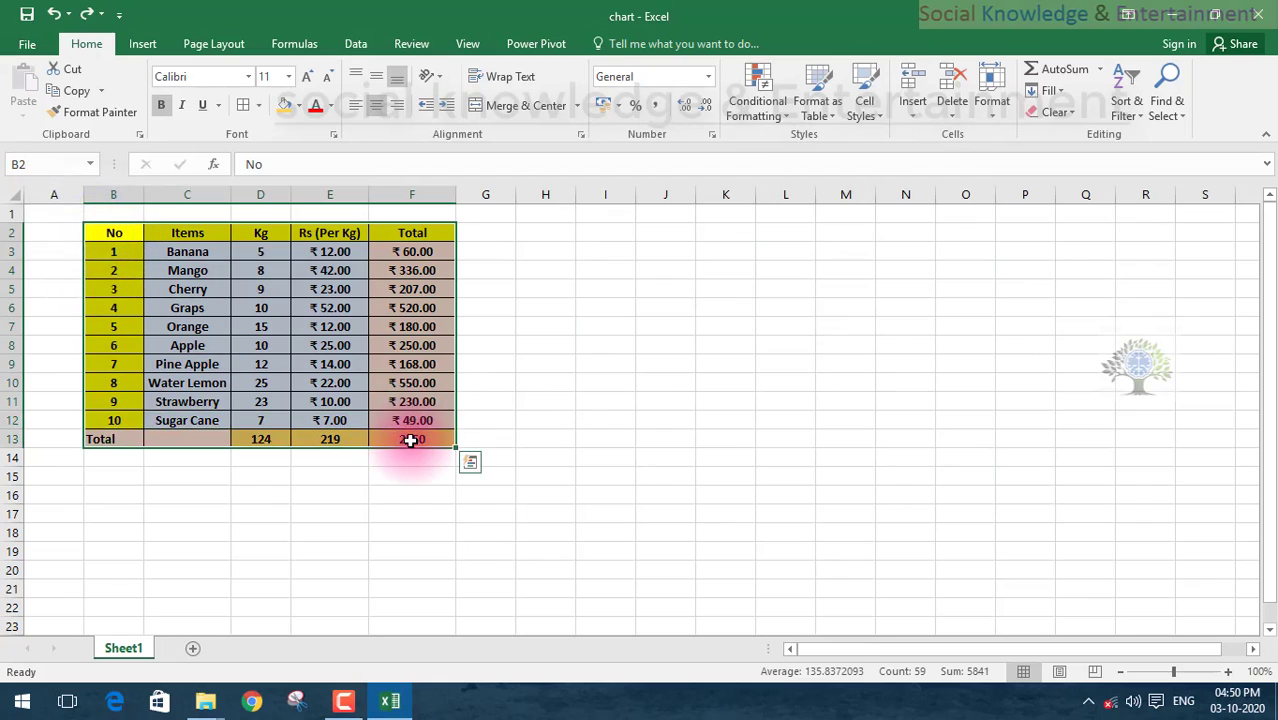
# Browse the Insert tab's column chart types and close the list without adding a chart
pyautogui.click(153, 52)
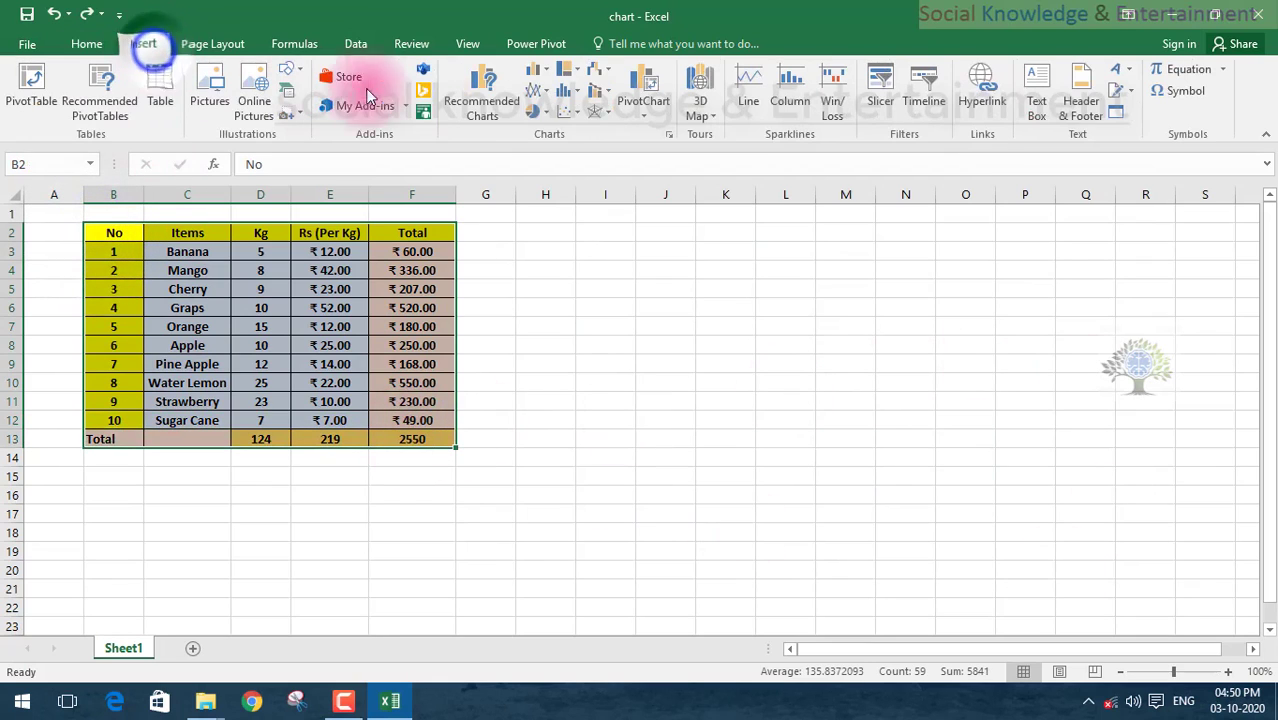
pyautogui.click(541, 70)
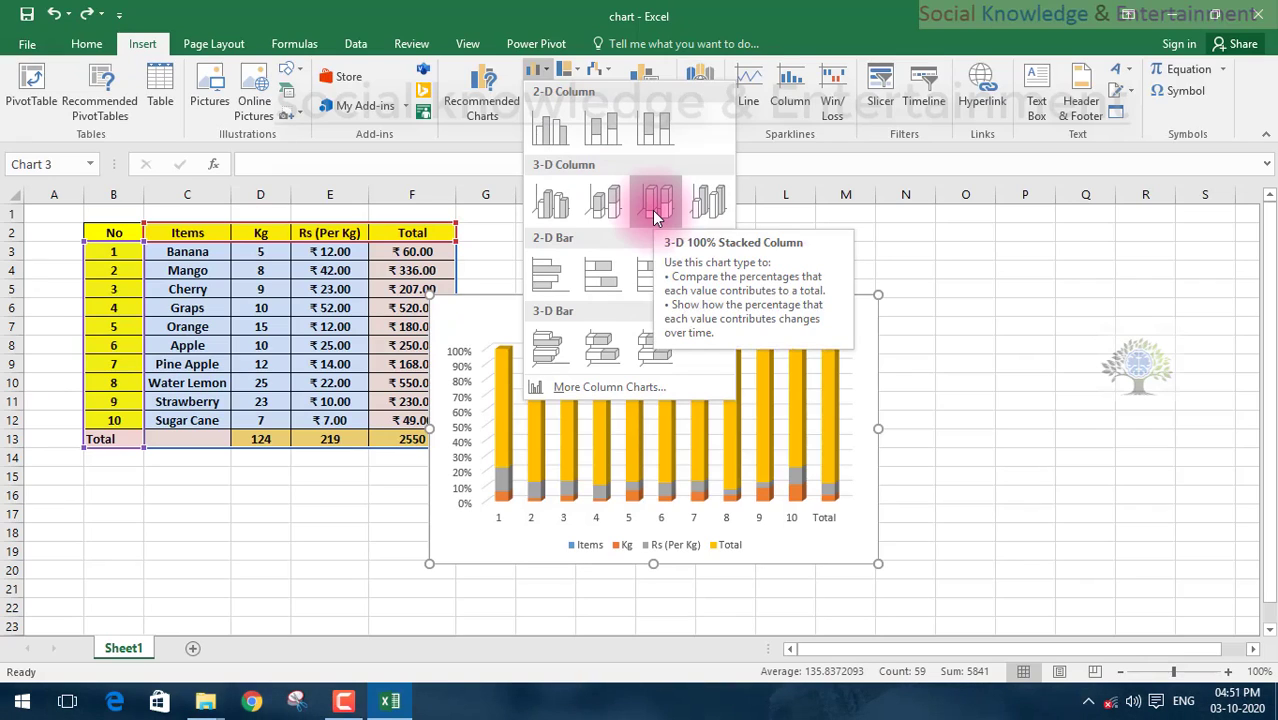
pyautogui.click(337, 522)
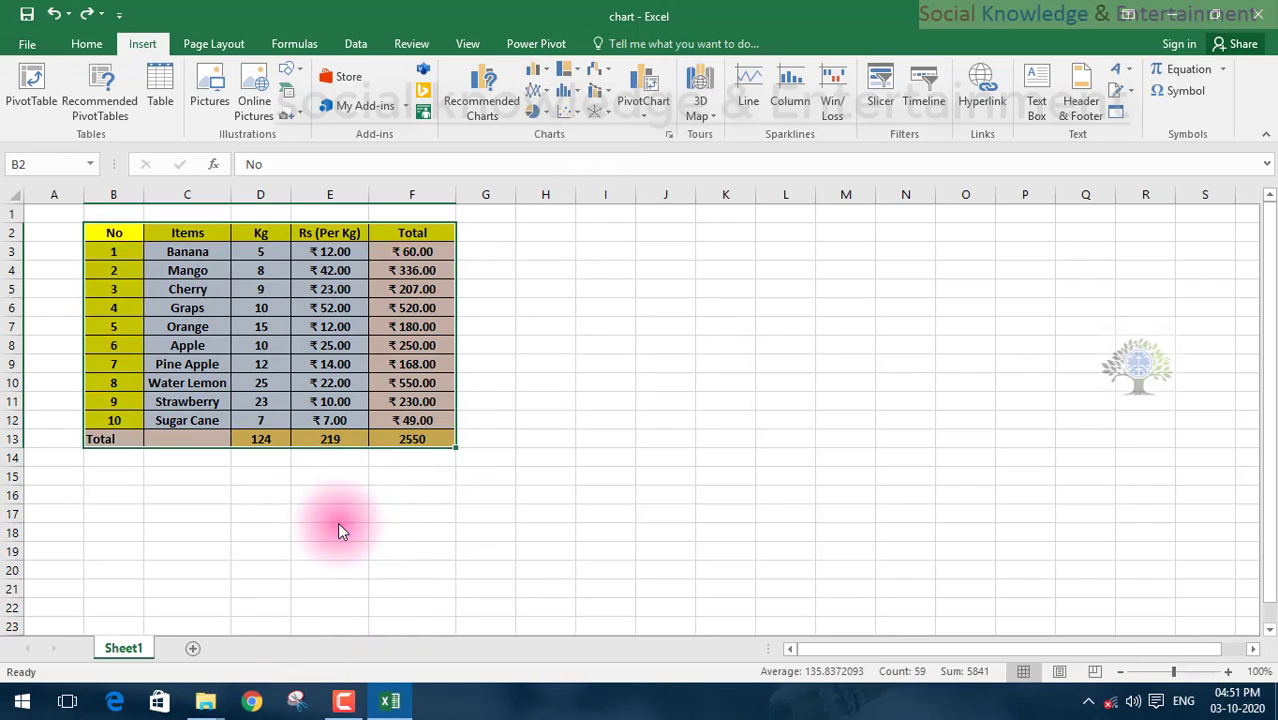
pyautogui.click(629, 343)
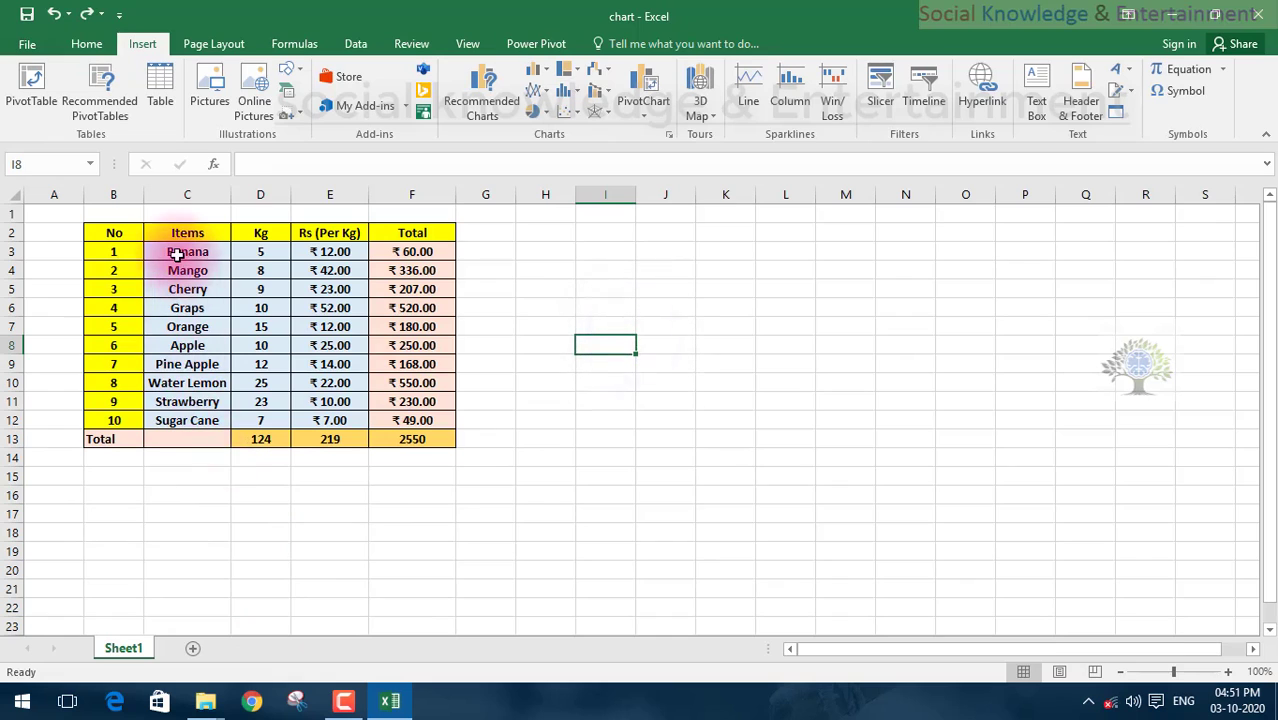
# Select C3:F12 and insert a 3-D Clustered Column chart of the ten fruits
pyautogui.moveTo(176, 255); pyautogui.dragTo(412, 420)
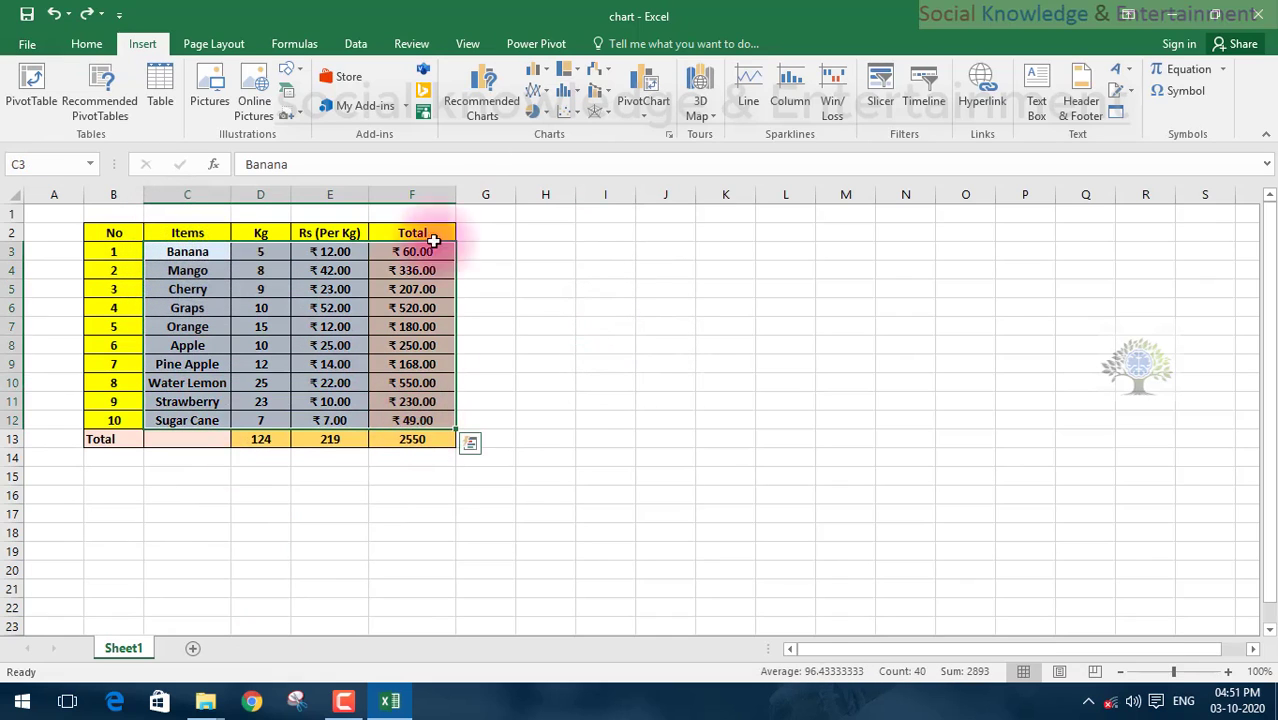
pyautogui.click(535, 72)
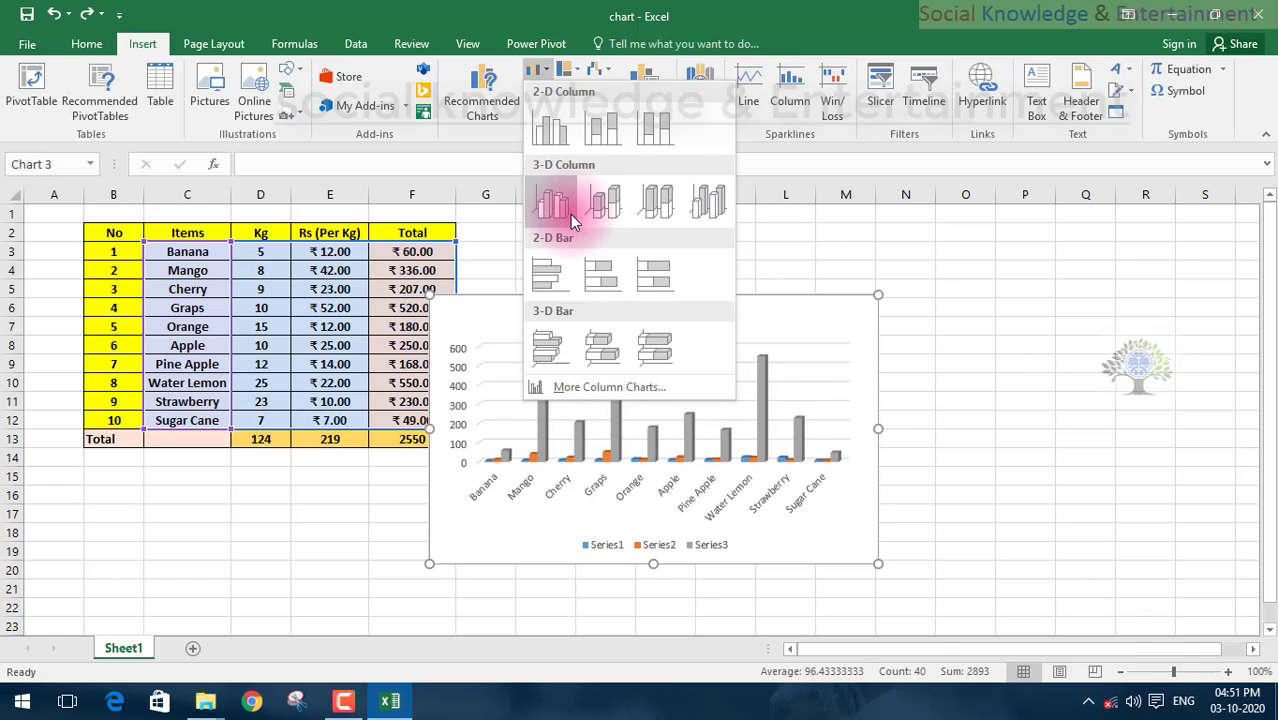
pyautogui.click(570, 214)
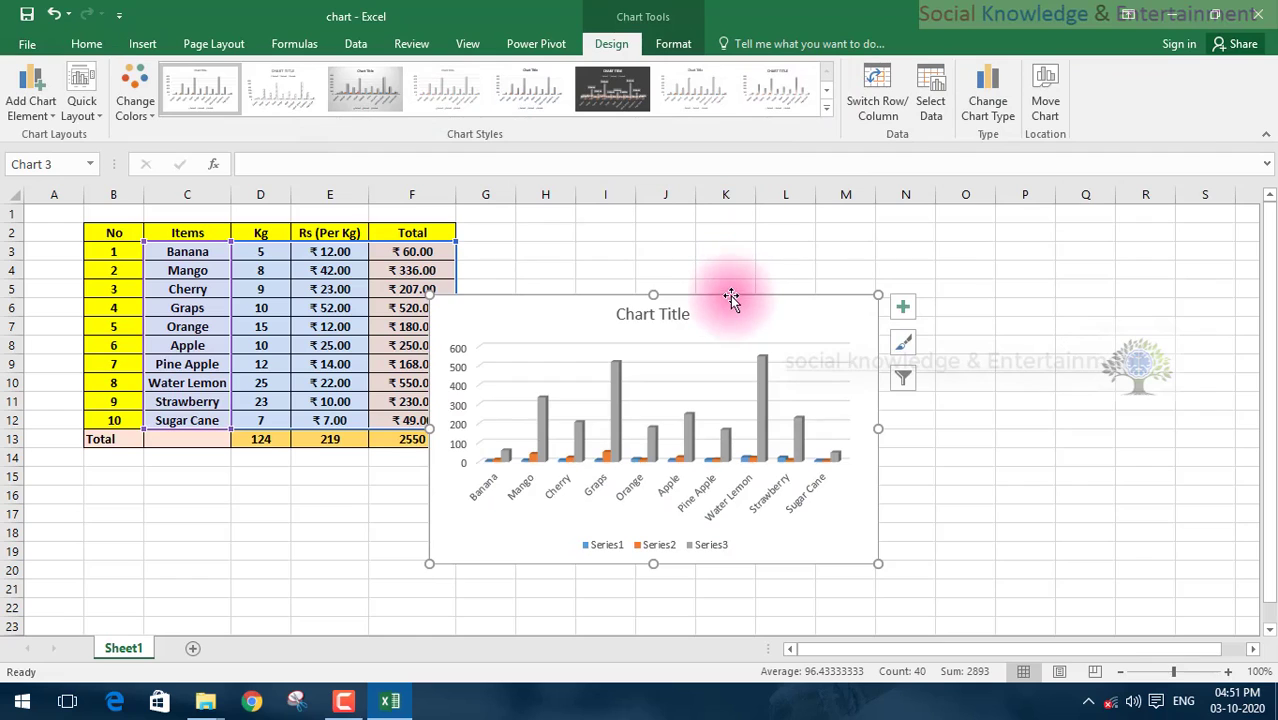
# Move the chart up and right, apply the grey gradient Style 3, and show Chart Filters
pyautogui.moveTo(731, 297); pyautogui.dragTo(788, 239)
pyautogui.click(828, 87)
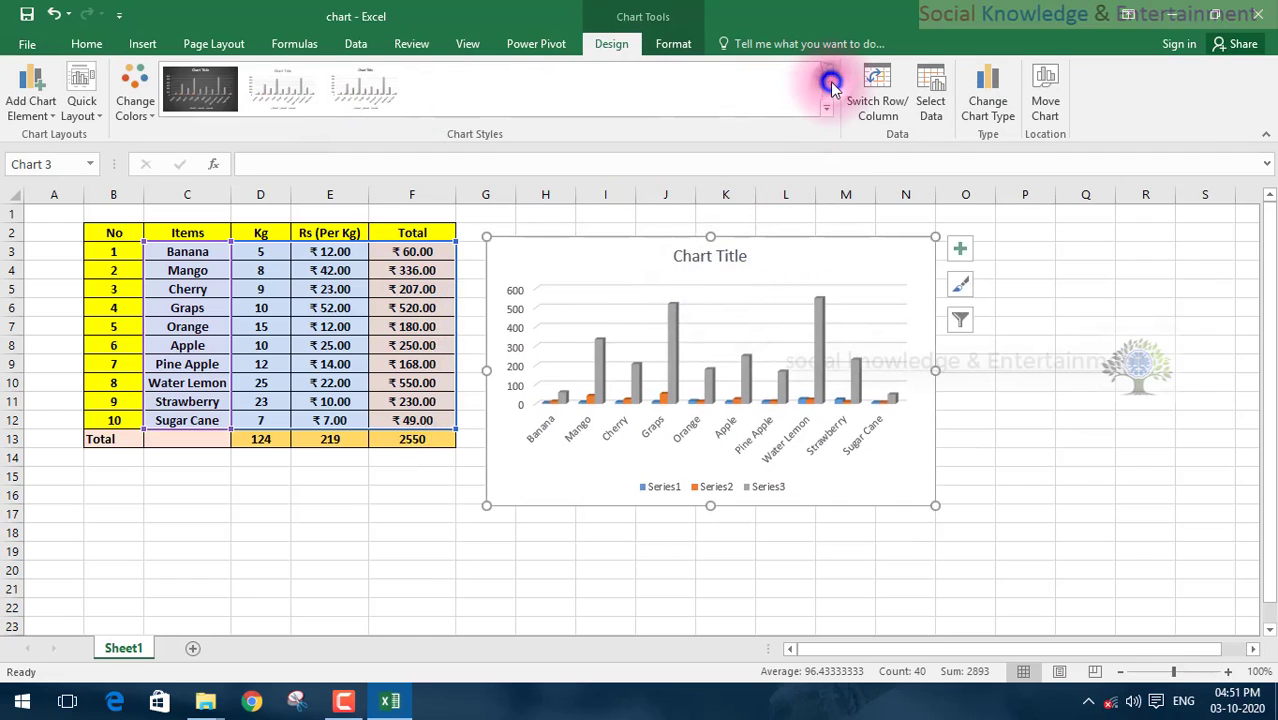
pyautogui.click(827, 73)
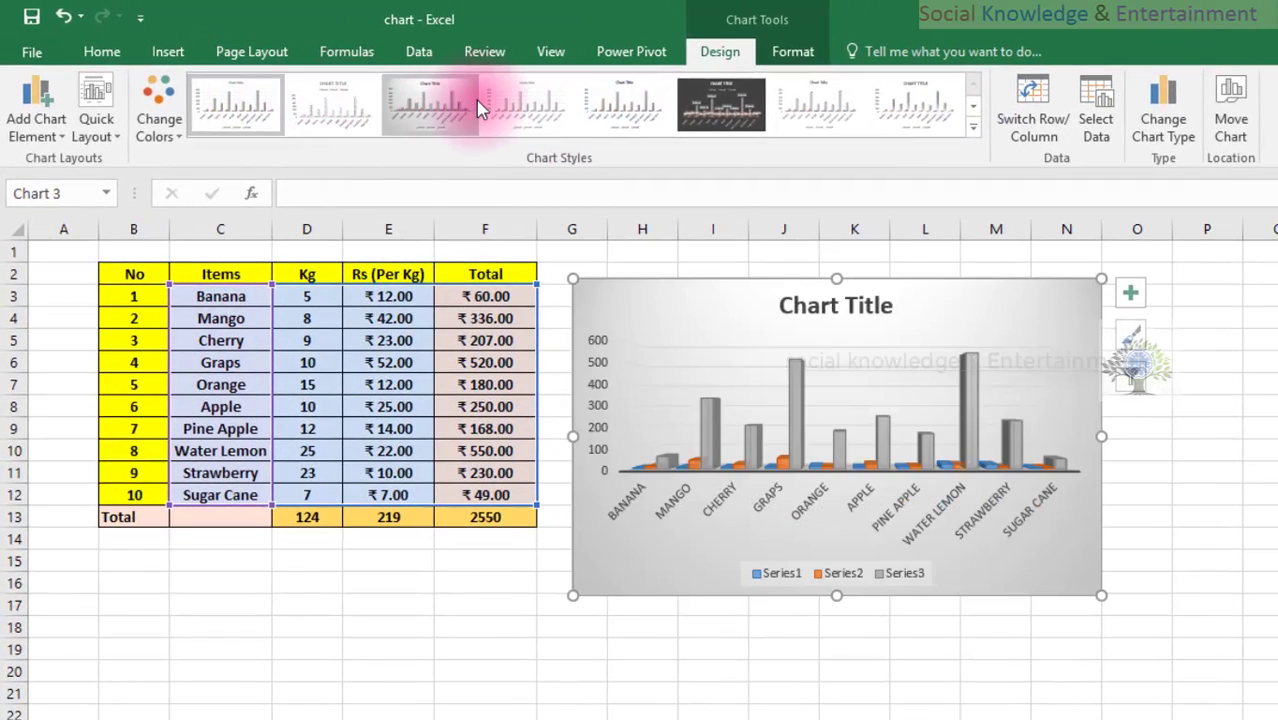
pyautogui.click(476, 100)
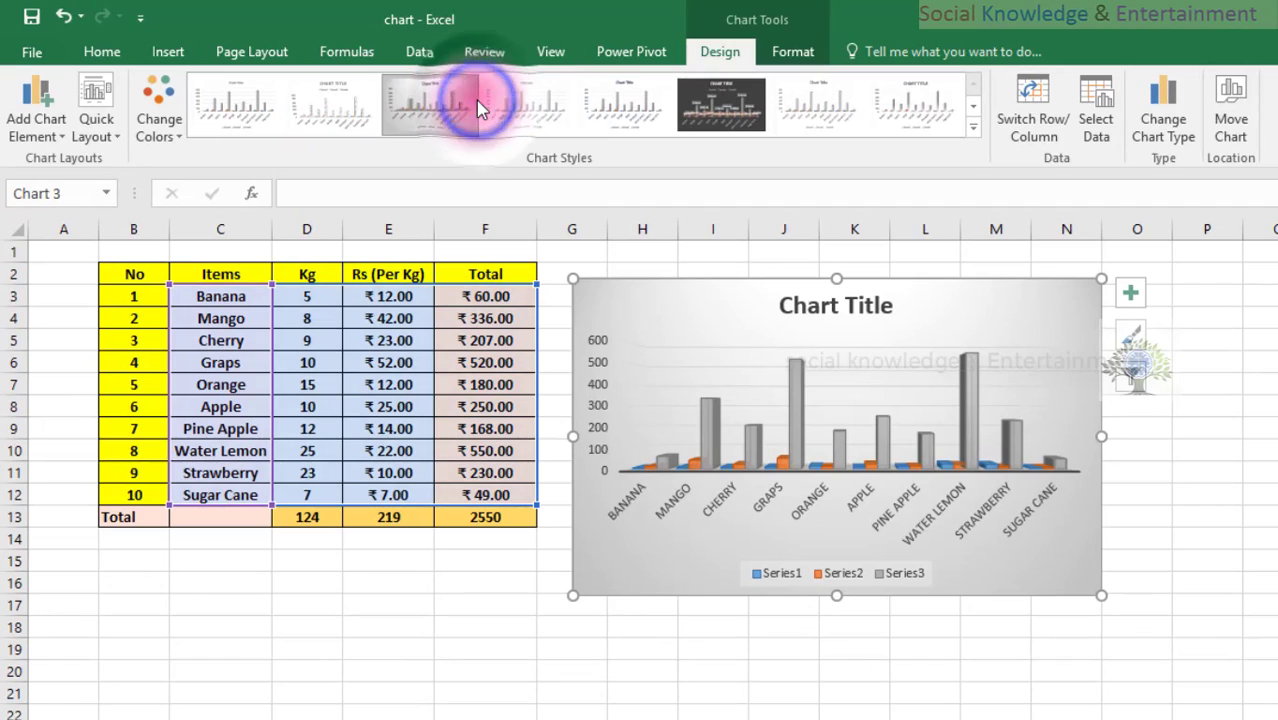
pyautogui.click(1132, 362)
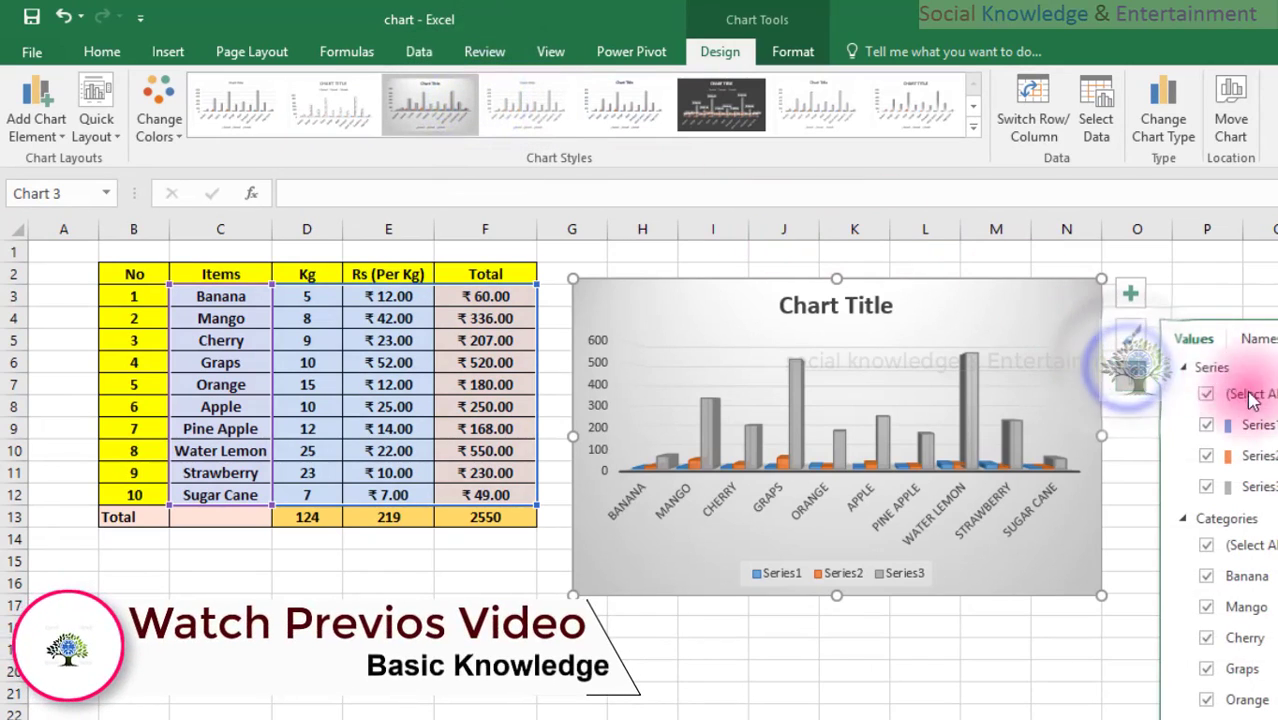
# In Chart Filters, try (None) categories showing 1–10, then restore column C fruit names and close
pyautogui.click(1210, 425)
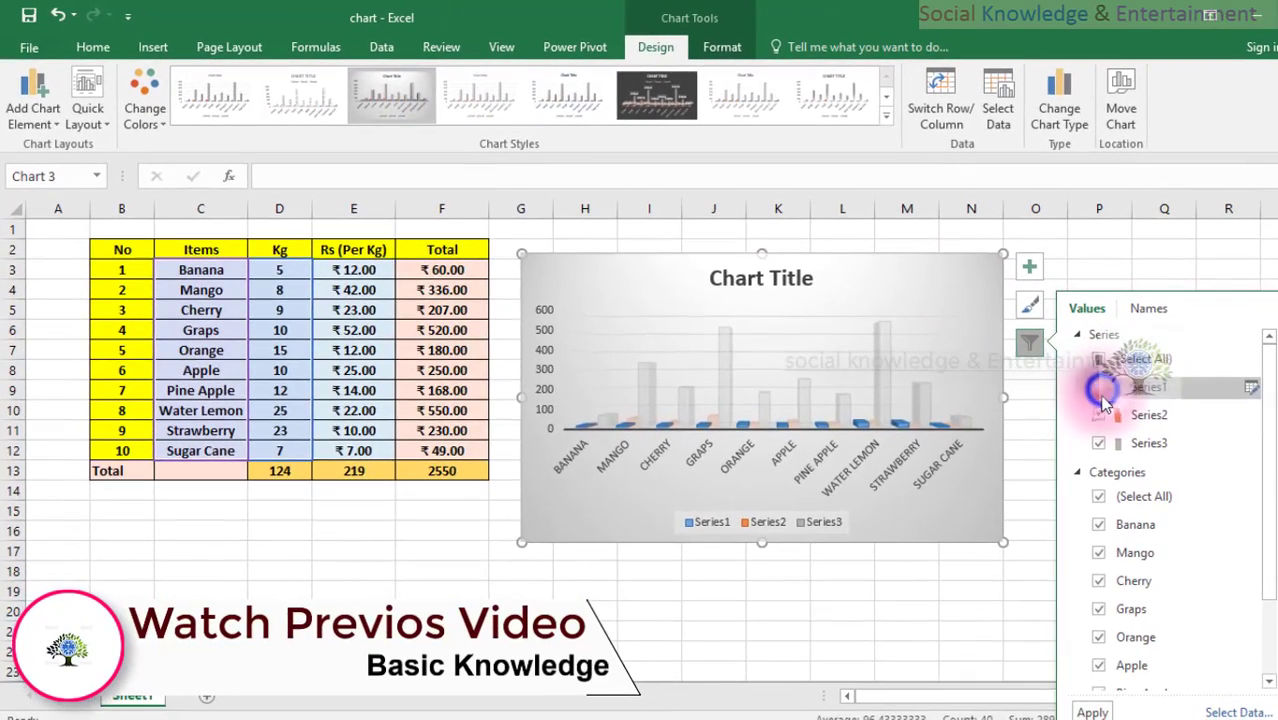
pyautogui.click(1097, 405)
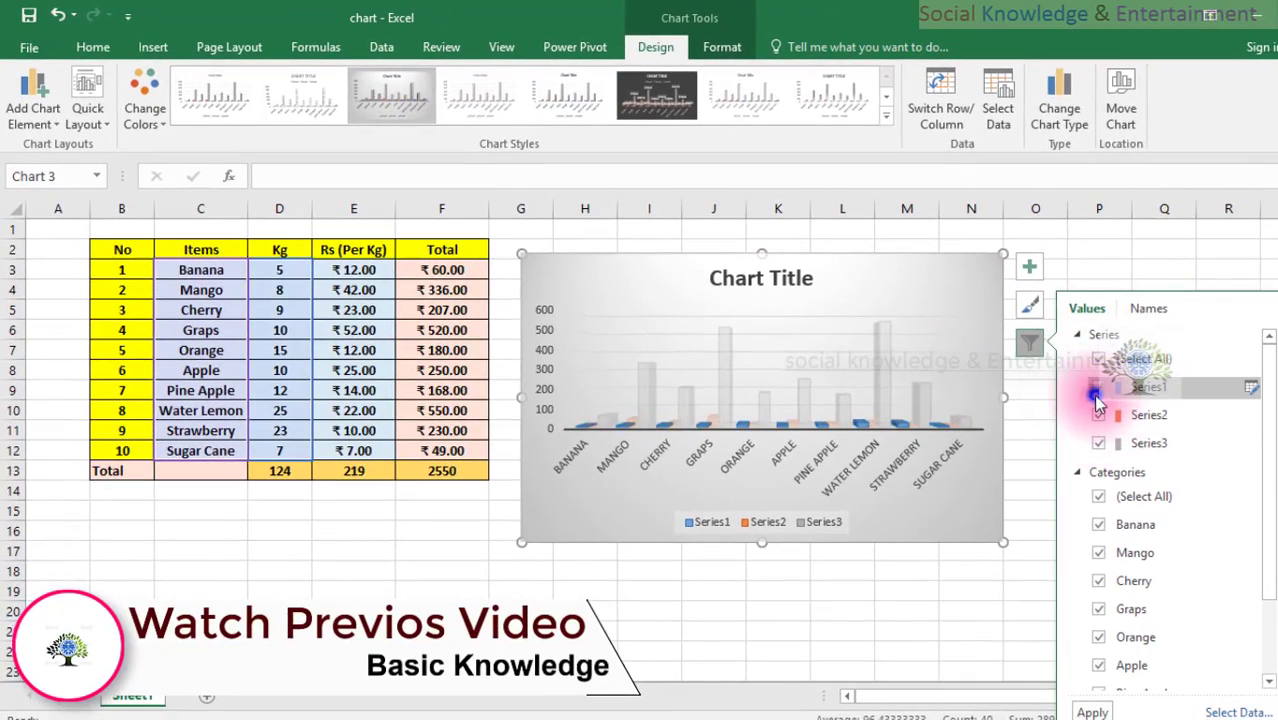
pyautogui.scroll(-2, 1195, 505)
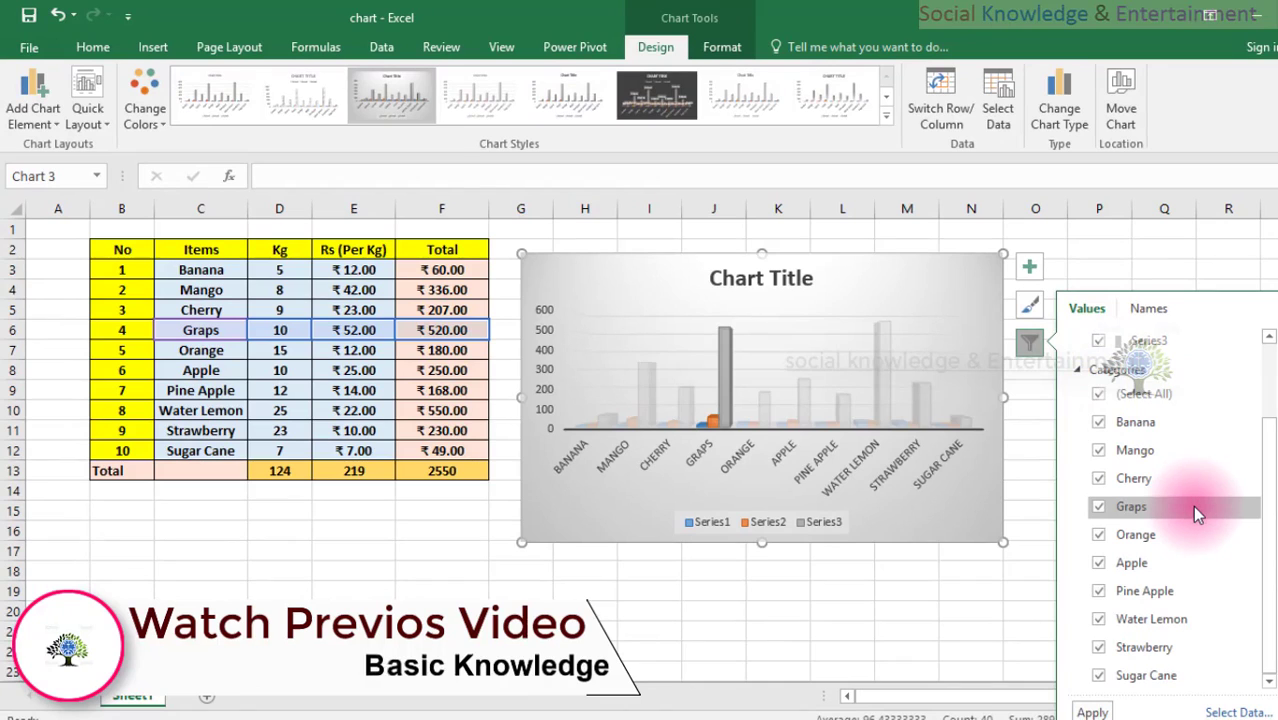
pyautogui.scroll(3, 1192, 505)
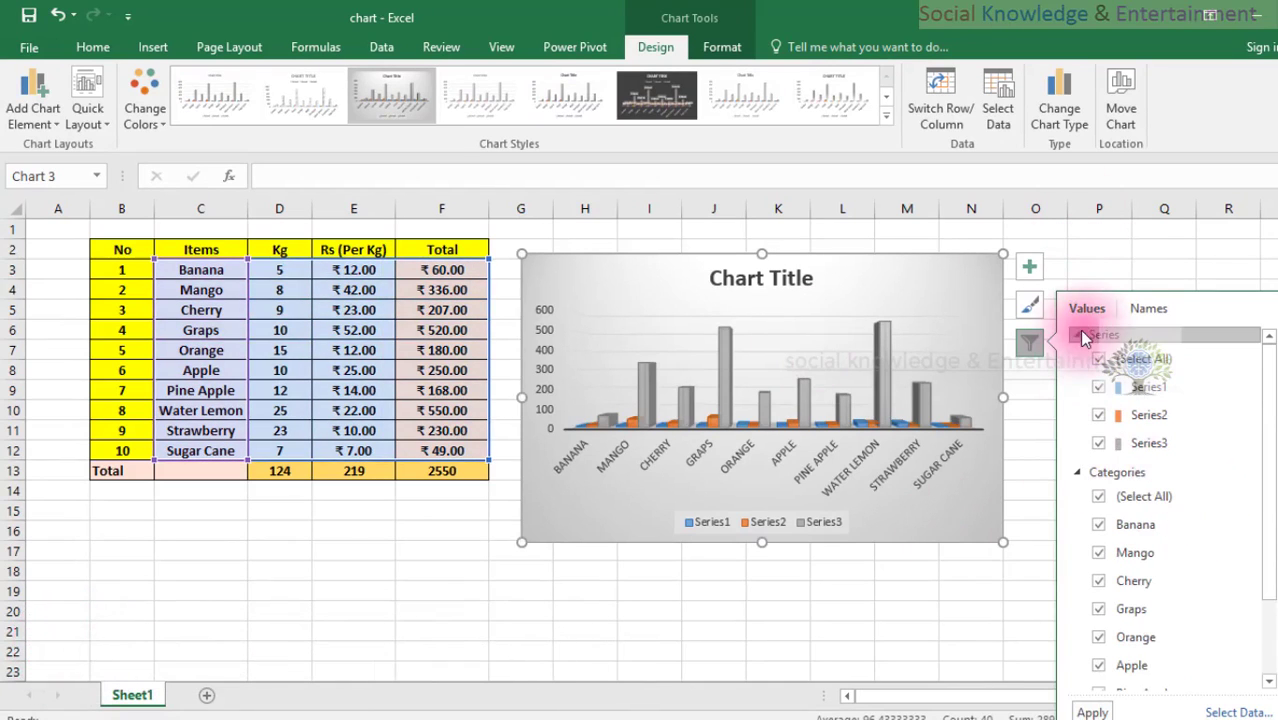
pyautogui.click(1148, 308)
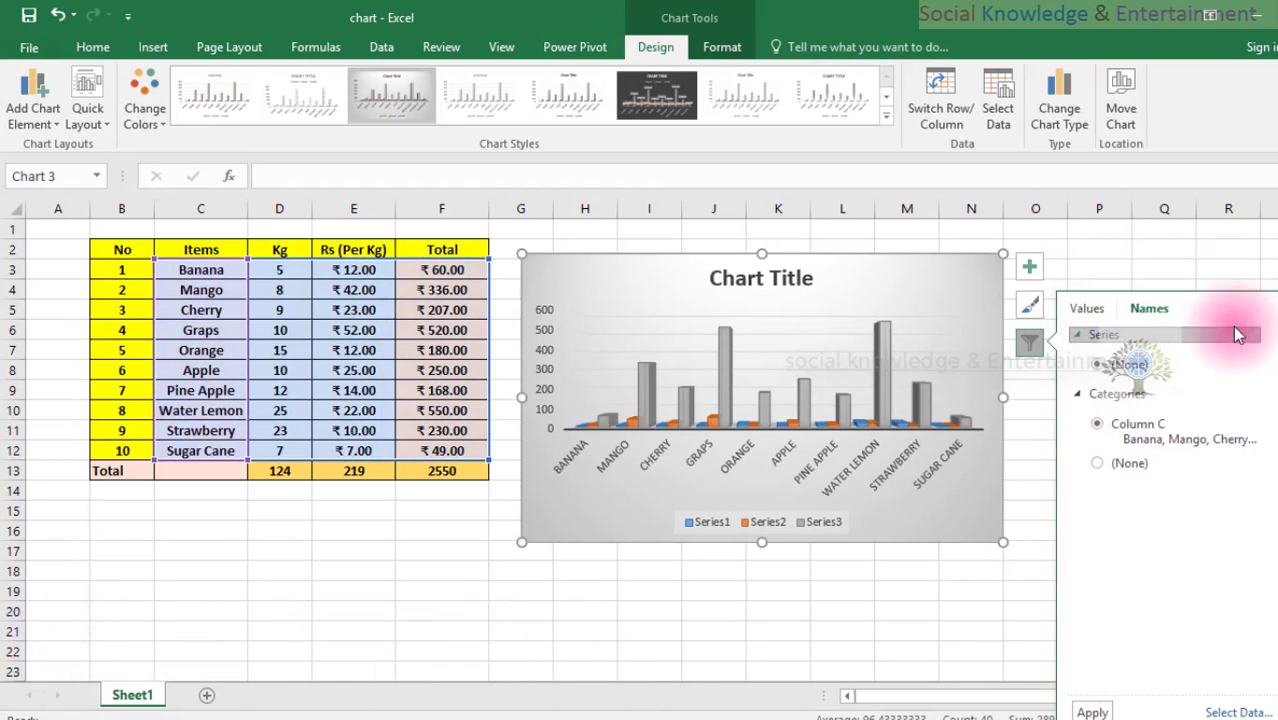
pyautogui.click(1193, 474)
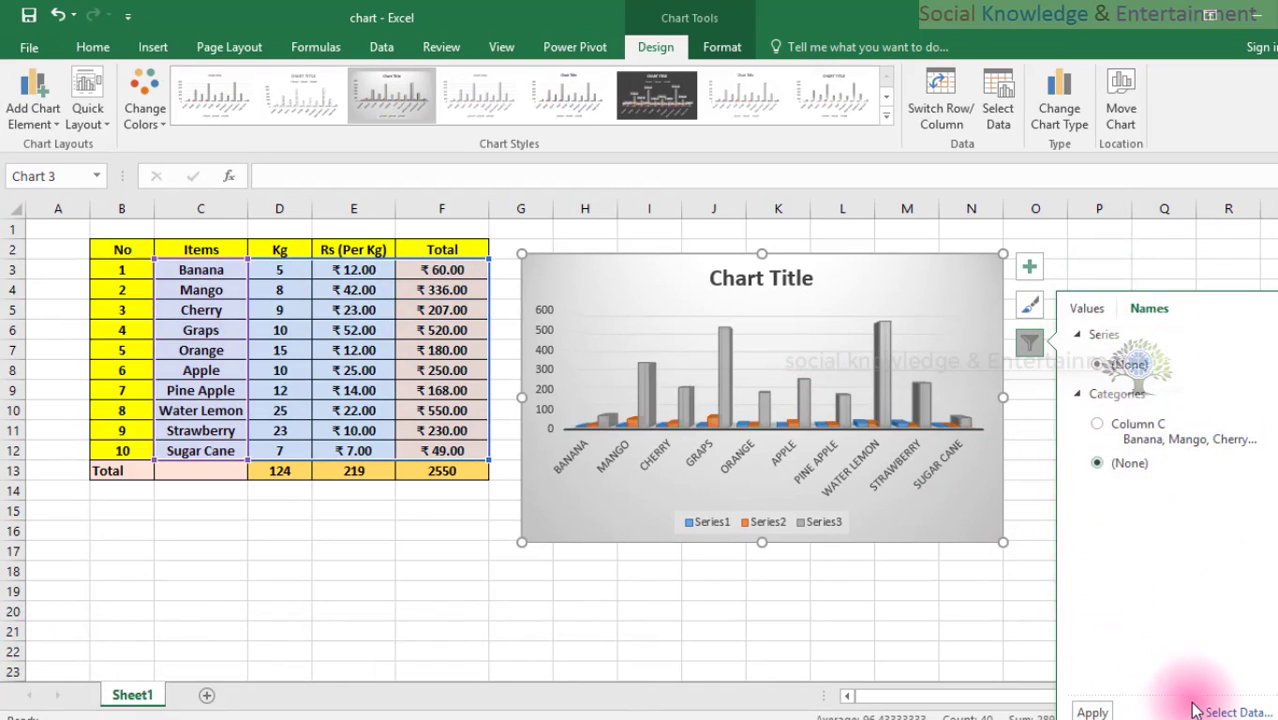
pyautogui.click(1093, 712)
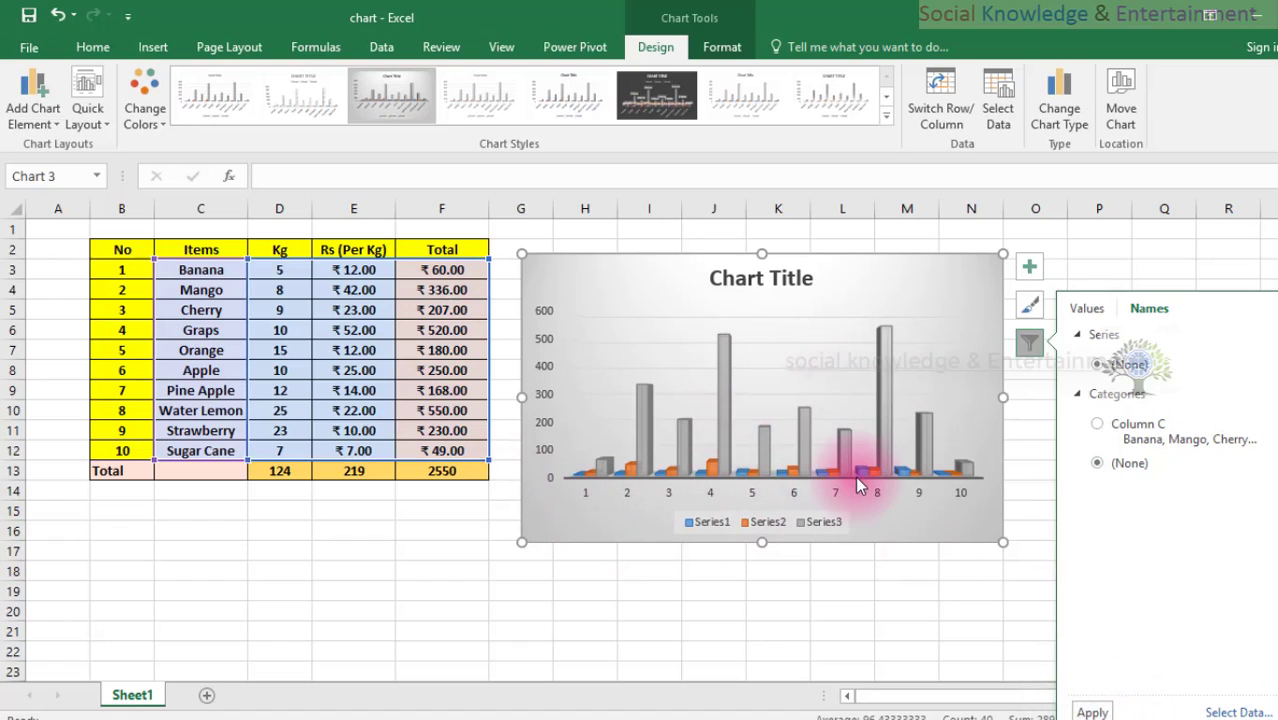
pyautogui.click(1097, 423)
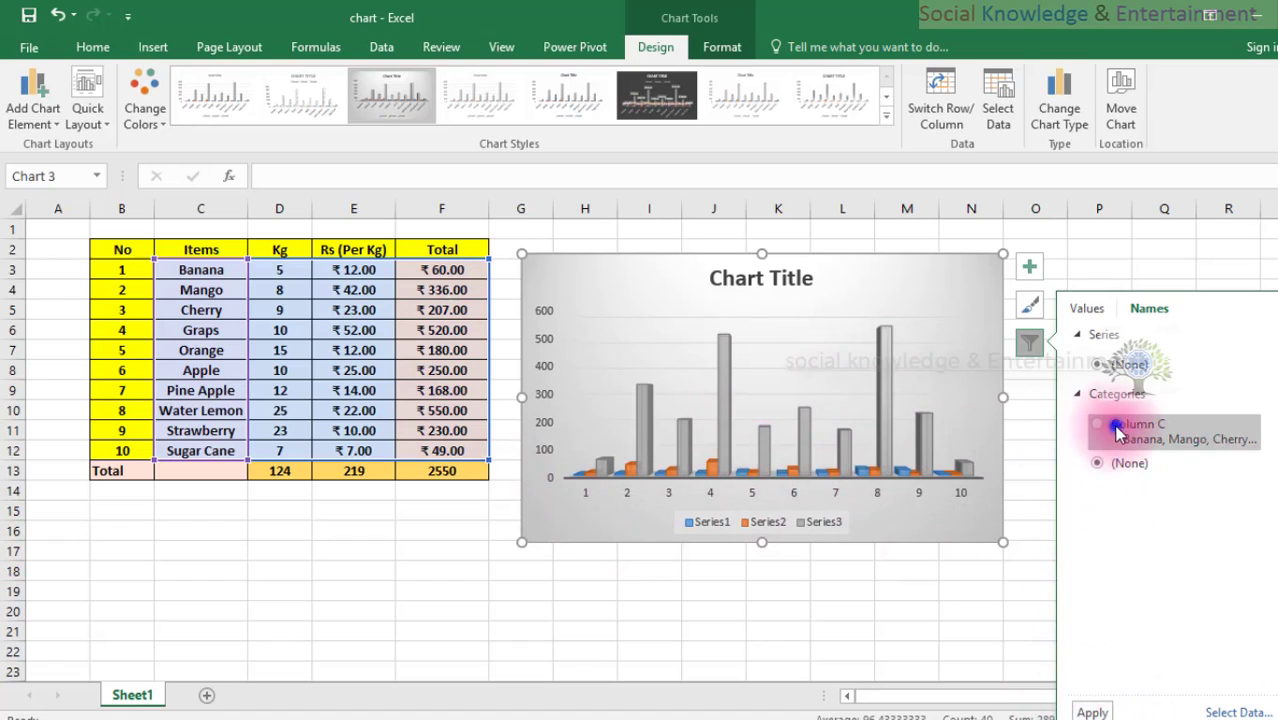
pyautogui.click(1088, 711)
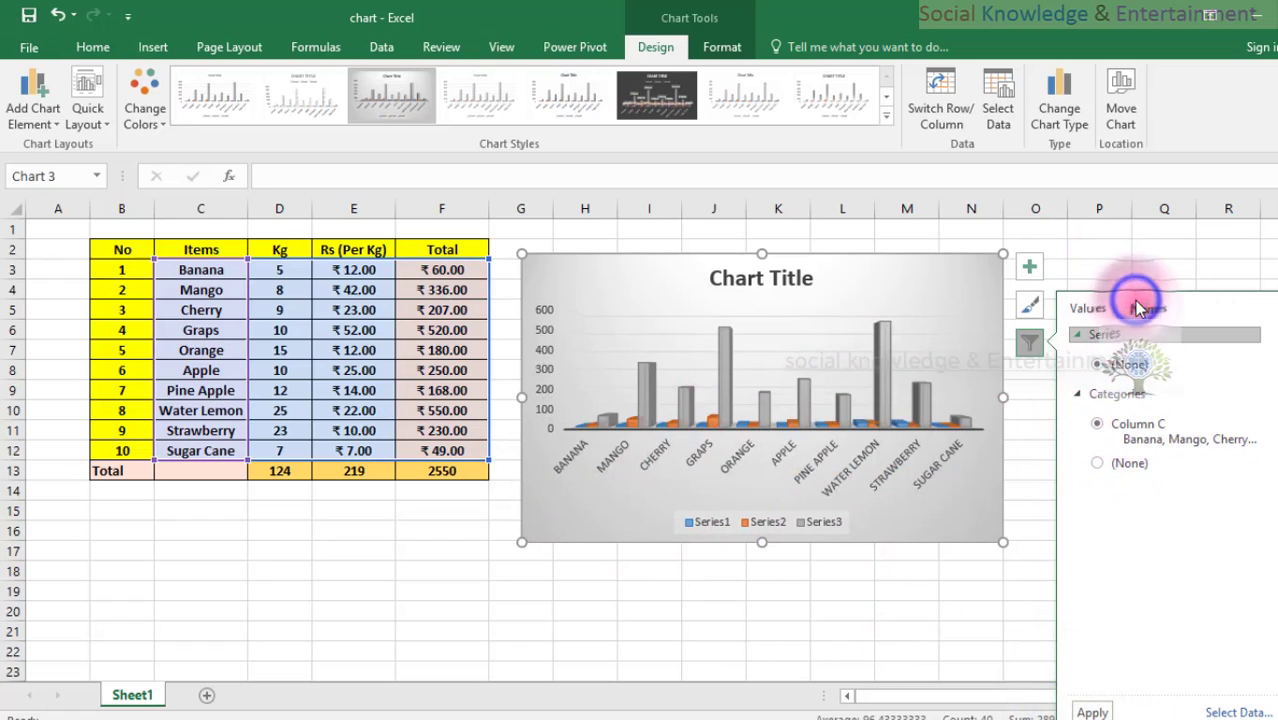
pyautogui.click(1108, 269)
# Try the fill types and settle on a light blue gradient fill for the fruit-name axis labels
pyautogui.doubleClick(861, 450)
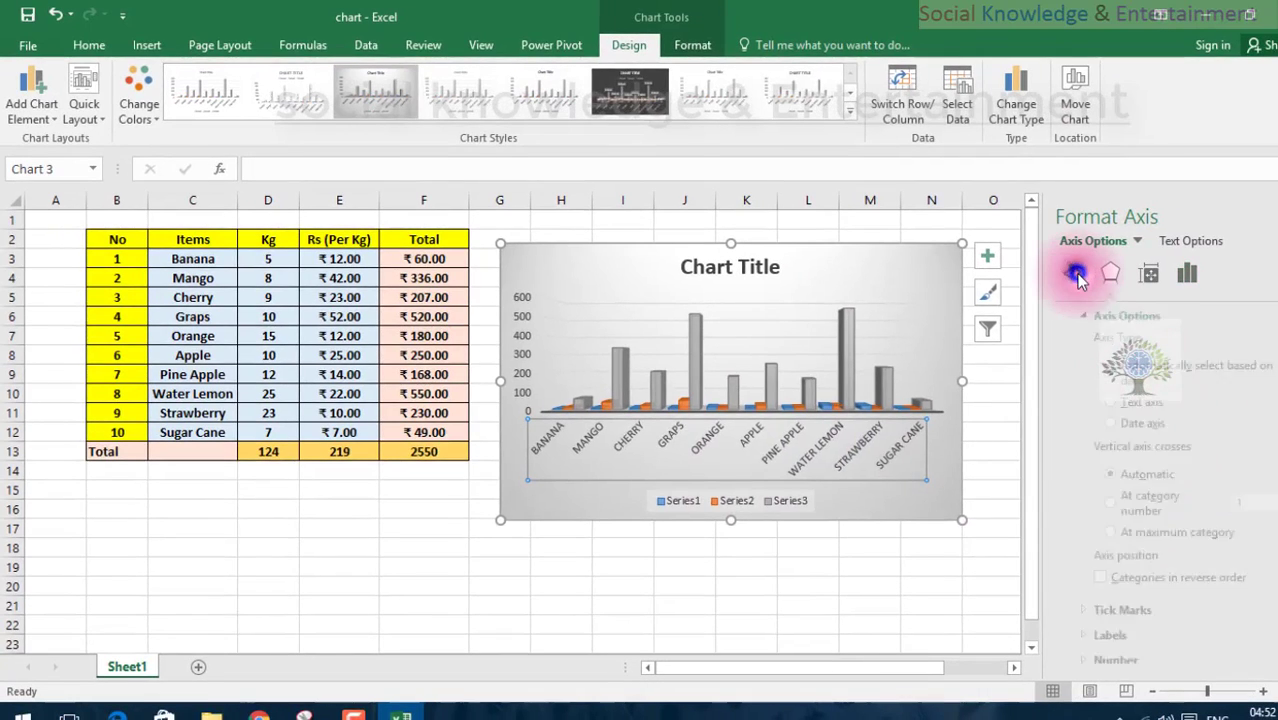
pyautogui.click(1072, 273)
pyautogui.click(1063, 322)
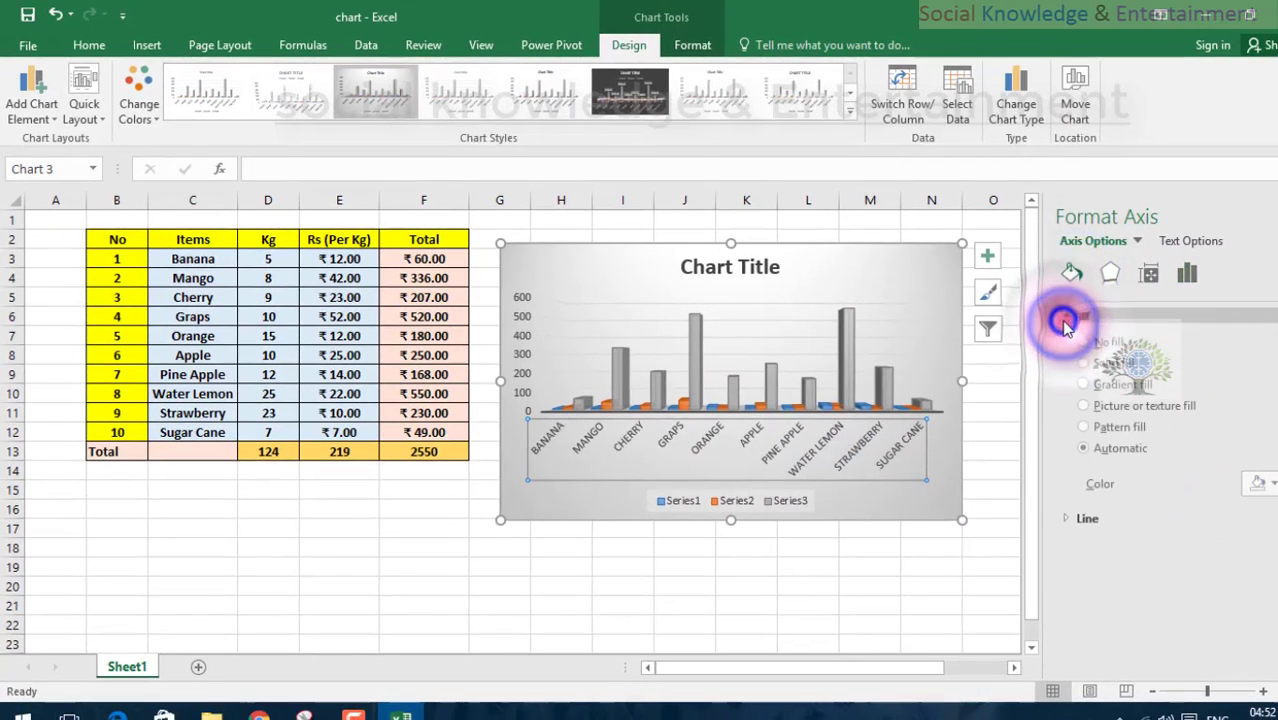
pyautogui.click(1122, 388)
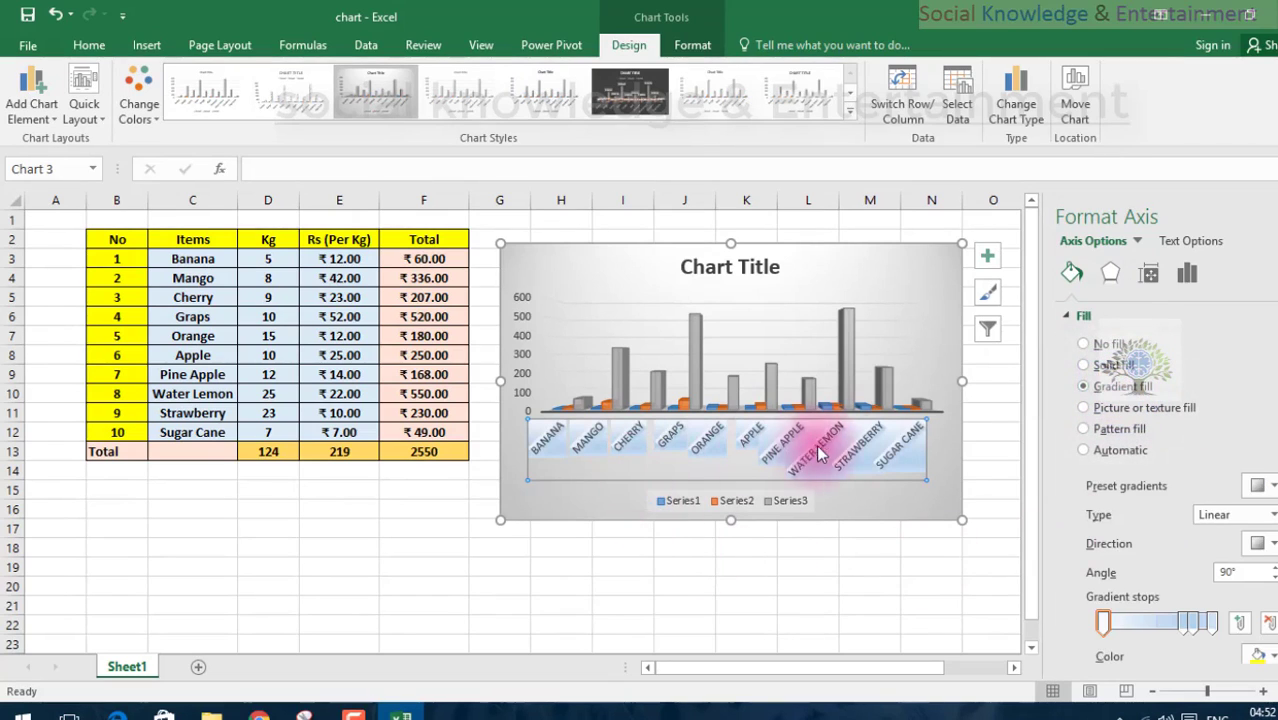
pyautogui.click(1108, 366)
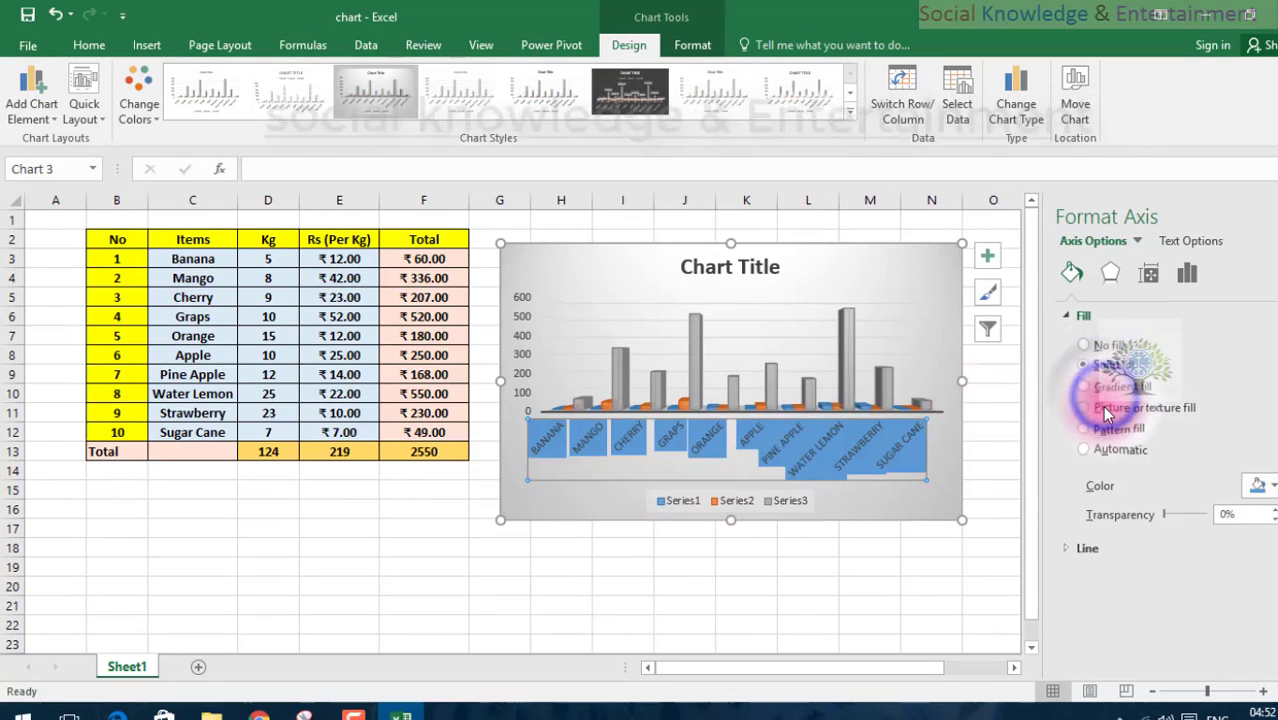
pyautogui.click(1105, 406)
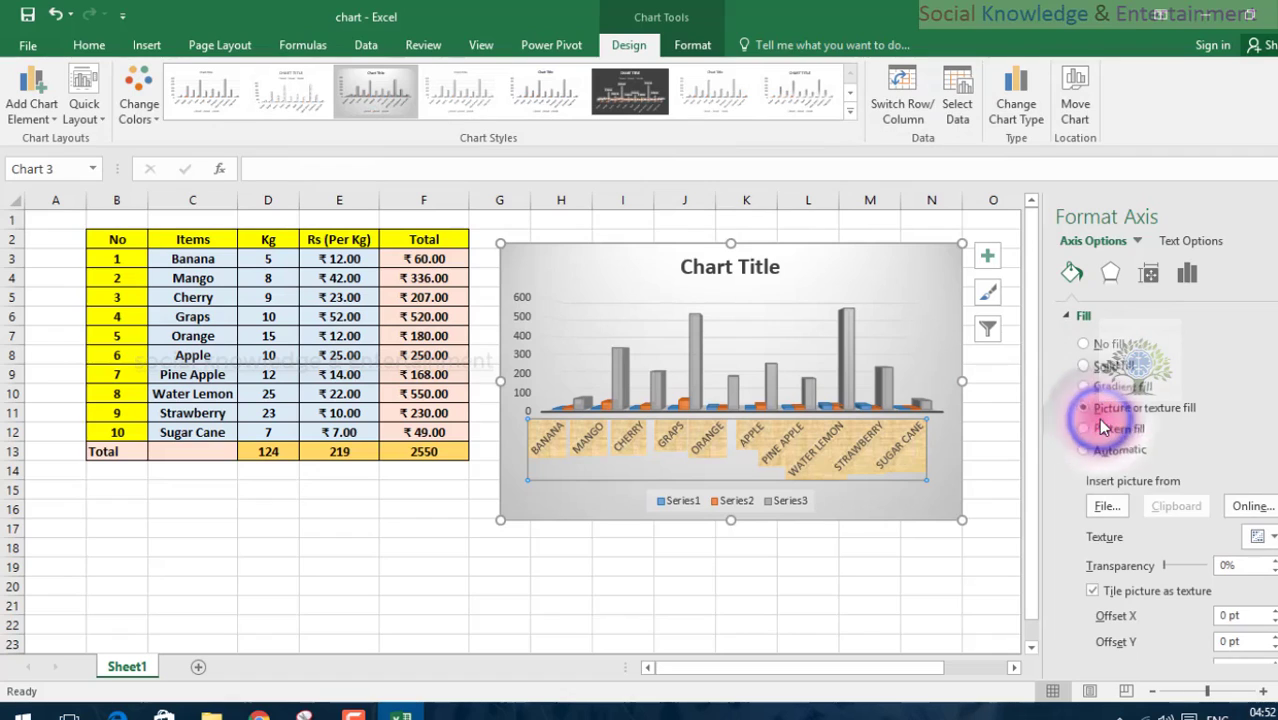
pyautogui.click(1104, 428)
pyautogui.click(1104, 451)
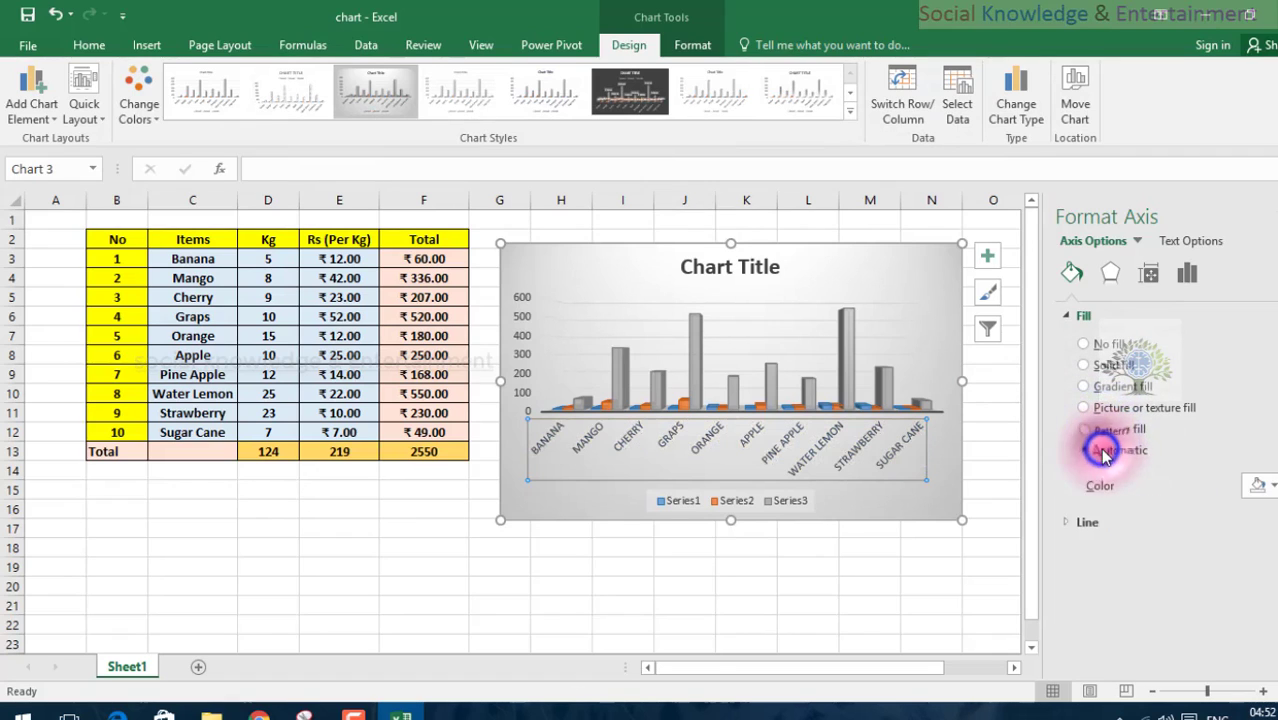
pyautogui.click(1100, 365)
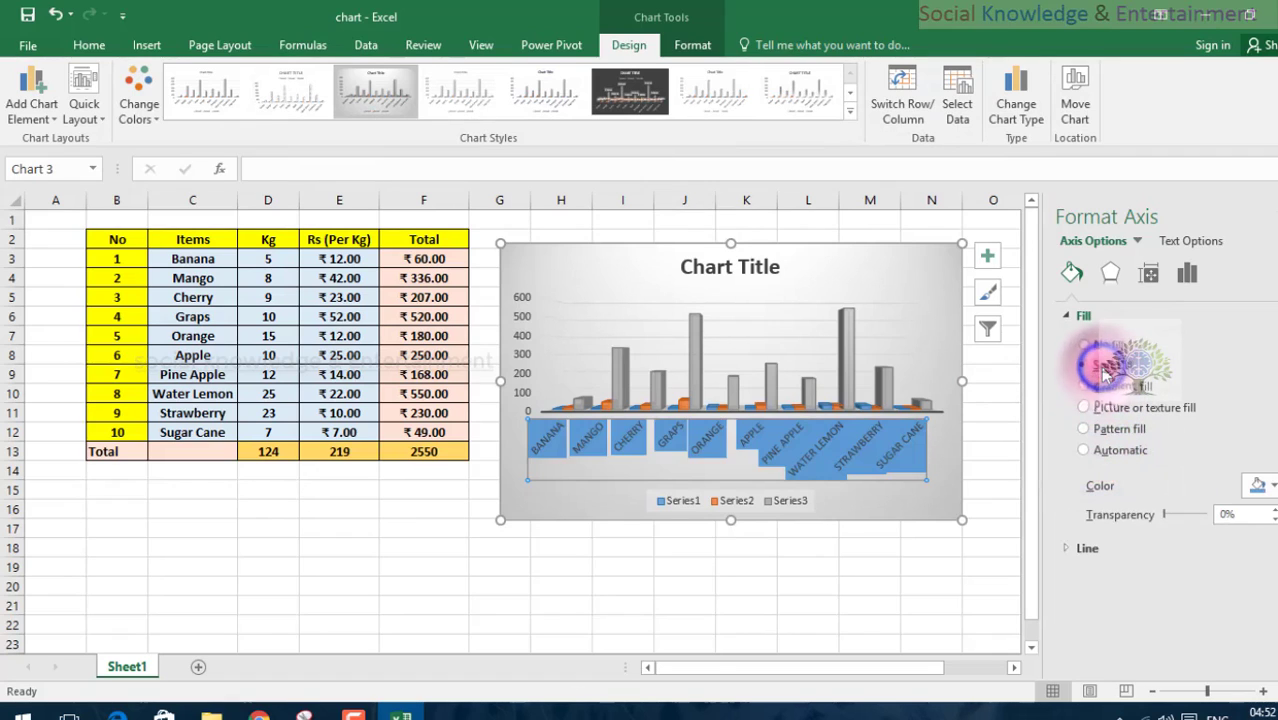
pyautogui.click(1096, 386)
# Change the fruit-name axis labels' vertical alignment from Middle Centered to Bottom
pyautogui.click(836, 557)
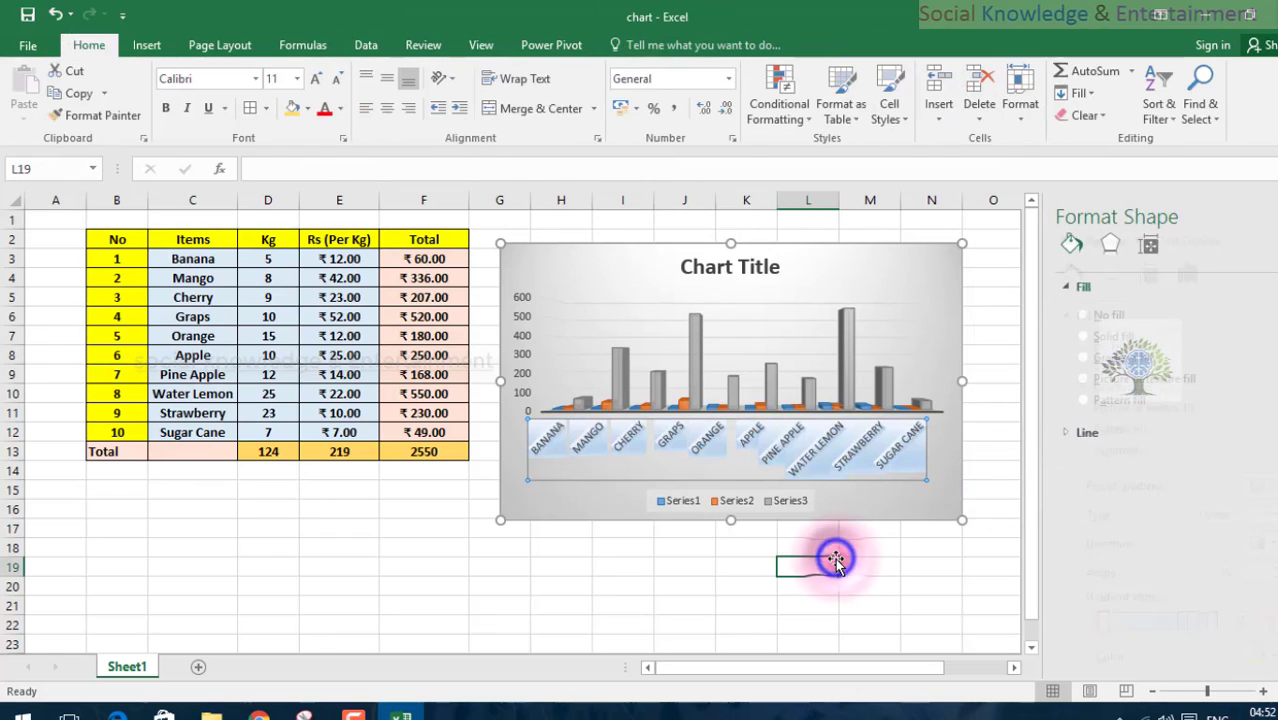
pyautogui.click(552, 451)
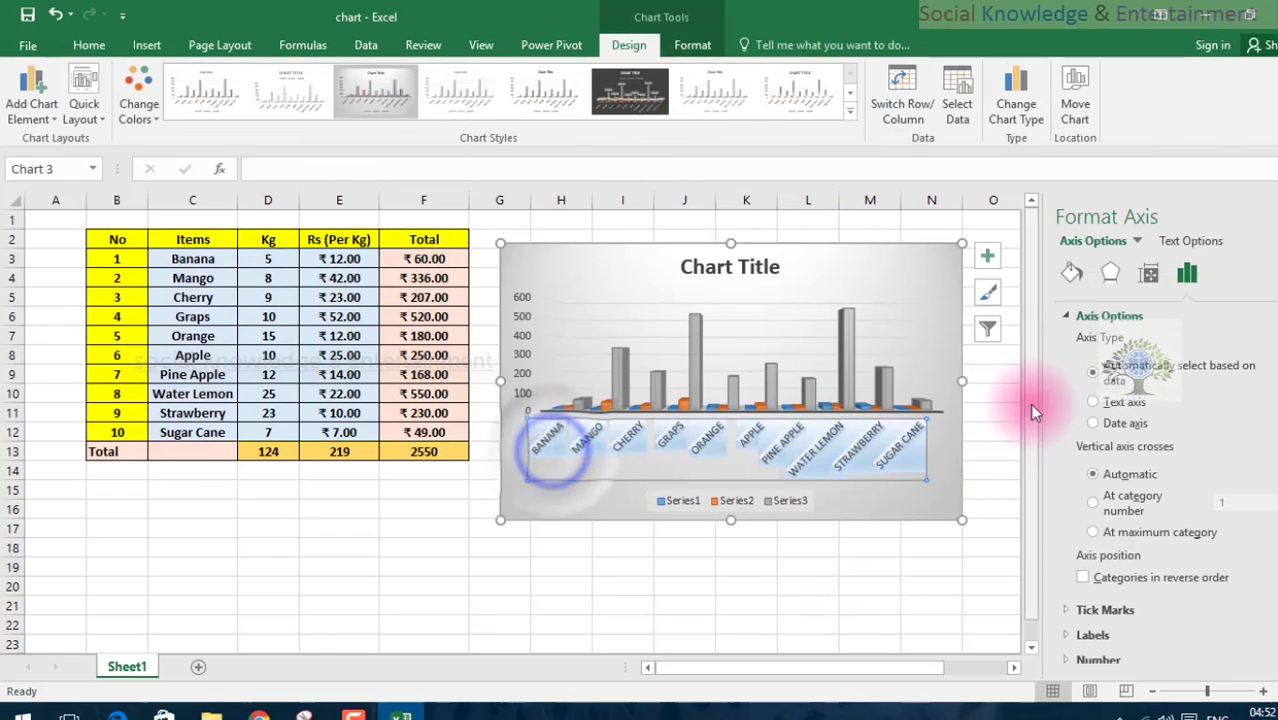
pyautogui.click(1155, 273)
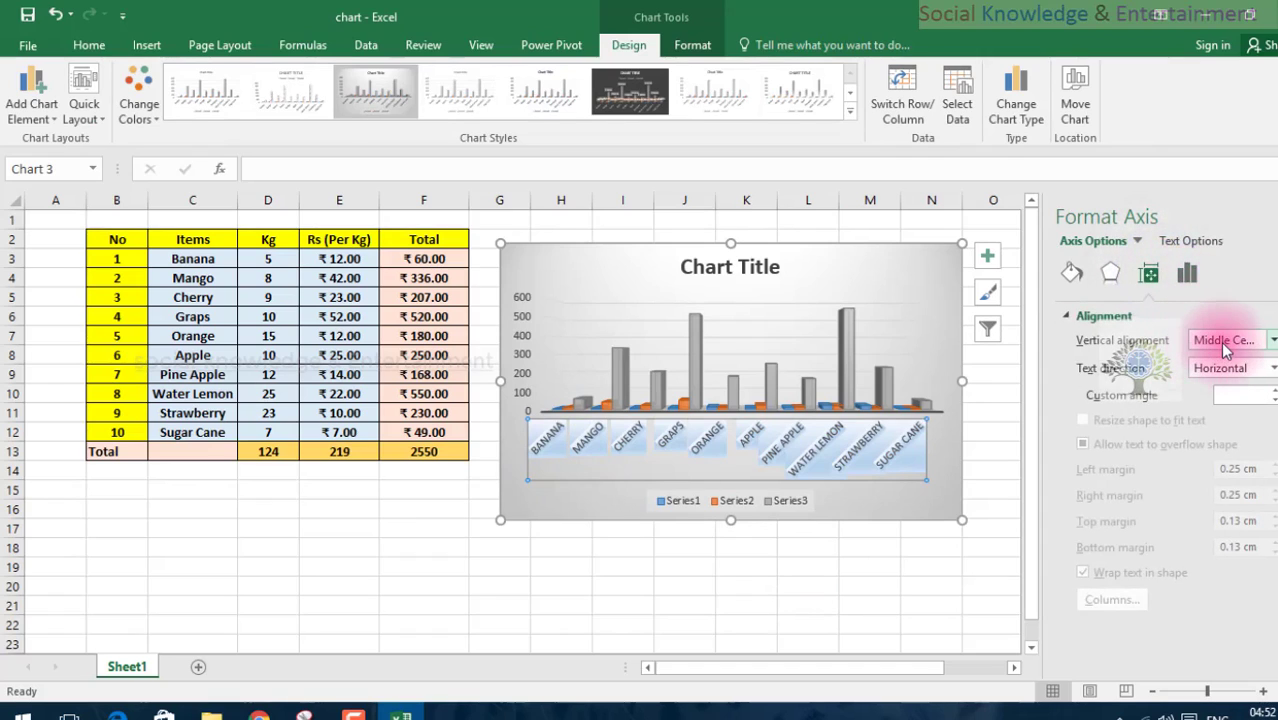
pyautogui.click(1212, 376)
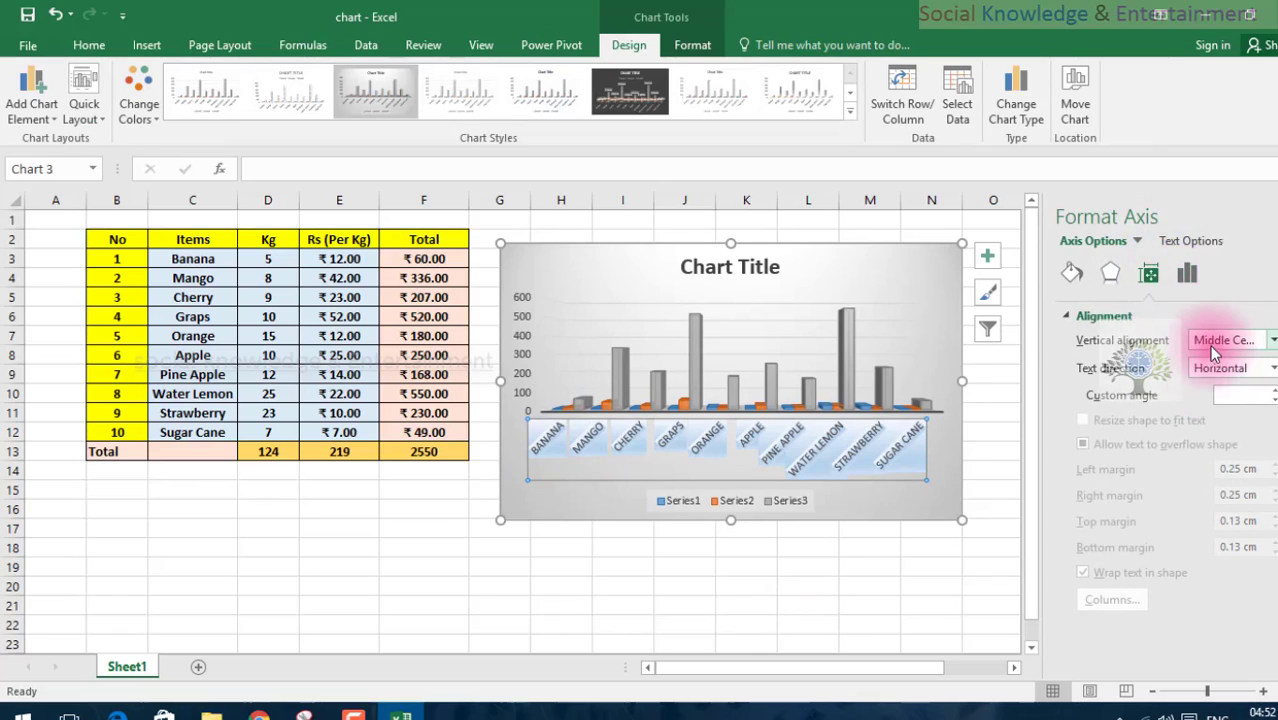
pyautogui.click(1211, 345)
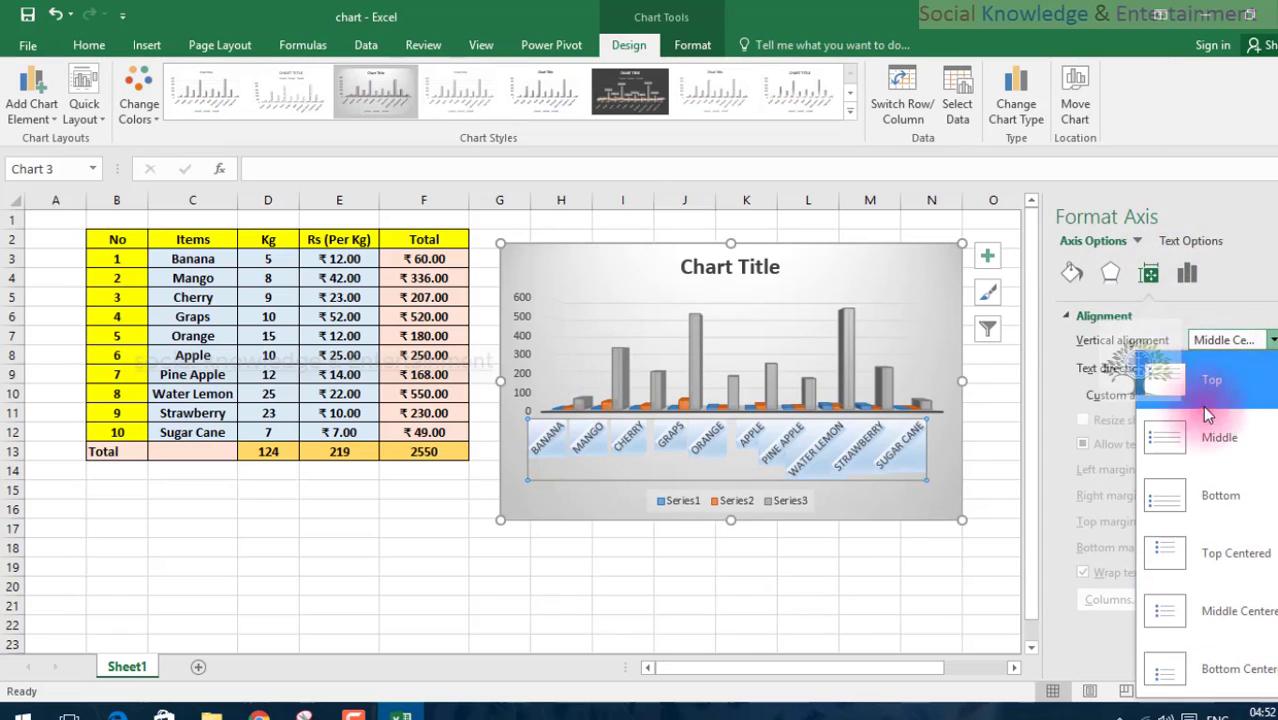
pyautogui.click(1220, 495)
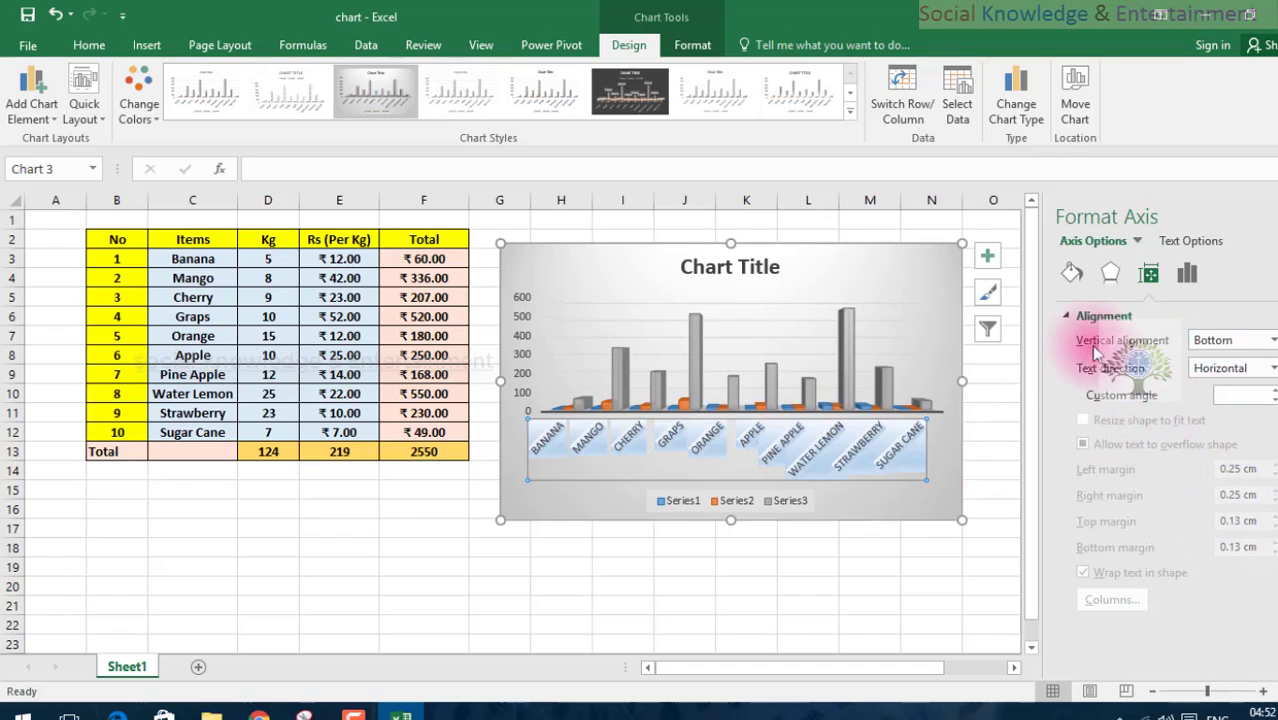
pyautogui.click(1106, 278)
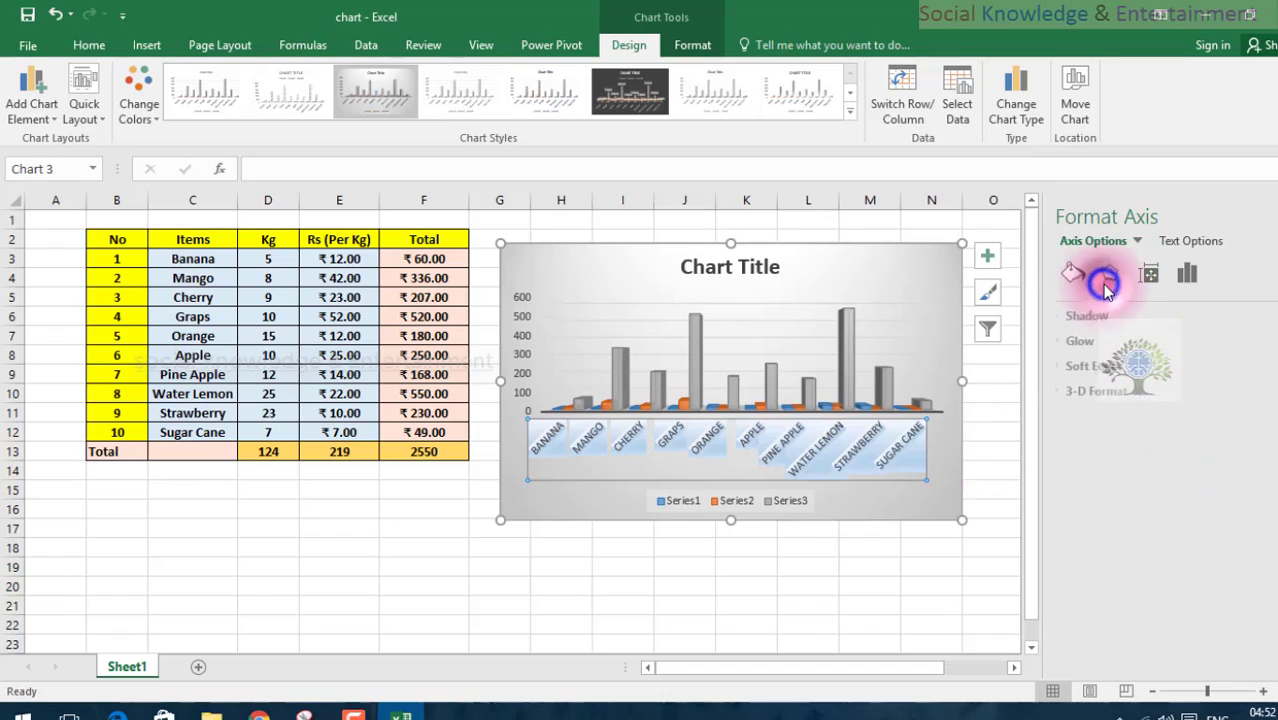
# Review the axis's 3-D Format materials and label settings without changes, then close the pane by selecting cell P6
pyautogui.click(1068, 391)
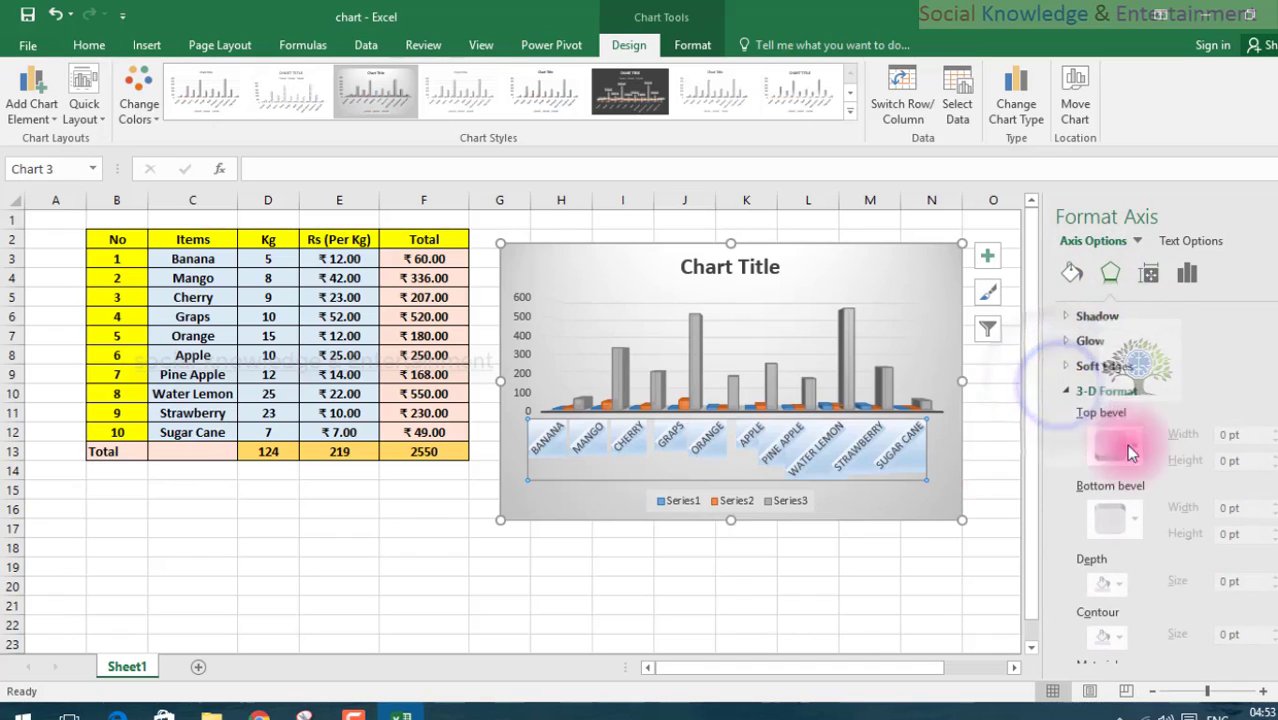
pyautogui.scroll(-1, 1160, 499)
pyautogui.scroll(-2, 1150, 490)
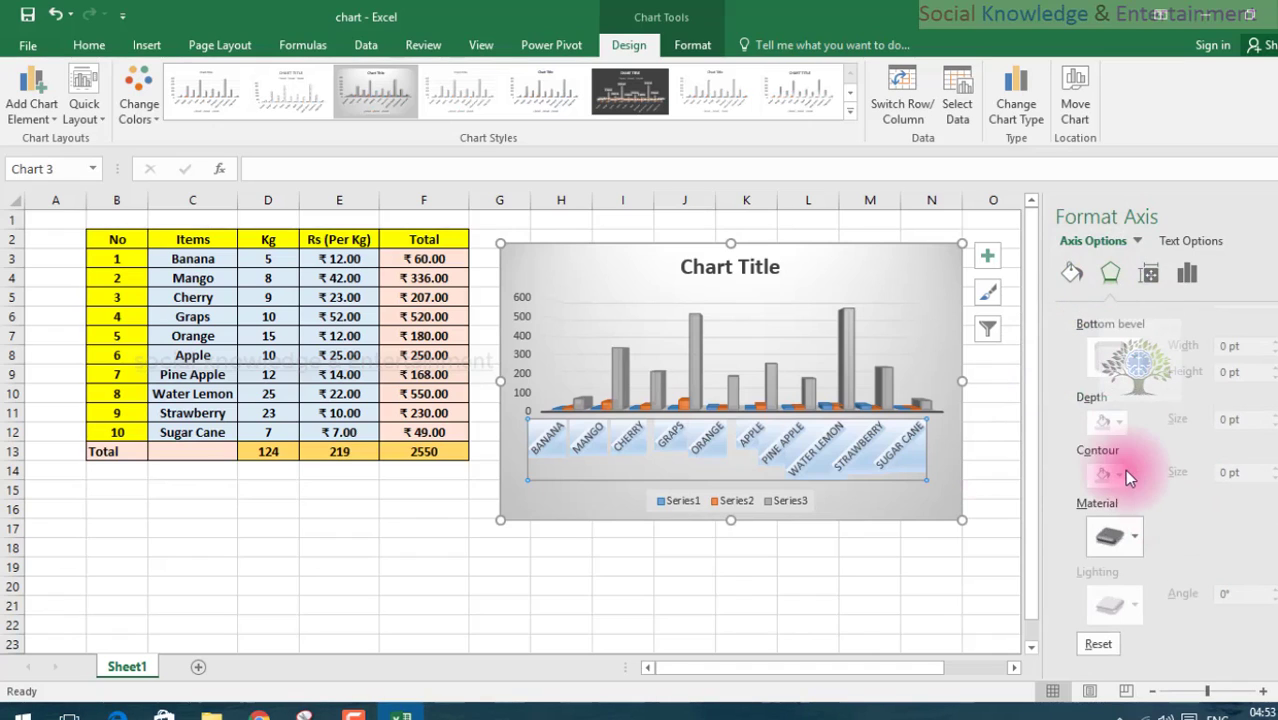
pyautogui.click(1112, 537)
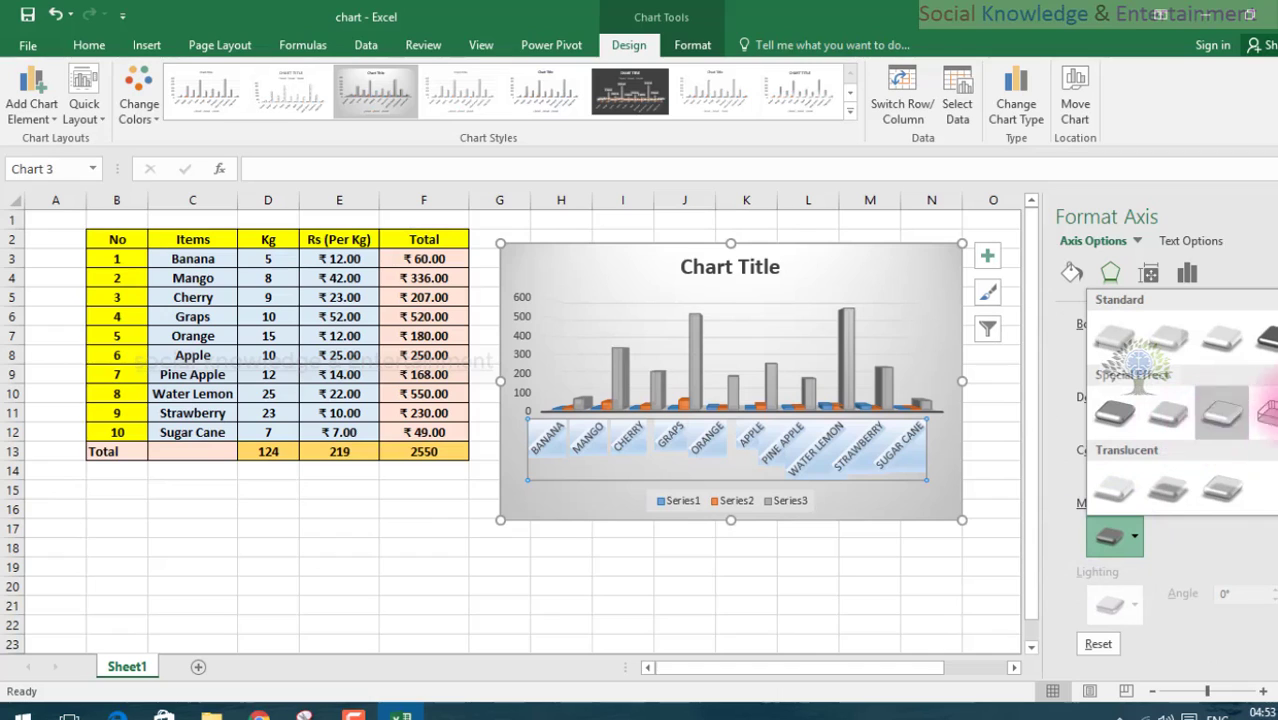
pyautogui.click(1190, 274)
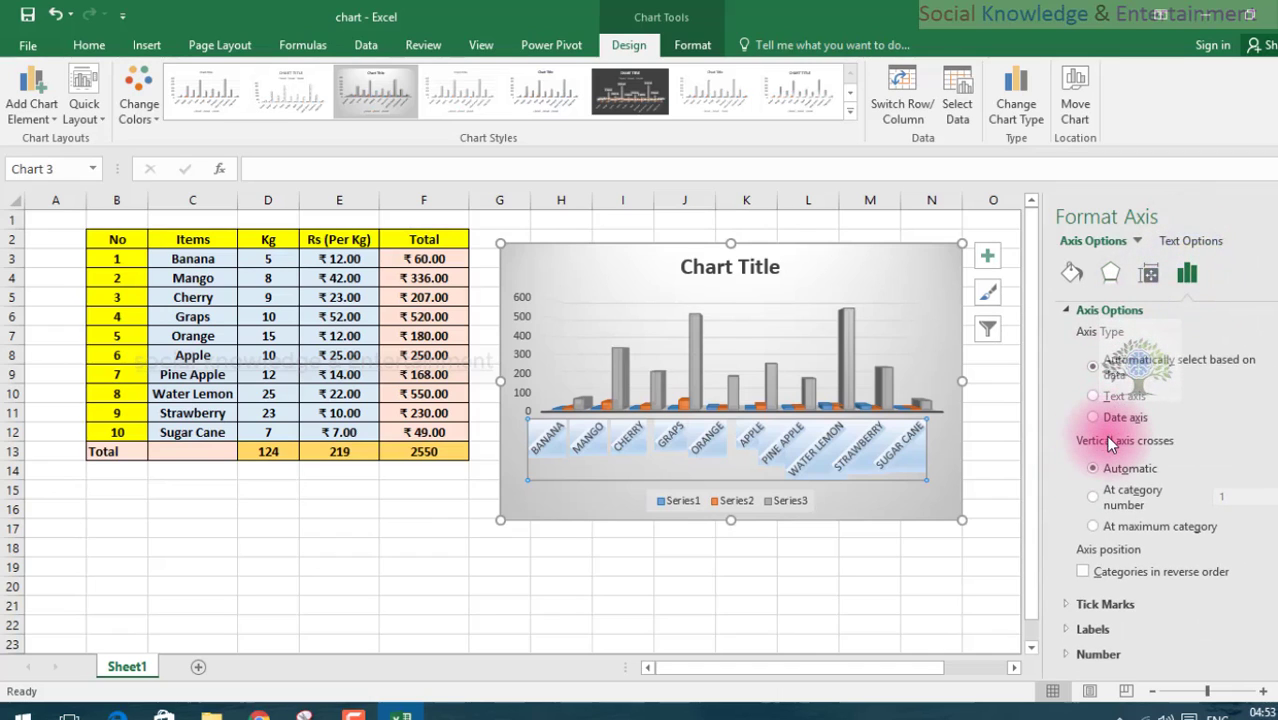
pyautogui.scroll(-1, 1070, 500)
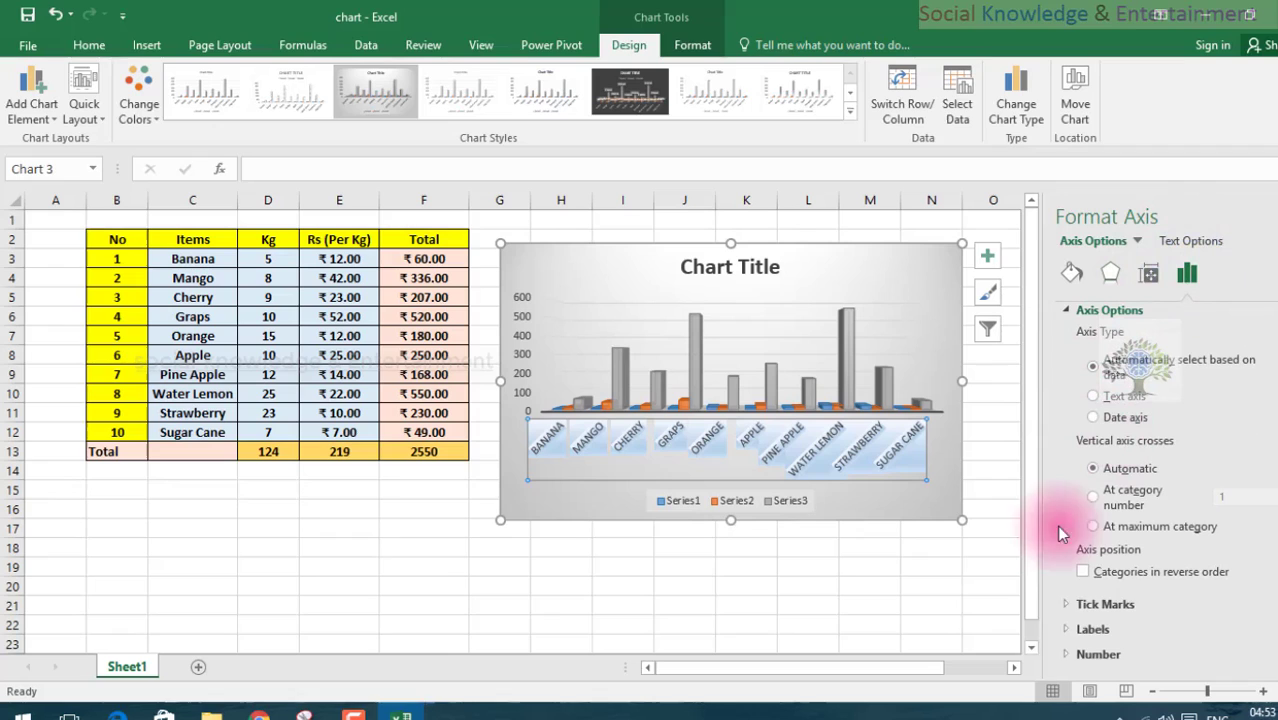
pyautogui.click(1068, 630)
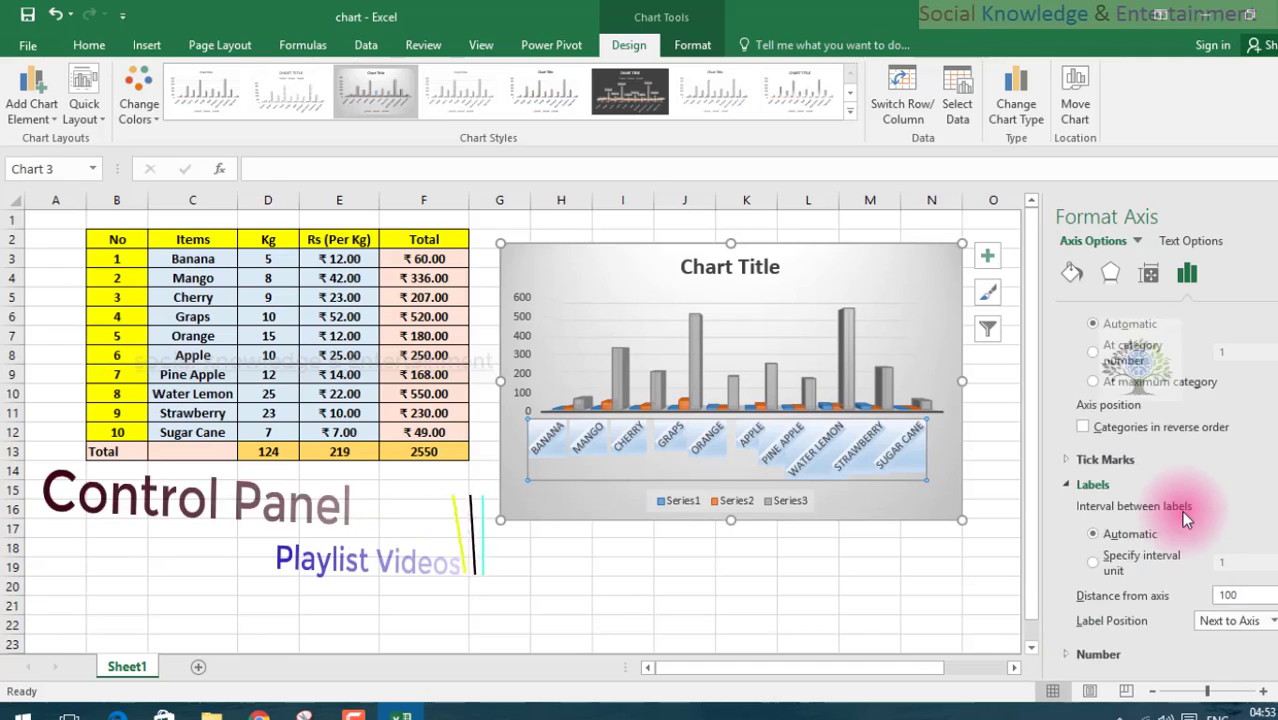
pyautogui.click(1104, 266)
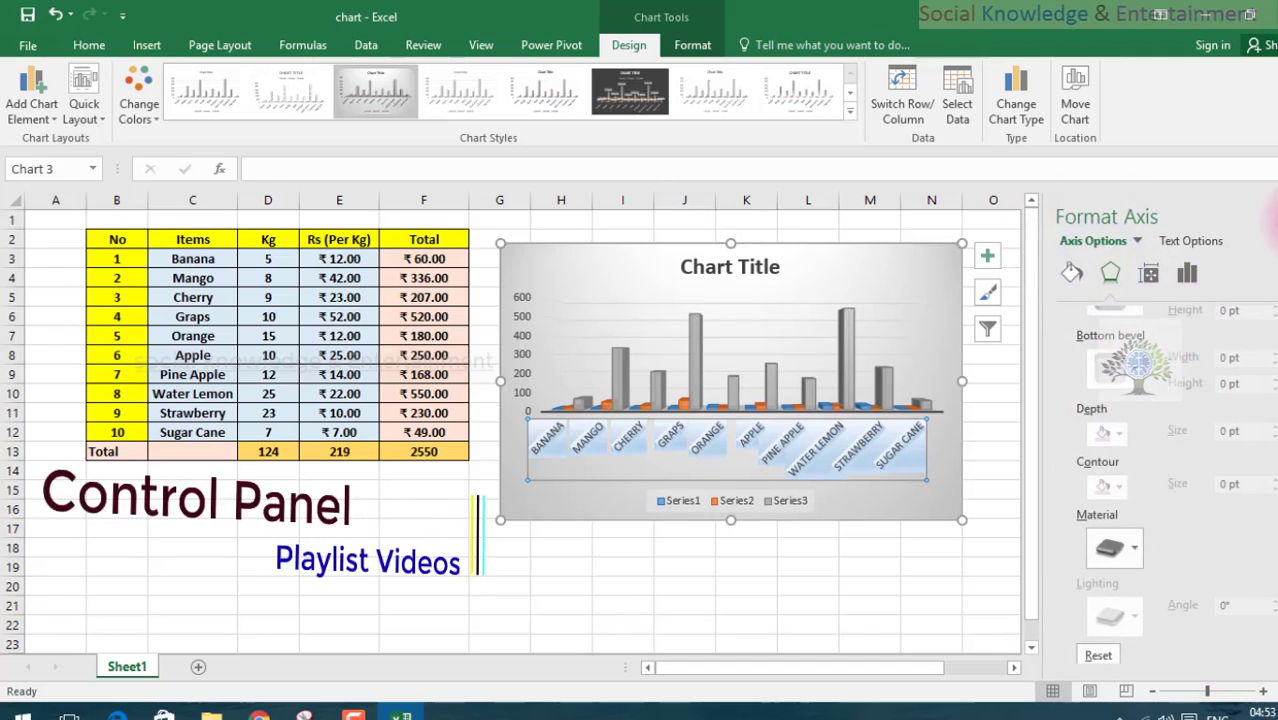
pyautogui.click(1266, 216)
# Browse the chart's style and data filter panels, then close them and reselect the chart
pyautogui.click(1055, 305)
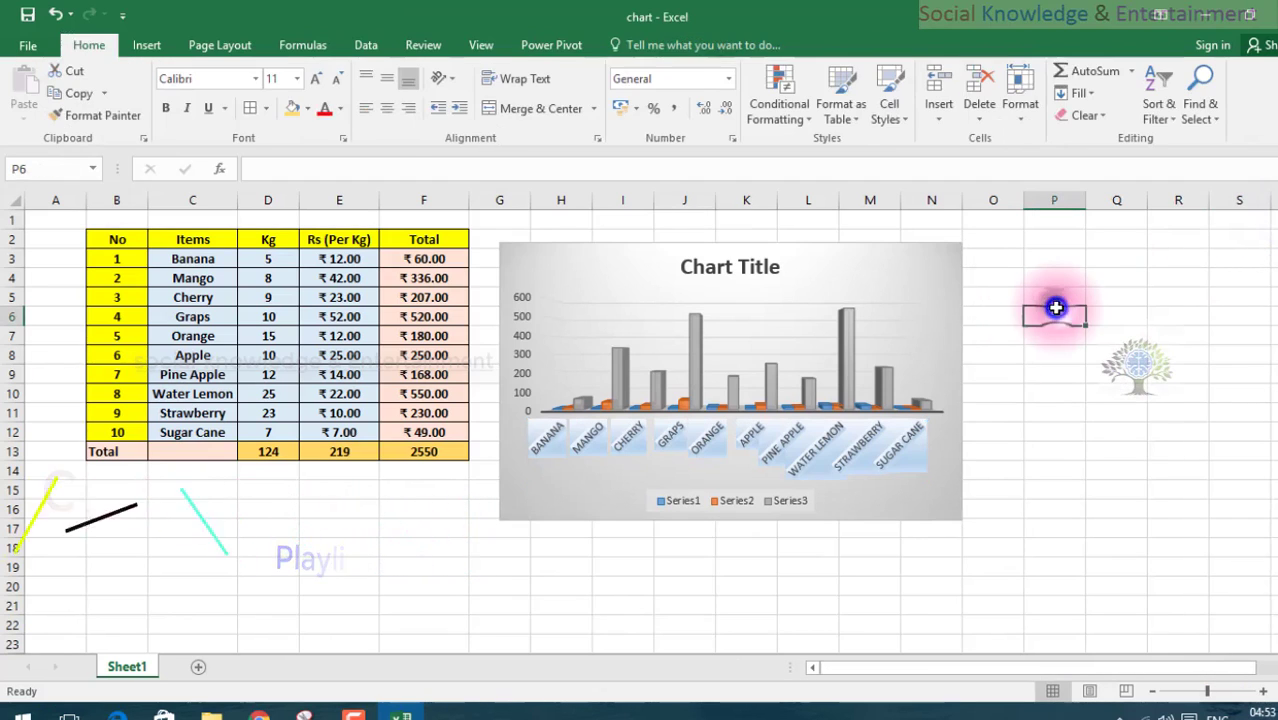
pyautogui.click(903, 315)
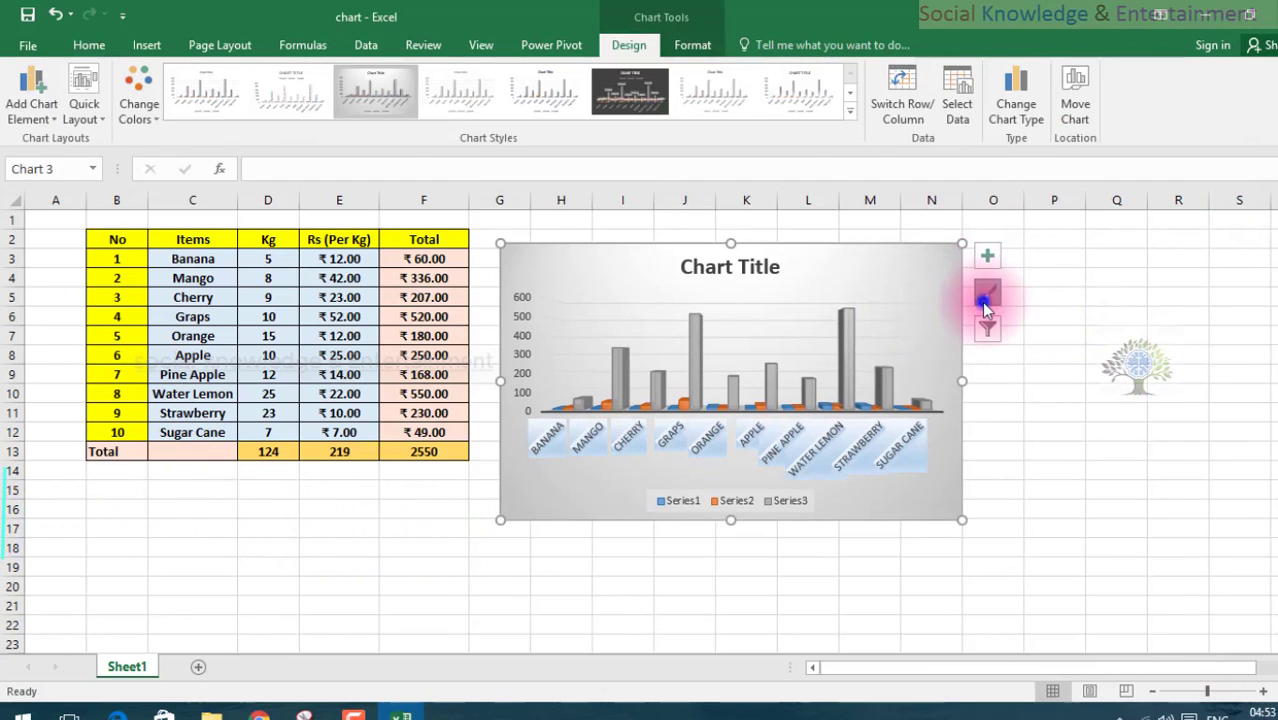
pyautogui.click(985, 305)
pyautogui.click(985, 329)
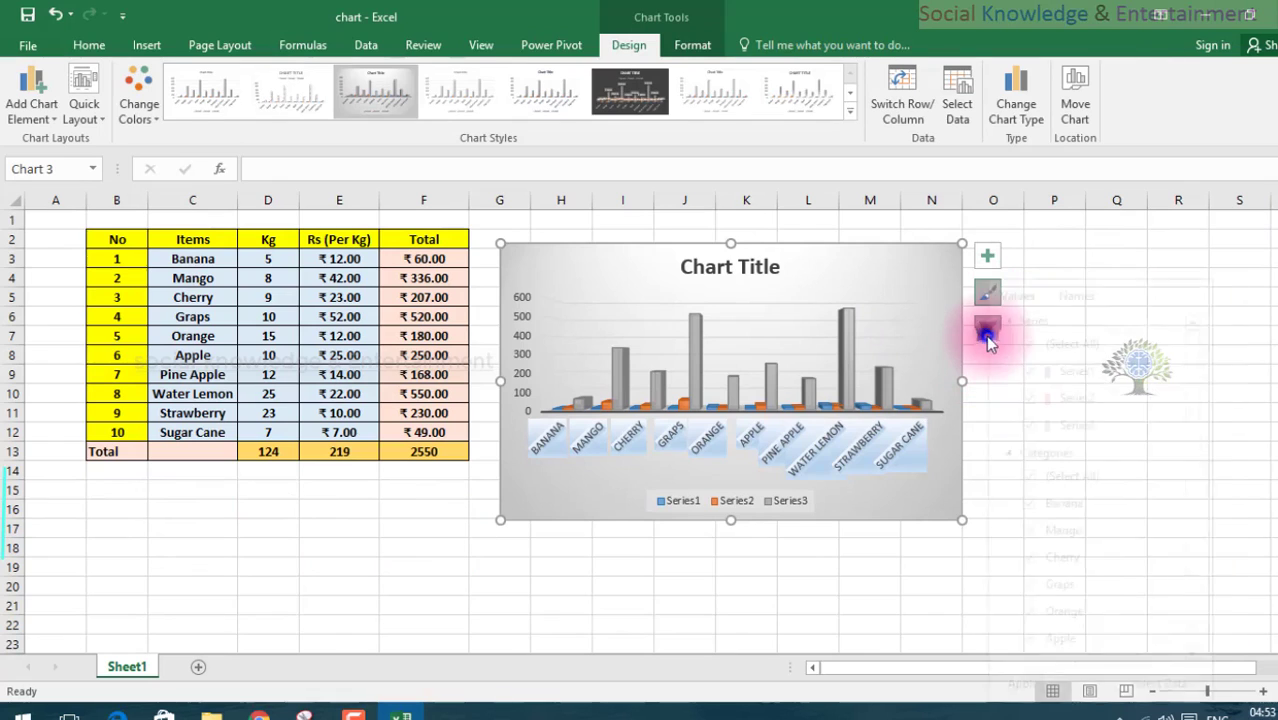
pyautogui.click(1113, 255)
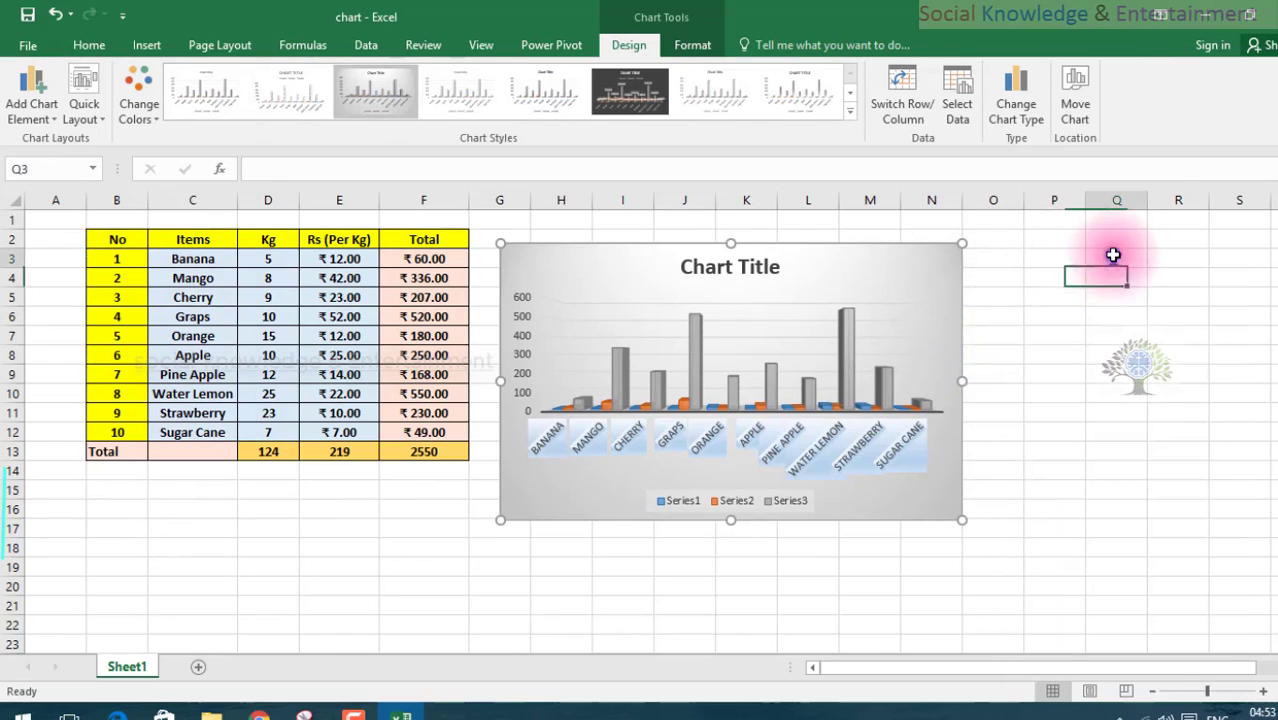
pyautogui.click(825, 322)
# Delete the chart legend so the plot area expands into the freed space
pyautogui.doubleClick(668, 508)
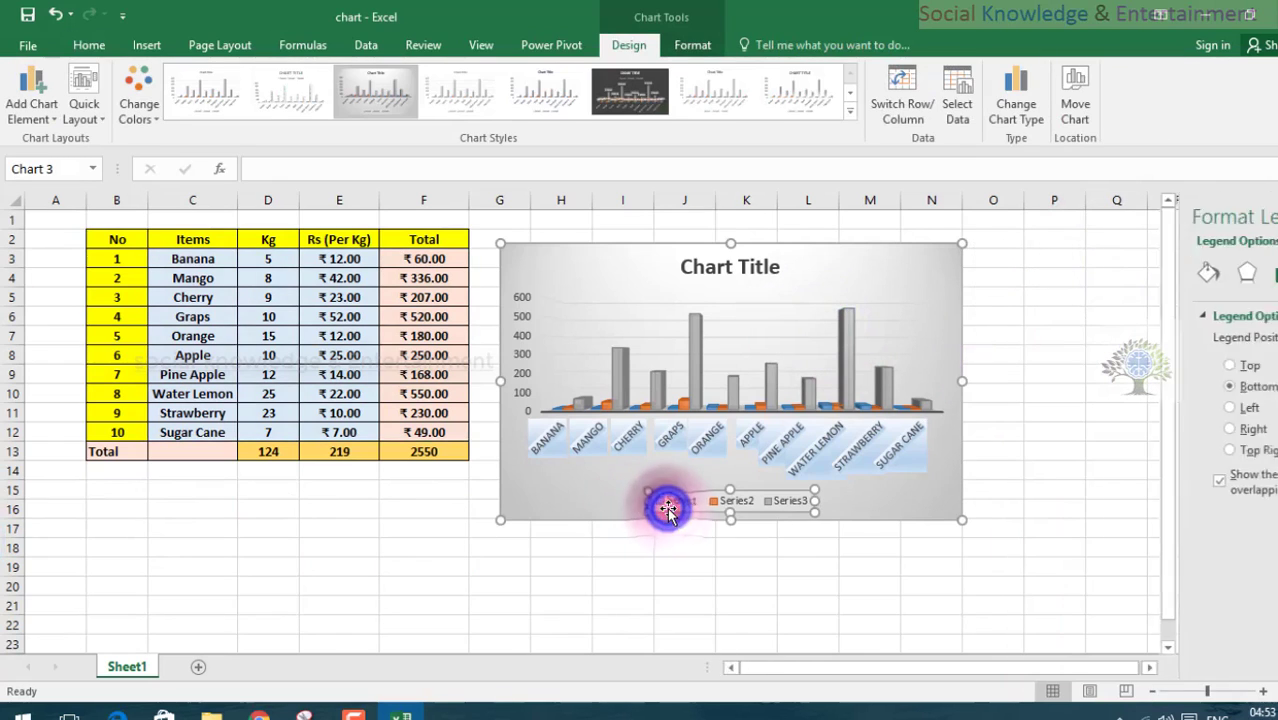
pyautogui.press('Delete')
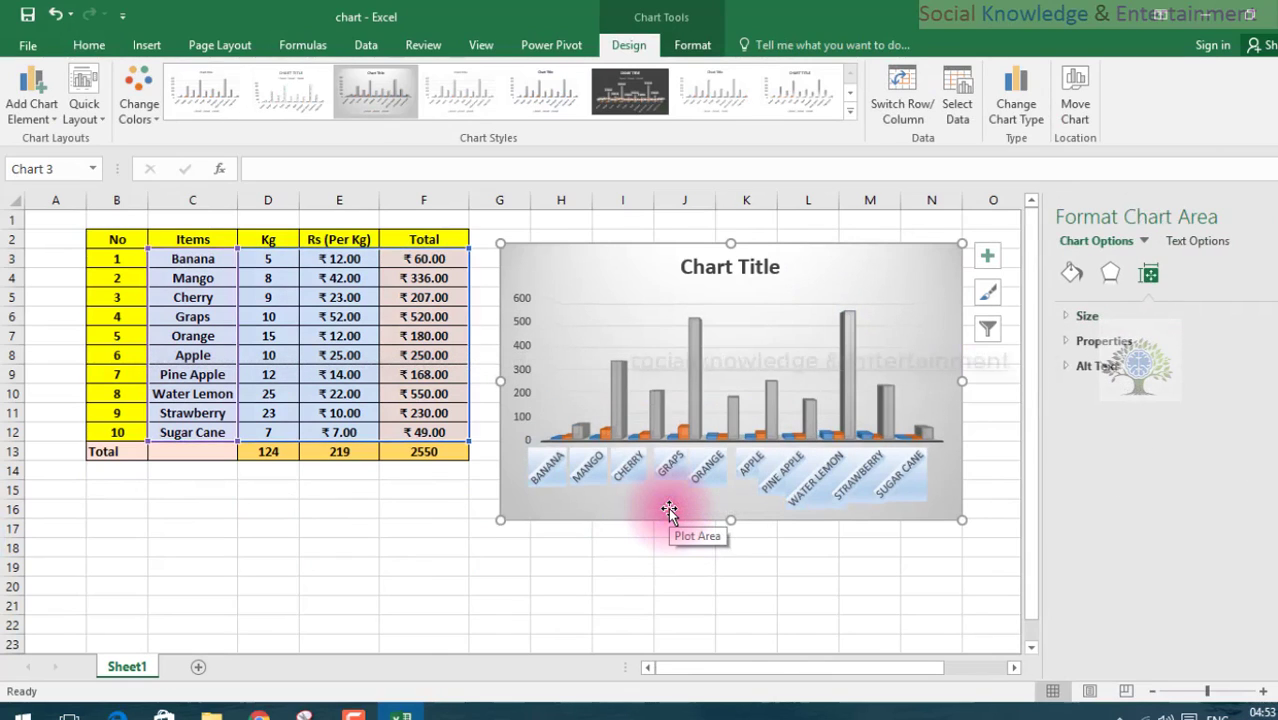
pyautogui.click(518, 400)
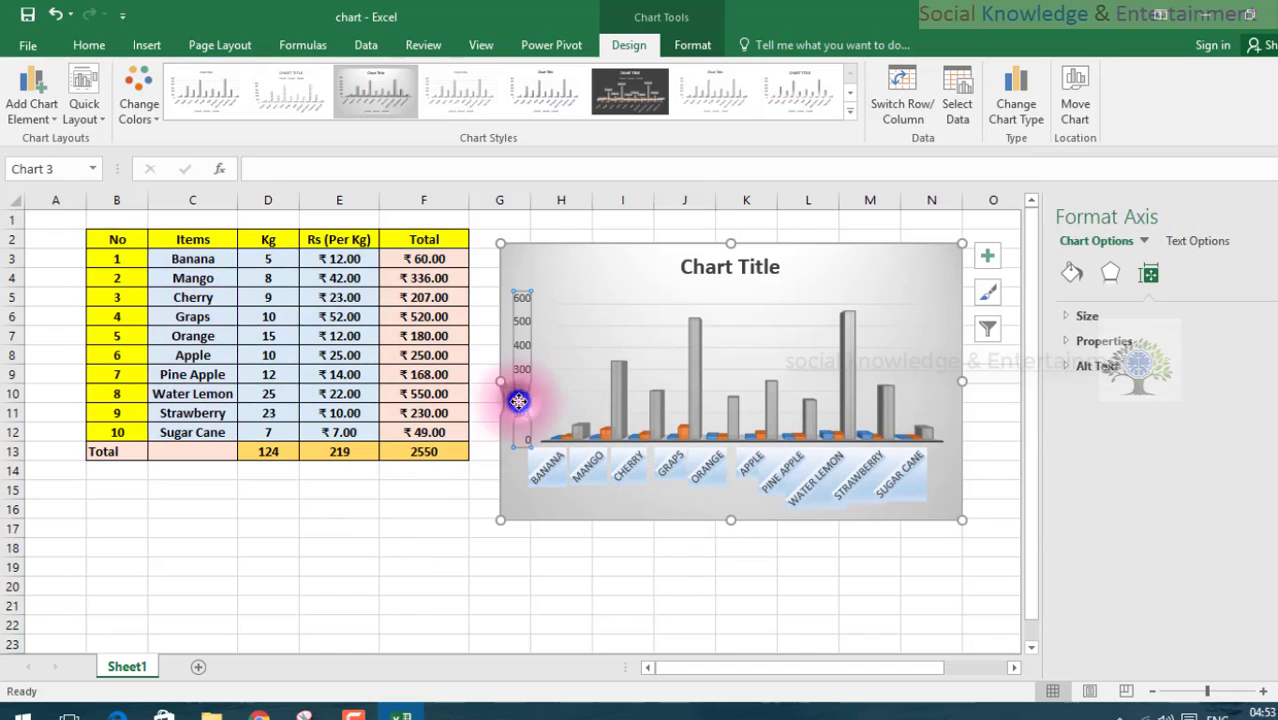
pyautogui.click(551, 289)
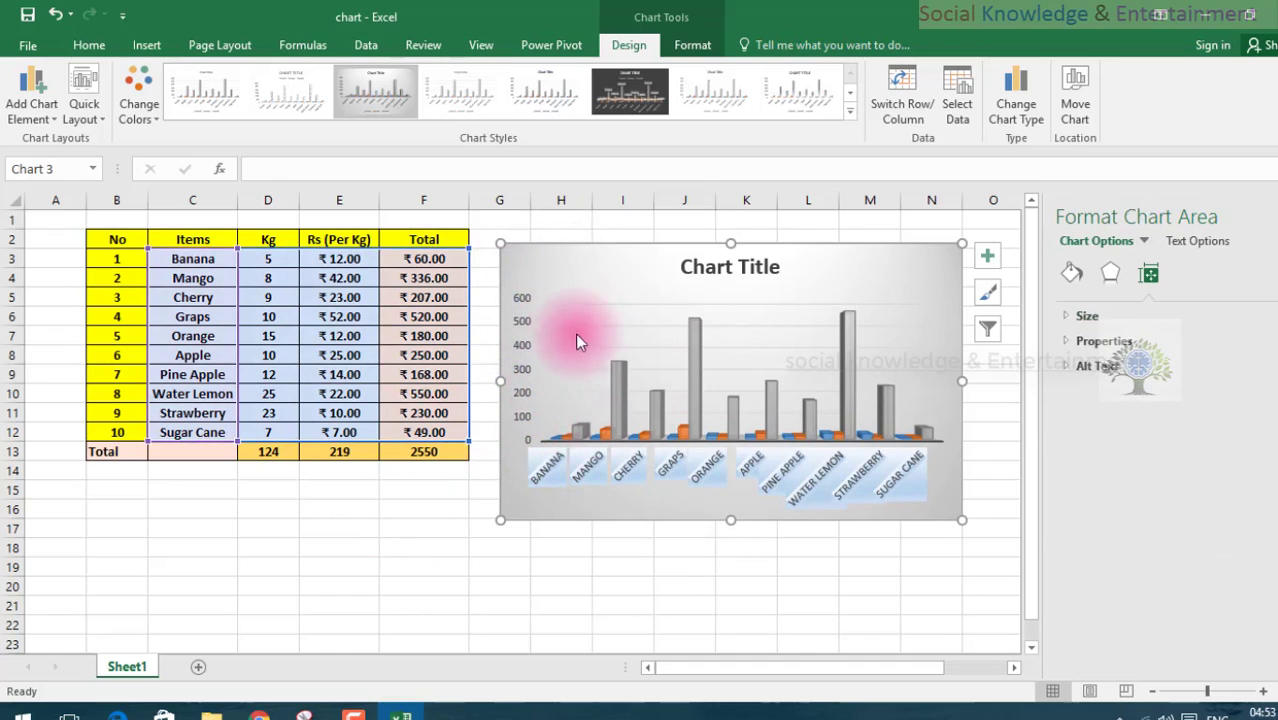
pyautogui.click(268, 258)
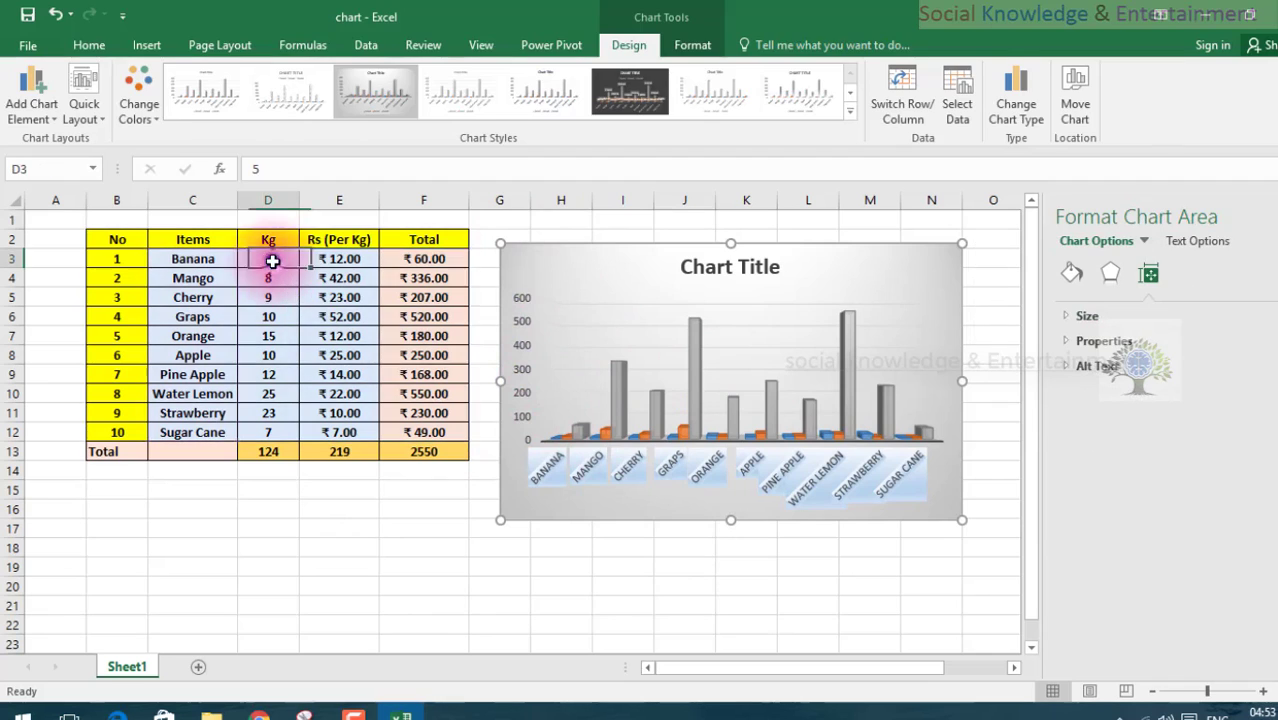
# Select cell E5, then inspect and close the major gridlines formatting
pyautogui.click(336, 292)
pyautogui.click(386, 292)
pyautogui.click(340, 298)
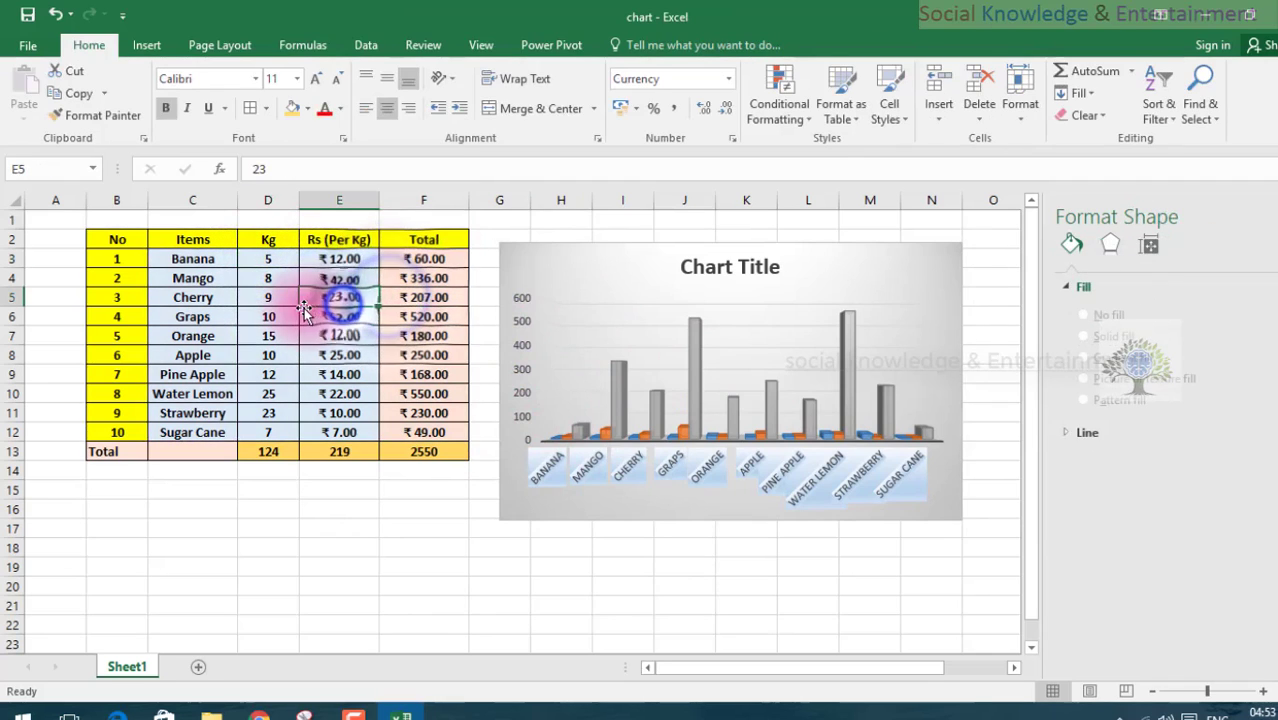
pyautogui.click(672, 326)
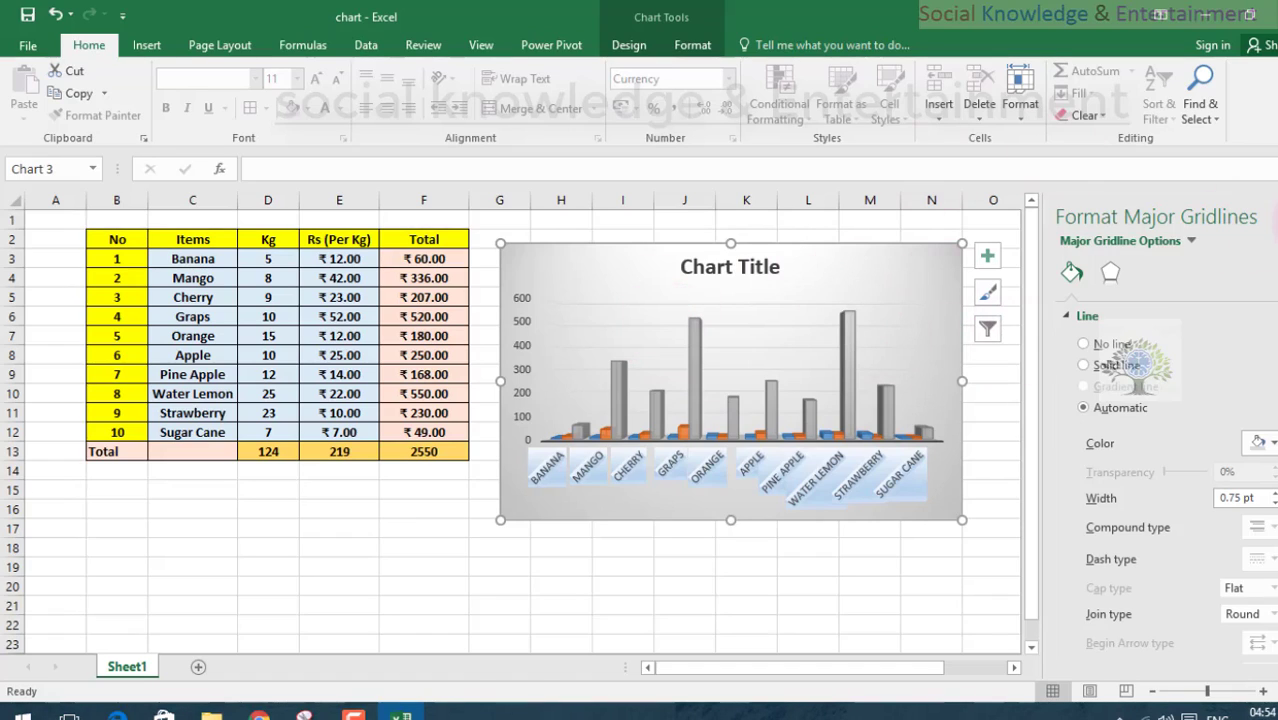
pyautogui.click(1268, 200)
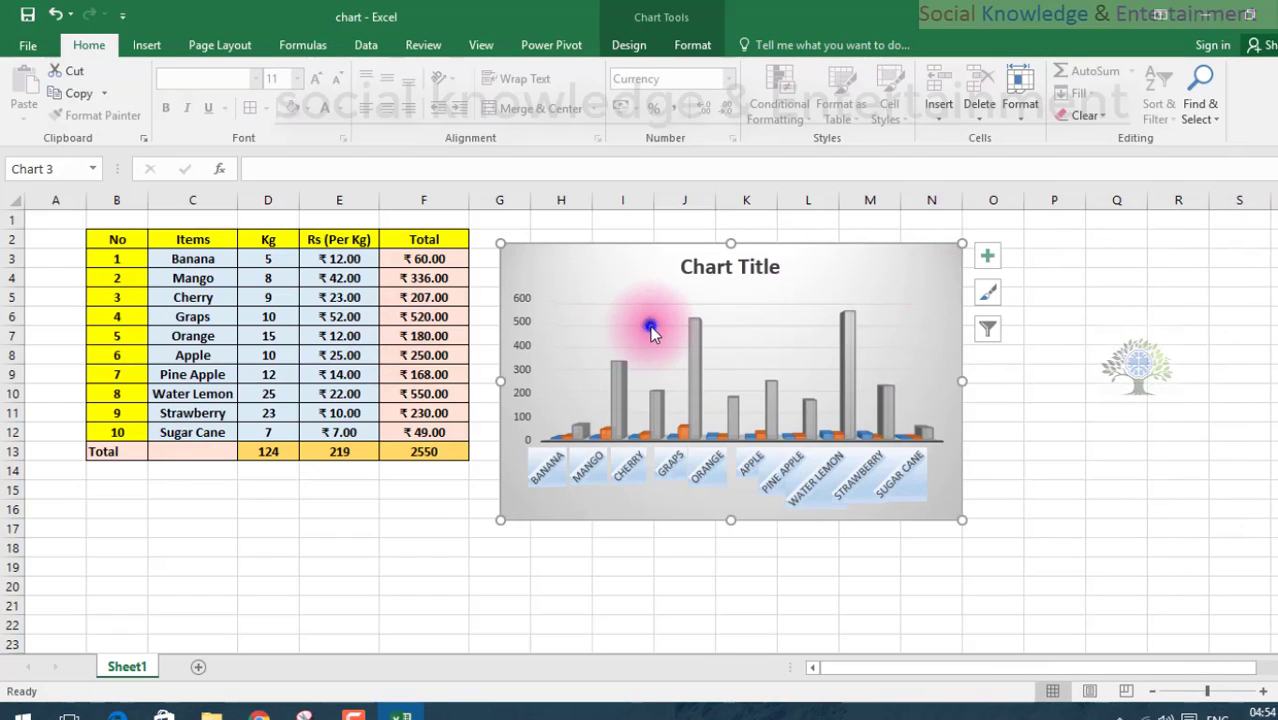
pyautogui.click(987, 256)
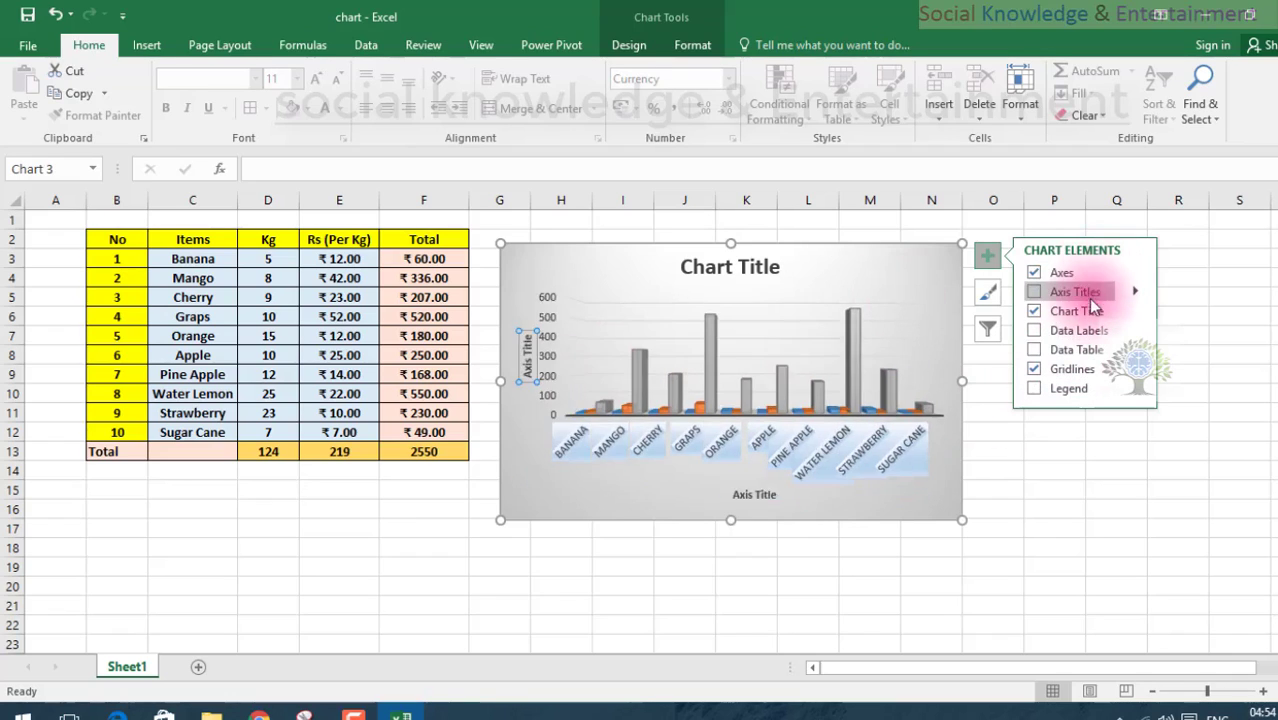
# Turn on data labels and the Series1–Series3 legend, and view the Series1 legend entry's text options
pyautogui.click(1079, 333)
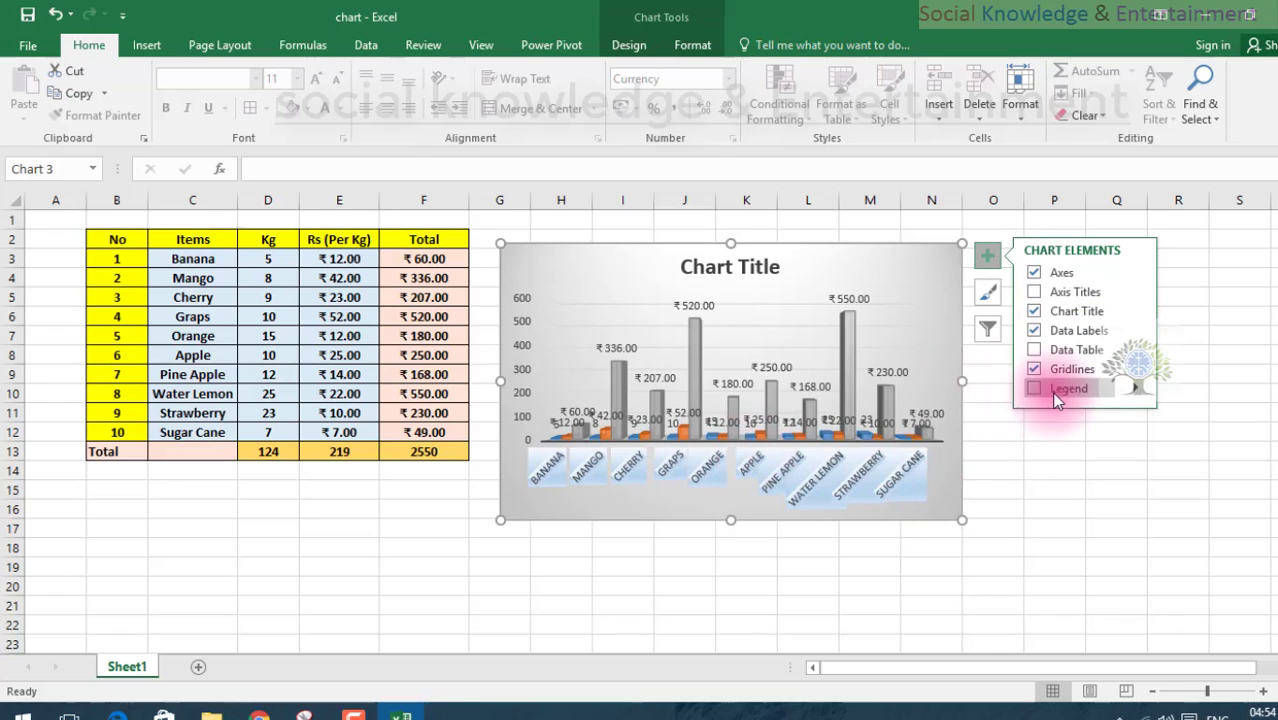
pyautogui.click(1056, 392)
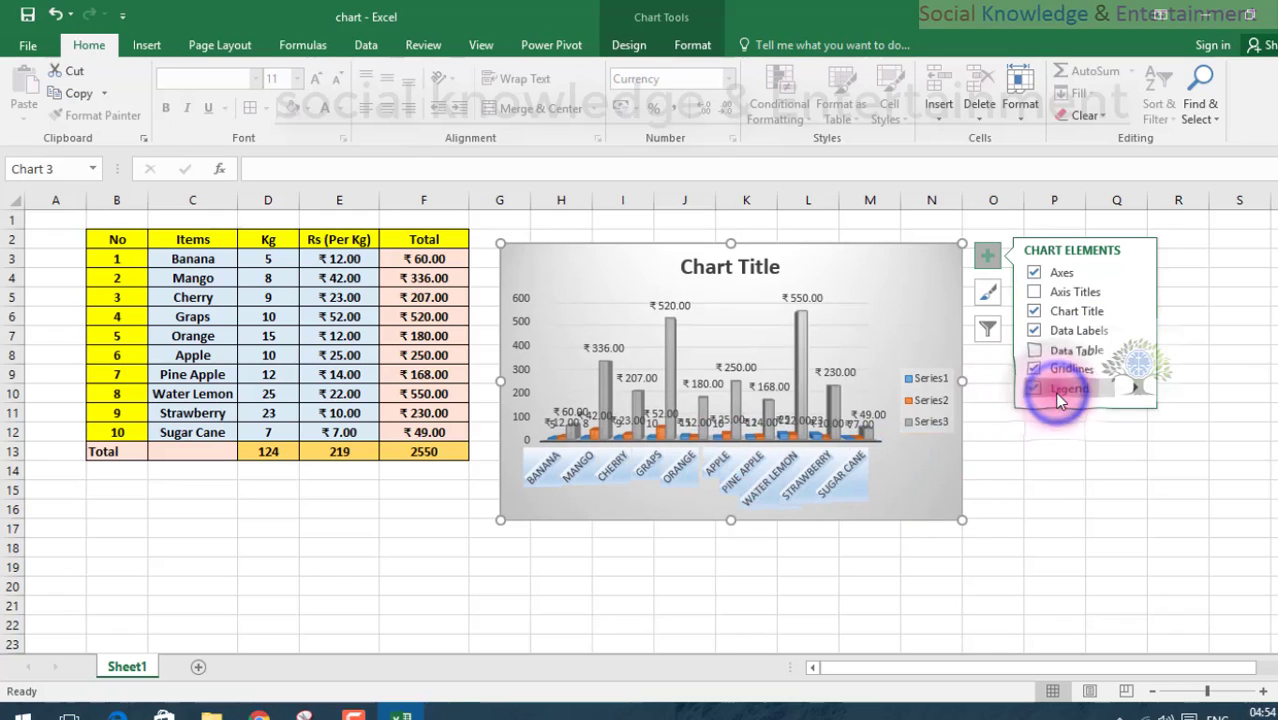
pyautogui.doubleClick(938, 379)
pyautogui.click(932, 384)
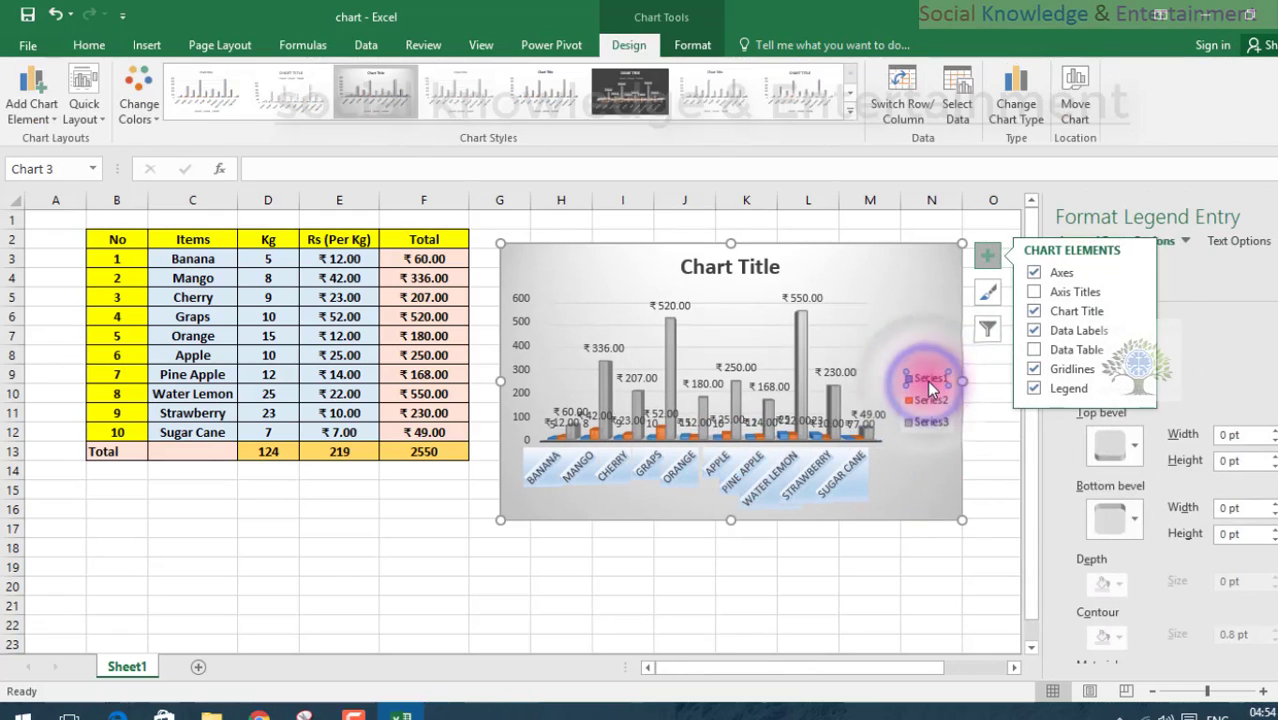
pyautogui.click(1195, 291)
pyautogui.click(1232, 241)
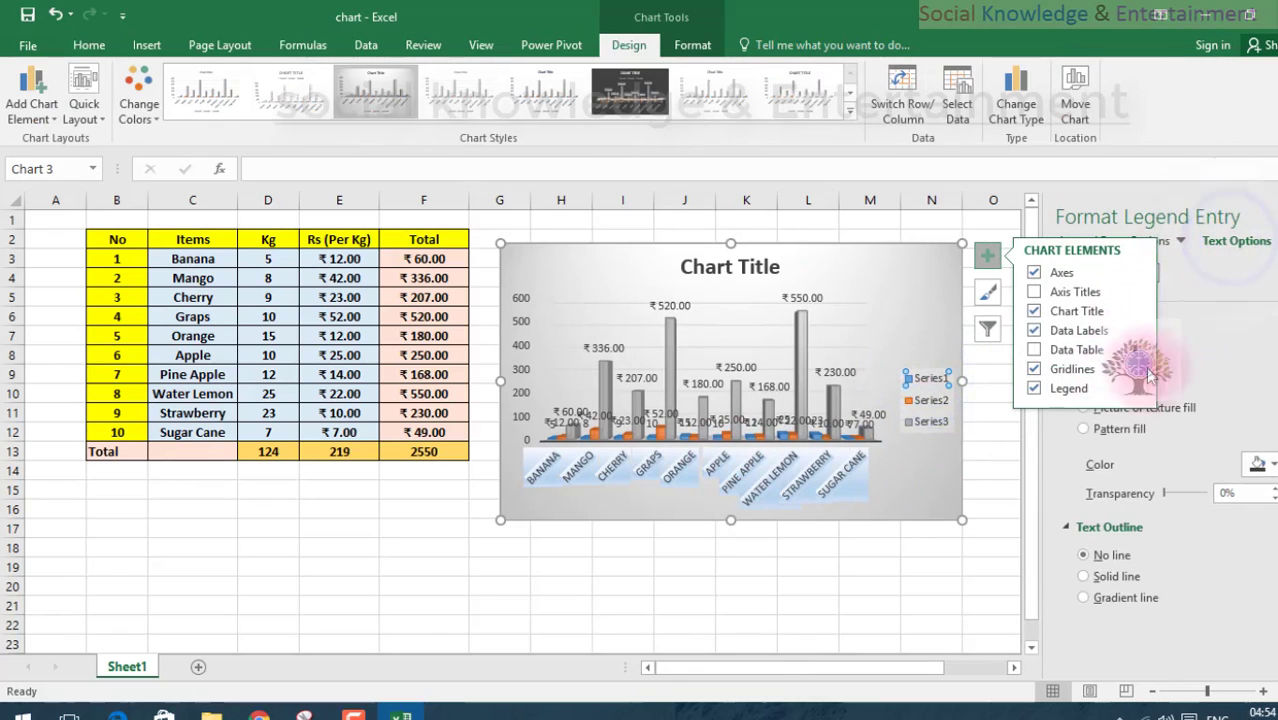
pyautogui.click(987, 256)
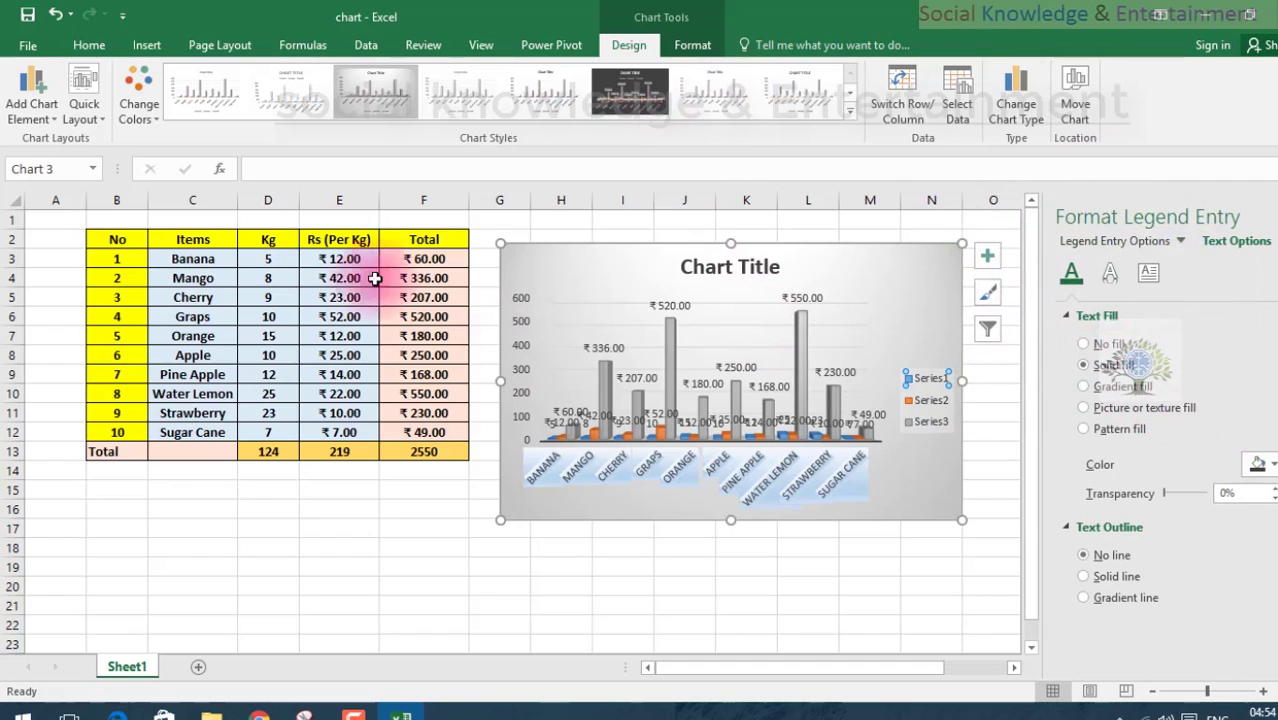
# Select the word Kg in header cell D2, then reselect the Series1 legend entry
pyautogui.doubleClick(262, 240)
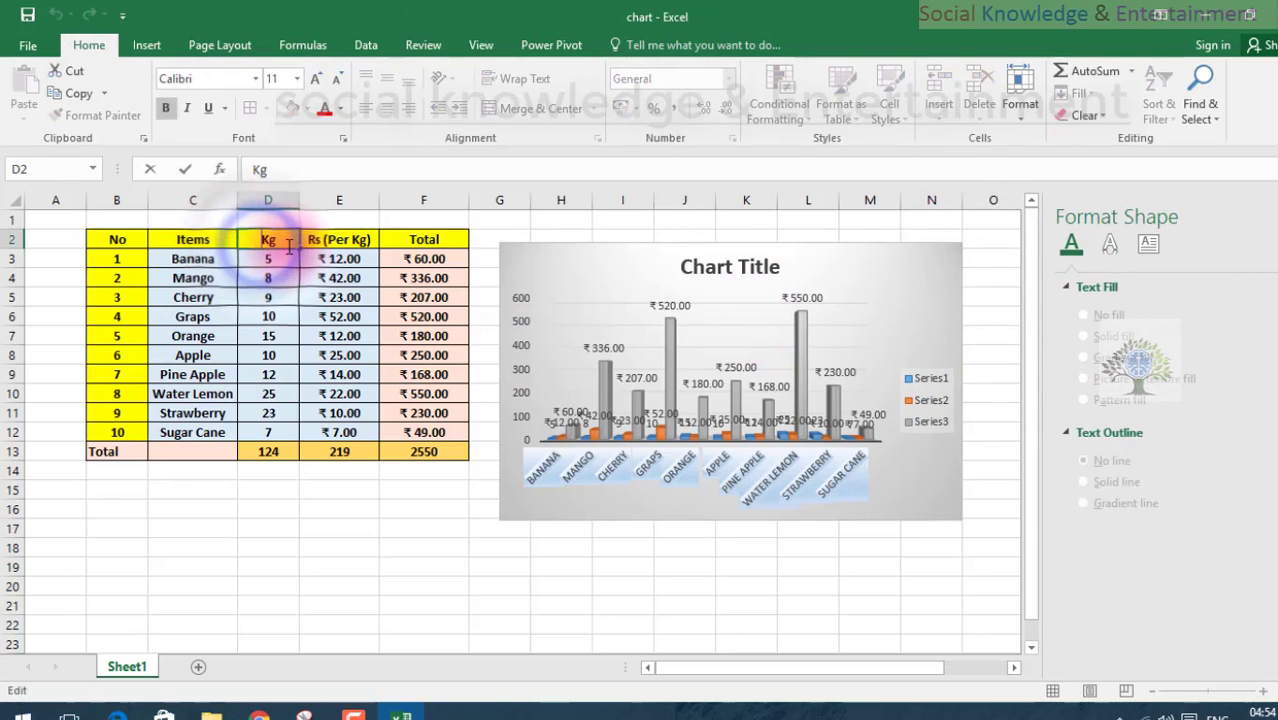
pyautogui.doubleClick(267, 240)
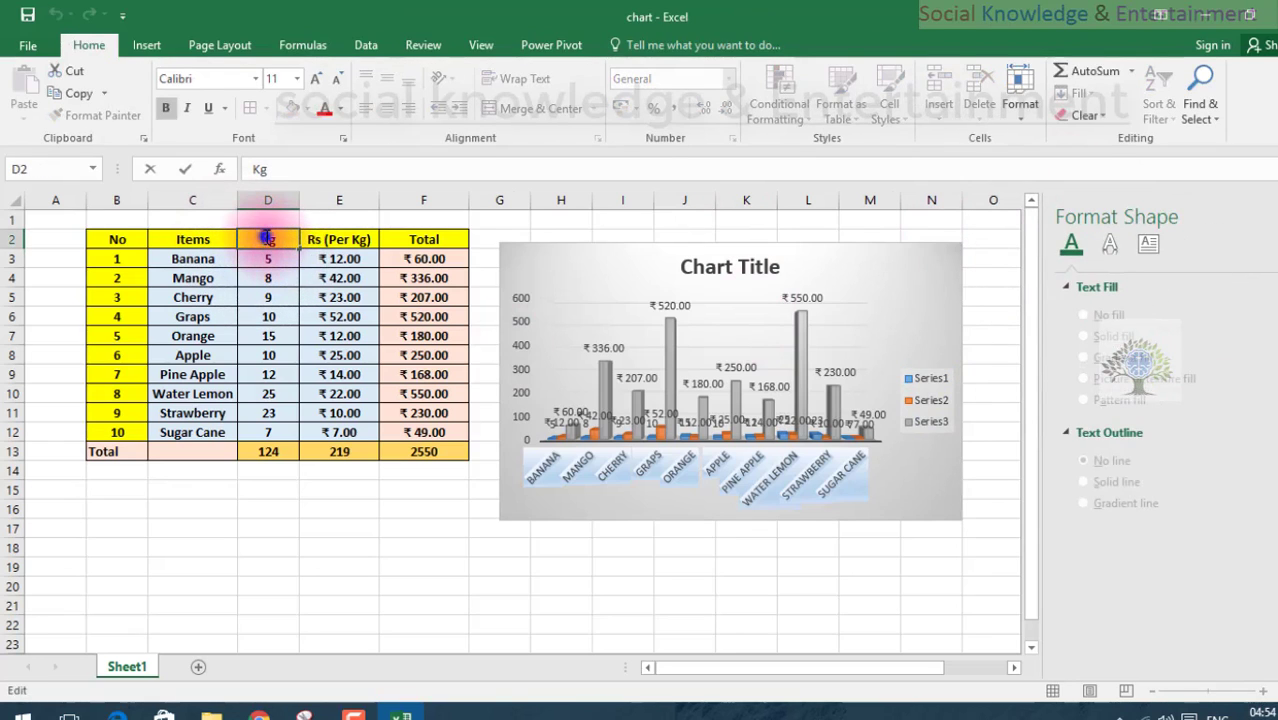
pyautogui.click(940, 388)
pyautogui.click(934, 384)
pyautogui.click(928, 382)
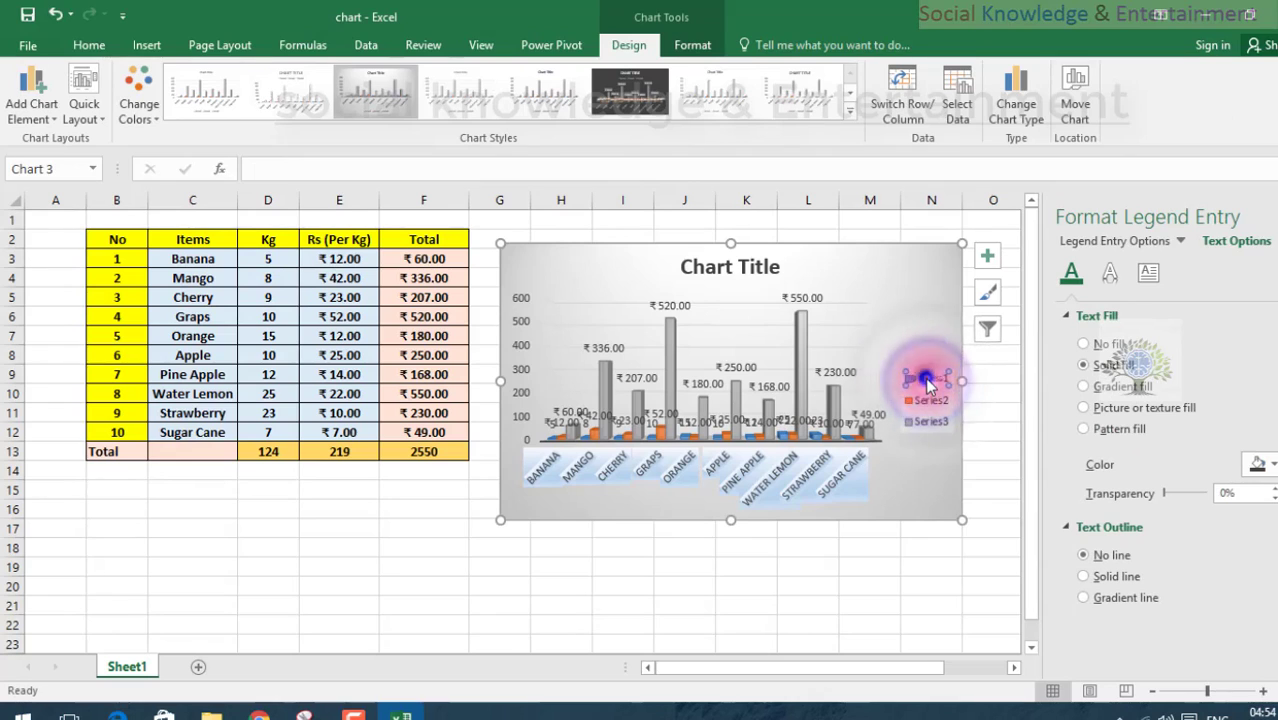
pyautogui.rightClick(928, 384)
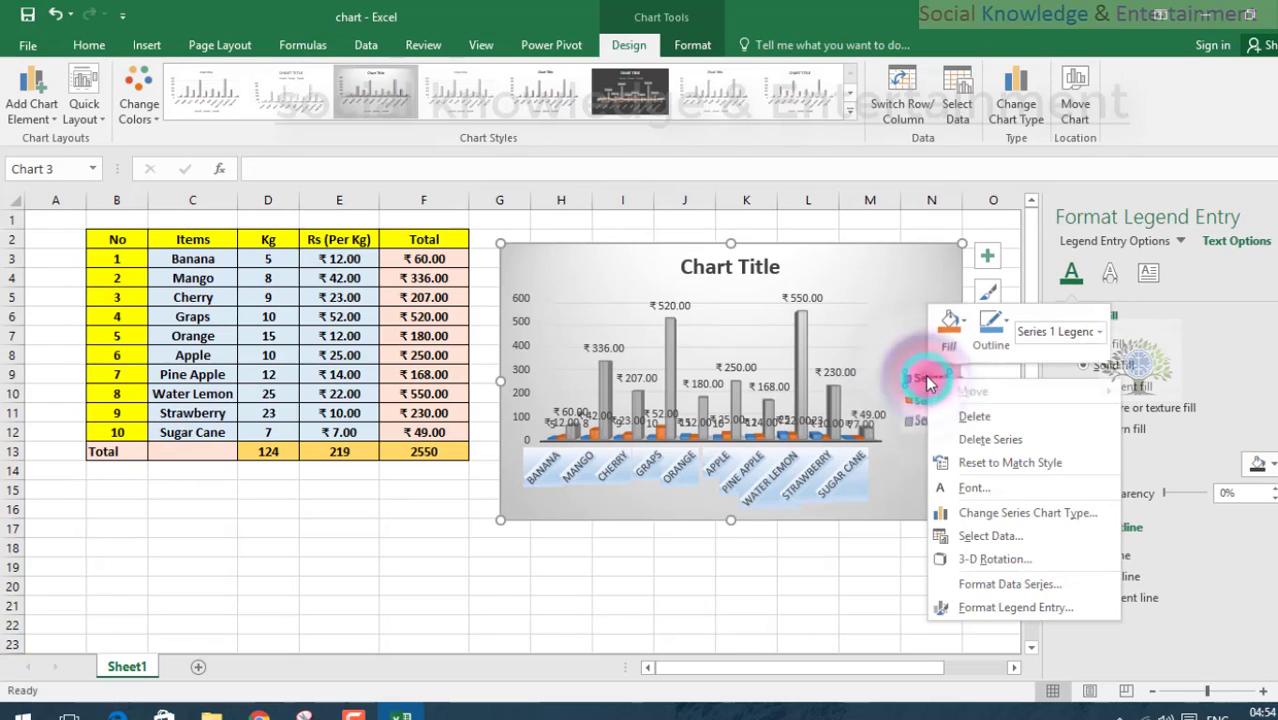
pyautogui.click(1005, 514)
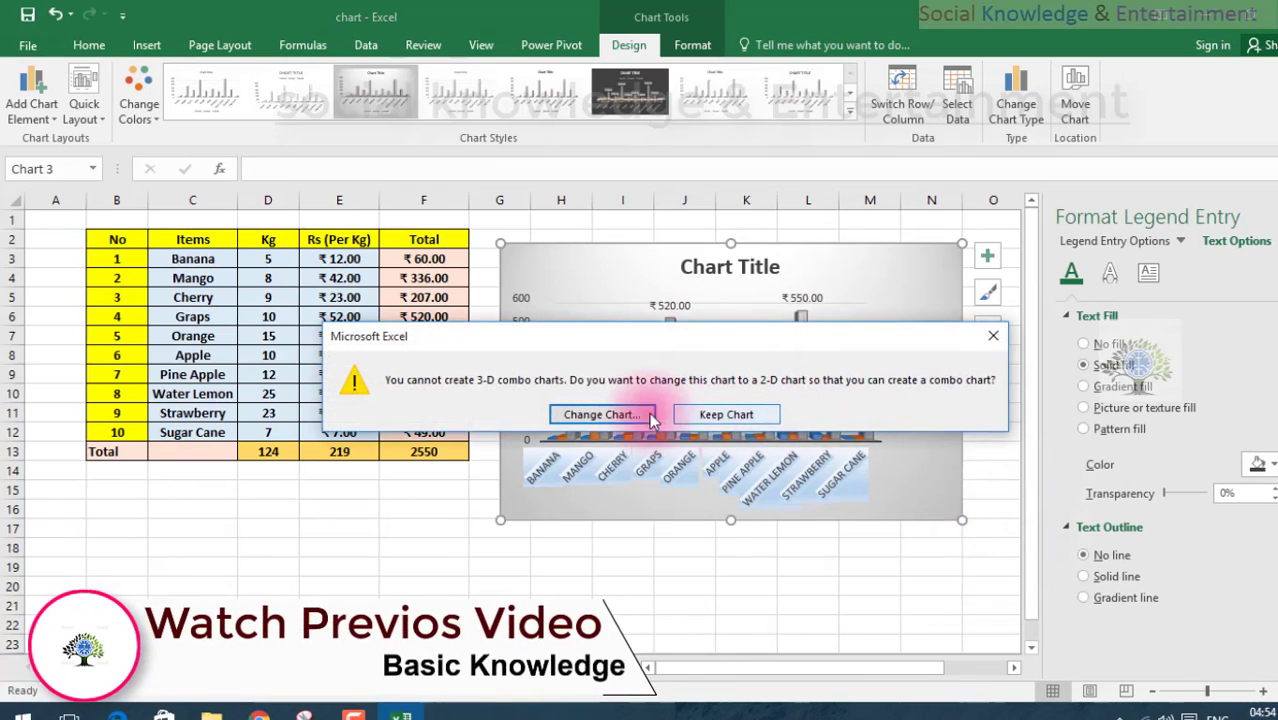
pyautogui.click(651, 418)
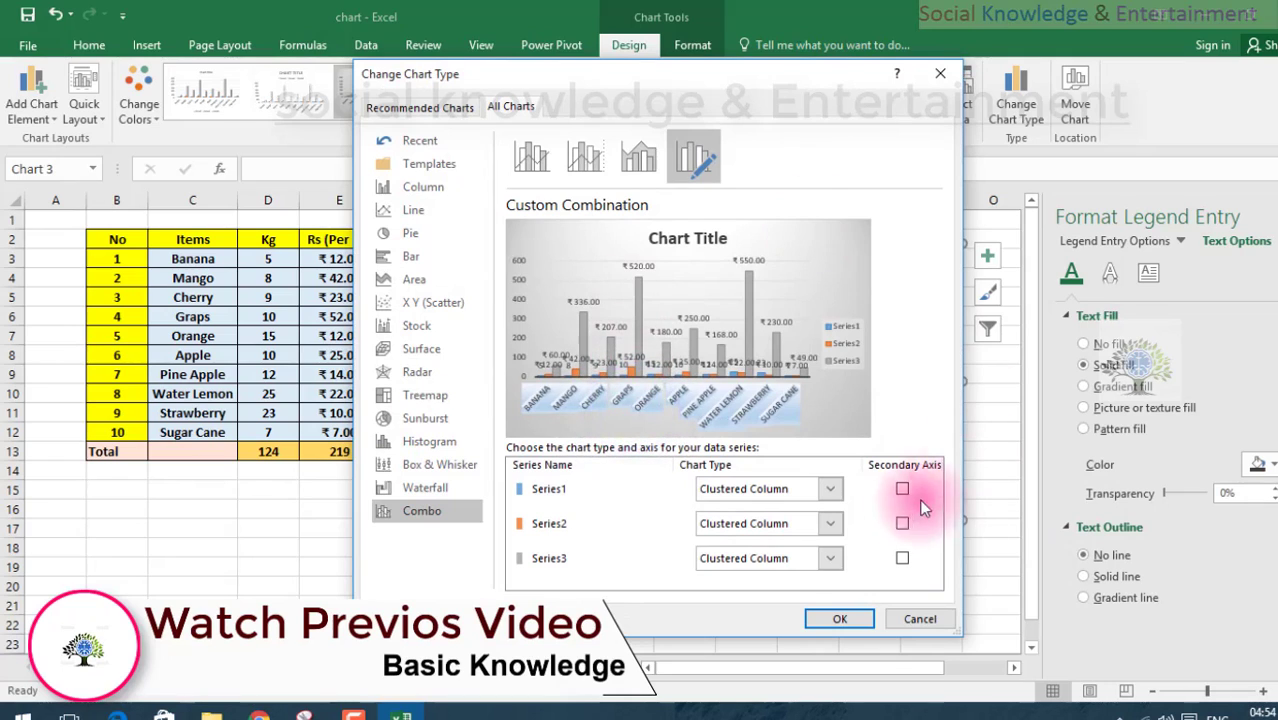
pyautogui.click(829, 499)
pyautogui.click(773, 494)
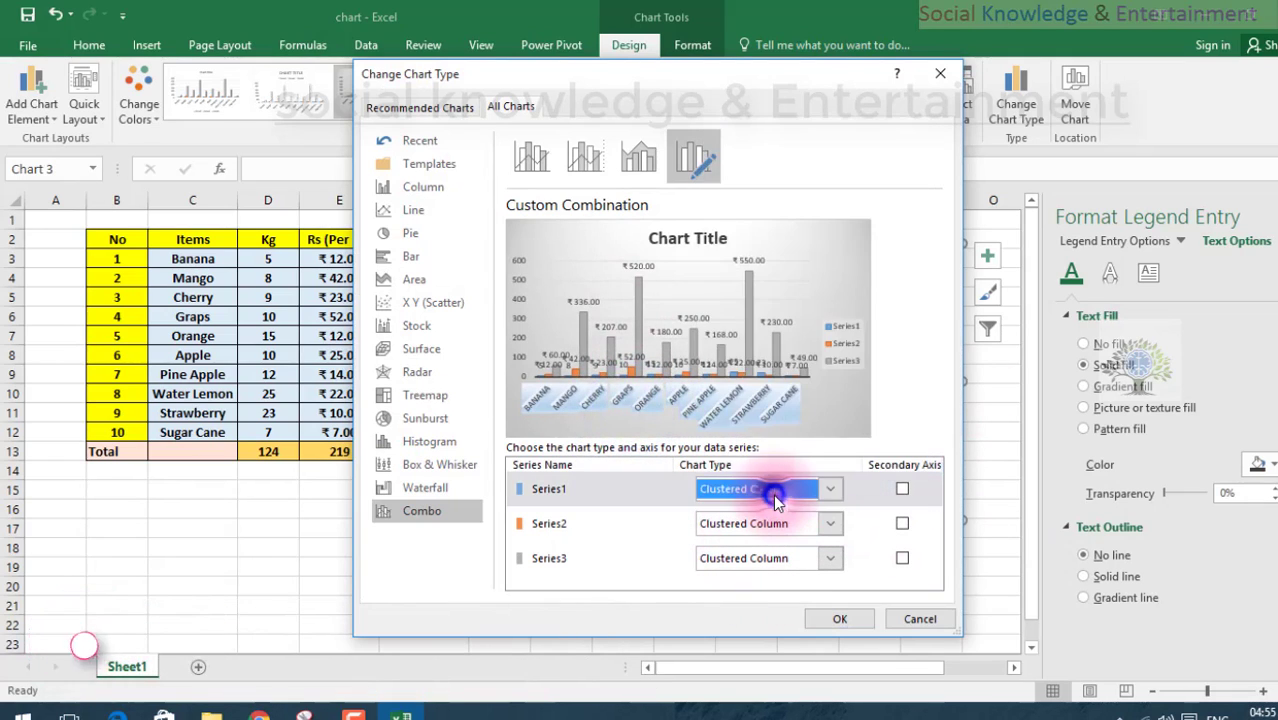
pyautogui.click(775, 499)
pyautogui.click(778, 236)
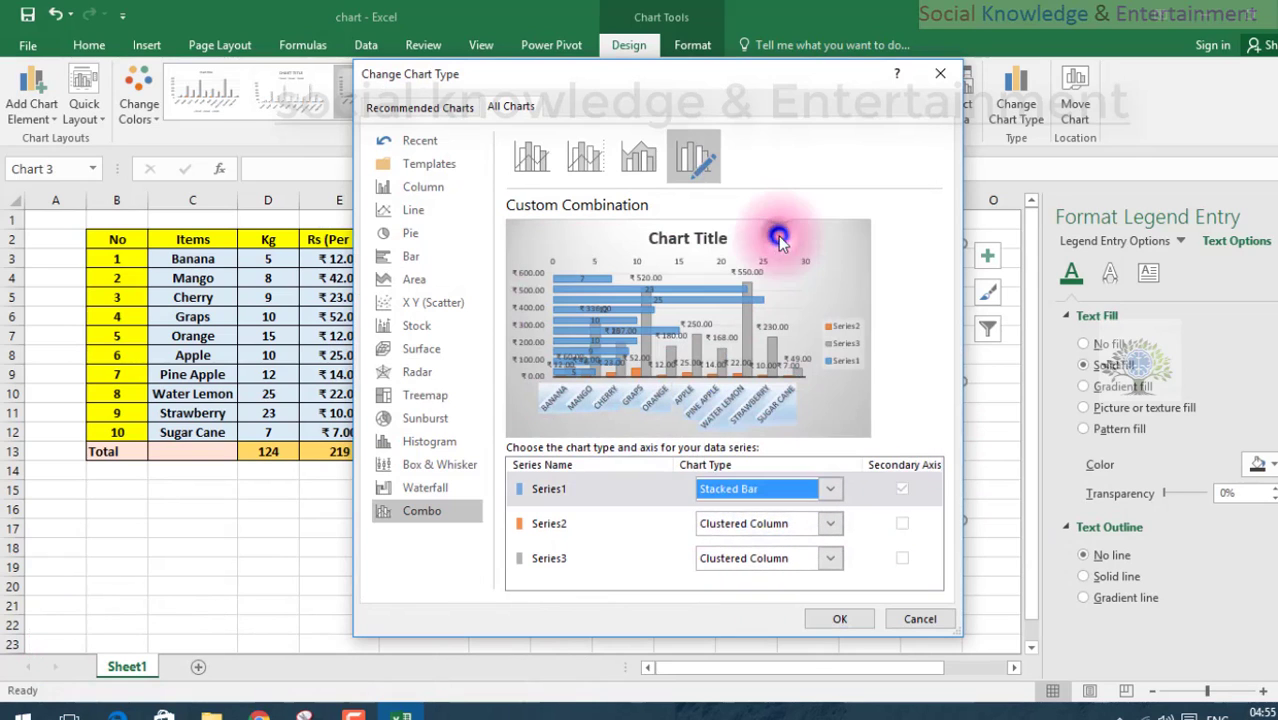
pyautogui.click(410, 145)
pyautogui.click(420, 107)
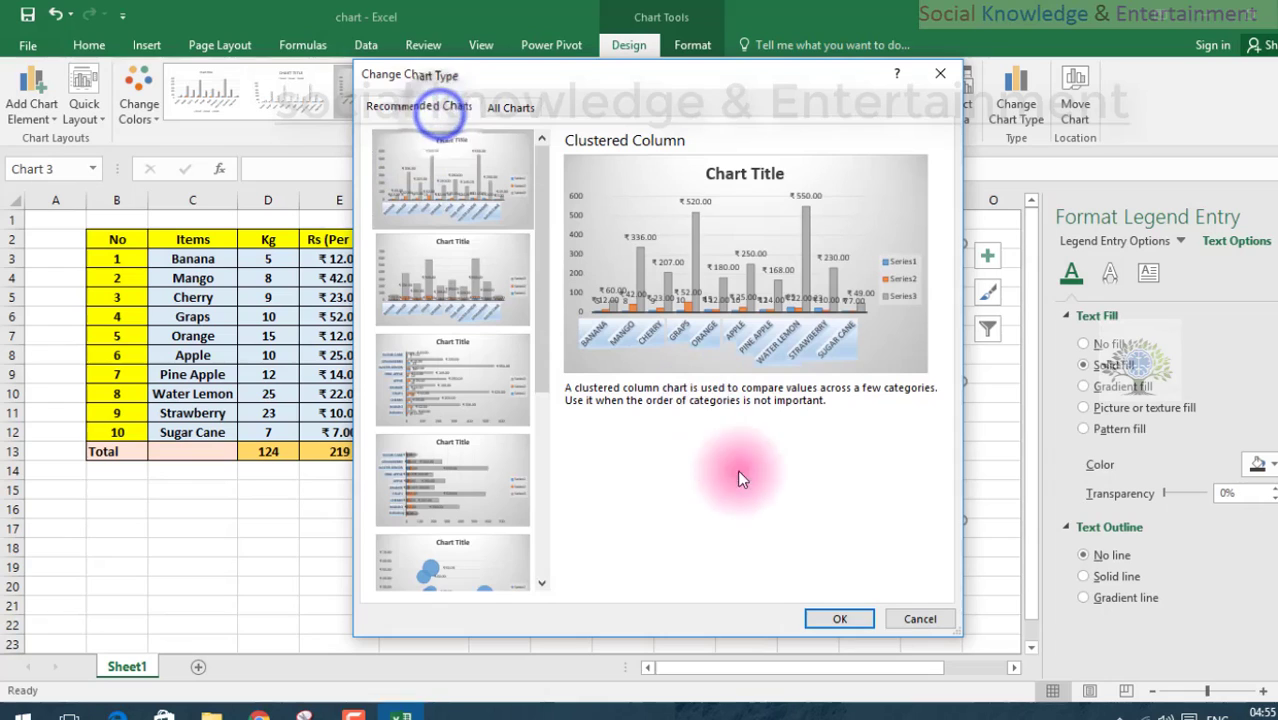
pyautogui.click(920, 619)
pyautogui.click(1004, 410)
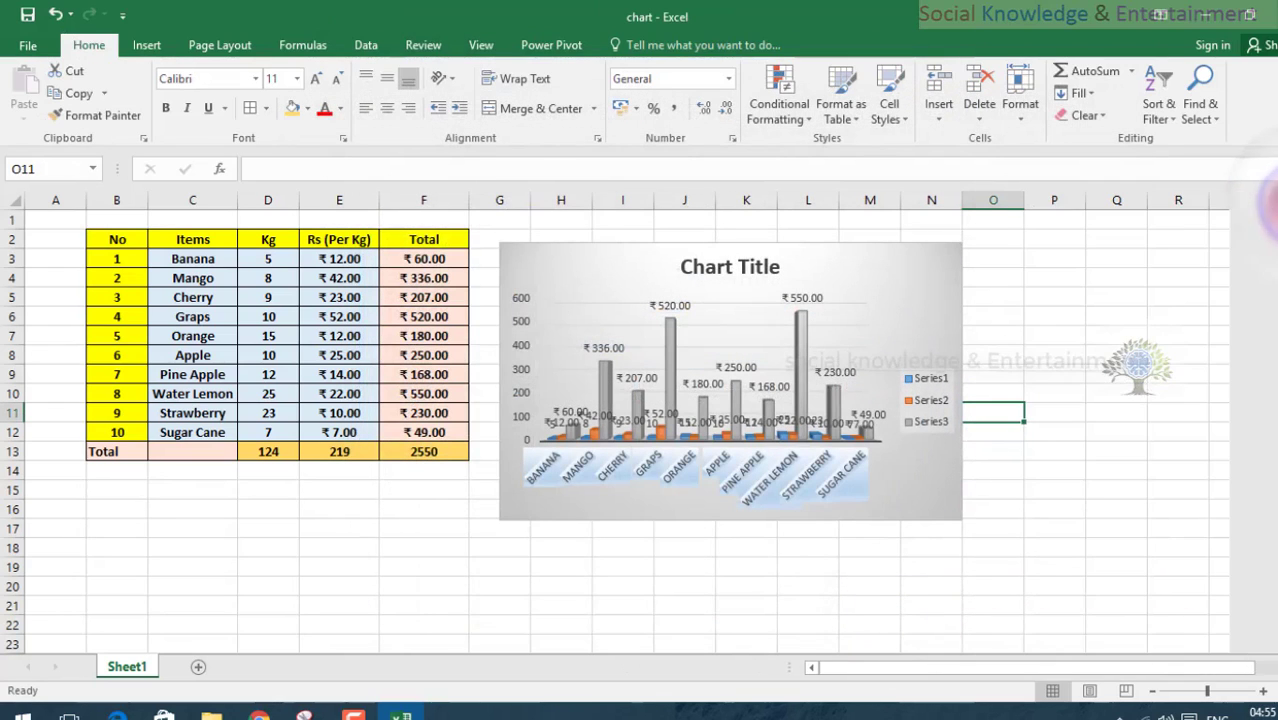
# Enlarge the chart down and to the right, then select the Grapes total column in Series3
pyautogui.click(689, 413)
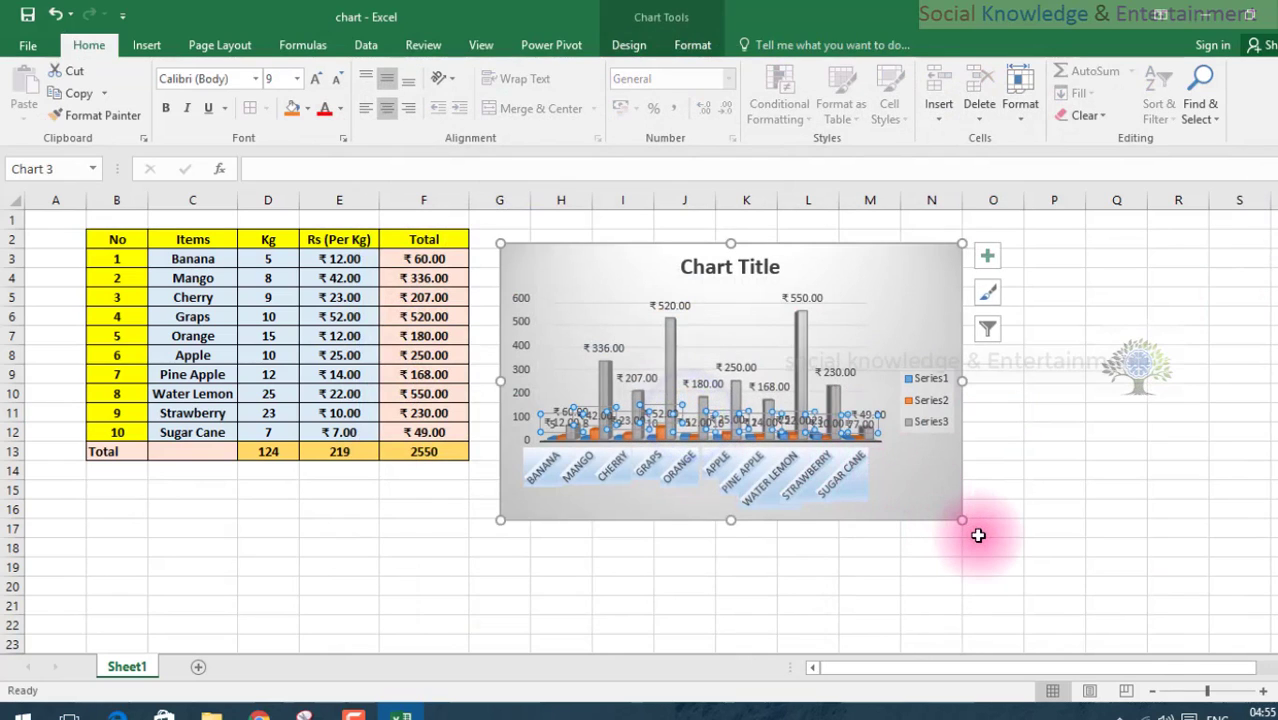
pyautogui.moveTo(962, 519); pyautogui.dragTo(1052, 589)
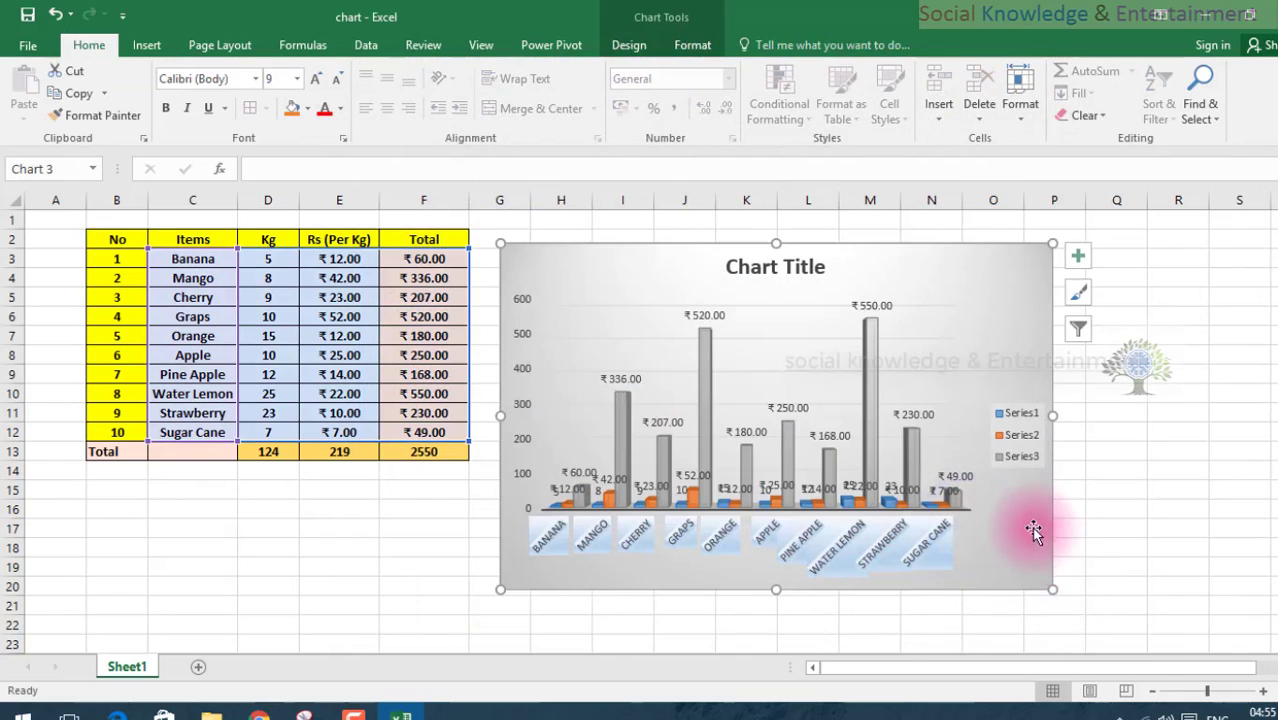
pyautogui.click(1004, 491)
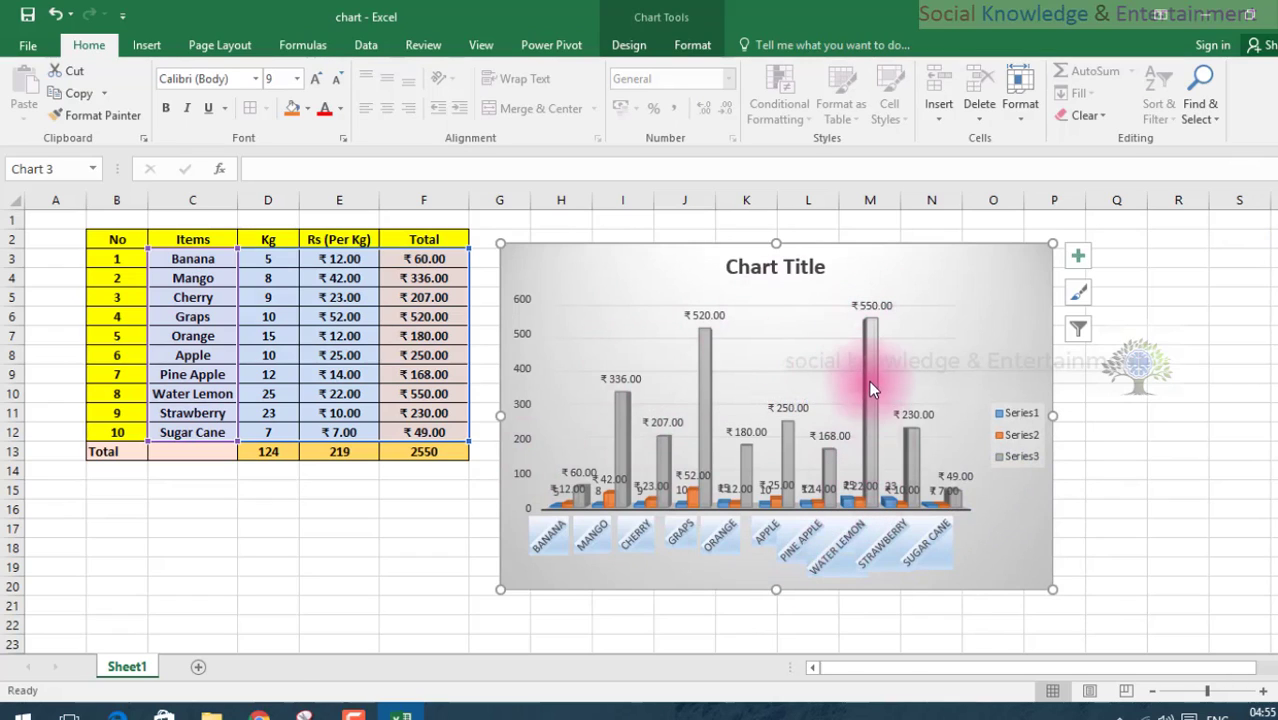
pyautogui.click(870, 344)
pyautogui.click(707, 372)
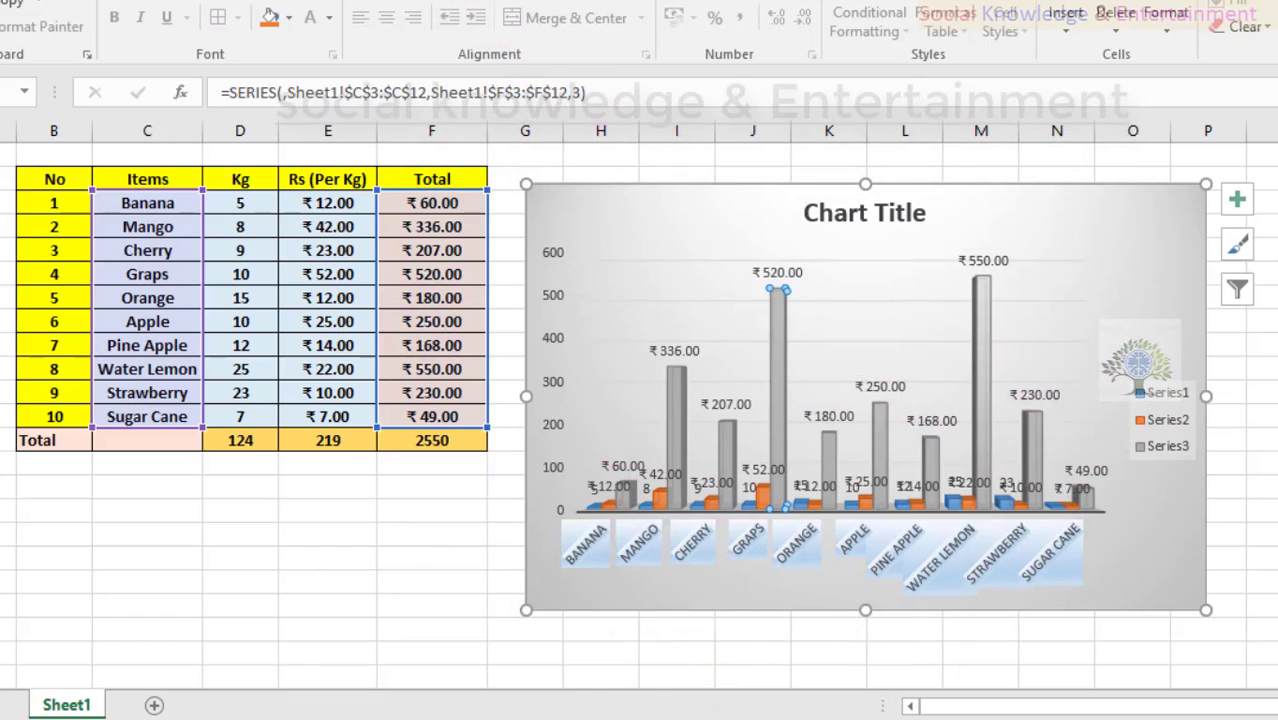
pyautogui.click(141, 55)
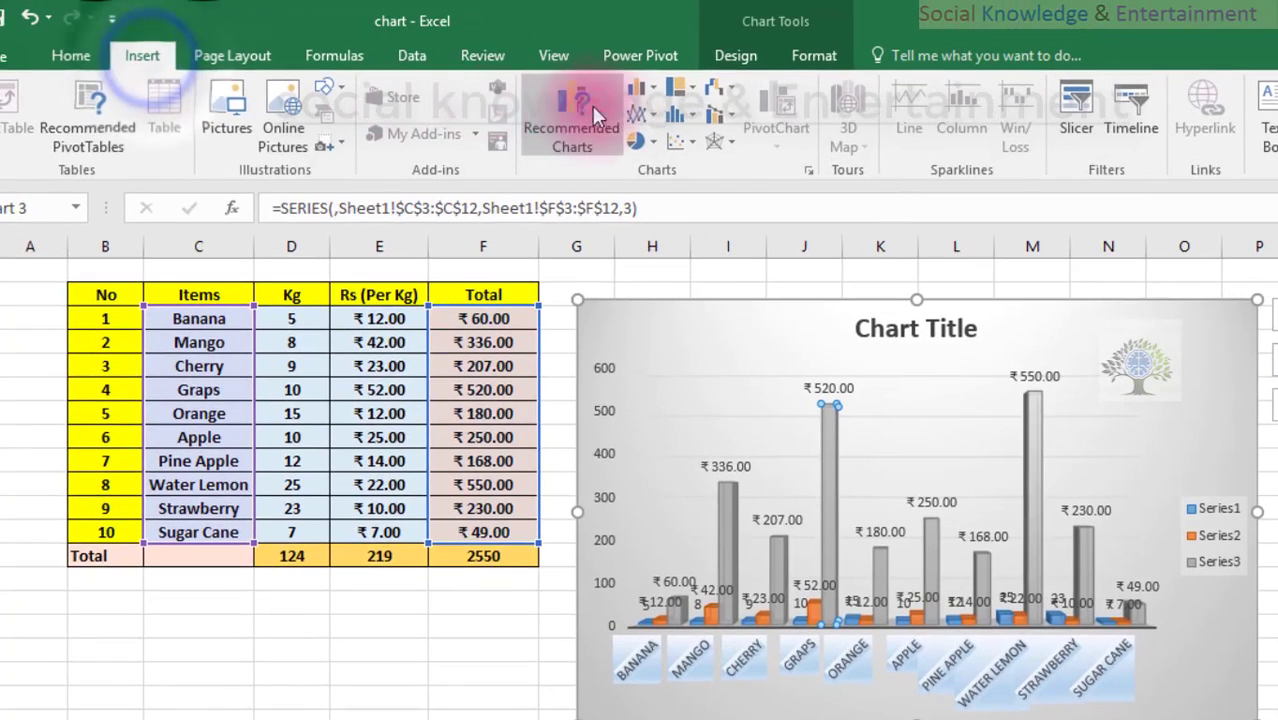
pyautogui.click(726, 122)
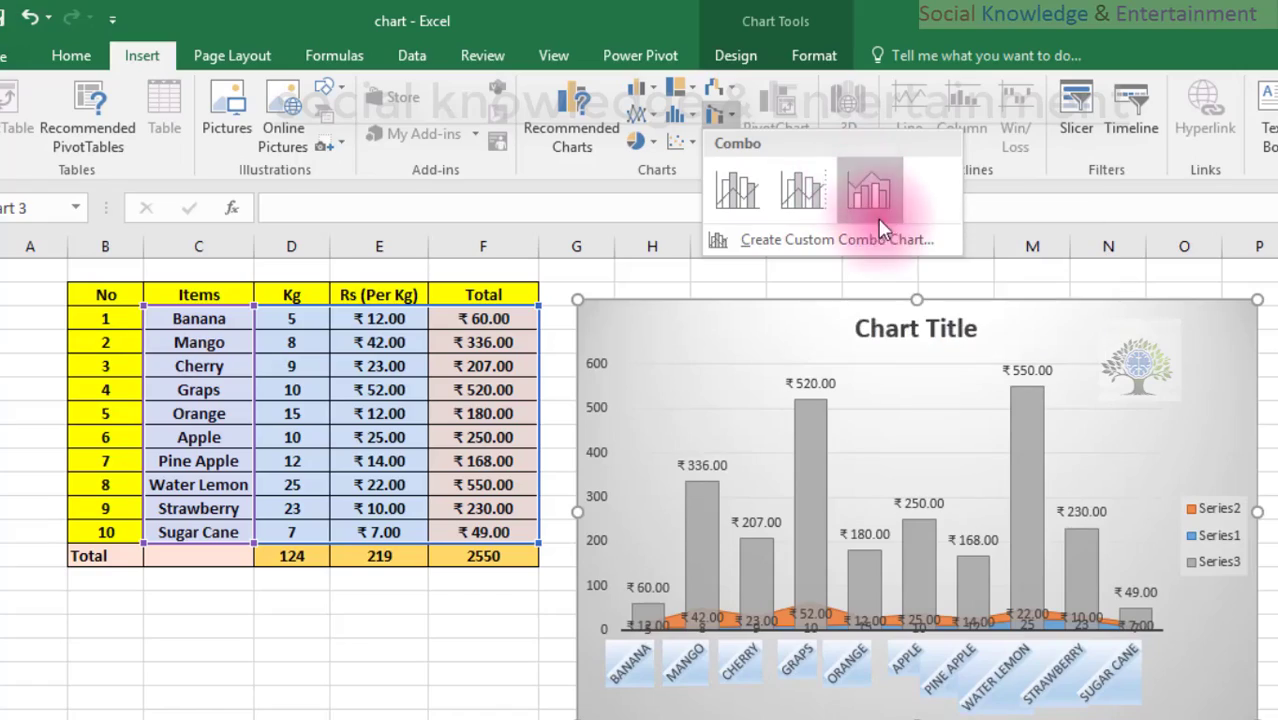
pyautogui.click(855, 241)
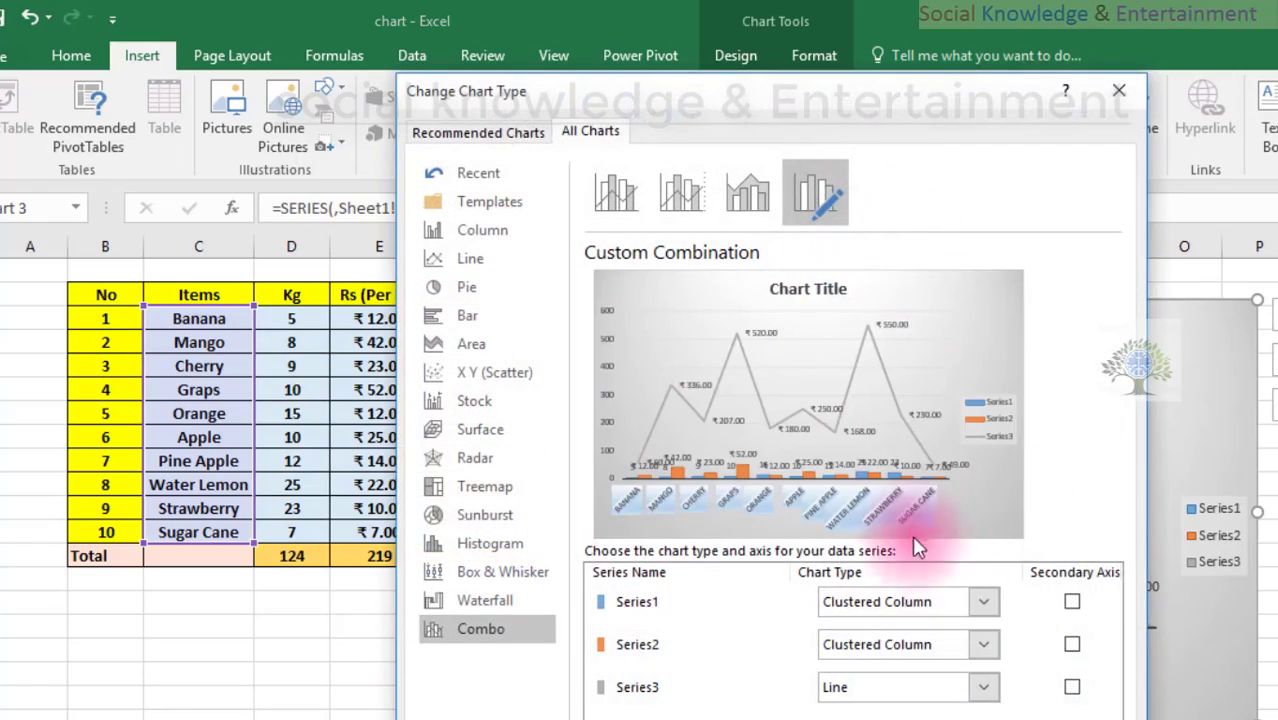
pyautogui.click(983, 687)
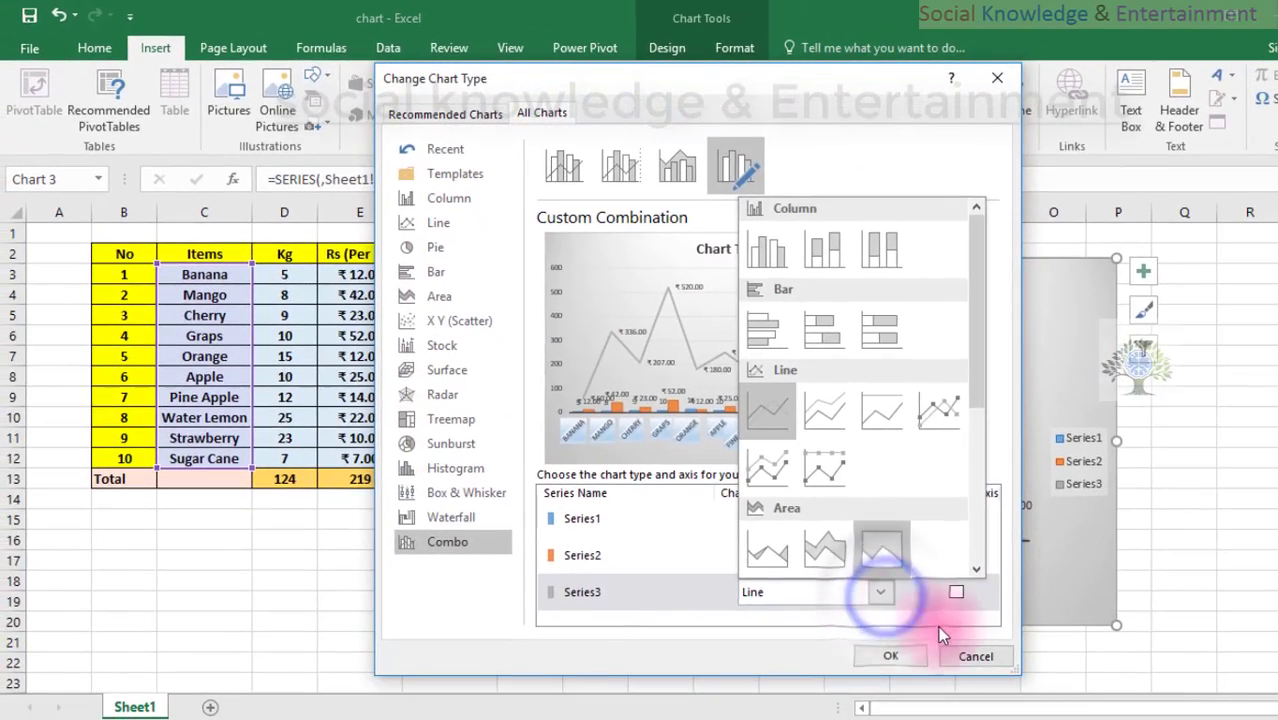
pyautogui.click(897, 610)
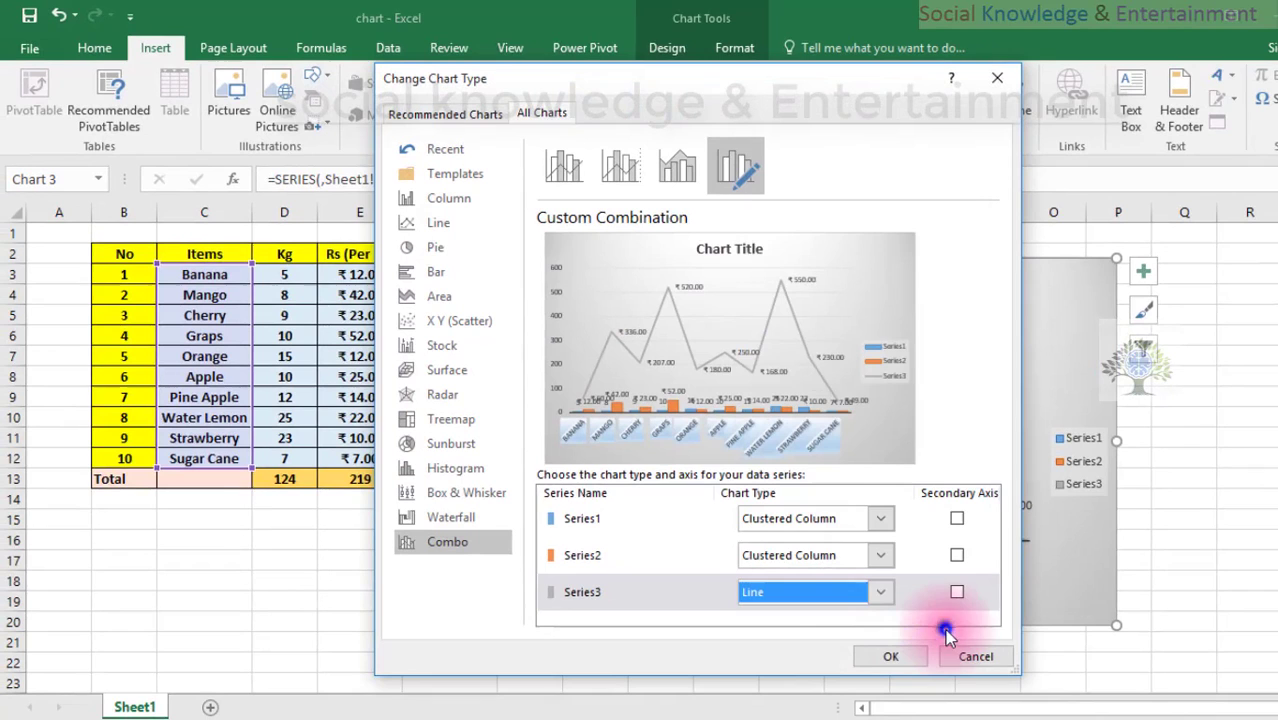
pyautogui.click(881, 594)
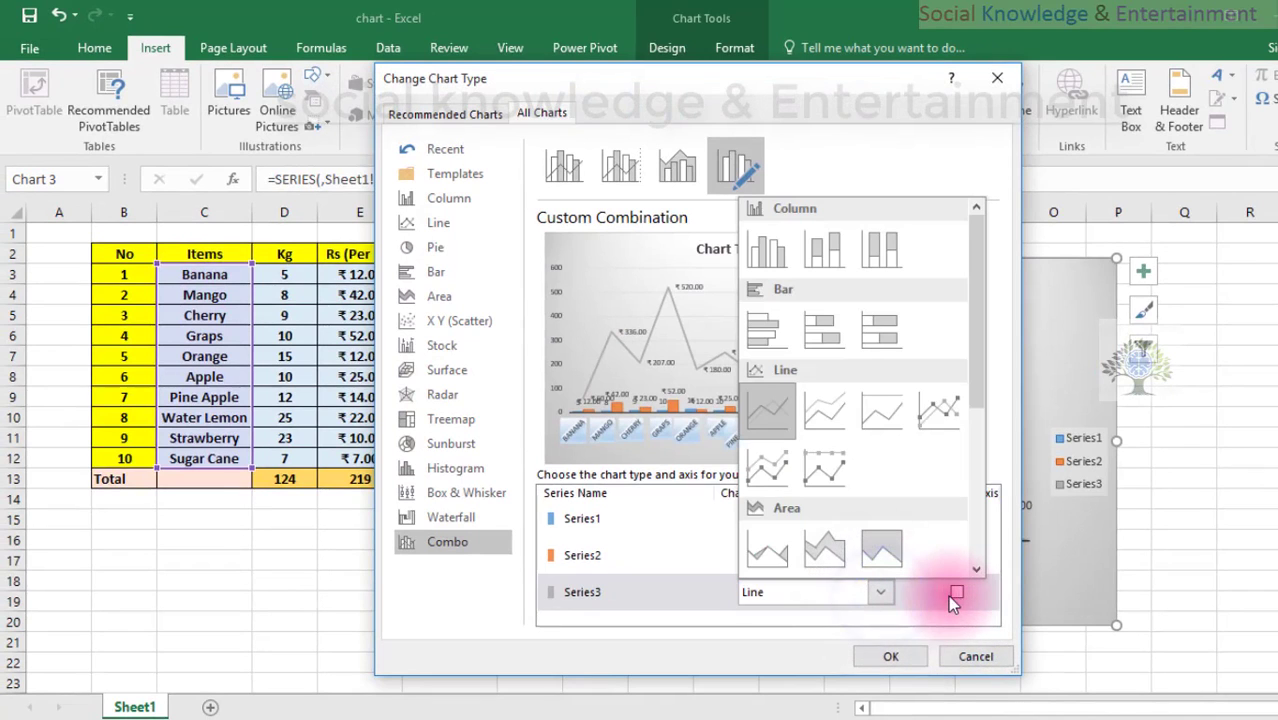
pyautogui.click(962, 656)
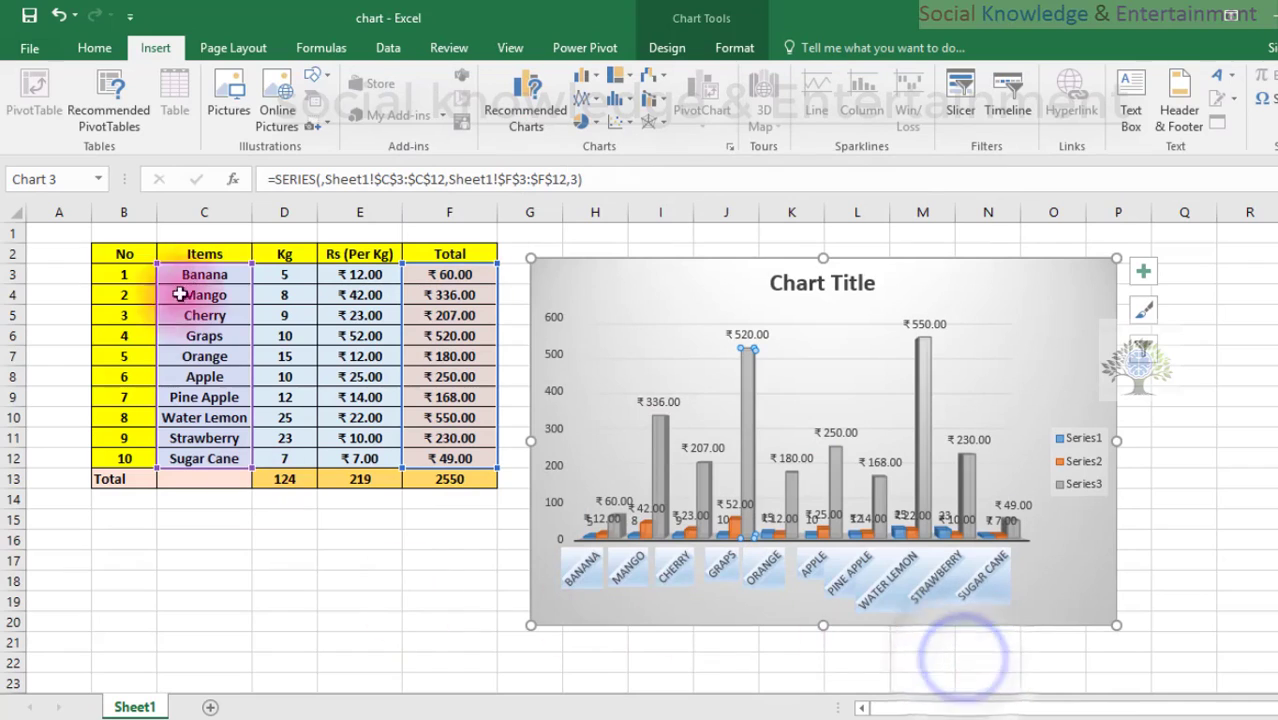
pyautogui.click(303, 252)
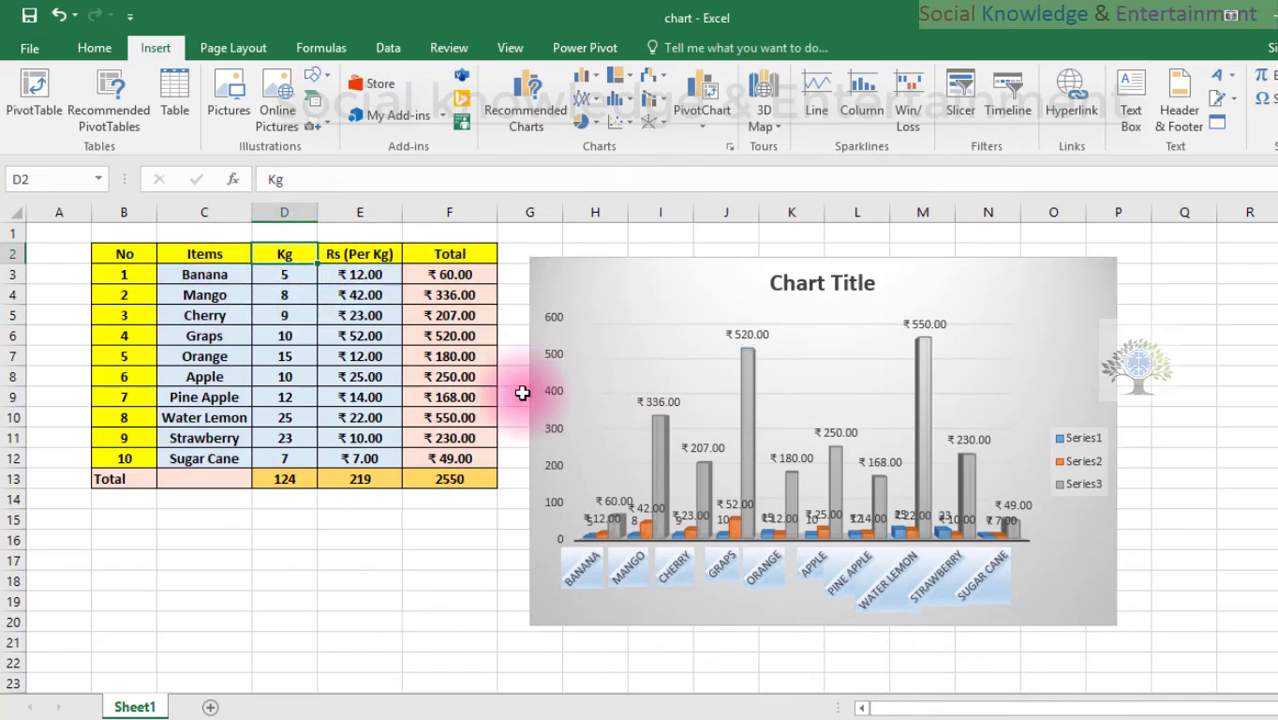
# Select the chart's Series3 columns, then clear that selection while keeping the chart selected
pyautogui.click(747, 355)
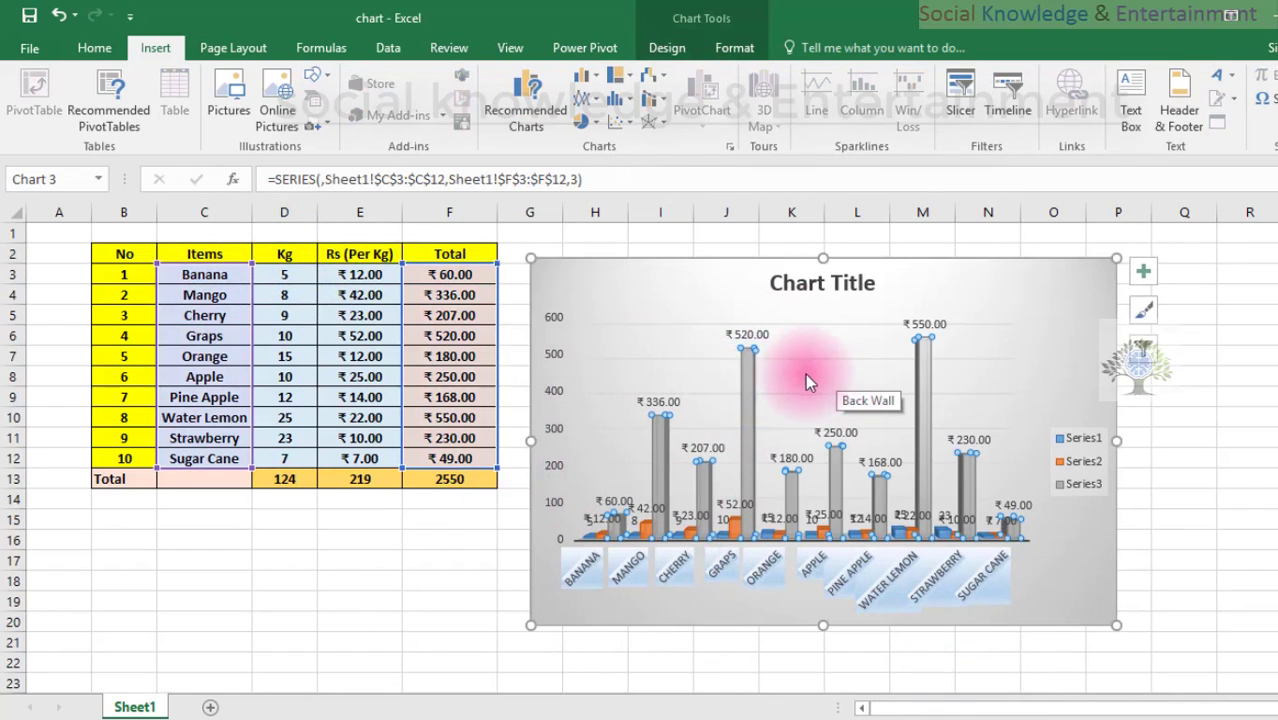
pyautogui.click(705, 357)
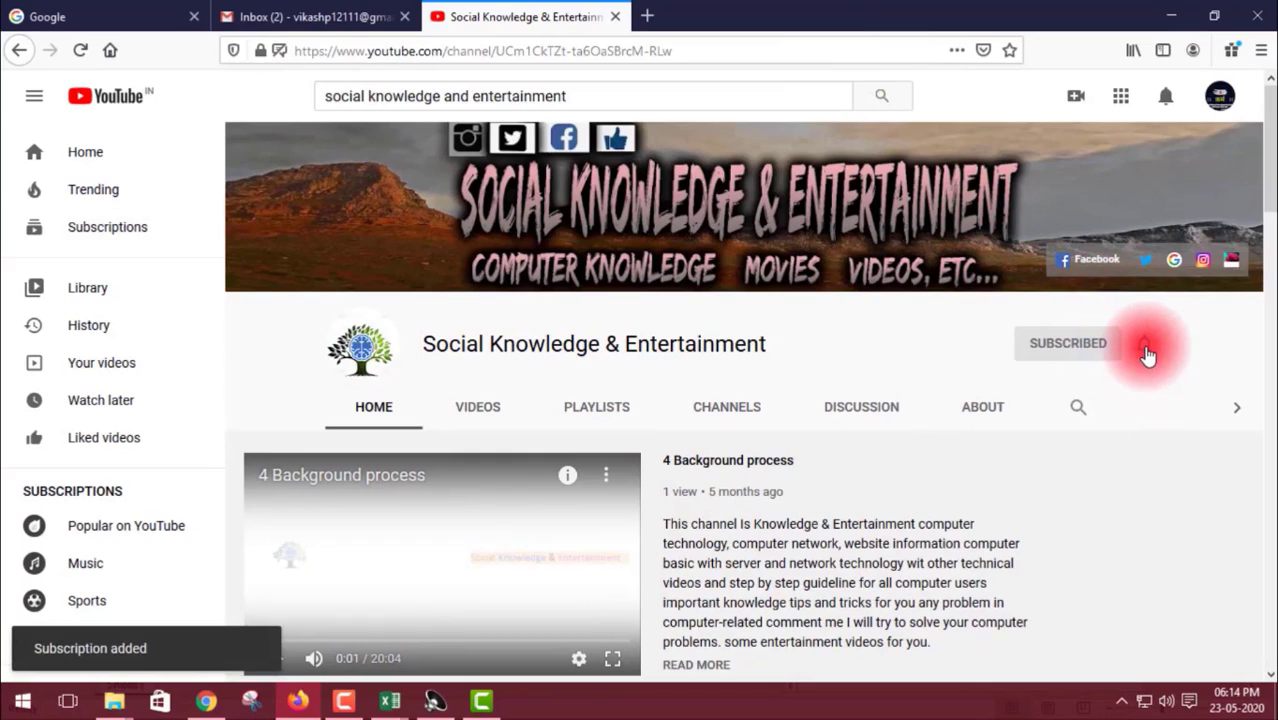
# Set the channel's notification bell to All and scroll through the channel page
pyautogui.click(1144, 347)
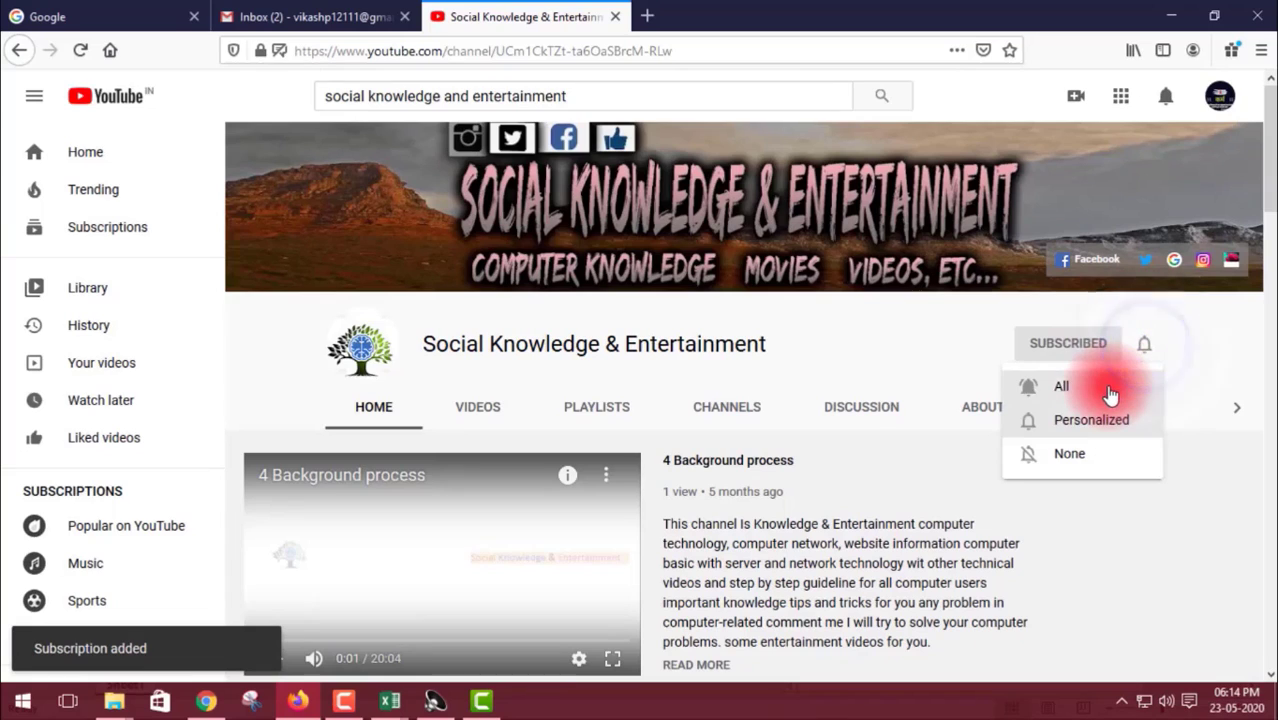
pyautogui.click(1110, 390)
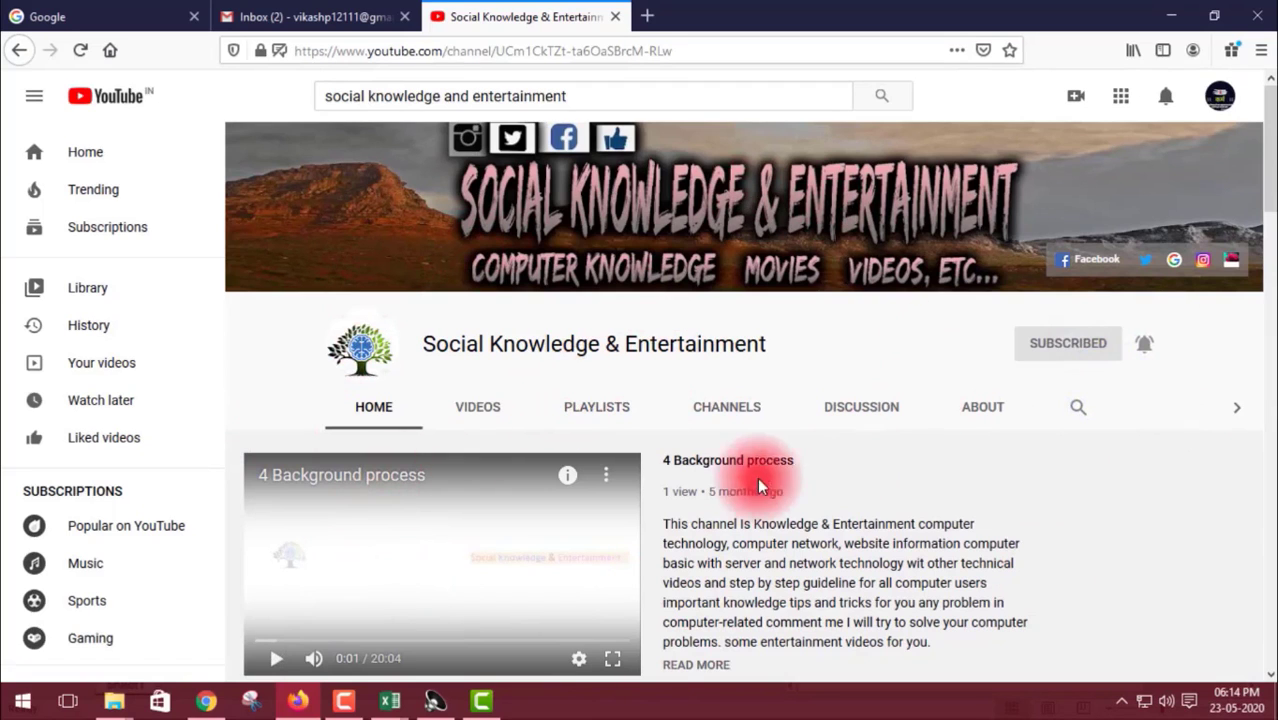
pyautogui.scroll(-2, 470, 495)
pyautogui.scroll(-4, 460, 510)
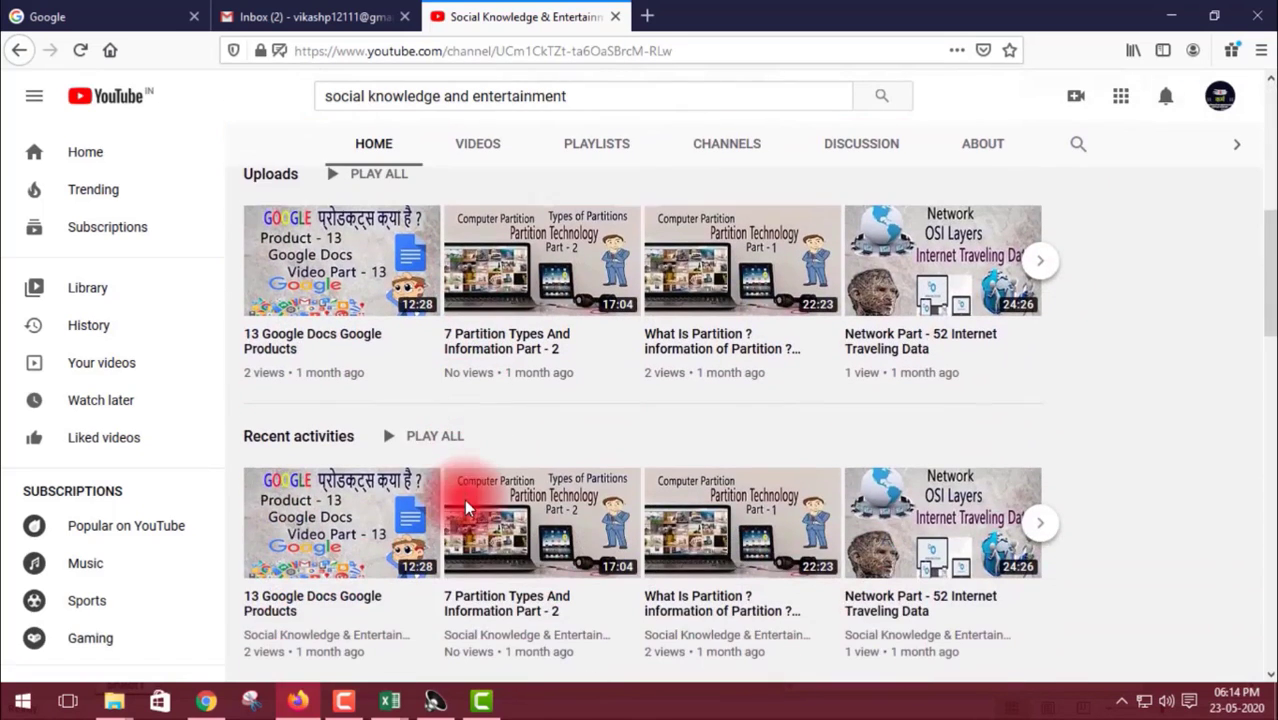
pyautogui.scroll(-3, 445, 380)
pyautogui.scroll(-2, 451, 397)
pyautogui.scroll(-4, 456, 400)
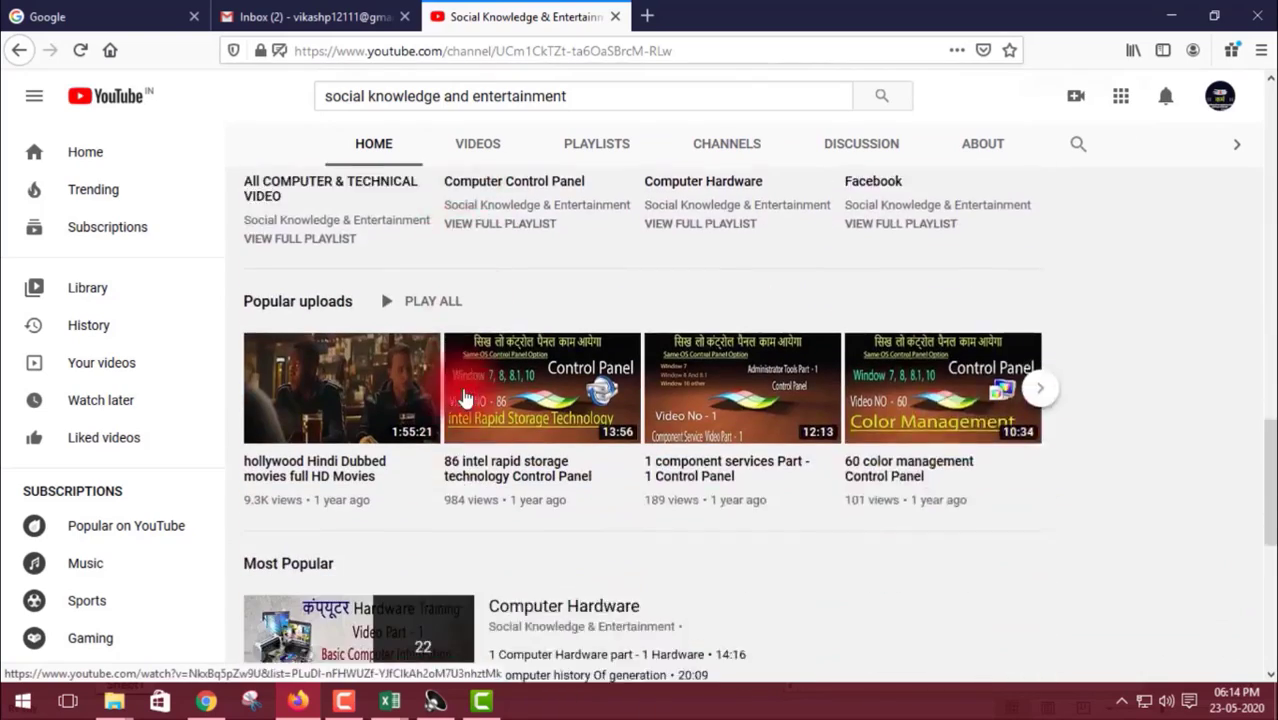
pyautogui.scroll(-1, 456, 400)
pyautogui.scroll(-5, 460, 398)
pyautogui.scroll(2, 463, 397)
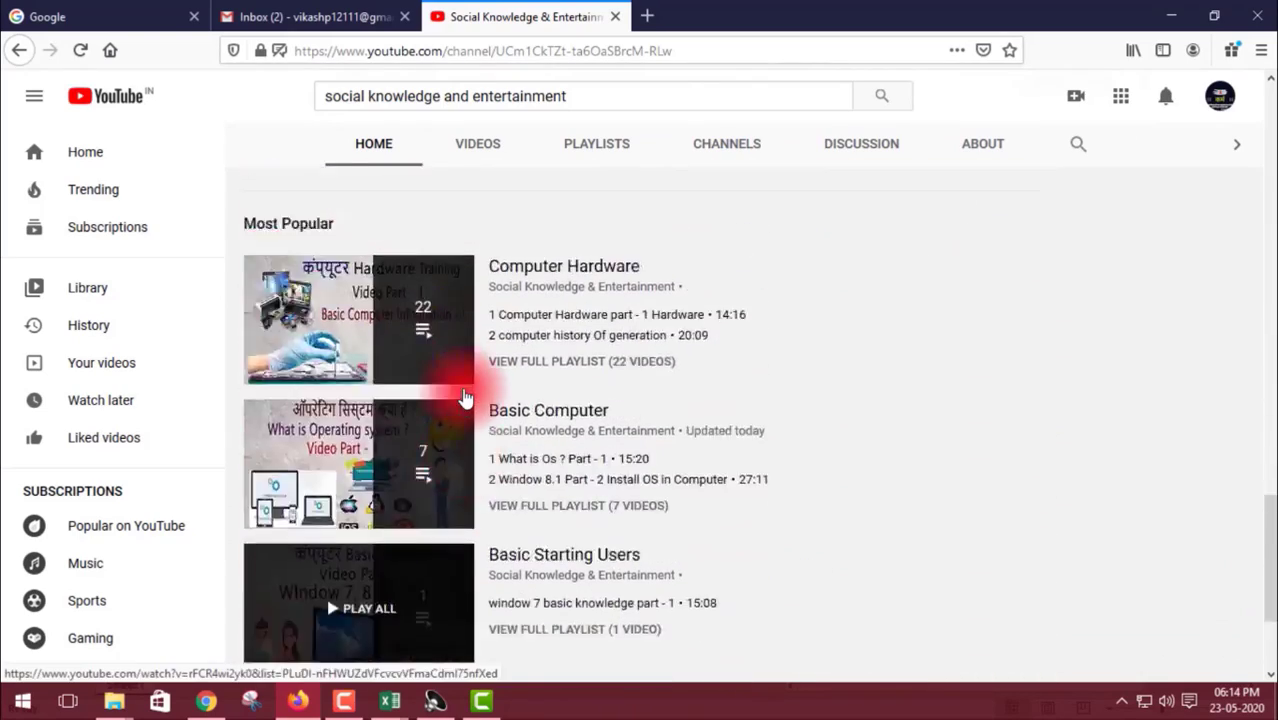
pyautogui.scroll(6, 463, 397)
pyautogui.scroll(3, 463, 395)
pyautogui.scroll(3, 462, 387)
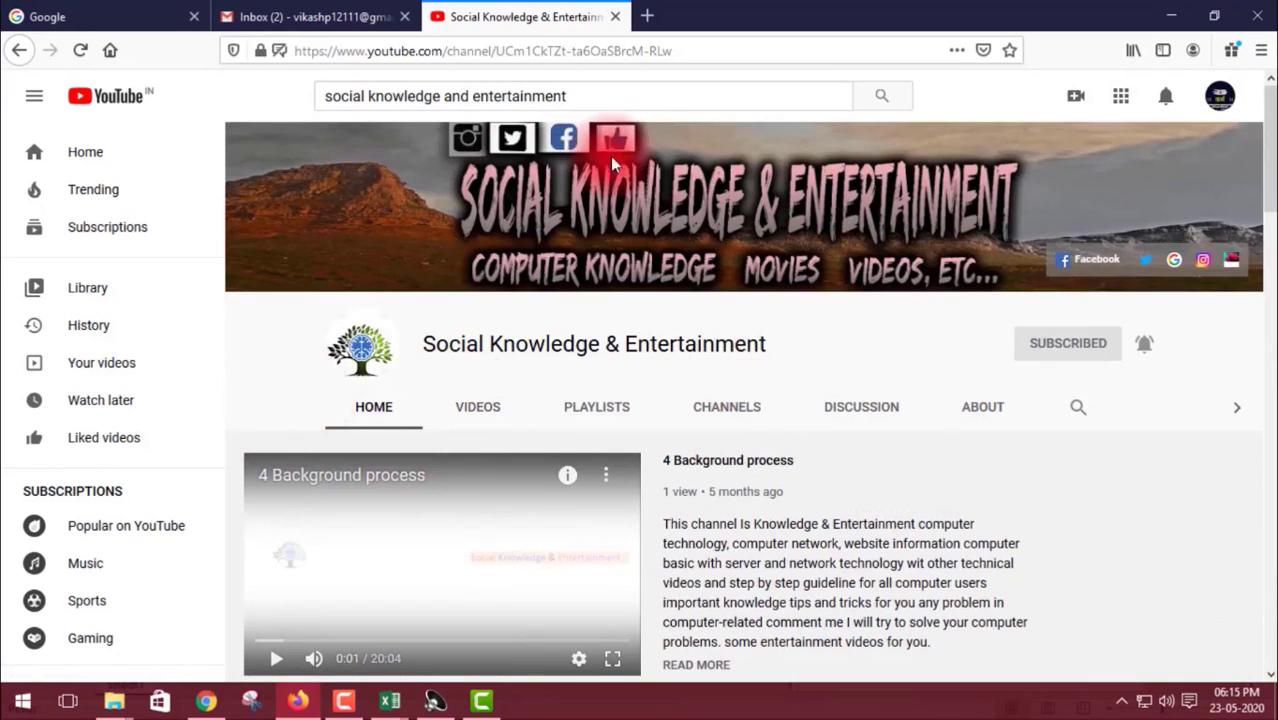
# Go to the channel's PLAYLISTS page and browse its playlists
pyautogui.click(716, 406)
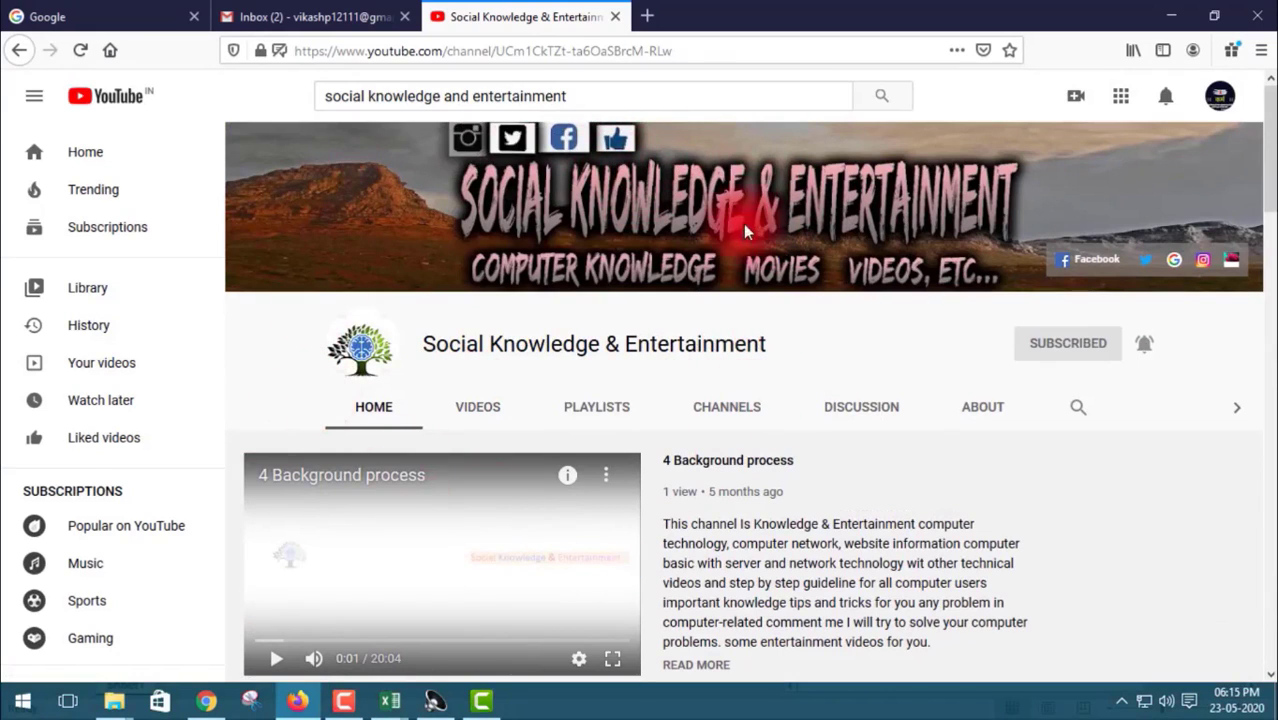
pyautogui.click(601, 418)
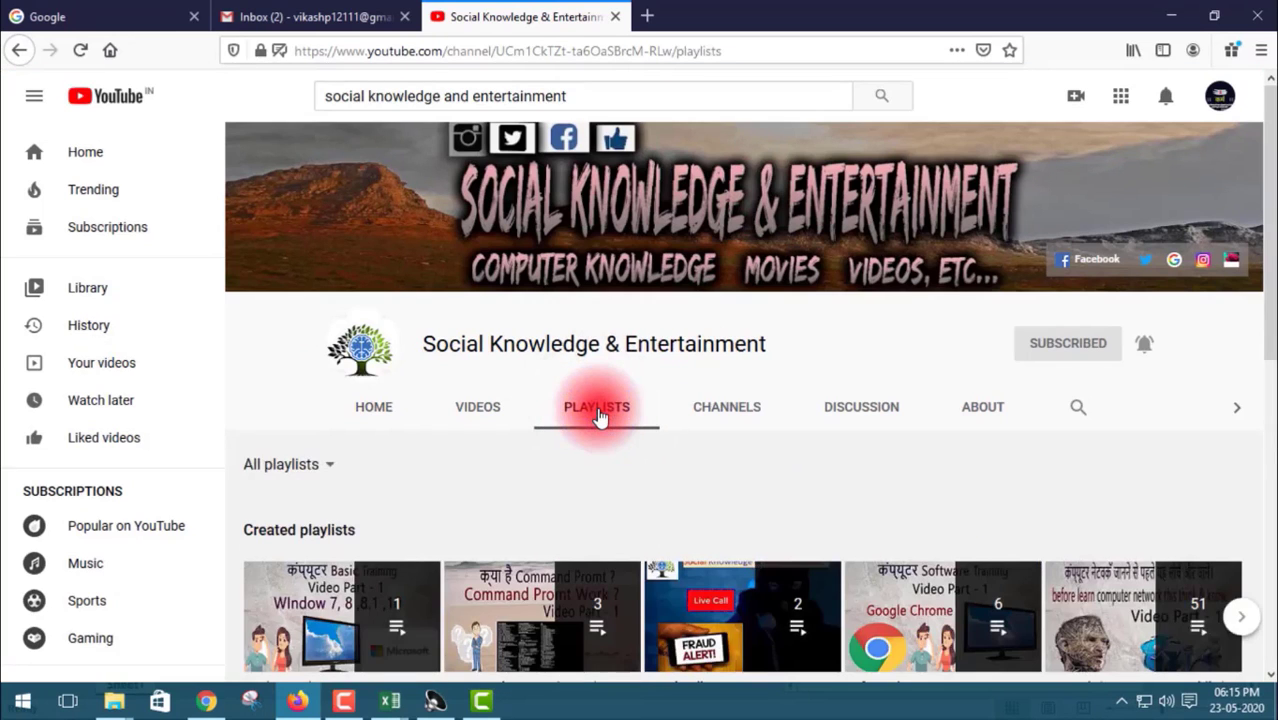
pyautogui.scroll(-4, 470, 352)
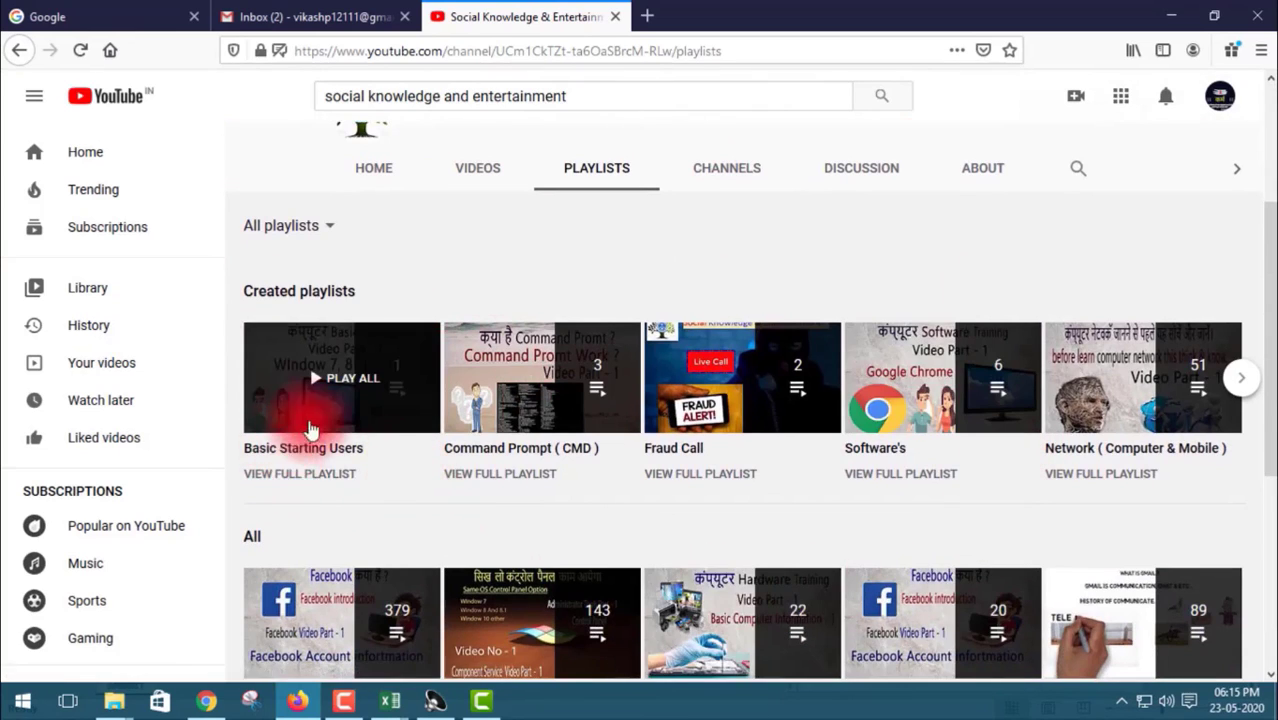
pyautogui.moveTo(341, 378)
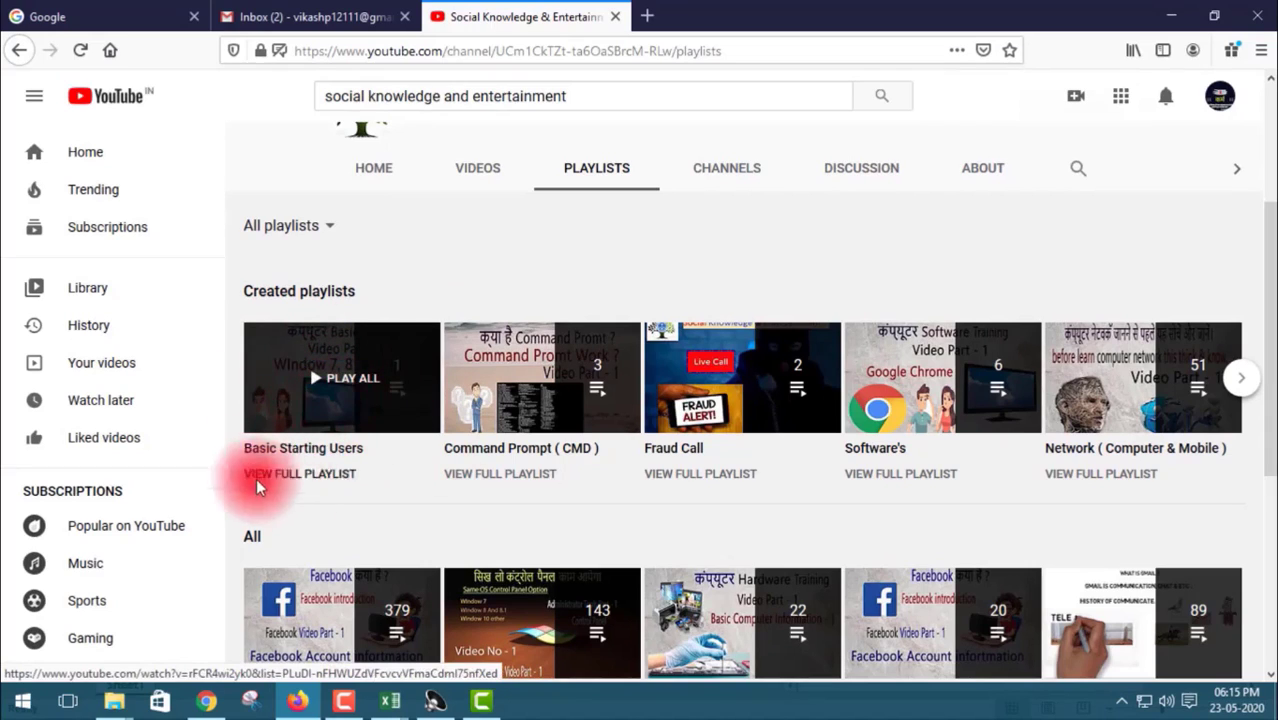
pyautogui.scroll(-1, 333, 398)
pyautogui.scroll(-1, 333, 398)
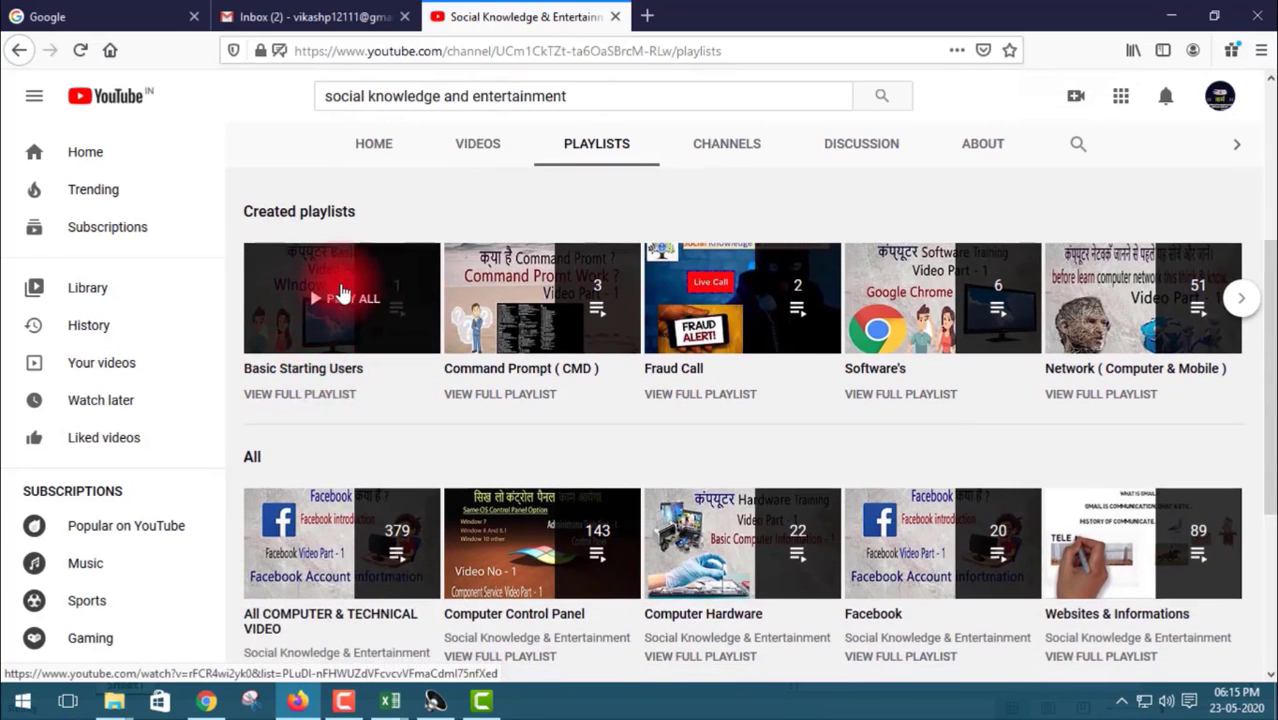
# Play the Basic Starting Users playlist, return to the playlists page and close the miniplayer
pyautogui.click(340, 295)
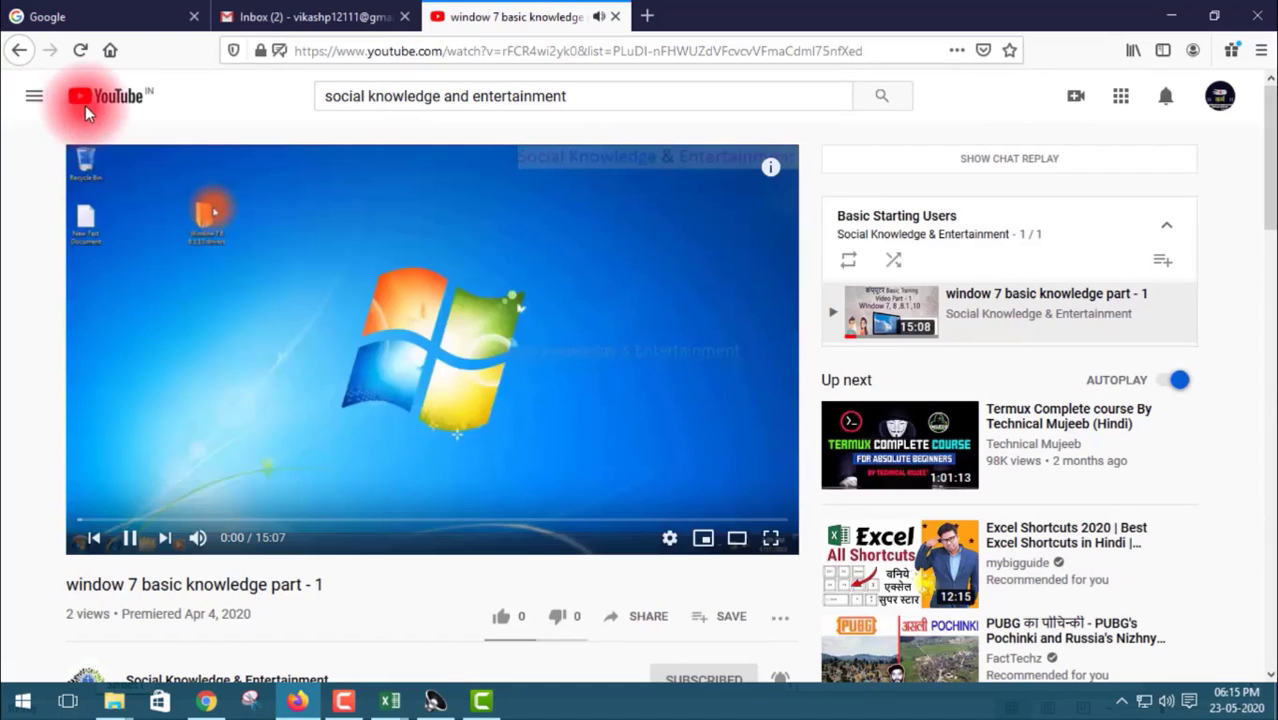
pyautogui.click(17, 51)
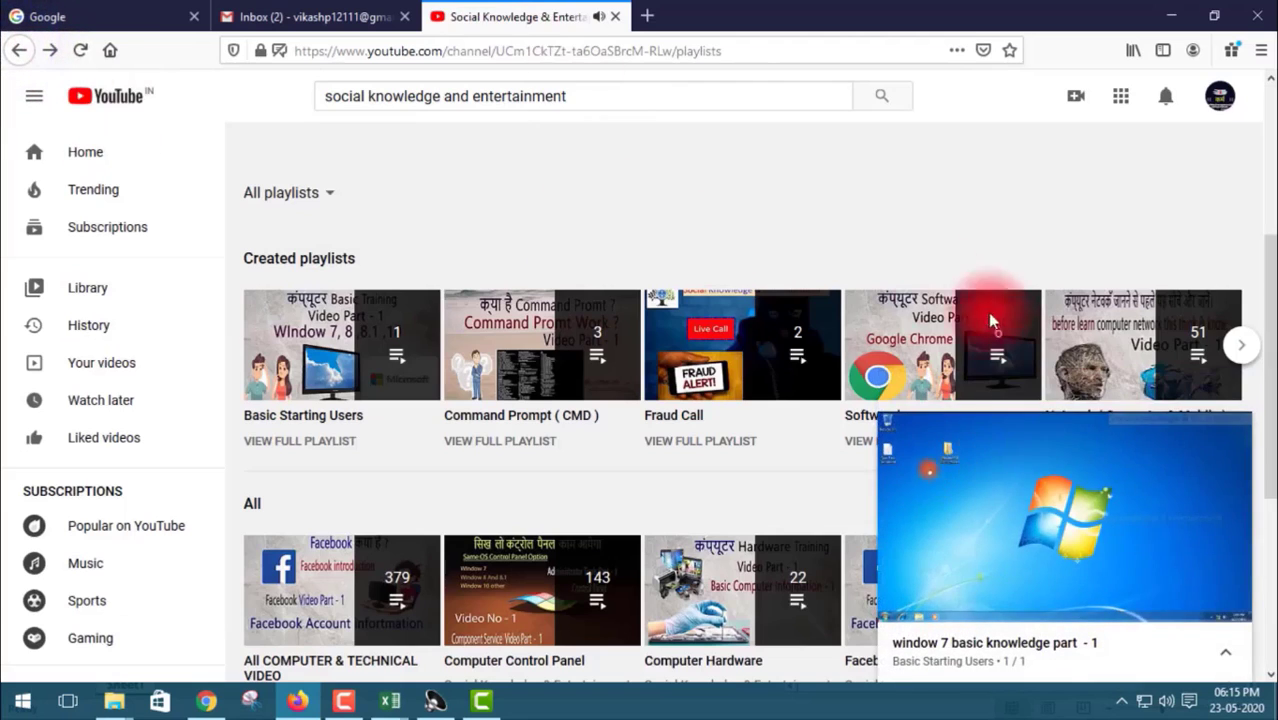
pyautogui.click(1232, 434)
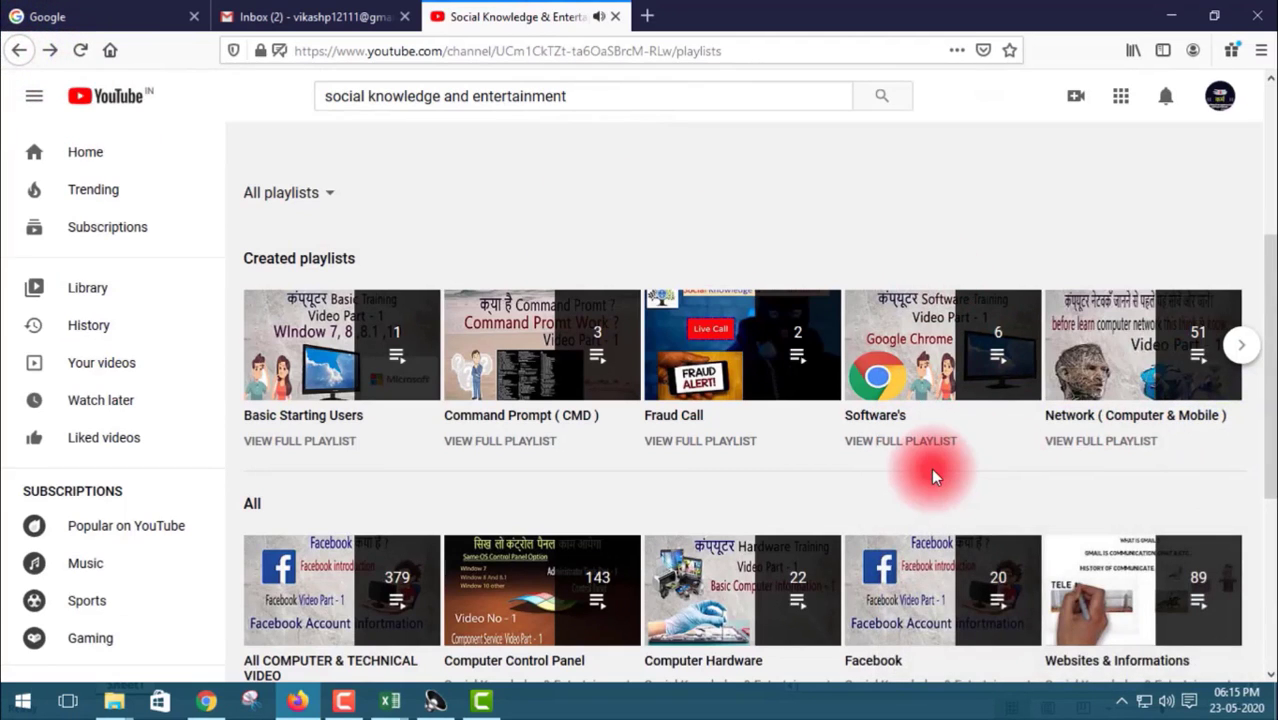
pyautogui.moveTo(341, 345)
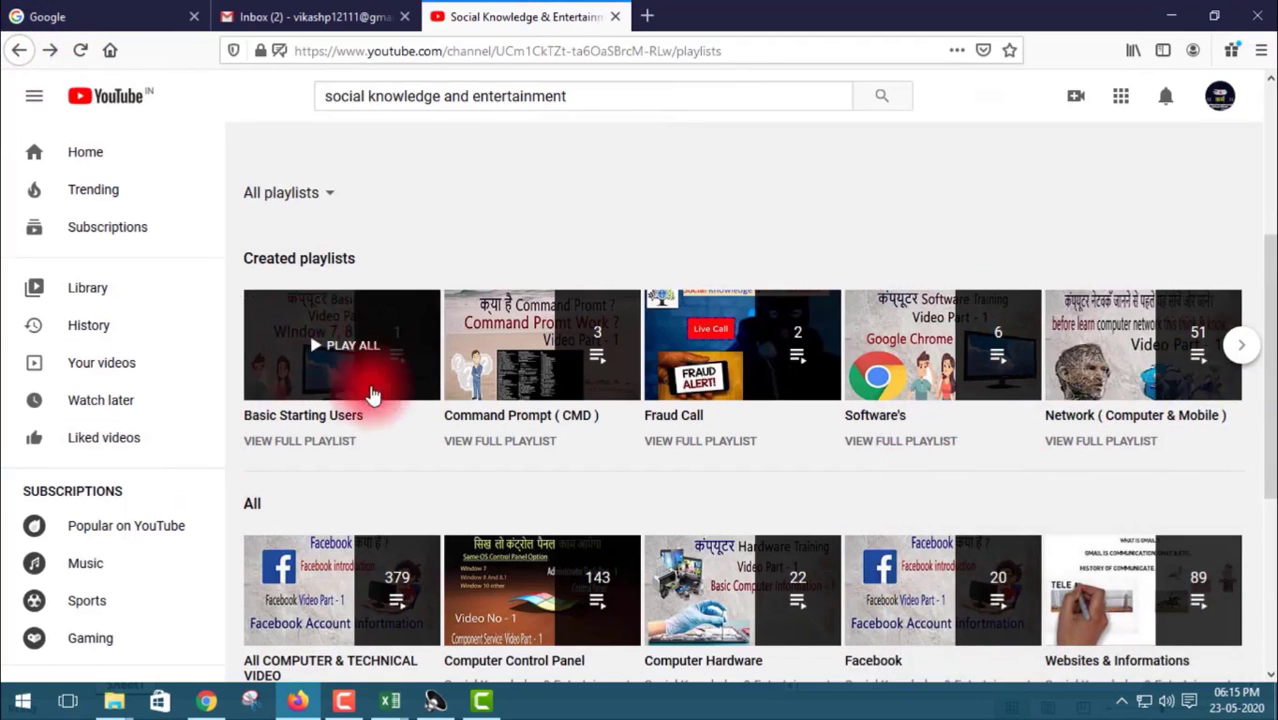
pyautogui.scroll(-3, 752, 466)
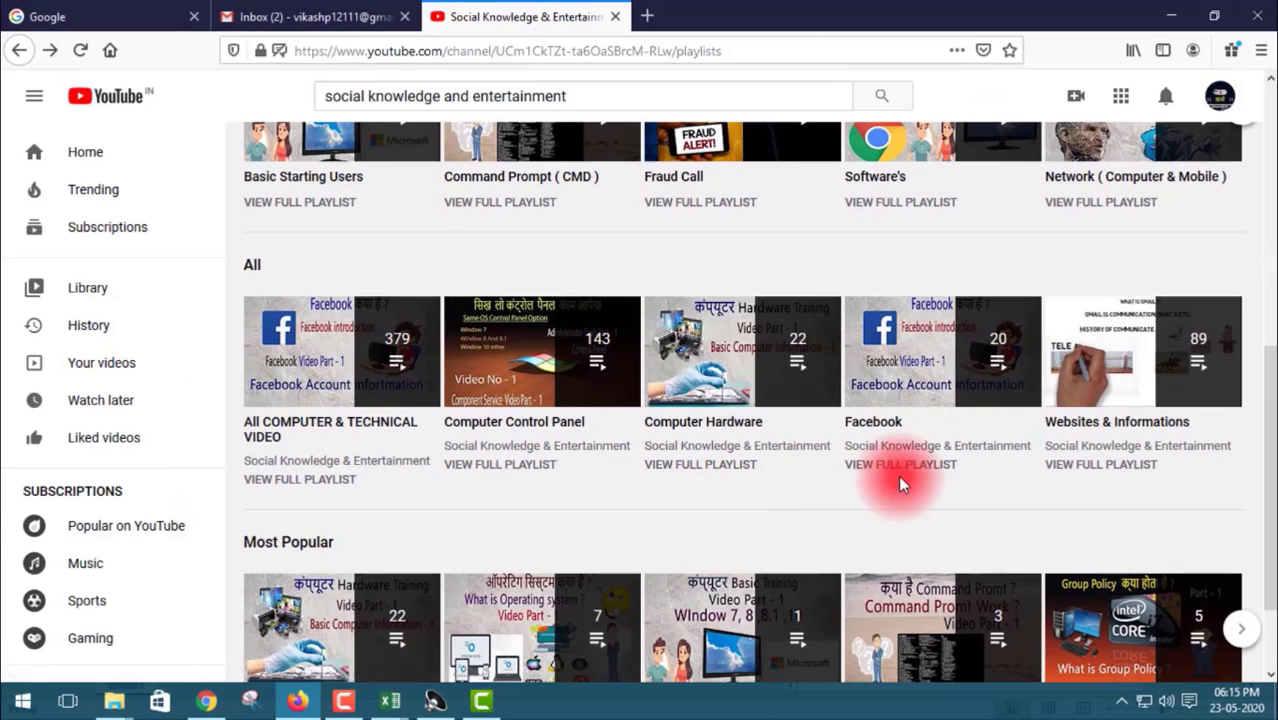
pyautogui.scroll(-2, 856, 500)
pyautogui.scroll(-1, 856, 505)
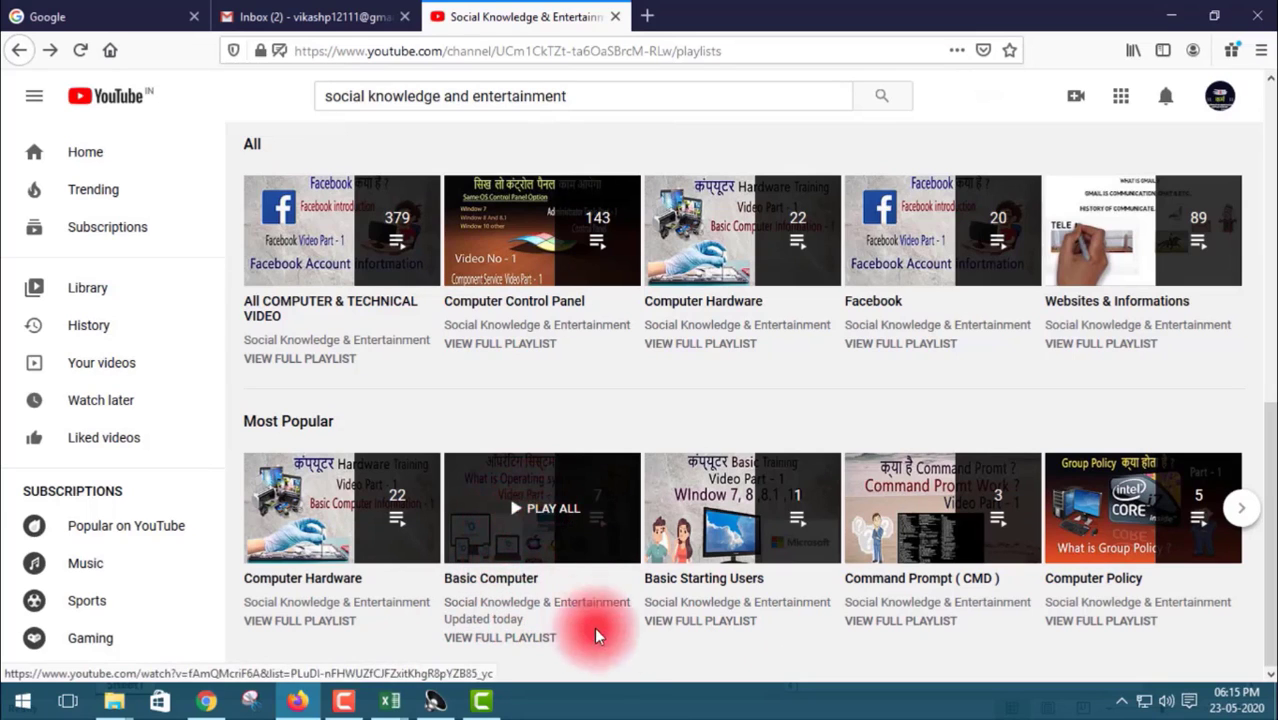
pyautogui.scroll(3, 545, 555)
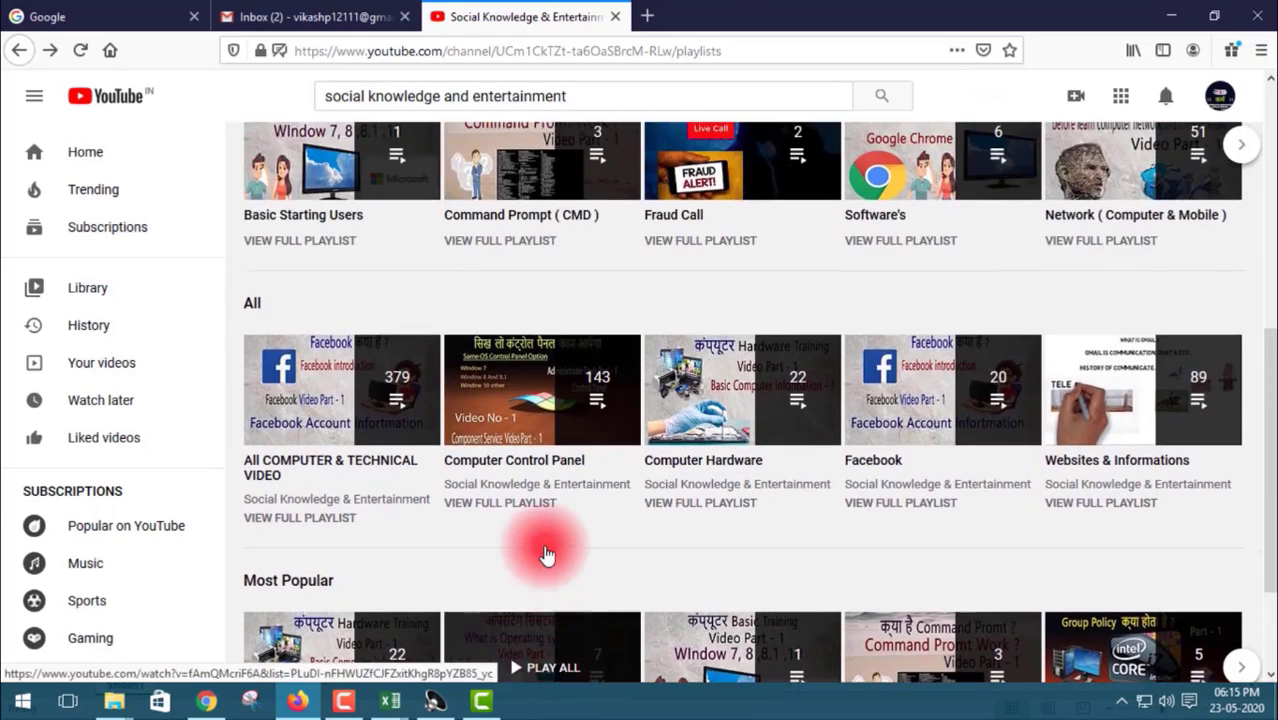
pyautogui.scroll(1, 545, 555)
pyautogui.scroll(2, 545, 555)
pyautogui.scroll(3, 550, 500)
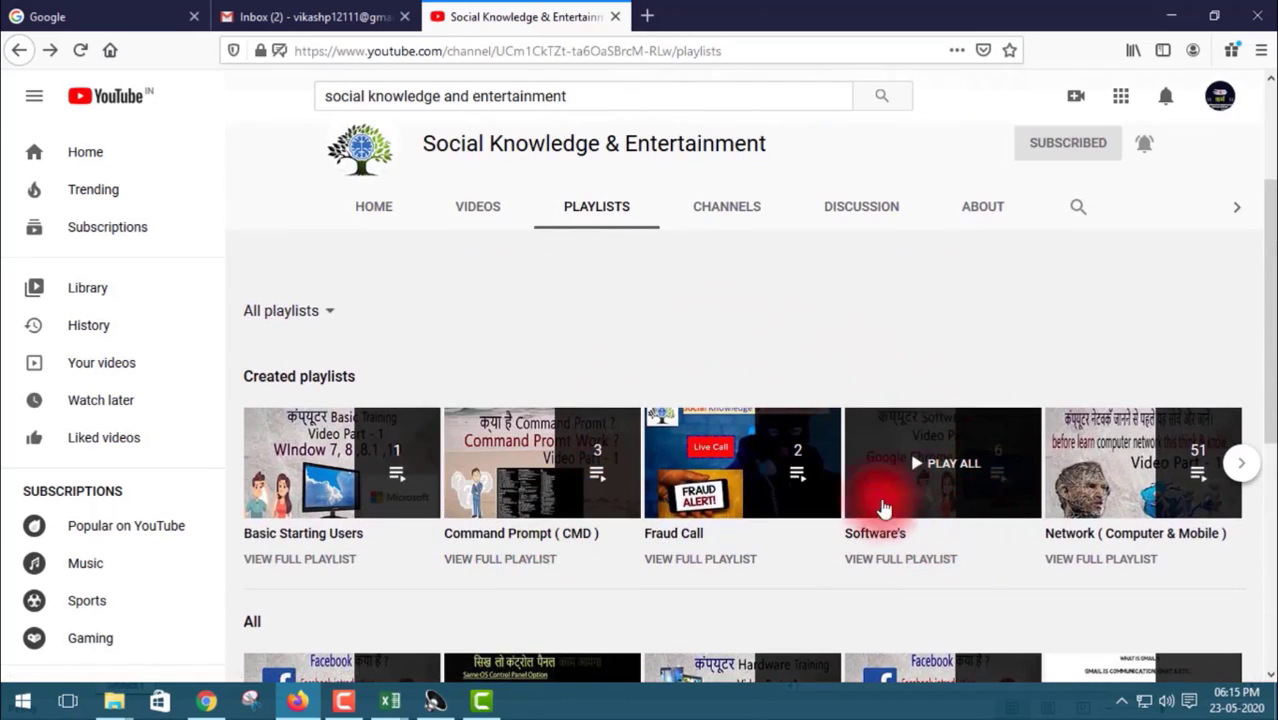
pyautogui.moveTo(942, 463)
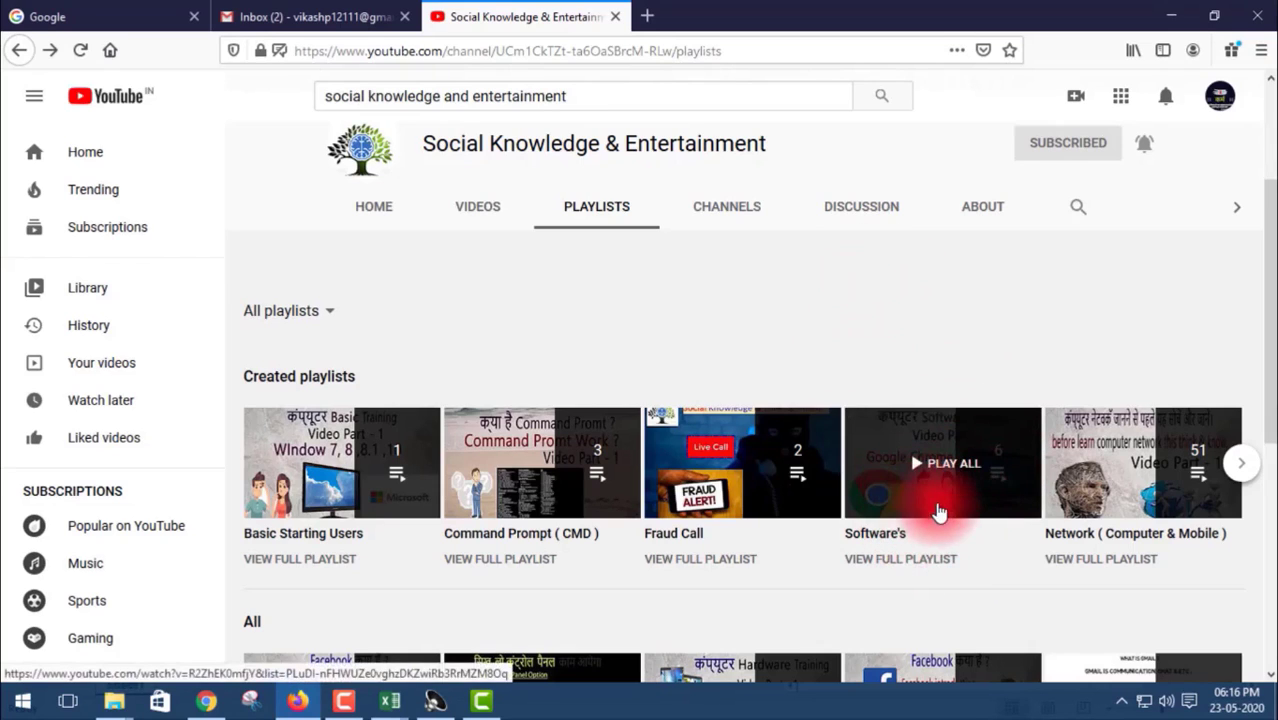
pyautogui.scroll(-1, 940, 505)
pyautogui.scroll(-3, 940, 455)
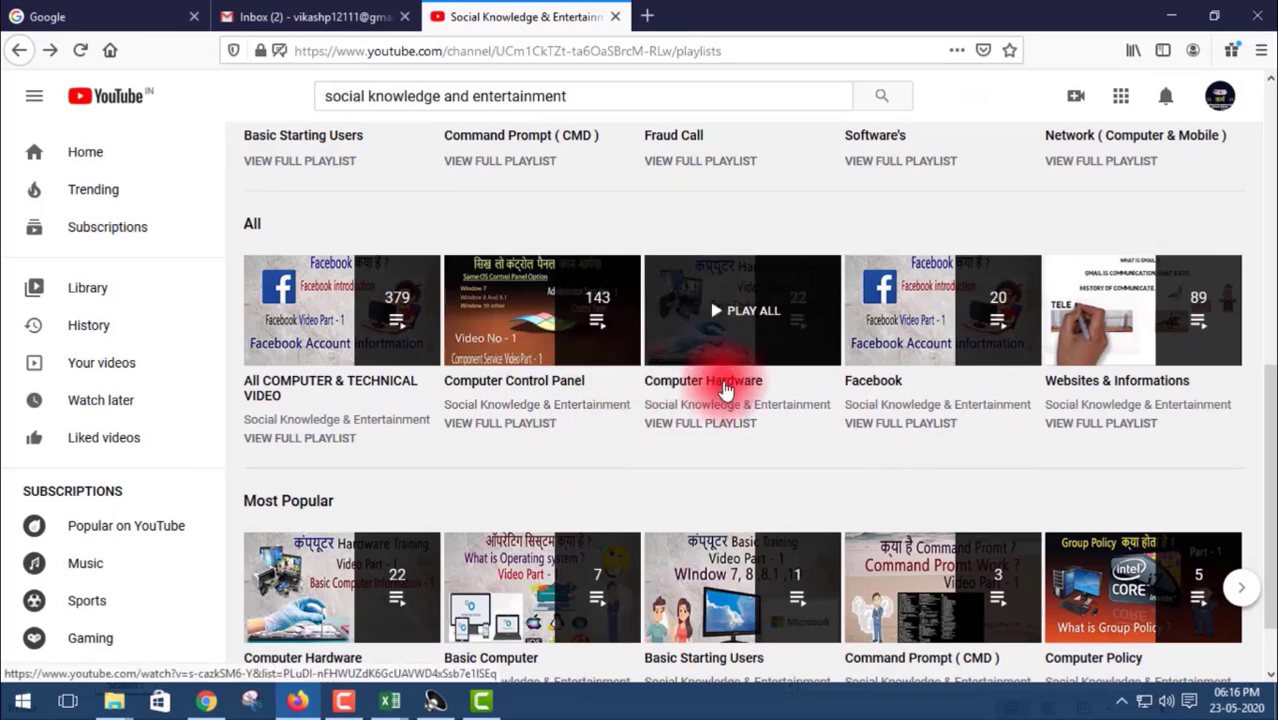
pyautogui.scroll(-1, 771, 439)
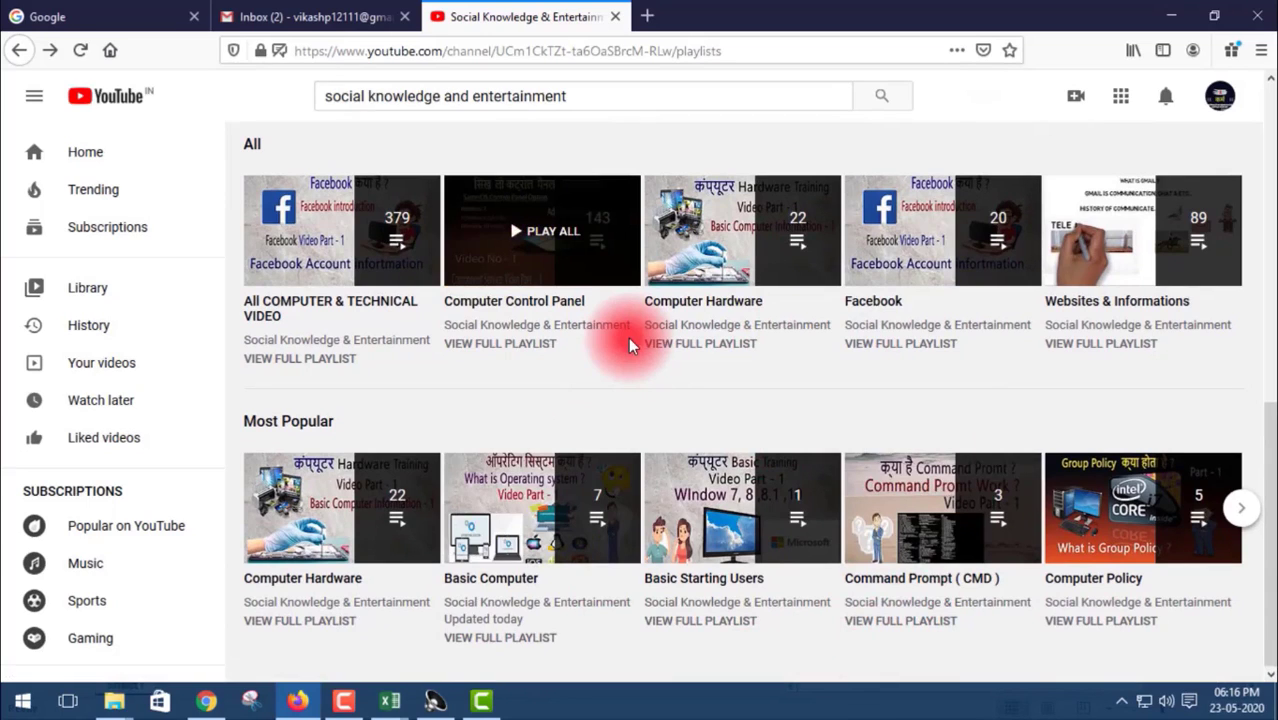
# Open the Websites & Informations playlist, then return to the playlists page and dismiss the miniplayer
pyautogui.click(1145, 255)
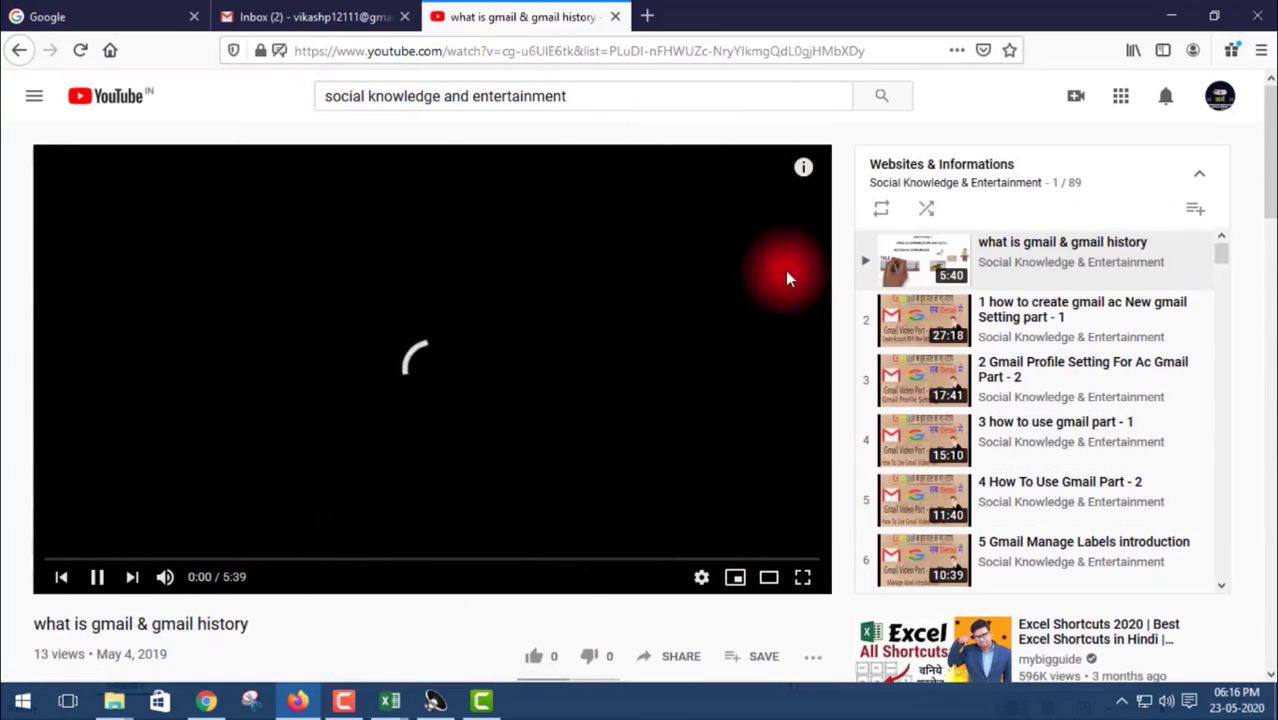
pyautogui.scroll(-1, 960, 330)
pyautogui.scroll(-3, 968, 337)
pyautogui.scroll(-4, 966, 340)
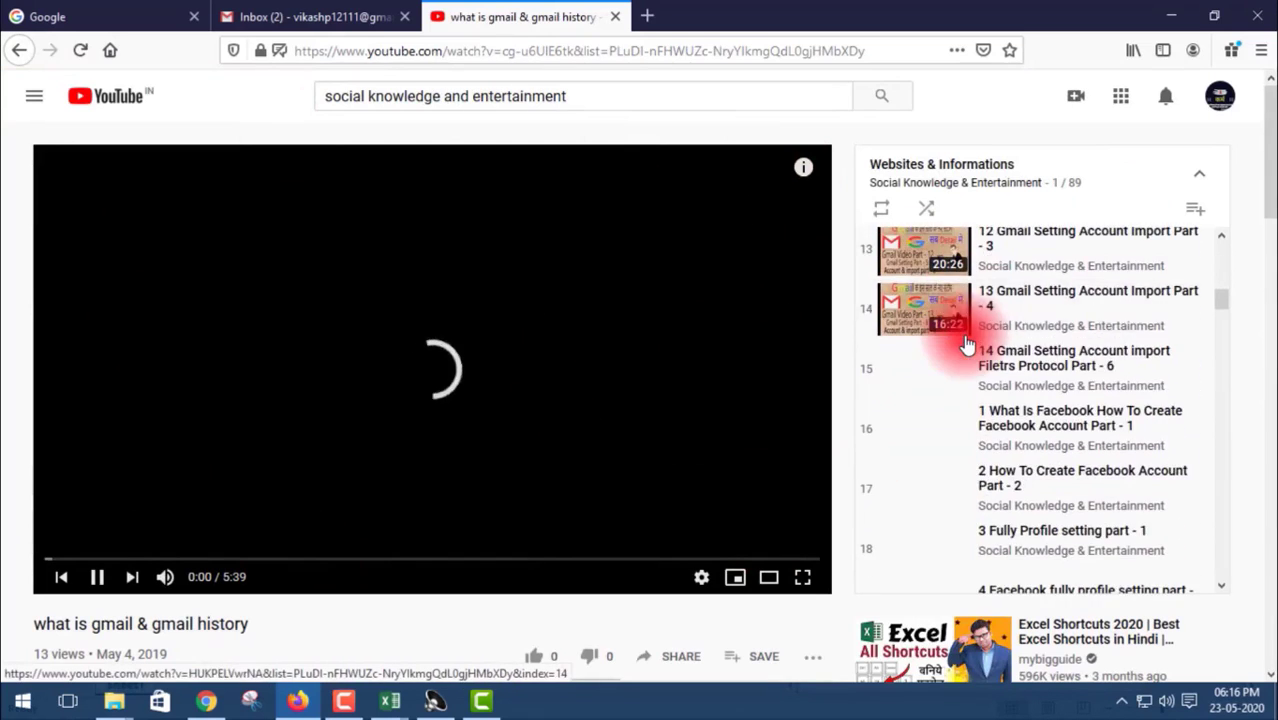
pyautogui.scroll(-2, 966, 344)
pyautogui.scroll(-3, 966, 340)
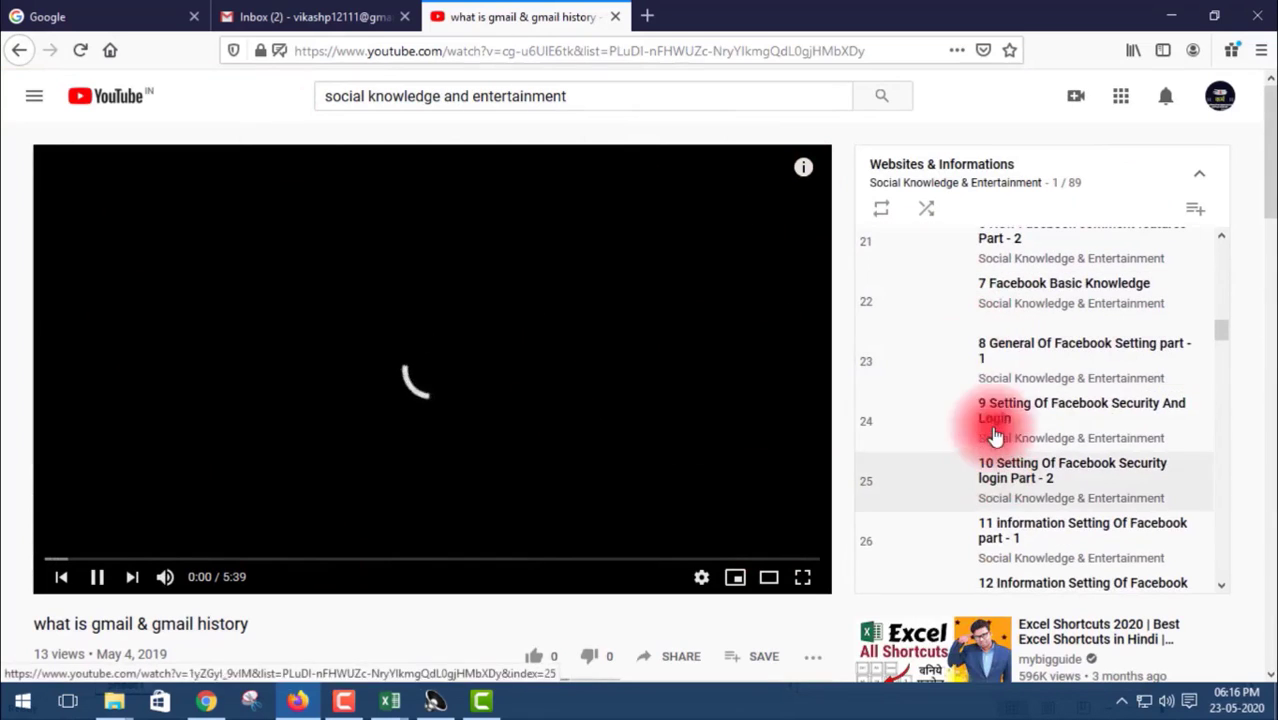
pyautogui.scroll(-3, 990, 375)
pyautogui.scroll(-3, 988, 372)
pyautogui.scroll(-3, 988, 372)
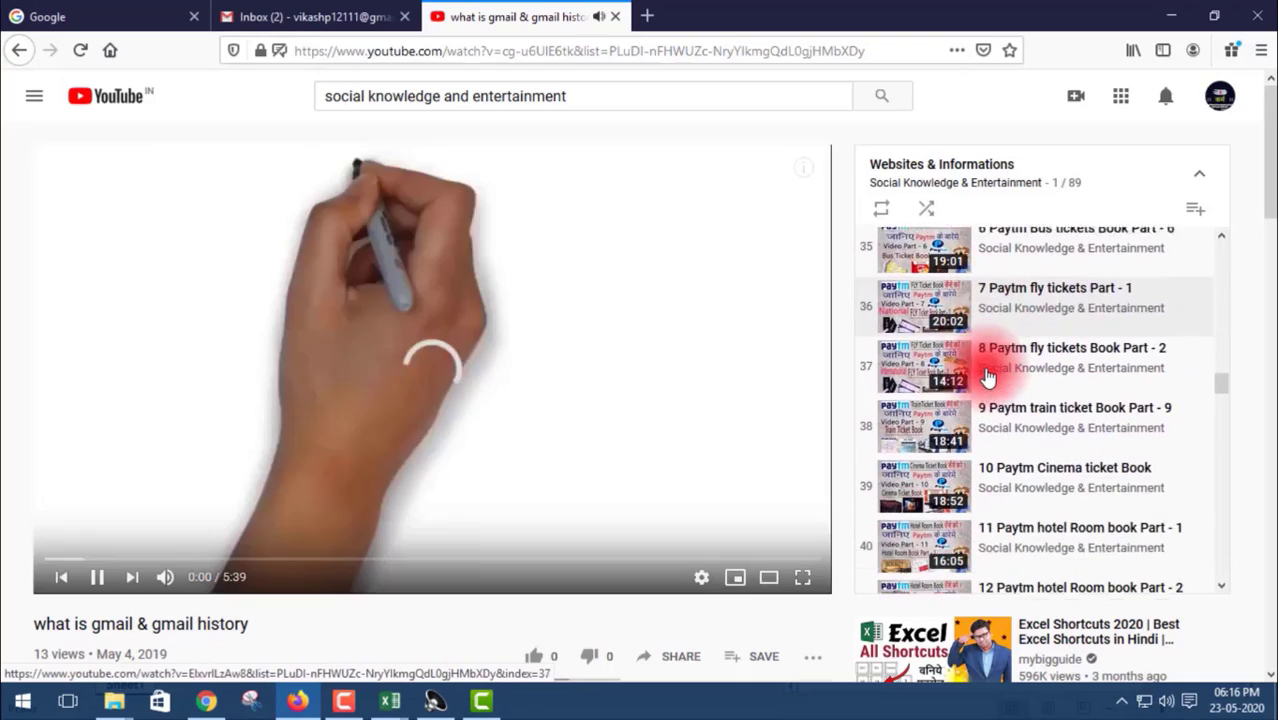
pyautogui.click(26, 55)
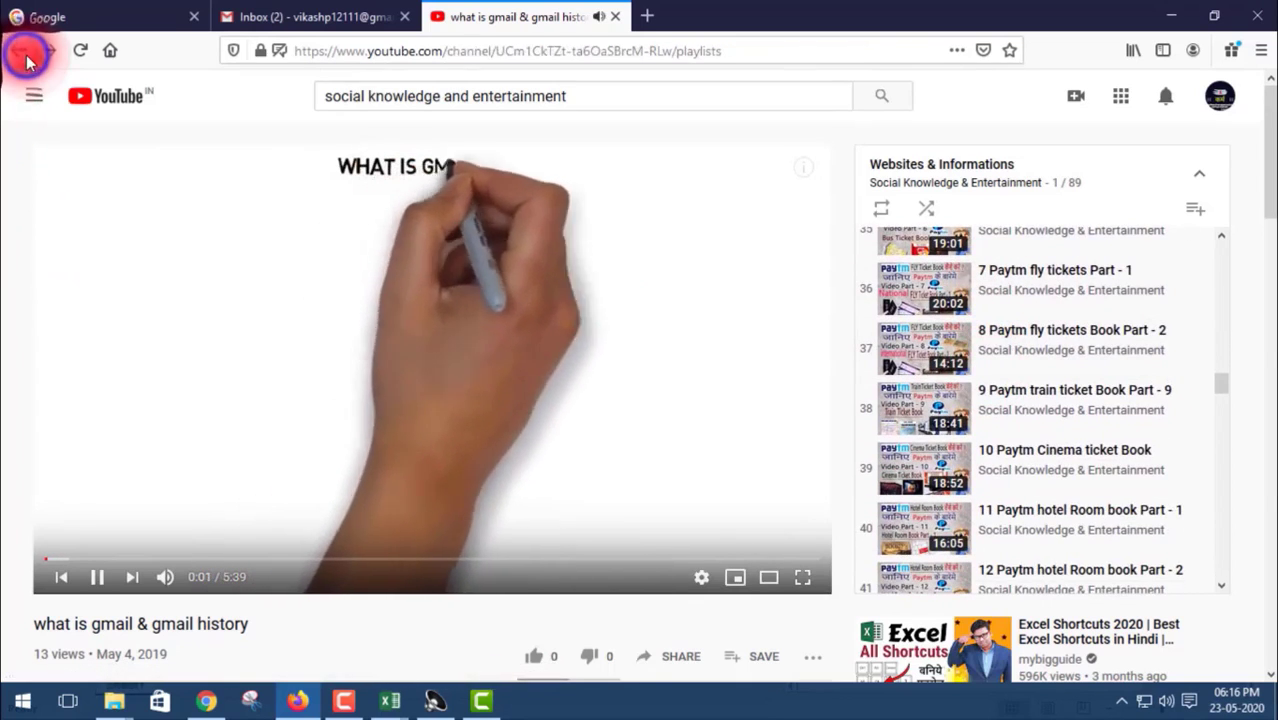
pyautogui.moveTo(1064, 515)
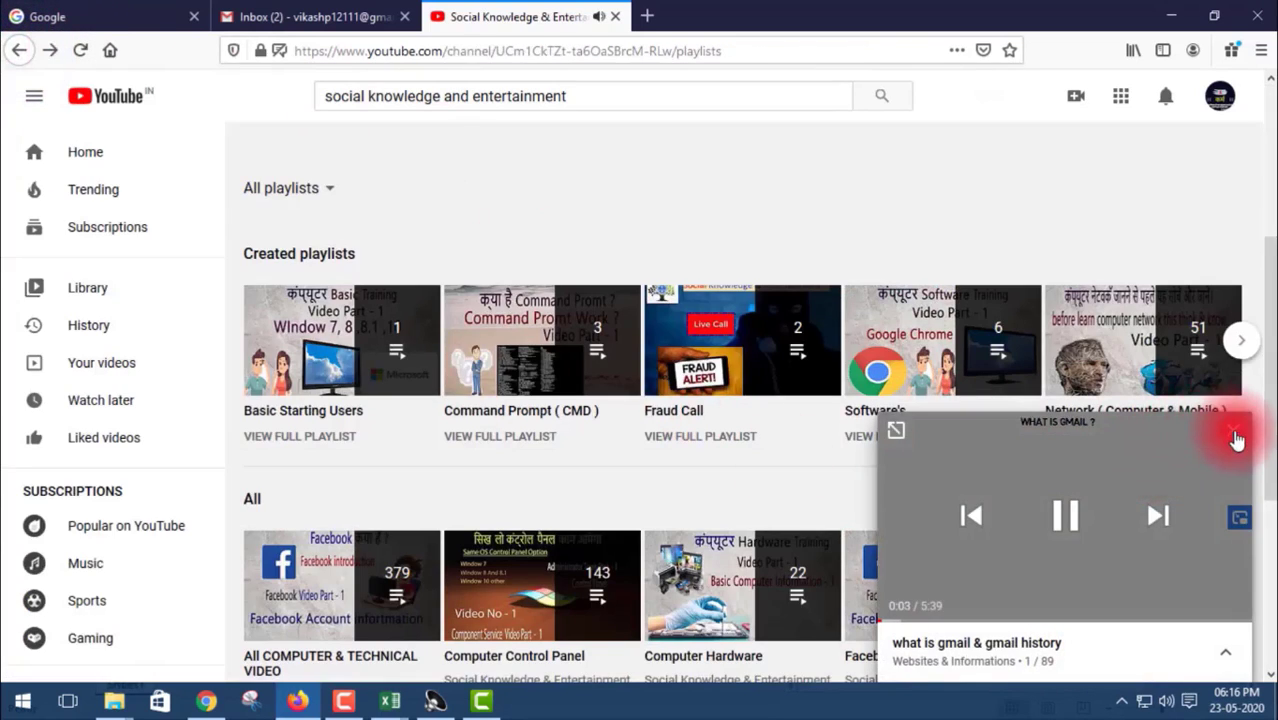
pyautogui.click(1236, 436)
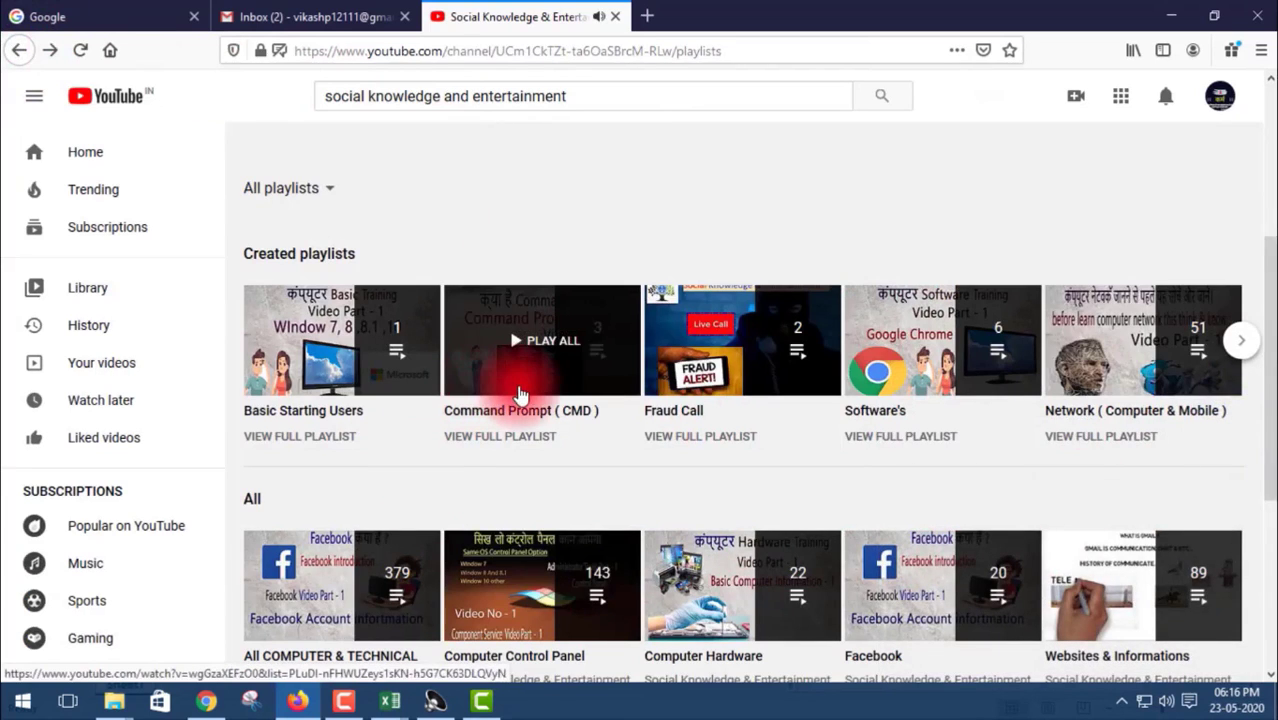
# Open and pause the 143-video Computer Control Panel playlist, then return and dismiss the miniplayer
pyautogui.scroll(-3, 519, 393)
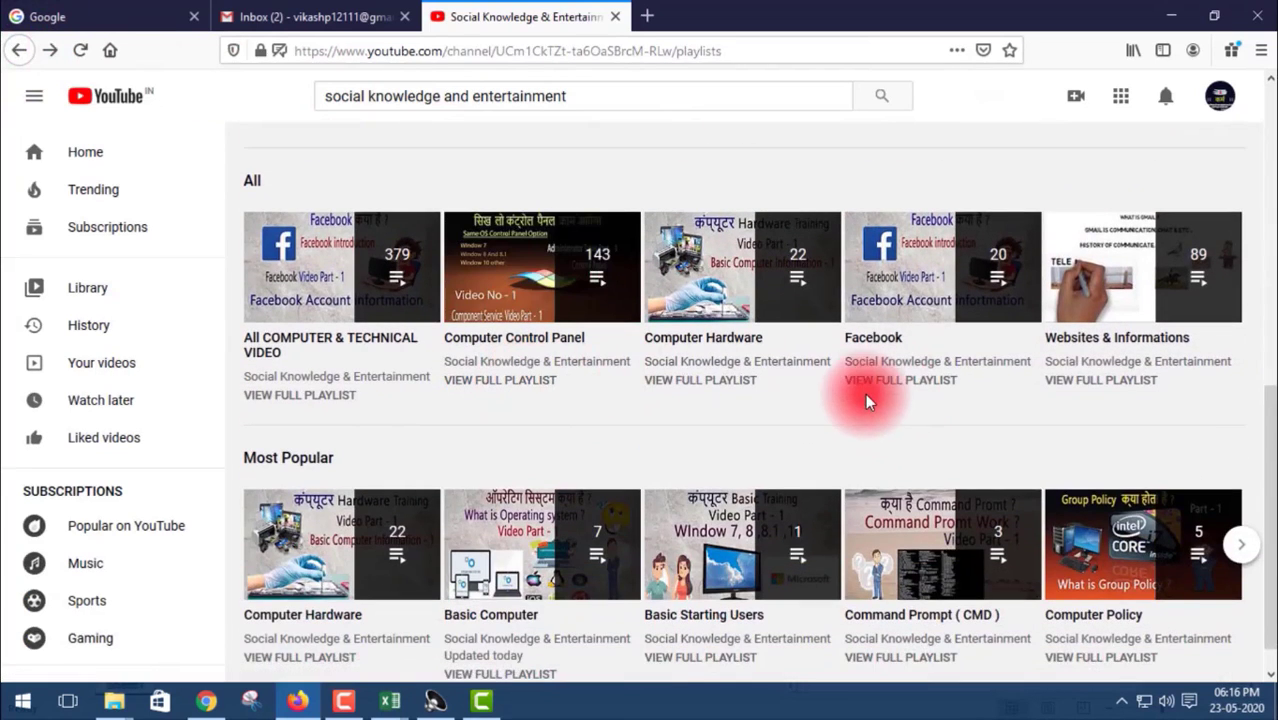
pyautogui.scroll(-1, 850, 397)
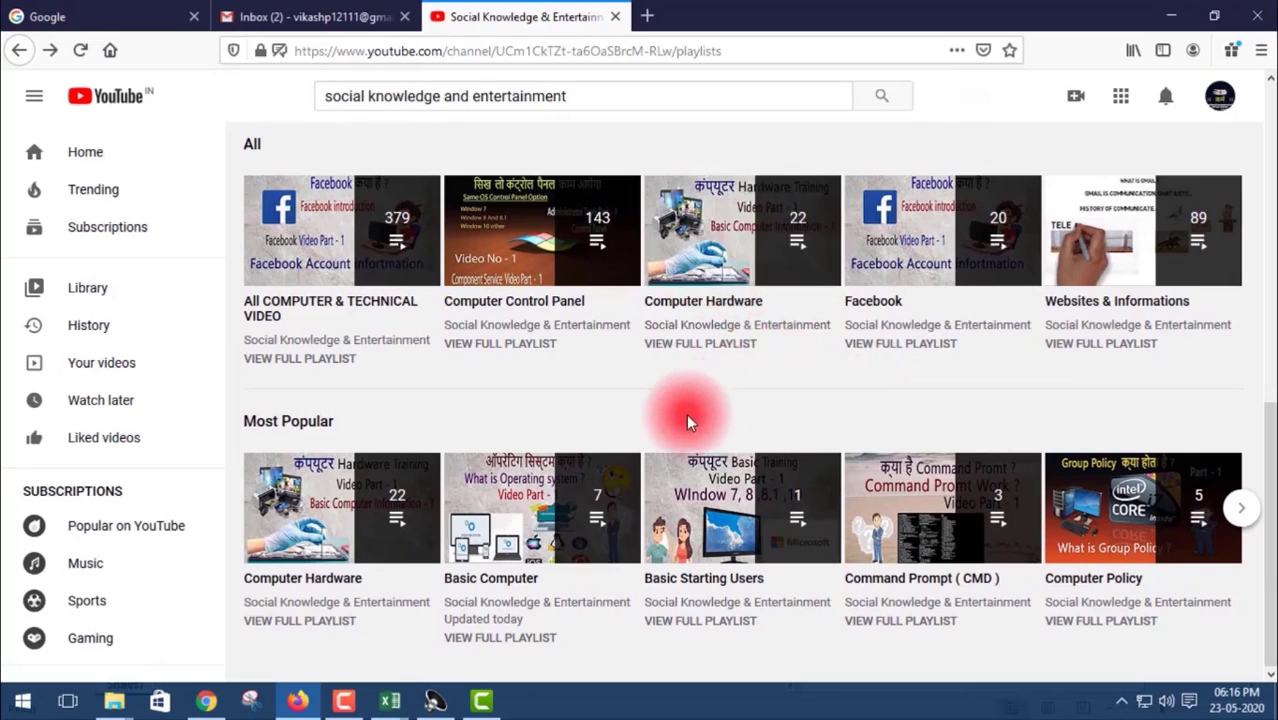
pyautogui.scroll(1, 504, 363)
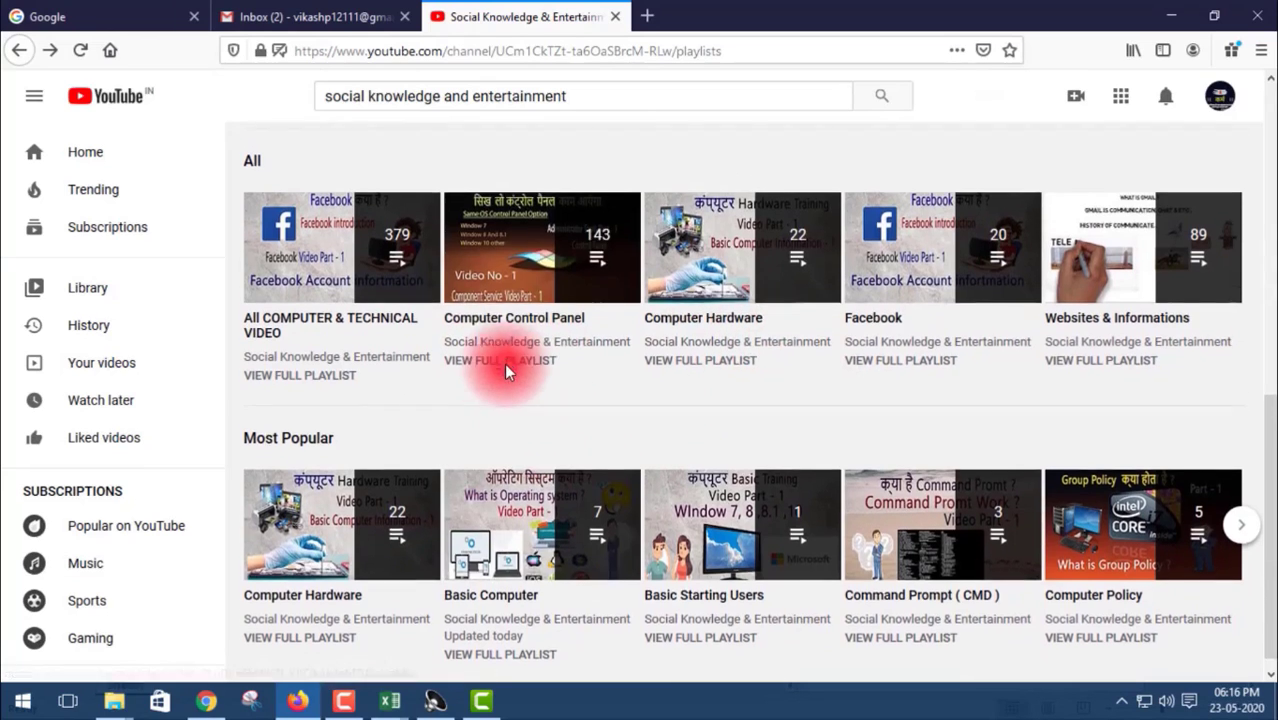
pyautogui.scroll(1, 504, 363)
pyautogui.click(538, 385)
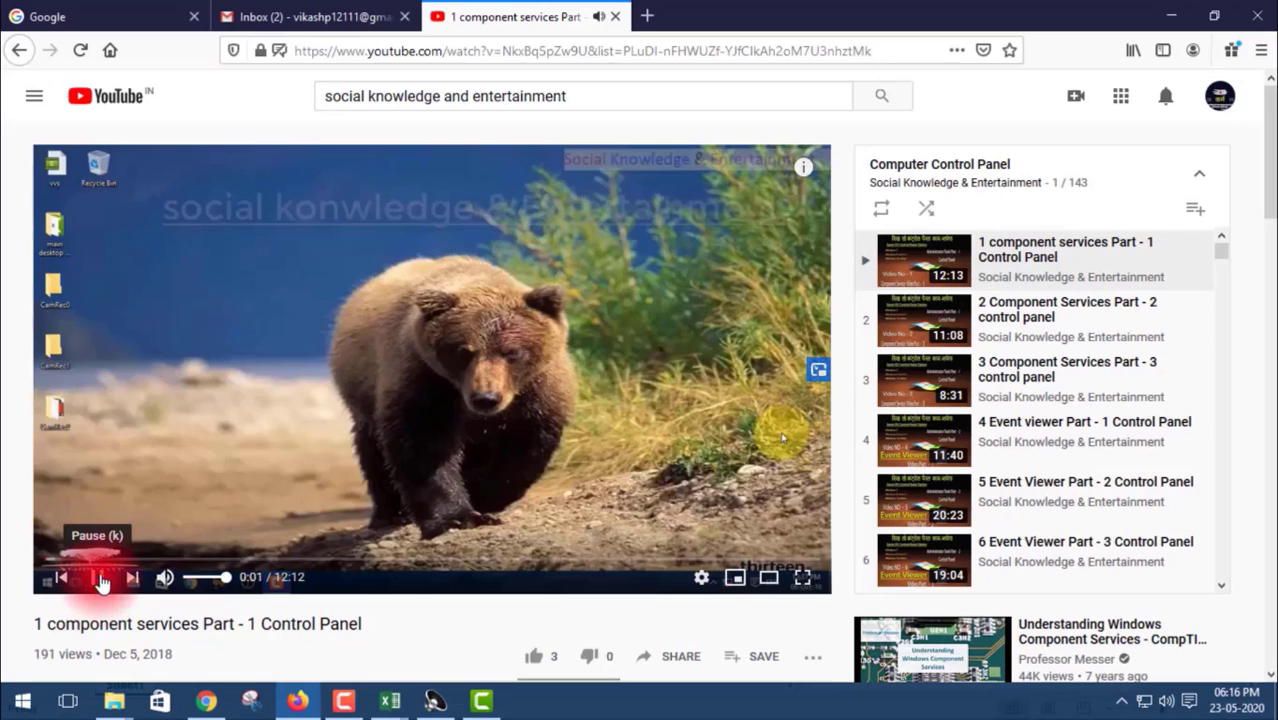
pyautogui.click(100, 580)
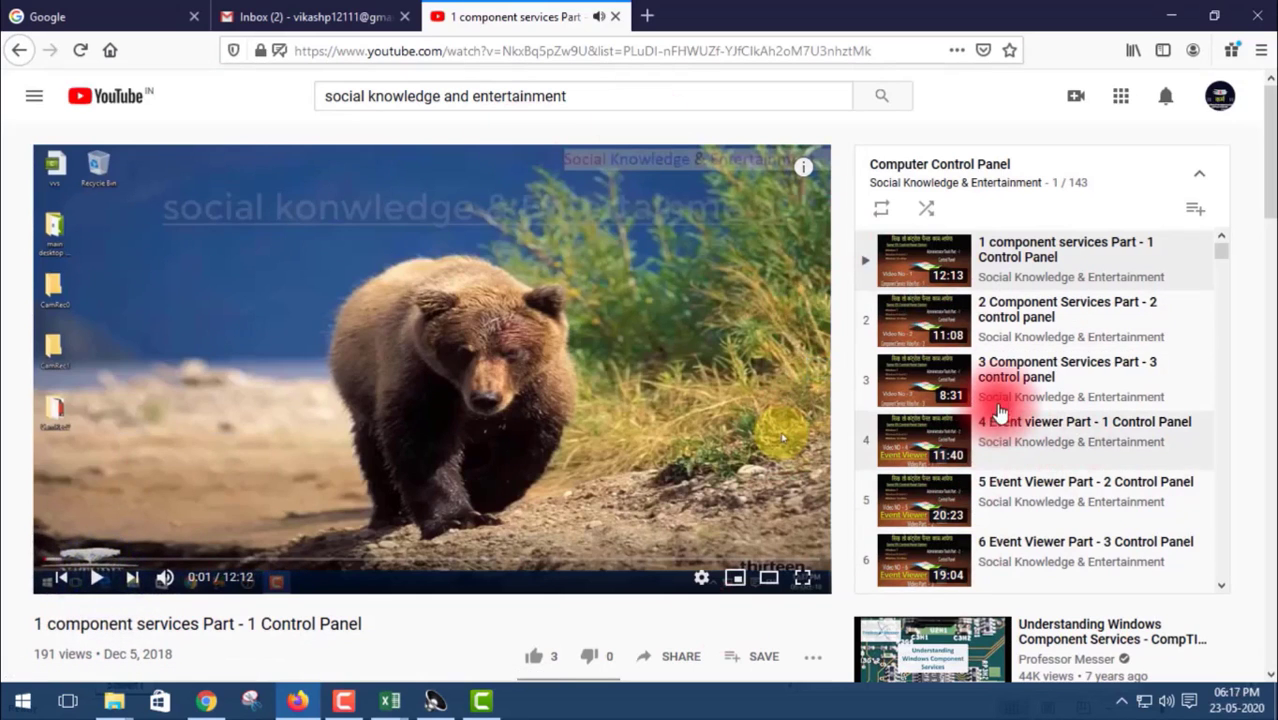
pyautogui.scroll(-3, 1000, 400)
pyautogui.scroll(-3, 1000, 366)
pyautogui.scroll(-4, 1000, 360)
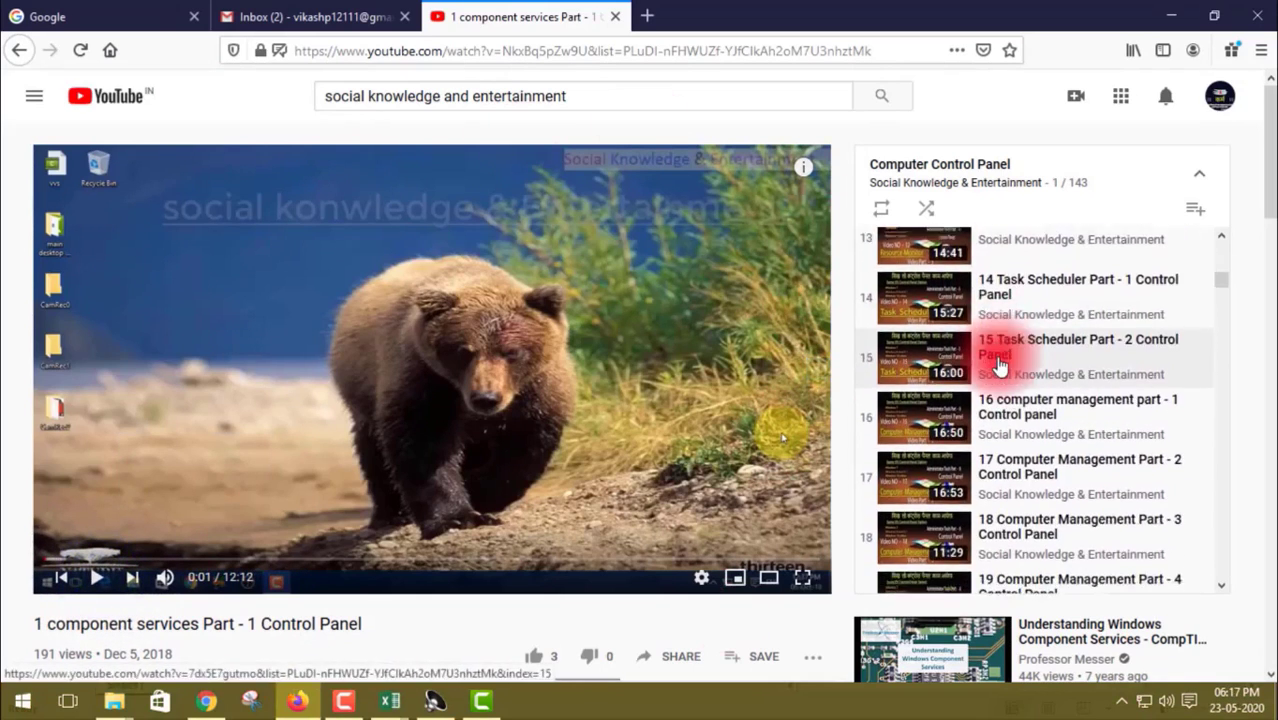
pyautogui.scroll(-5, 1000, 360)
pyautogui.scroll(-3, 1000, 360)
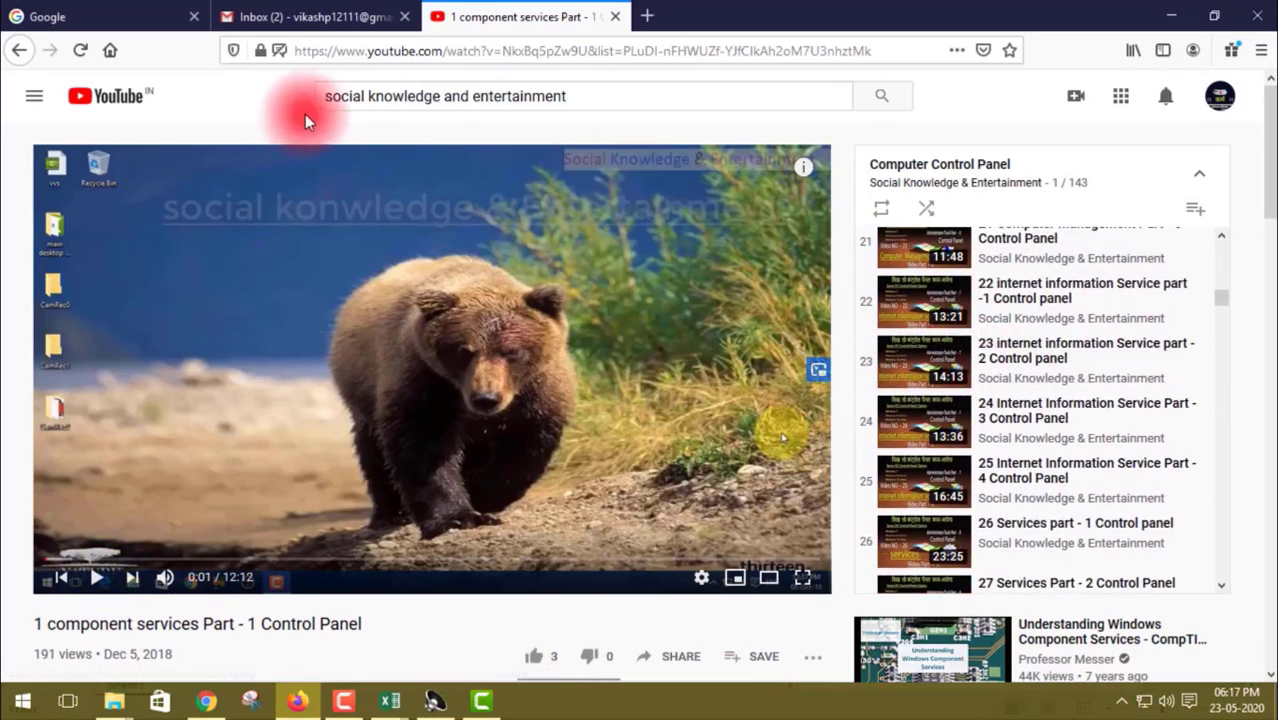
pyautogui.click(16, 52)
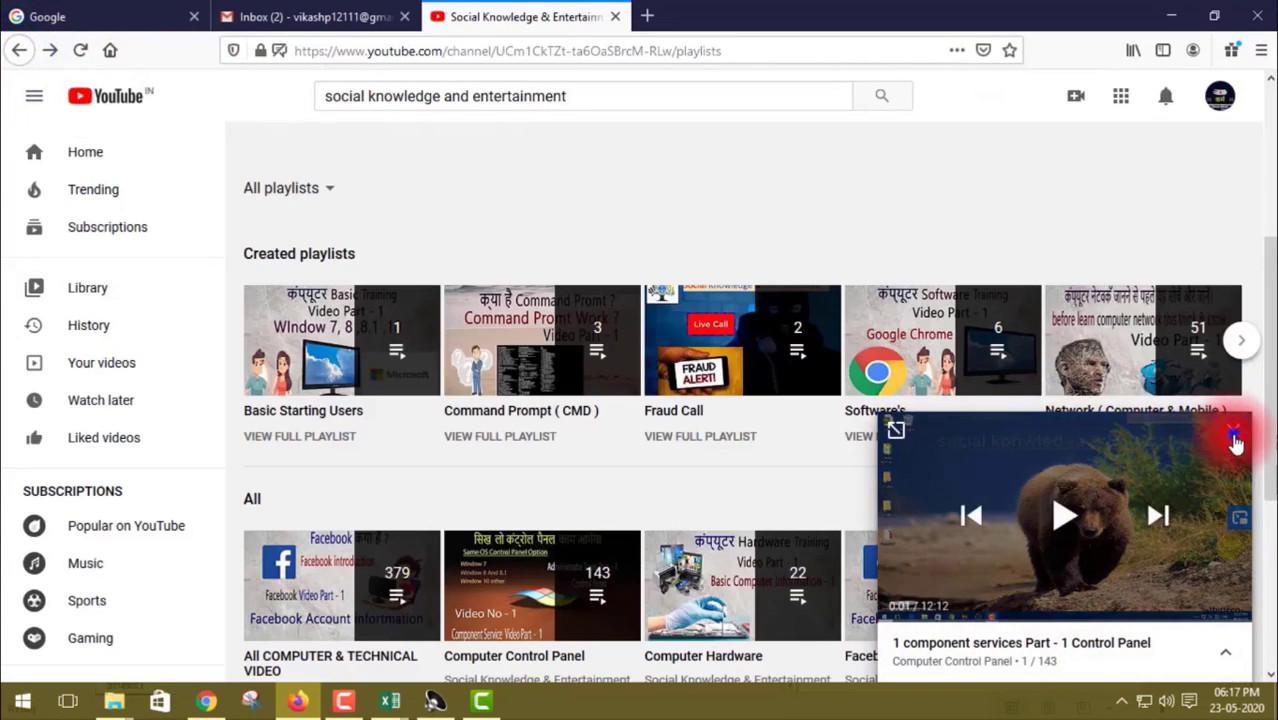
pyautogui.click(1235, 440)
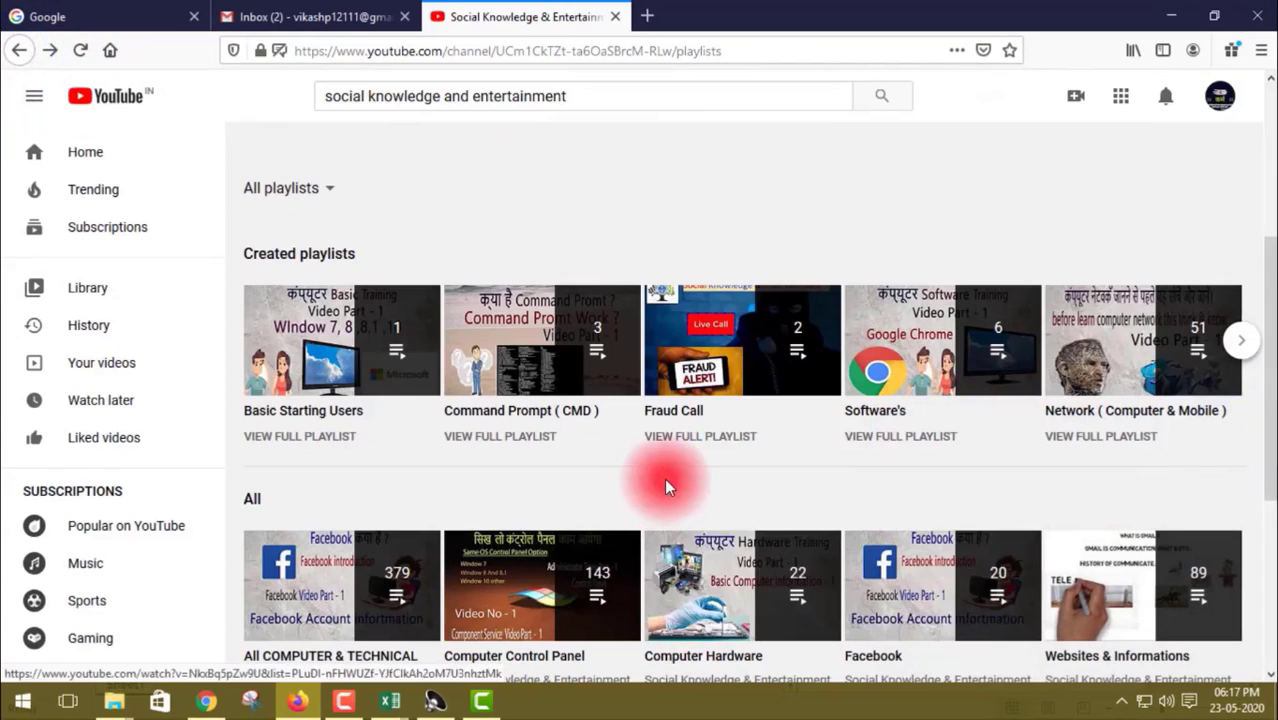
pyautogui.scroll(-3, 664, 487)
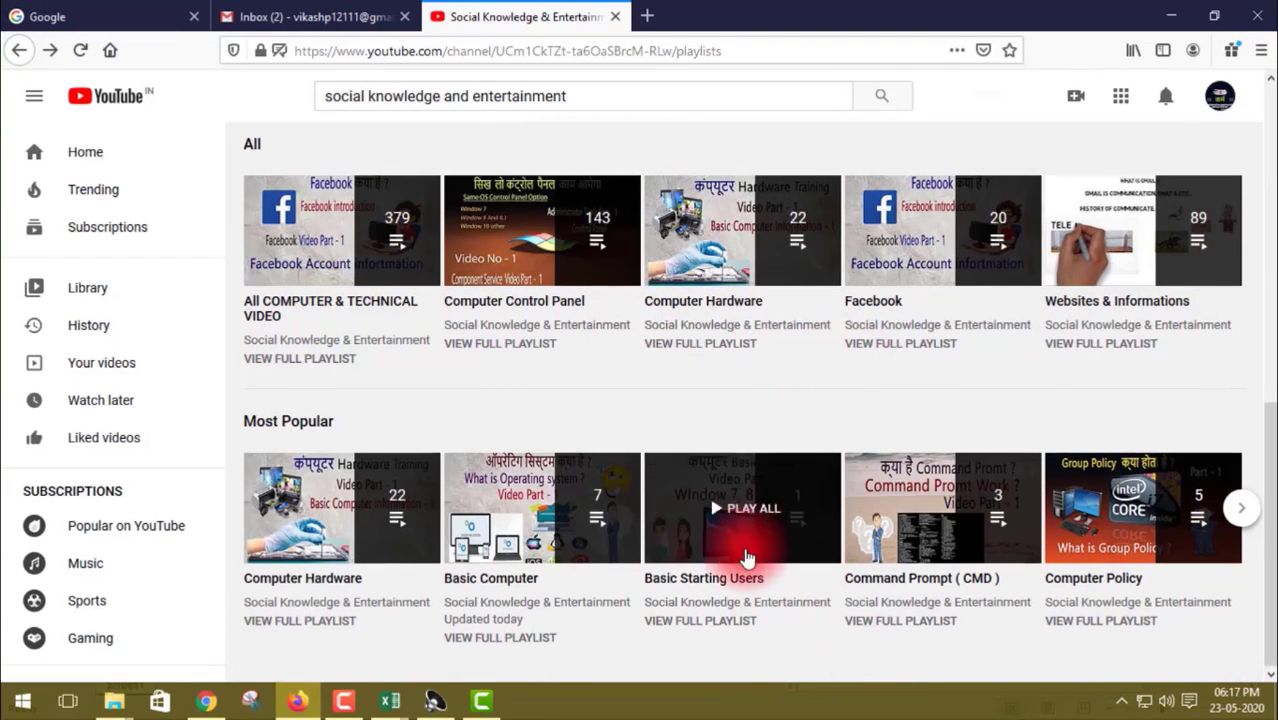
pyautogui.scroll(2, 710, 568)
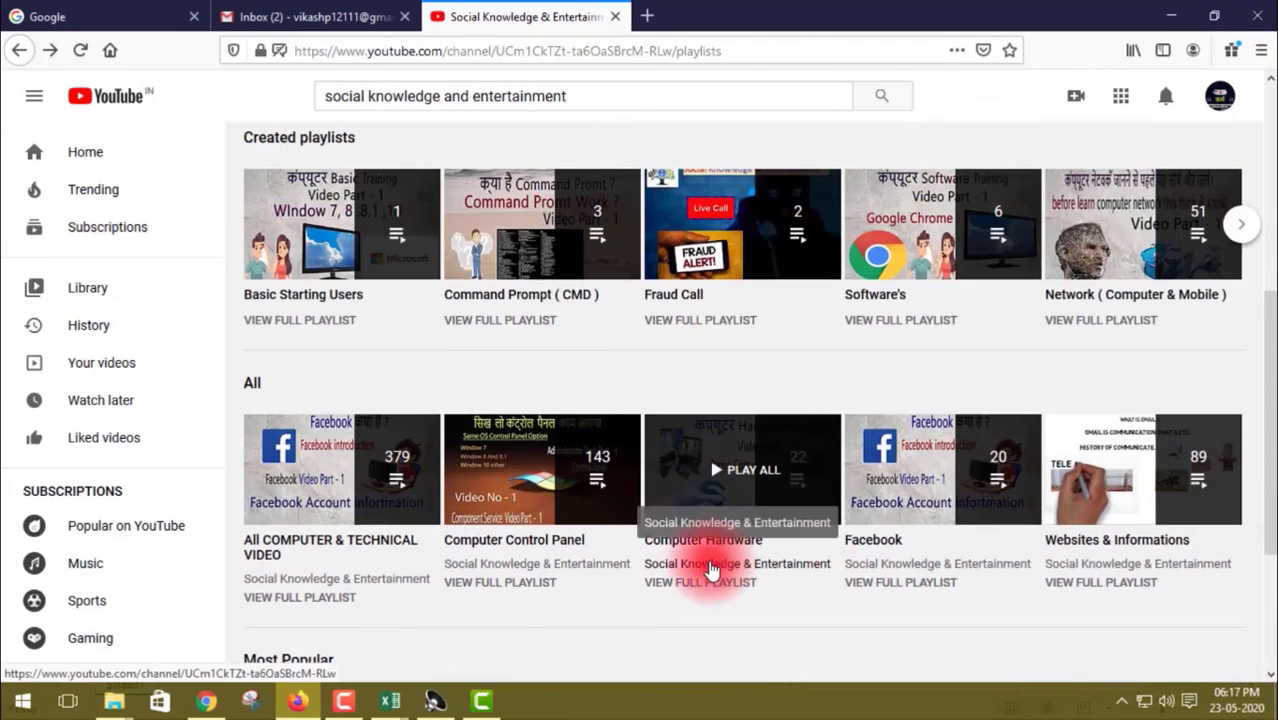
pyautogui.click(1113, 249)
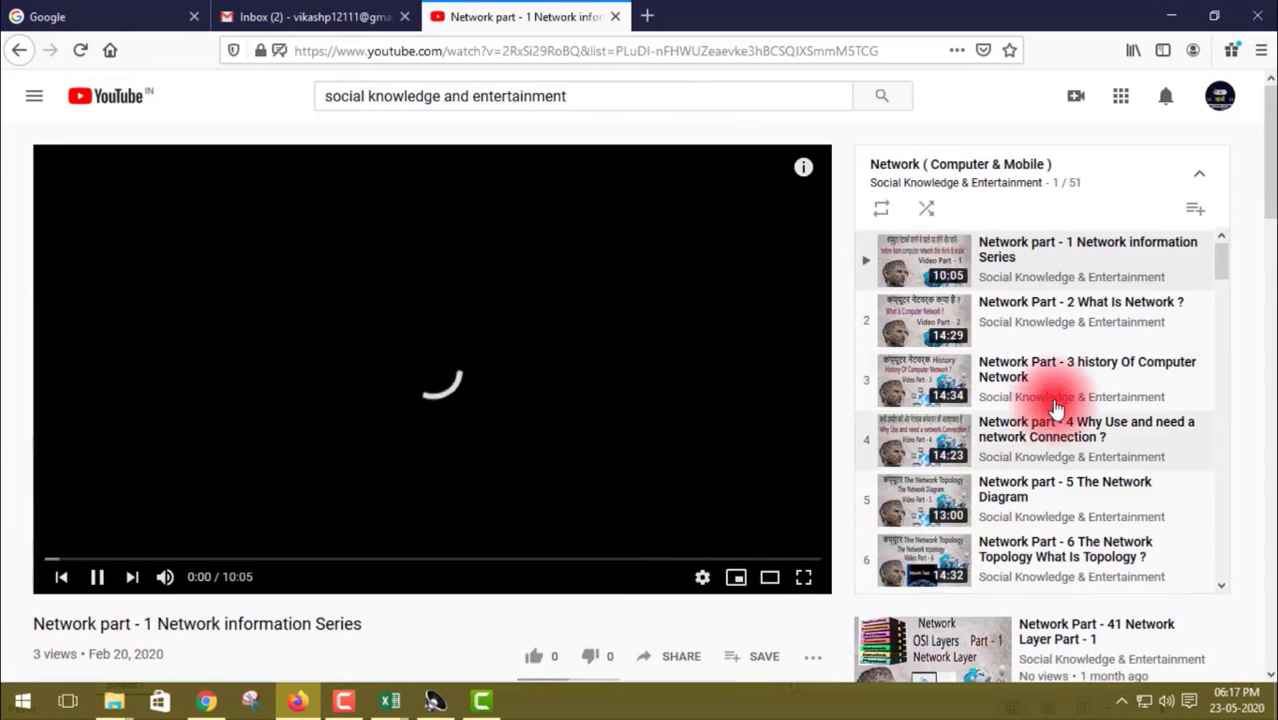
pyautogui.scroll(-3, 1050, 410)
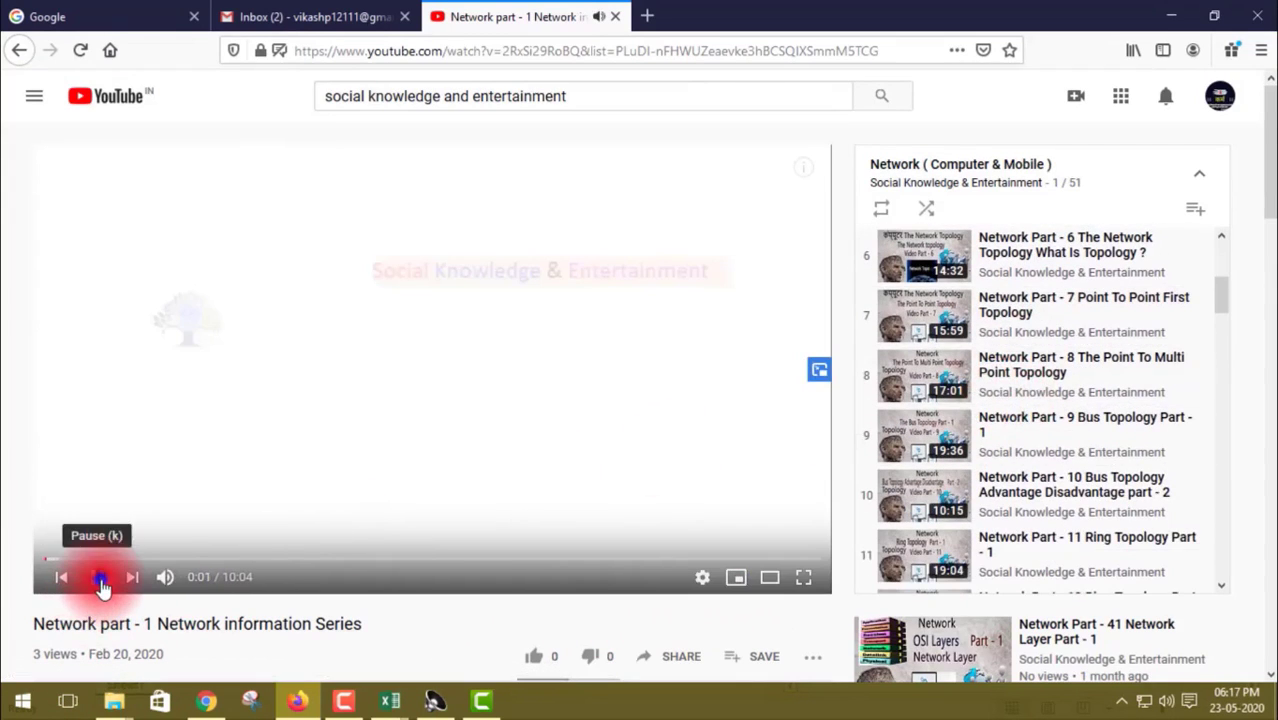
pyautogui.click(96, 577)
pyautogui.scroll(-4, 1098, 378)
pyautogui.scroll(-1, 1098, 378)
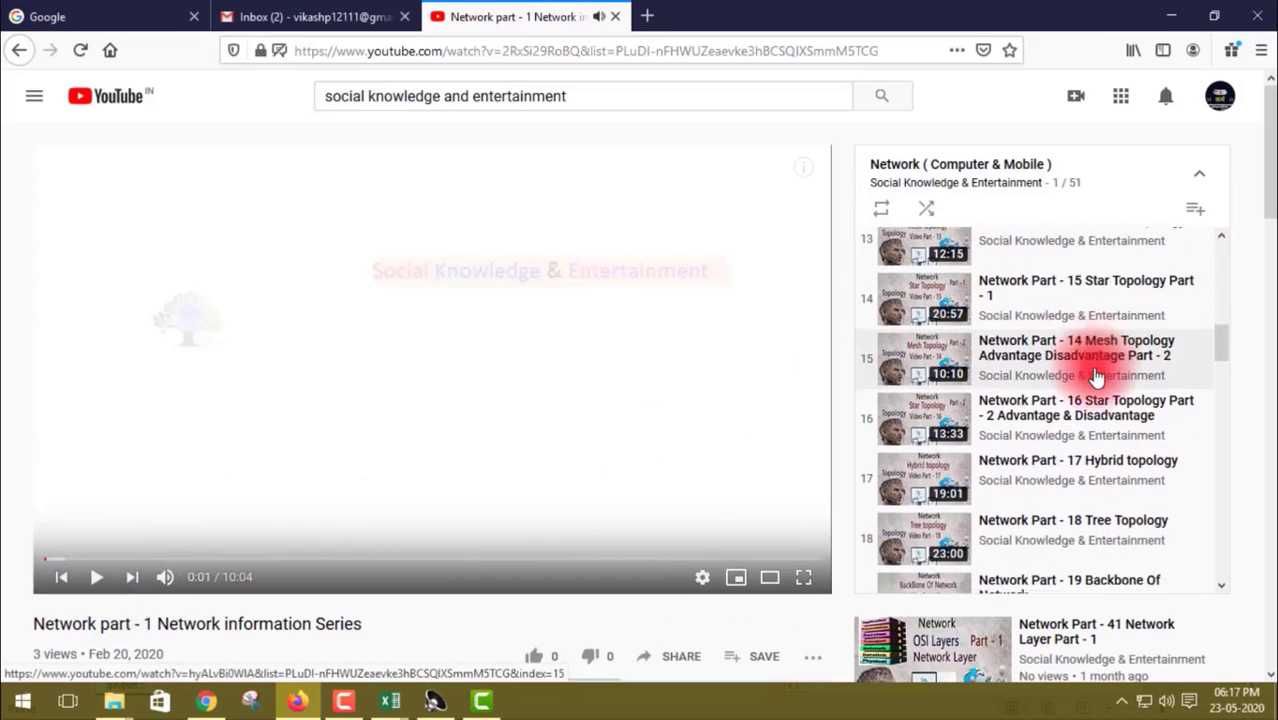
pyautogui.scroll(-2, 1097, 377)
pyautogui.scroll(-3, 1096, 376)
pyautogui.scroll(-2, 1096, 376)
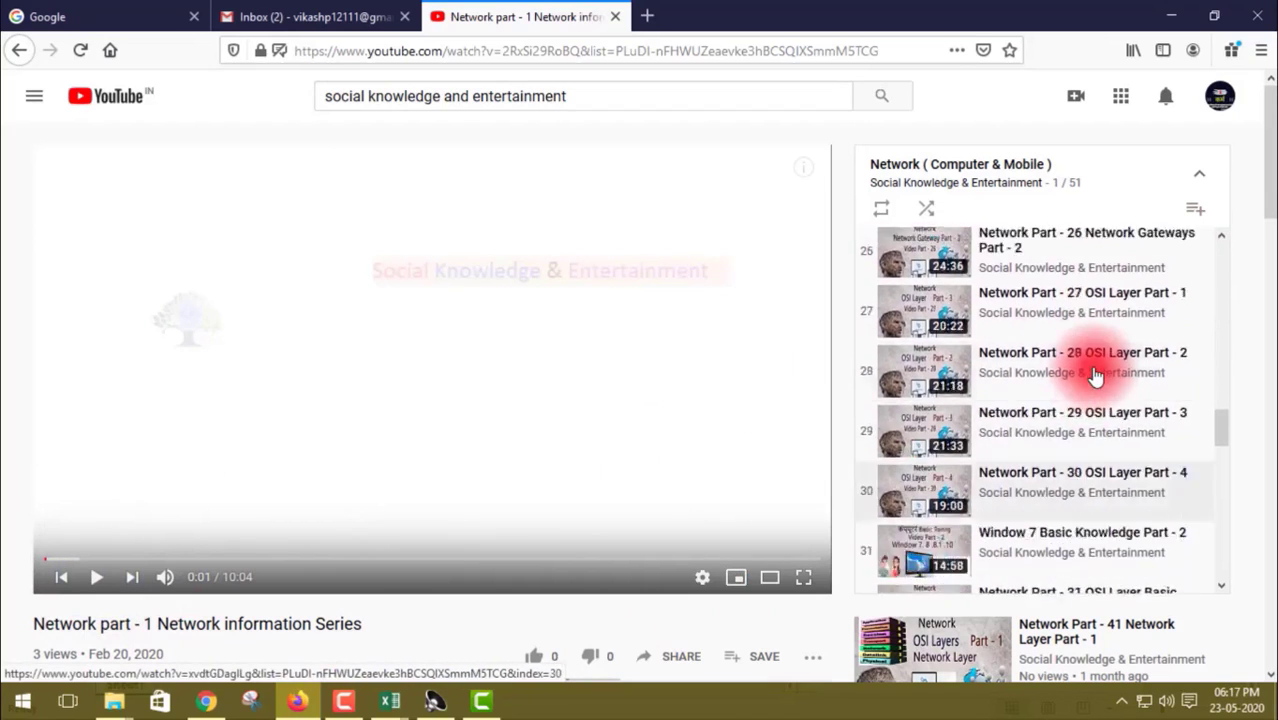
pyautogui.scroll(5, 1096, 376)
pyautogui.scroll(6, 1096, 376)
pyautogui.scroll(4, 1096, 376)
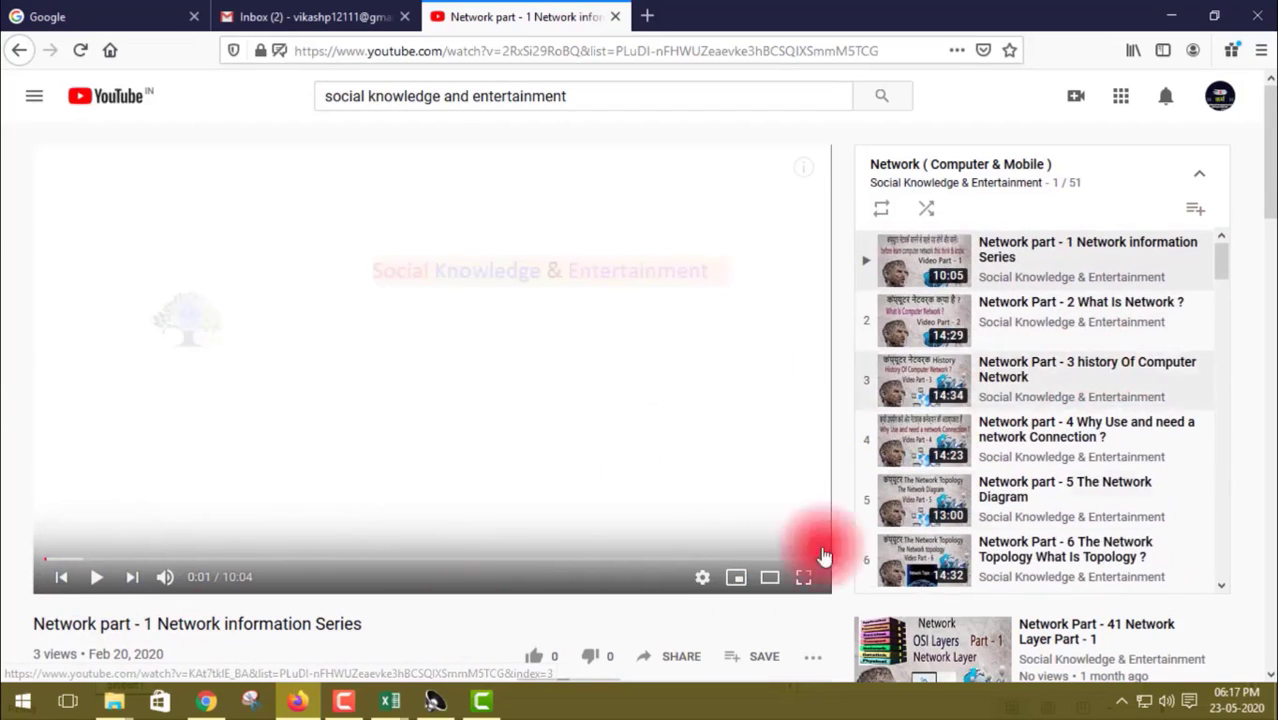
pyautogui.click(22, 52)
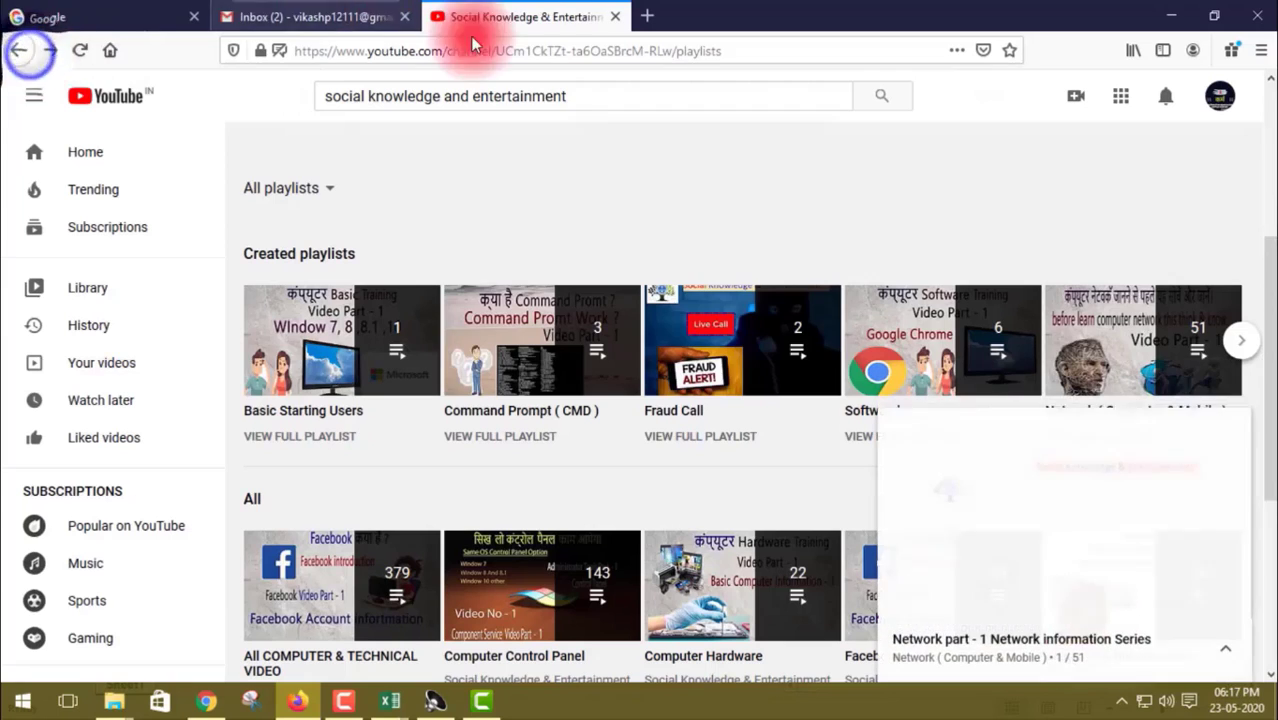
pyautogui.click(1236, 437)
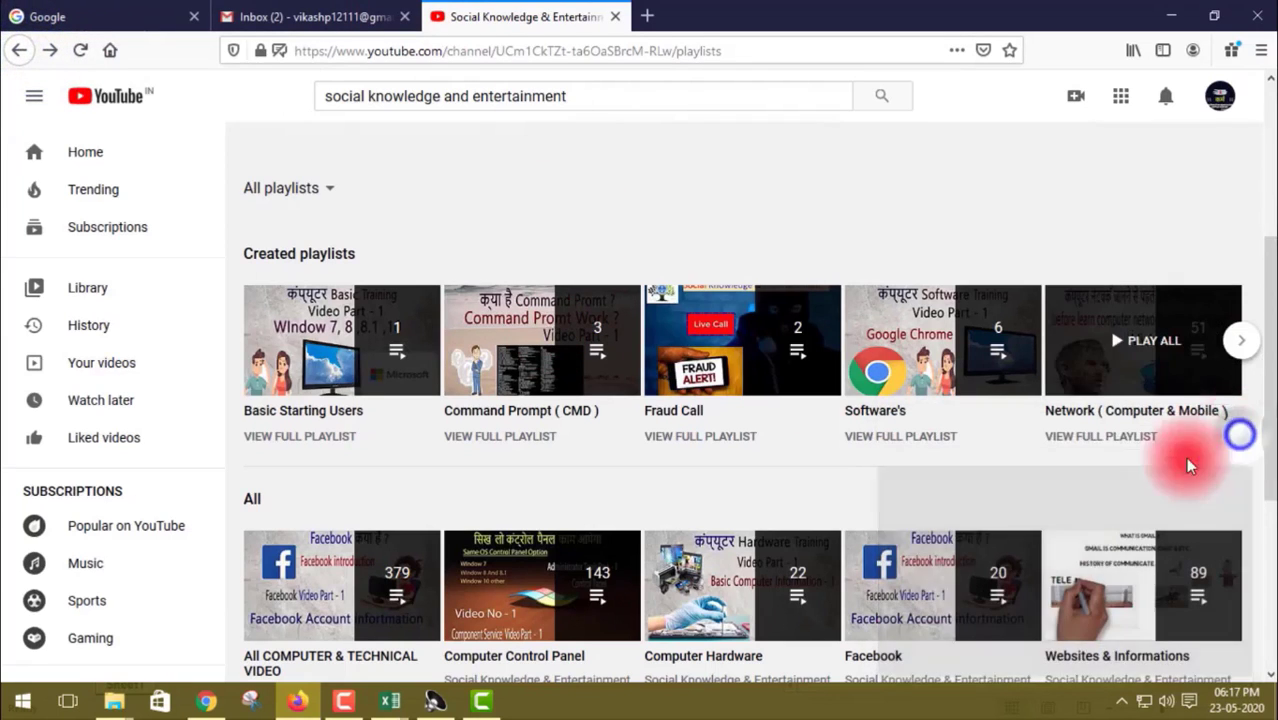
pyautogui.scroll(-5, 541, 503)
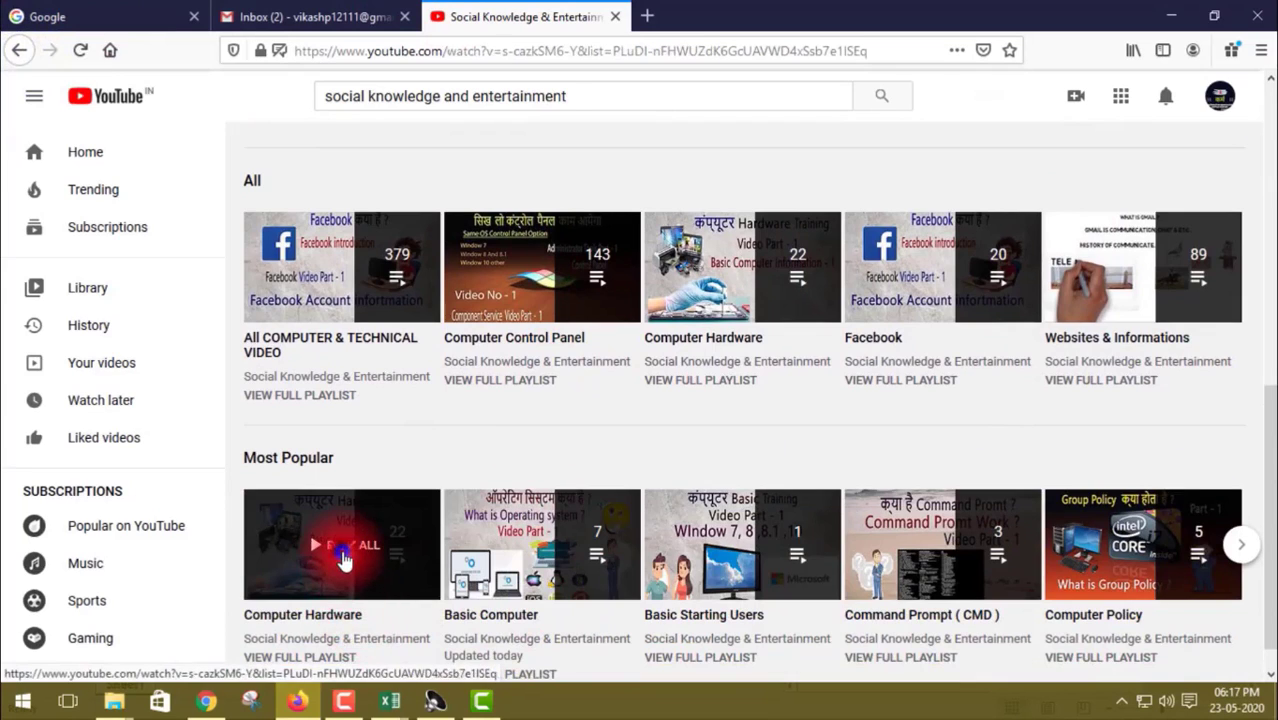
pyautogui.click(341, 560)
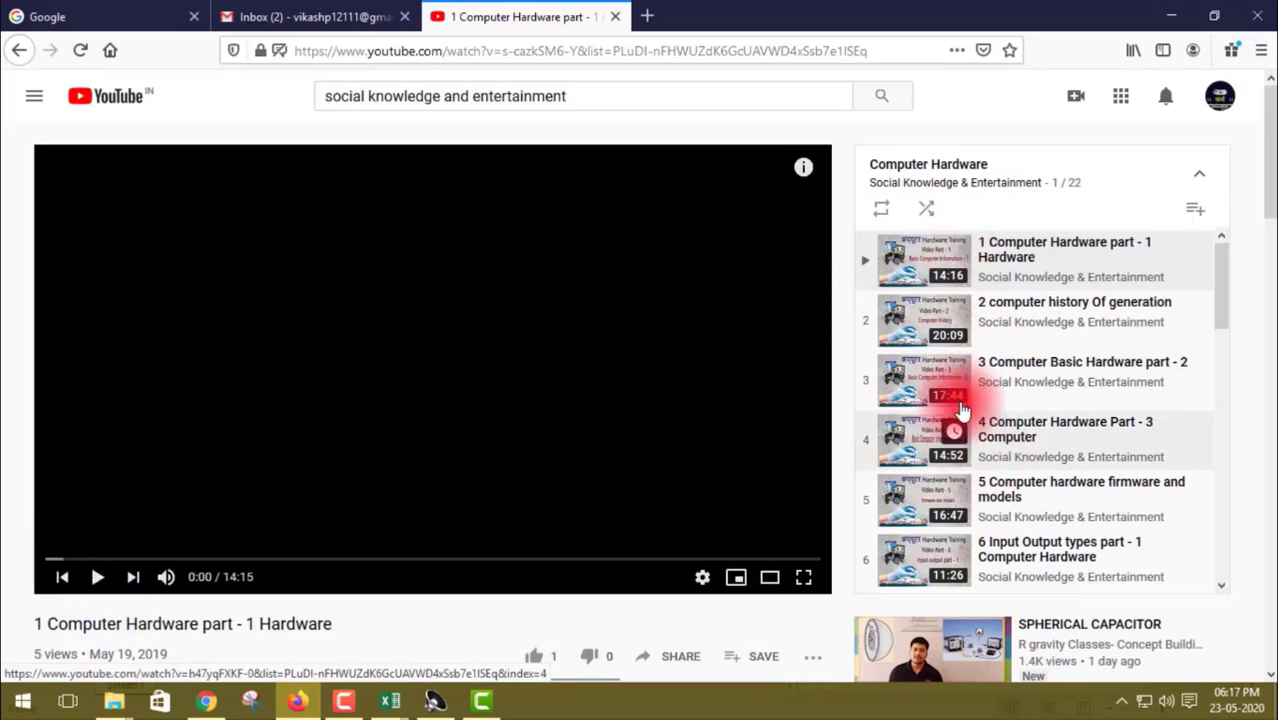
pyautogui.scroll(-3, 955, 410)
pyautogui.scroll(-4, 955, 378)
pyautogui.scroll(-2, 955, 385)
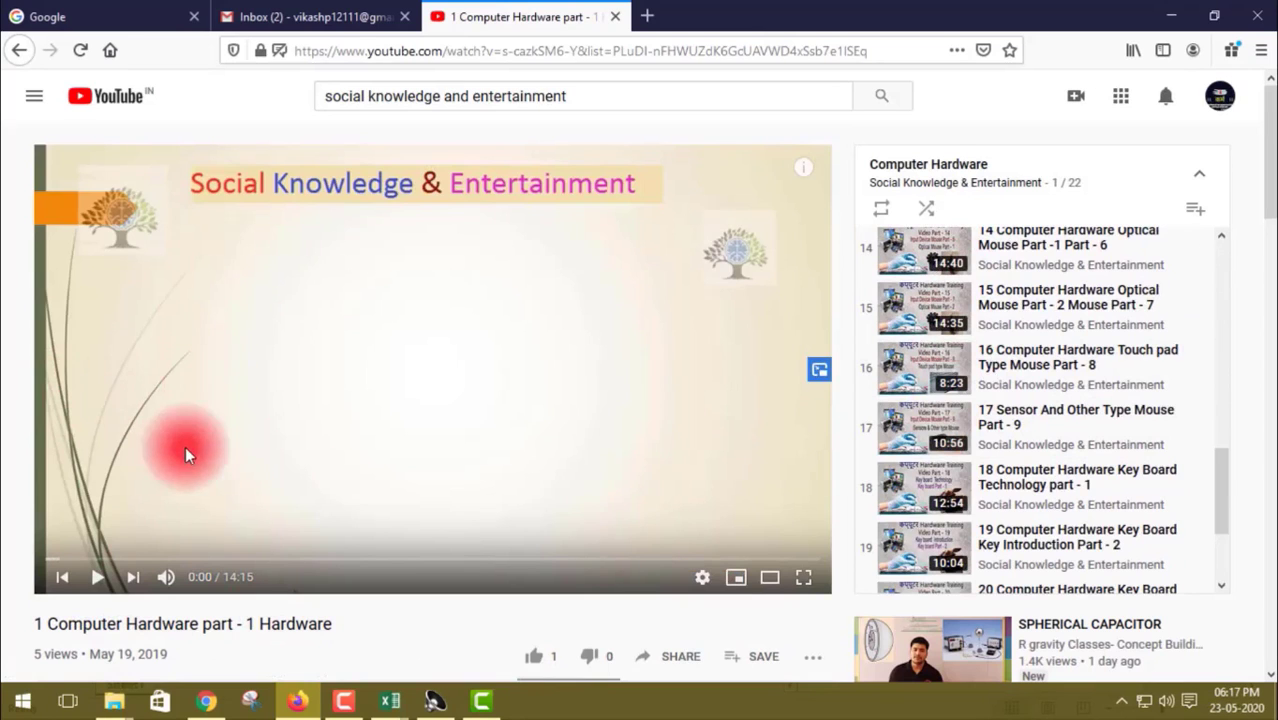
pyautogui.click(18, 52)
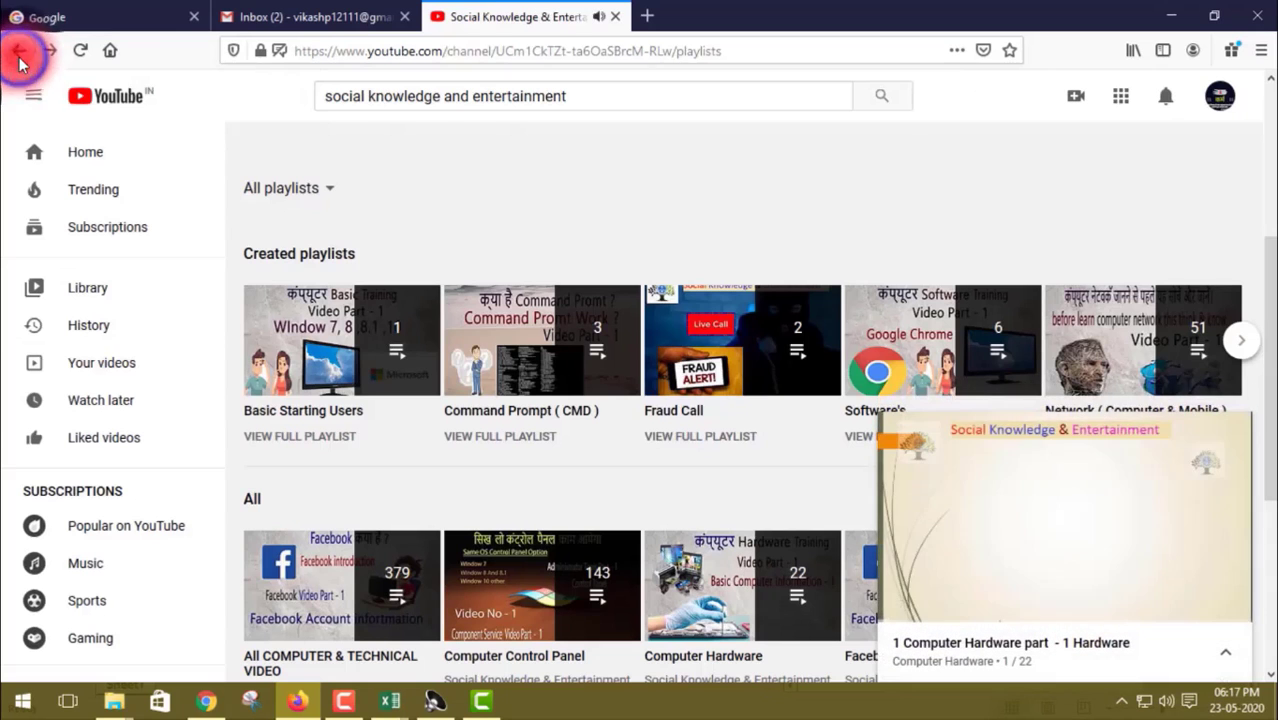
pyautogui.click(1228, 432)
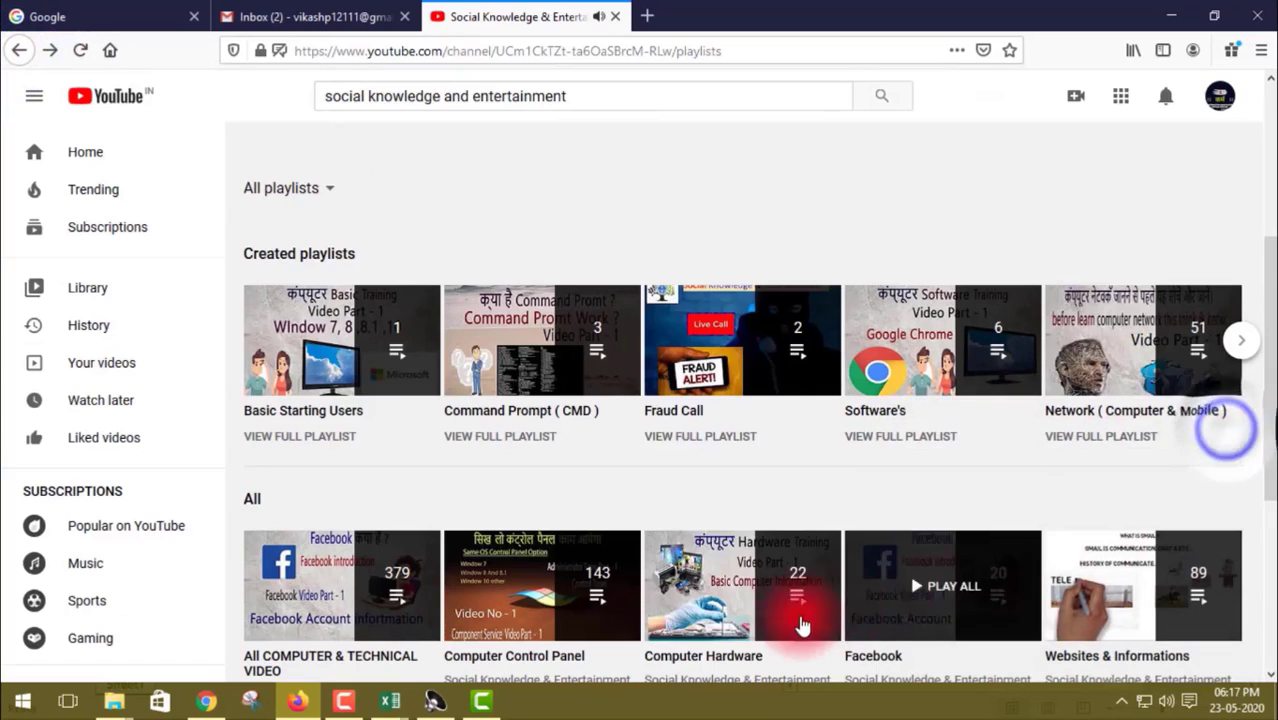